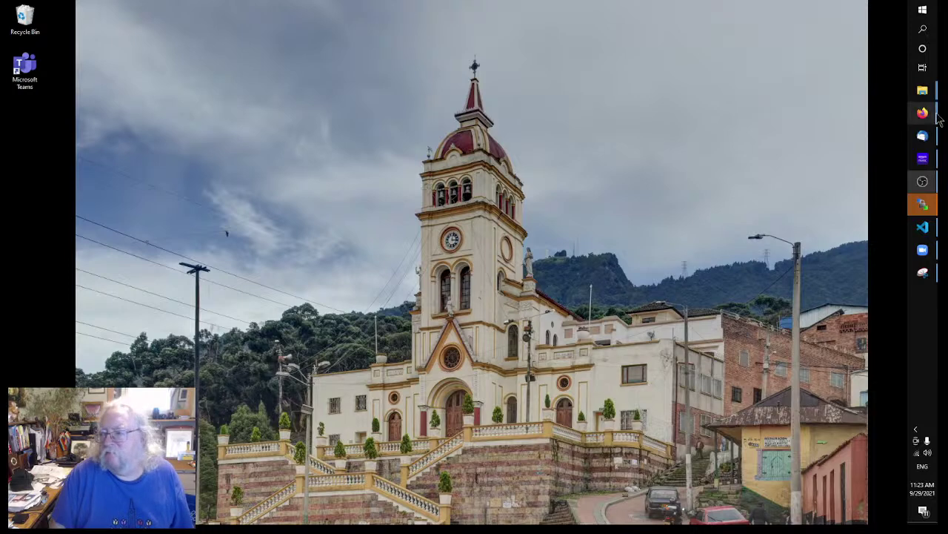
- Bring forward the Firefox window with the live 'Making a MOOC - 7 - MailChimp' stream dashboard
mouse_move(918, 117)
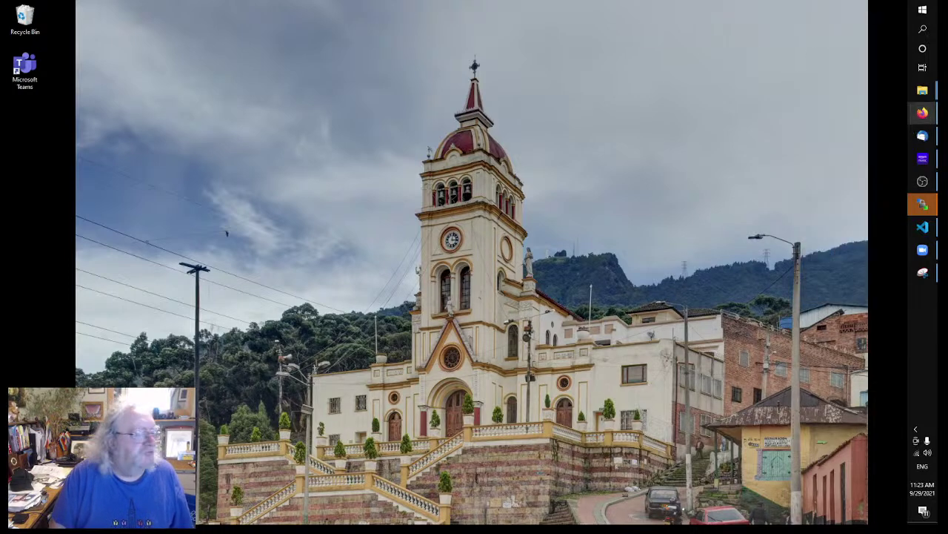
key(alt+Tab)
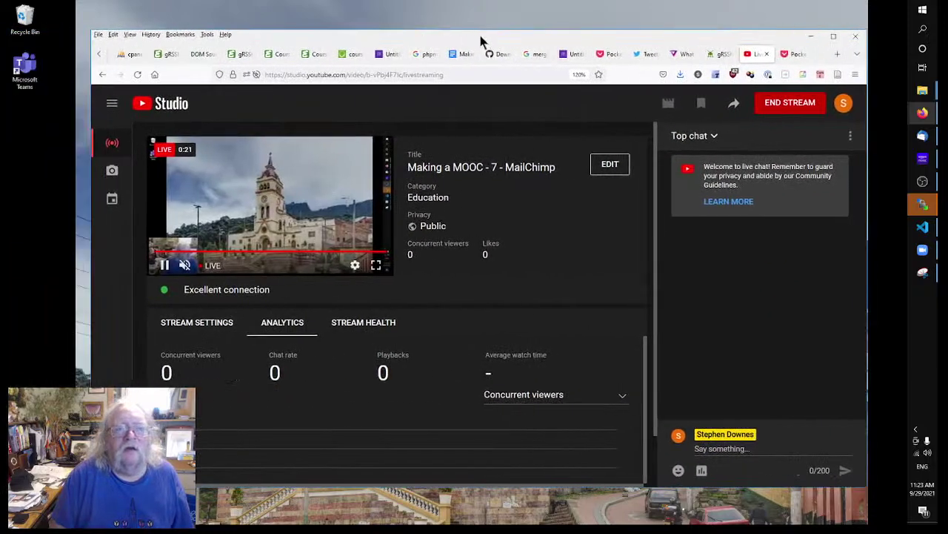
- In gRSShopper, list all 25 link records and open Upcoming Webinars, which shows No Records
click(166, 53)
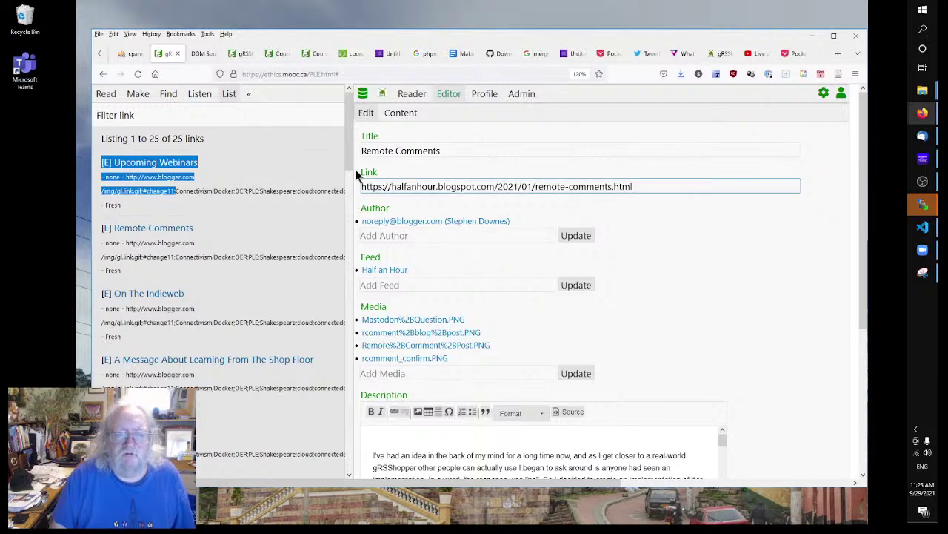
click(133, 95)
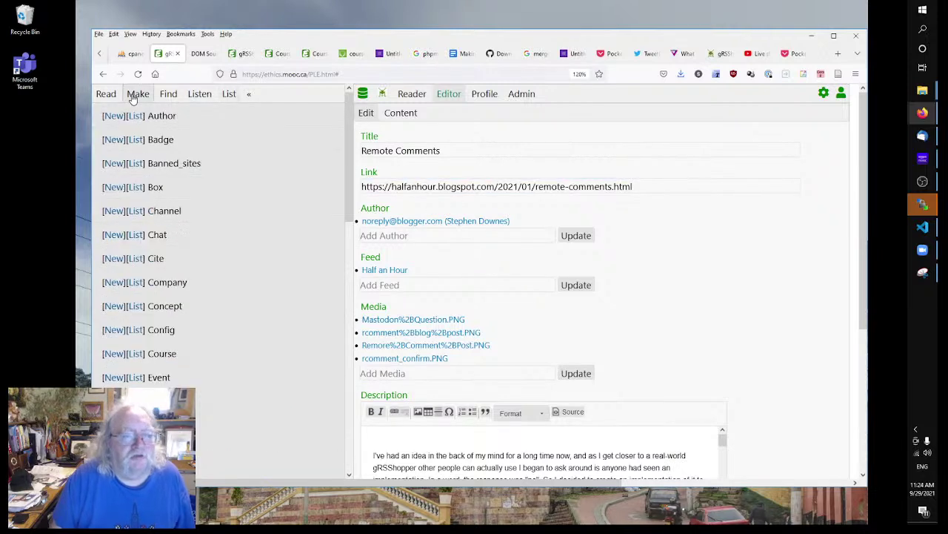
scroll(249, 264, down, 3)
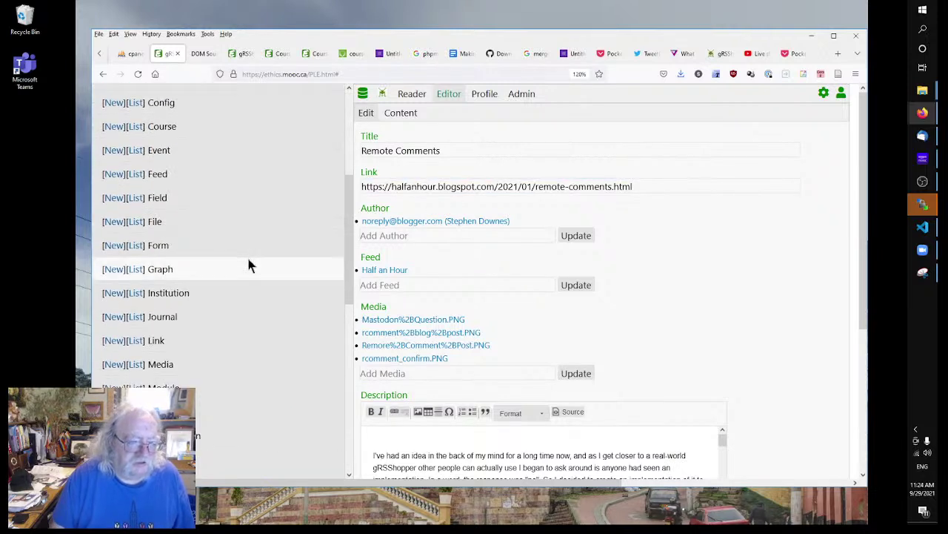
scroll(246, 263, down, 2)
scroll(192, 216, up, 2)
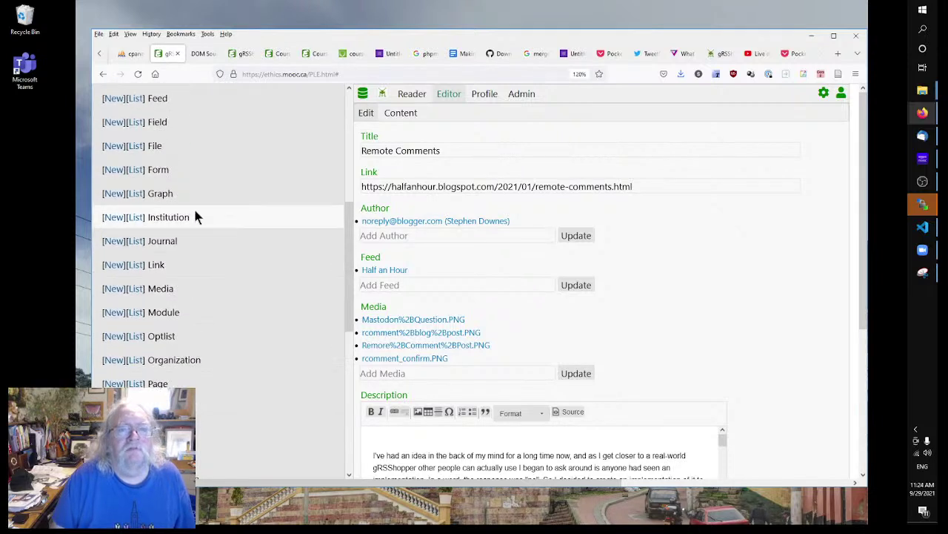
click(136, 264)
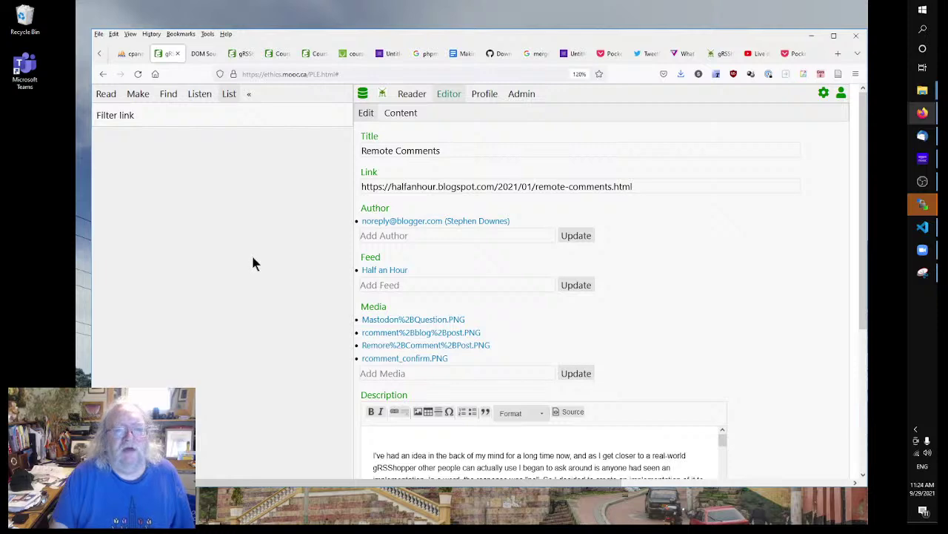
click(171, 169)
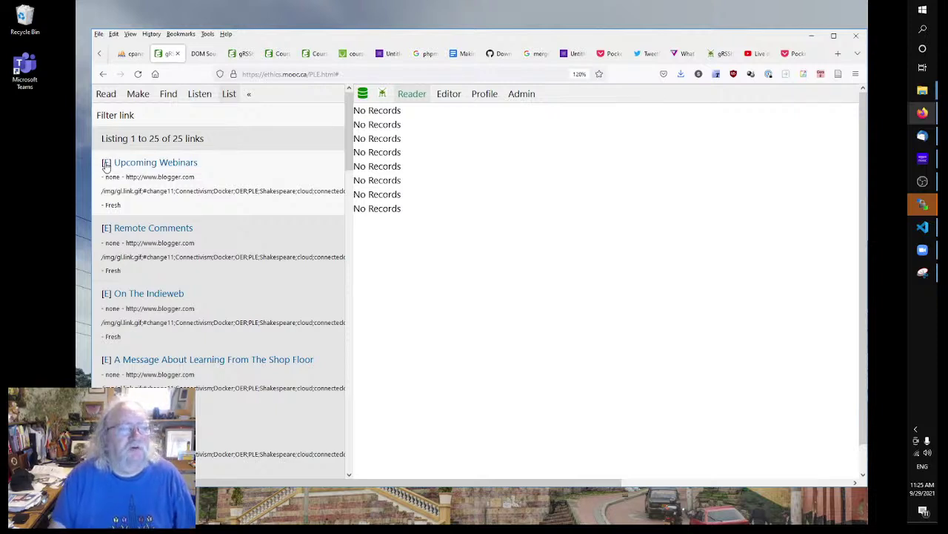
click(106, 165)
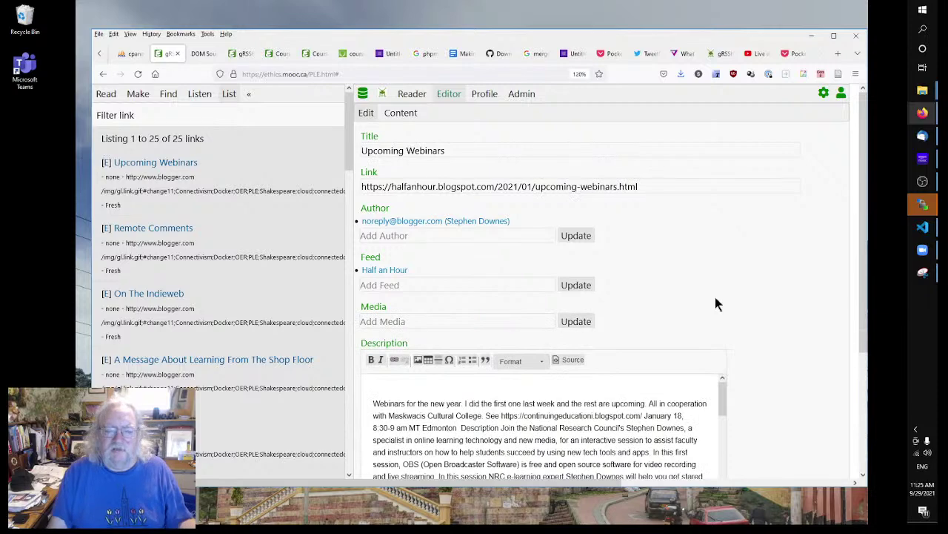
scroll(792, 328, down, 2)
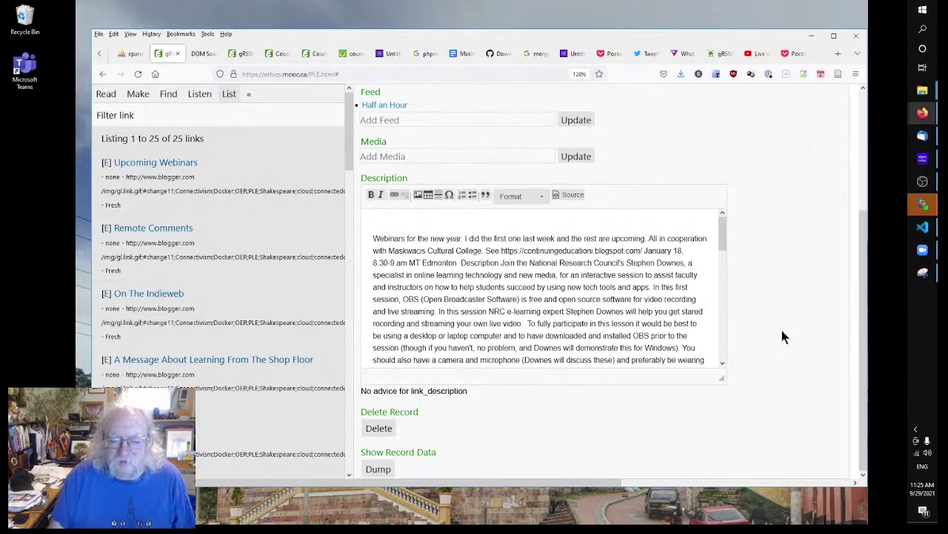
scroll(780, 326, up, 2)
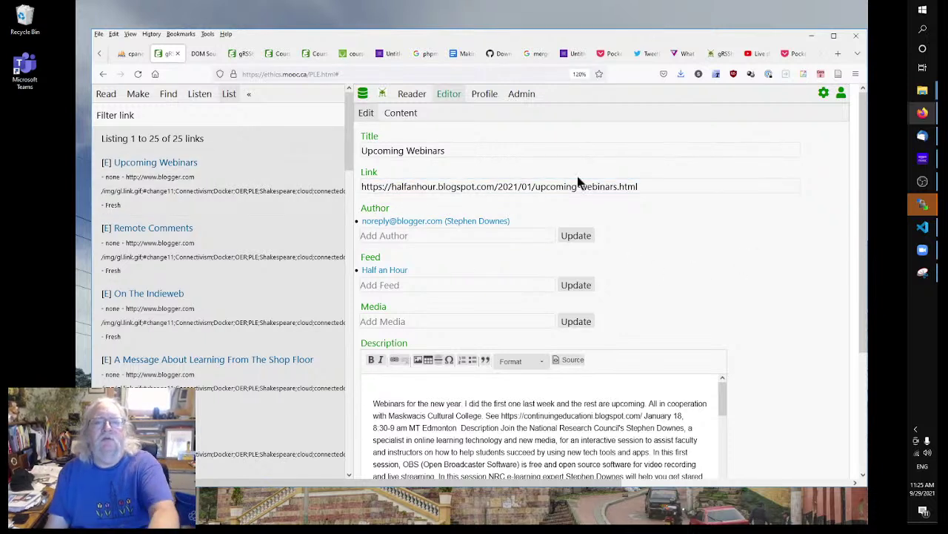
click(410, 96)
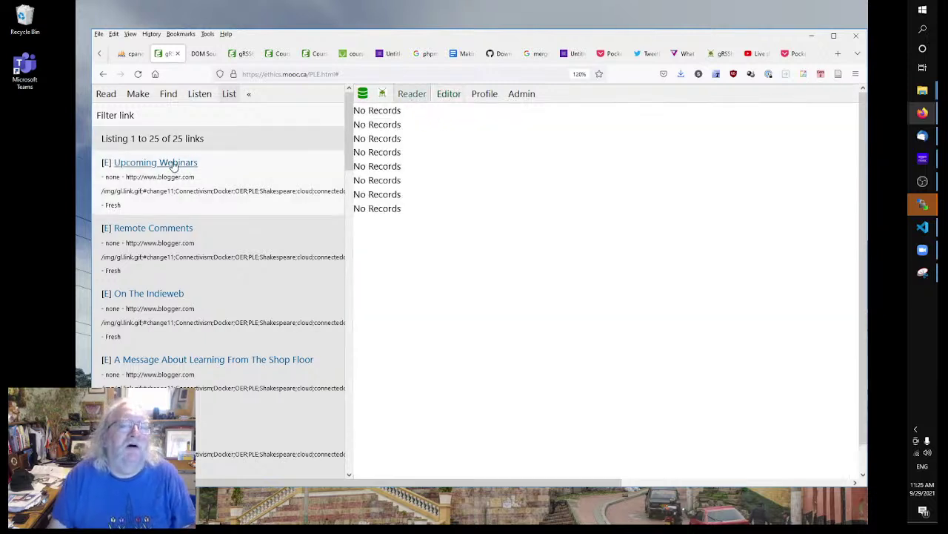
click(172, 166)
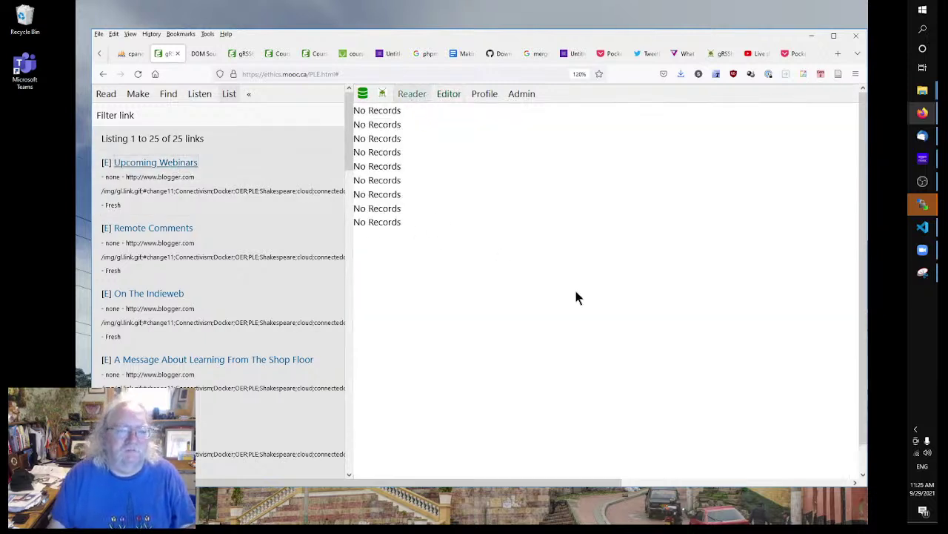
click(106, 162)
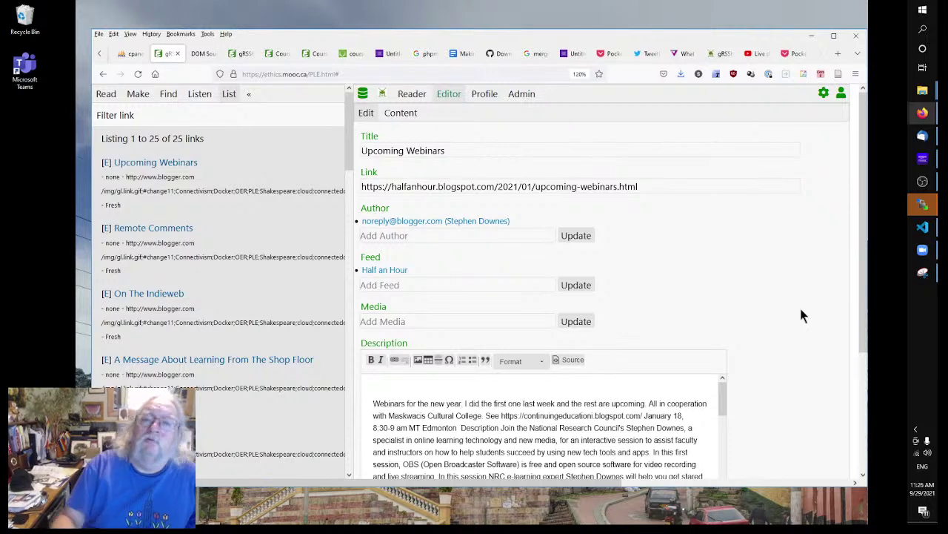
click(412, 93)
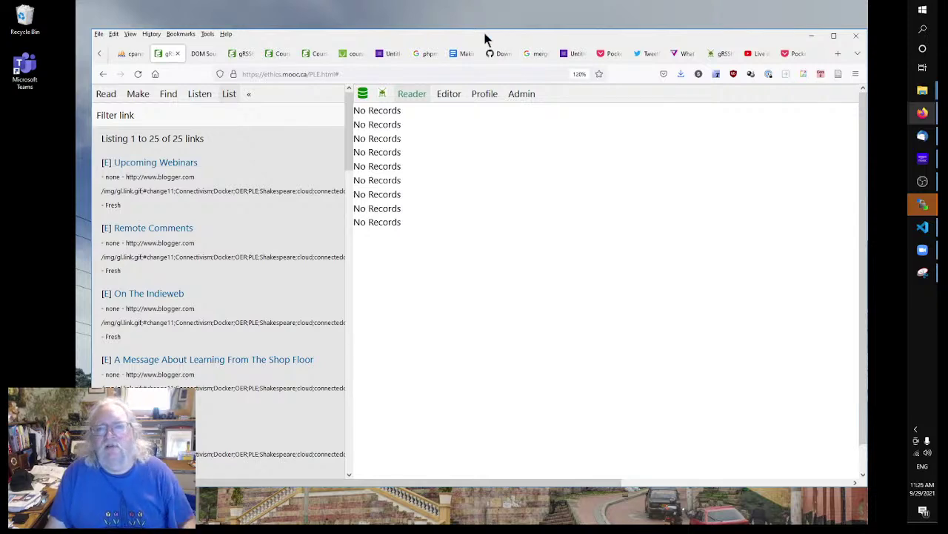
- List the site's 75 pages and scroll to the Course Newsletter entries
drag(483, 35, 478, 26)
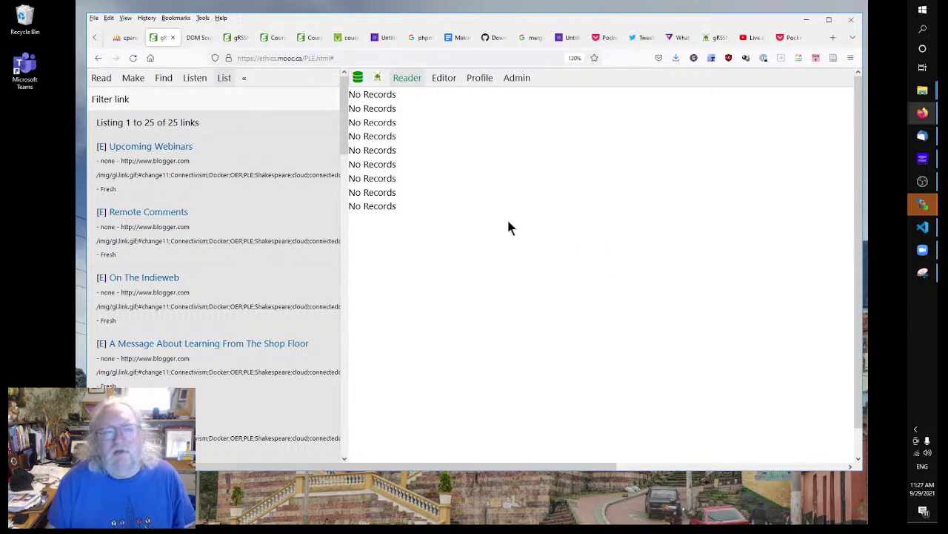
click(135, 80)
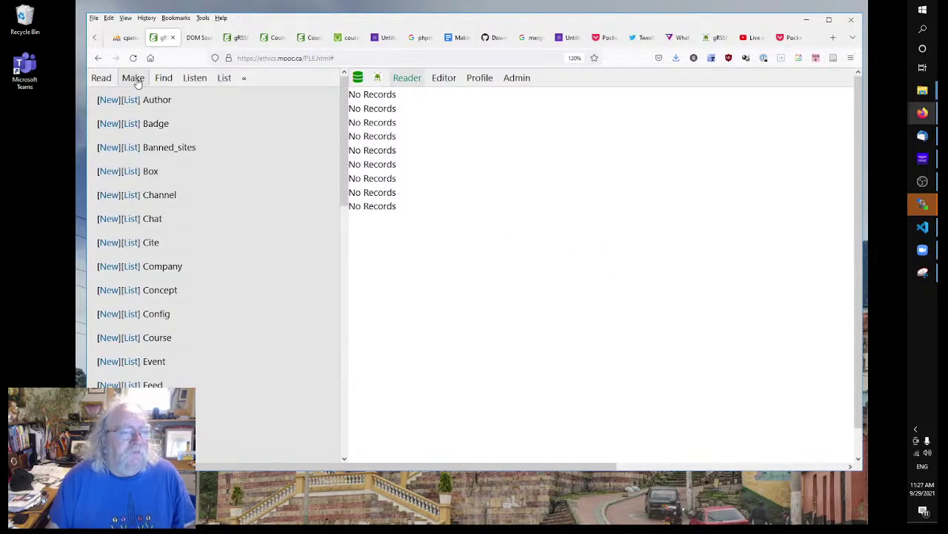
scroll(201, 273, down, 3)
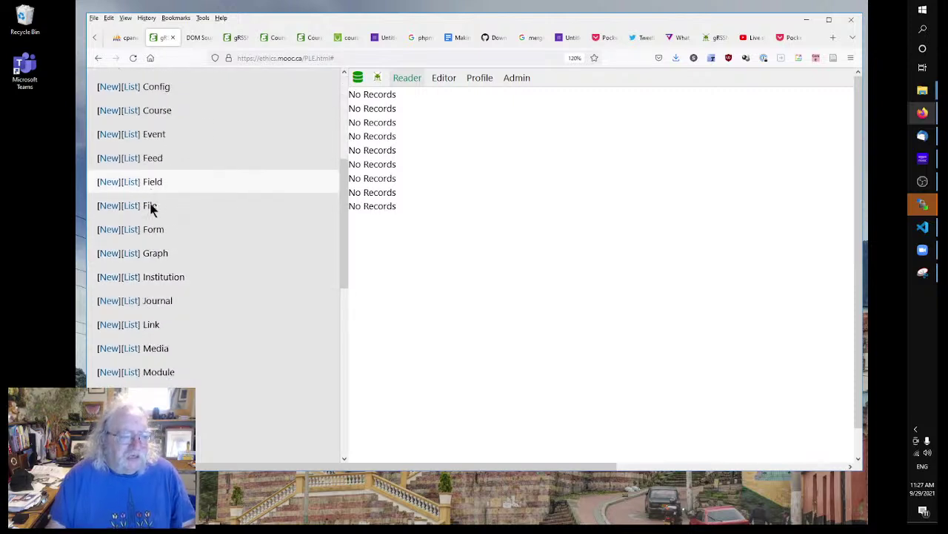
scroll(148, 317, down, 3)
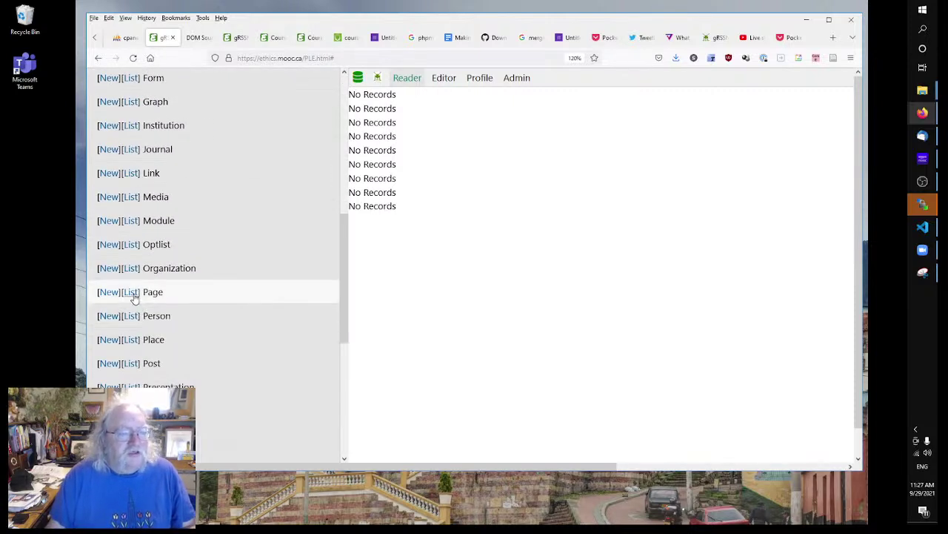
click(132, 293)
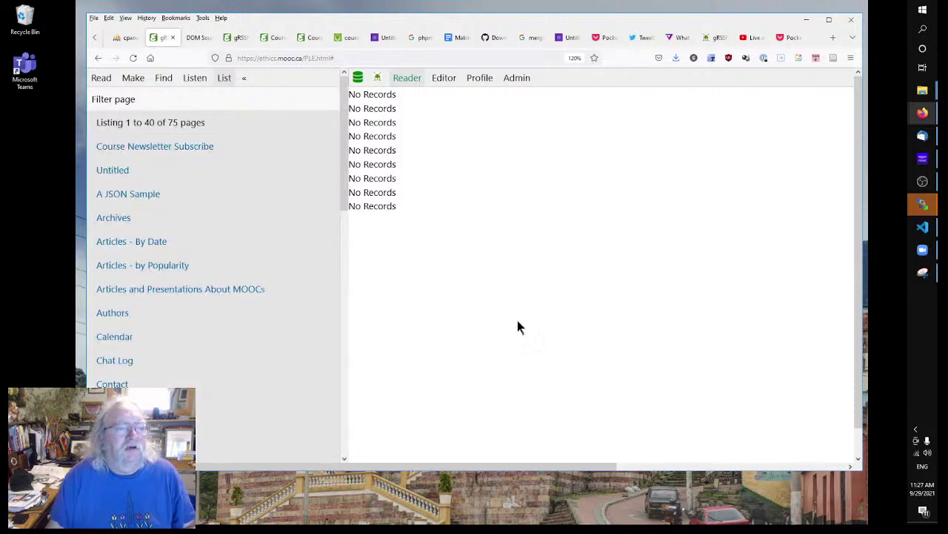
scroll(205, 269, down, 5)
scroll(206, 270, down, 2)
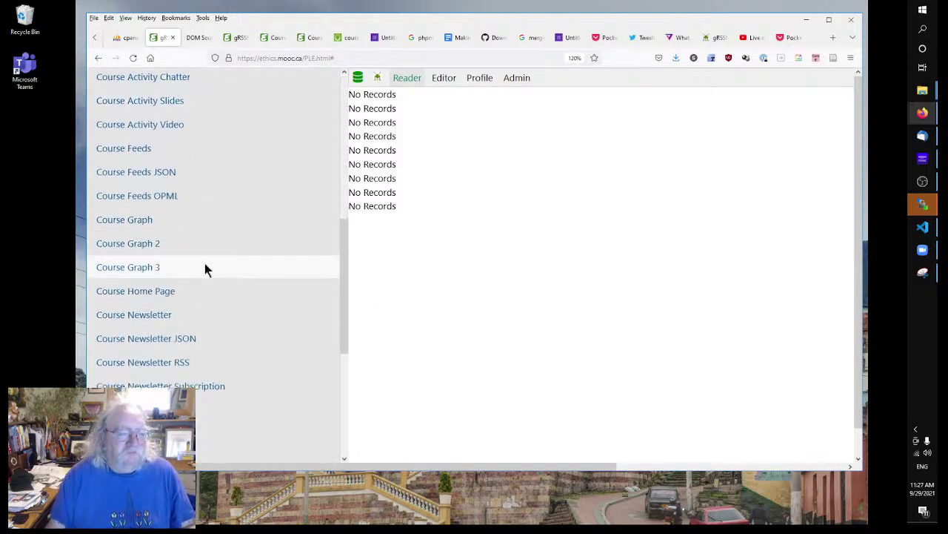
scroll(204, 263, up, 3)
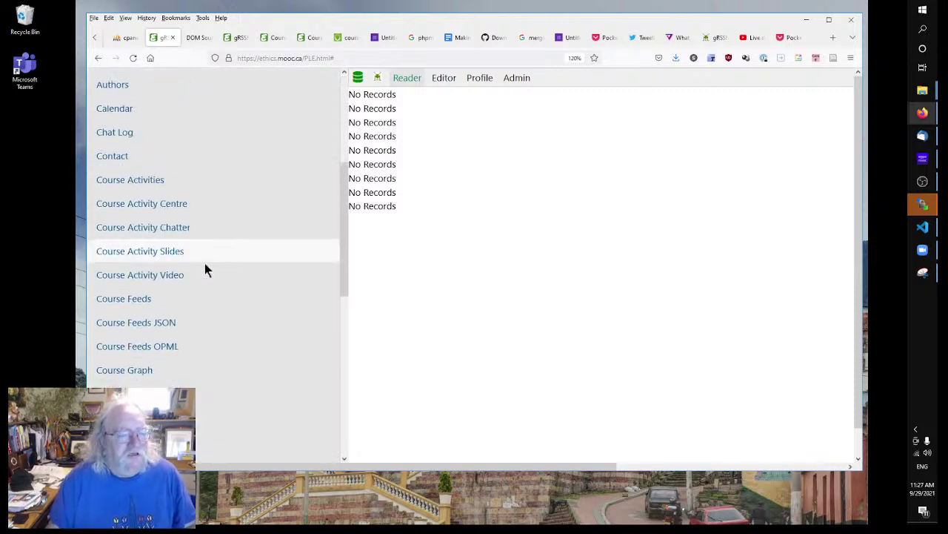
scroll(204, 264, down, 6)
scroll(205, 269, down, 2)
scroll(205, 269, up, 4)
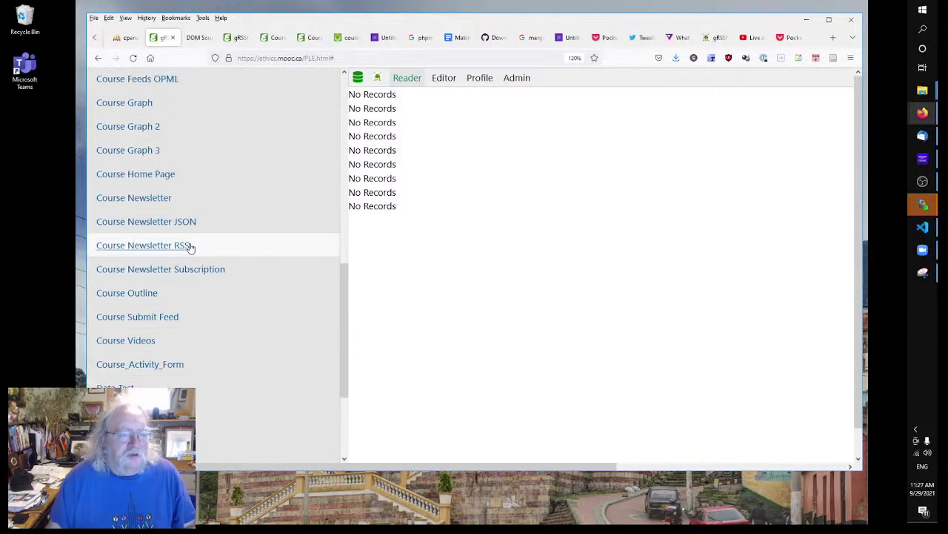
- Review Course Newsletter's newsletter settings (autosubscribe on, auto-send off, 16:10), then open site administration
click(152, 200)
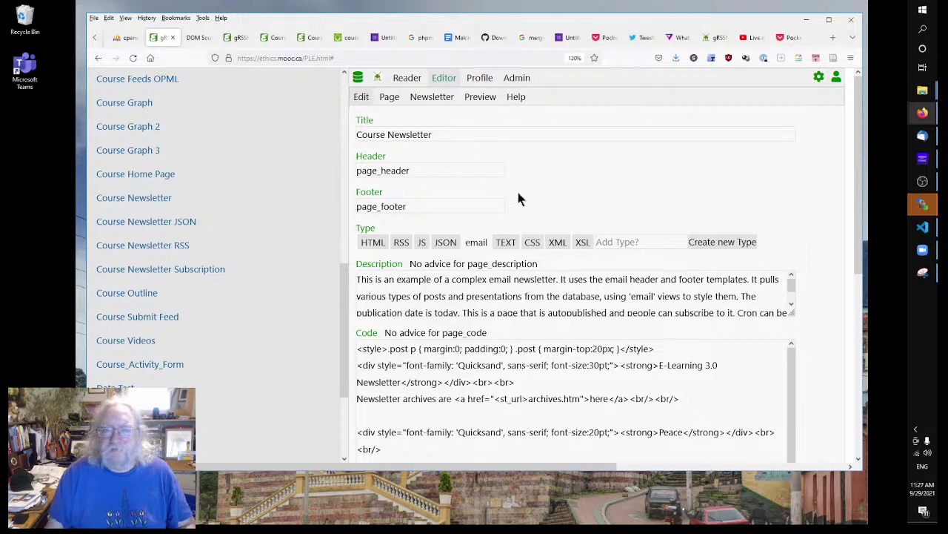
click(437, 100)
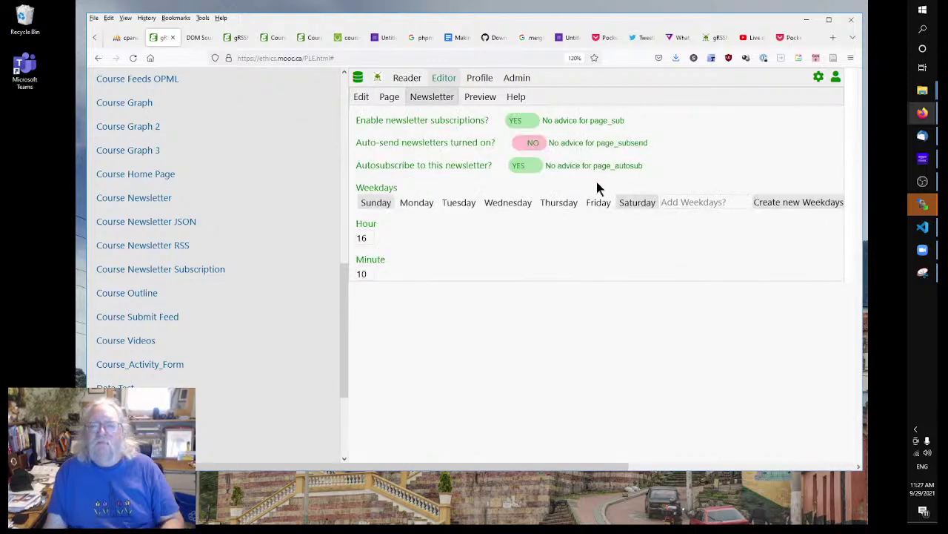
click(596, 202)
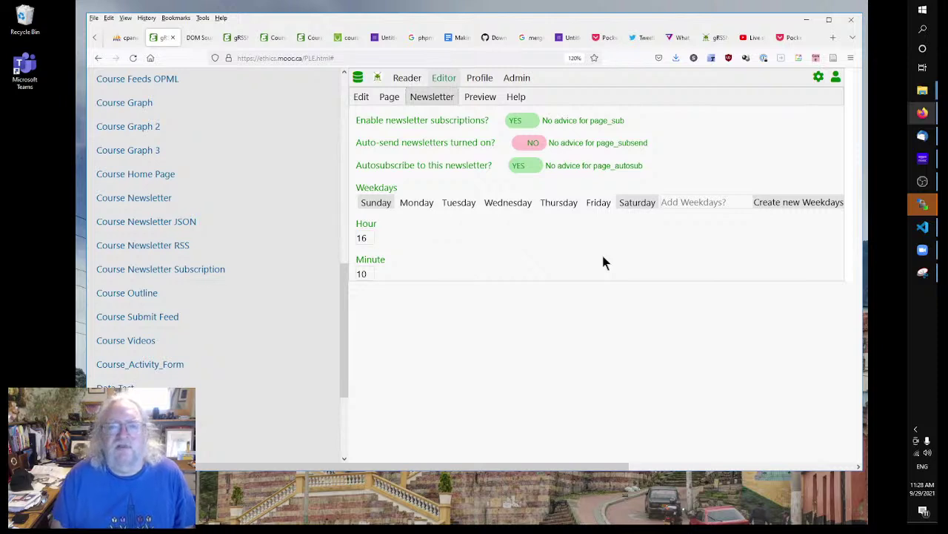
click(819, 78)
click(611, 103)
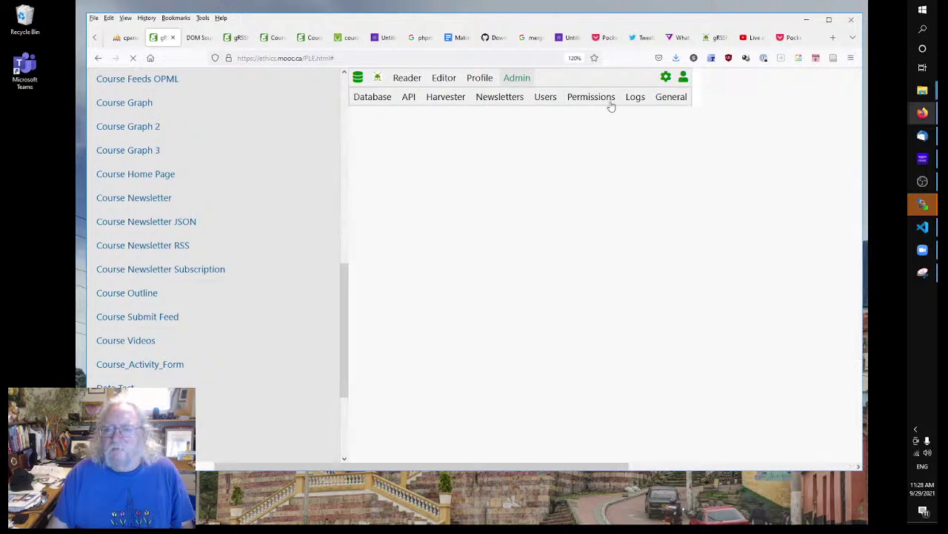
click(672, 98)
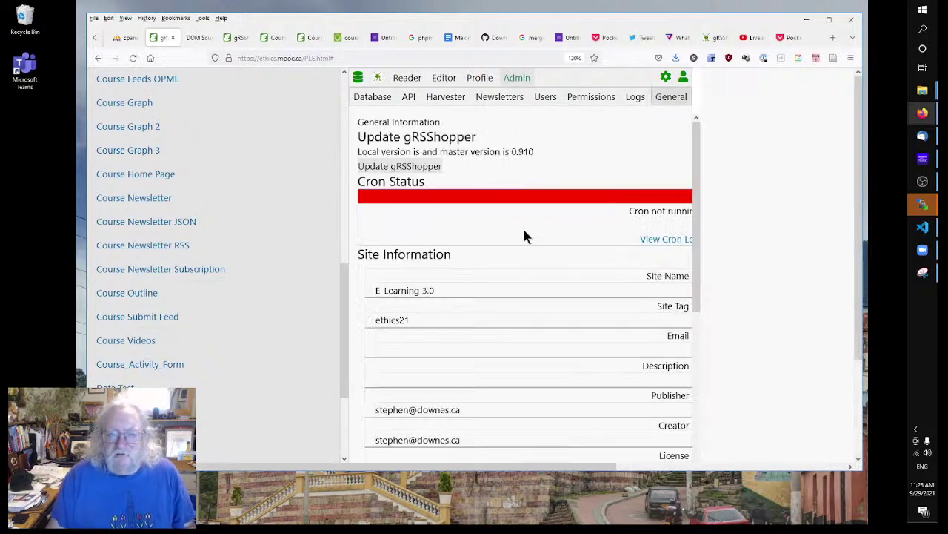
scroll(566, 269, down, 1)
scroll(464, 259, down, 2)
click(519, 265)
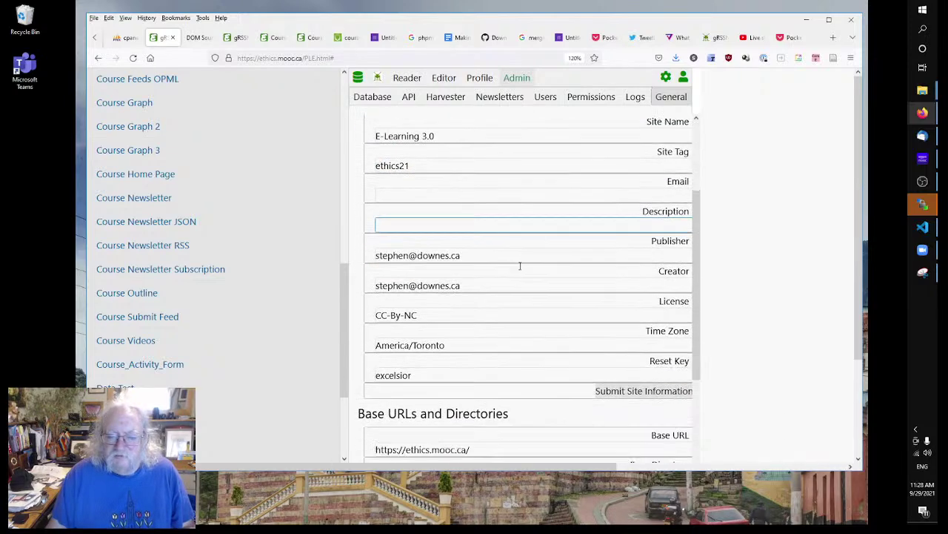
scroll(519, 265, down, 1)
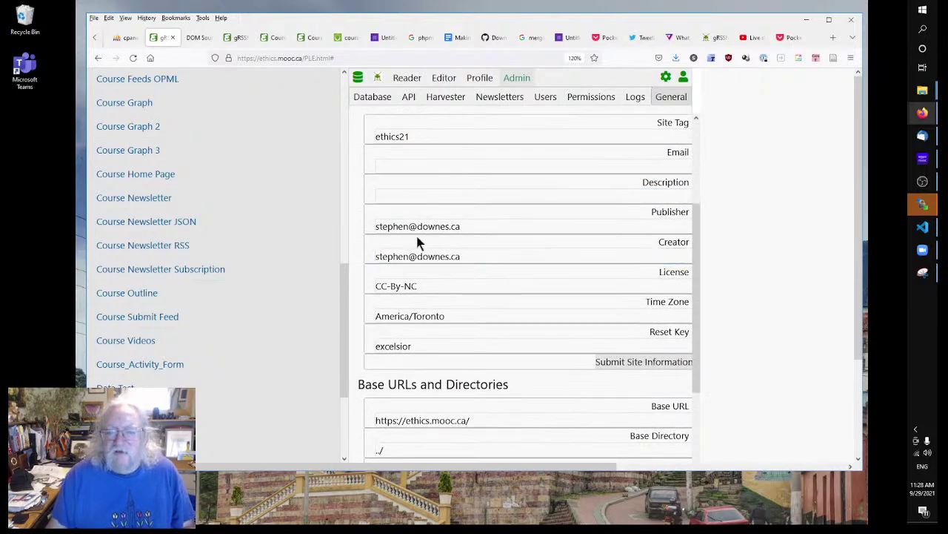
click(445, 226)
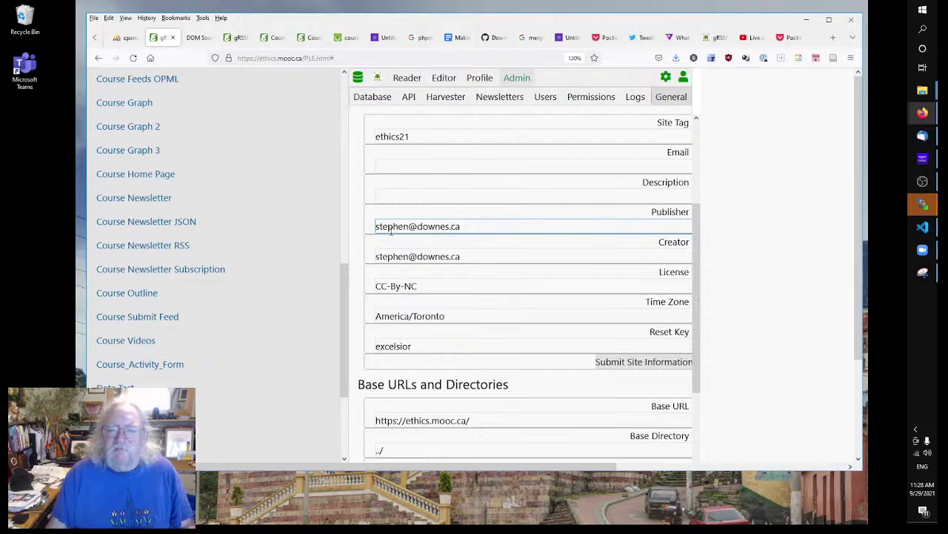
click(516, 258)
scroll(523, 260, down, 1)
scroll(524, 261, up, 3)
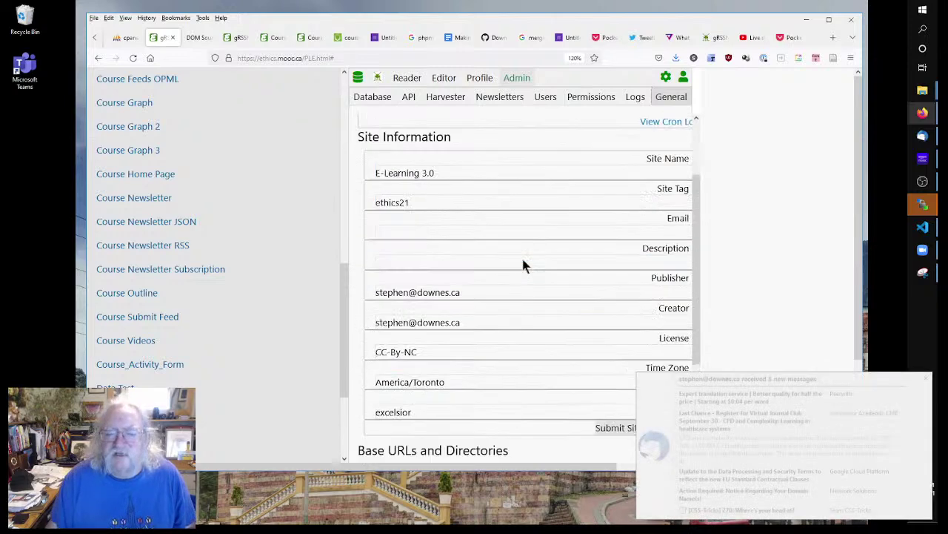
scroll(523, 265, up, 4)
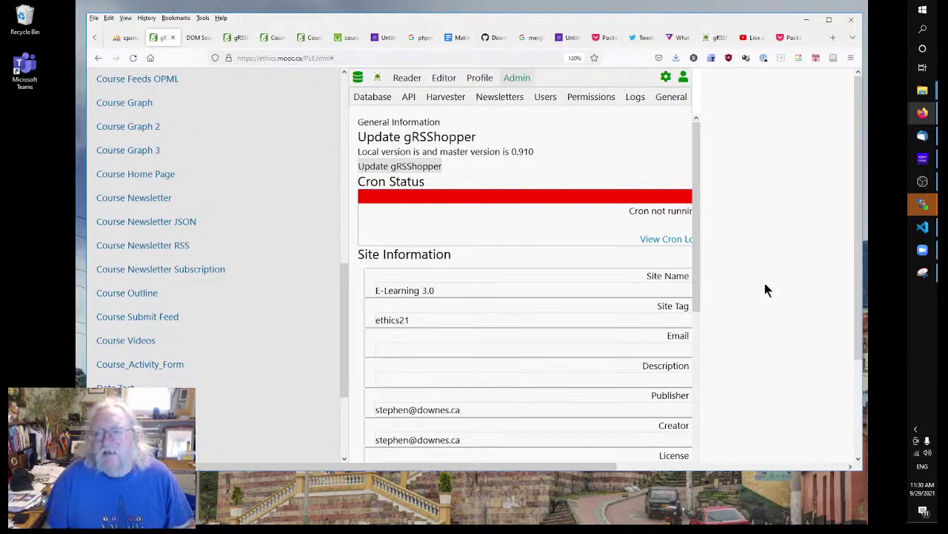
click(833, 40)
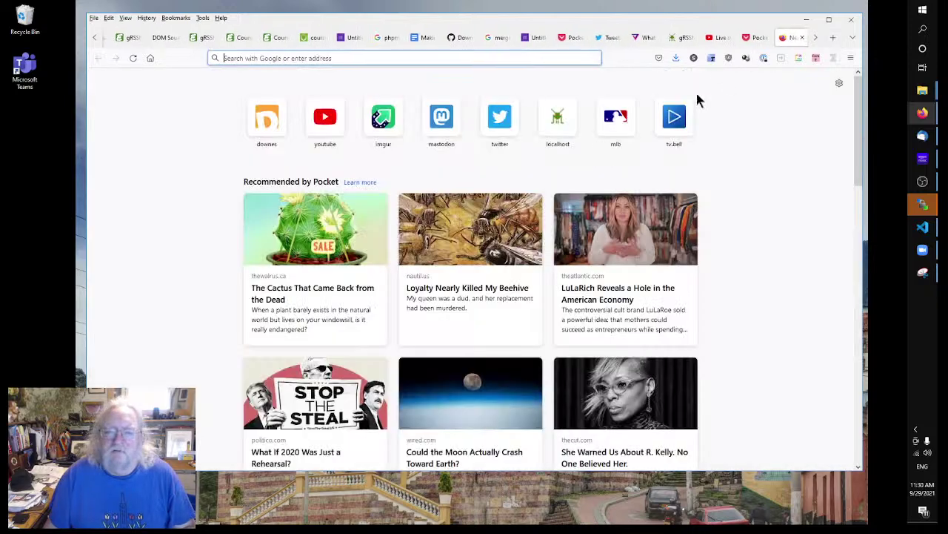
- Search Google for 'mailchimp' in a new tab, then return to those results after checking other tabs
click(307, 58)
text(mail)
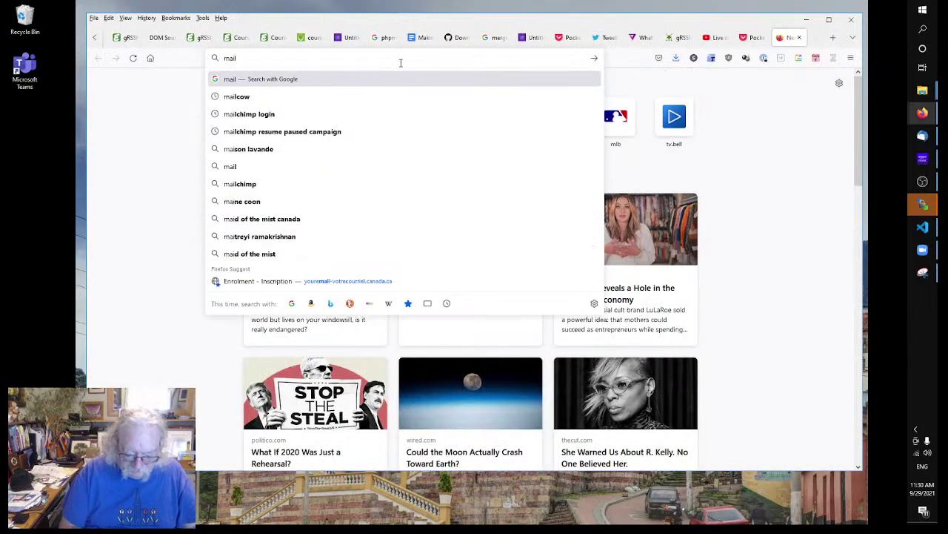
text(chimp)
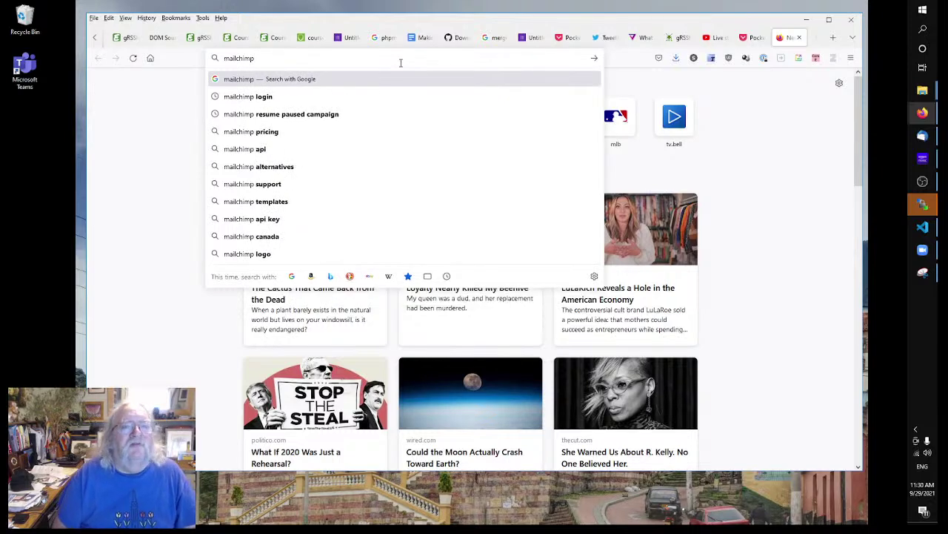
key(Return)
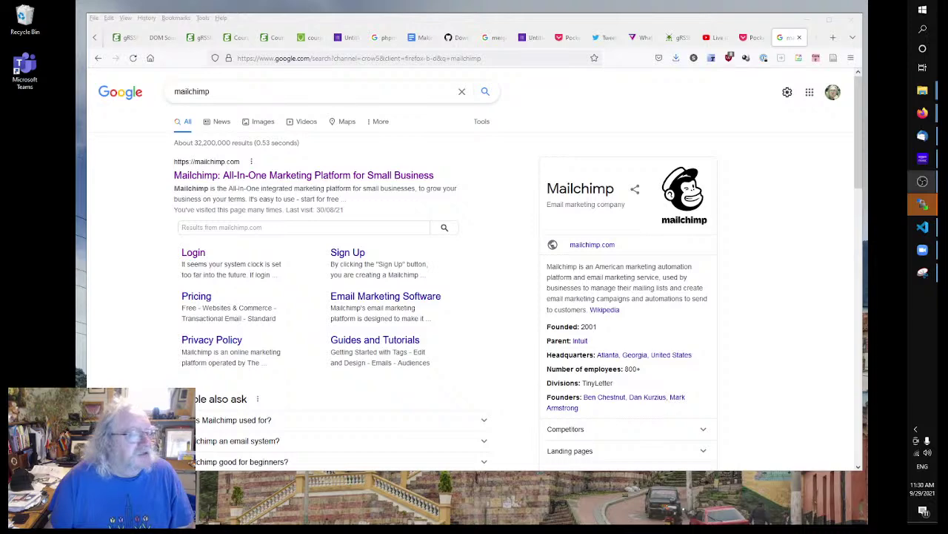
click(722, 37)
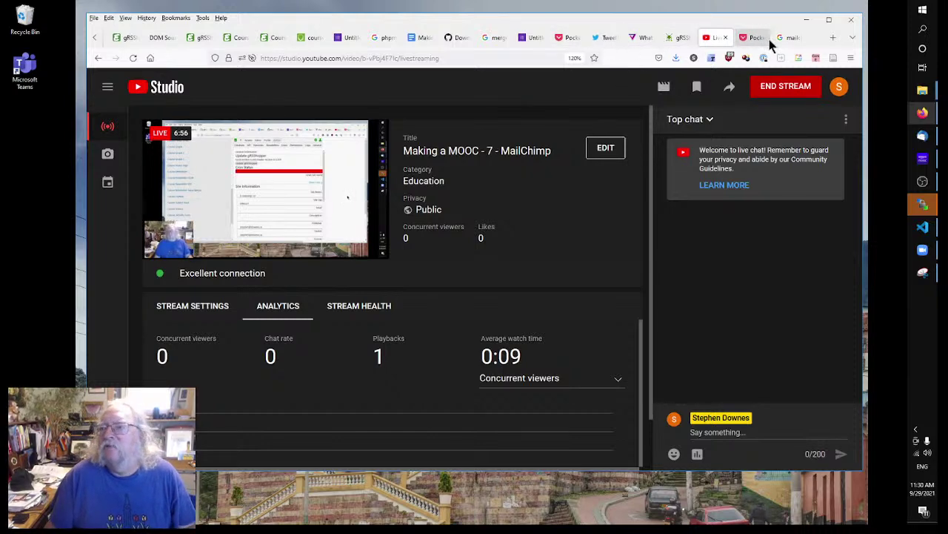
click(638, 39)
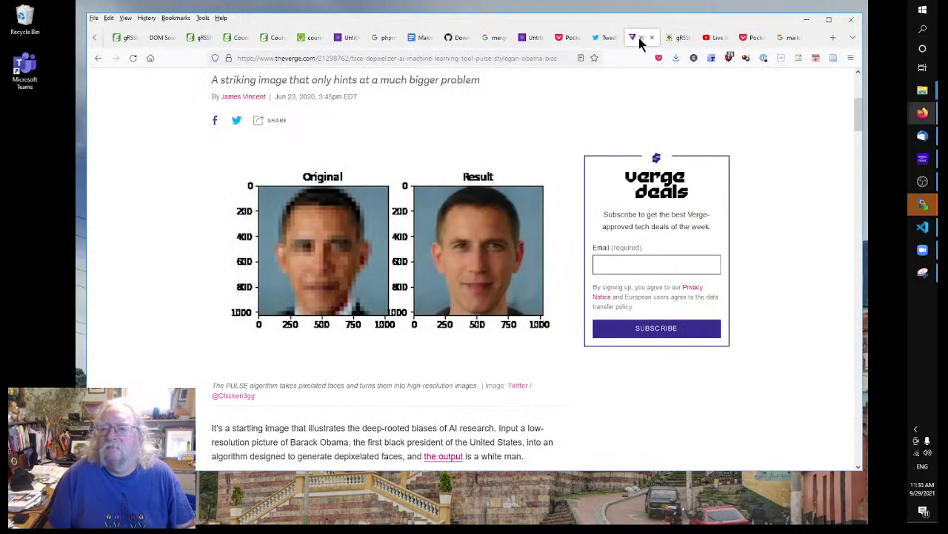
click(790, 40)
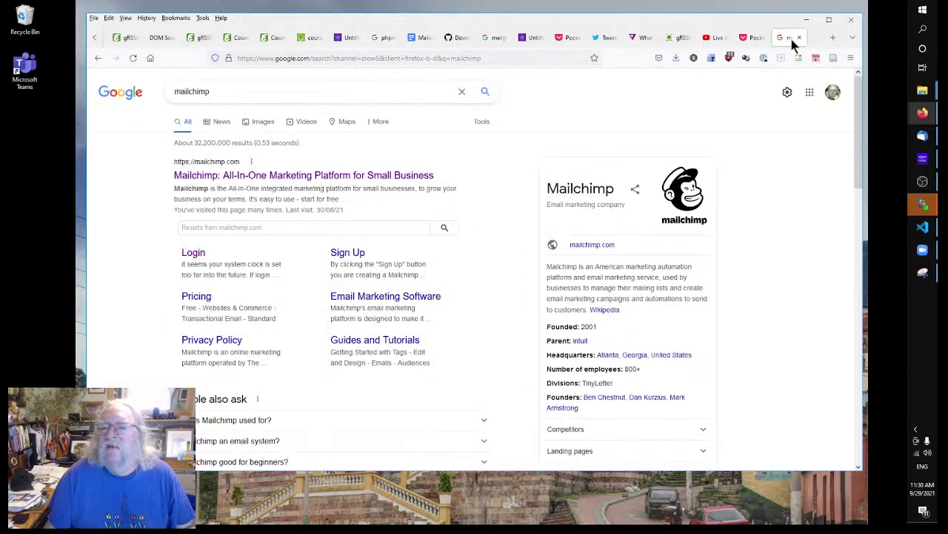
- Open the official Mailchimp site from the results and go to its login page
click(373, 178)
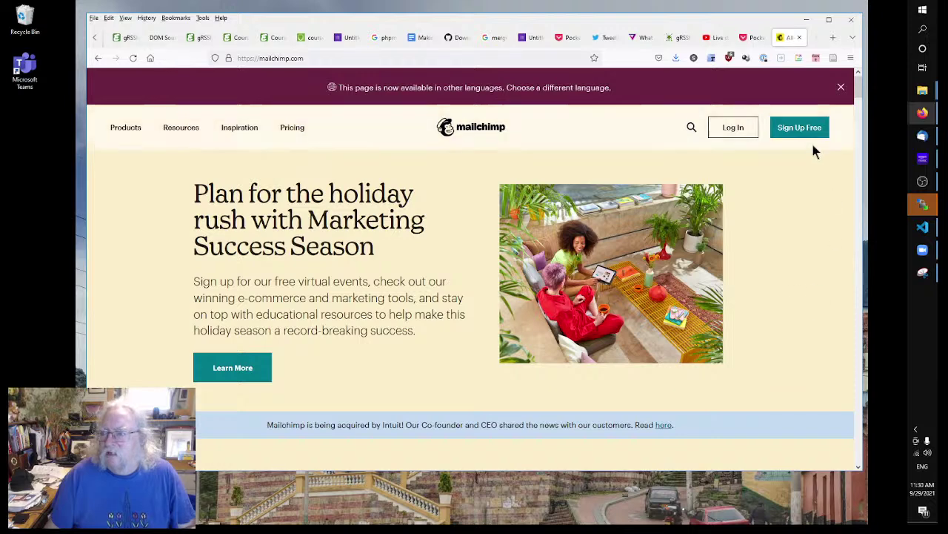
click(735, 130)
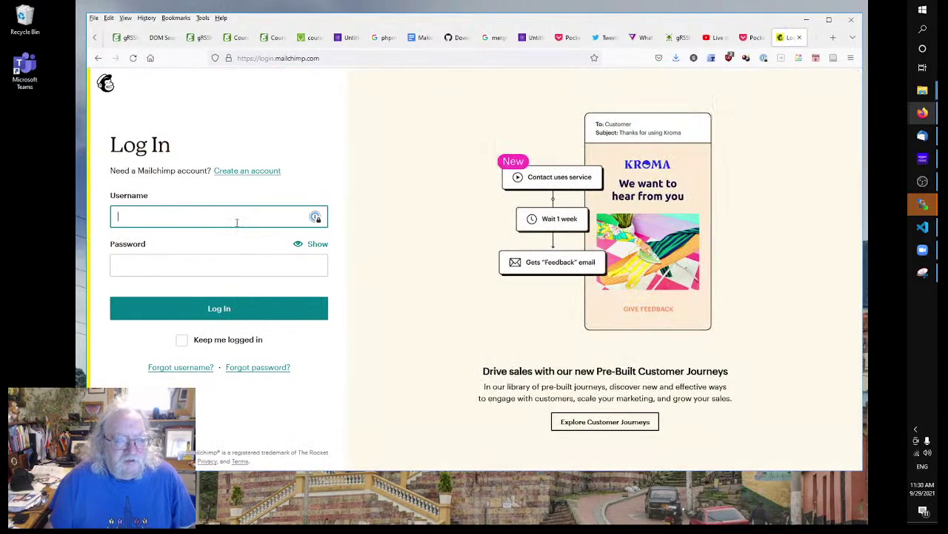
click(237, 218)
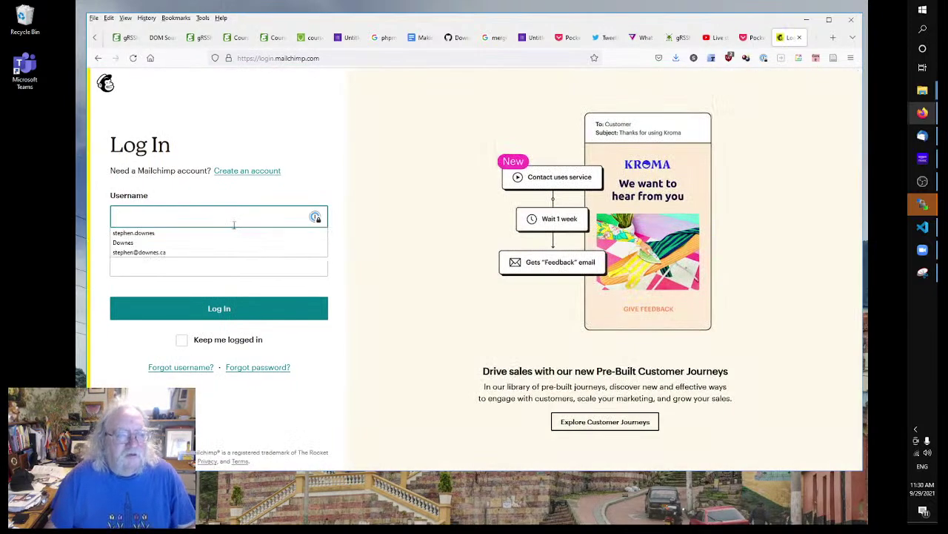
click(394, 213)
click(265, 223)
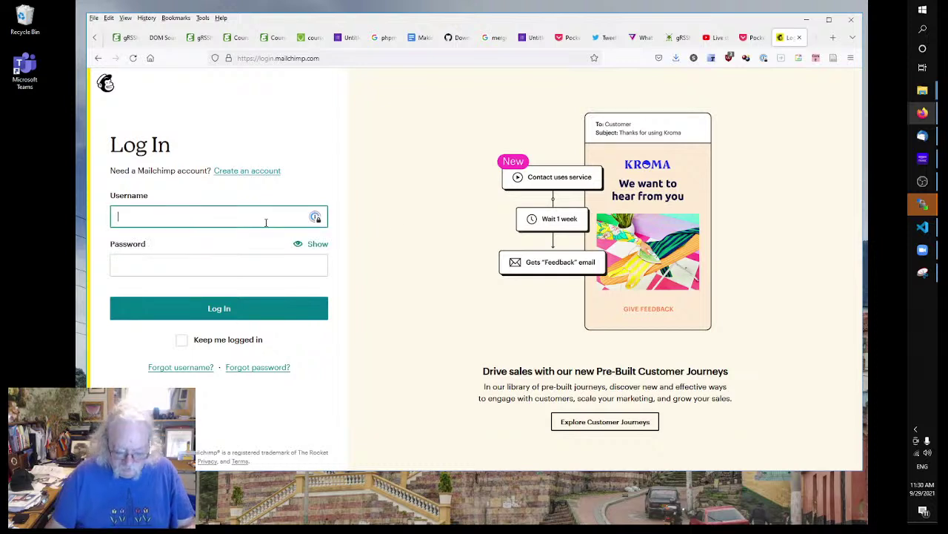
- Unlock 1Password with the vault password, autofill the saved Mailchimp credentials and log in
key(ctrl+backslash)
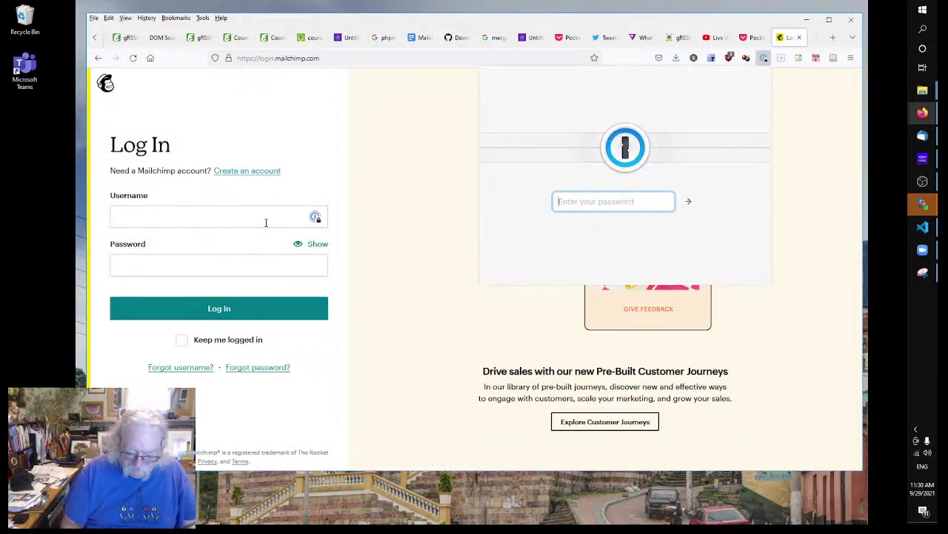
text(••••••)
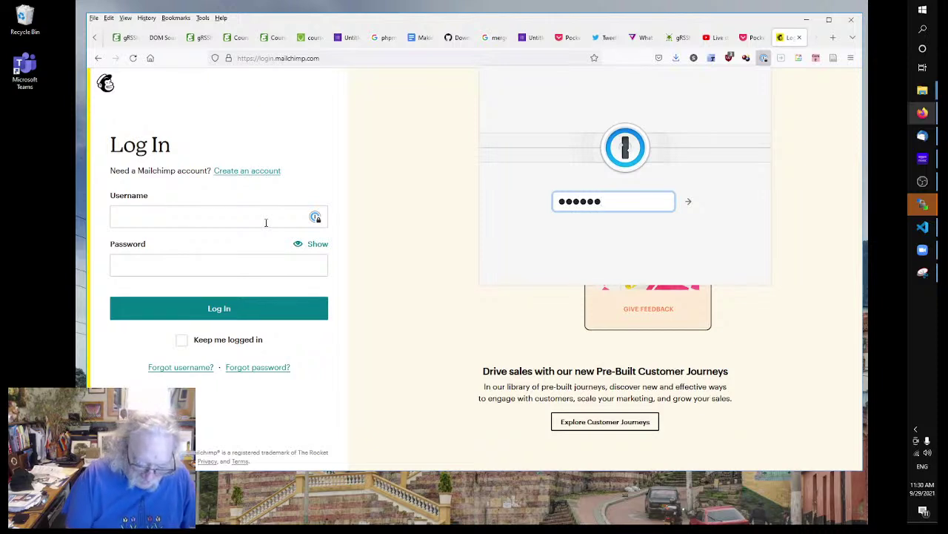
text(••••)
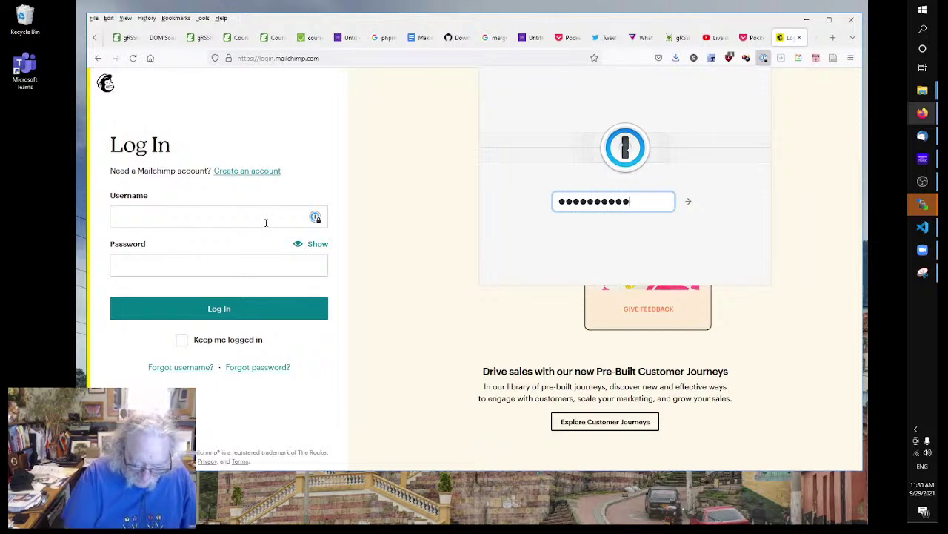
text(••)
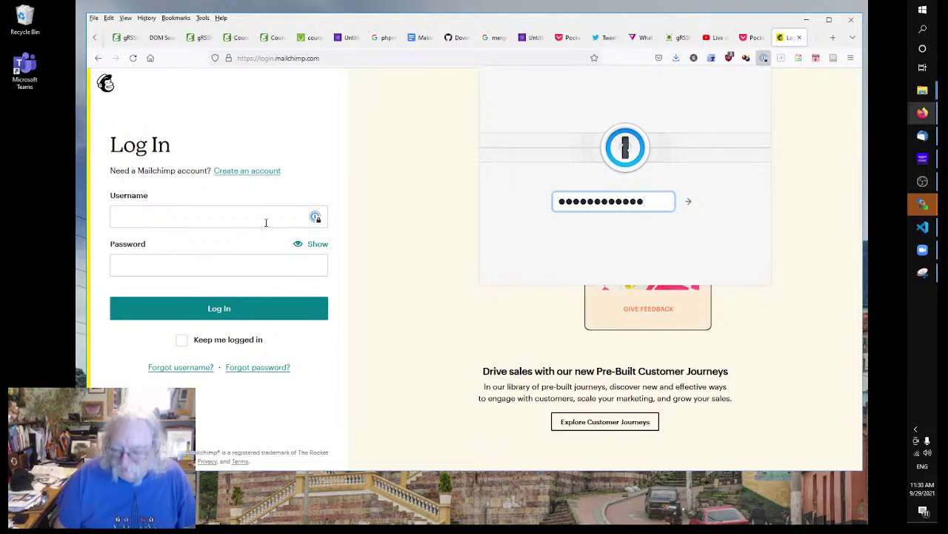
key(Return)
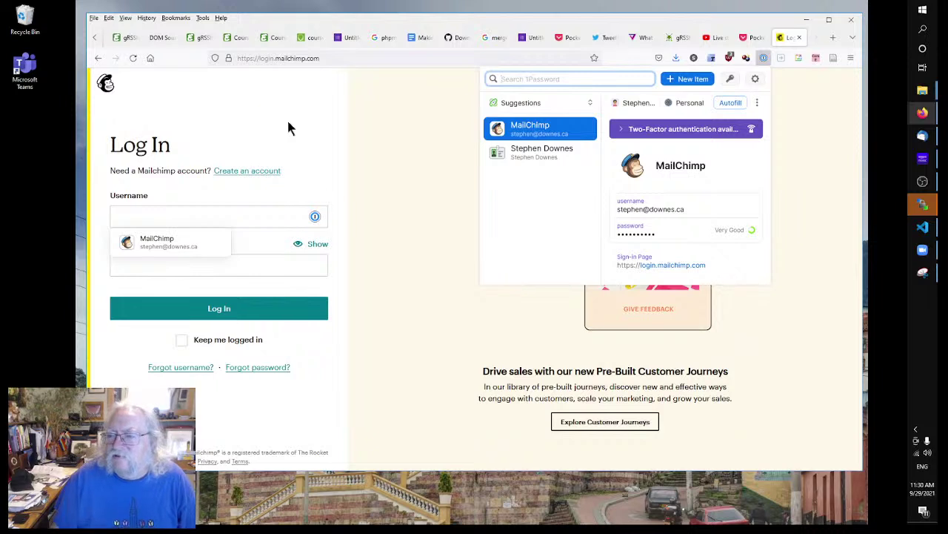
click(725, 104)
click(245, 307)
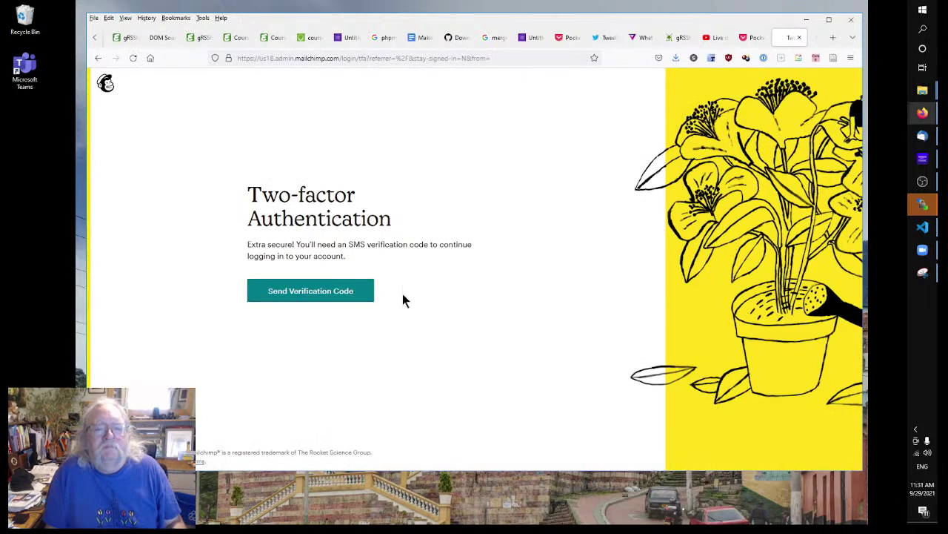
- Request an SMS verification code, enter the received code and finish logging in
click(325, 294)
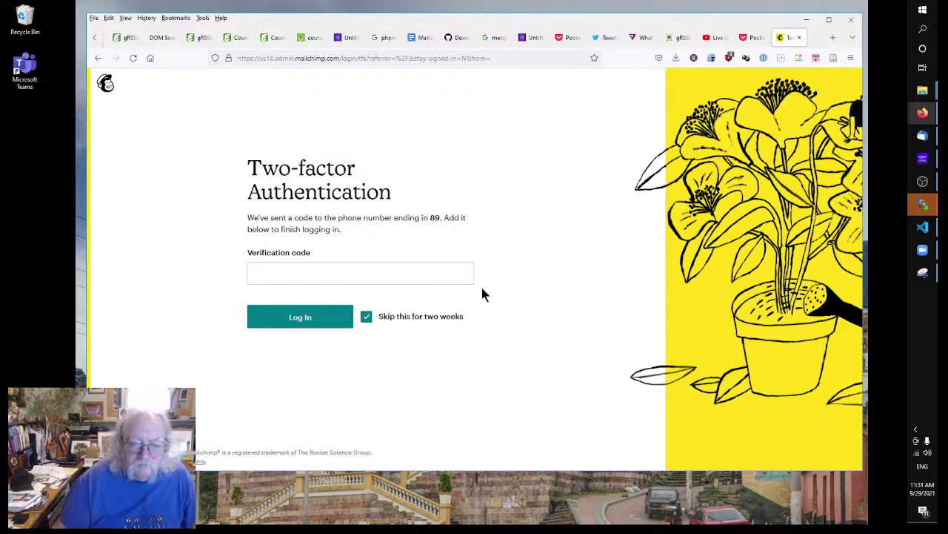
click(444, 274)
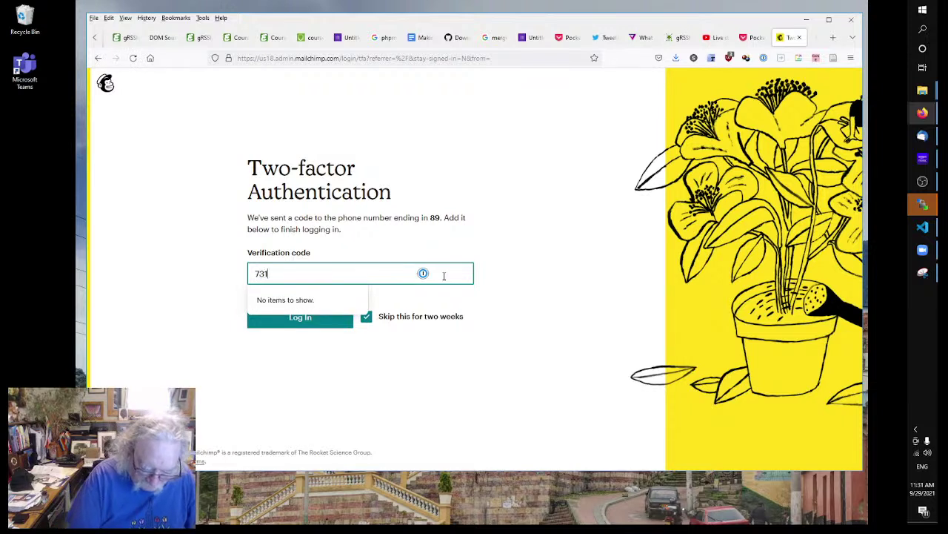
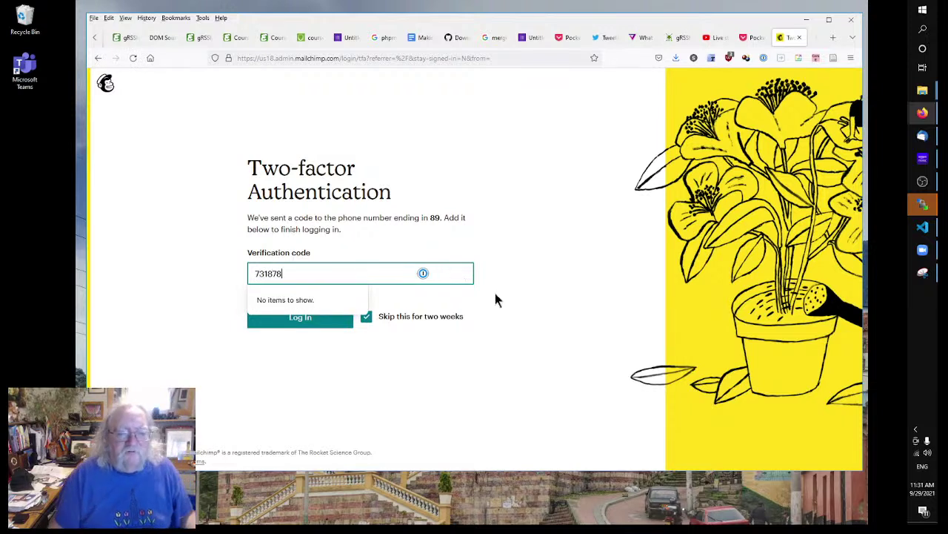
click(297, 321)
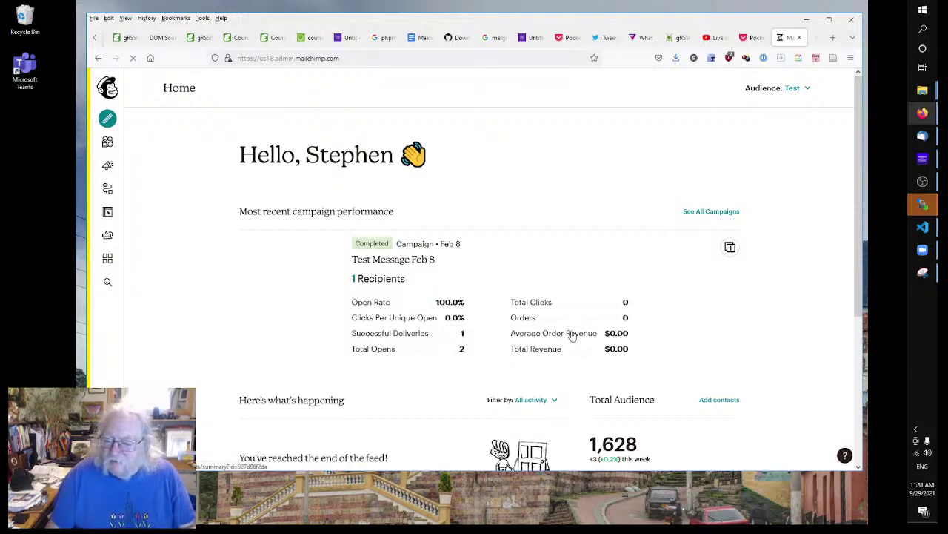
scroll(765, 351, down, 1)
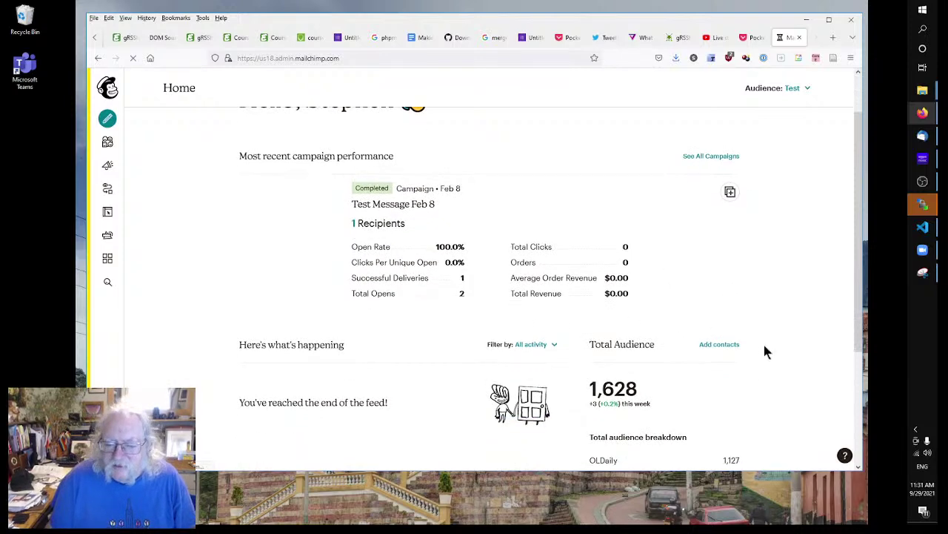
scroll(765, 351, down, 2)
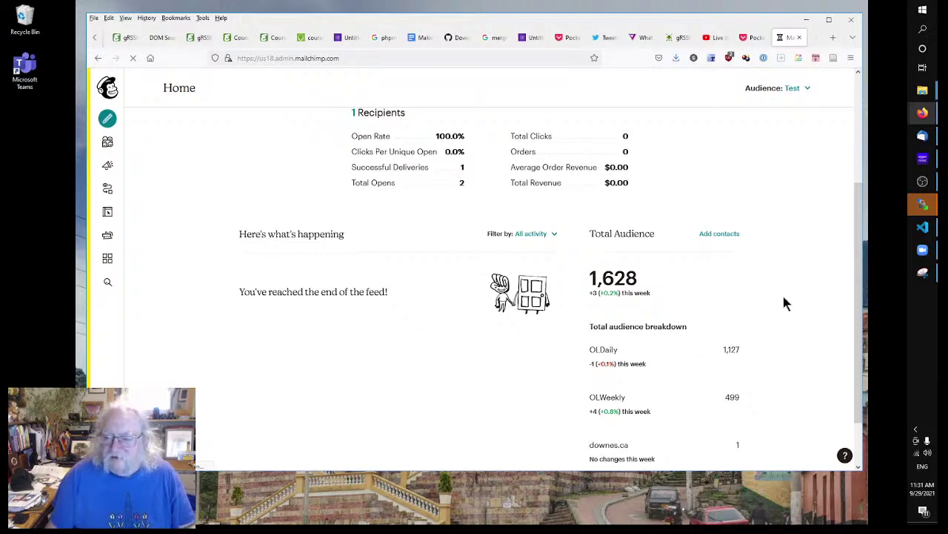
scroll(788, 306, down, 1)
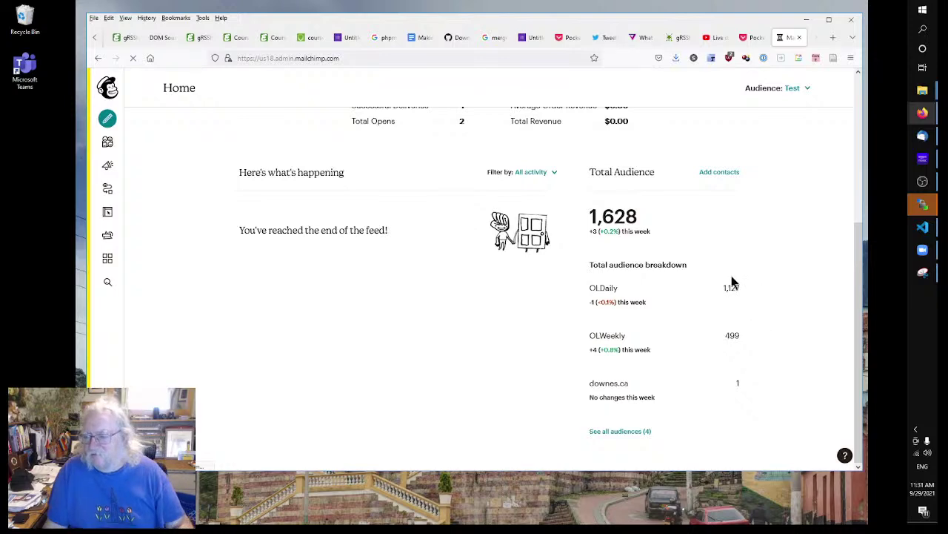
scroll(549, 343, up, 2)
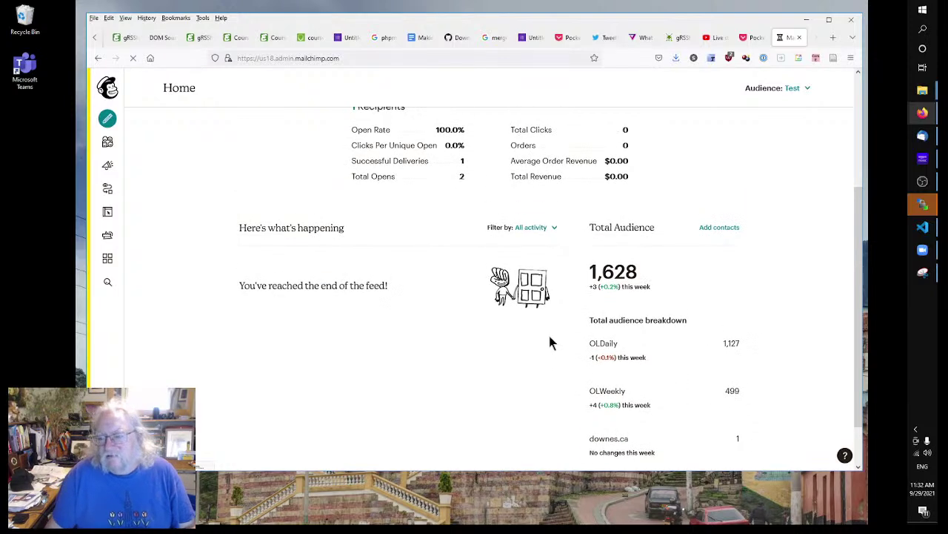
scroll(808, 322, up, 2)
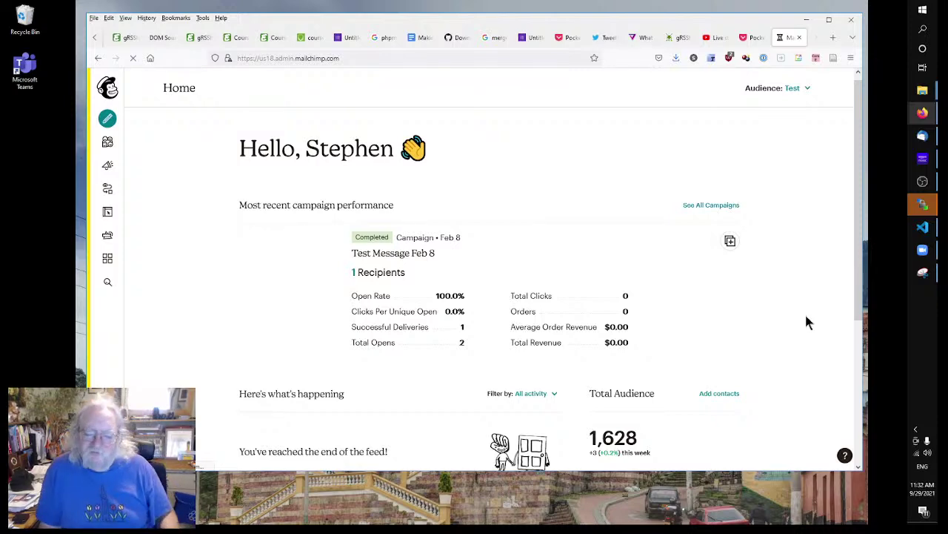
scroll(784, 348, down, 3)
scroll(784, 350, down, 1)
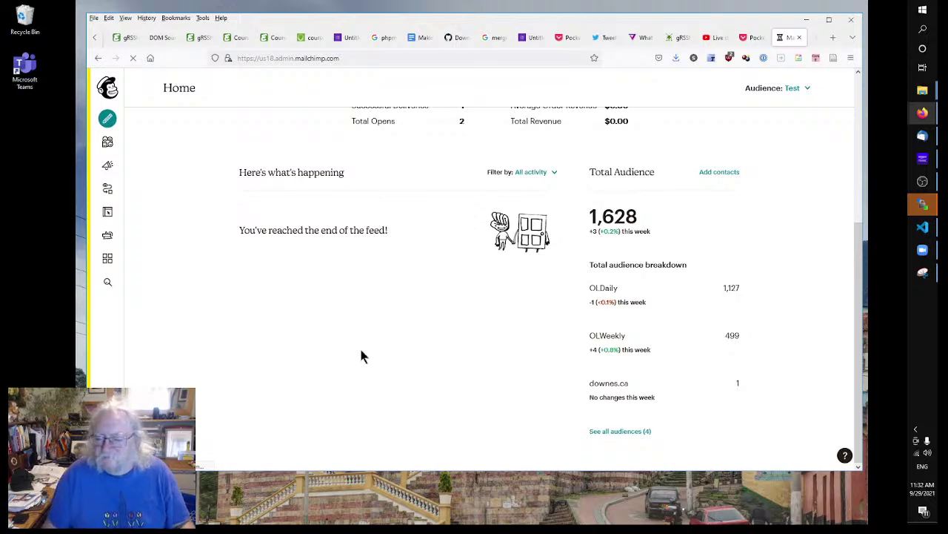
scroll(360, 354, up, 3)
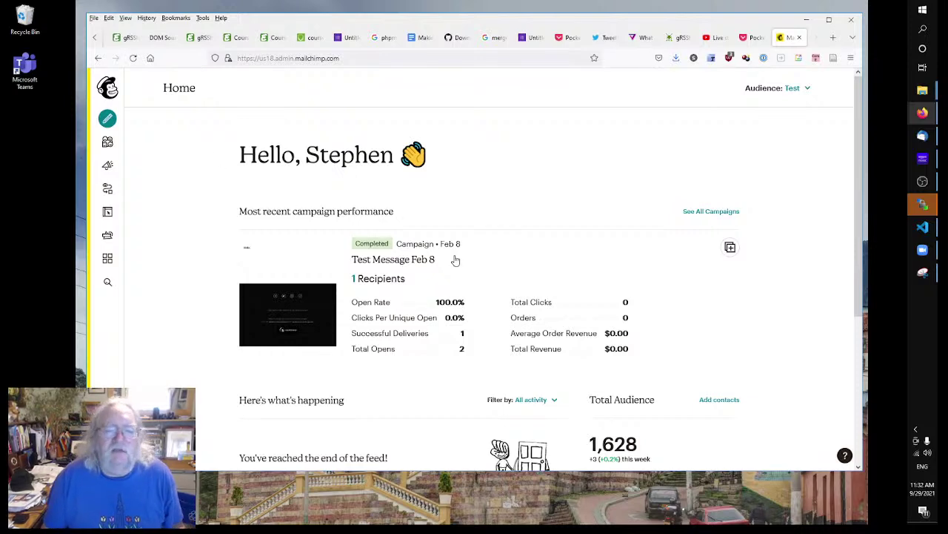
scroll(571, 266, down, 3)
scroll(541, 285, up, 3)
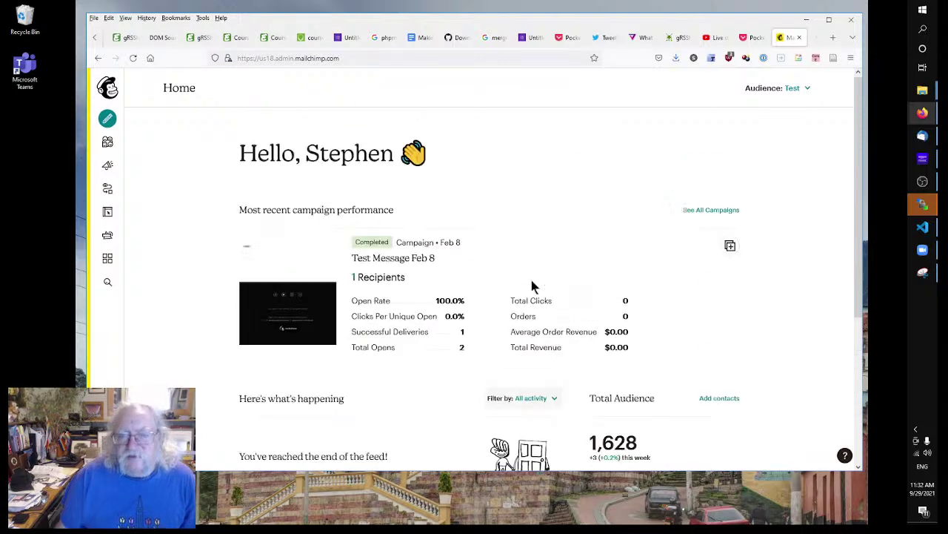
click(722, 213)
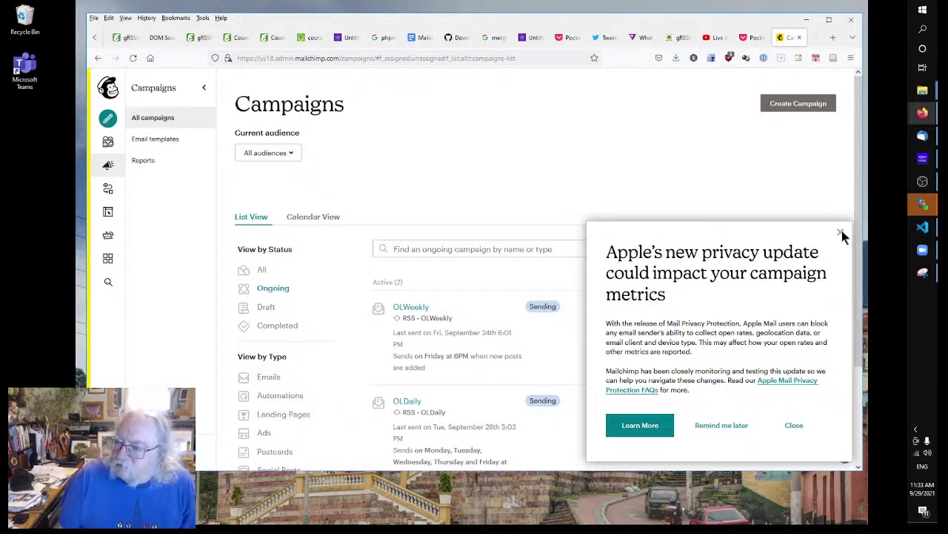
click(793, 425)
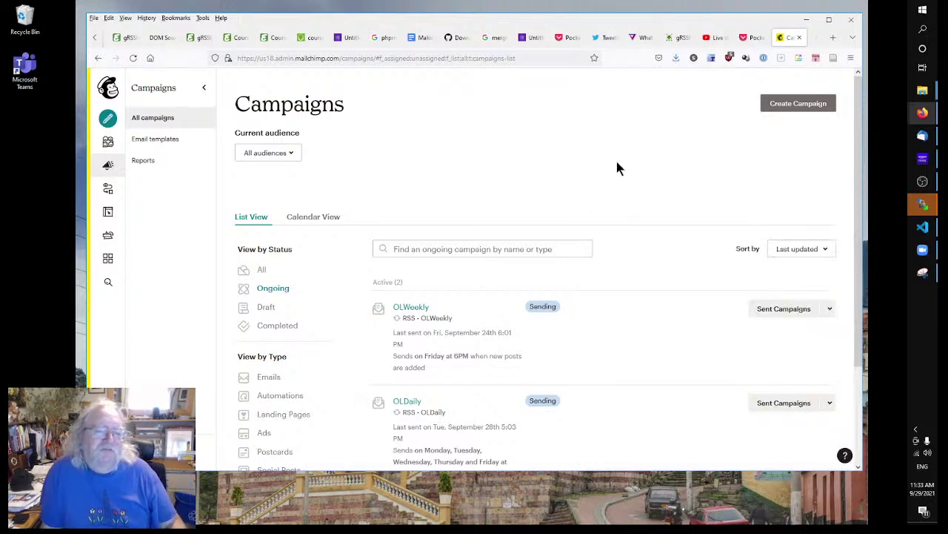
scroll(615, 165, down, 3)
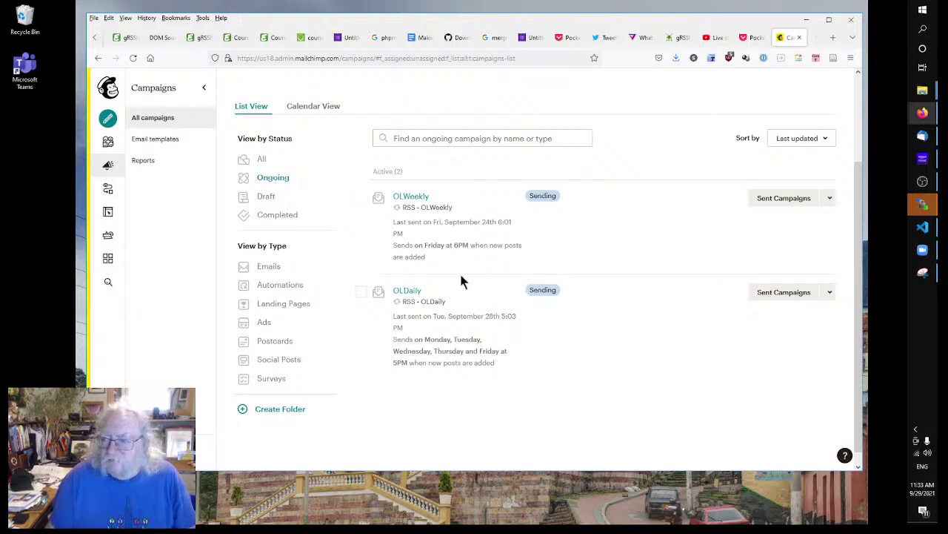
click(419, 196)
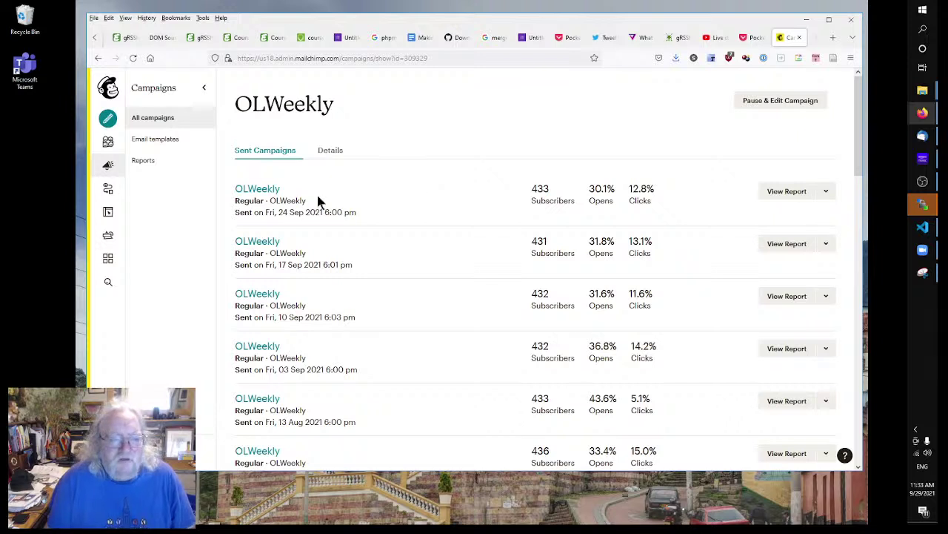
mouse_move(546, 197)
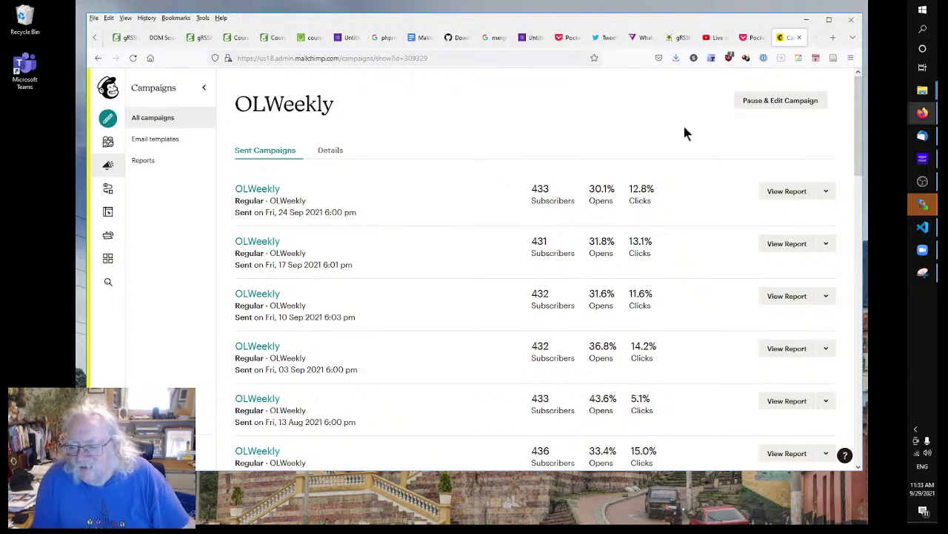
scroll(660, 274, down, 3)
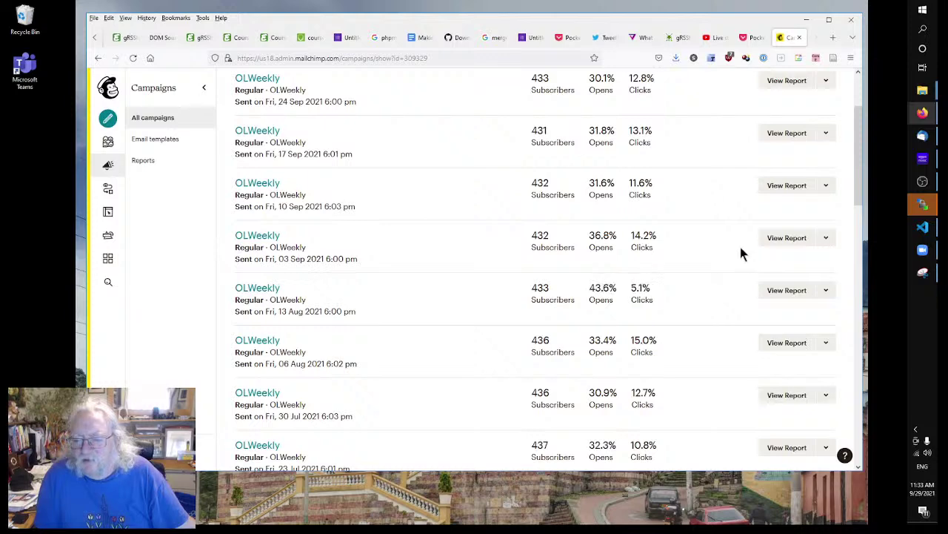
scroll(415, 130, up, 3)
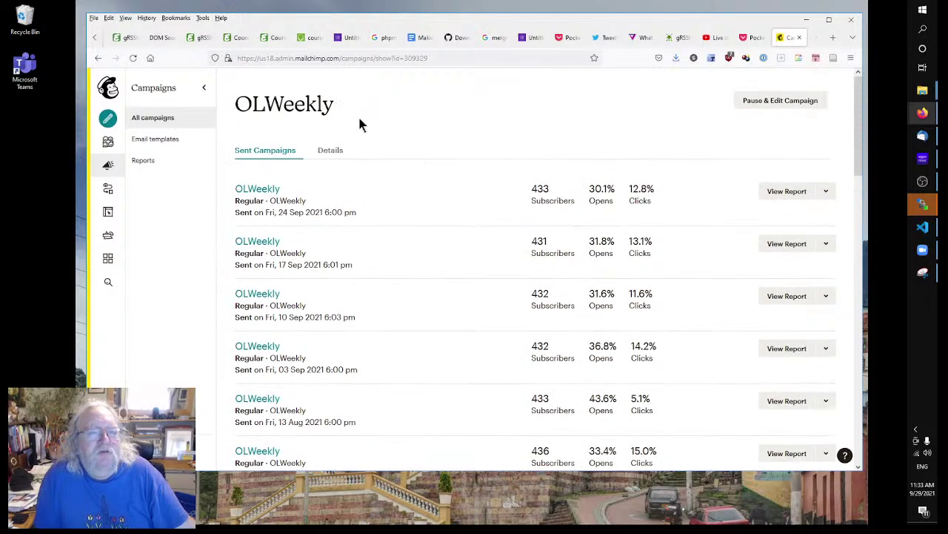
click(98, 58)
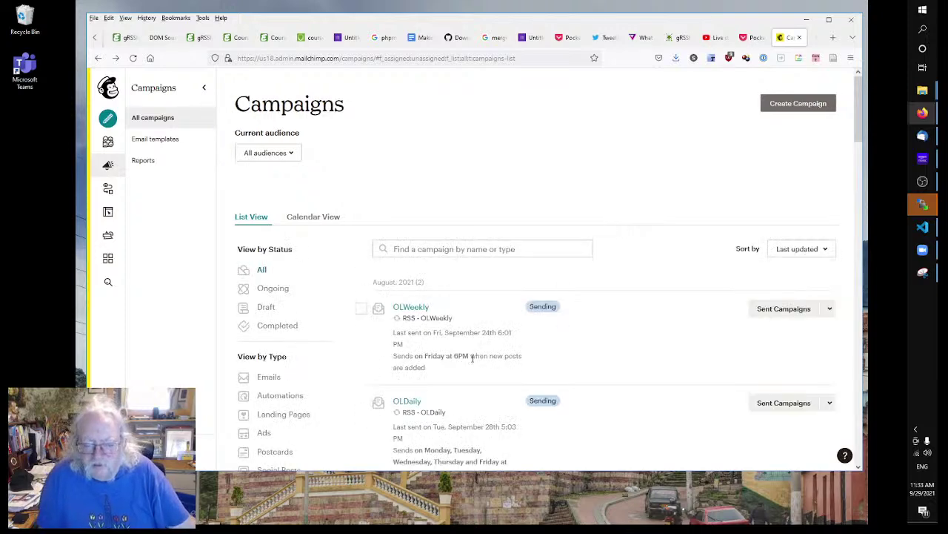
click(406, 402)
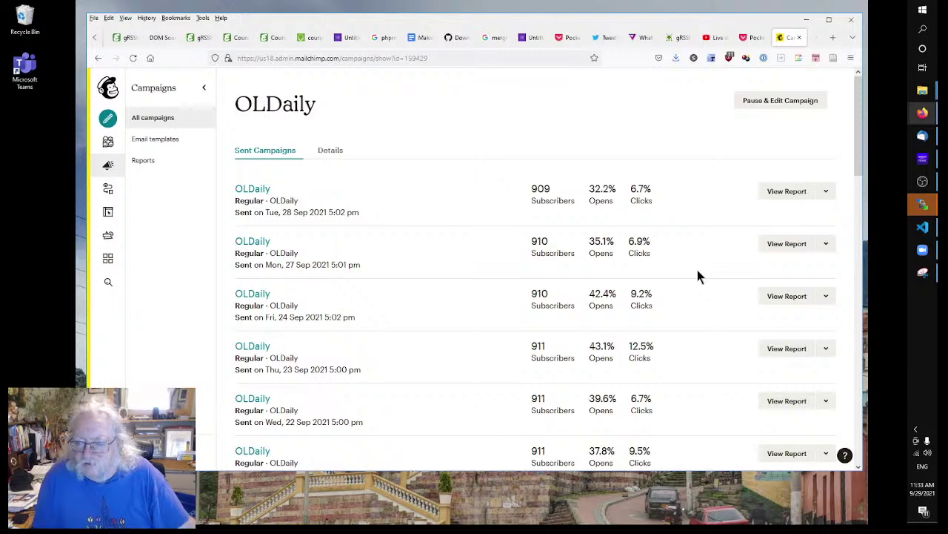
scroll(698, 271, down, 6)
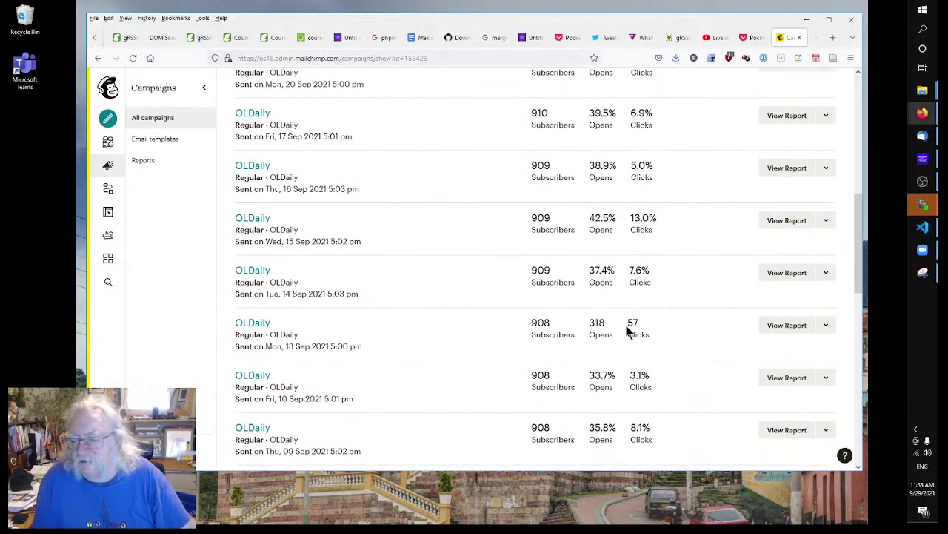
scroll(626, 332, up, 6)
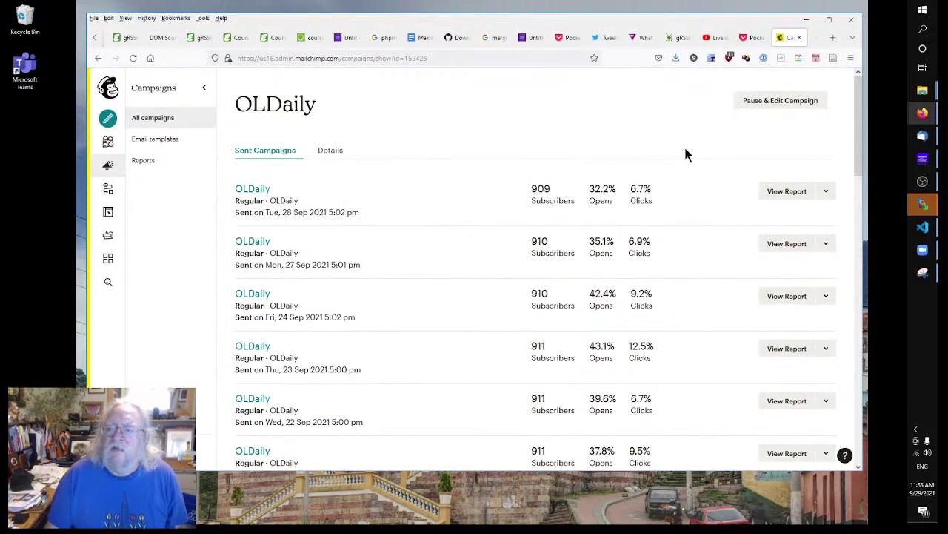
click(97, 59)
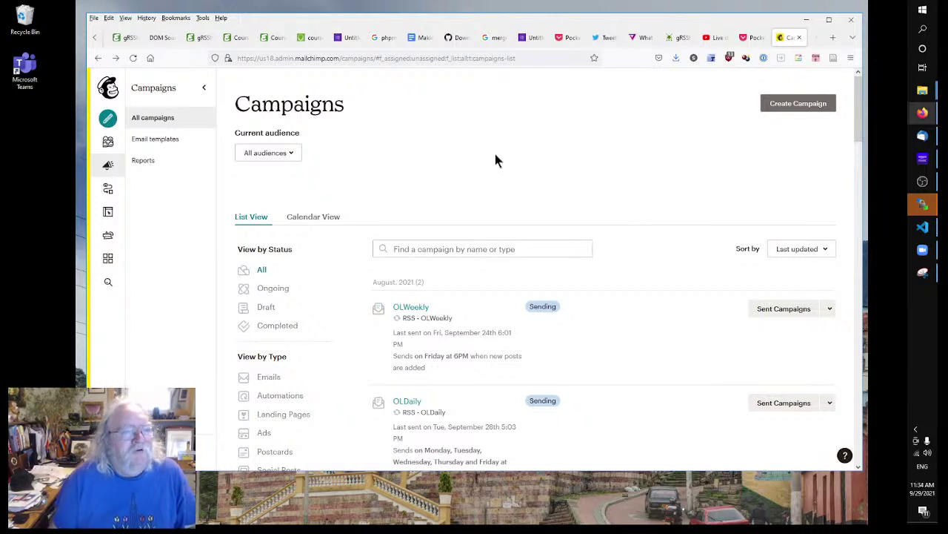
- Browse All campaigns, the OLWeekly campaign and Email templates, ending on the Test audience dashboard
click(153, 120)
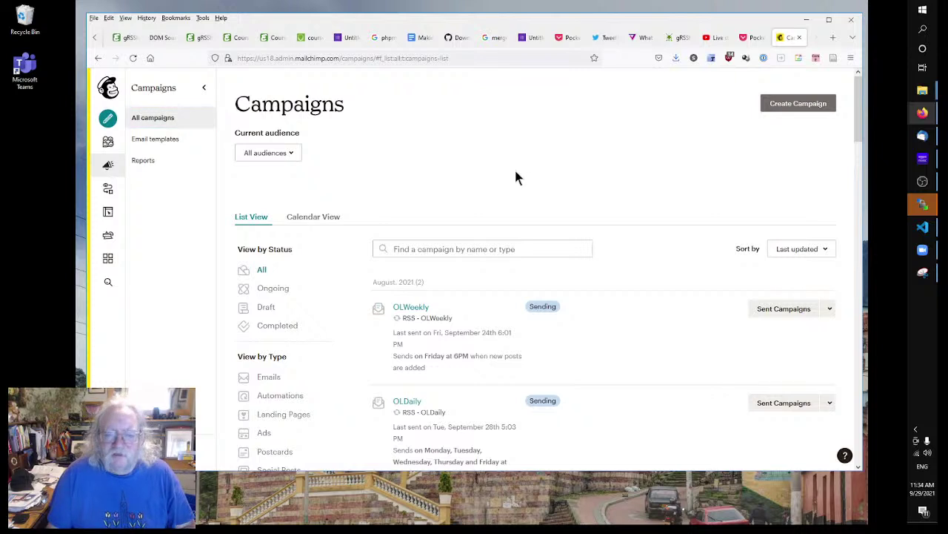
scroll(504, 194, down, 1)
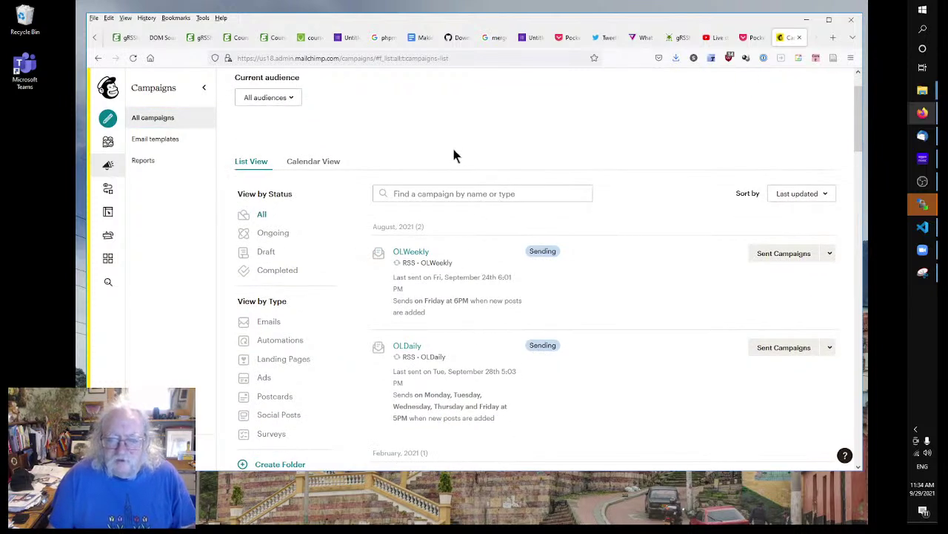
click(413, 253)
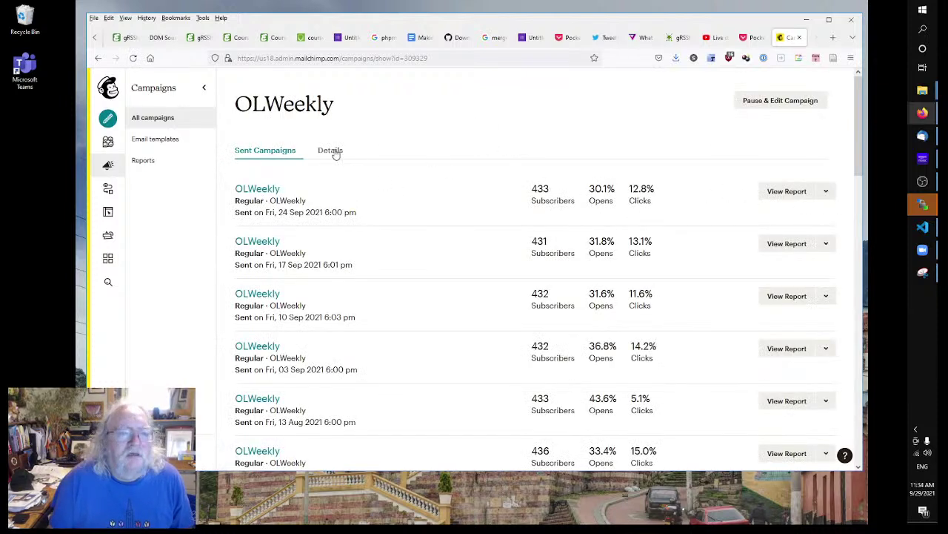
click(145, 140)
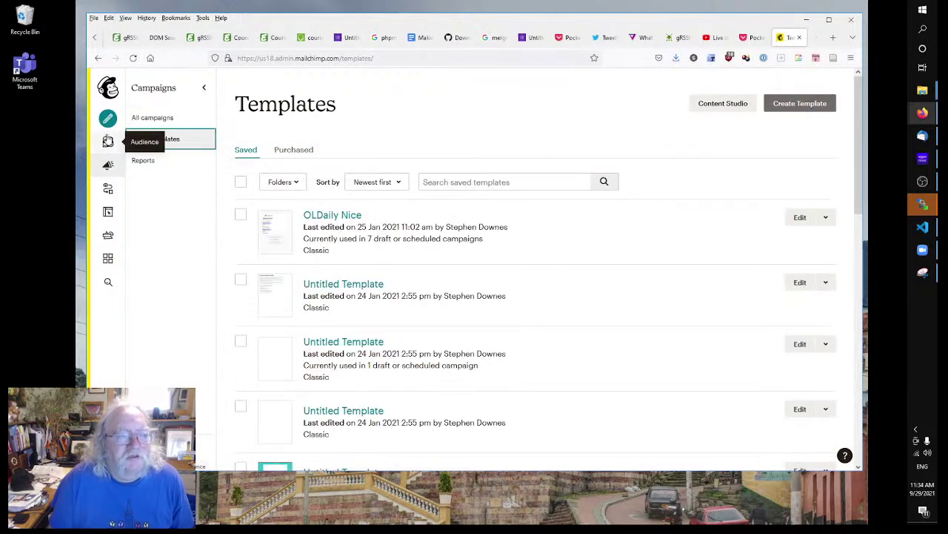
click(107, 142)
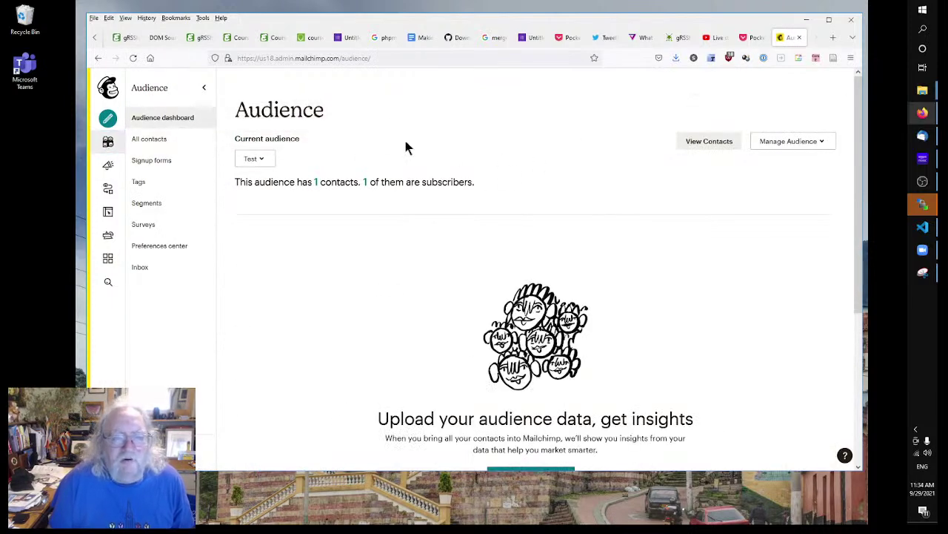
- View all four audiences: Test, OLWeekly (499), OLDaily (1,127) and downes.ca
click(261, 162)
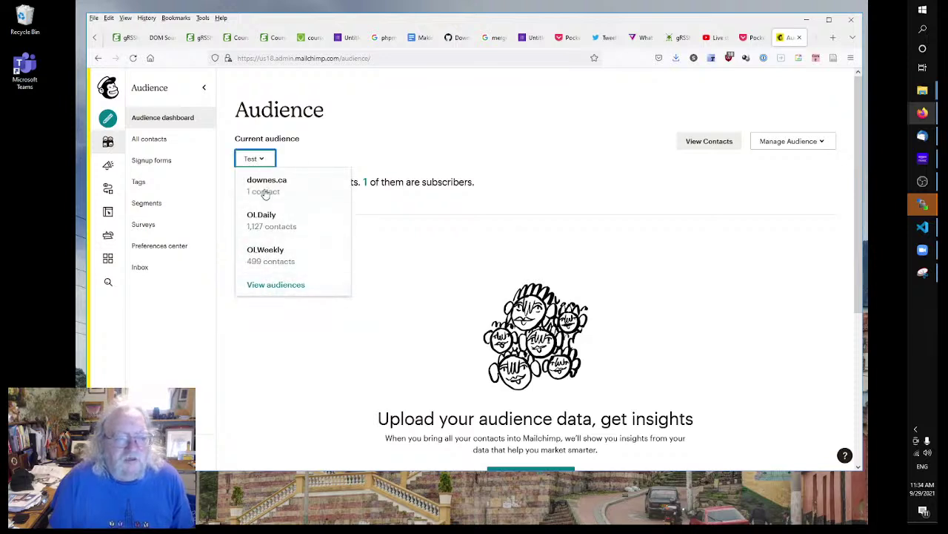
click(281, 287)
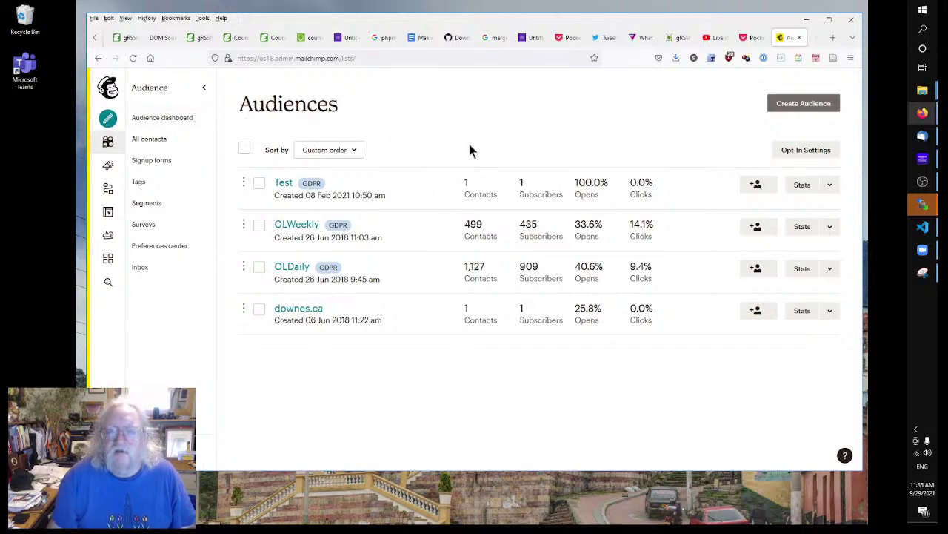
- Return to the gRSShopper admin tab and open the Course Newsletter RSS page for editing
click(197, 37)
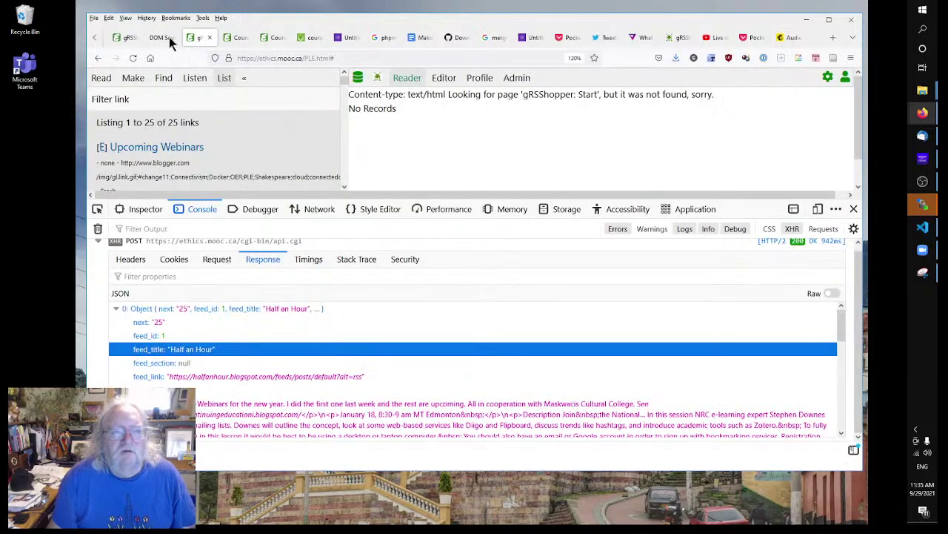
click(123, 41)
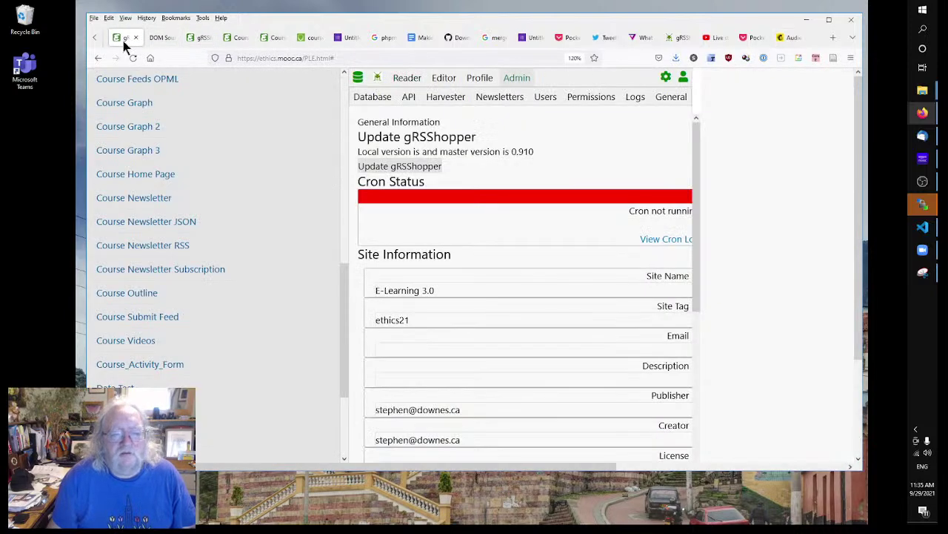
click(204, 37)
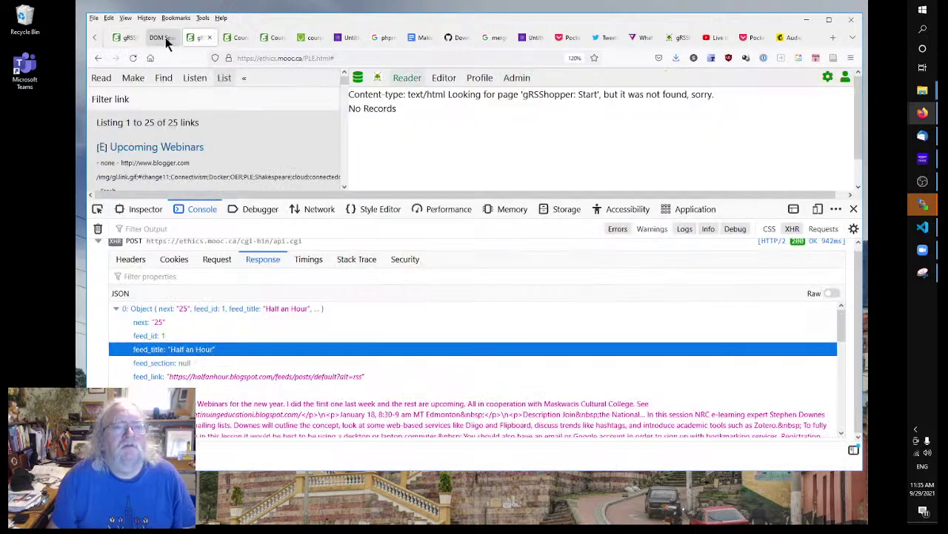
click(129, 40)
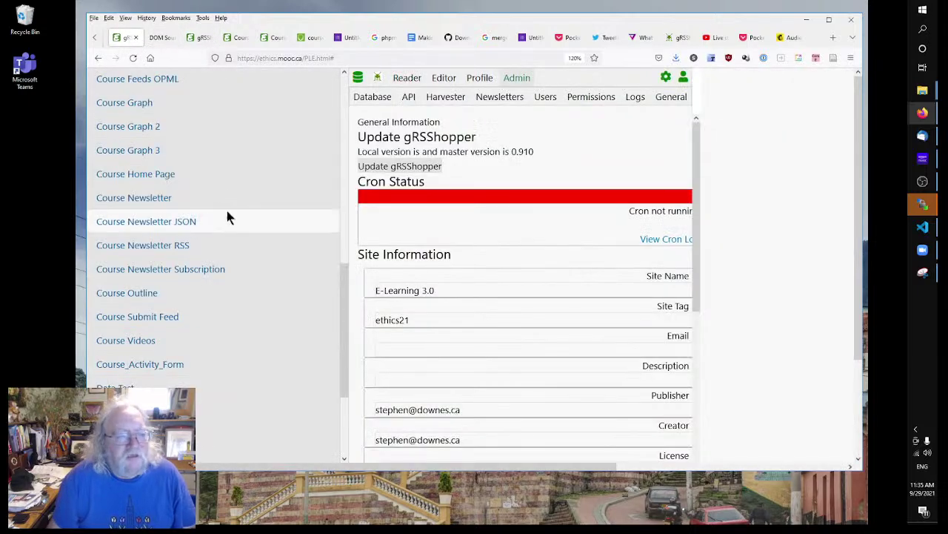
click(142, 246)
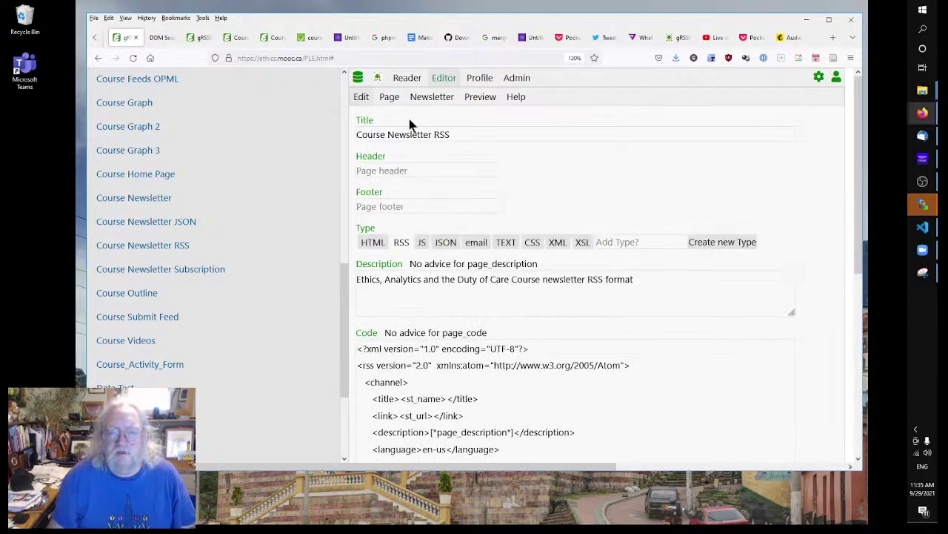
- After checking the Newsletter tab, set the Course Newsletter RSS page's How Often? to Daily
click(389, 100)
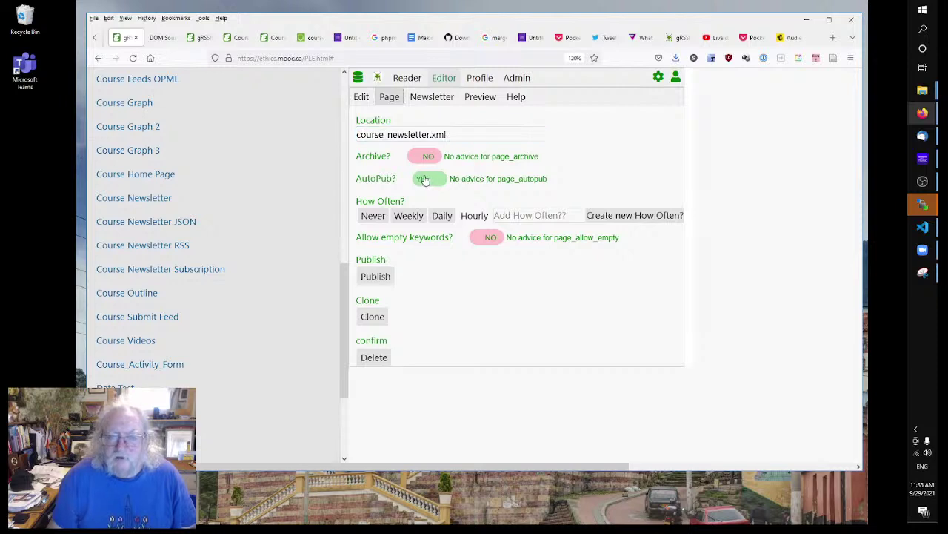
click(434, 98)
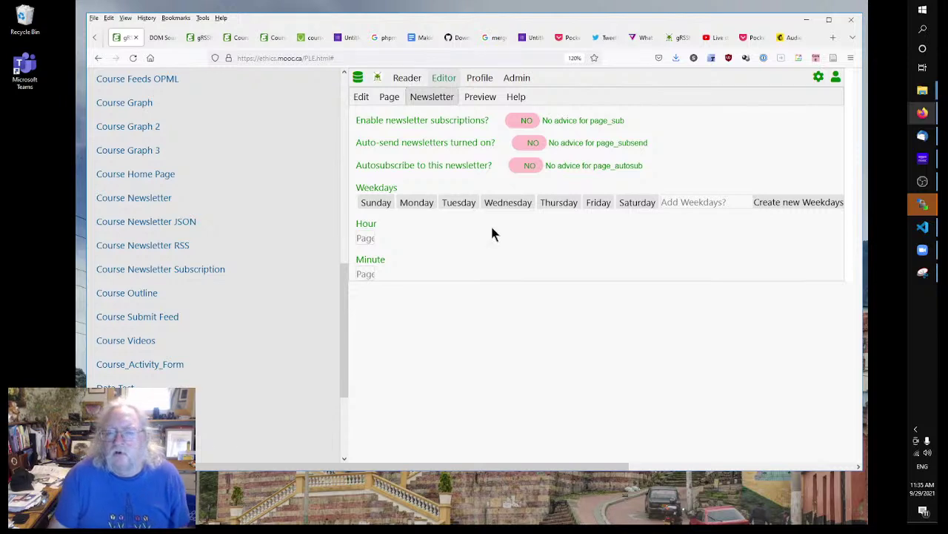
click(389, 98)
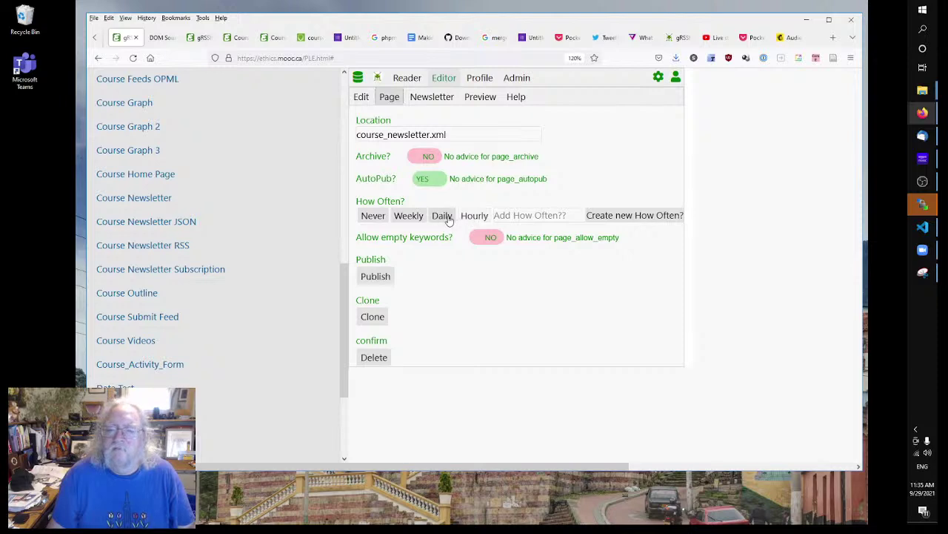
click(441, 216)
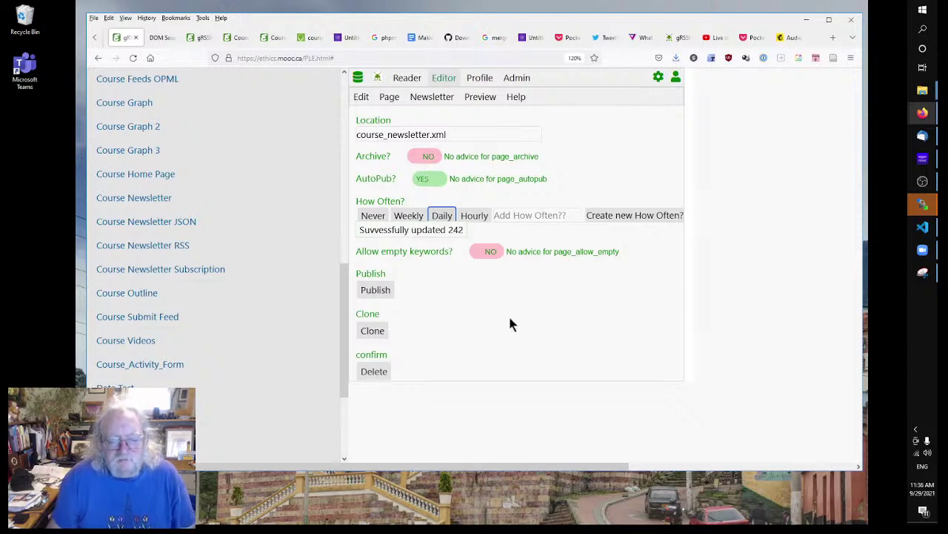
- Publish the Course Newsletter RSS page and open course_newsletter.xml in a new tab
click(389, 99)
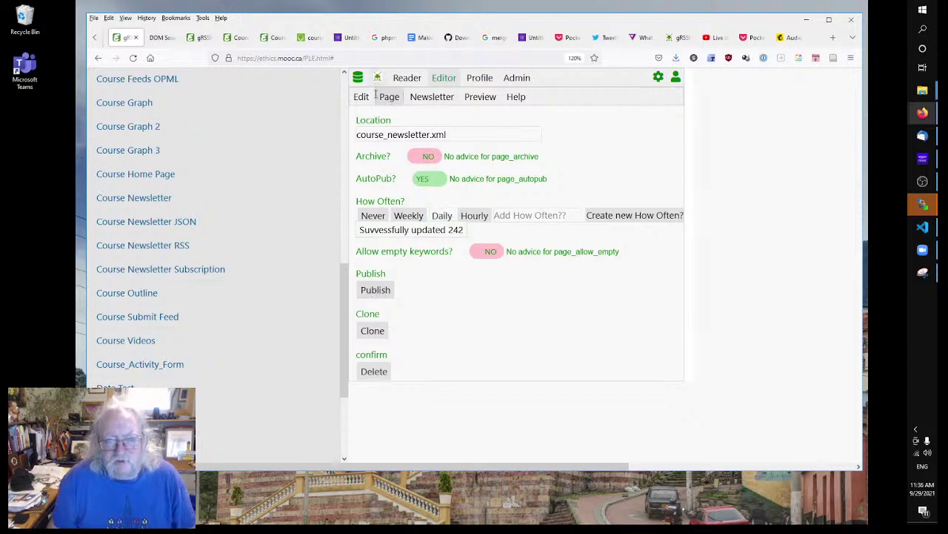
click(376, 291)
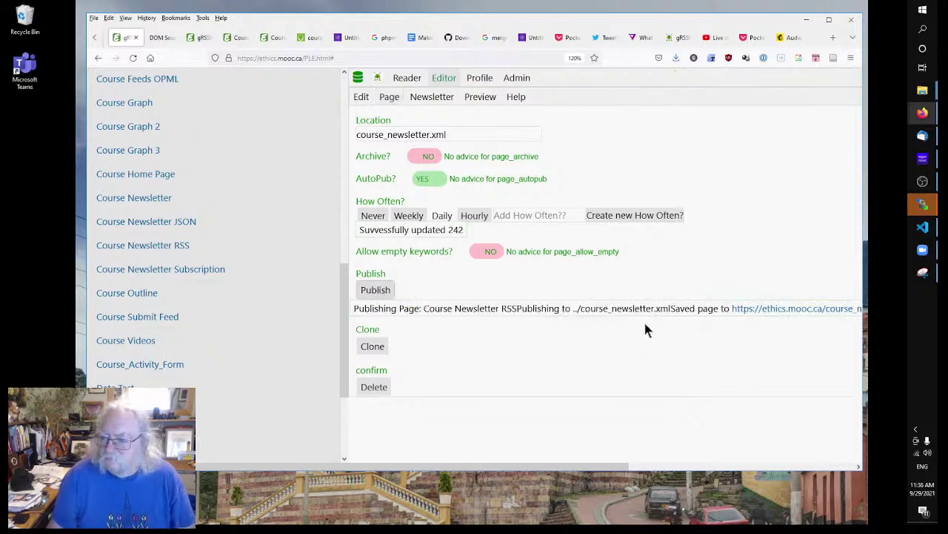
right_click(765, 310)
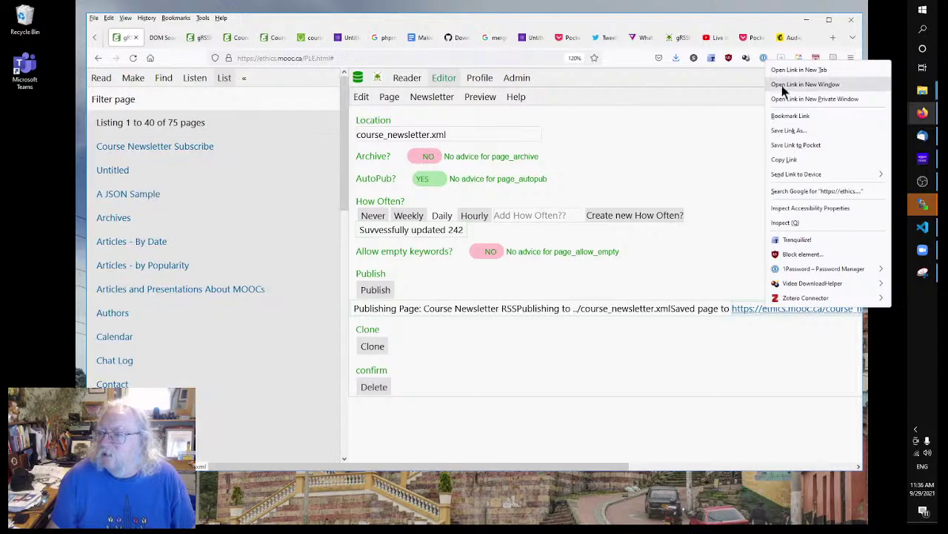
click(778, 70)
click(161, 41)
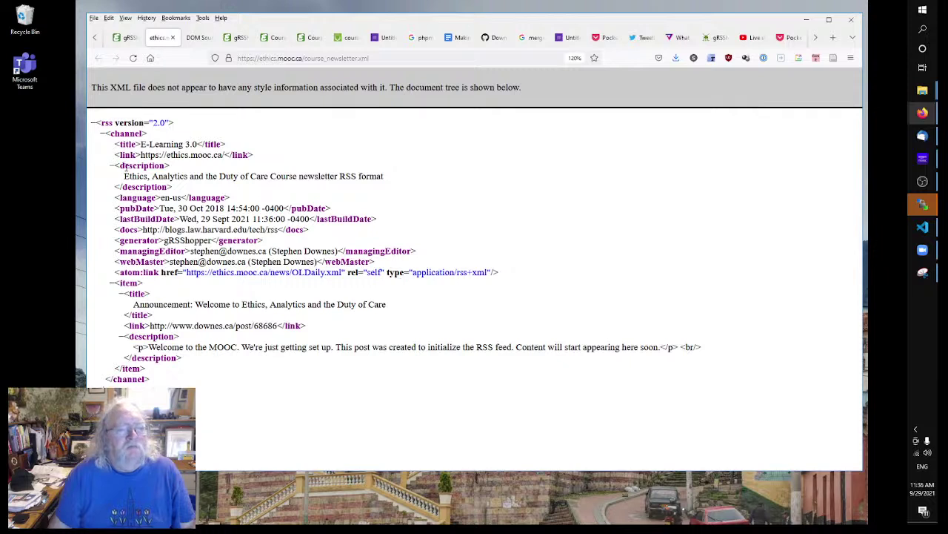
- Inspect the feed's description, item title and managing editor, then close the XML tab
drag(125, 177, 354, 177)
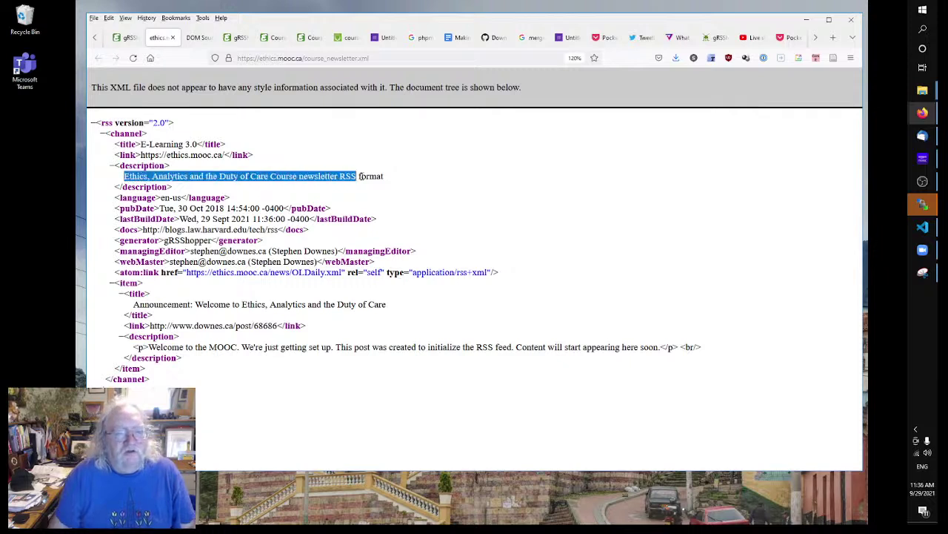
click(348, 193)
drag(194, 303, 309, 304)
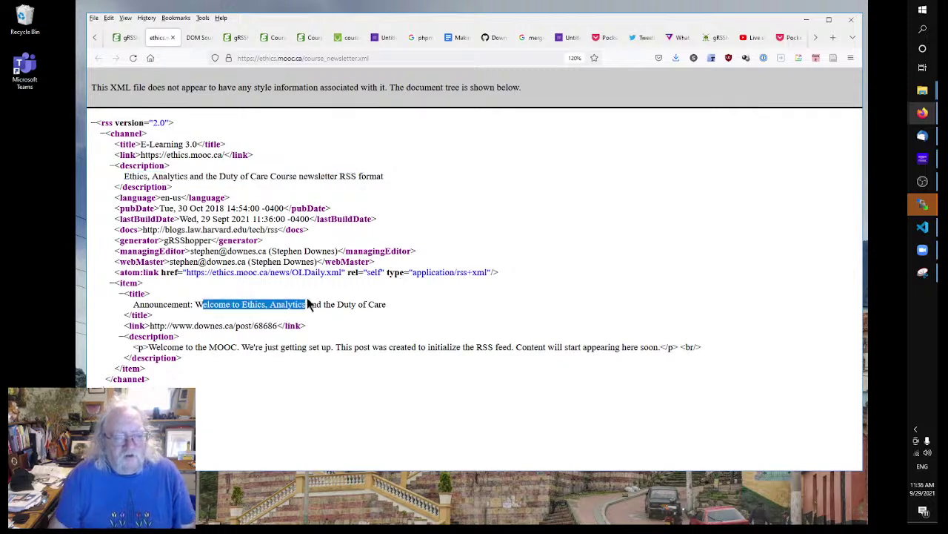
click(363, 303)
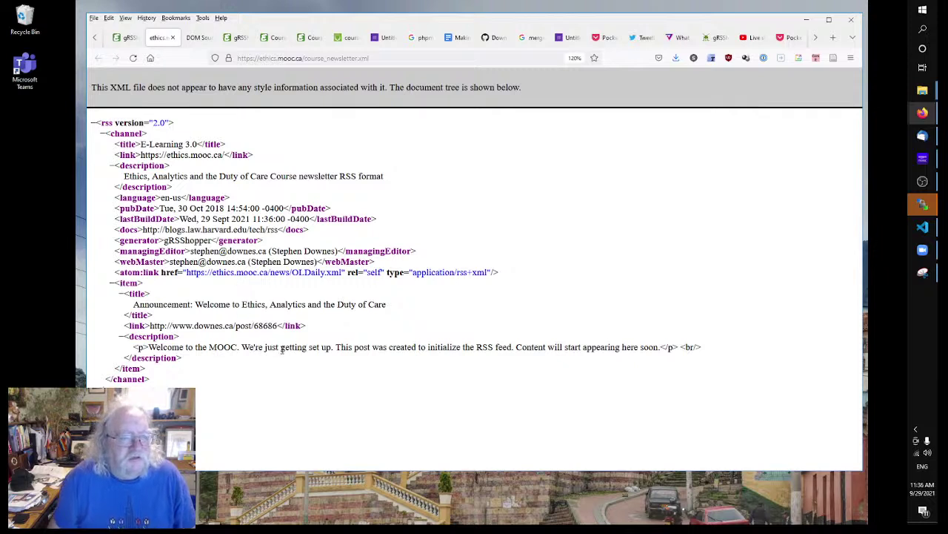
drag(189, 251, 220, 250)
click(419, 221)
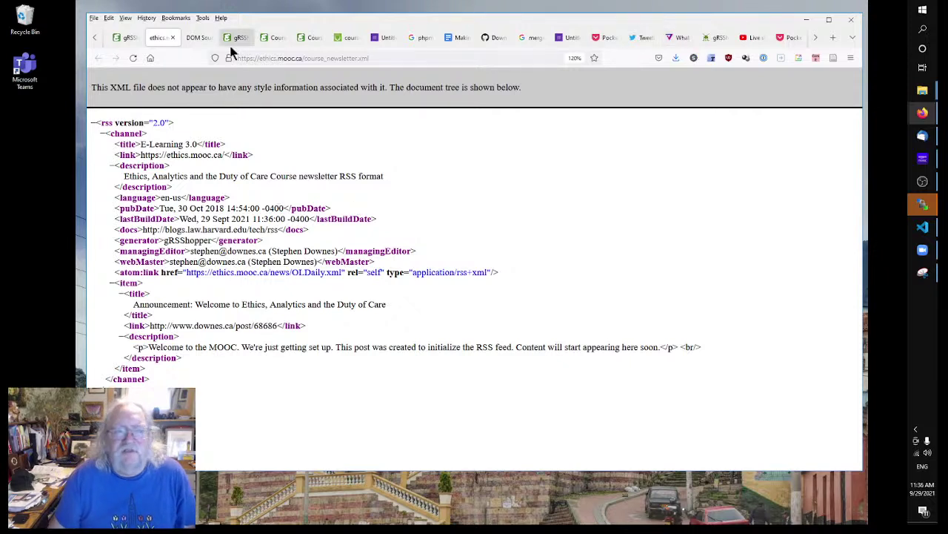
click(174, 37)
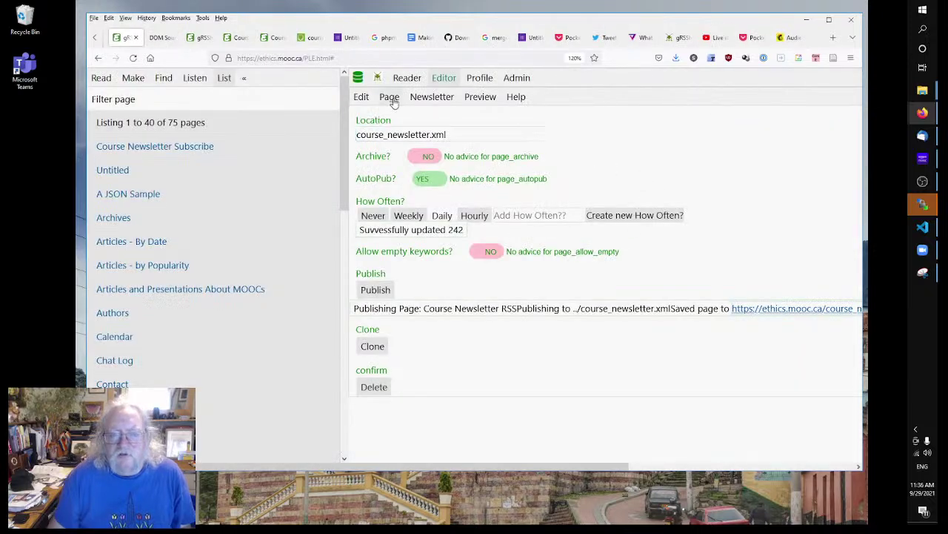
- Open the Course Newsletter RSS page's edit form and review its code to the end
click(361, 97)
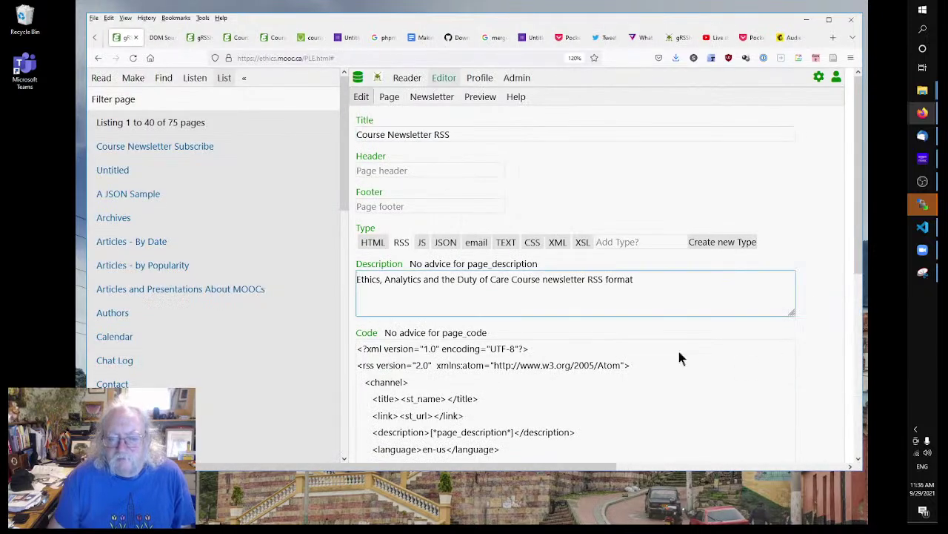
scroll(823, 355, down, 4)
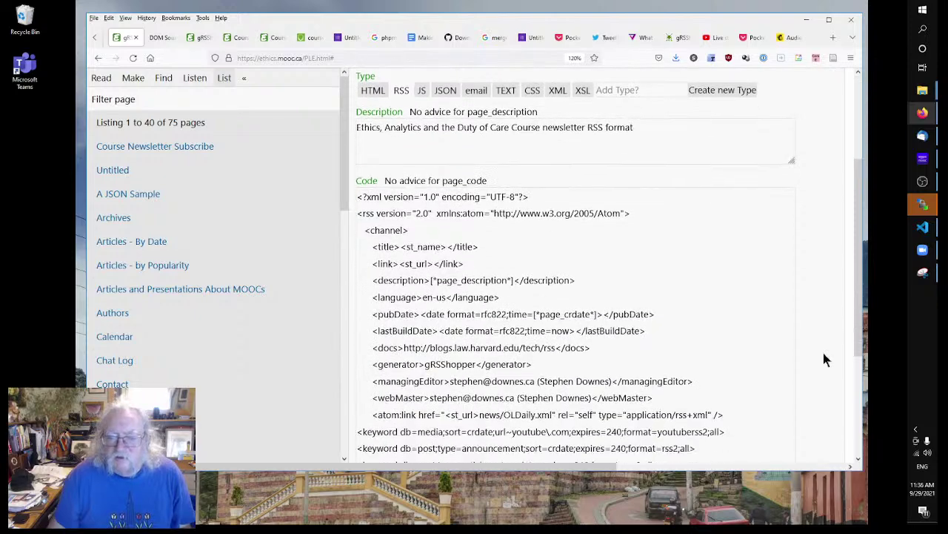
scroll(823, 353, down, 3)
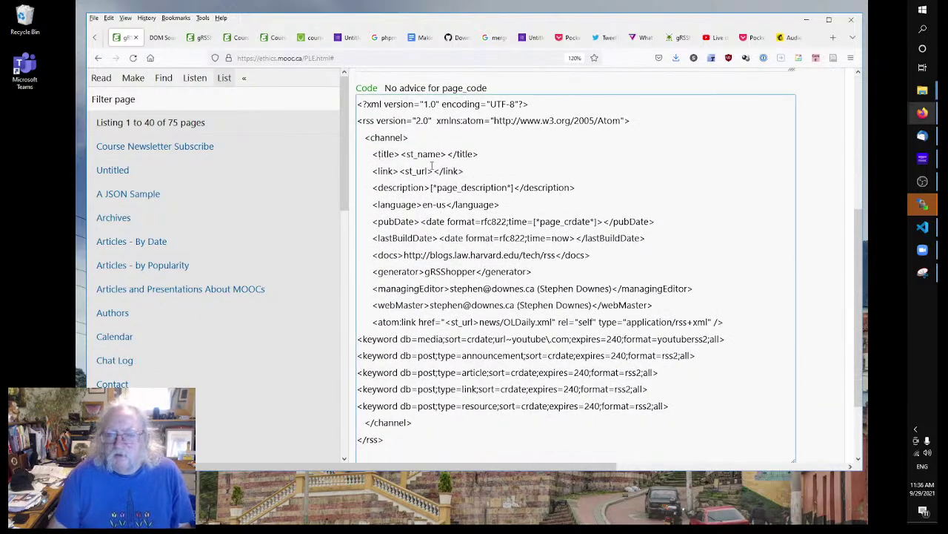
scroll(655, 325, down, 1)
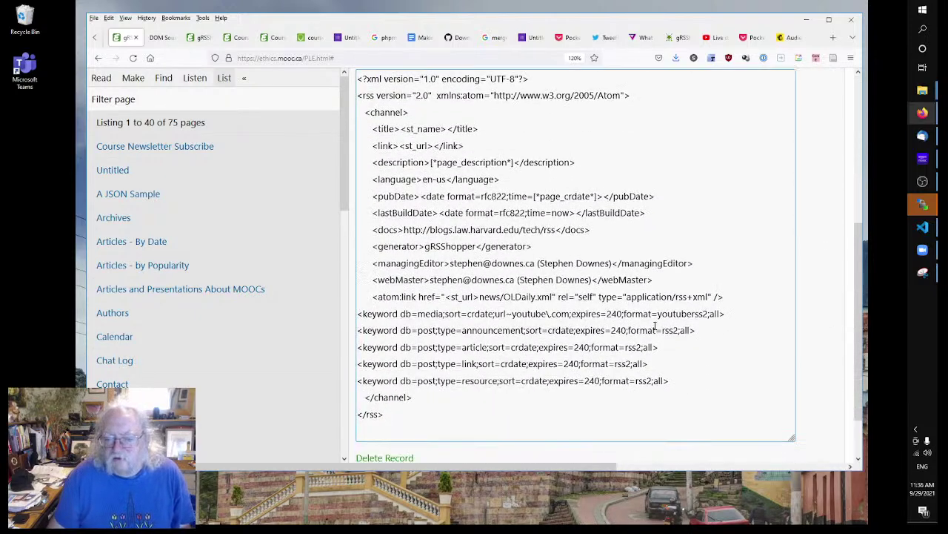
scroll(655, 324, down, 2)
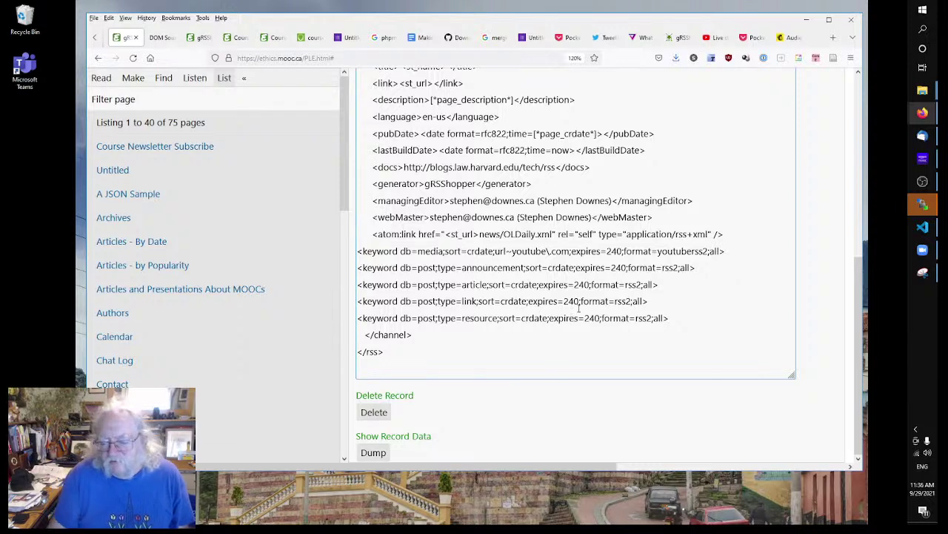
click(673, 317)
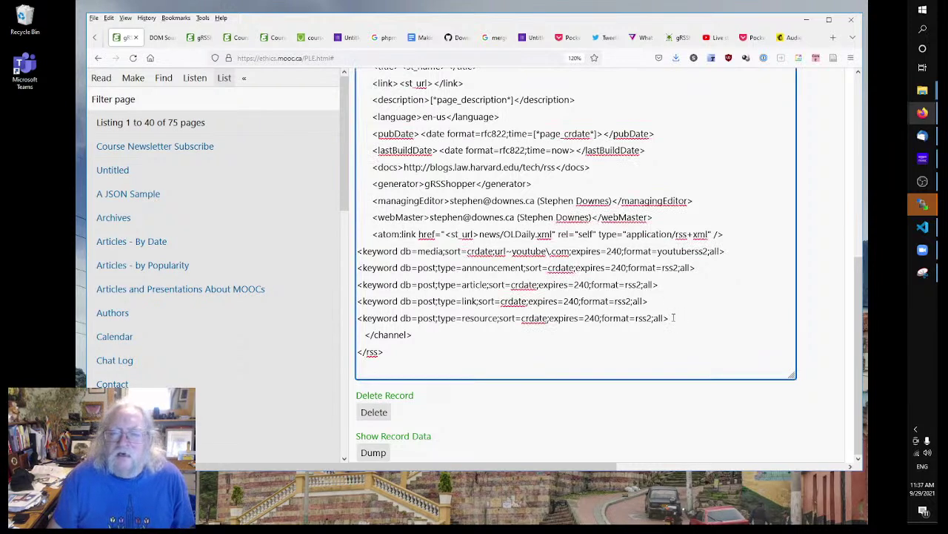
scroll(176, 330, down, 10)
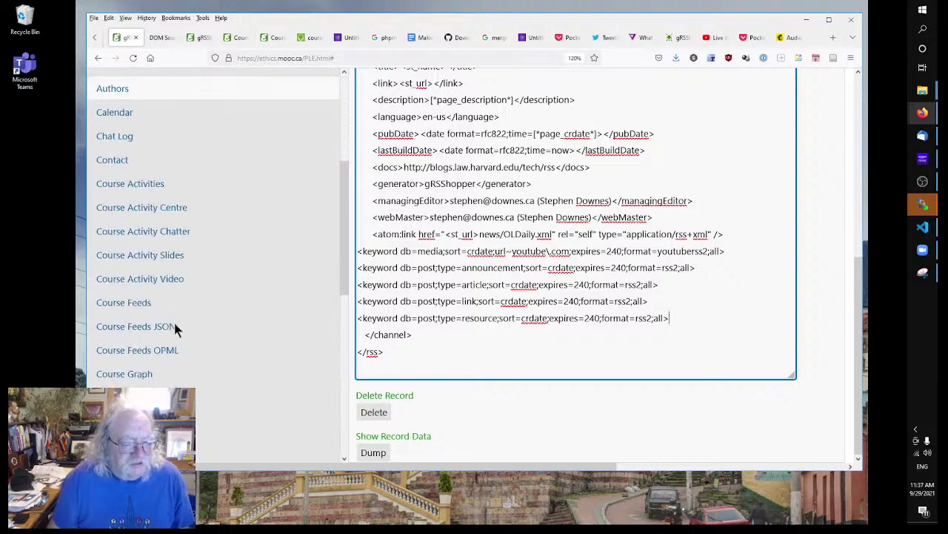
scroll(175, 326, down, 1)
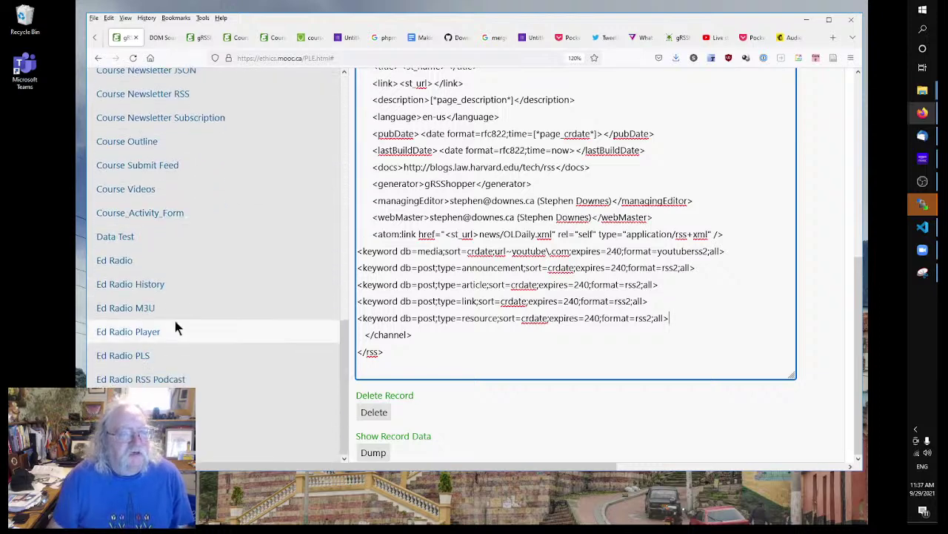
scroll(176, 326, up, 6)
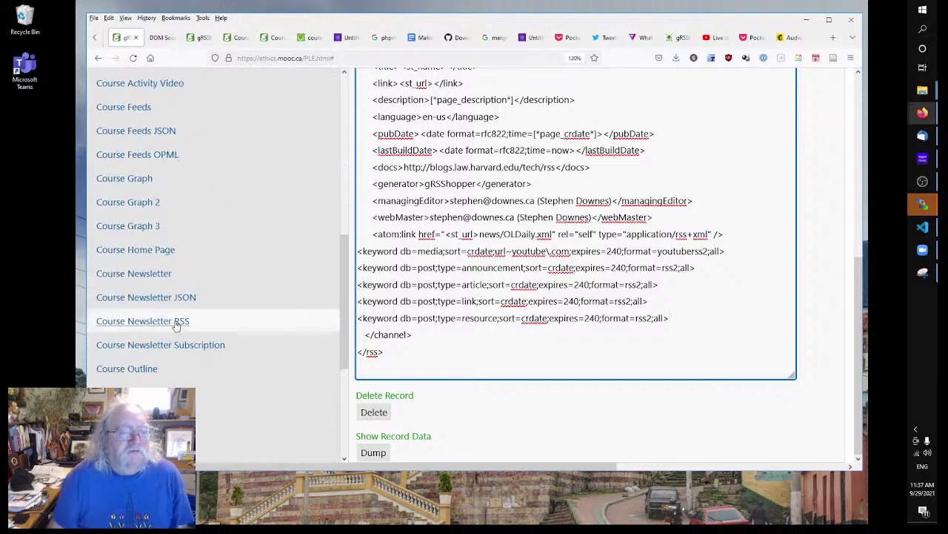
- Select the last links keyword line in Course Newsletter's code, then open Course Newsletter RSS
click(126, 275)
scroll(542, 348, down, 10)
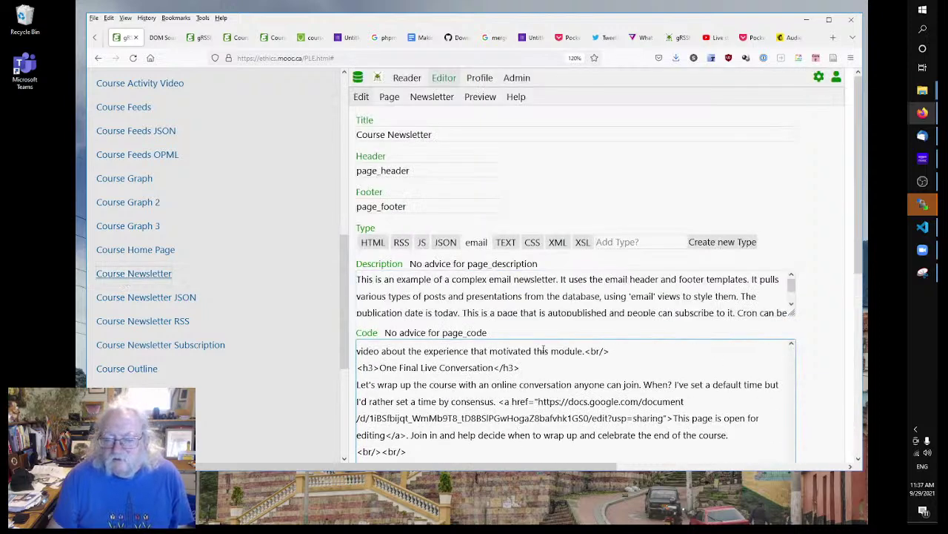
scroll(790, 374, down, 4)
click(540, 318)
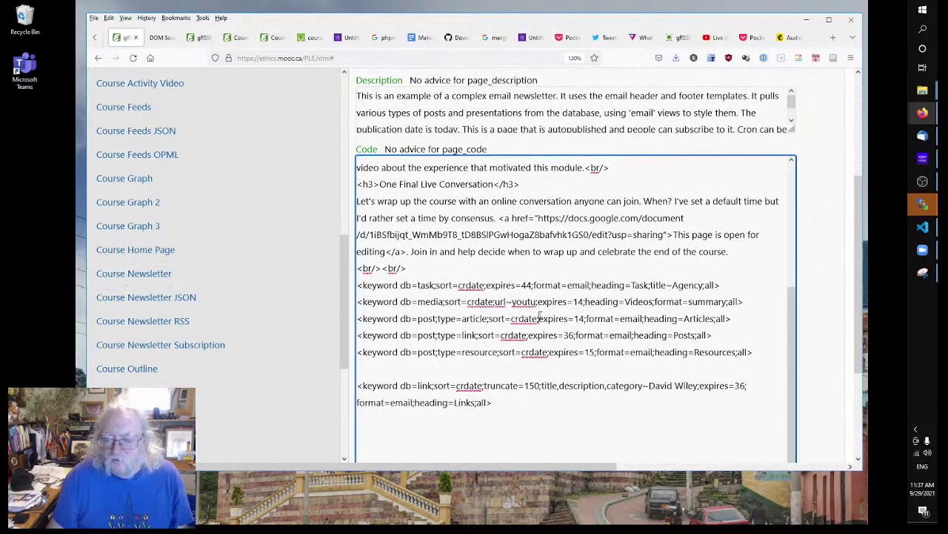
drag(505, 407, 340, 384)
key(ctrl+c)
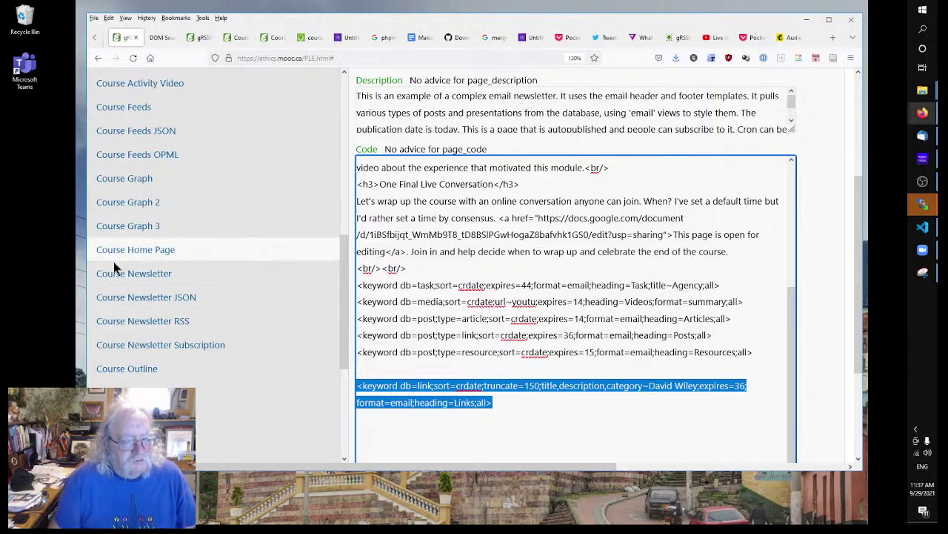
click(142, 320)
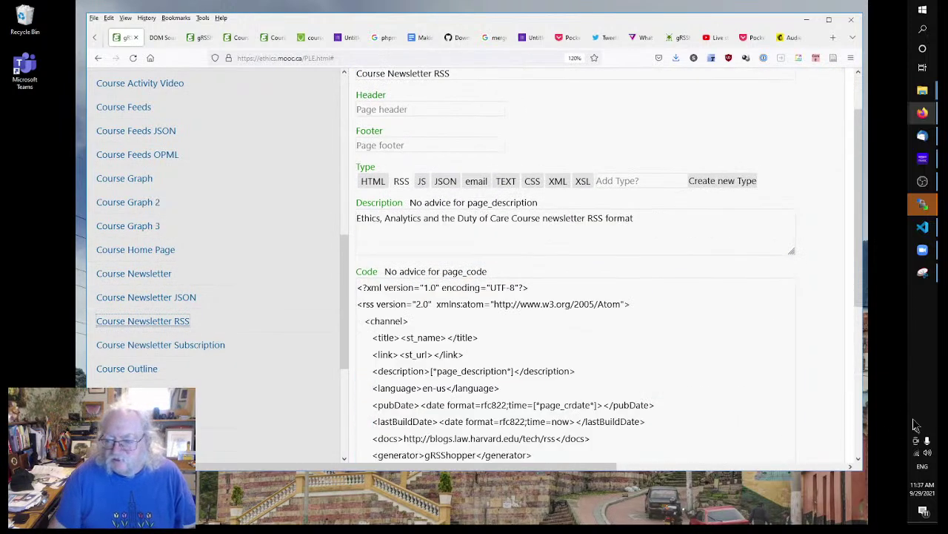
- Paste the copied links keyword line on a new line after the resource keyword
scroll(811, 400, down, 5)
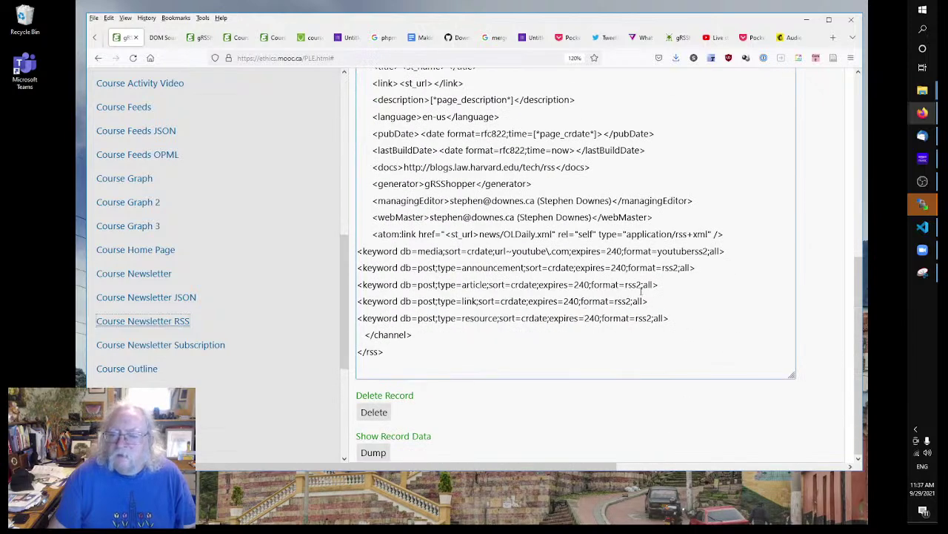
click(686, 318)
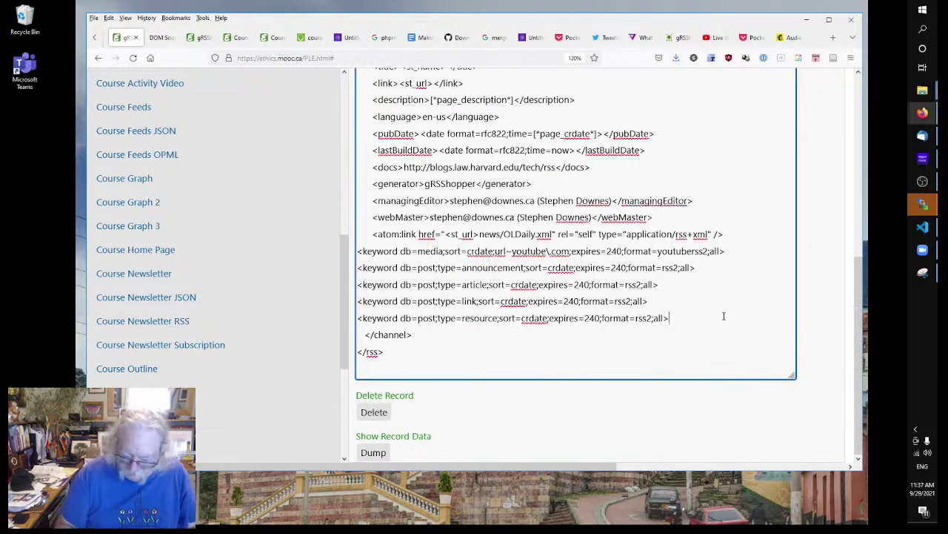
key(Return)
key(ctrl+v)
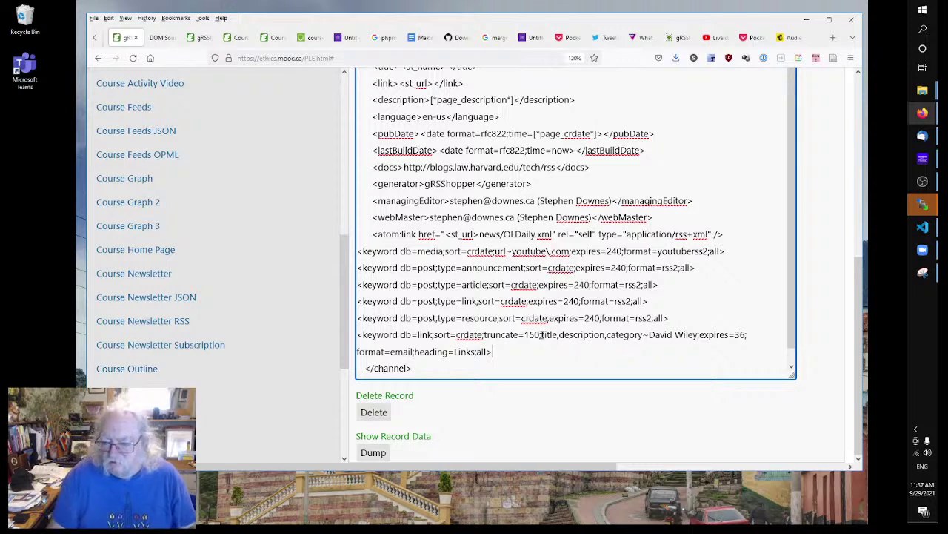
- Remove the category filter and Links heading, change email to rss2, and save
drag(542, 335, 699, 335)
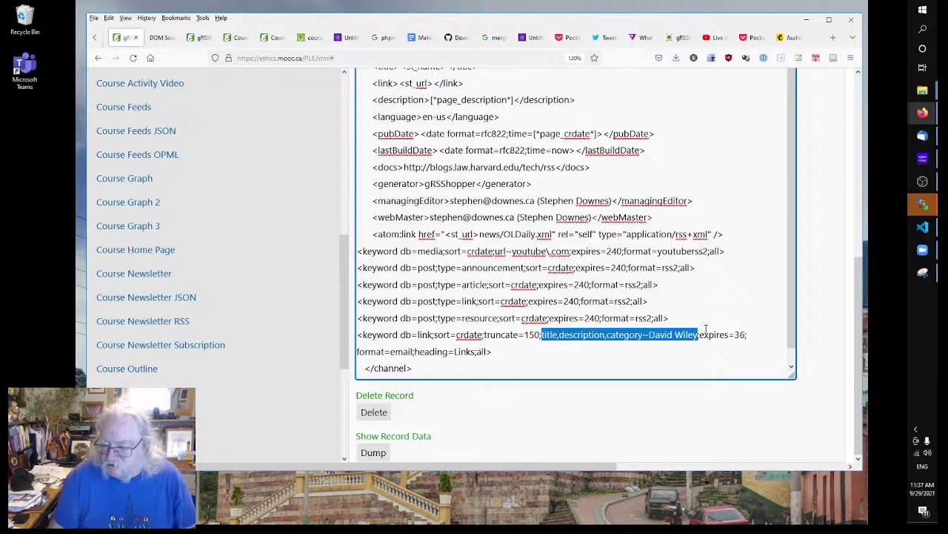
key(Delete)
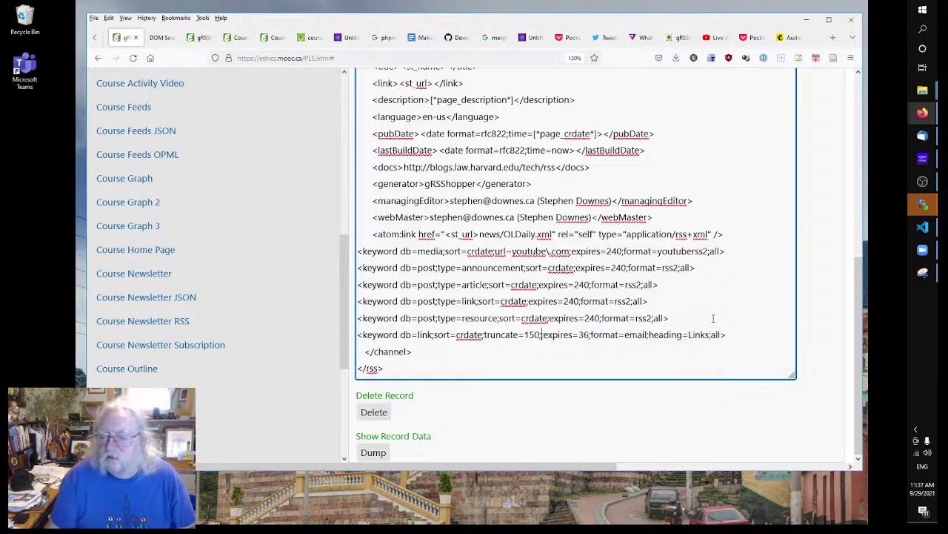
key(Delete)
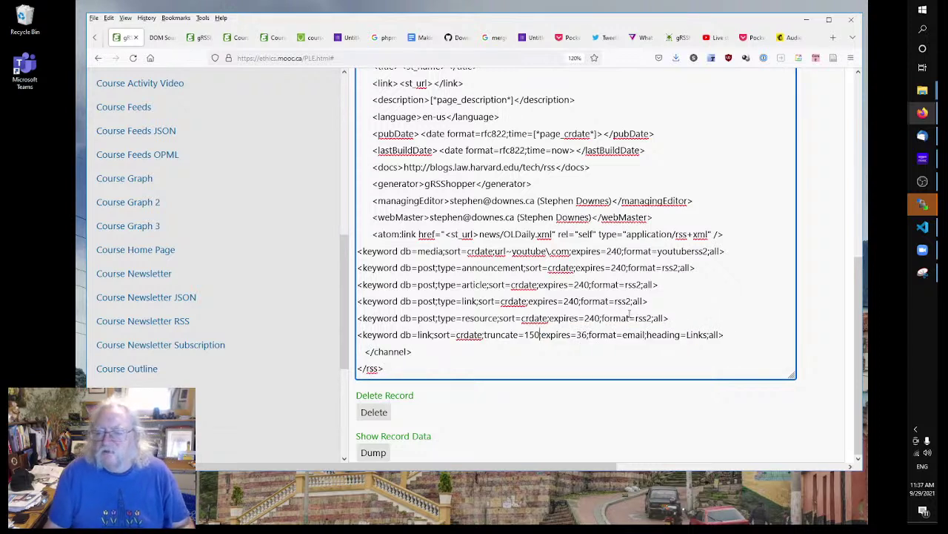
click(578, 334)
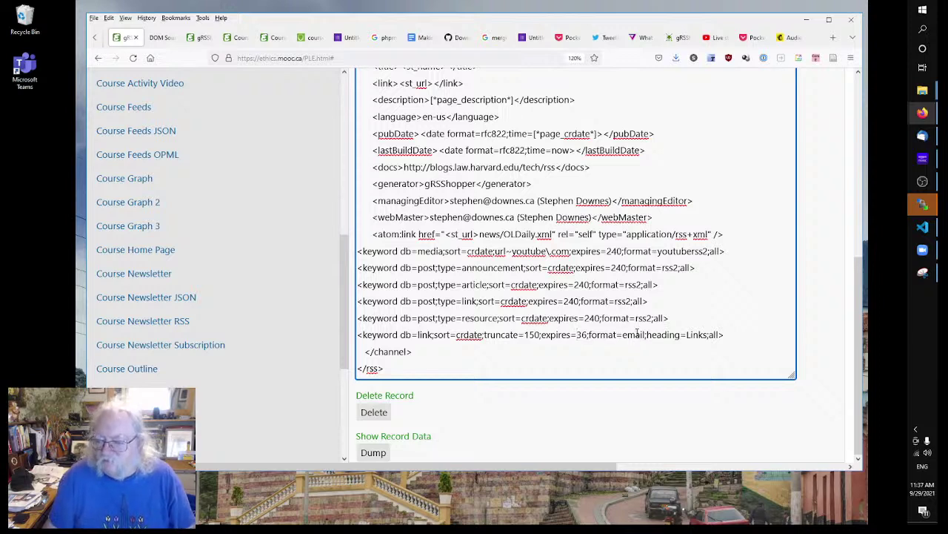
double_click(627, 335)
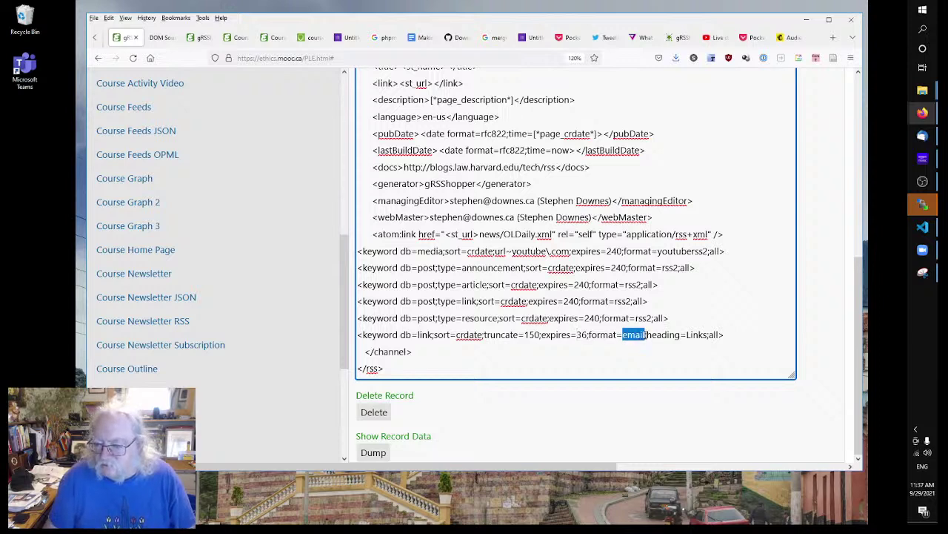
text(rss2)
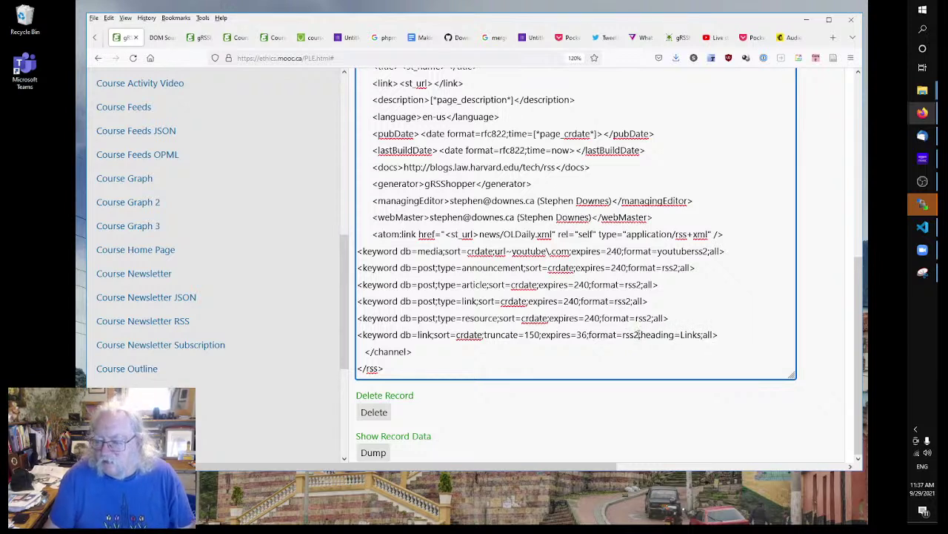
drag(640, 335, 701, 335)
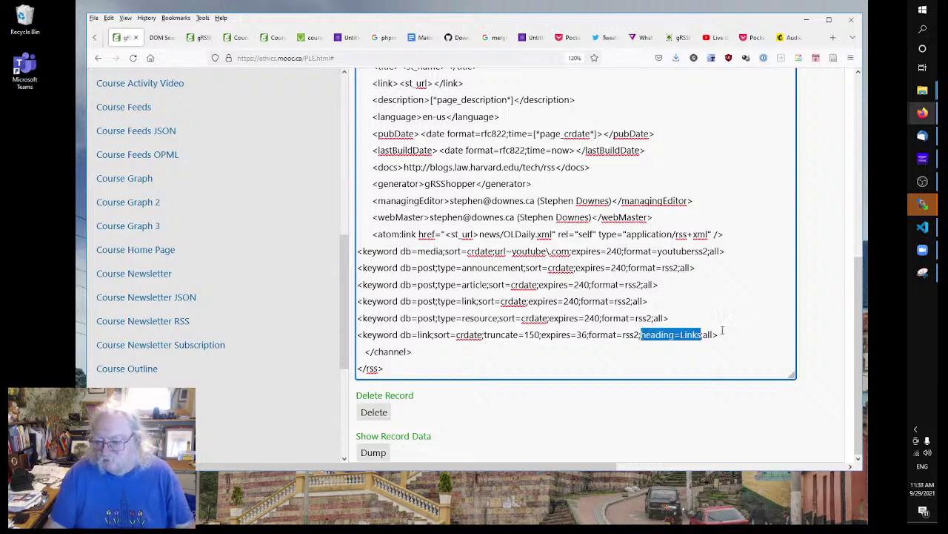
key(Delete)
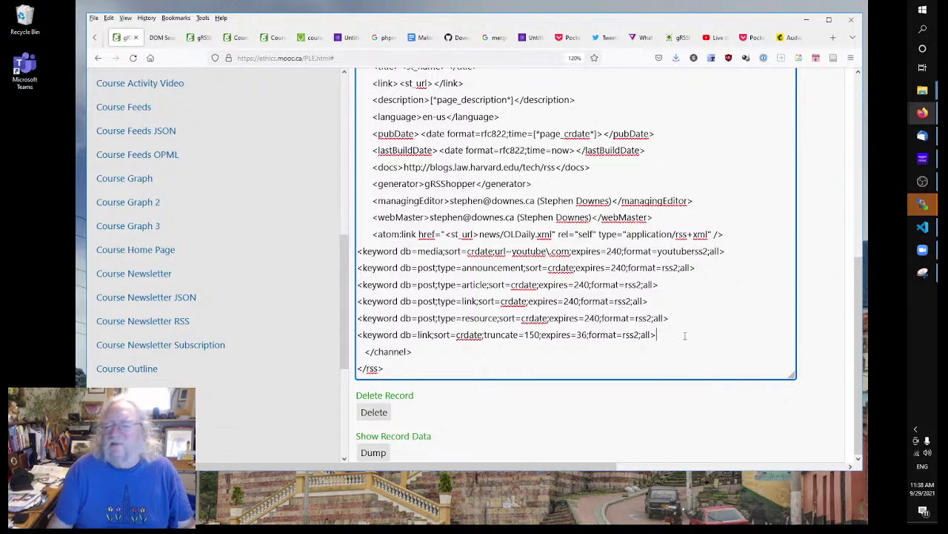
click(686, 334)
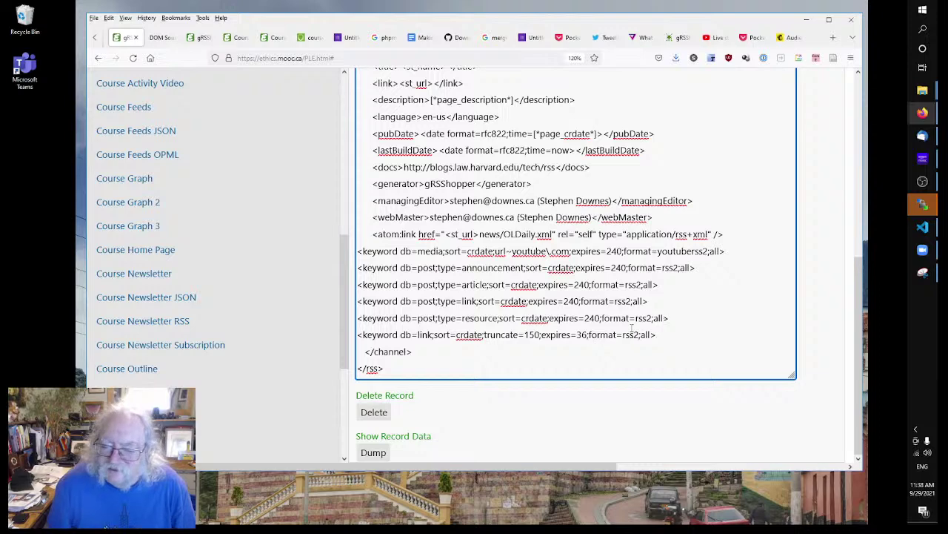
click(466, 301)
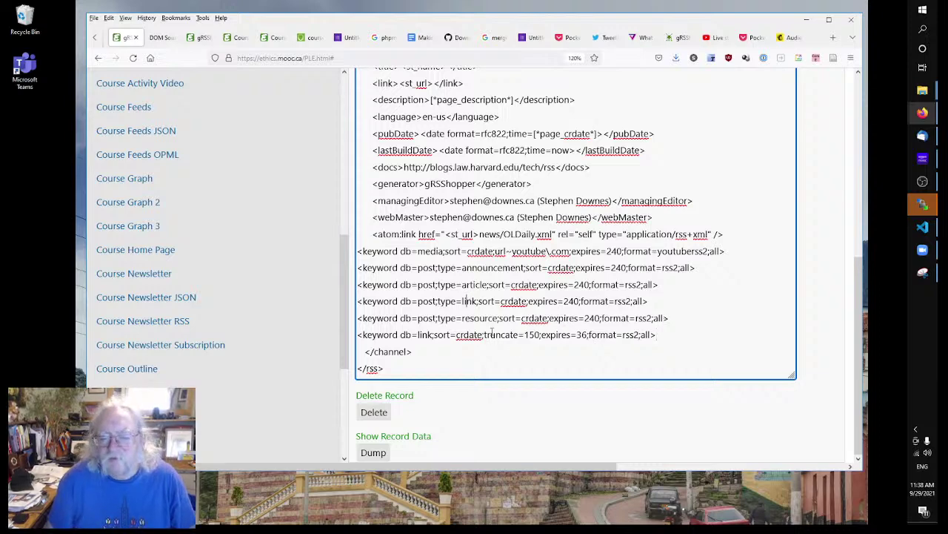
click(810, 289)
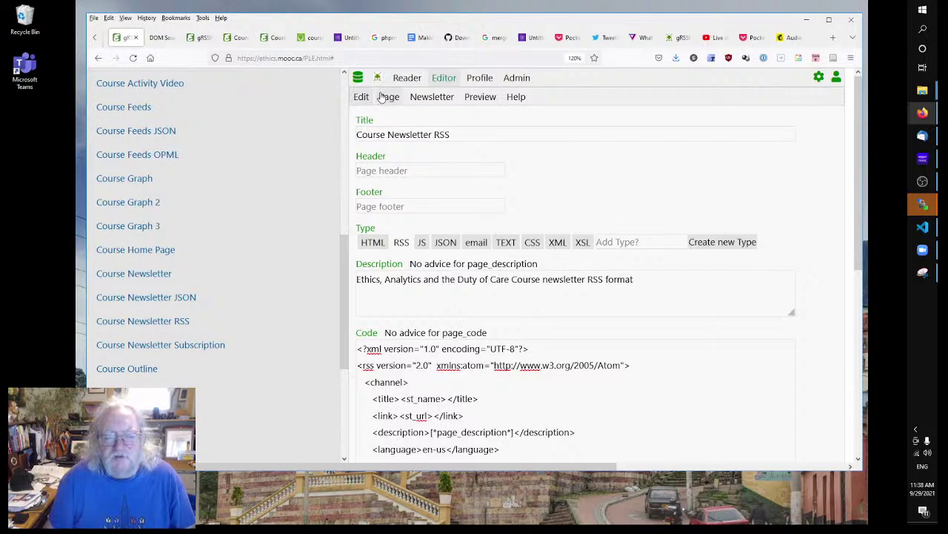
- Republish the page and view course_newsletter.xml in a new tab
click(388, 98)
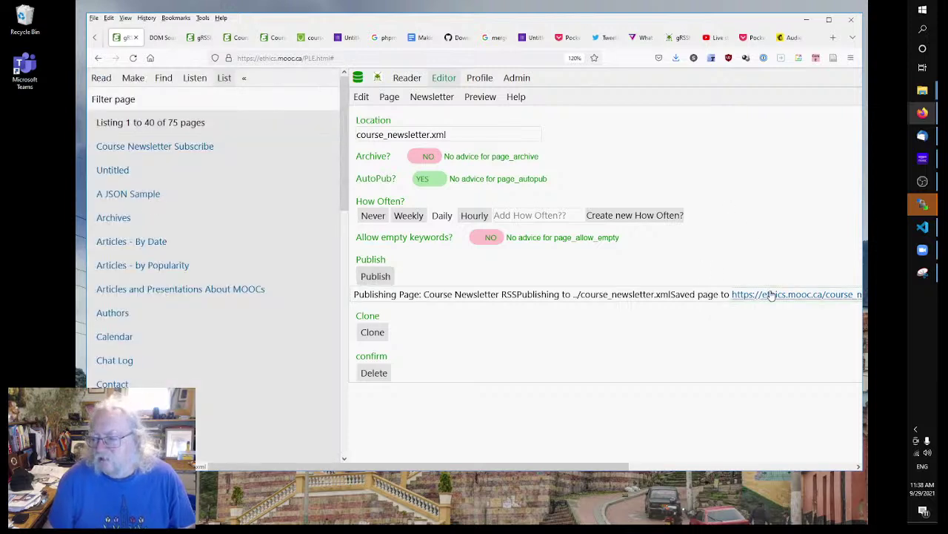
right_click(771, 295)
click(784, 53)
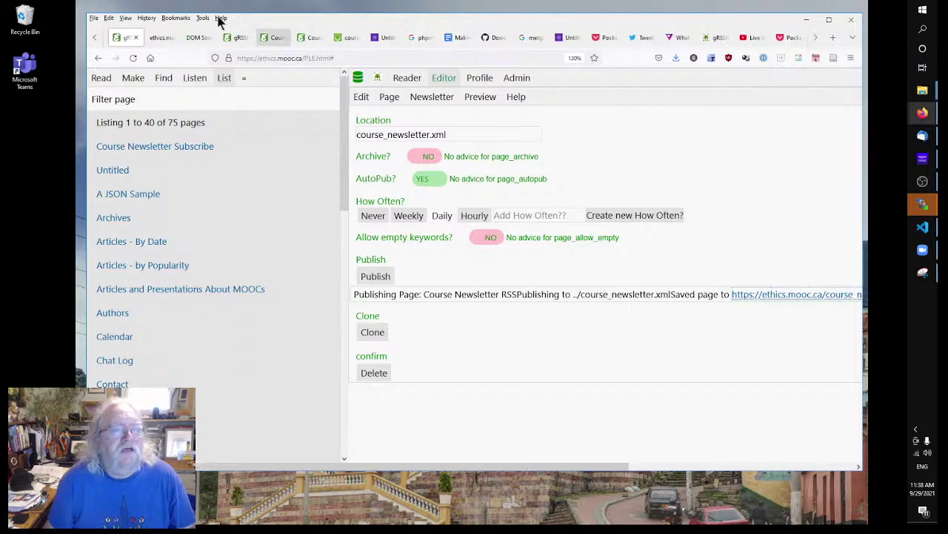
click(155, 37)
- Reload the course_newsletter.xml feed, then close the page-source tab
drag(549, 265, 540, 215)
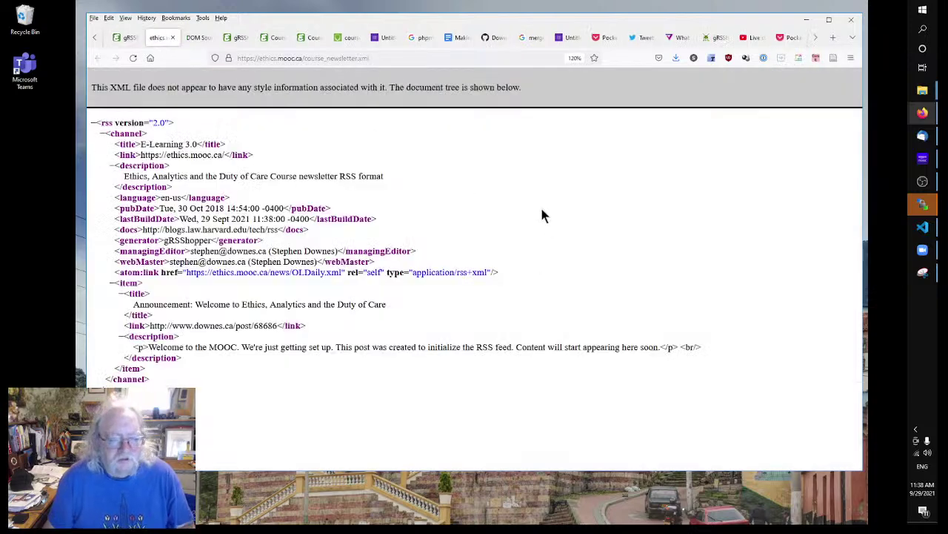
right_click(539, 213)
click(651, 218)
click(637, 203)
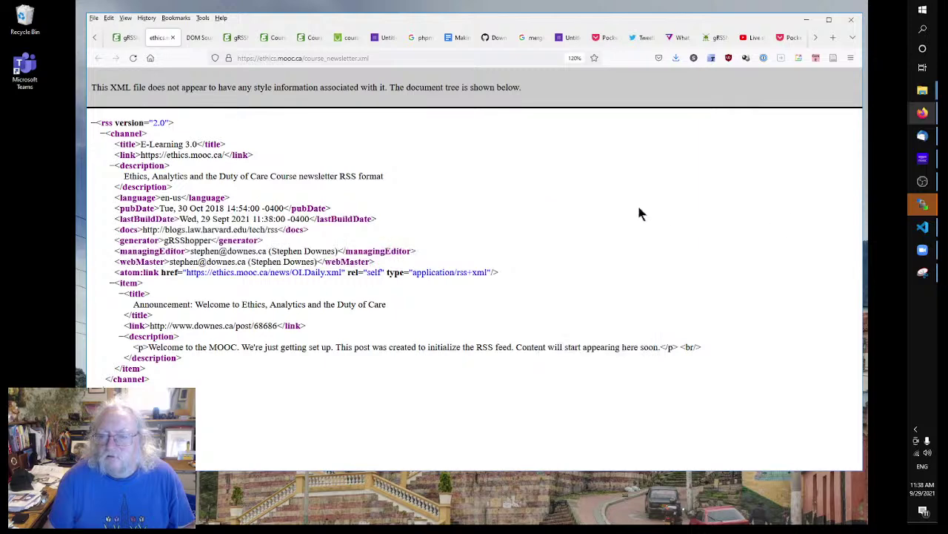
right_click(518, 192)
click(599, 198)
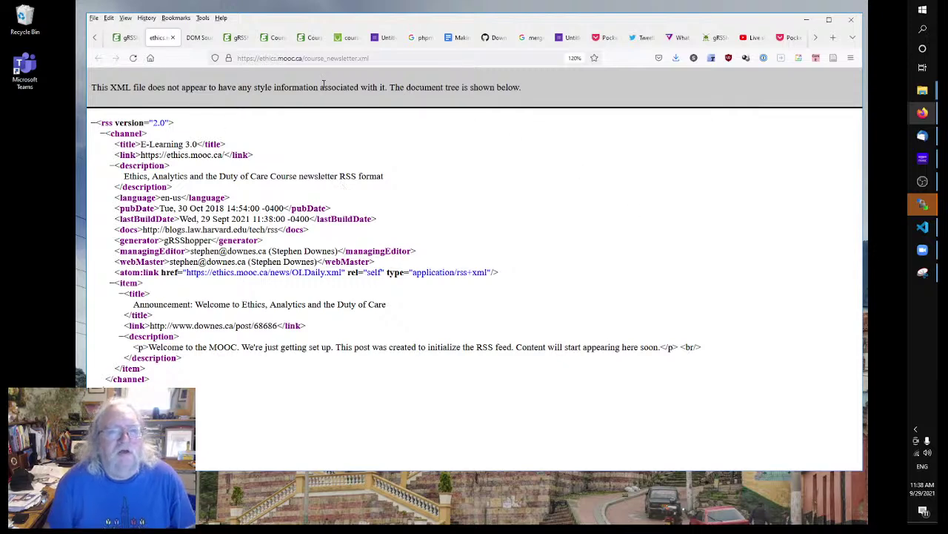
click(193, 36)
click(209, 38)
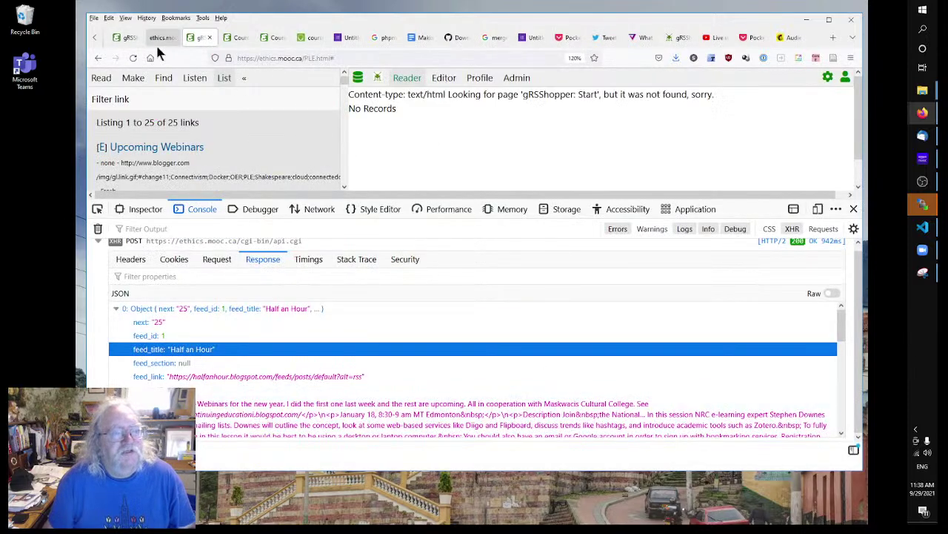
- Go back to the course_newsletter.xml editor tab and scroll the 75-page list
click(123, 37)
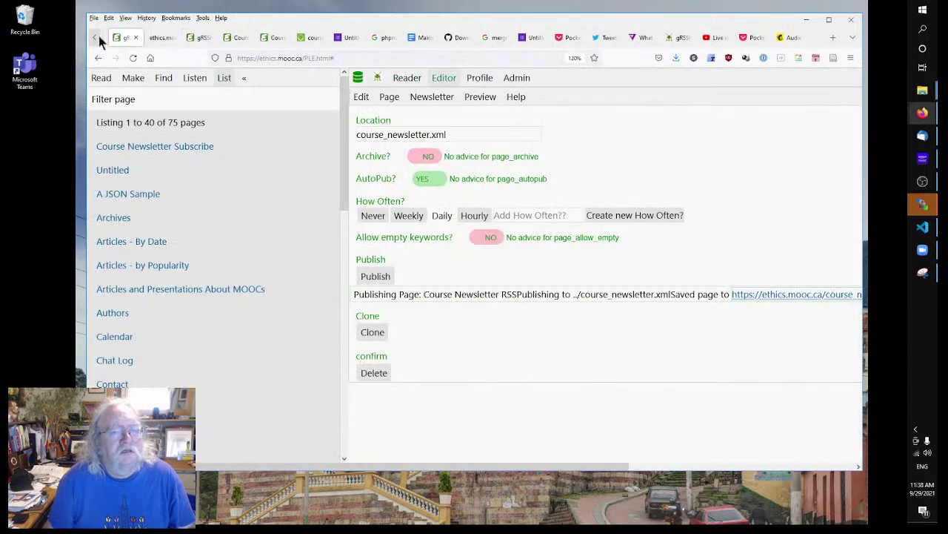
click(95, 37)
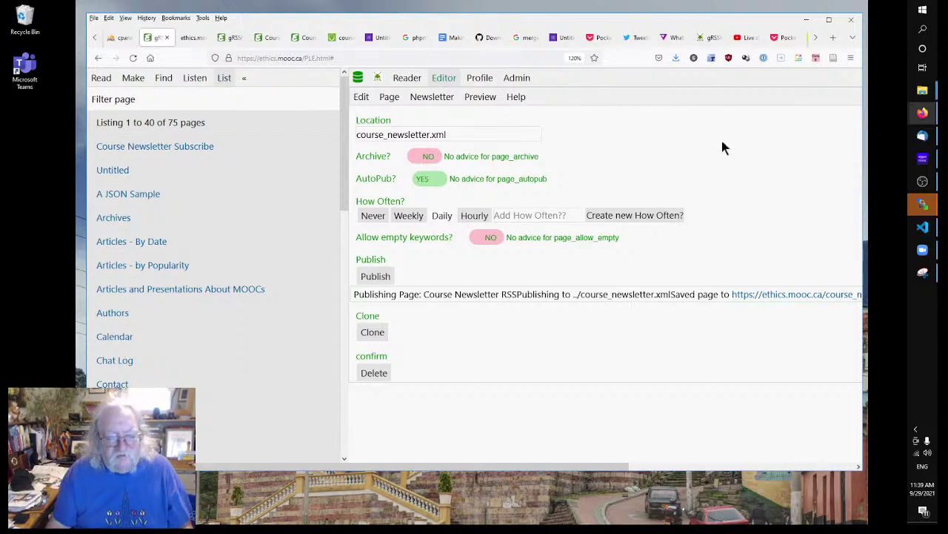
scroll(240, 362, down, 10)
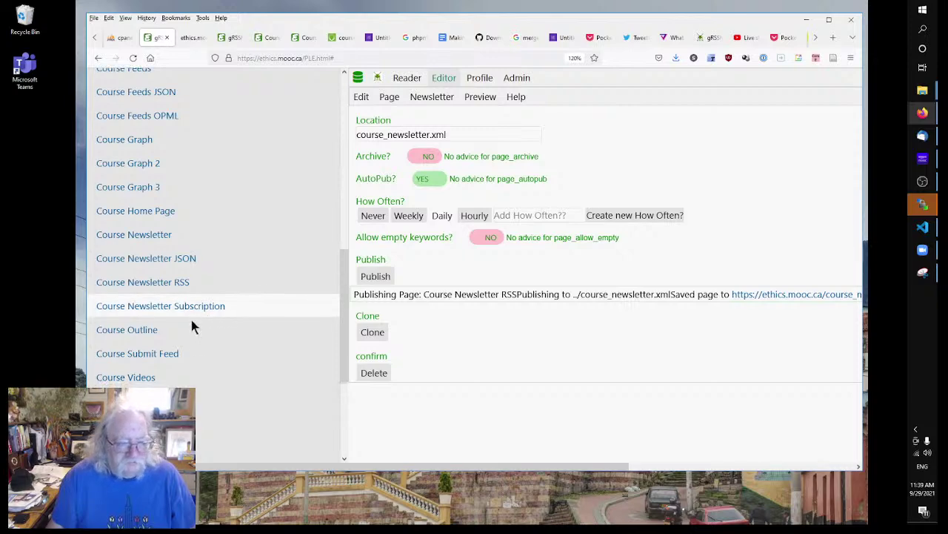
- List the 247 views via Make, load views 81–120, and open link_RSS02
scroll(200, 326, down, 5)
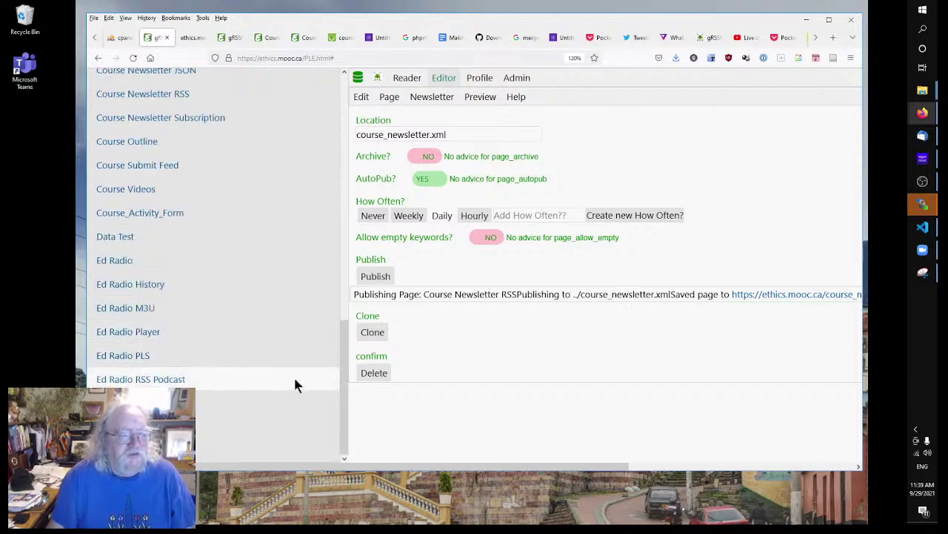
scroll(201, 282, up, 10)
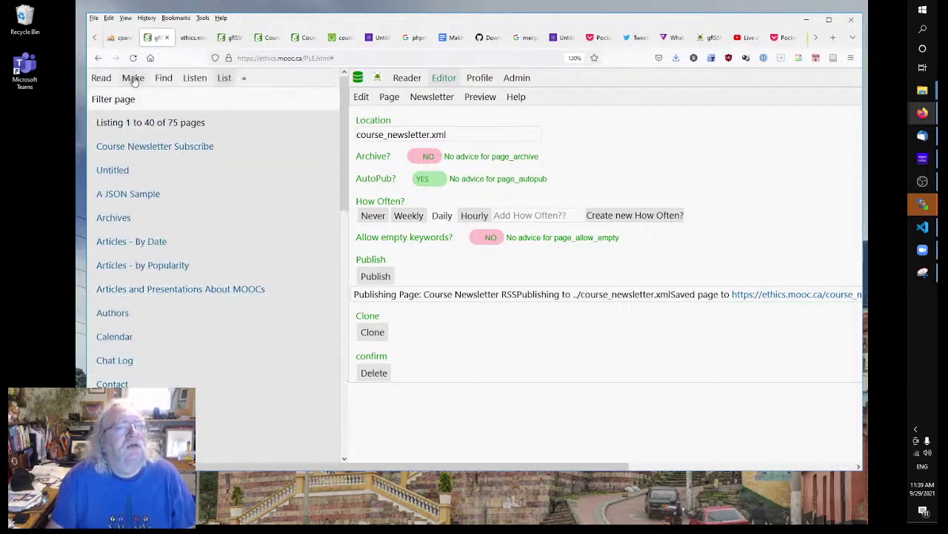
click(132, 77)
scroll(185, 282, down, 5)
scroll(183, 294, down, 5)
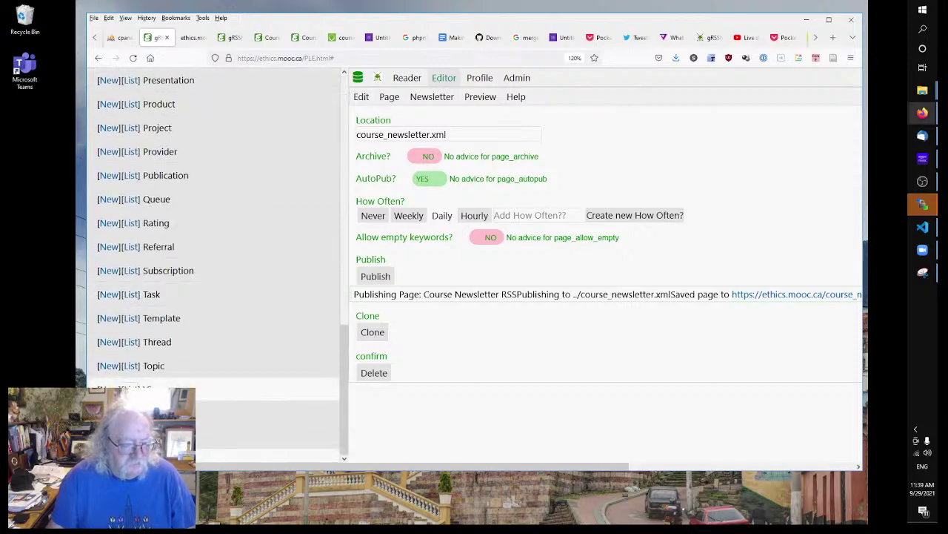
click(117, 389)
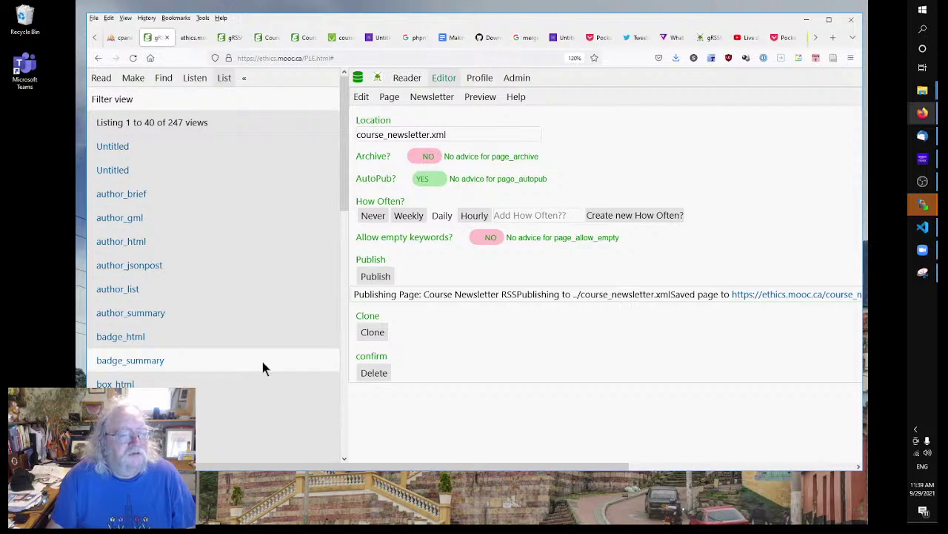
scroll(263, 362, down, 10)
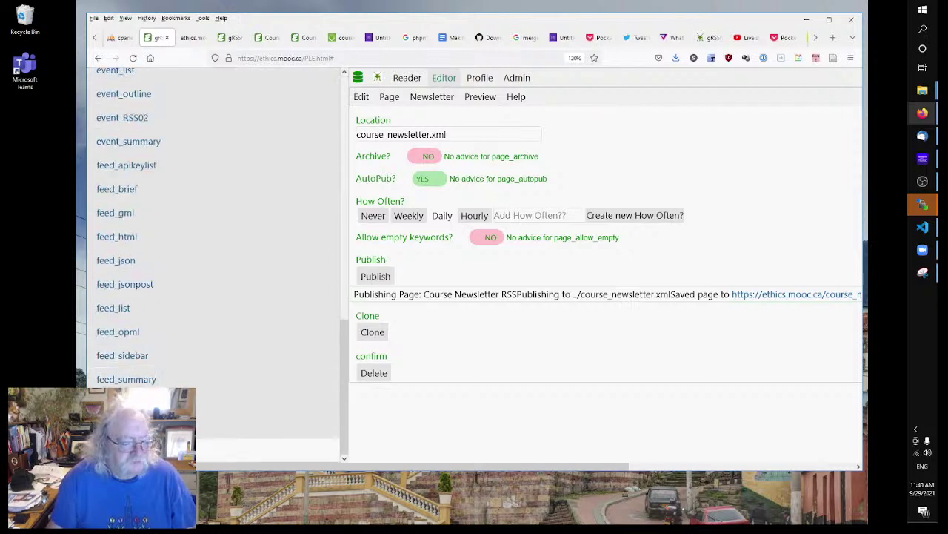
click(122, 412)
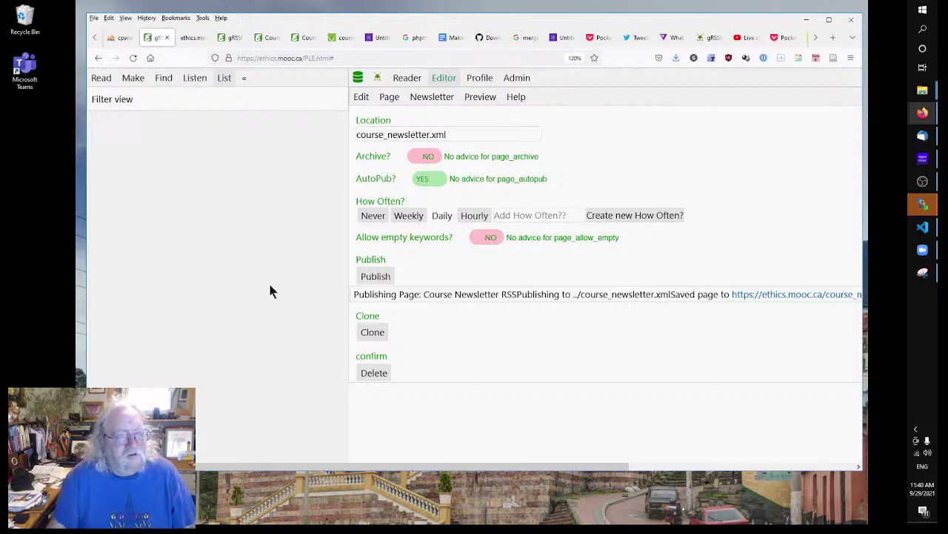
scroll(224, 270, down, 3)
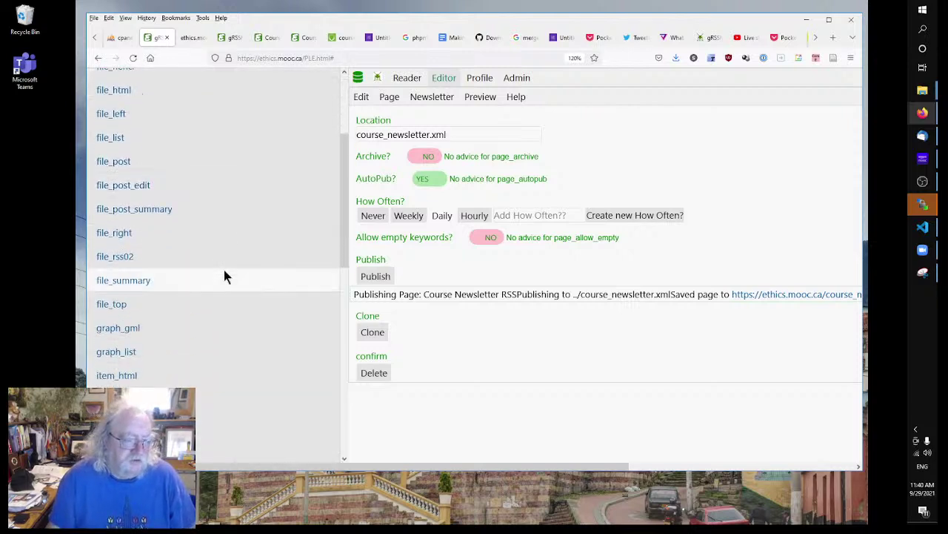
scroll(224, 274, down, 5)
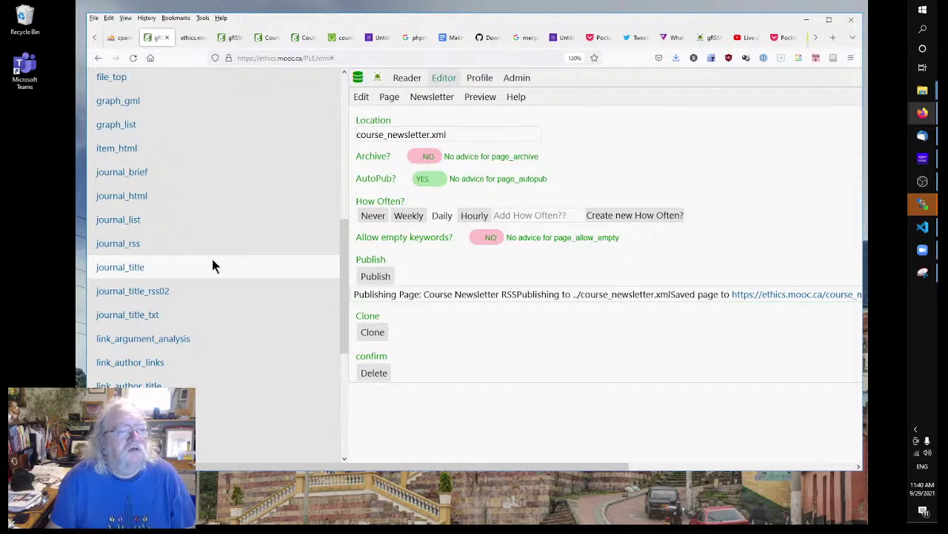
scroll(212, 264, down, 3)
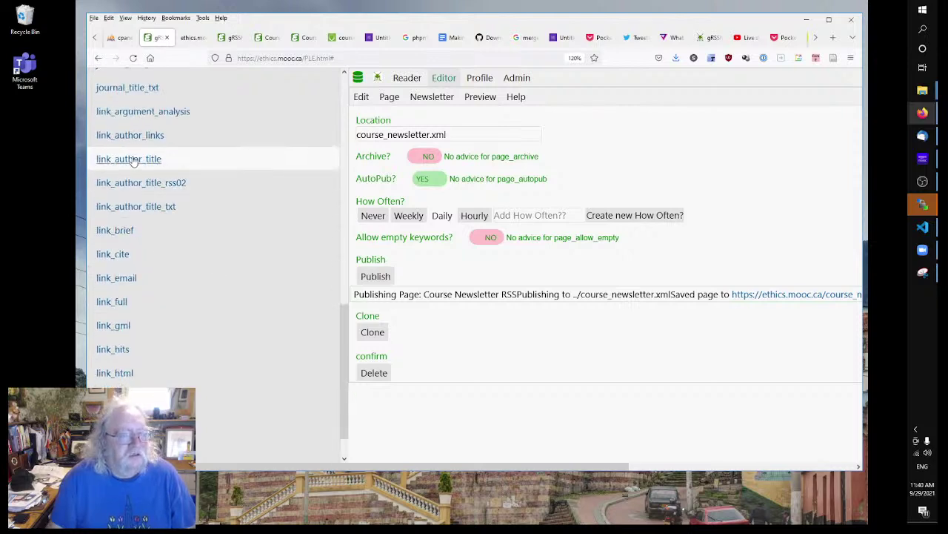
scroll(116, 214, down, 2)
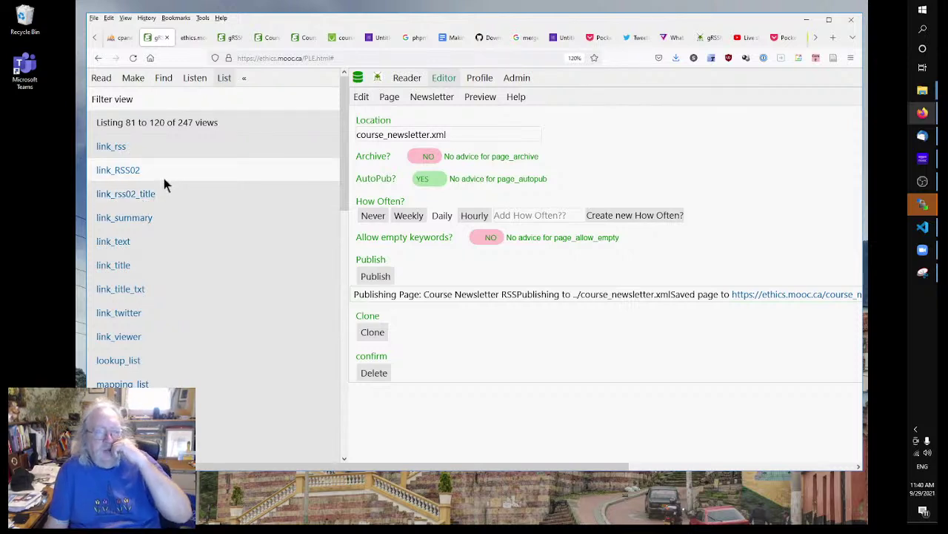
click(124, 171)
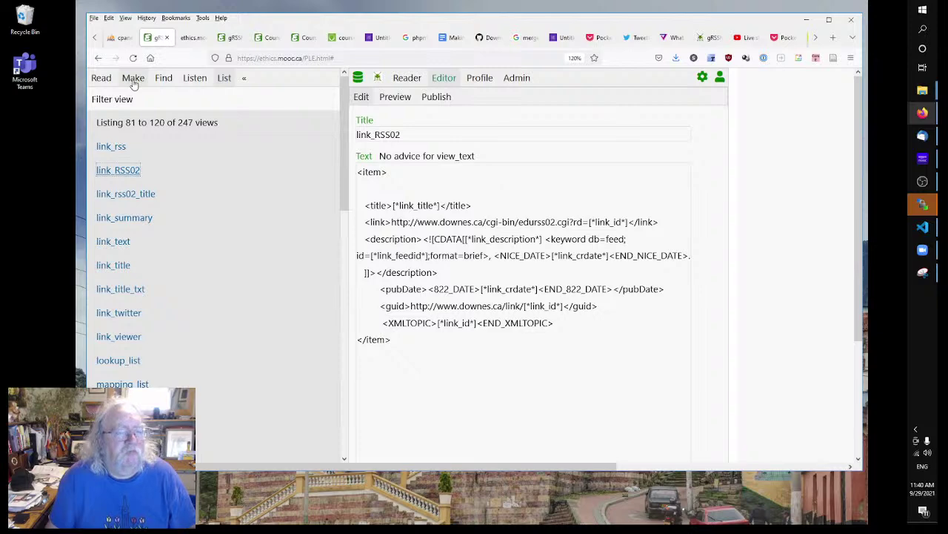
- In the third tab, close developer tools and open Course Newsletter RSS from the page list
click(226, 37)
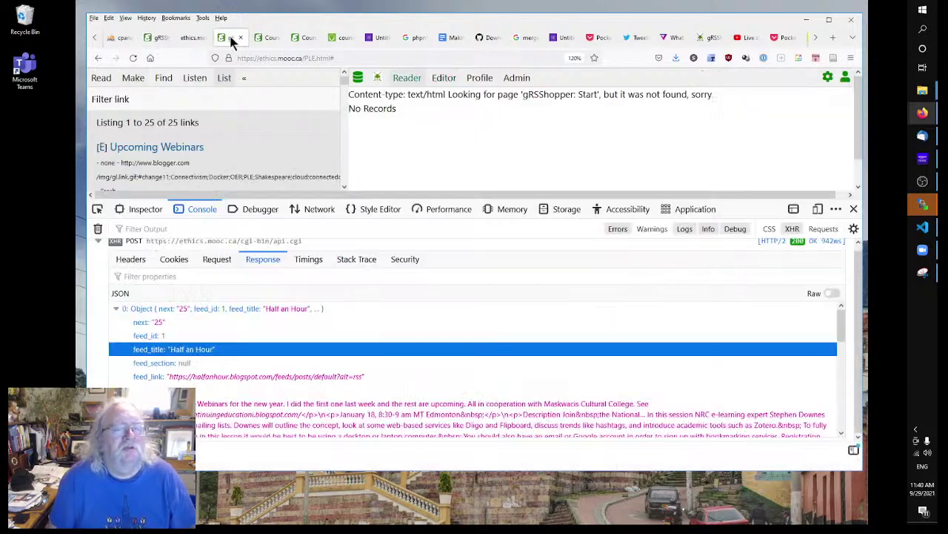
click(853, 208)
click(133, 77)
scroll(208, 297, down, 4)
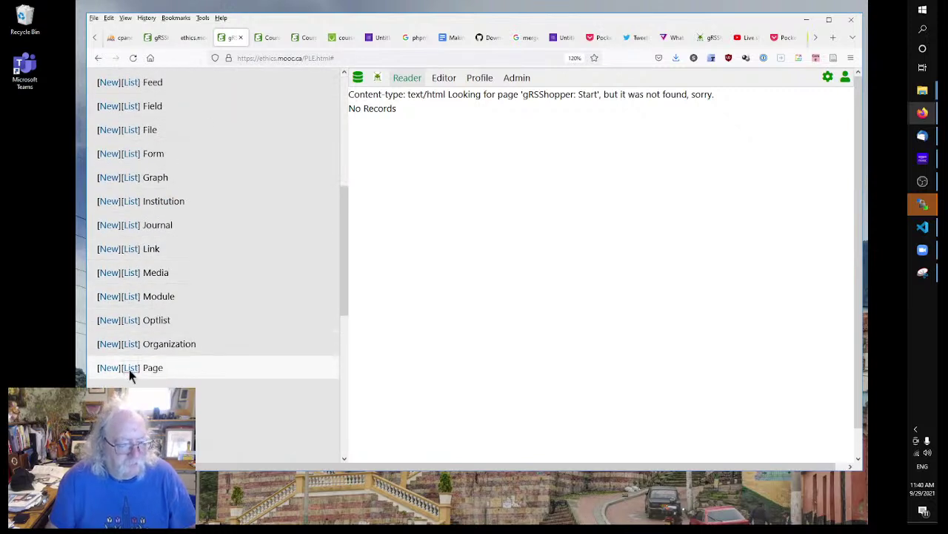
click(129, 368)
scroll(197, 289, down, 8)
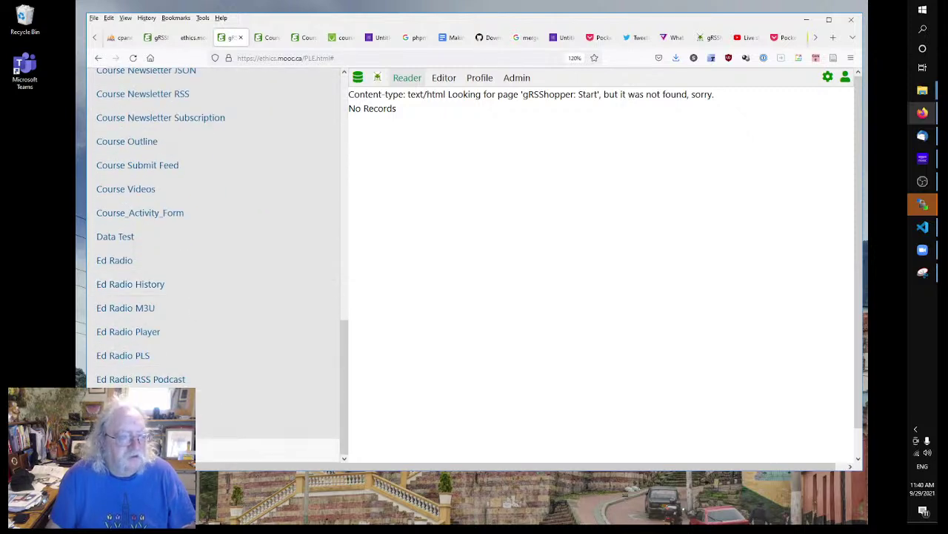
scroll(186, 307, up, 3)
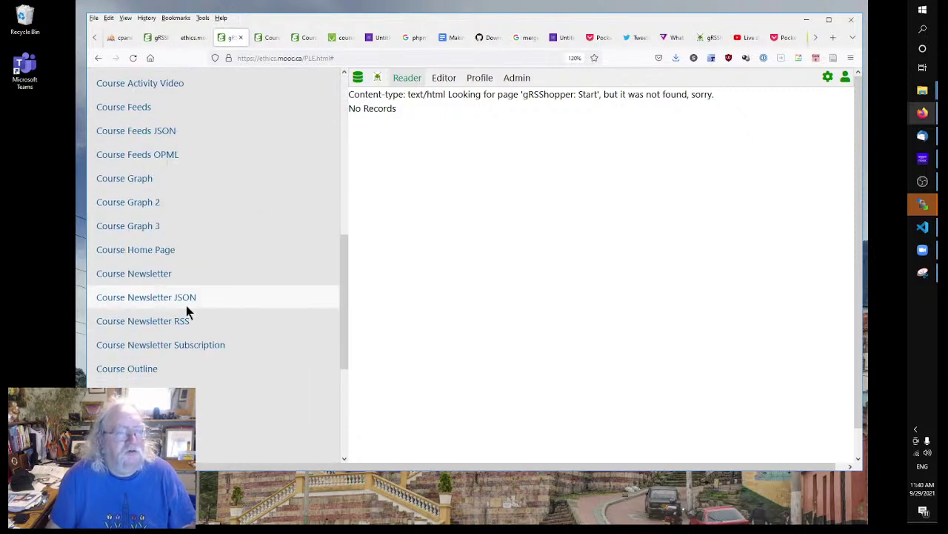
click(149, 321)
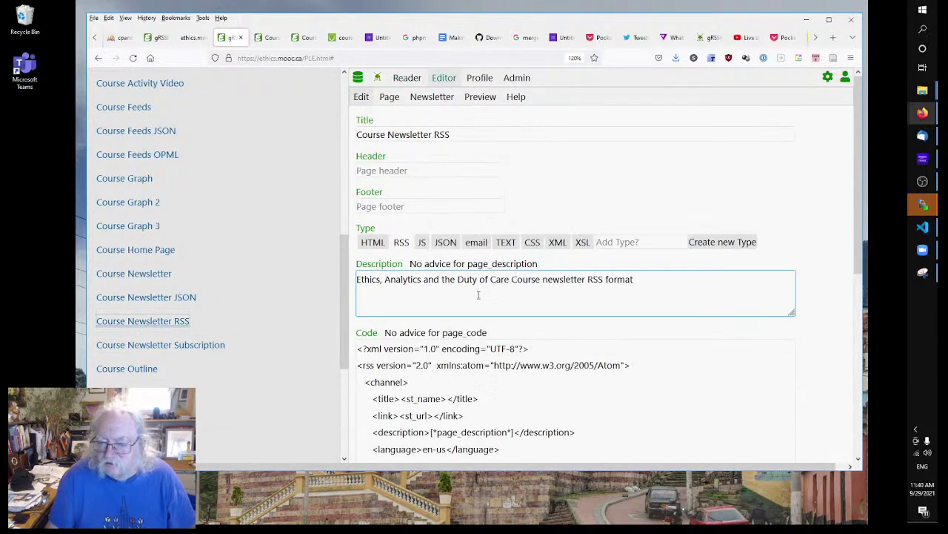
- After checking link_RSS02, replace rss2 with RSS02 in the links keyword line and save
scroll(842, 370, down, 3)
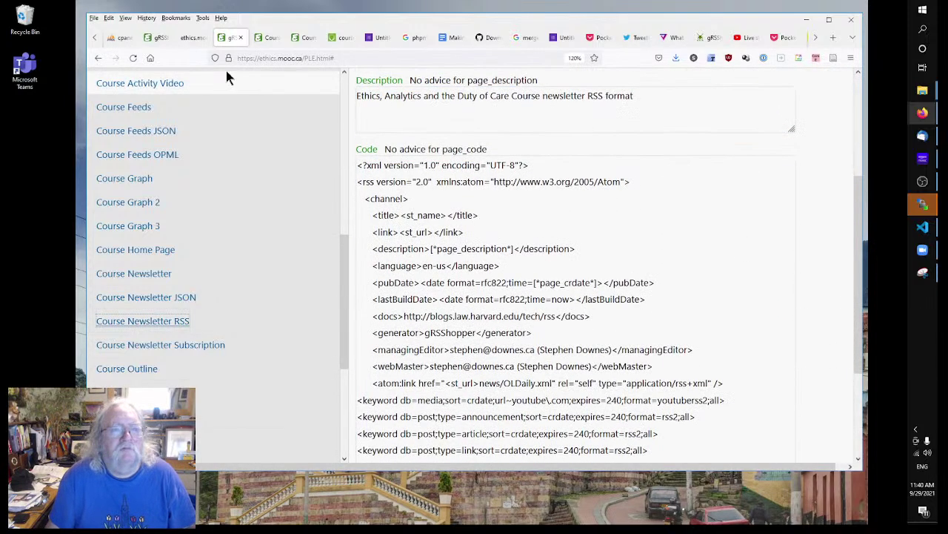
click(153, 37)
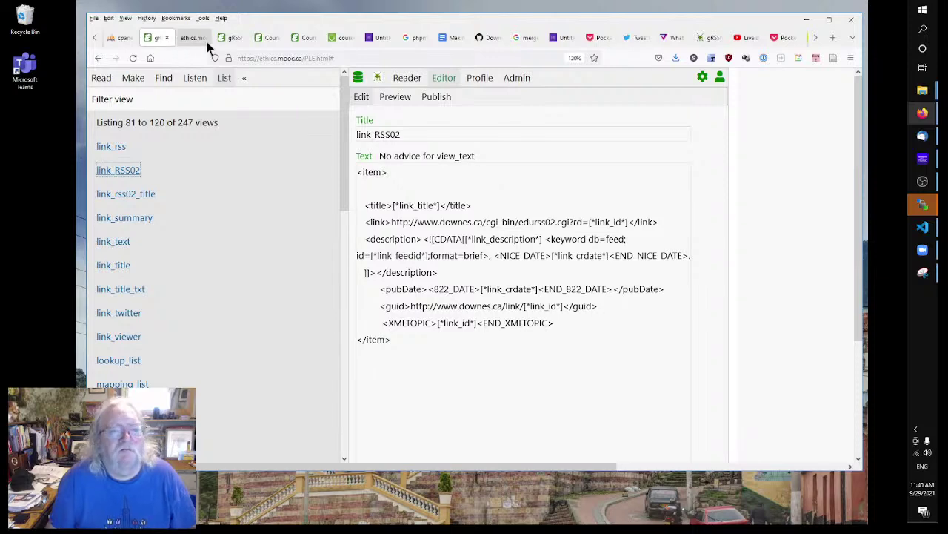
click(237, 38)
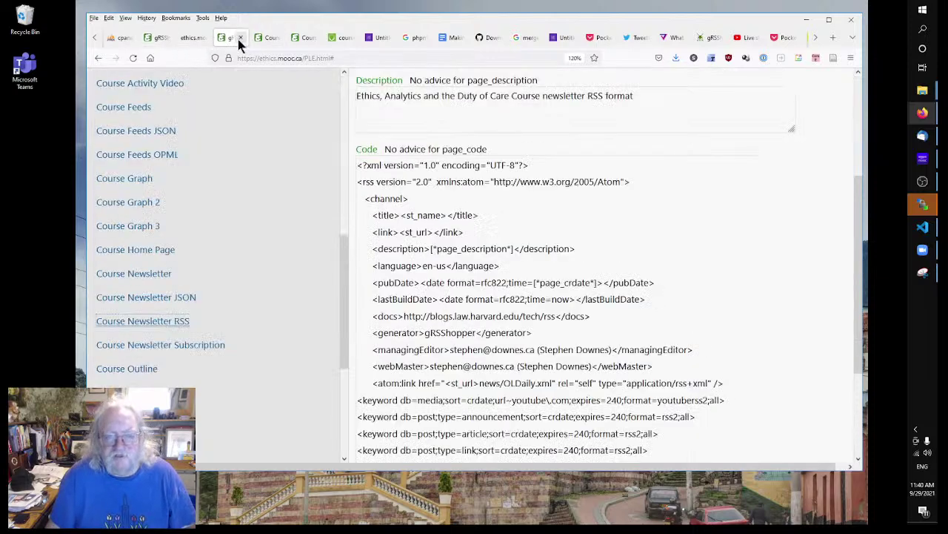
scroll(624, 336, down, 2)
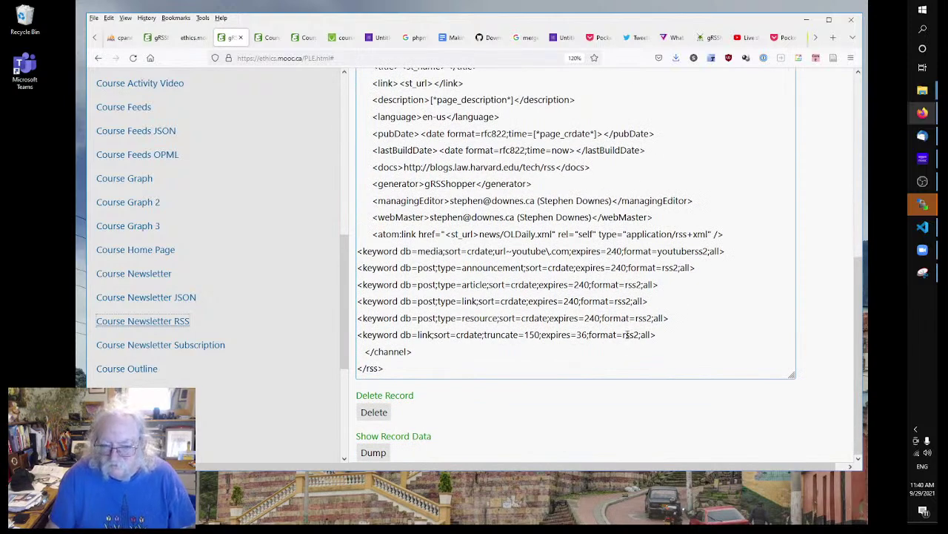
drag(624, 334, 640, 334)
text(RSS0)
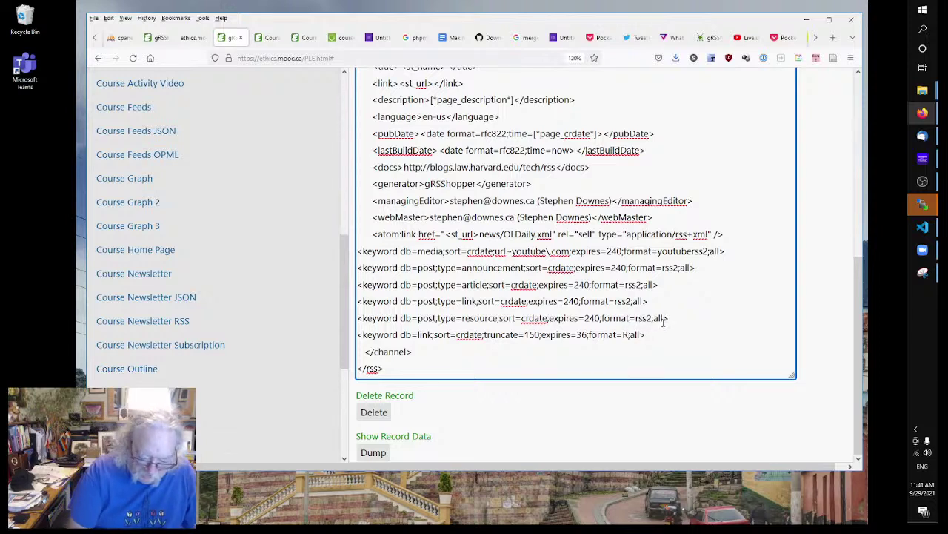
text(2)
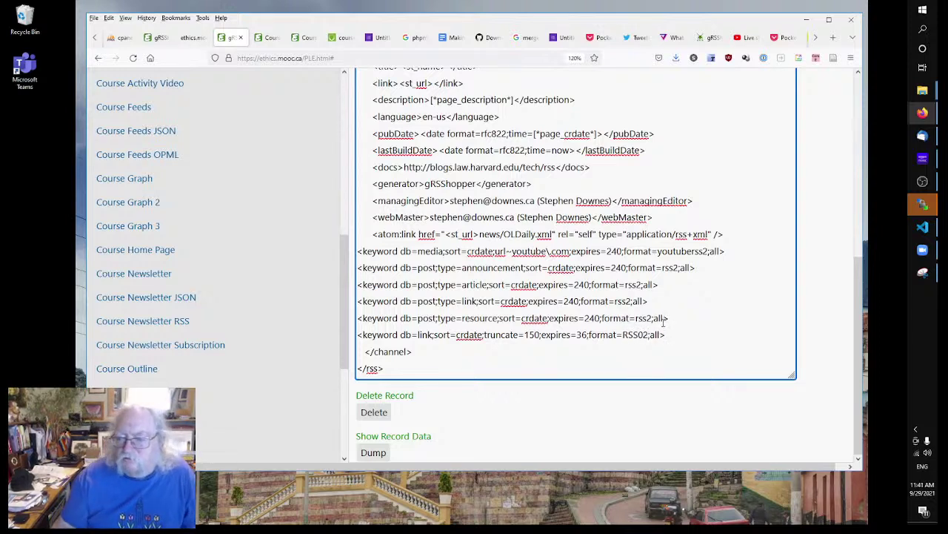
click(782, 415)
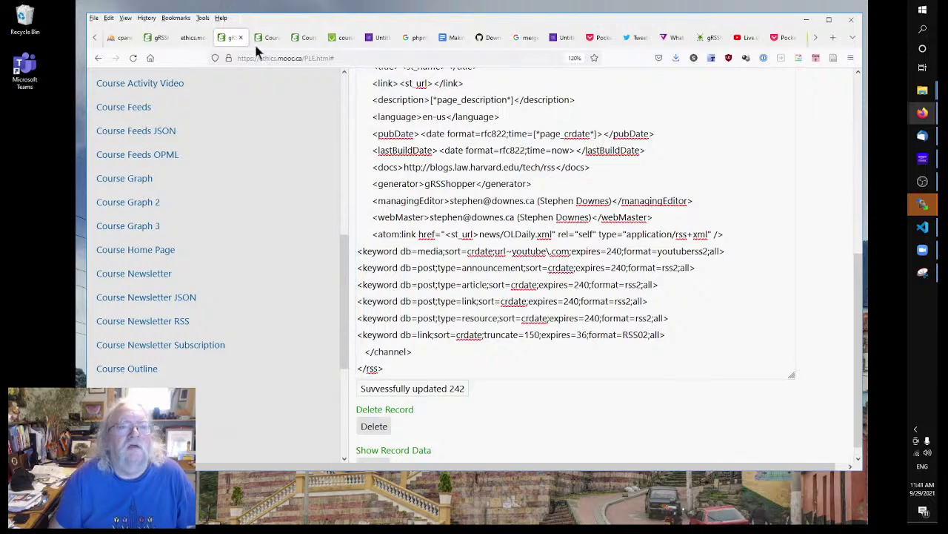
scroll(830, 240, up, 5)
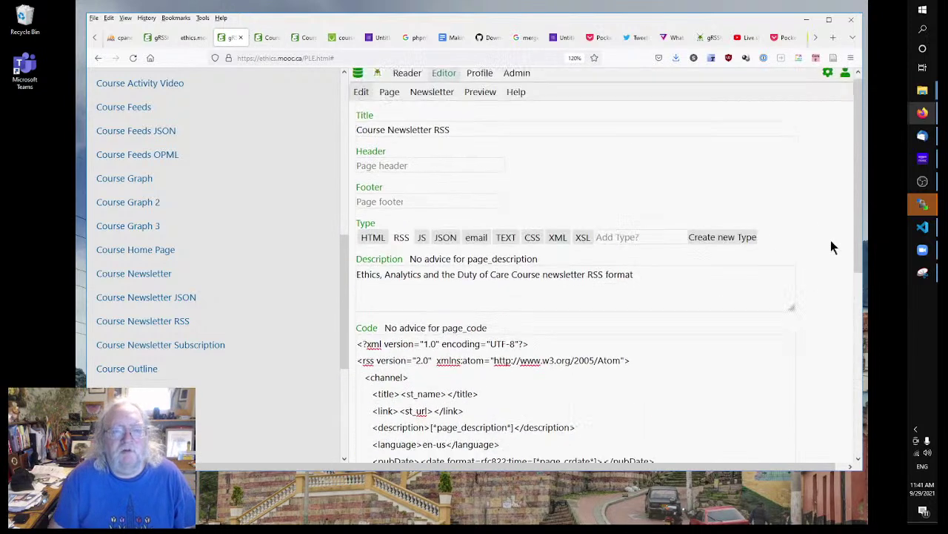
- Publish the Course Newsletter RSS page to course_newsletter.xml and close the leftover newsletter and Your Feeds pages
click(390, 100)
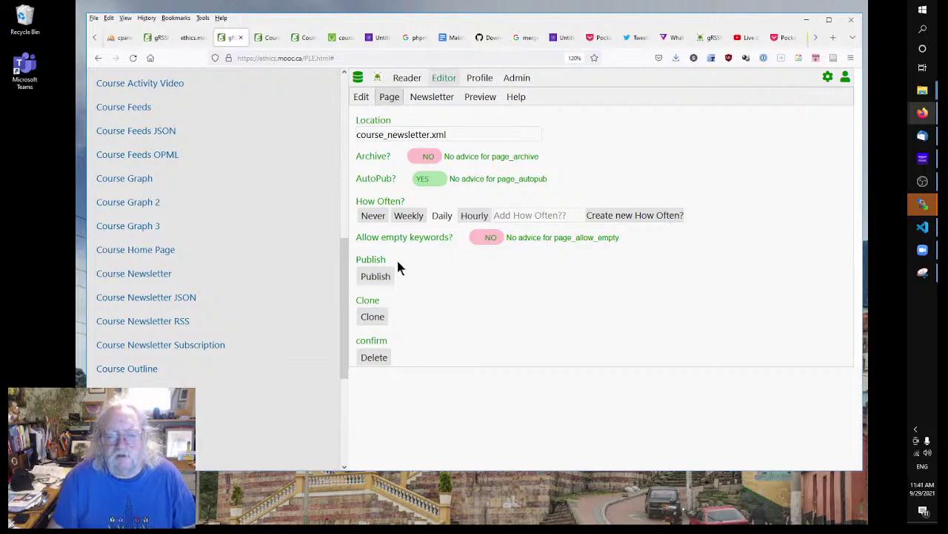
click(378, 277)
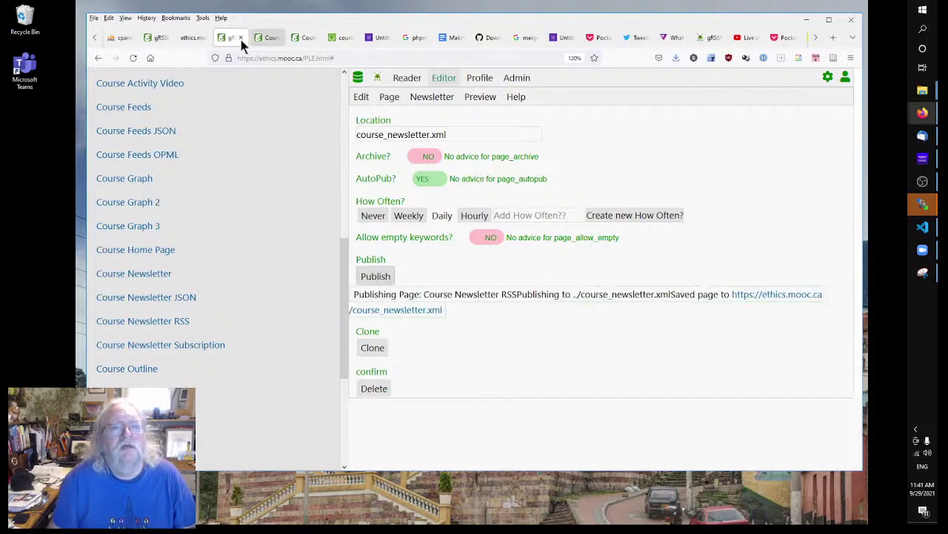
click(265, 38)
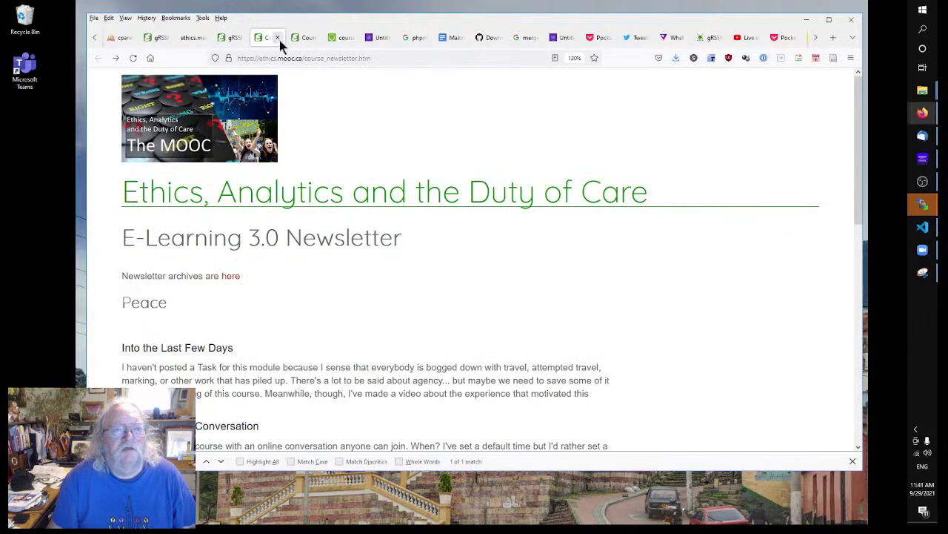
click(276, 39)
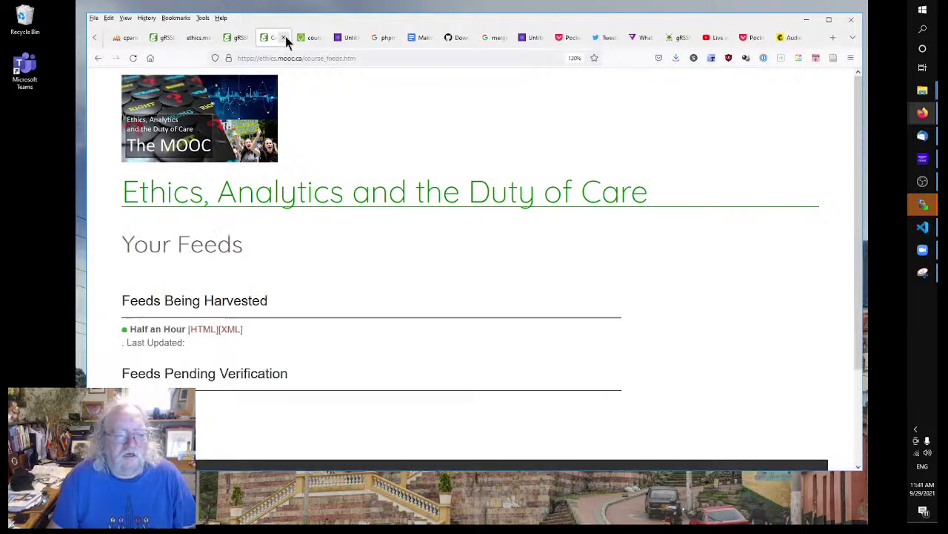
click(284, 39)
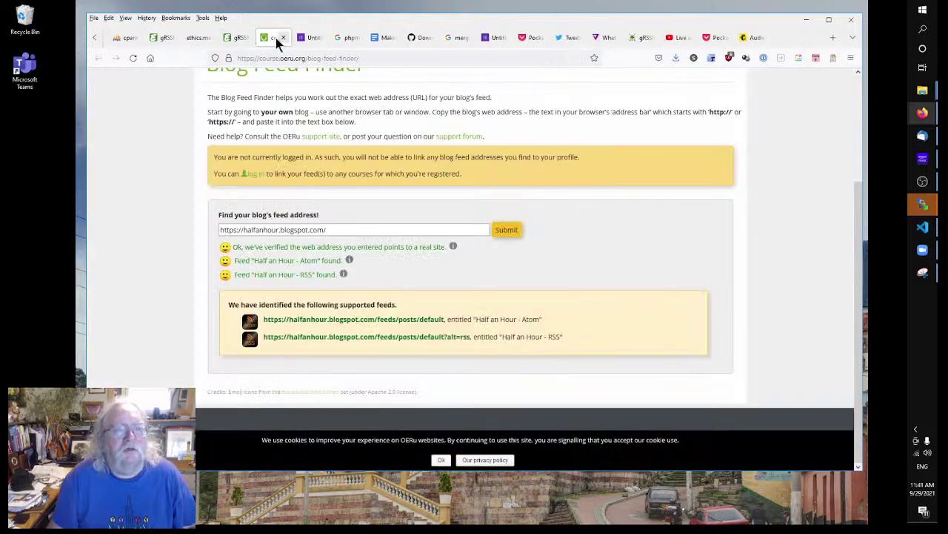
- Open the published course_newsletter.xml in a new tab, which shows a mismatched-tag XML parsing error
click(243, 38)
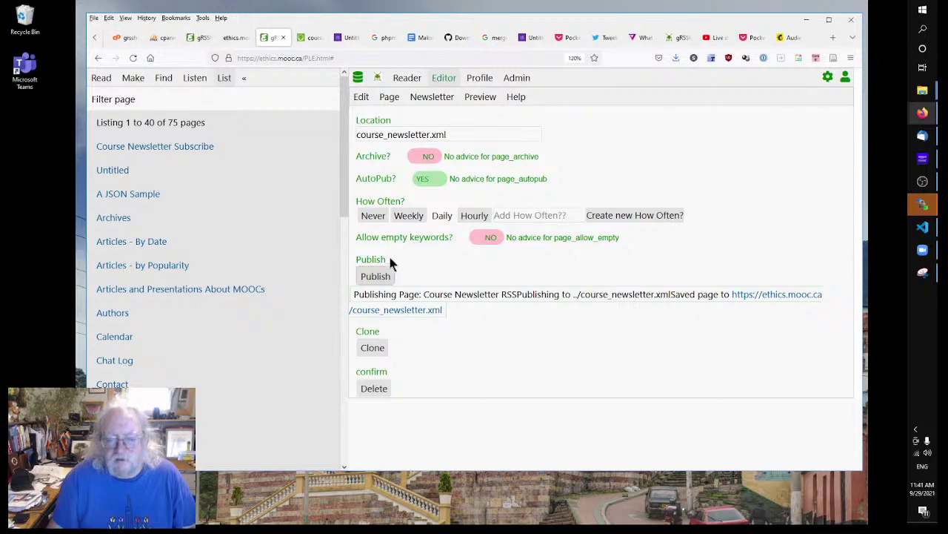
right_click(411, 312)
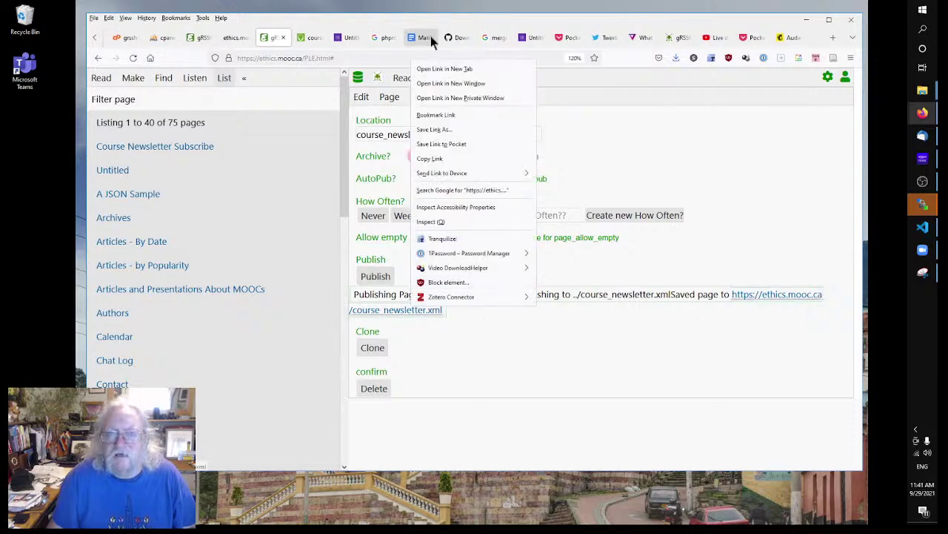
click(435, 68)
- View the raw source of course_newsletter.xml and scroll through its items
click(309, 38)
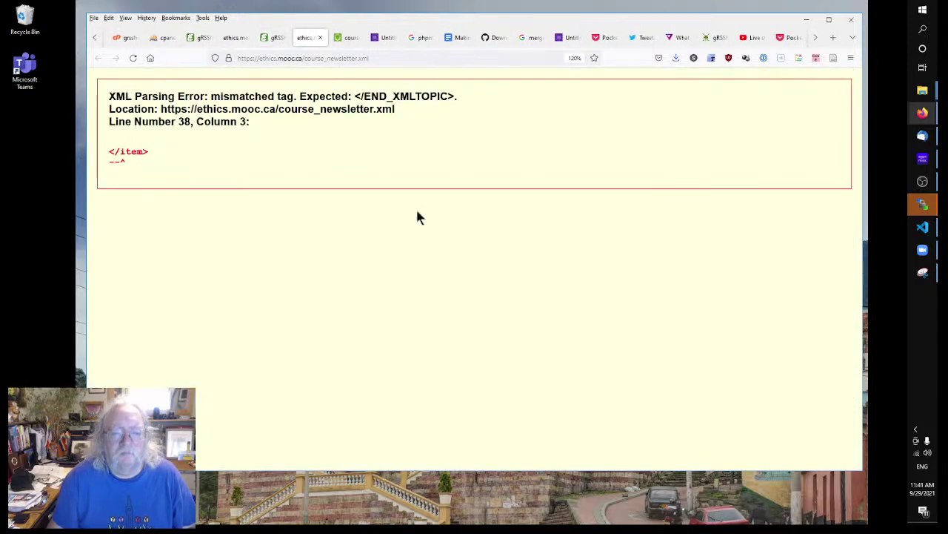
right_click(343, 170)
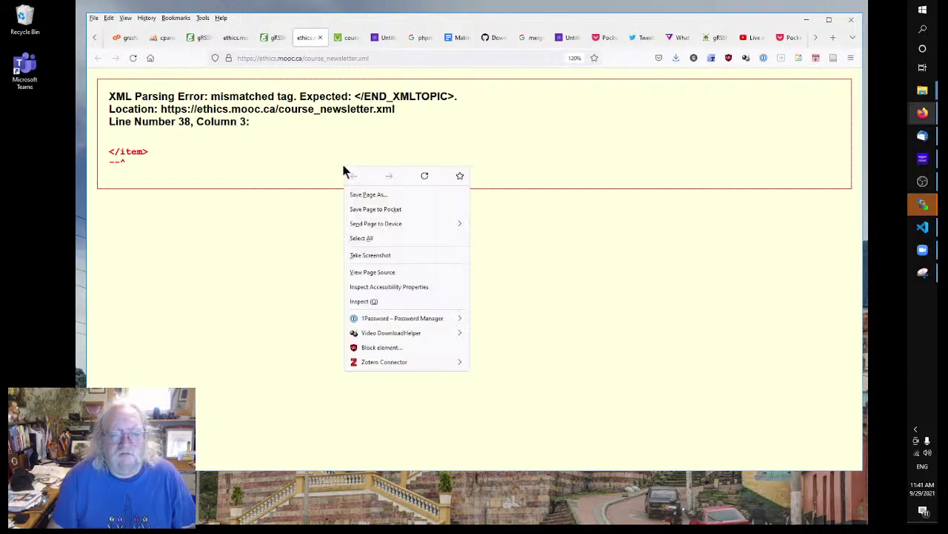
click(378, 272)
scroll(420, 273, down, 6)
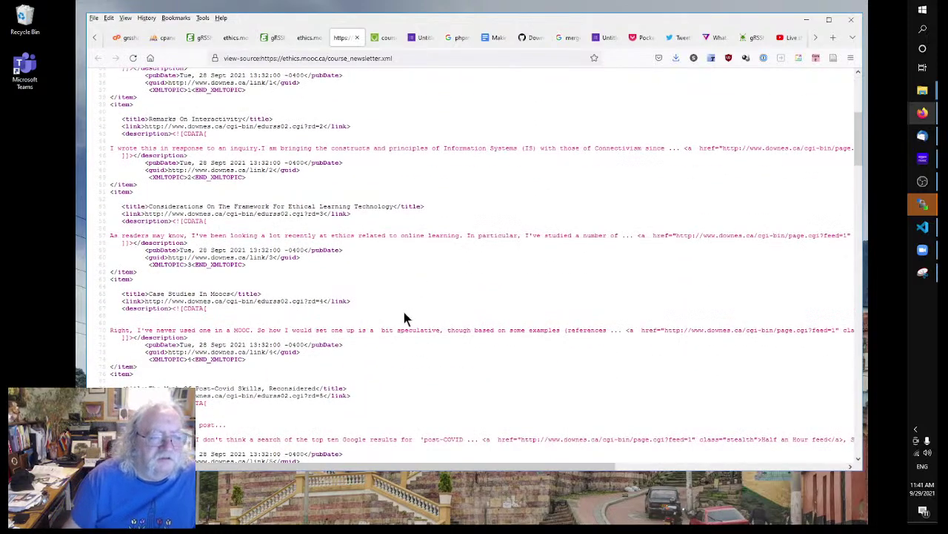
scroll(403, 312, down, 8)
scroll(404, 319, down, 6)
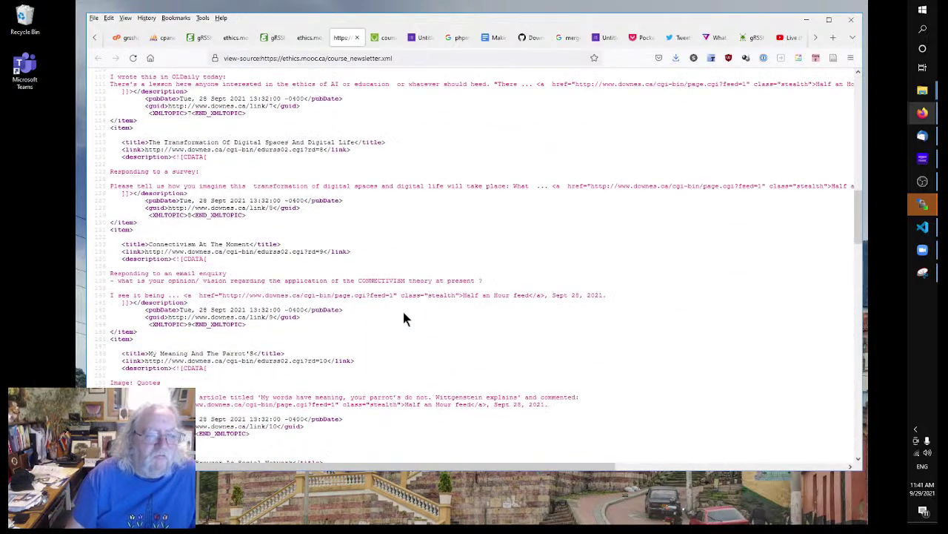
scroll(404, 319, down, 10)
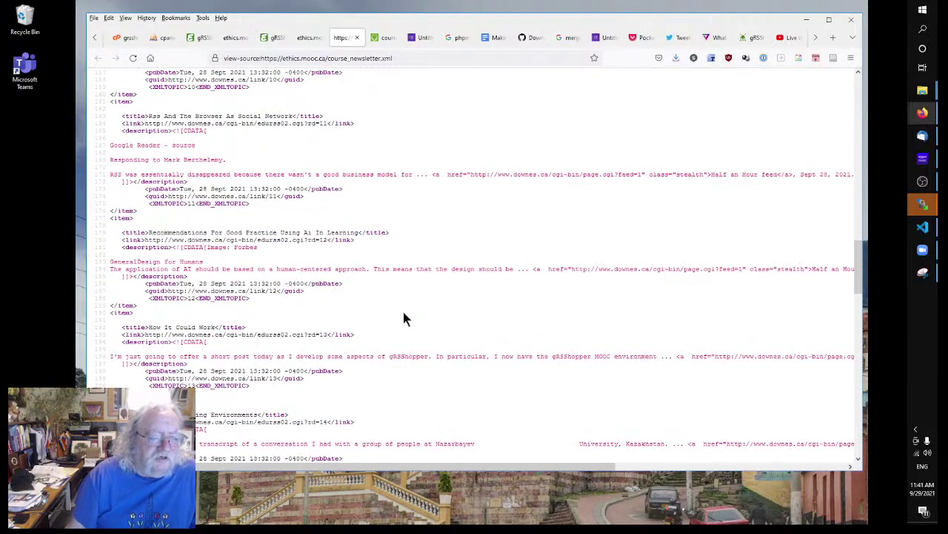
click(357, 38)
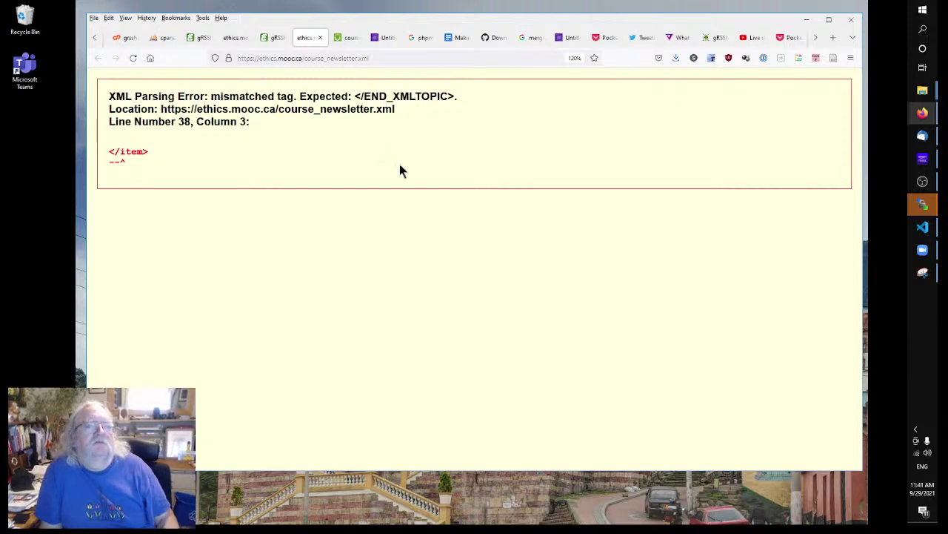
- Reopen the source and highlight the <XMLTOPIC>1<END_XMLTOPIC> line breaking the first item
right_click(353, 167)
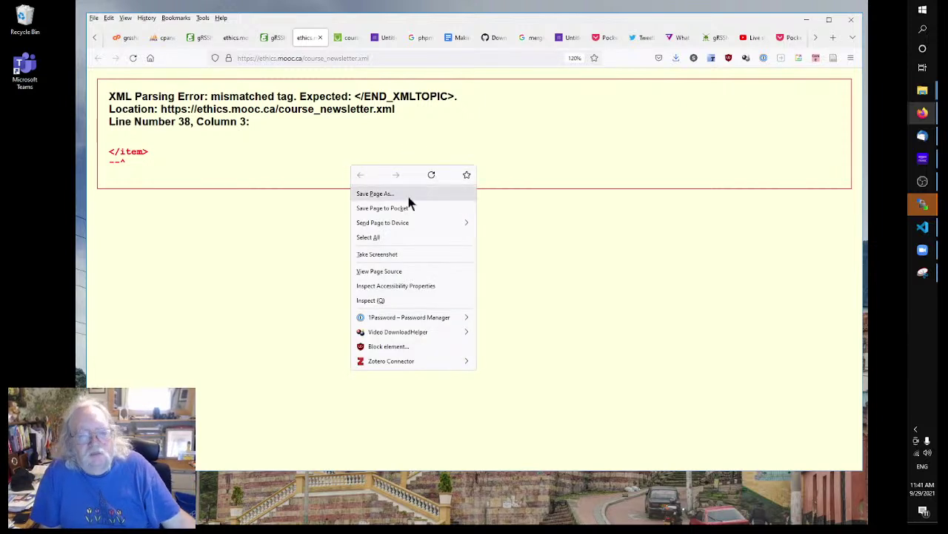
click(394, 271)
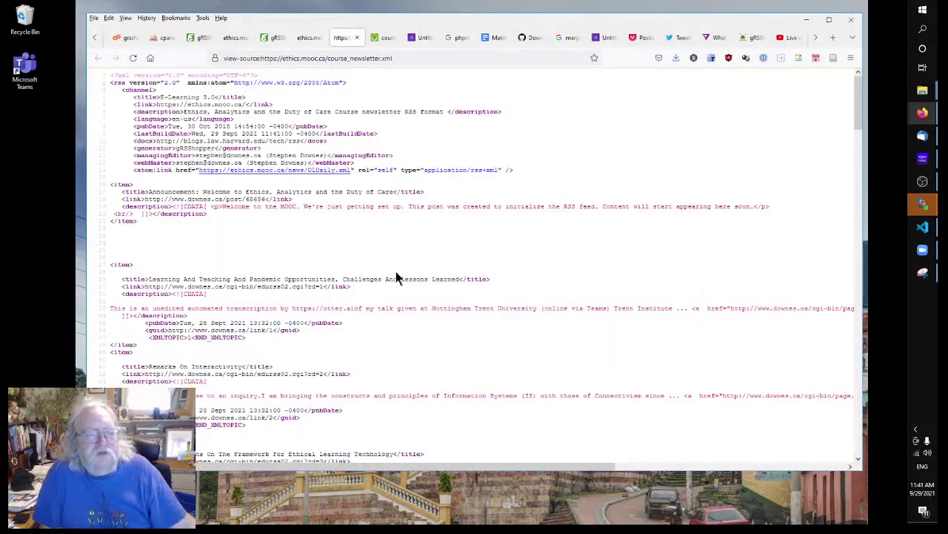
scroll(326, 244, down, 3)
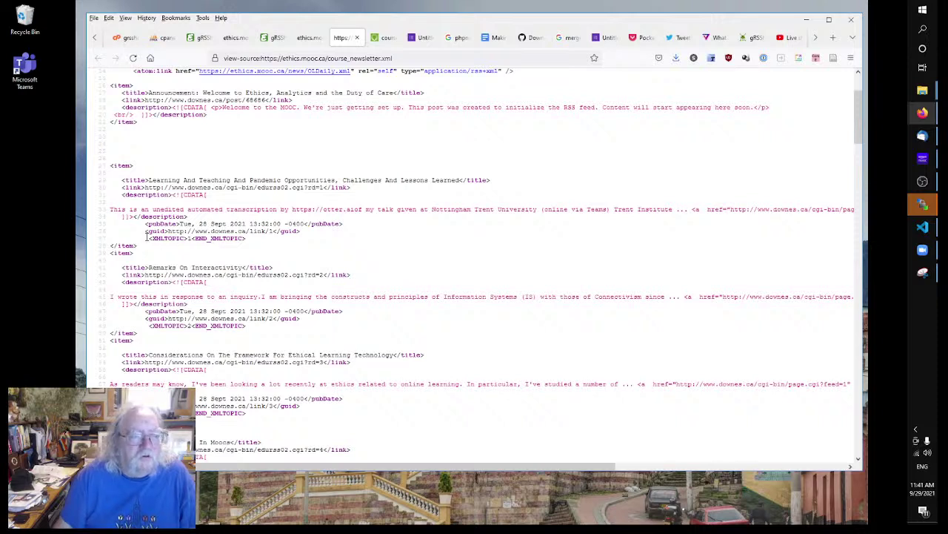
drag(149, 236, 244, 238)
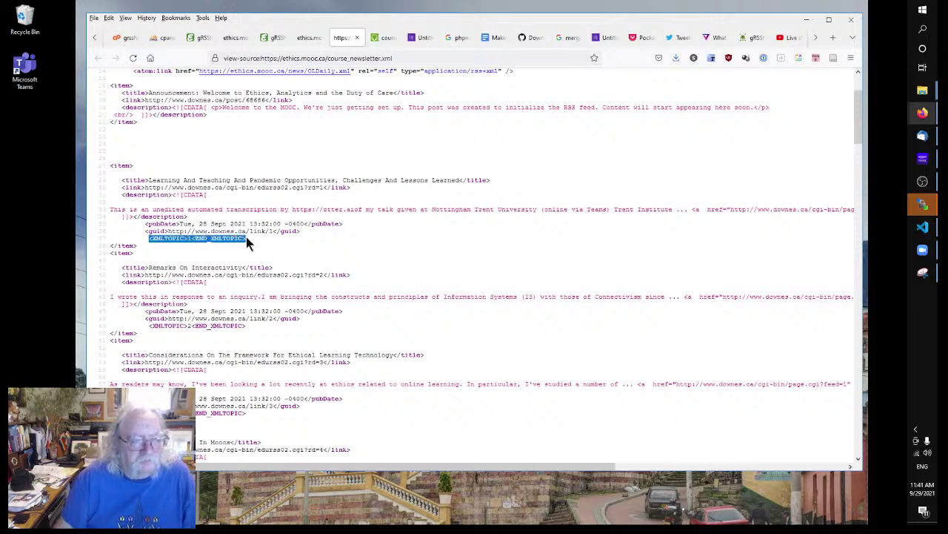
click(309, 259)
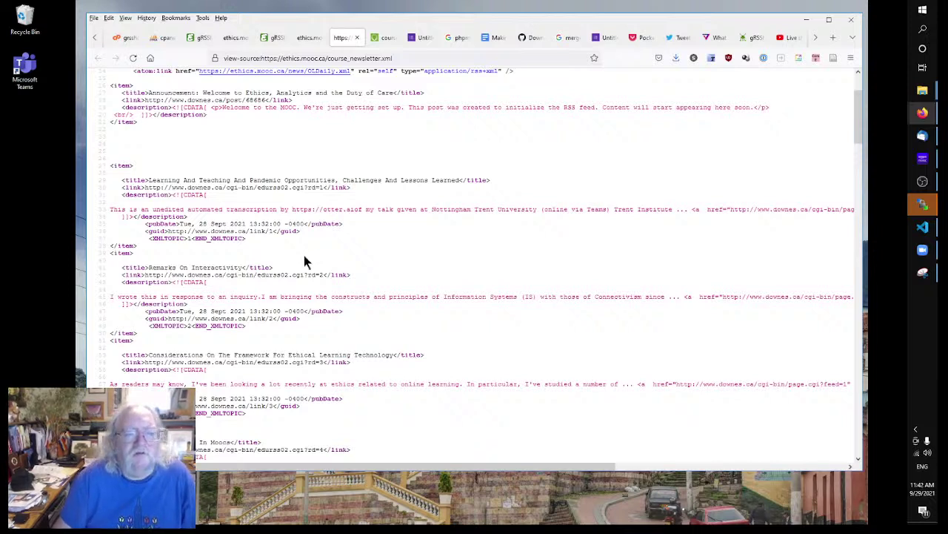
scroll(307, 261, down, 5)
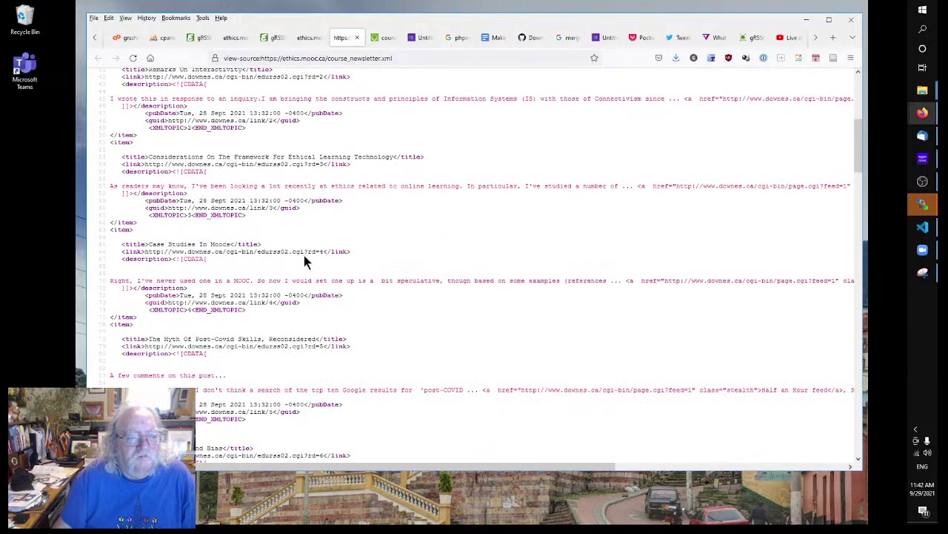
click(194, 38)
- Cut the <XMLTOPIC> line and its blank line from the link_RSS02 item template and save
click(556, 290)
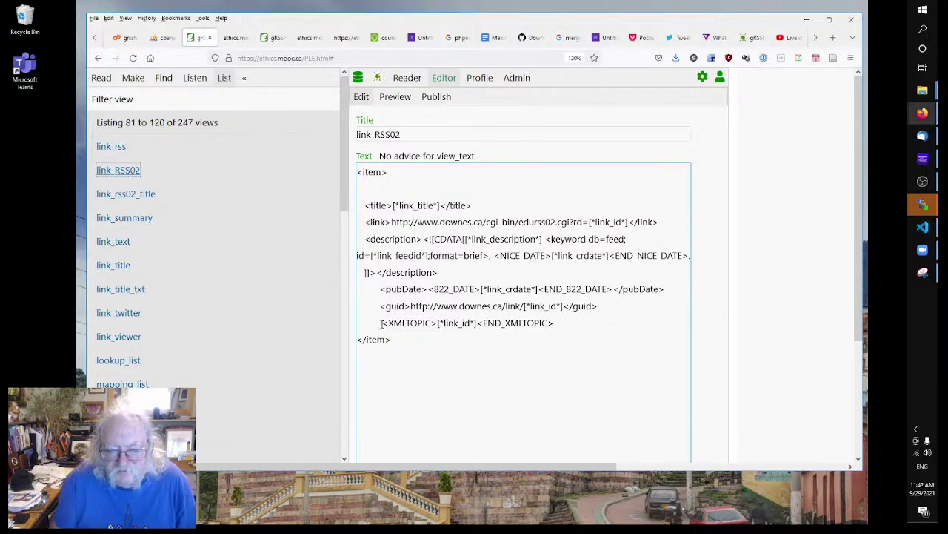
drag(381, 323, 431, 323)
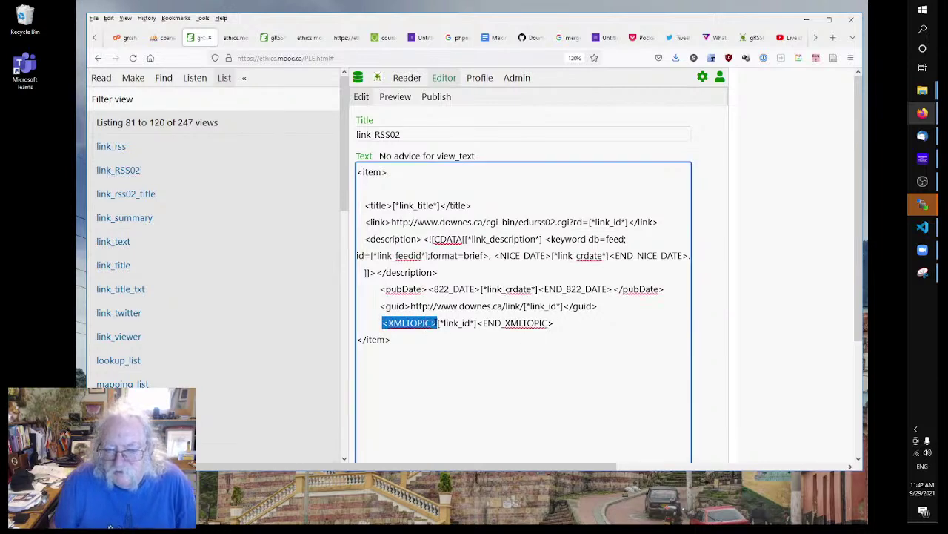
click(489, 325)
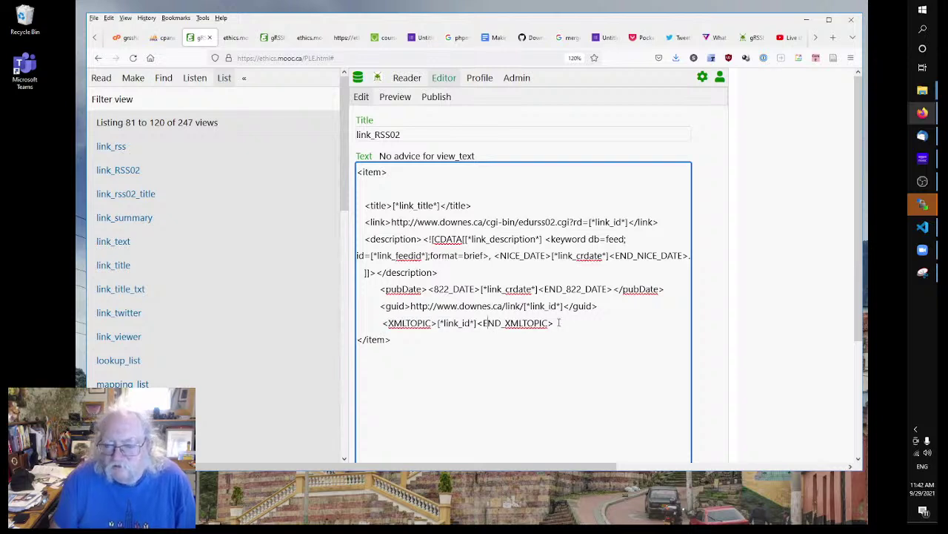
drag(555, 323, 381, 323)
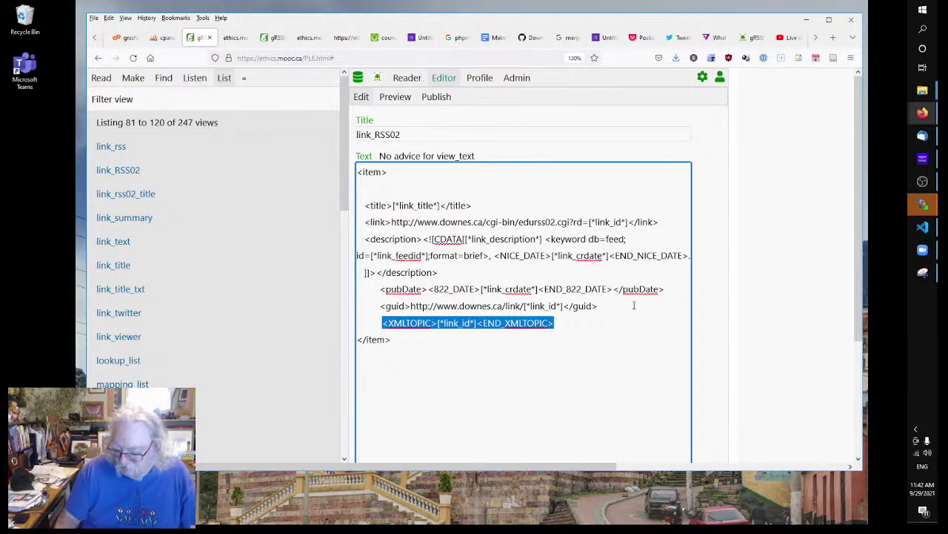
key(ctrl+x)
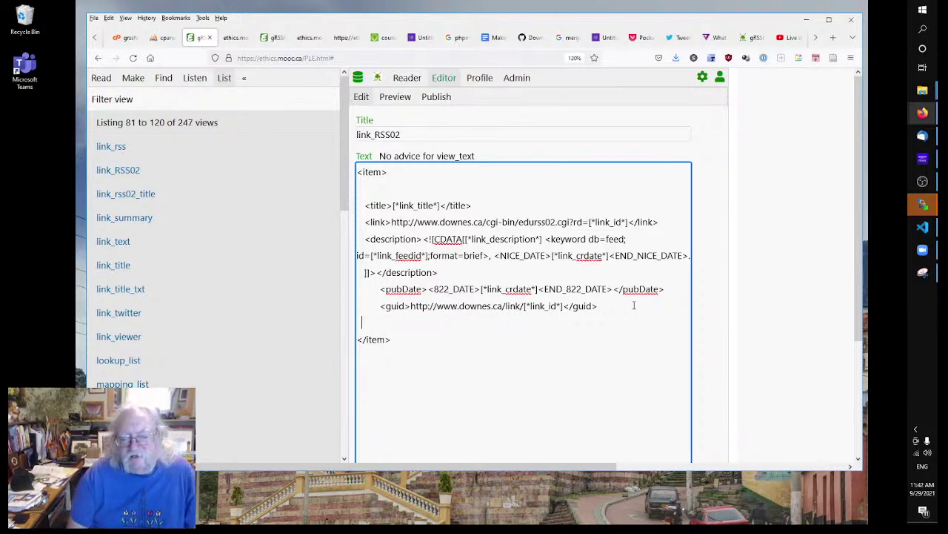
key(BackSpace)
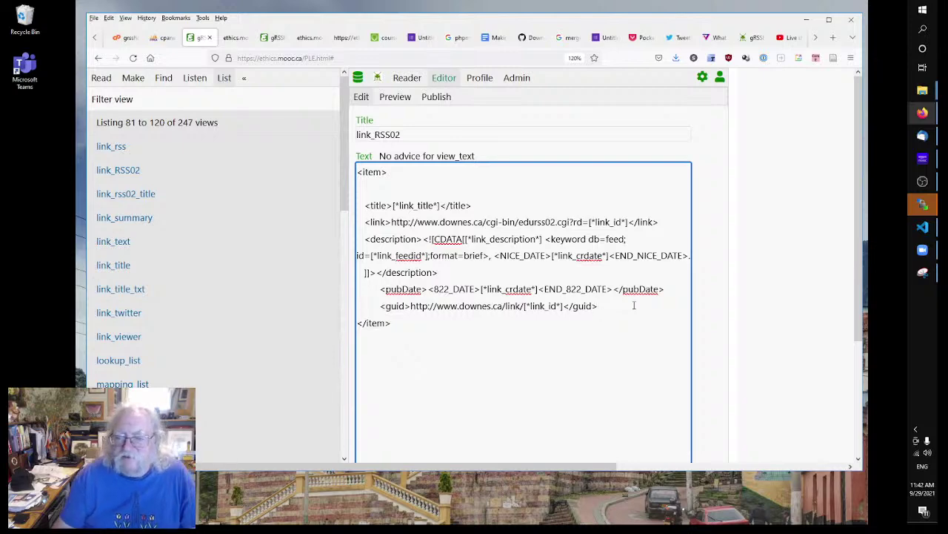
click(779, 337)
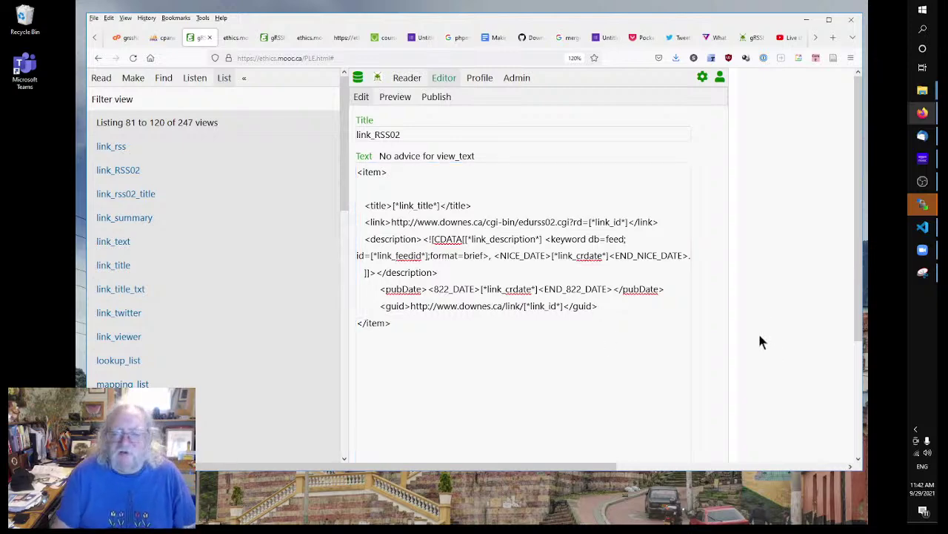
scroll(760, 336, down, 3)
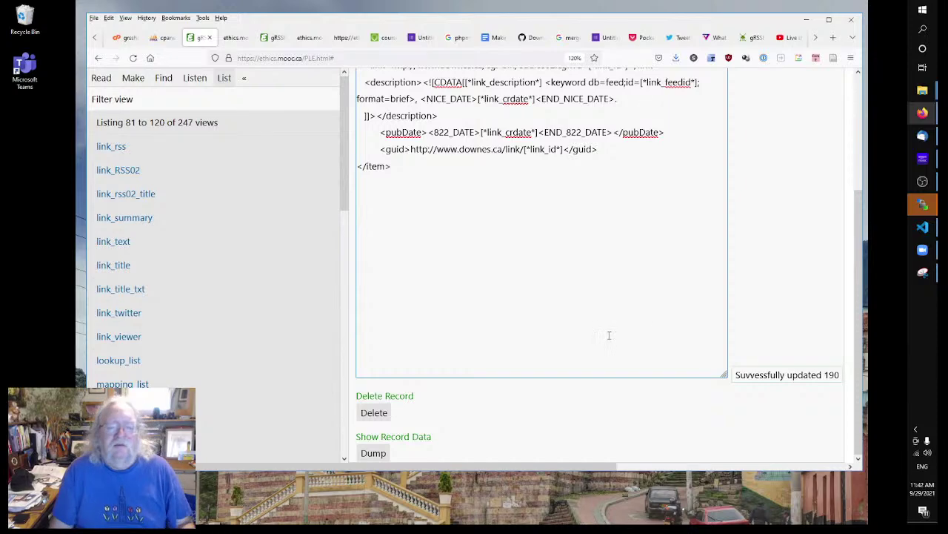
click(275, 41)
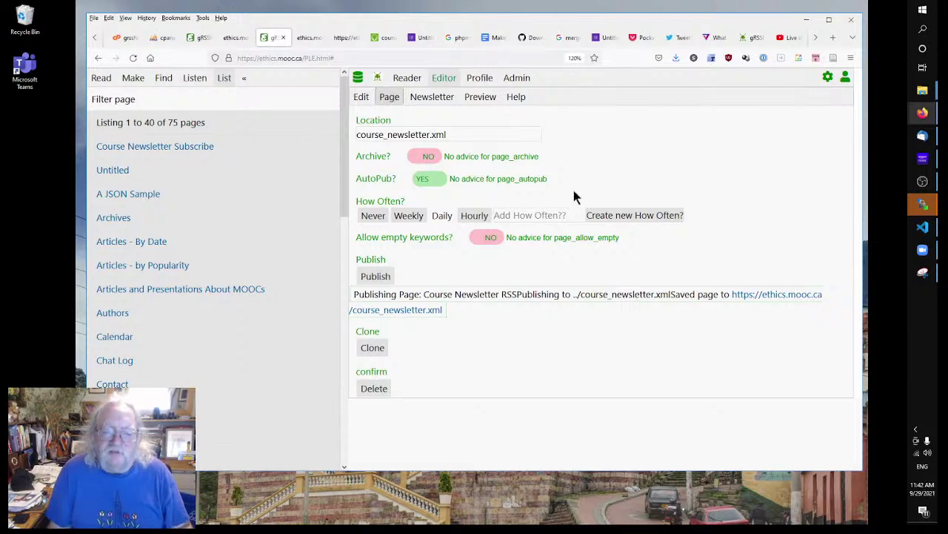
click(376, 276)
click(317, 39)
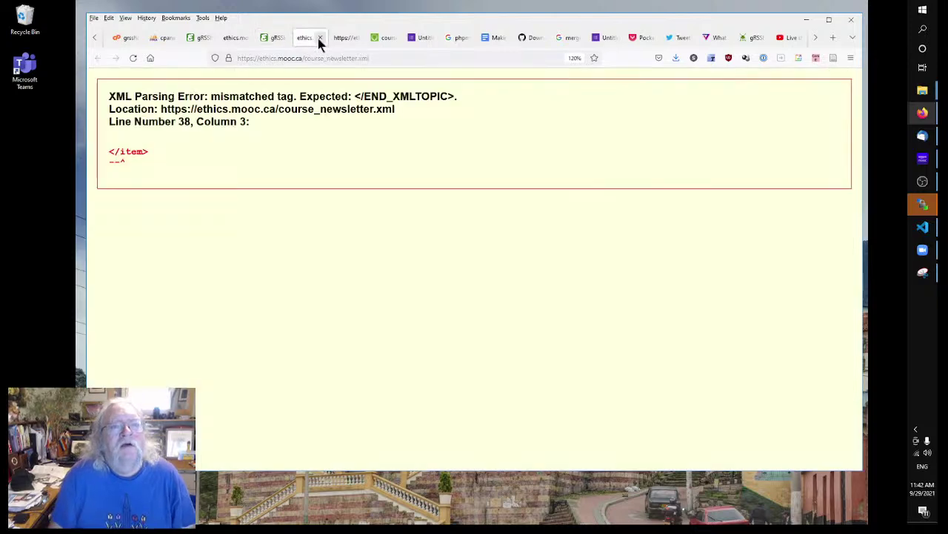
right_click(474, 150)
click(555, 158)
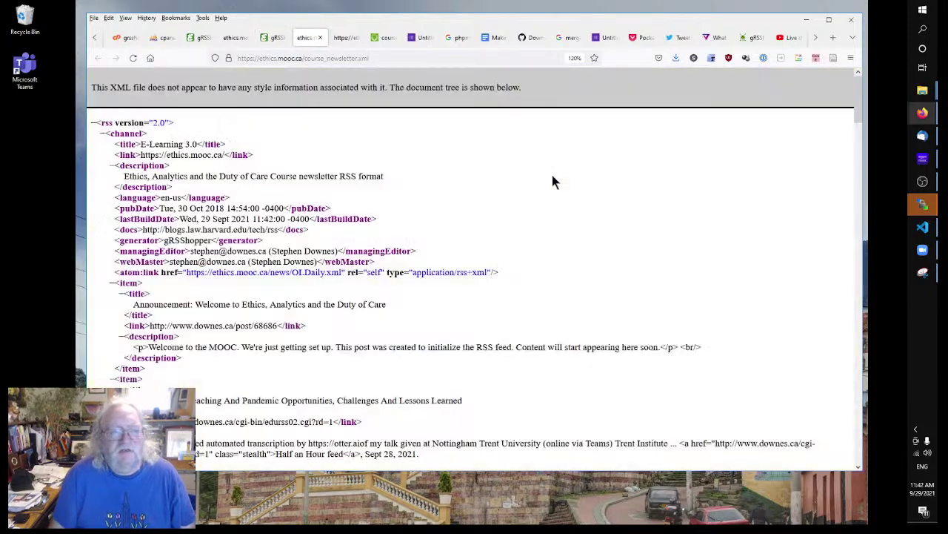
scroll(556, 223, down, 5)
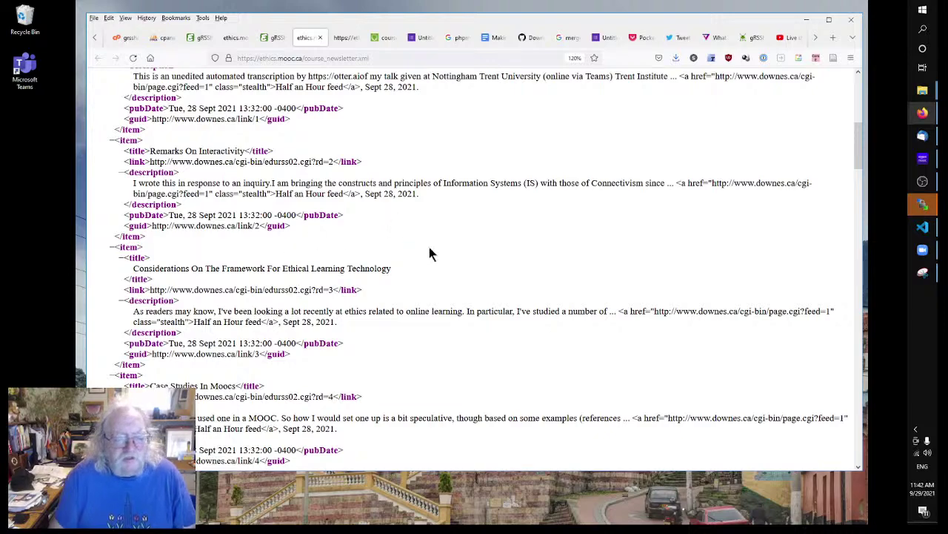
scroll(431, 254, down, 4)
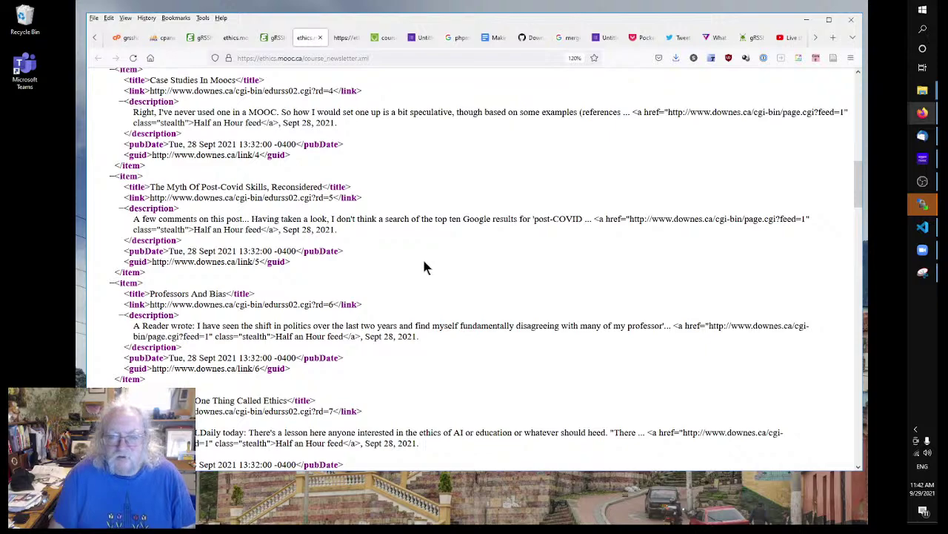
scroll(425, 267, down, 5)
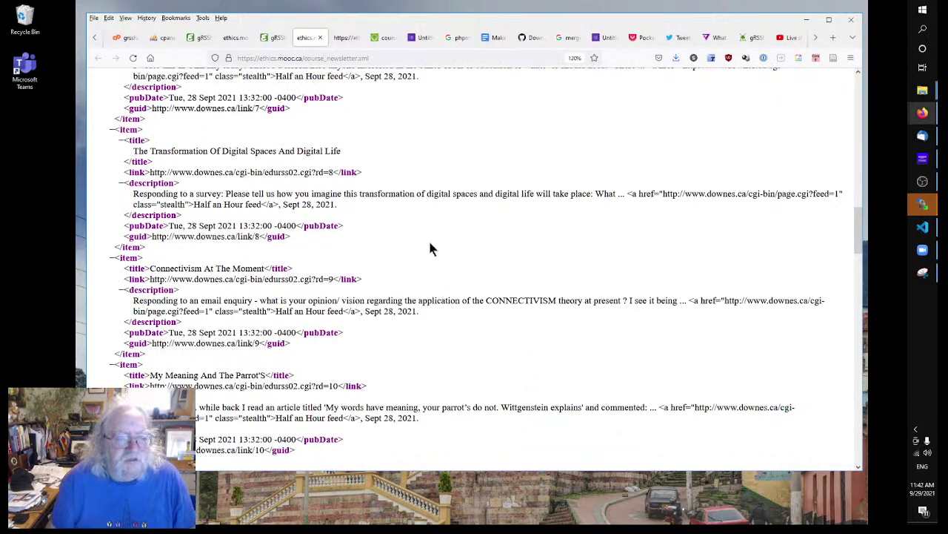
scroll(430, 243, down, 3)
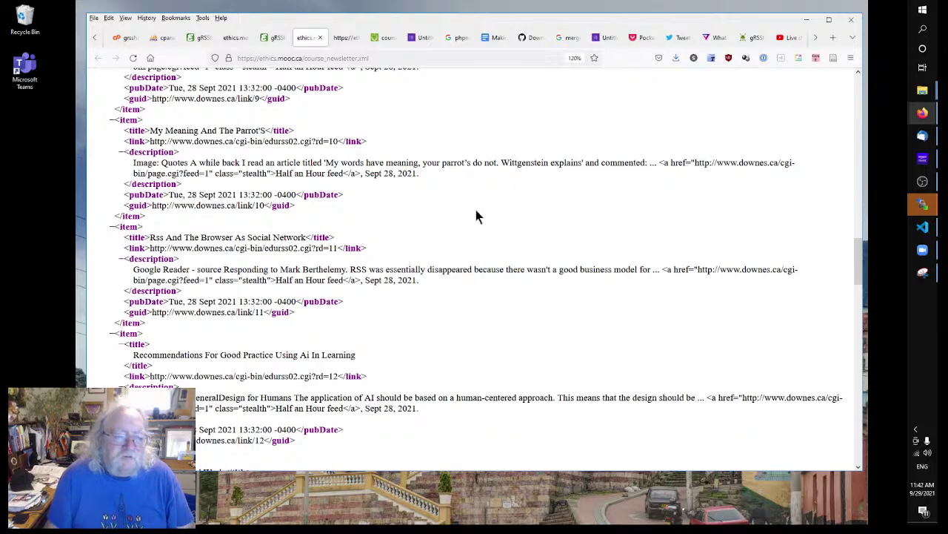
scroll(474, 215, down, 3)
scroll(474, 215, up, 7)
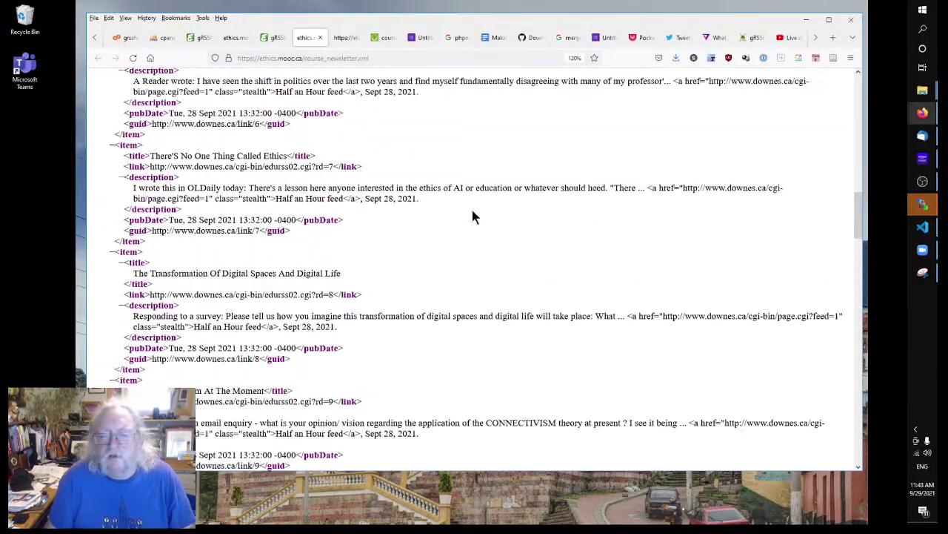
scroll(473, 209, up, 12)
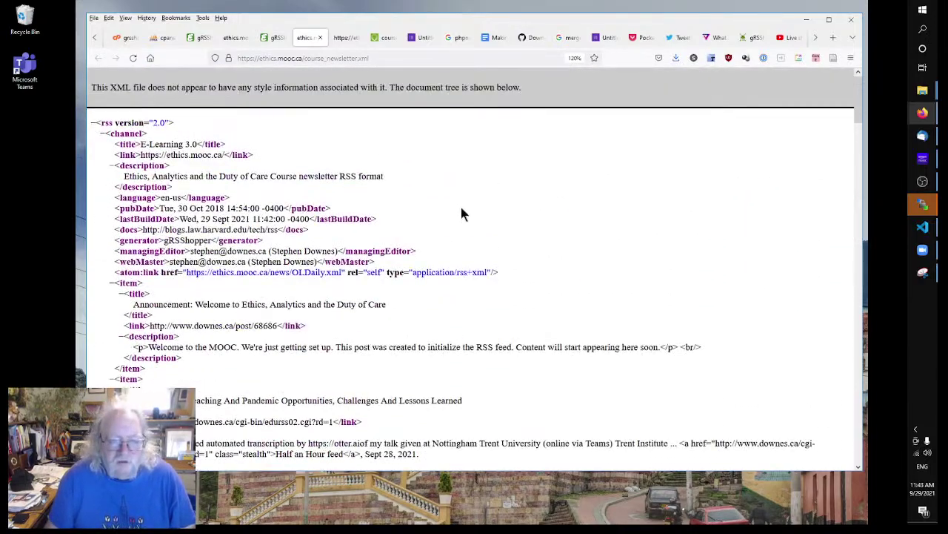
scroll(459, 211, down, 6)
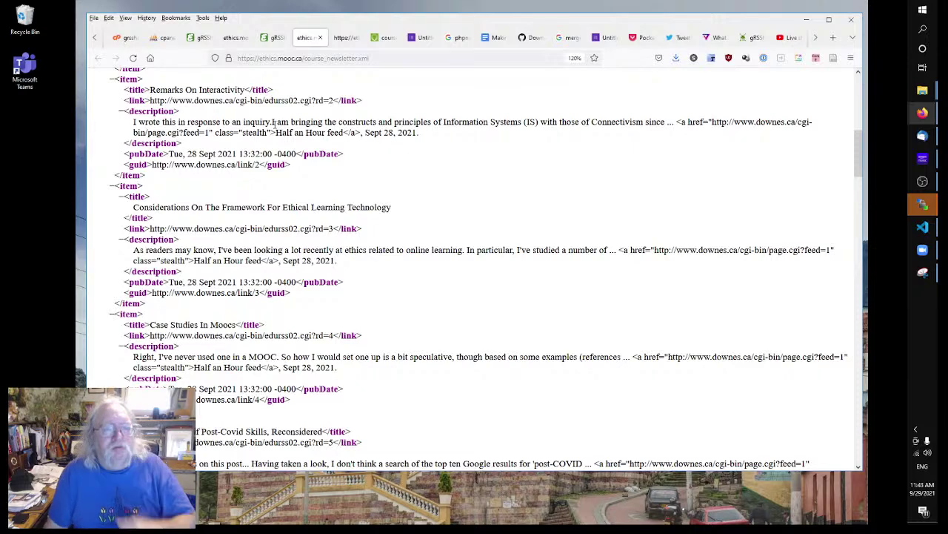
scroll(434, 215, down, 2)
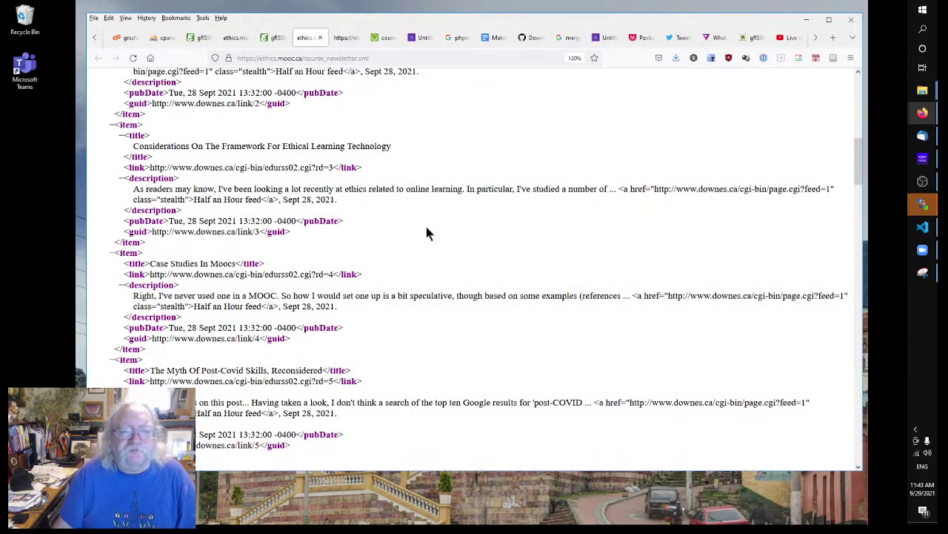
key(ctrl+plus)
key(ctrl+plus)
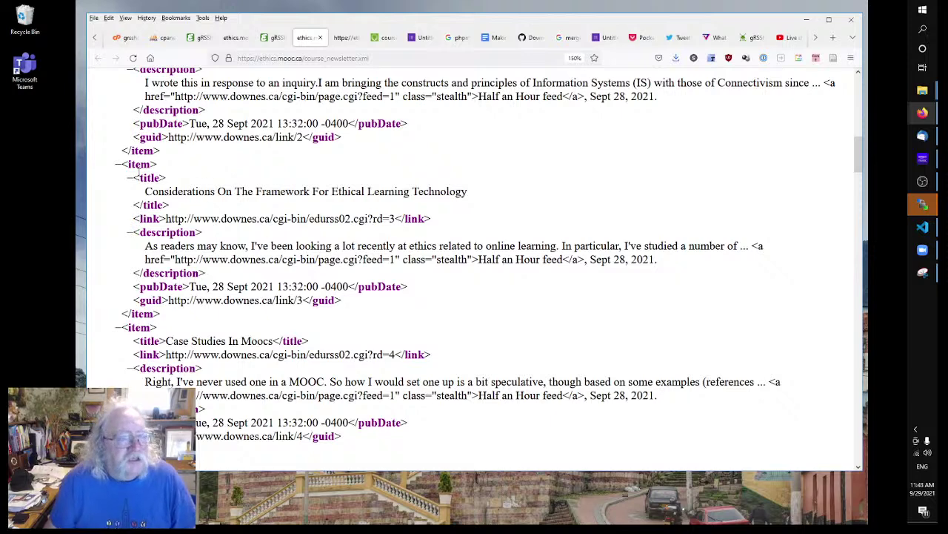
drag(120, 165, 172, 318)
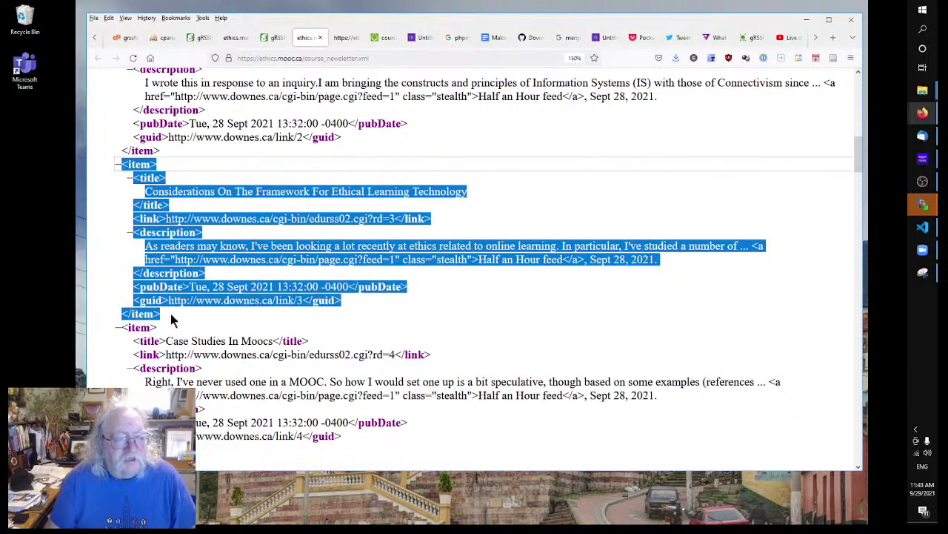
click(459, 311)
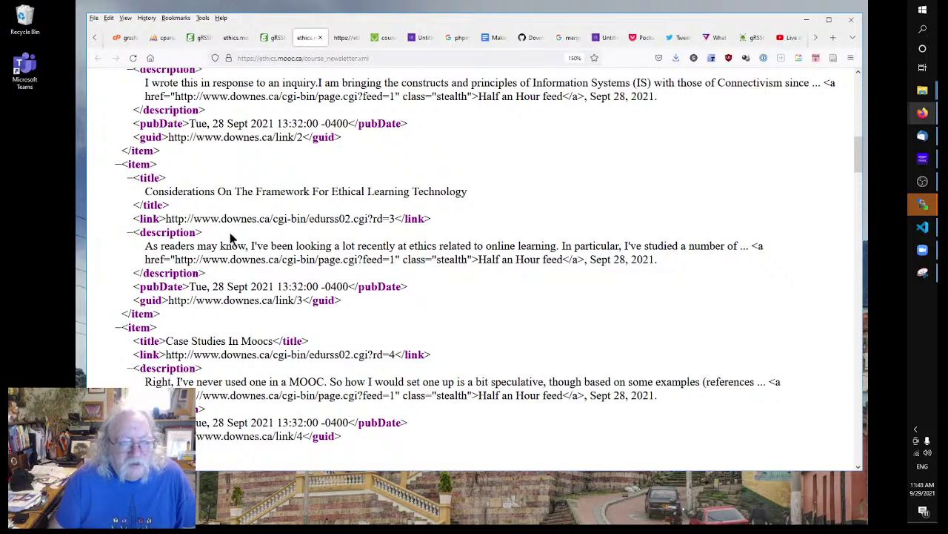
drag(166, 217, 394, 215)
click(391, 220)
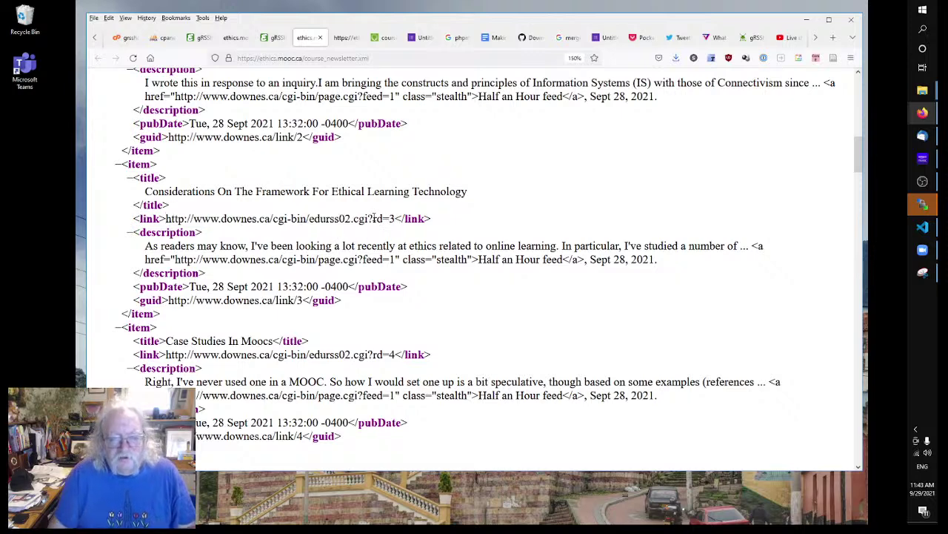
drag(373, 219, 395, 219)
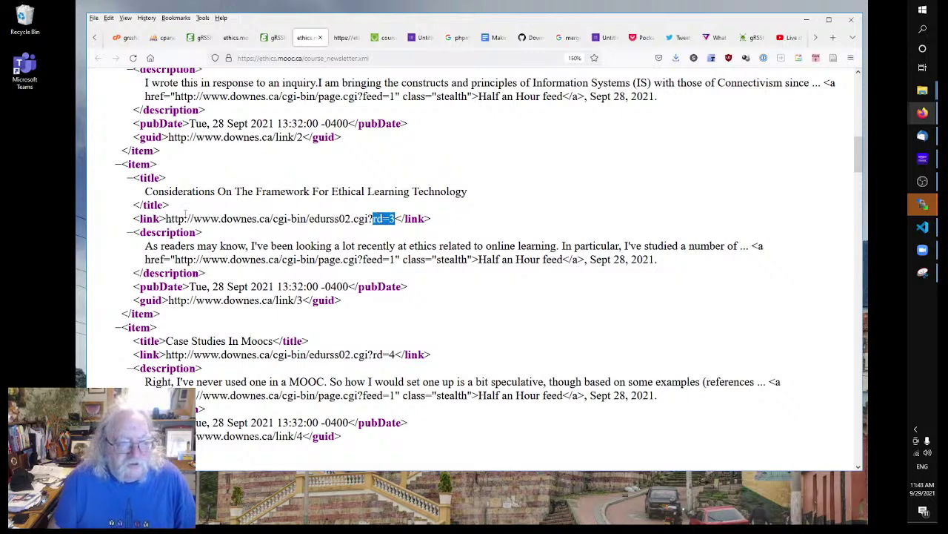
drag(191, 219, 291, 218)
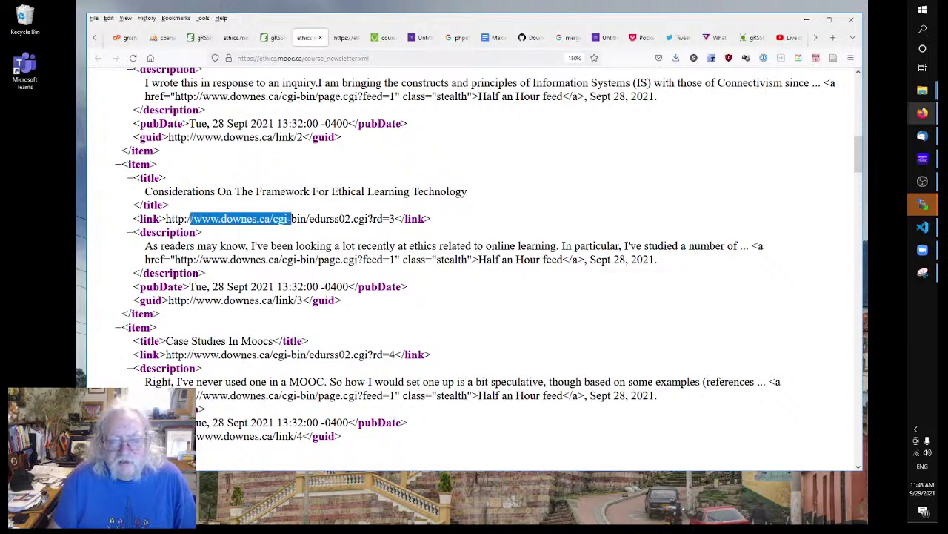
click(385, 219)
drag(373, 219, 395, 219)
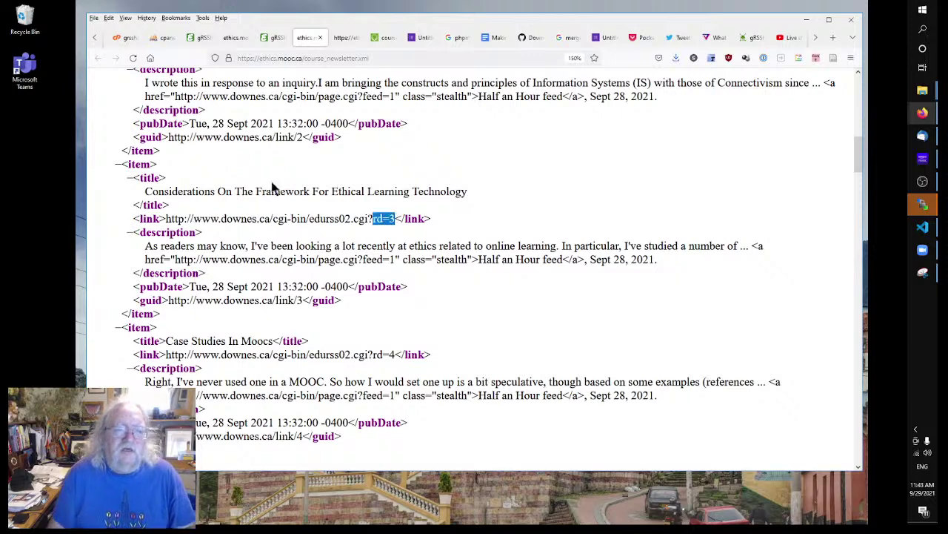
click(270, 189)
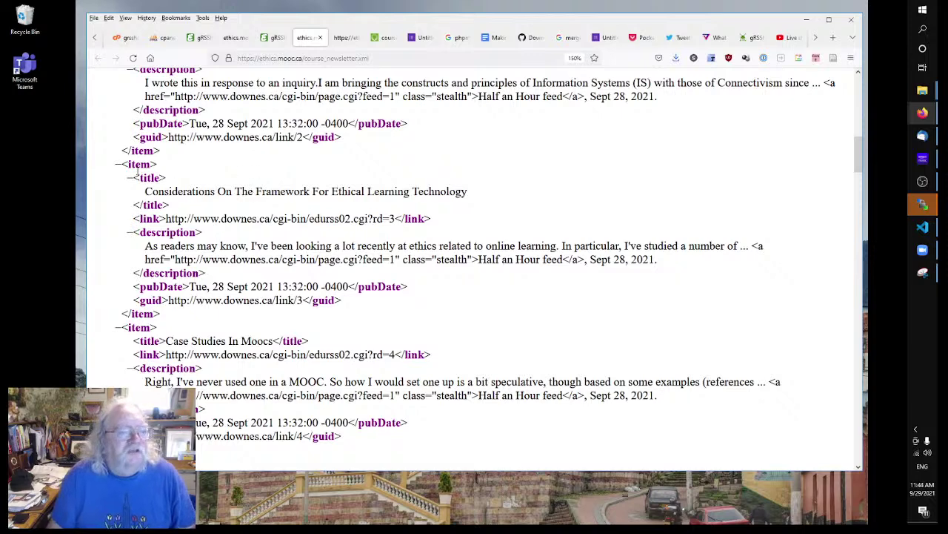
drag(126, 165, 222, 315)
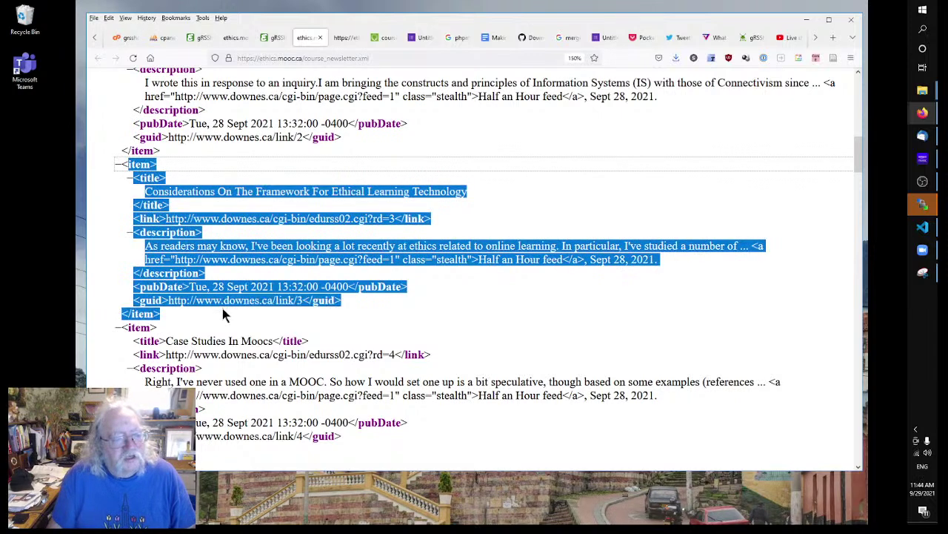
click(460, 306)
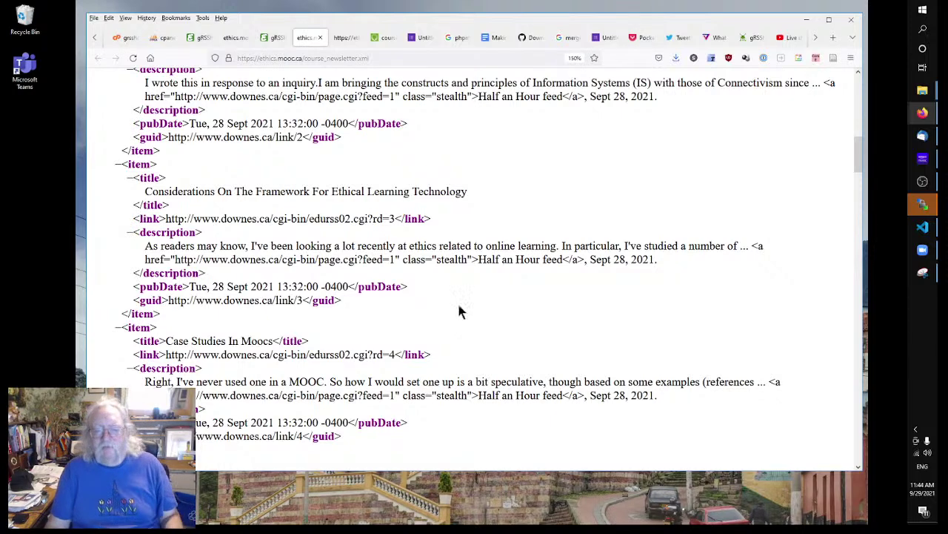
- Close the feed and source previews and bring up the link_RSS02 template at 110% zoom
click(320, 37)
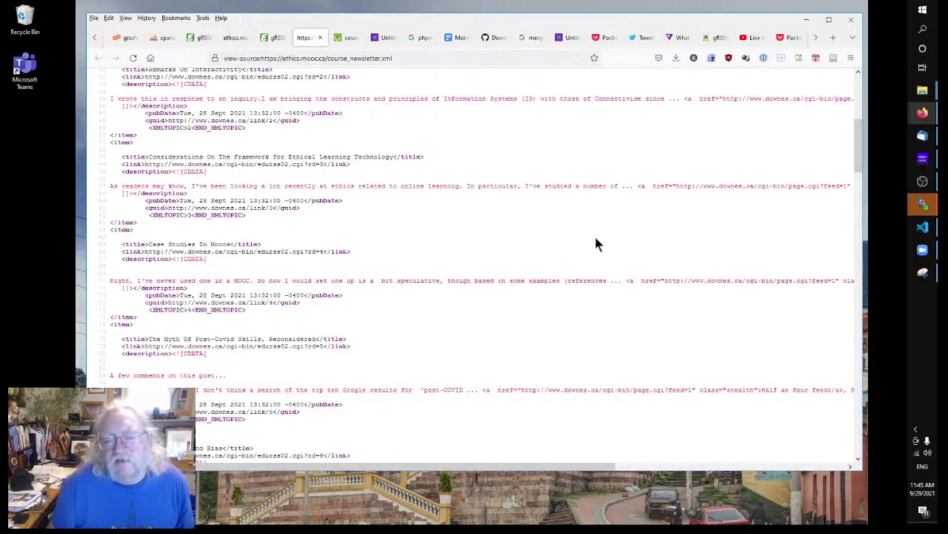
click(321, 38)
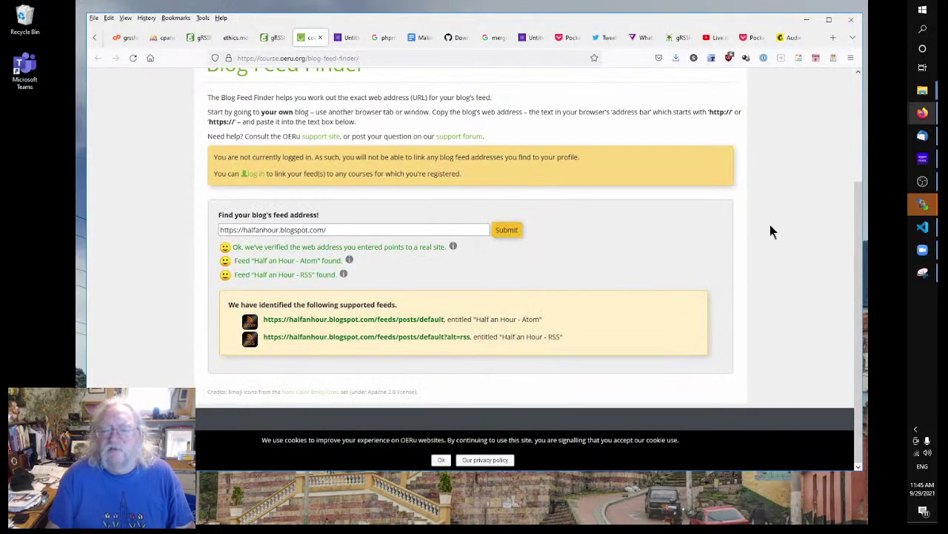
click(200, 39)
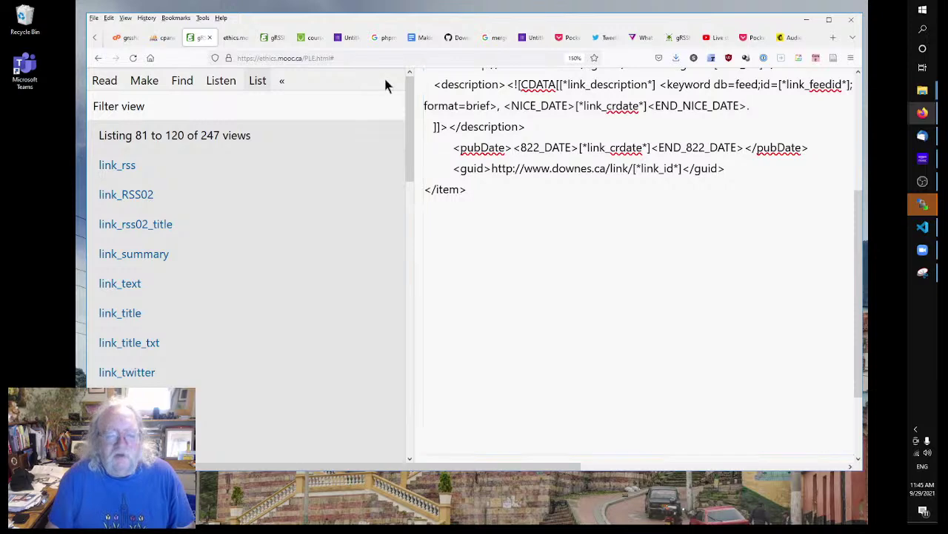
key(ctrl+minus)
key(ctrl+minus)
key(ctrl+minus)
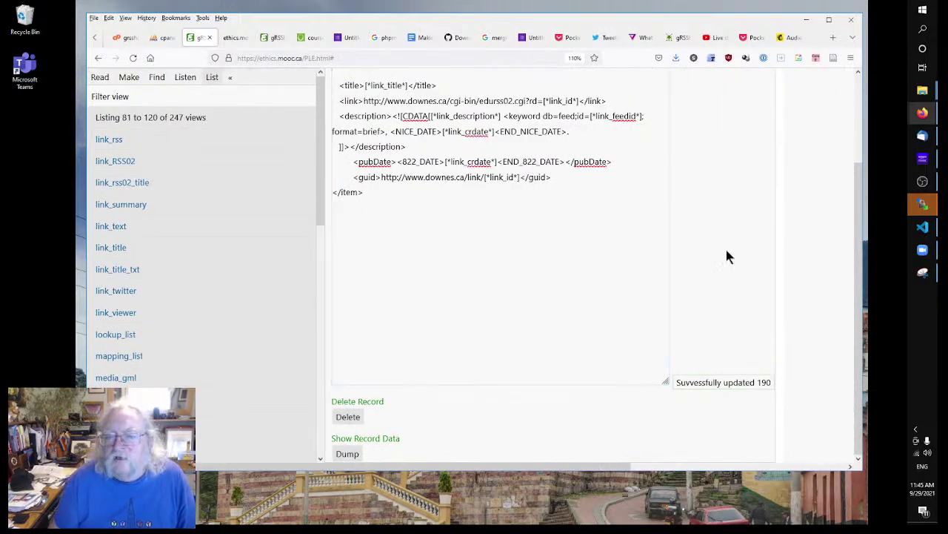
click(506, 279)
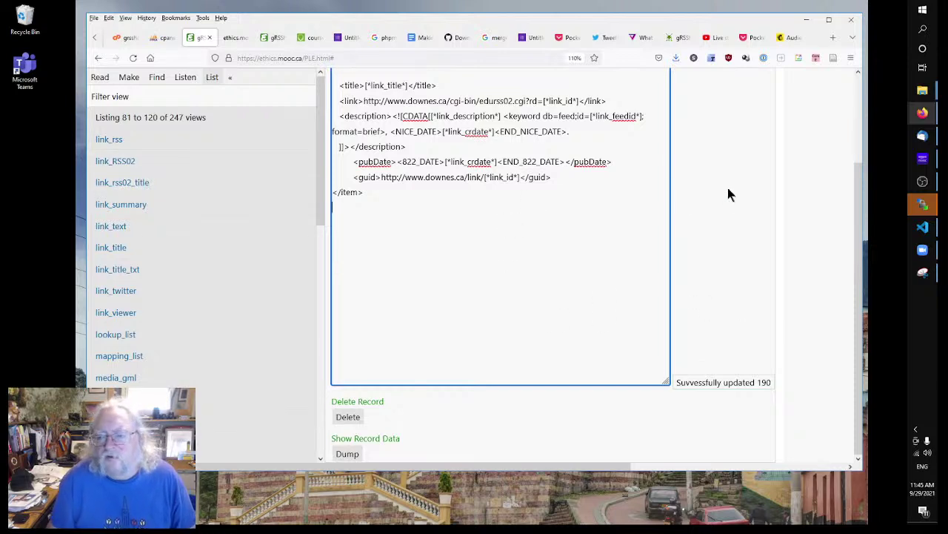
scroll(727, 189, up, 3)
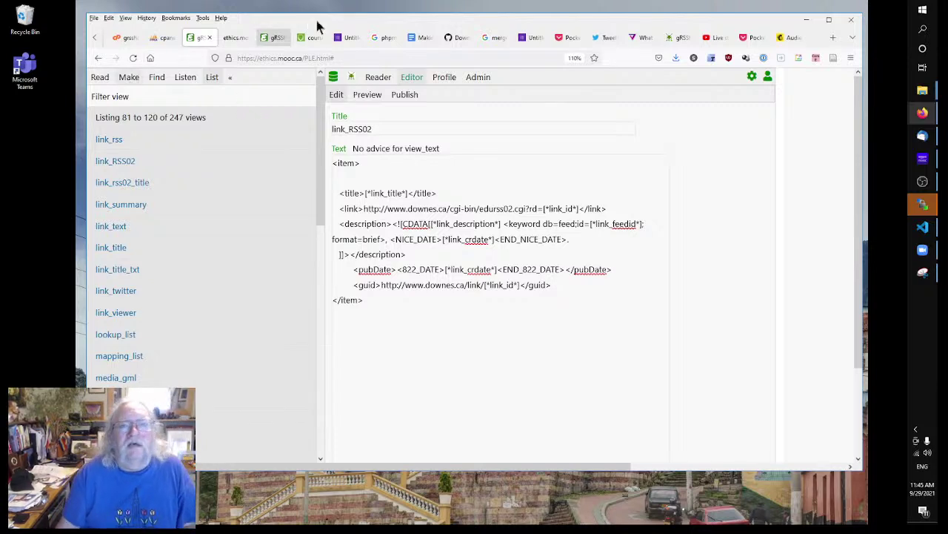
- Open Mailchimp's create-campaign panel from the Audience dashboard
click(797, 37)
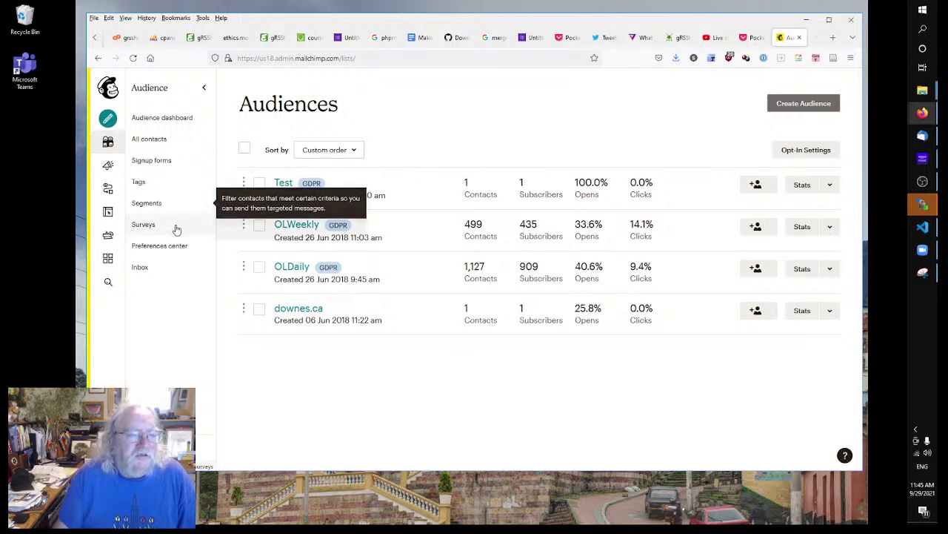
click(140, 121)
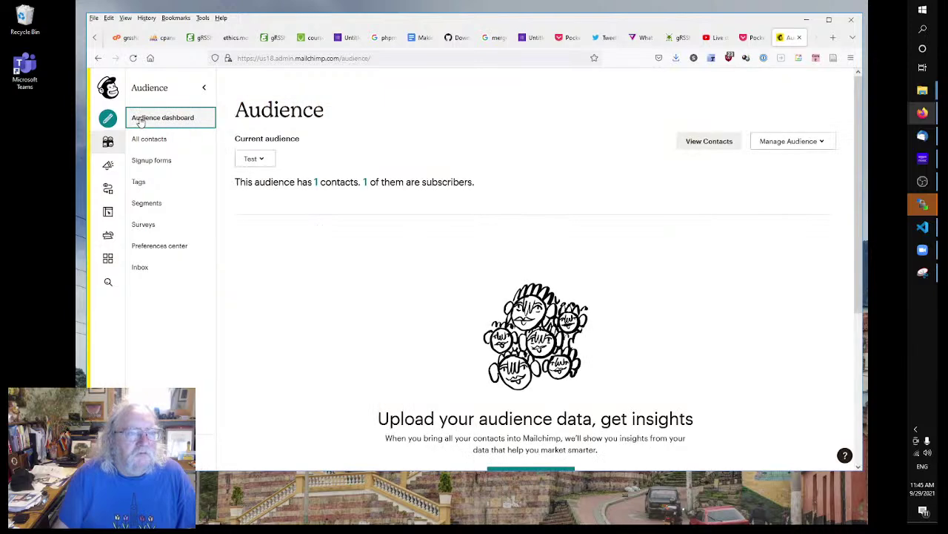
click(109, 119)
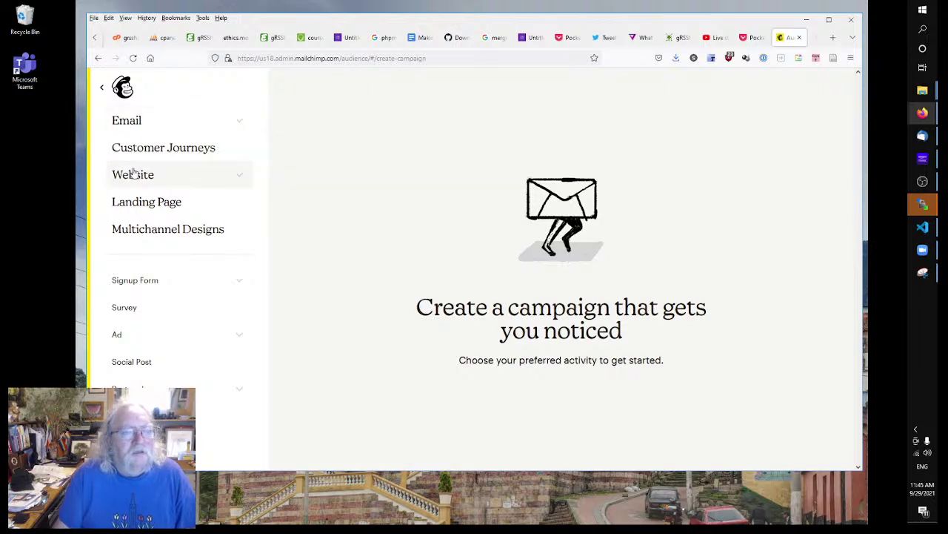
- Choose Email > Regular, name the campaign 'Ethics', and begin the draft
click(135, 122)
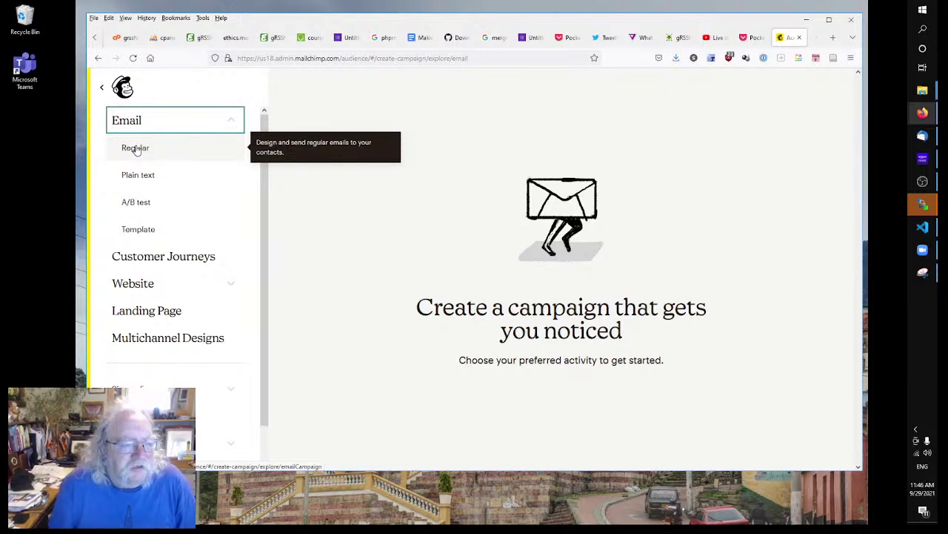
click(135, 149)
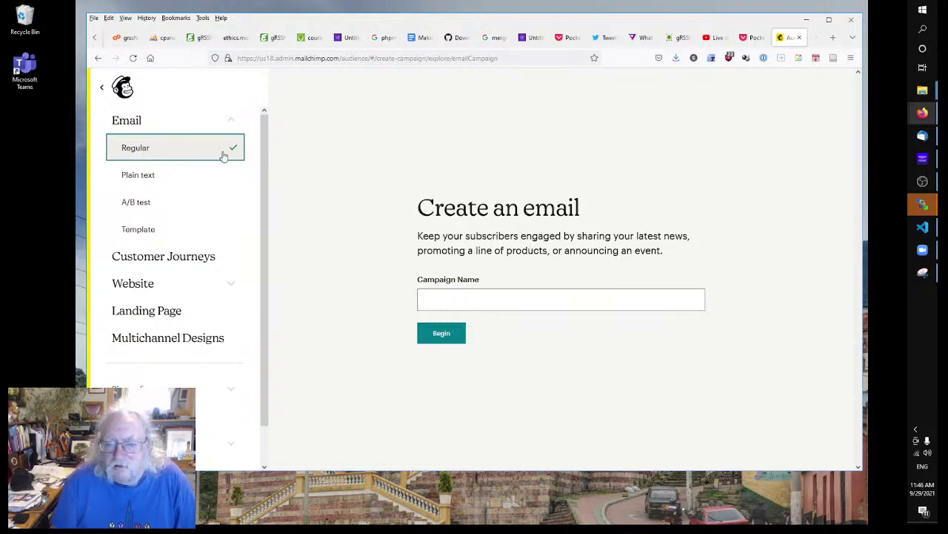
click(509, 303)
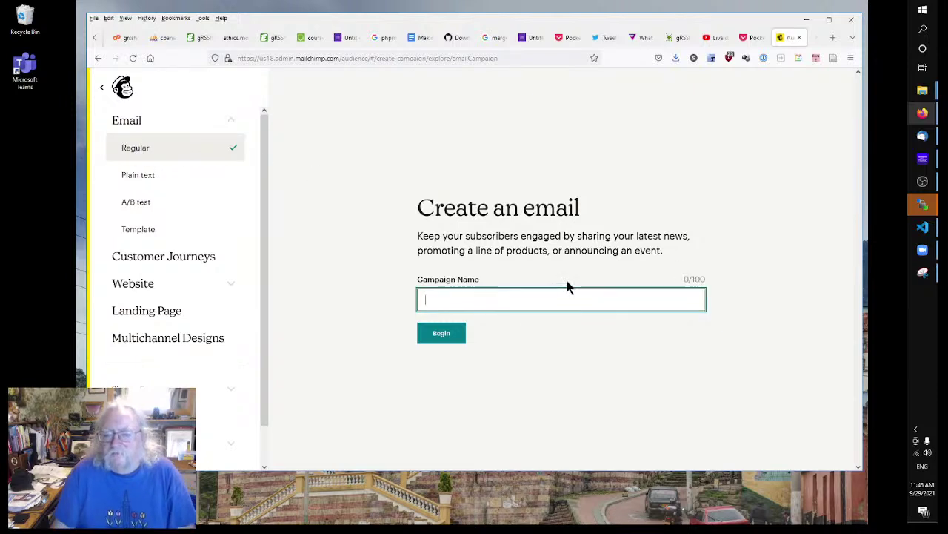
text(E)
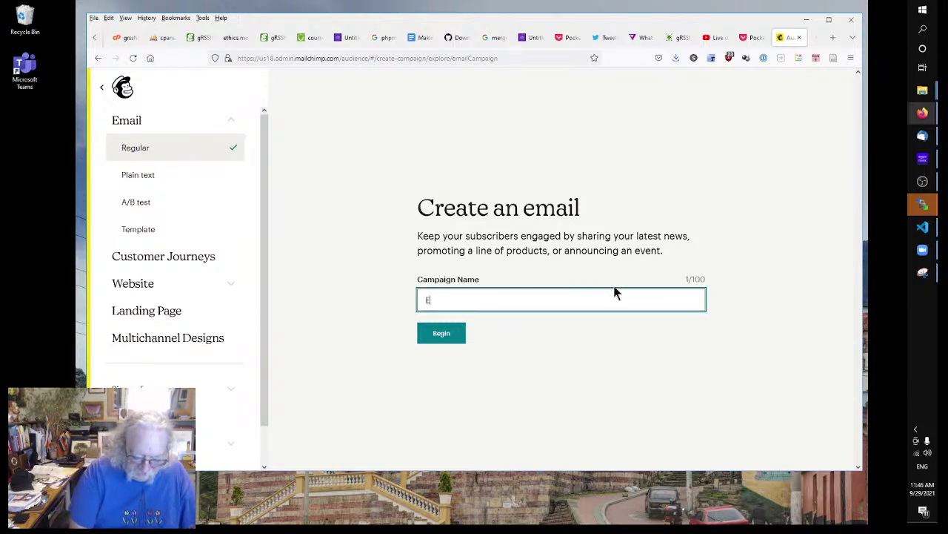
text(thics)
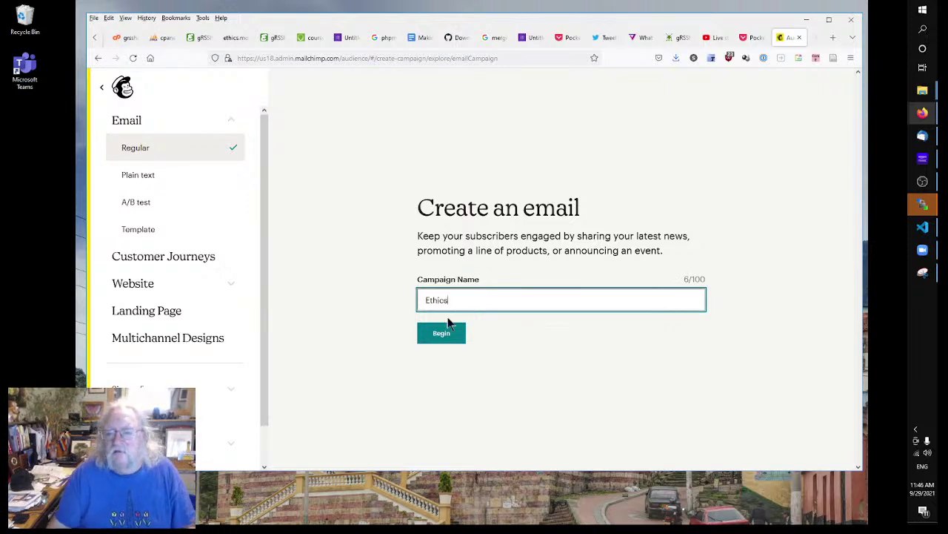
click(442, 333)
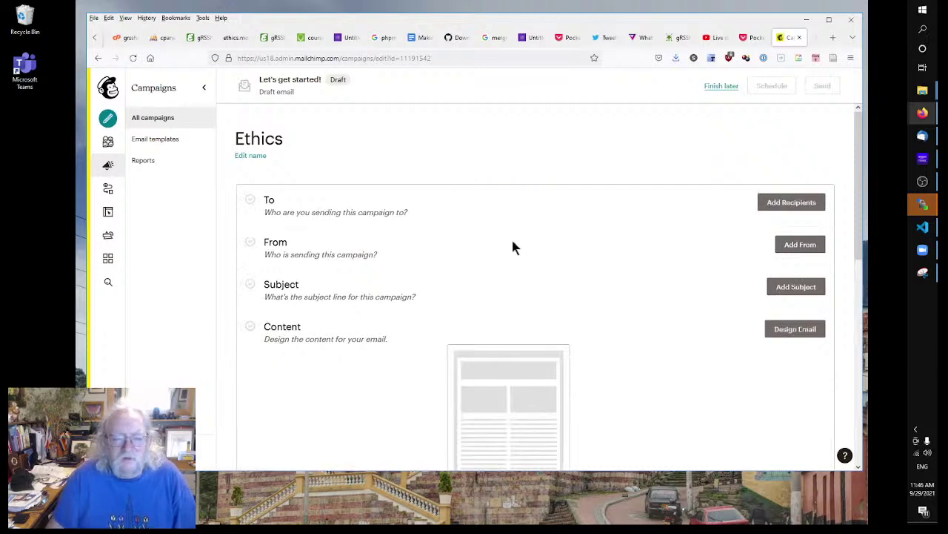
scroll(512, 245, down, 3)
scroll(487, 312, down, 5)
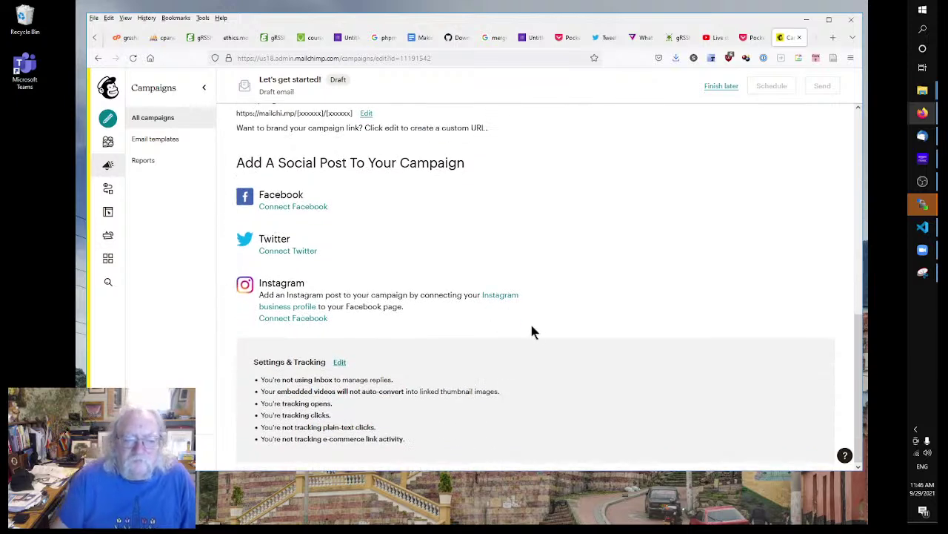
scroll(538, 332, up, 8)
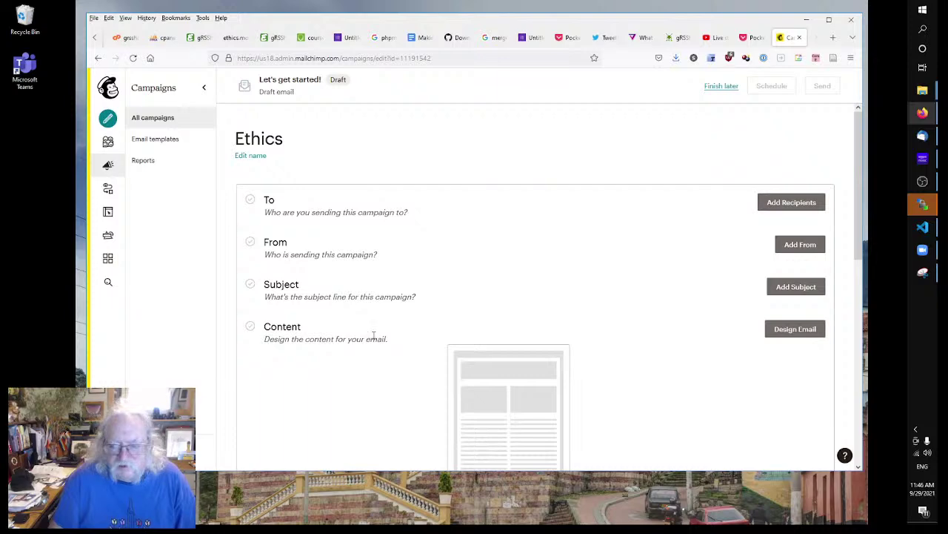
- Google 'send rss feed by mailchimp as email' in a new tab
click(833, 37)
click(400, 61)
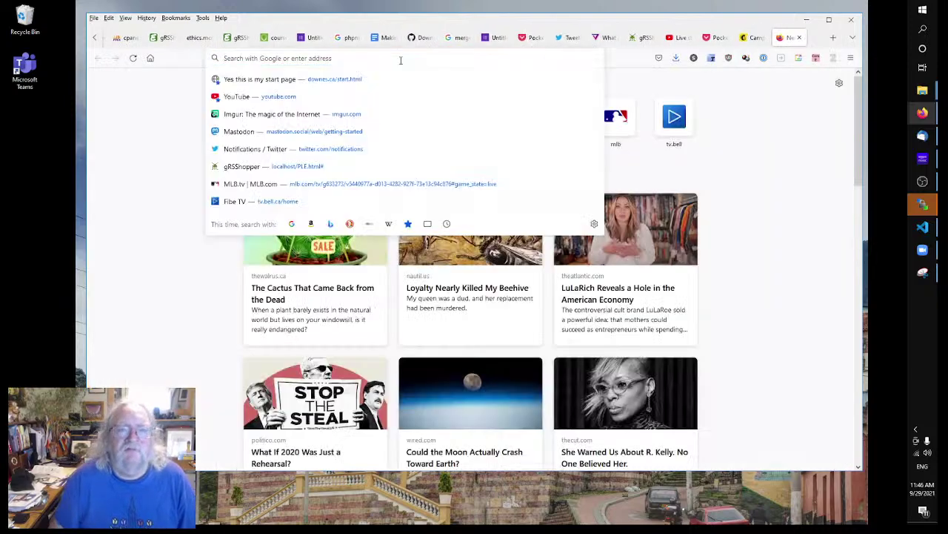
text(rss)
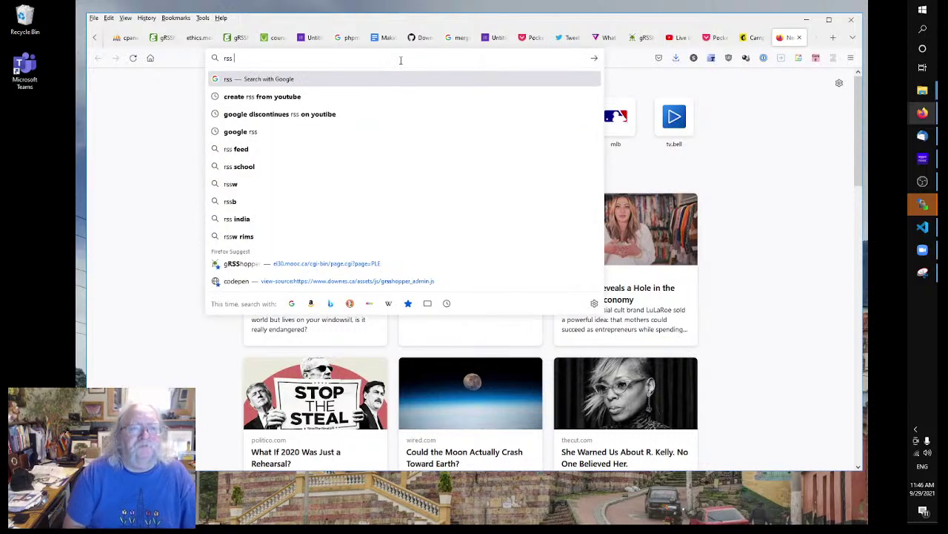
key(BackSpace)
key(BackSpace)
key(BackSpace)
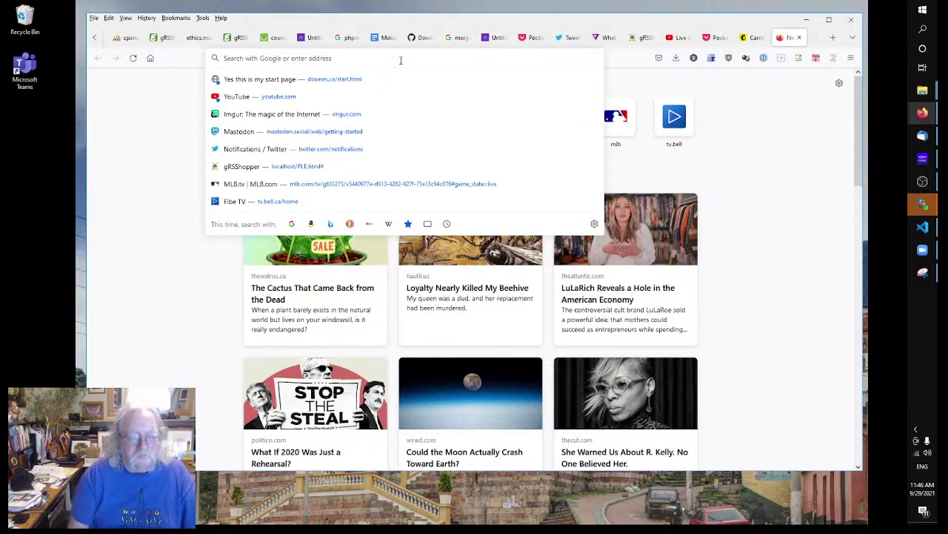
text(send r)
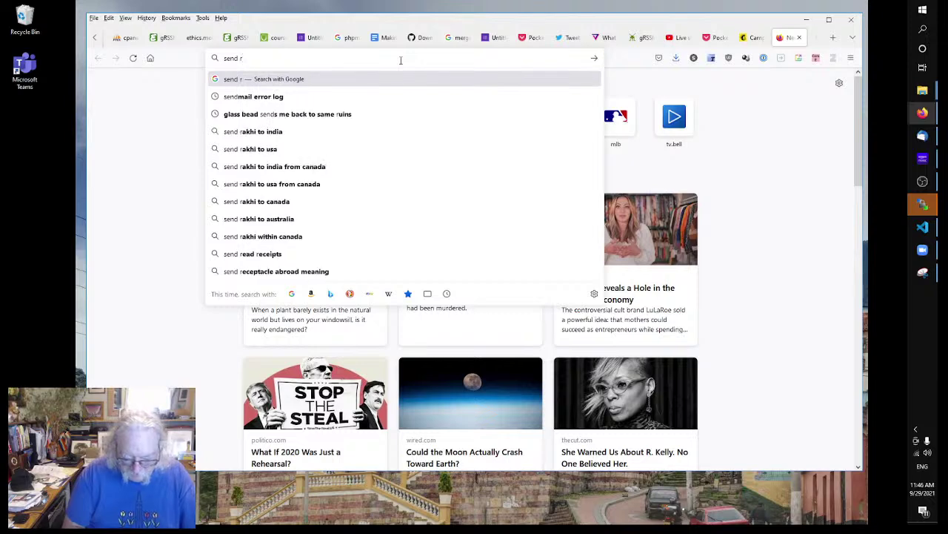
text(ss feed )
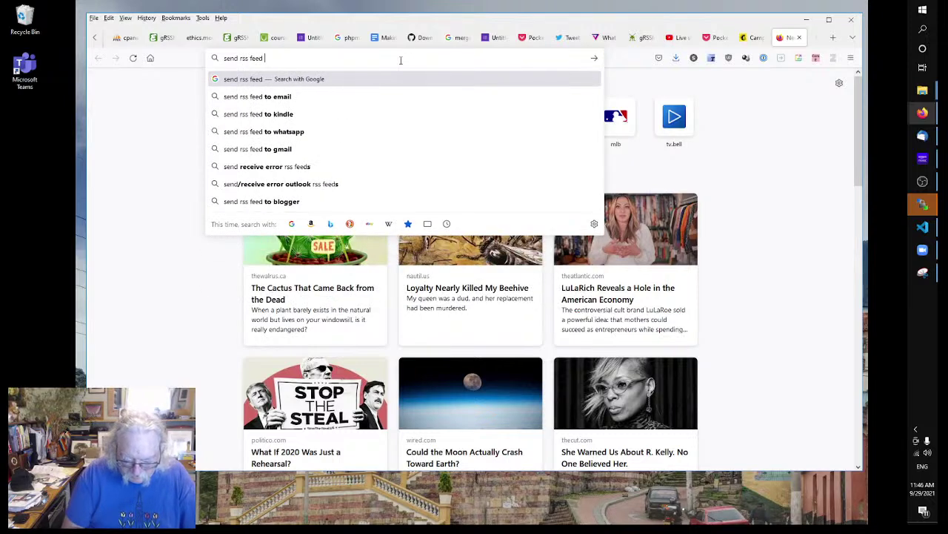
text(by mailc)
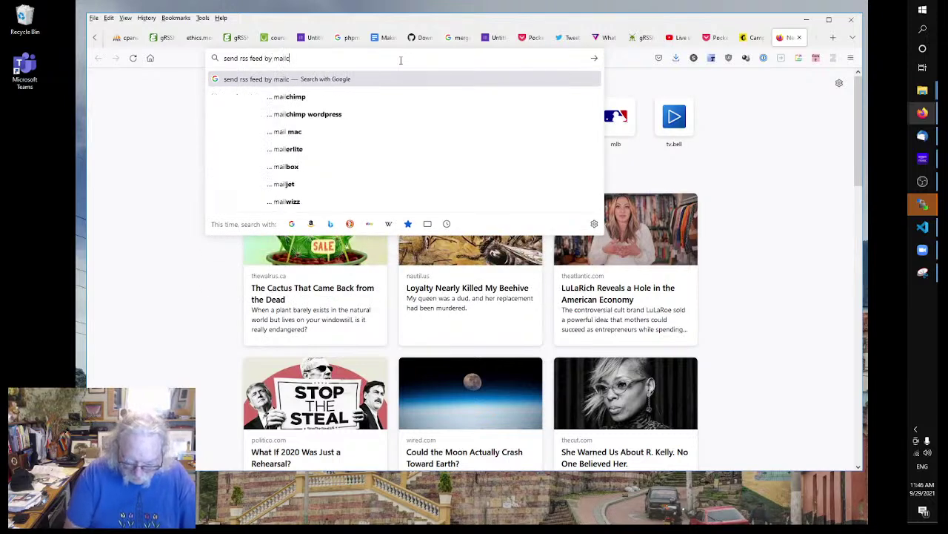
text(himp as email)
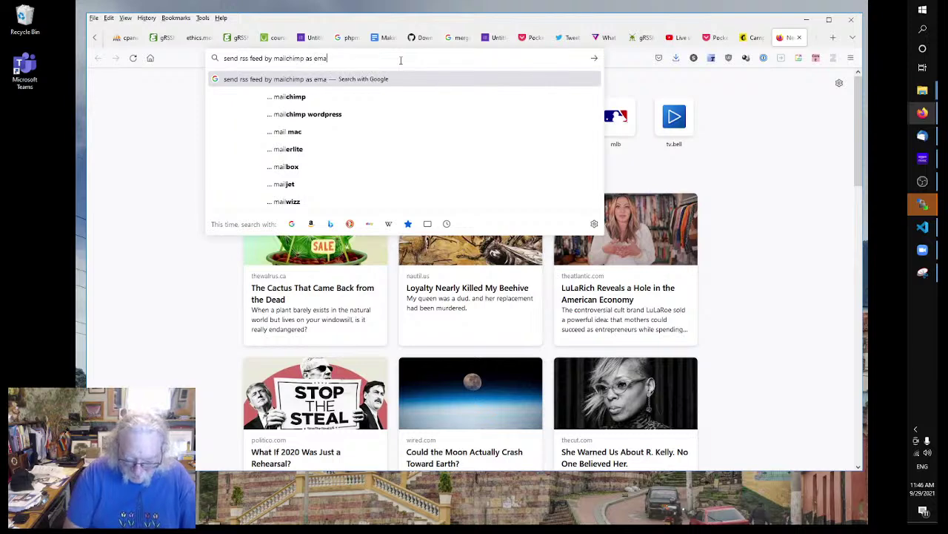
key(Return)
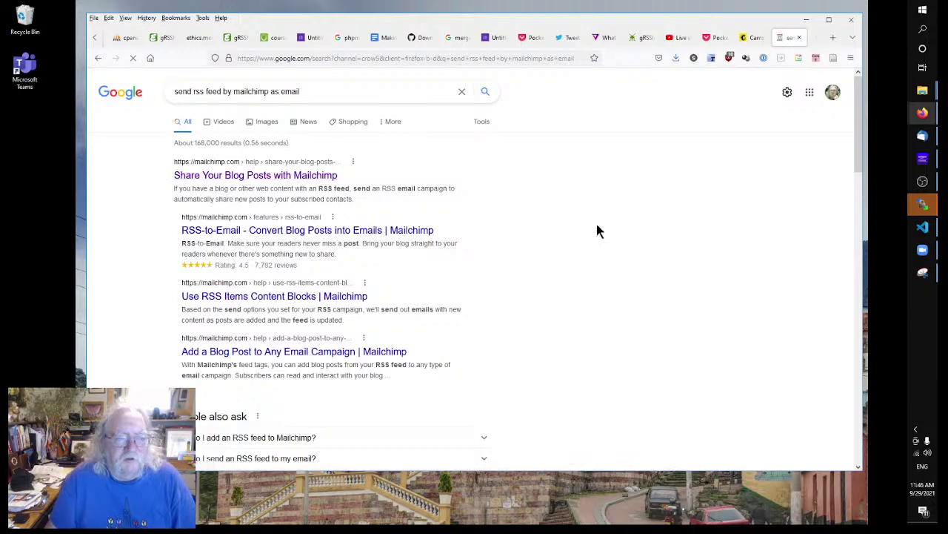
- Read through the Share Your Blog Posts help article, then go back to the Ethics draft
scroll(656, 310, down, 5)
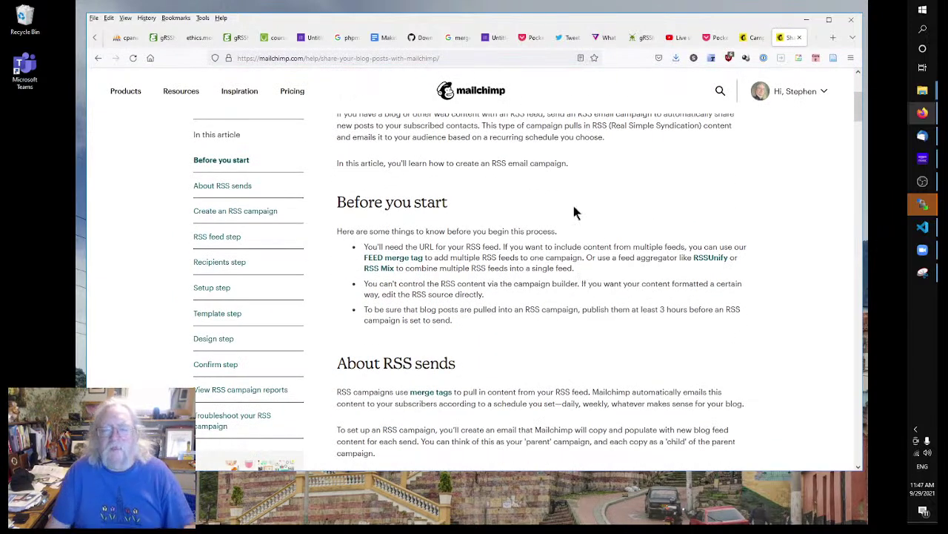
scroll(574, 212, up, 5)
scroll(574, 213, down, 3)
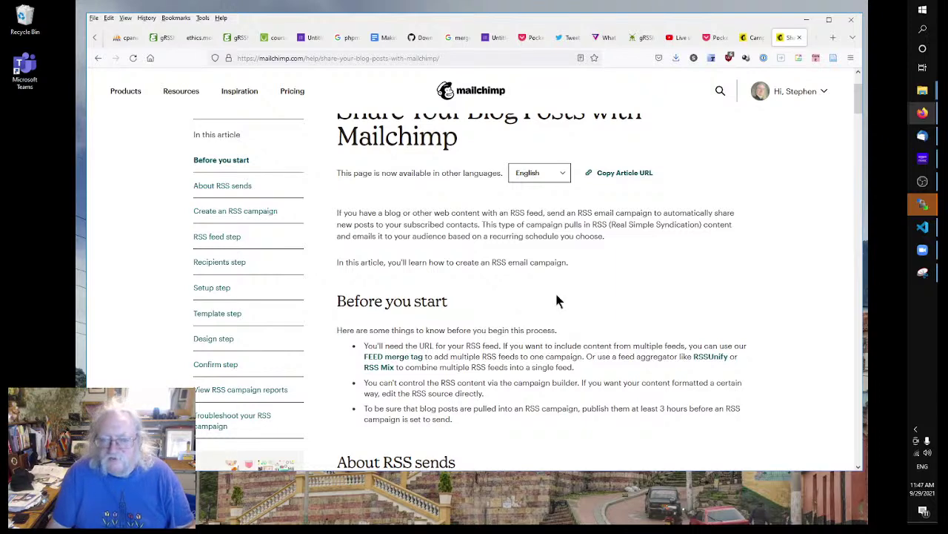
scroll(558, 300, down, 3)
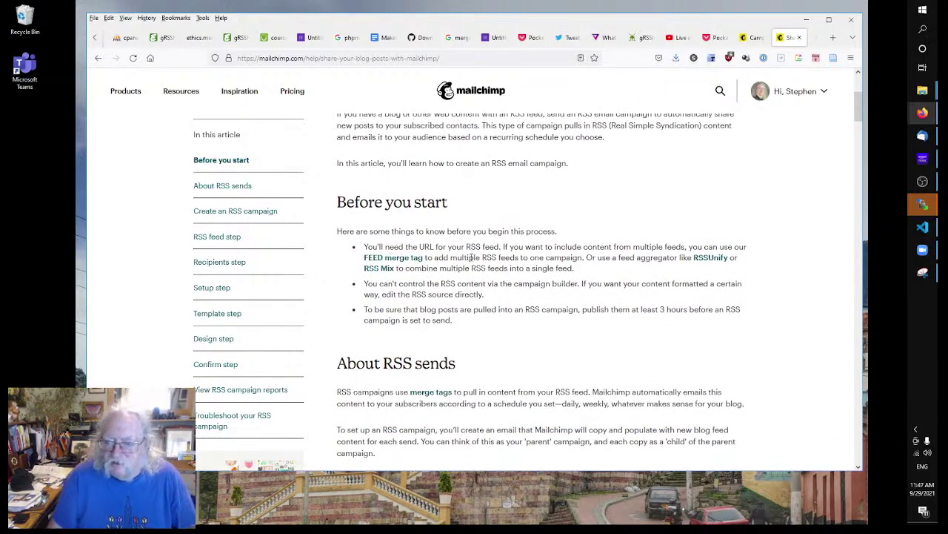
scroll(612, 282, down, 3)
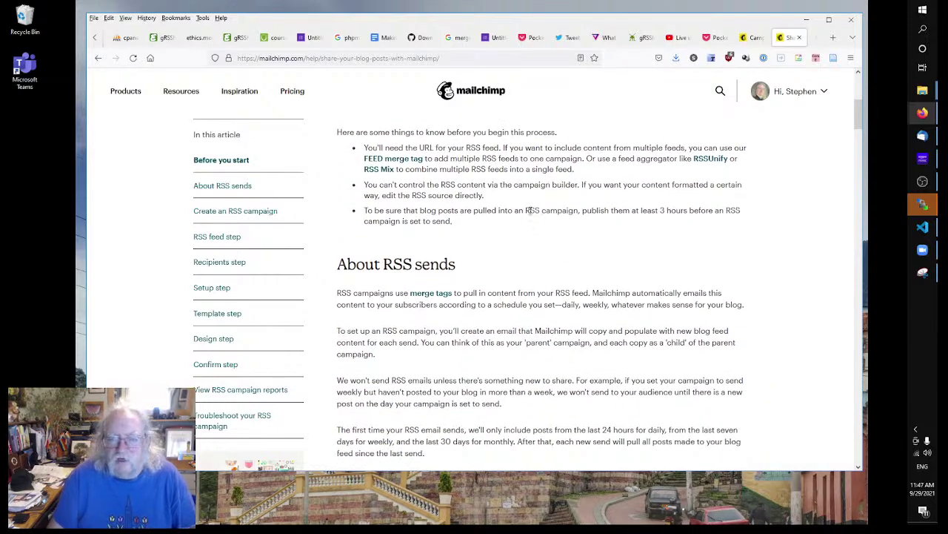
scroll(580, 261, down, 3)
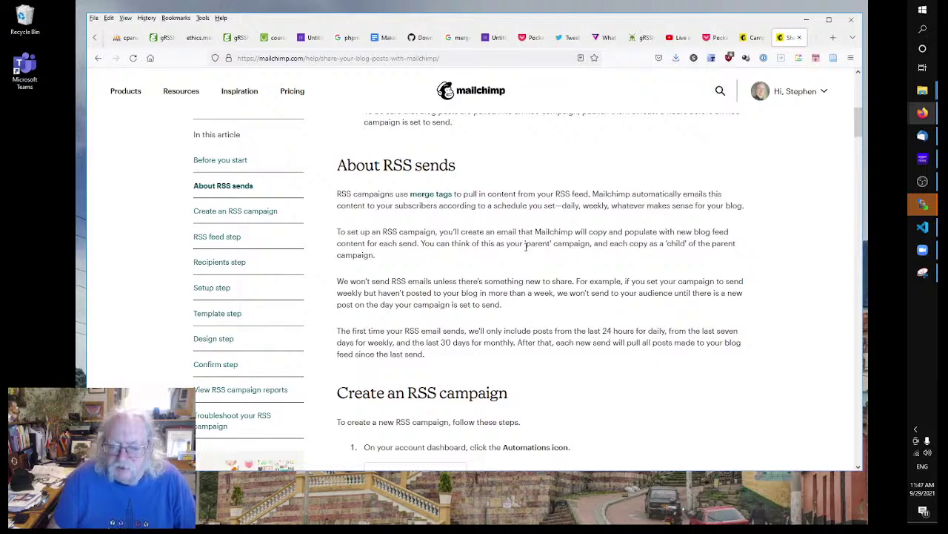
scroll(527, 247, down, 6)
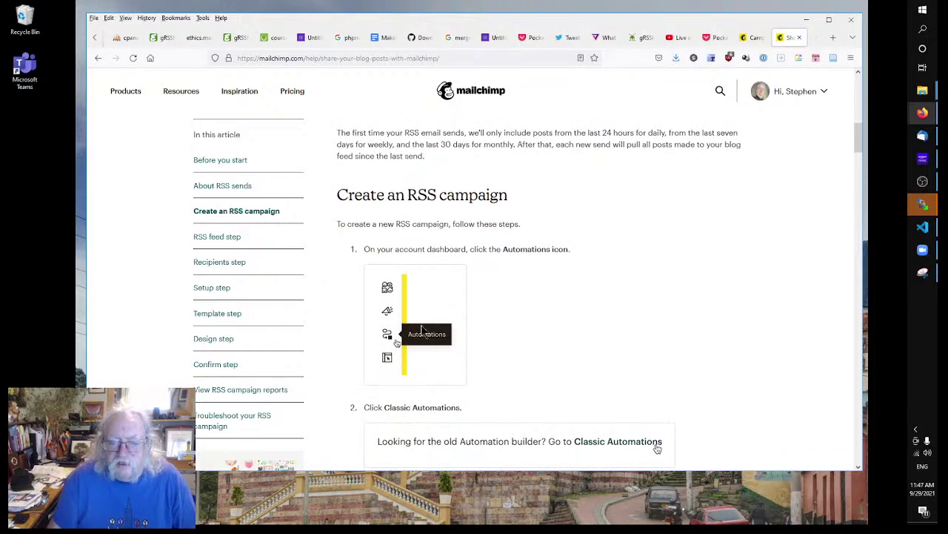
click(750, 38)
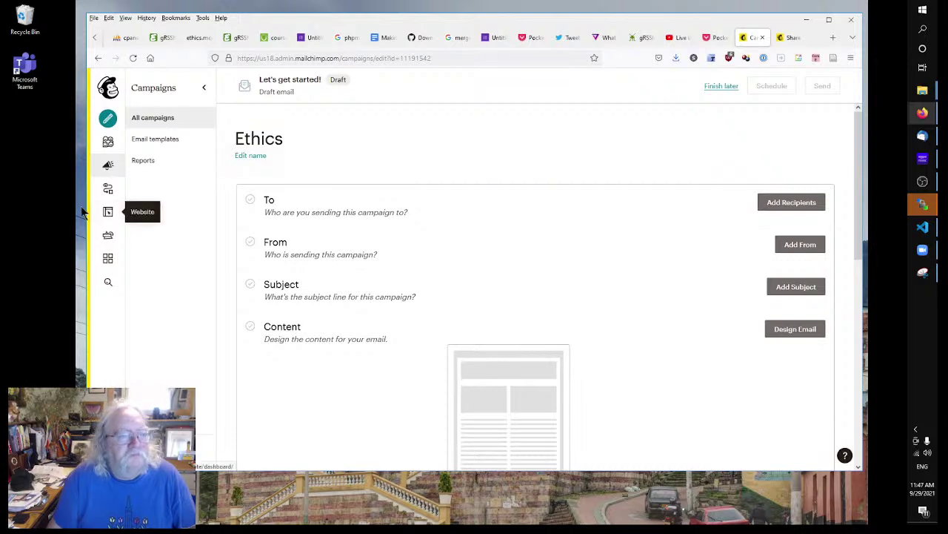
- Open Customer Journeys under Automations and read further down the RSS help article
click(108, 188)
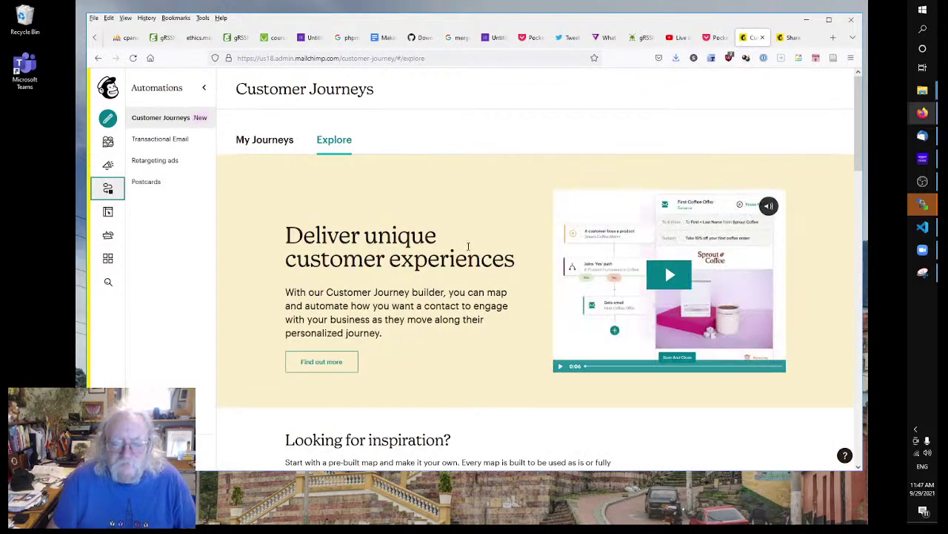
scroll(468, 248, down, 3)
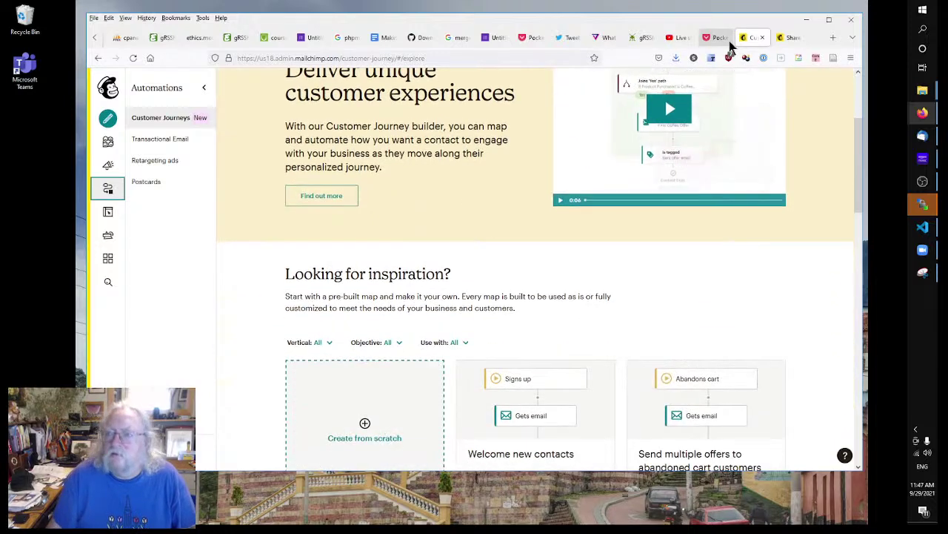
click(793, 37)
scroll(623, 272, down, 3)
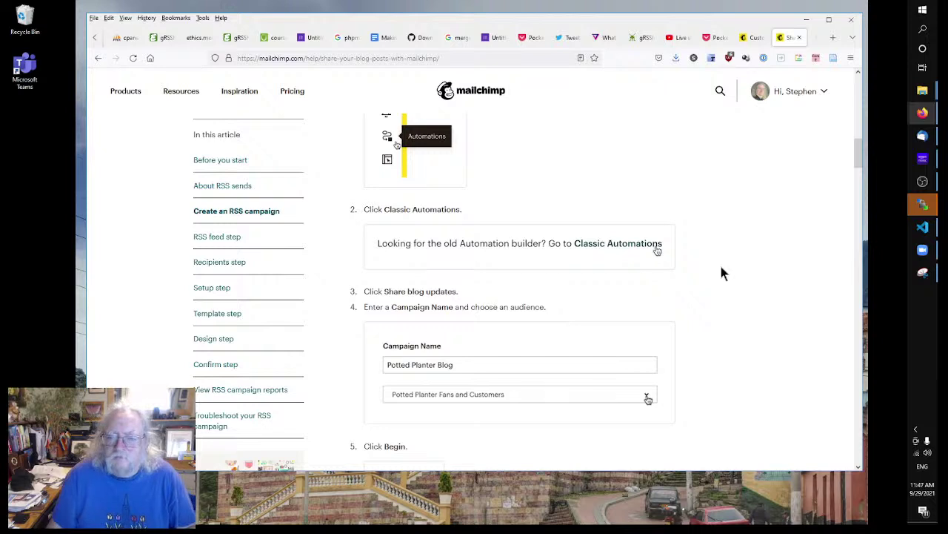
scroll(723, 272, down, 1)
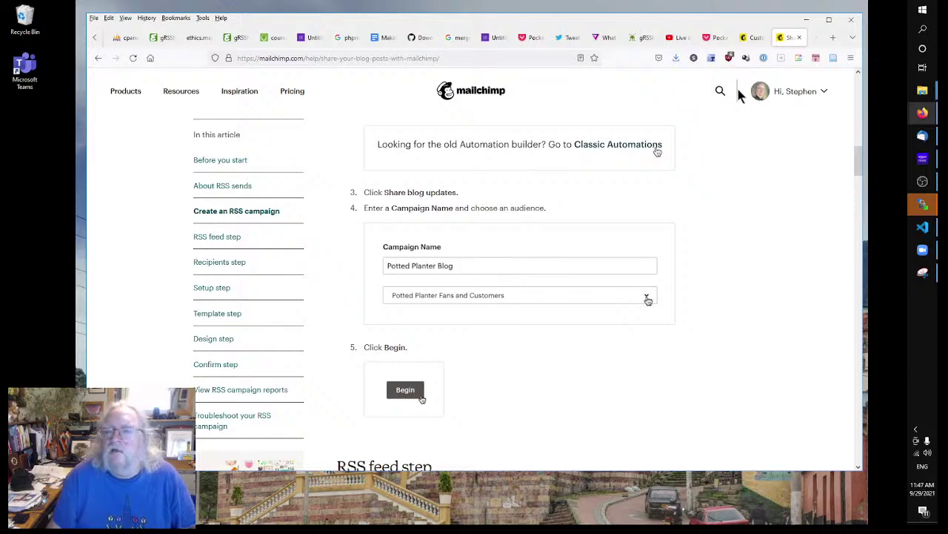
- Browse the pre-built journey templates such as Welcome new contacts and Recover abandoned carts
click(747, 37)
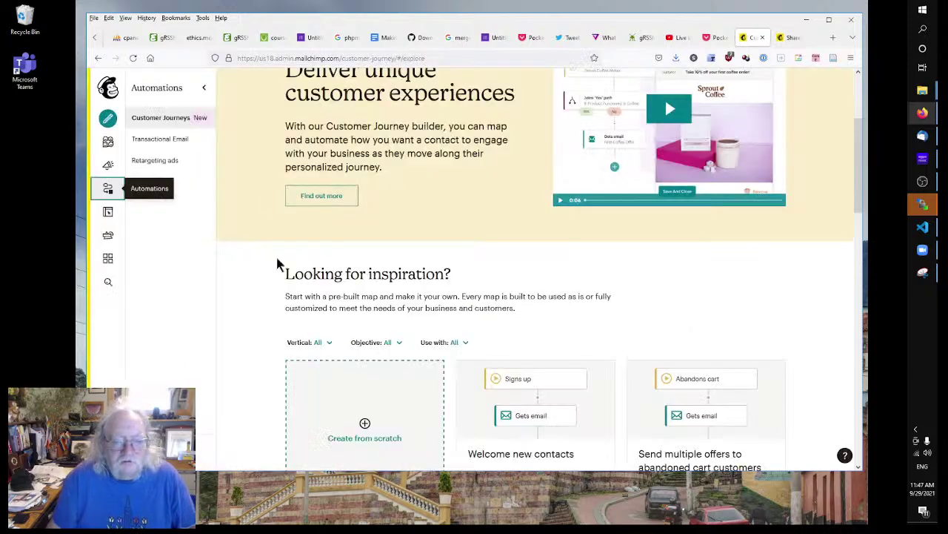
scroll(491, 272, down, 1)
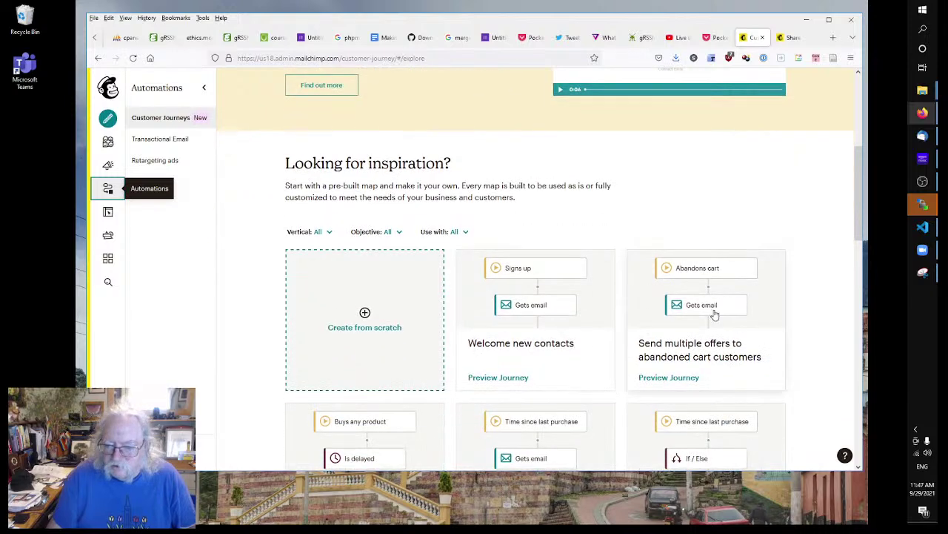
scroll(726, 318, down, 3)
scroll(737, 320, up, 5)
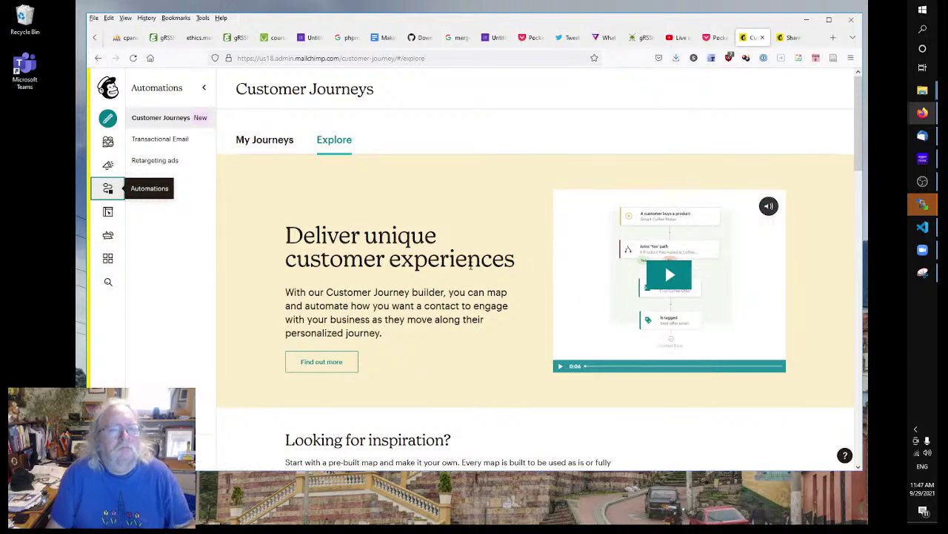
scroll(473, 271, down, 2)
scroll(472, 271, down, 11)
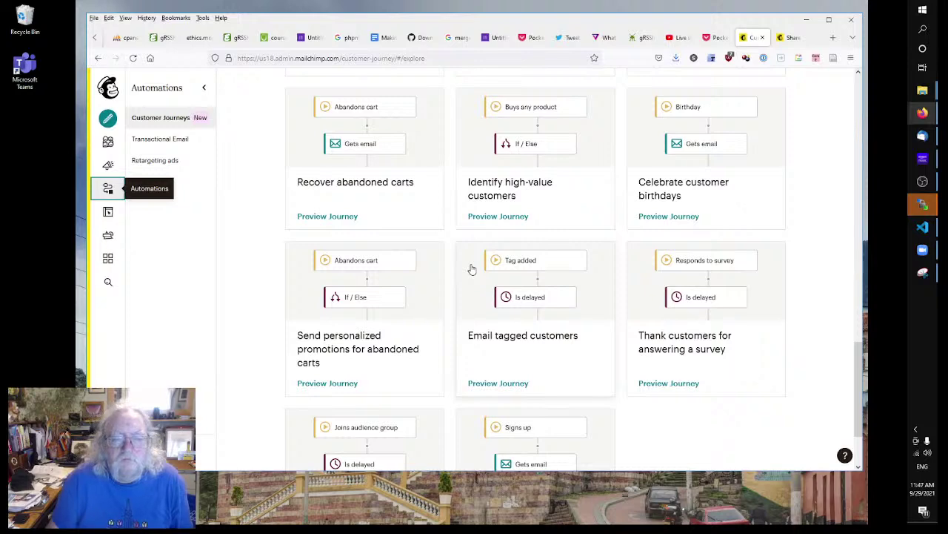
scroll(472, 269, down, 2)
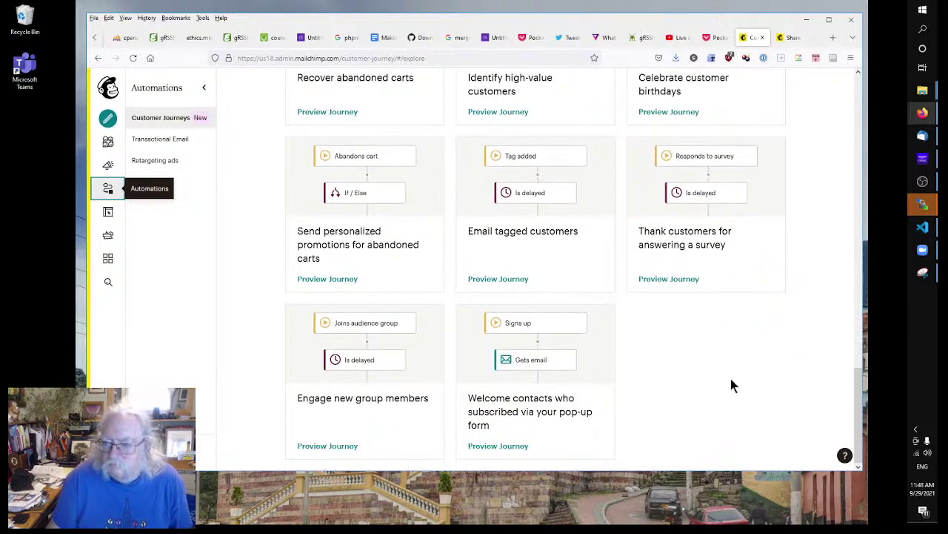
scroll(689, 366, up, 2)
scroll(799, 340, up, 3)
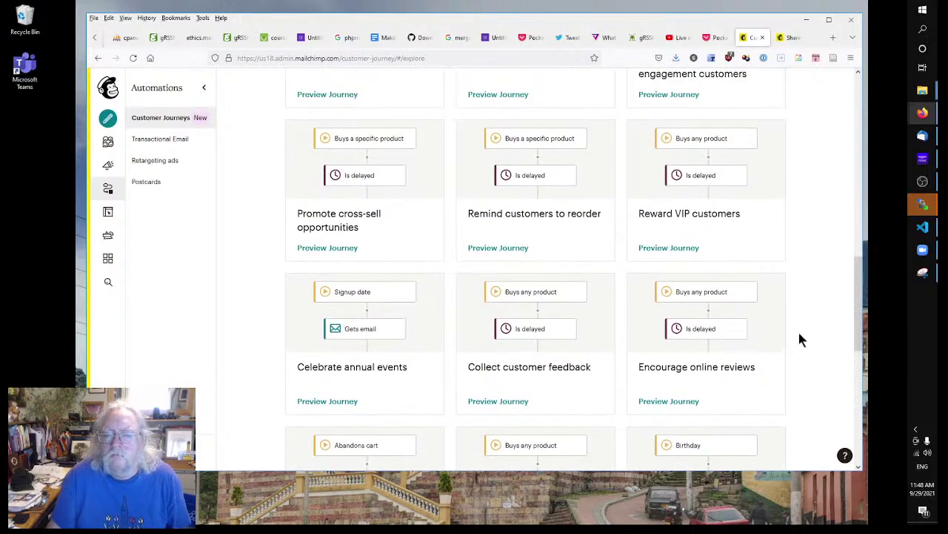
scroll(800, 340, up, 1)
scroll(800, 340, up, 1)
scroll(801, 339, up, 6)
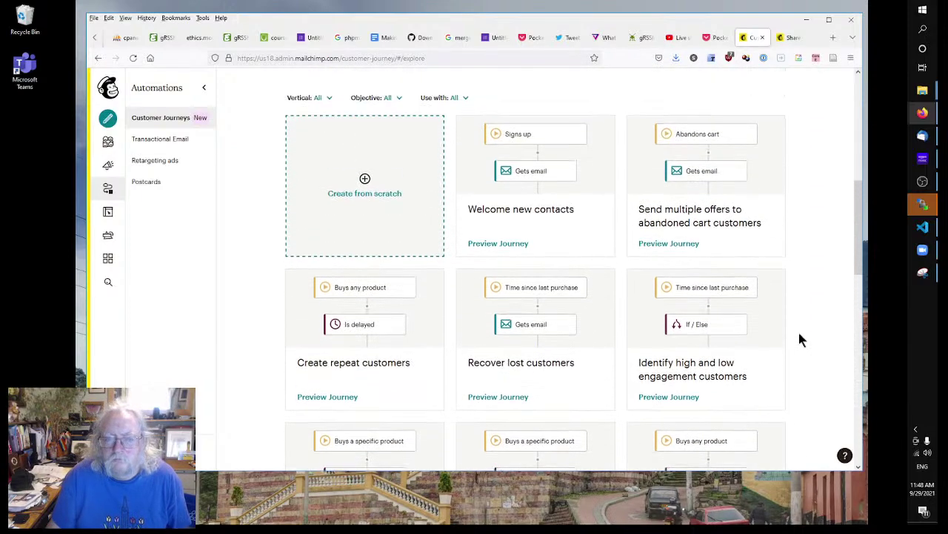
scroll(795, 338, up, 1)
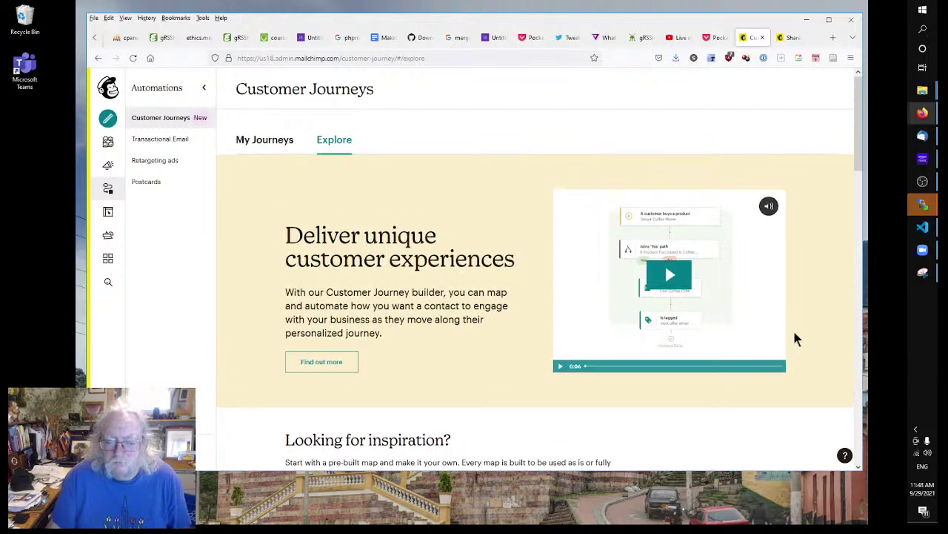
- Check that My Journeys is empty, then return to the help article's Create an RSS campaign steps
click(261, 140)
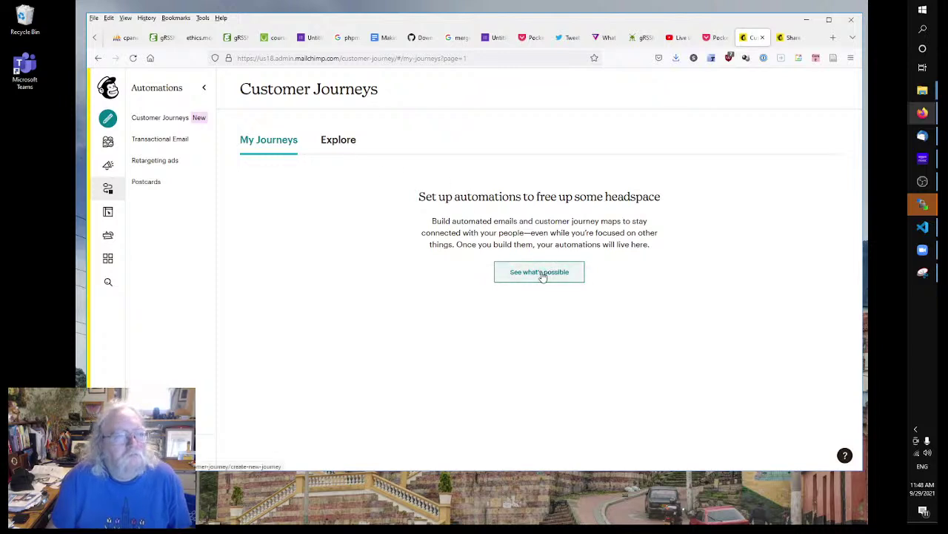
click(108, 190)
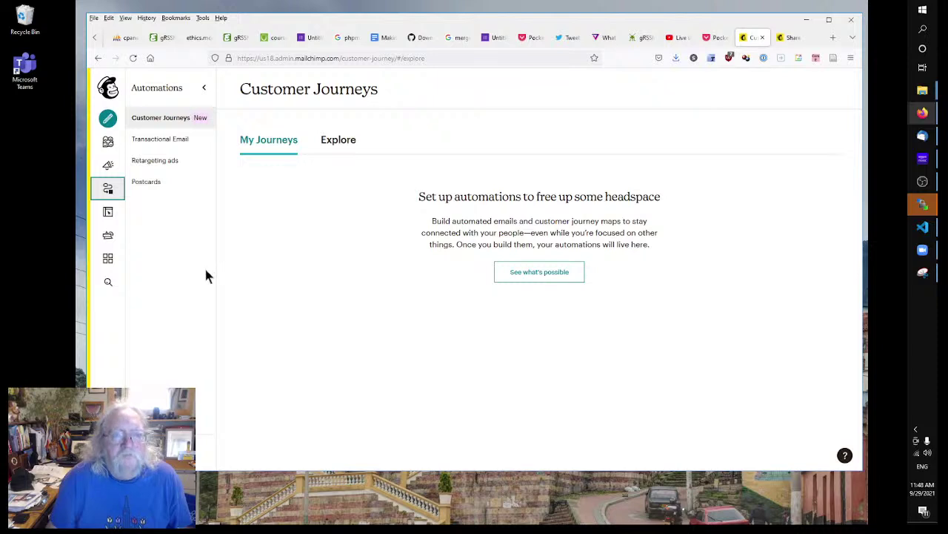
click(784, 38)
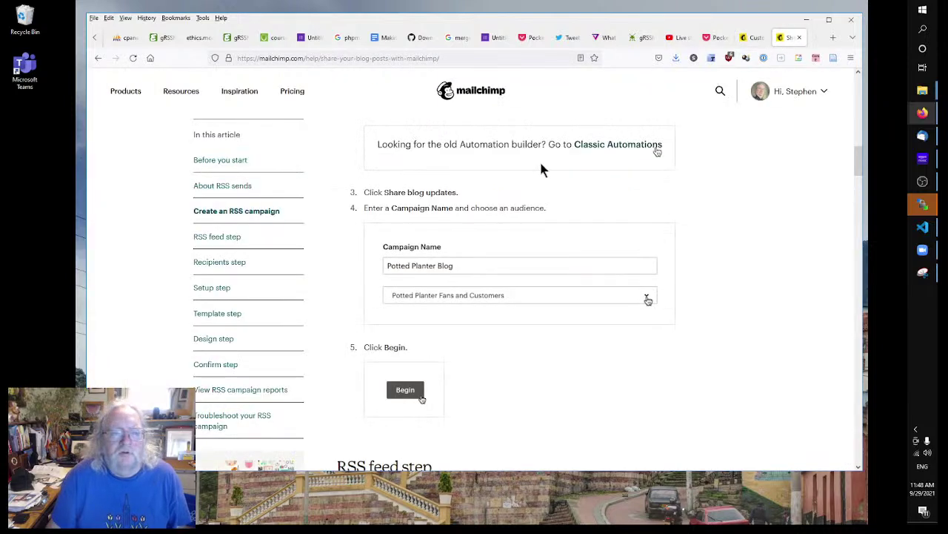
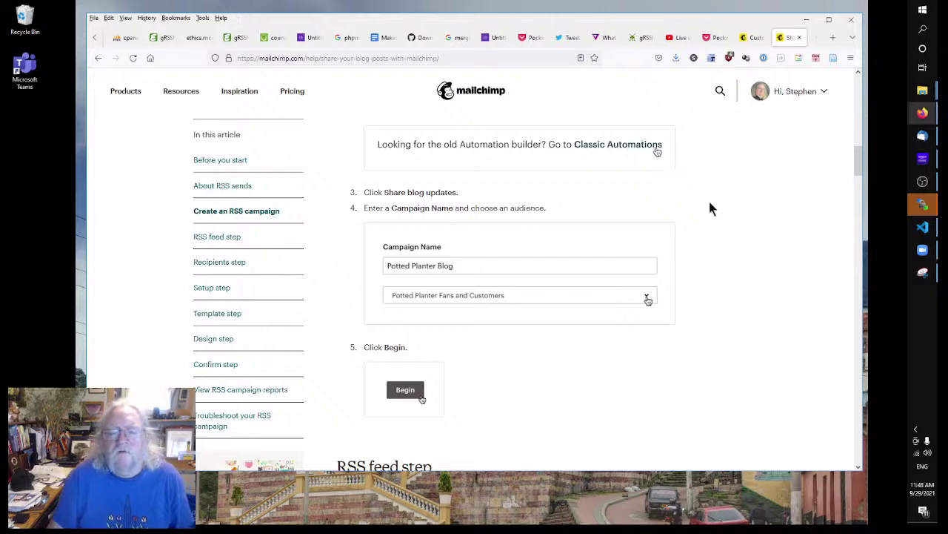
- Switch from the RSS help article tab back to Mailchimp's Customer Journeys page
click(752, 41)
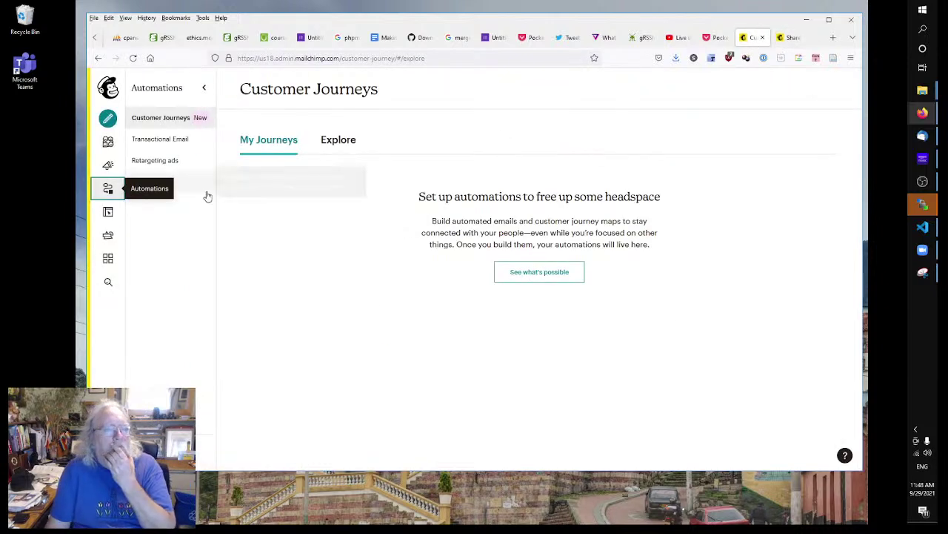
- Look over the recurring postcard campaign page under Automations, then go back
click(156, 189)
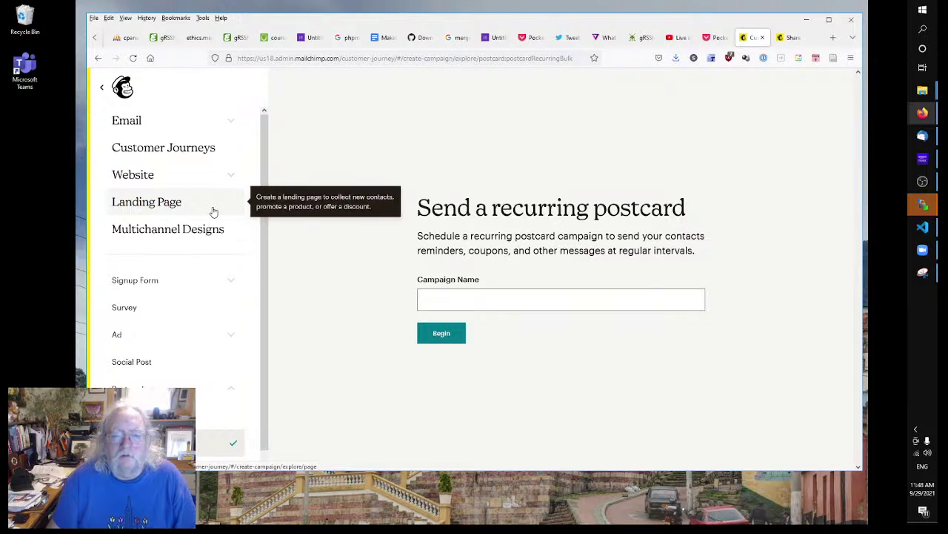
scroll(212, 209, down, 1)
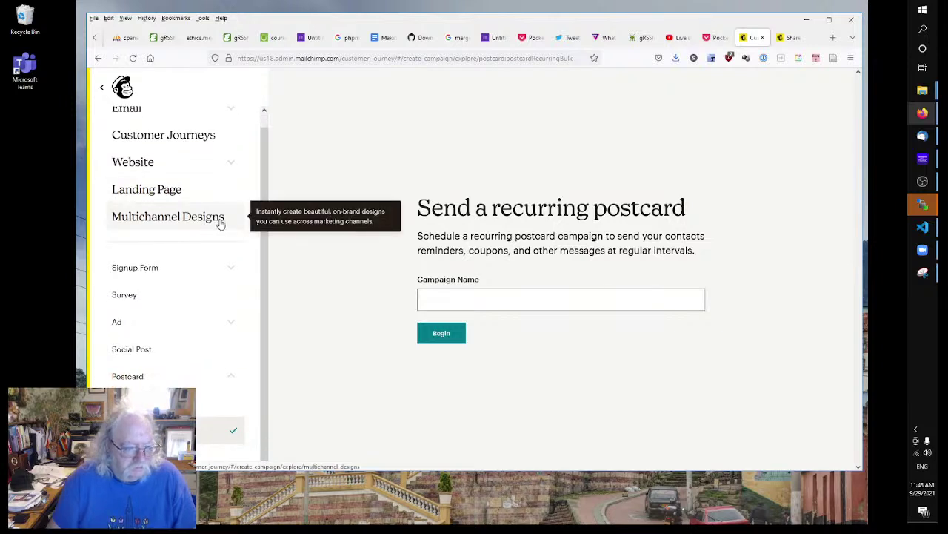
scroll(221, 422, up, 1)
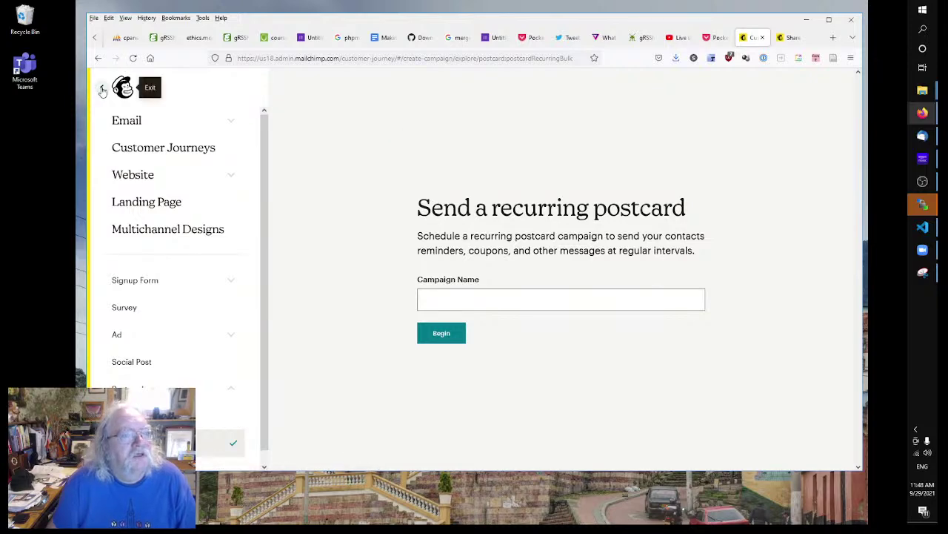
click(100, 60)
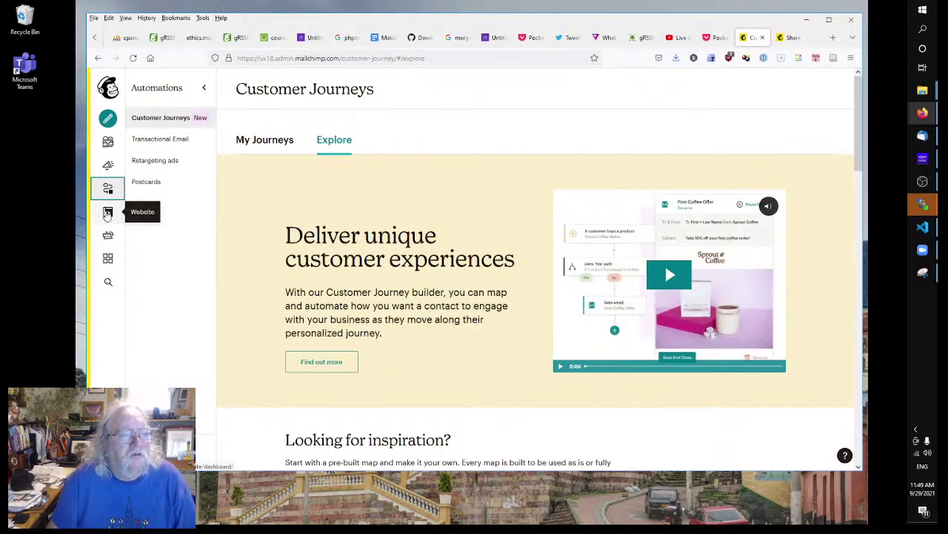
- Return to Customer Journeys and scroll through the Explore gallery of pre-built journey templates
click(108, 212)
click(108, 190)
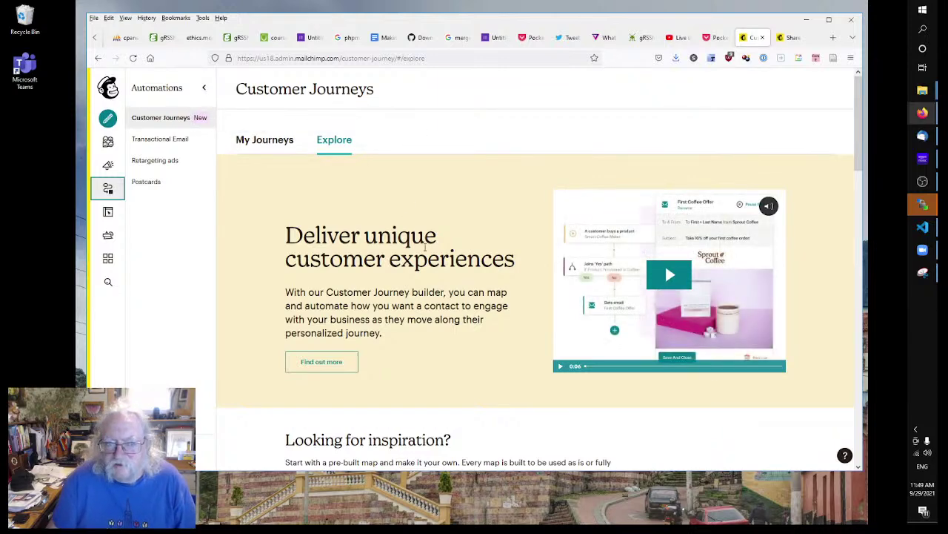
scroll(425, 246, down, 3)
scroll(425, 249, down, 1)
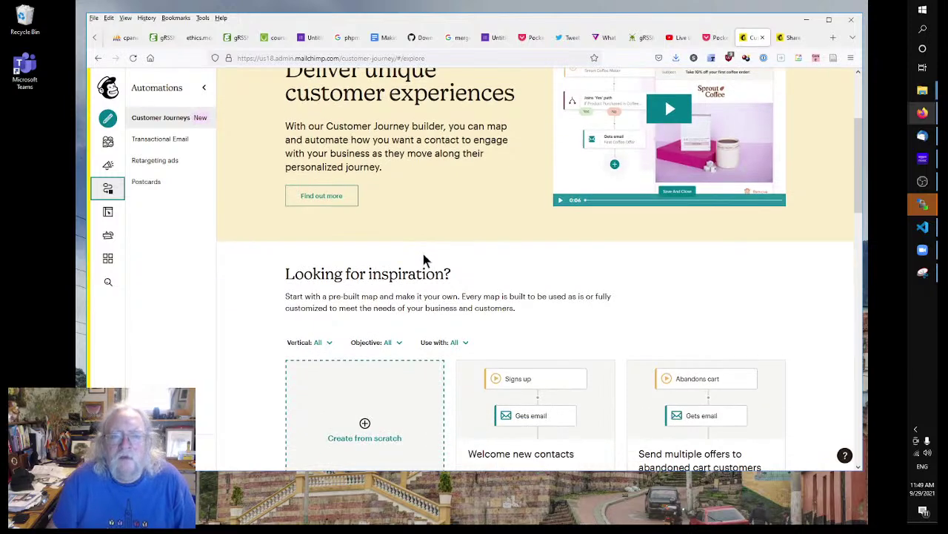
scroll(425, 252, up, 4)
scroll(385, 263, down, 1)
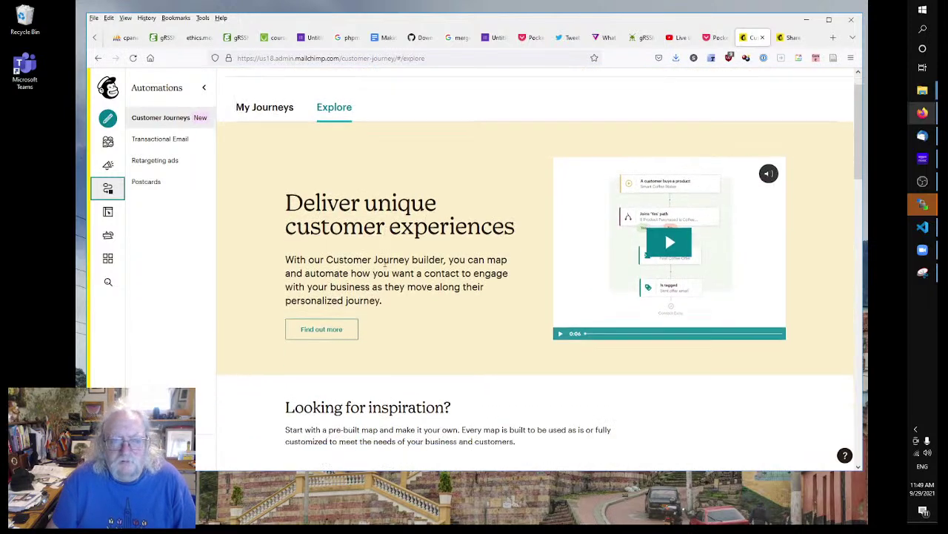
scroll(385, 263, down, 6)
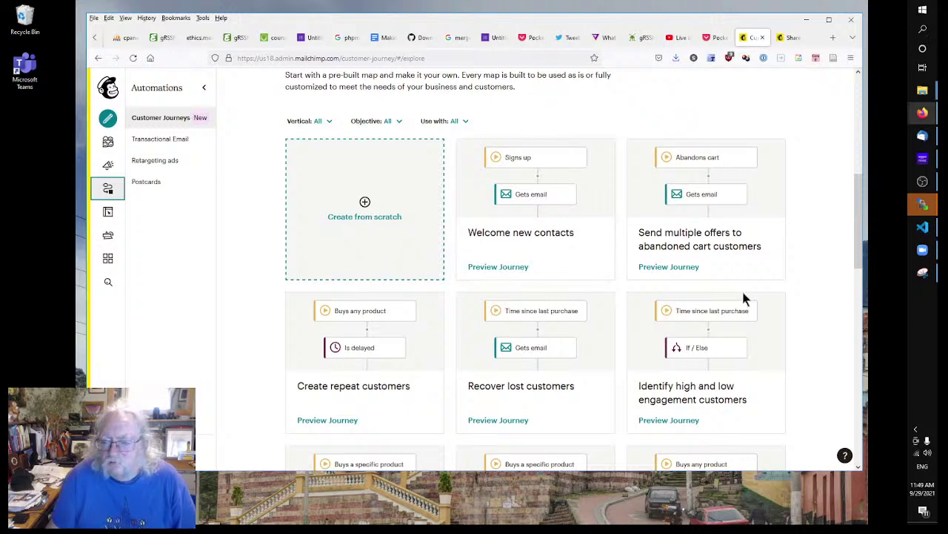
scroll(803, 305, down, 3)
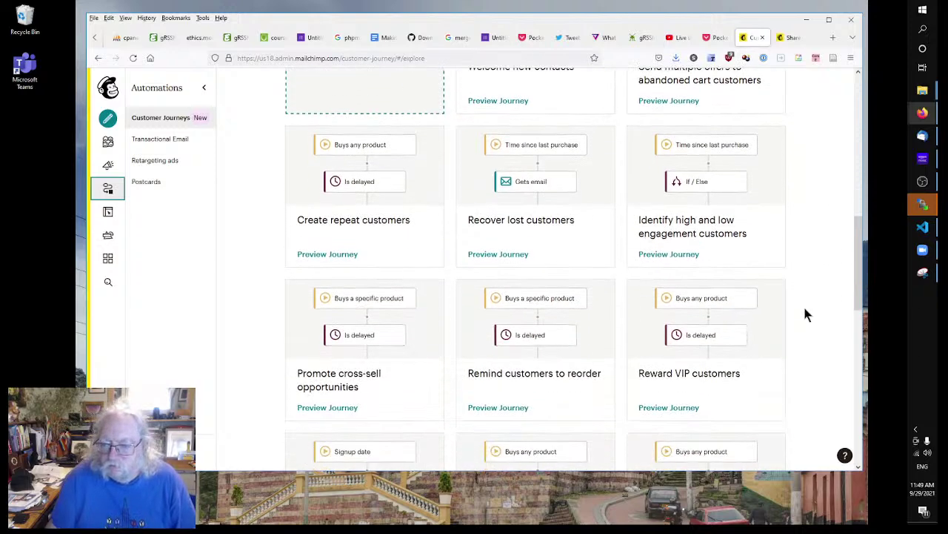
scroll(804, 315, down, 3)
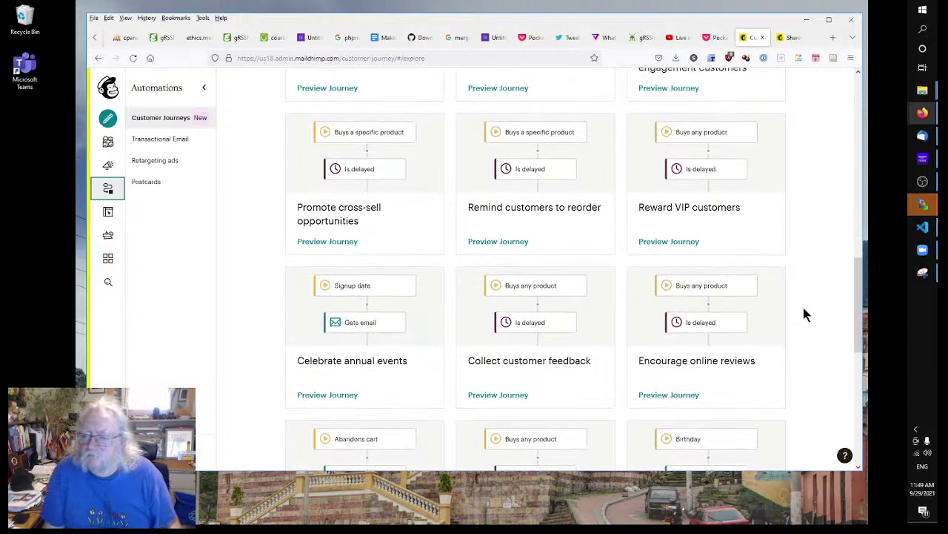
scroll(793, 315, down, 2)
scroll(793, 312, down, 5)
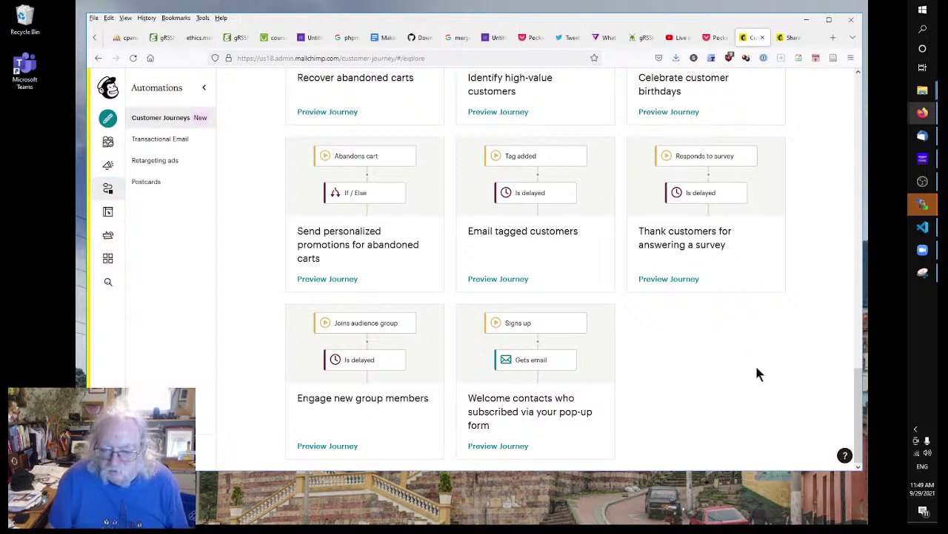
- Open the help panel, then use the browser's page history to reach the Campaigns page
click(845, 456)
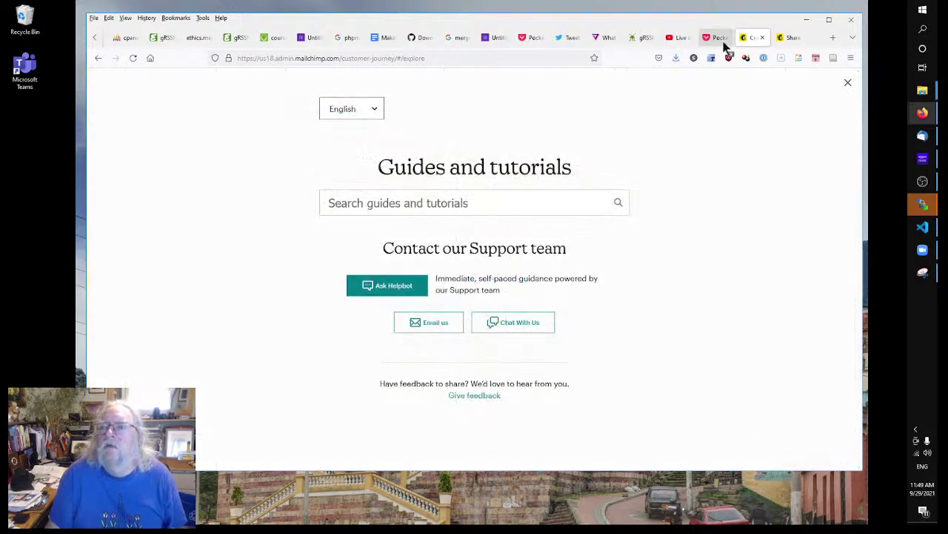
click(787, 40)
click(757, 39)
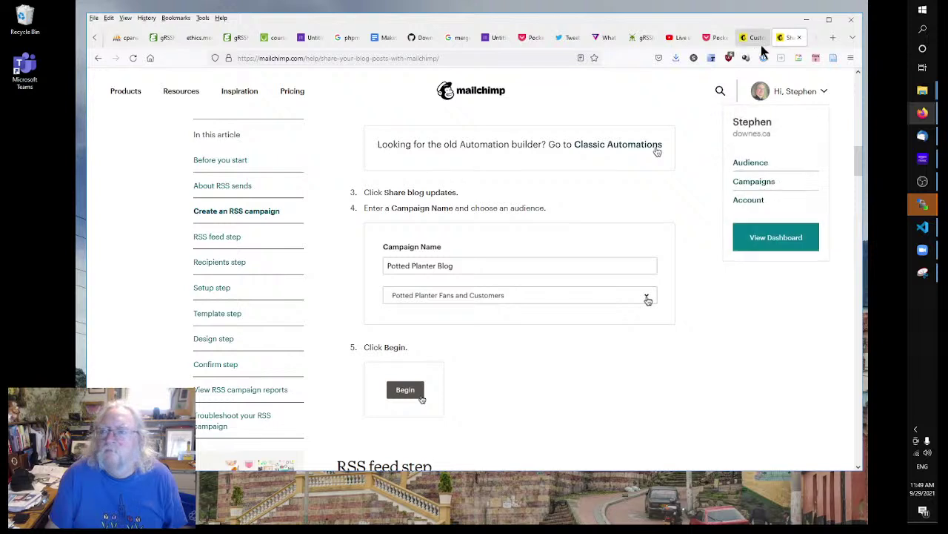
click(98, 58)
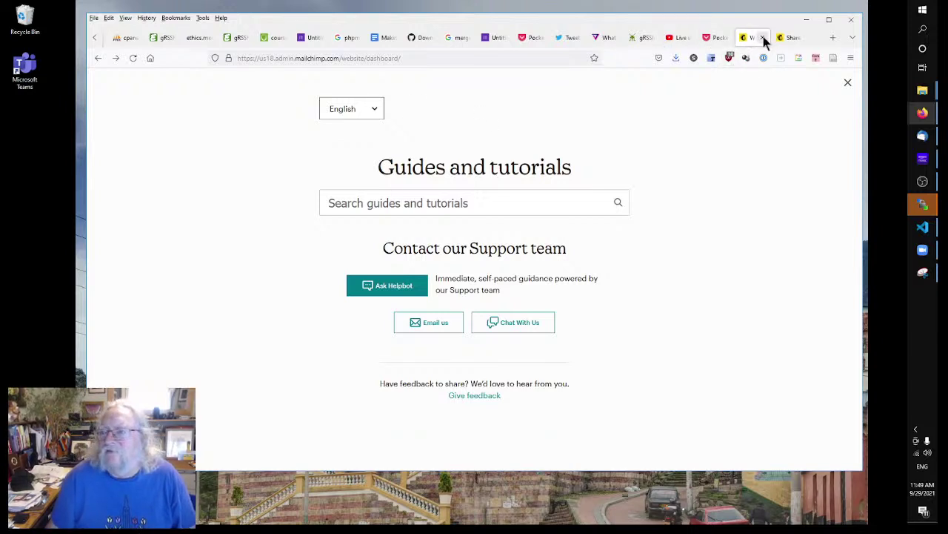
right_click(99, 66)
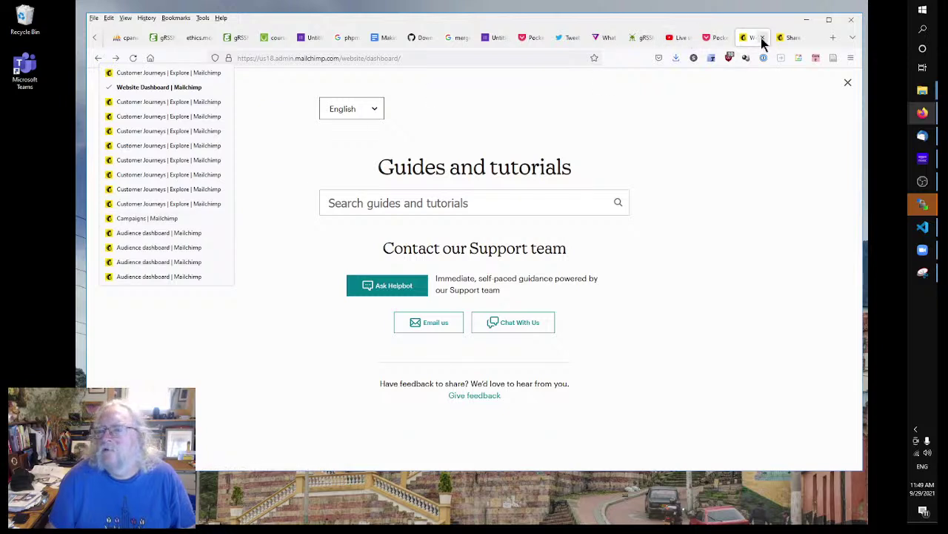
click(275, 168)
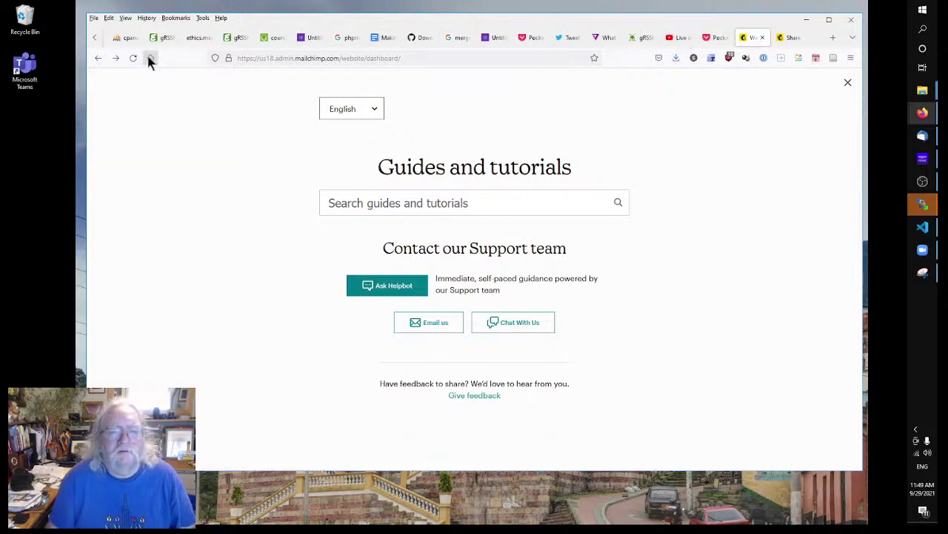
right_click(98, 58)
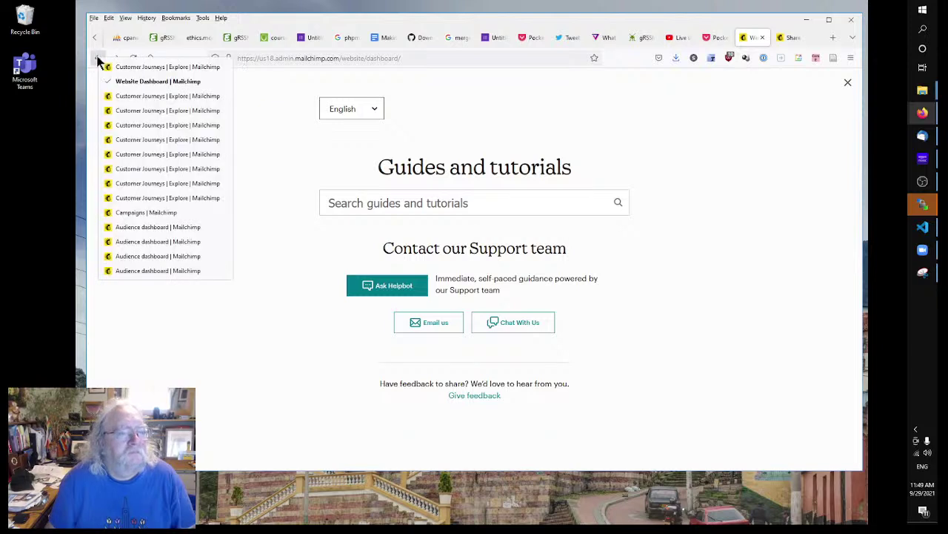
click(148, 212)
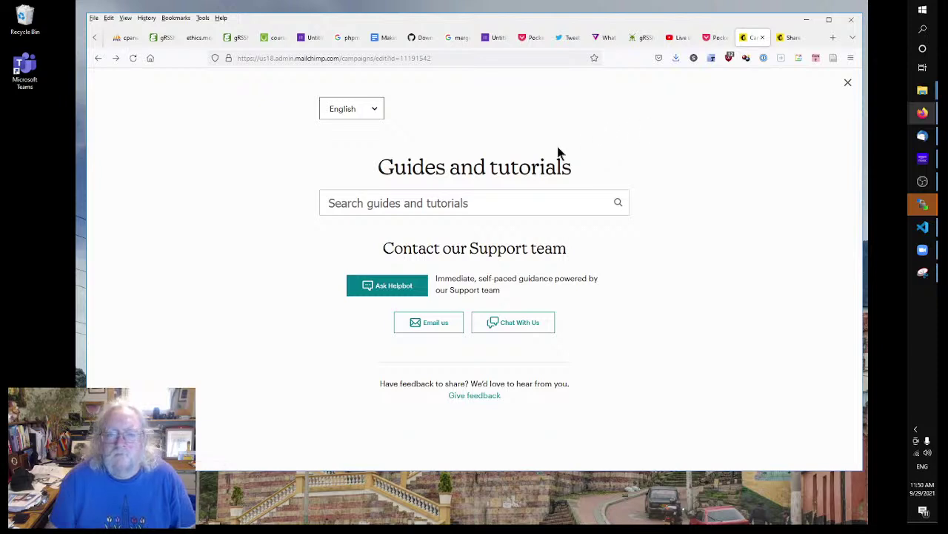
- Search the help guides for 'RSS' and scroll through the results
click(400, 198)
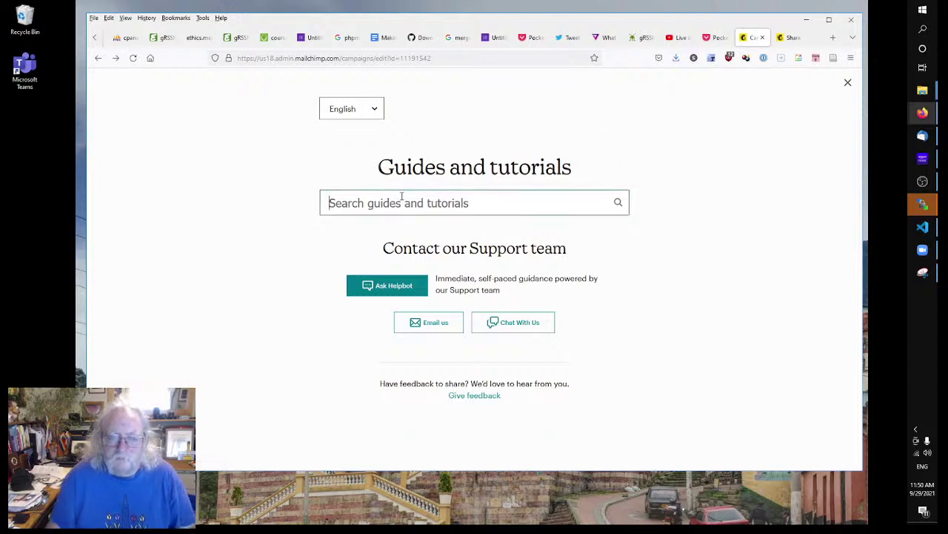
text(RSS)
key(Return)
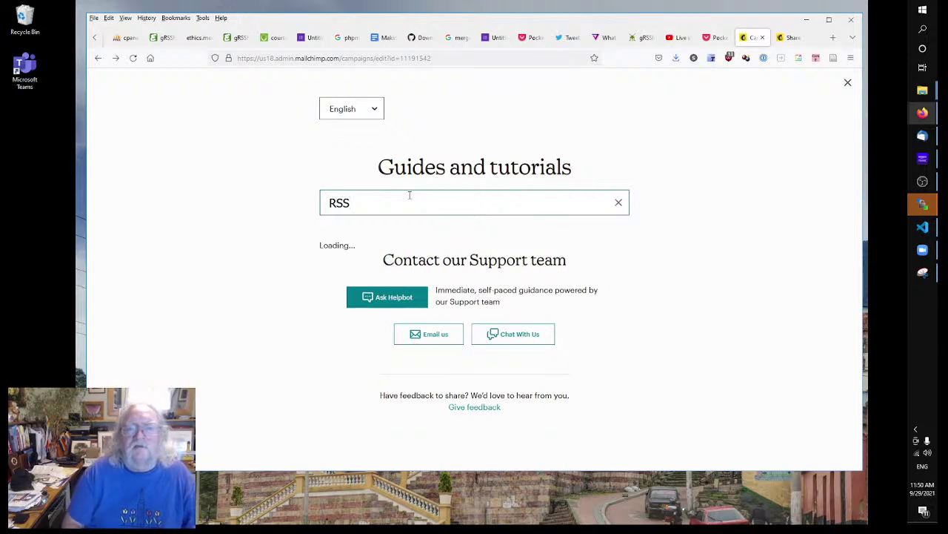
scroll(660, 289, down, 3)
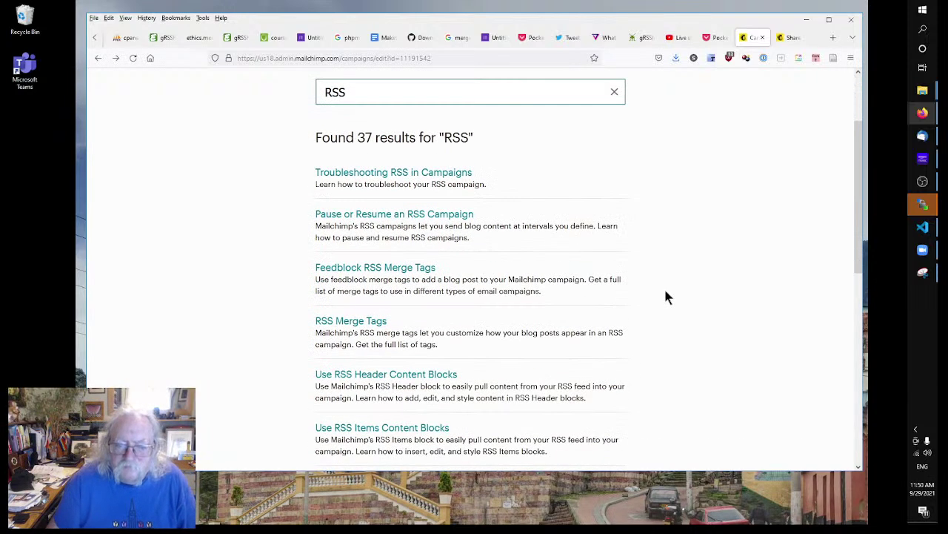
scroll(705, 282, down, 3)
scroll(706, 283, down, 3)
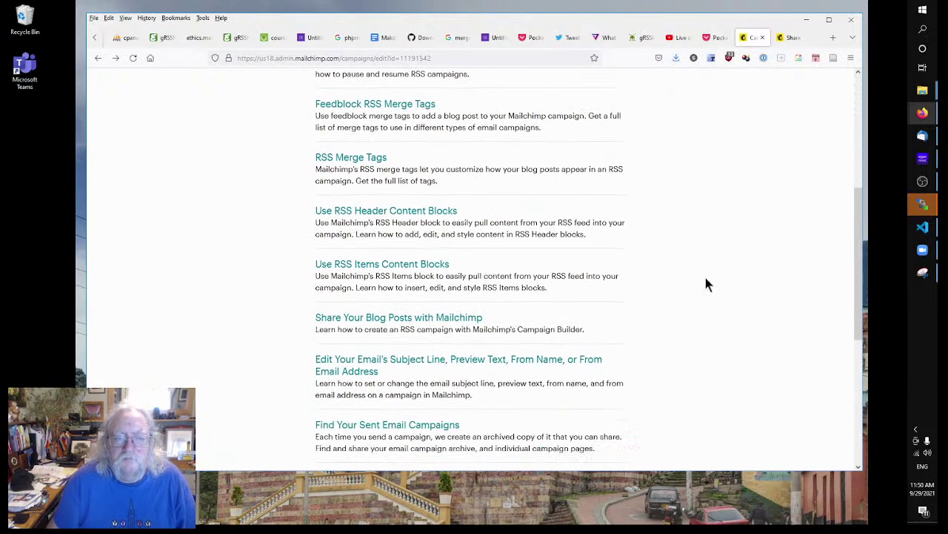
scroll(706, 282, down, 4)
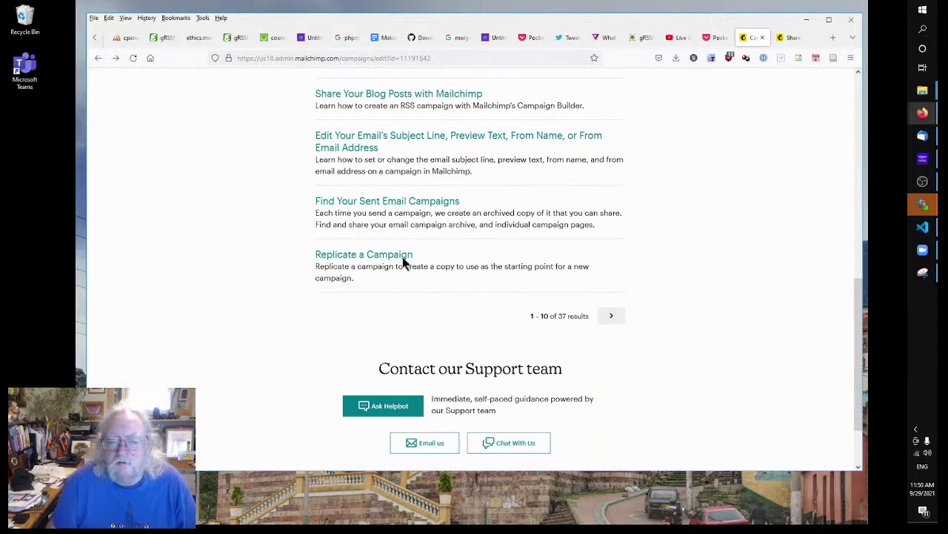
- Read the Replicate a Campaign article, then return to the Share Your Blog Posts article
click(372, 256)
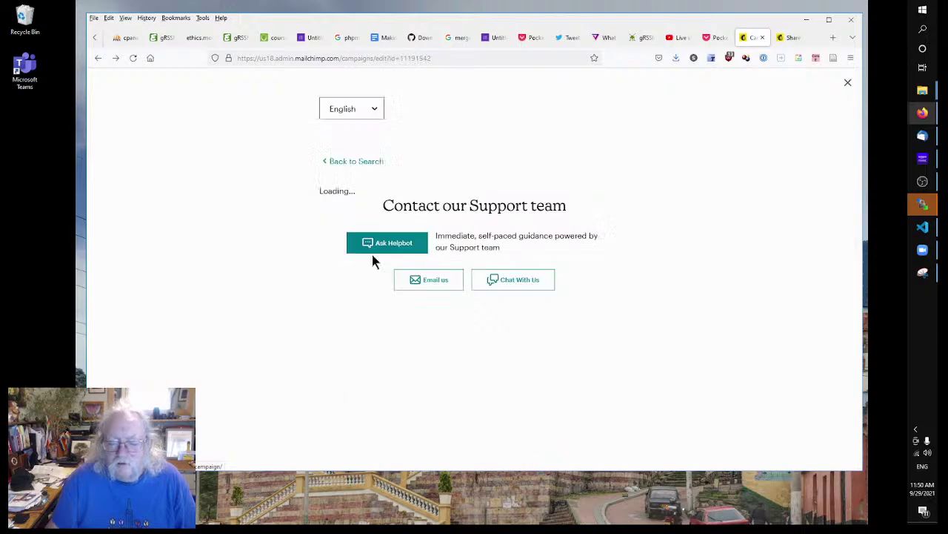
scroll(690, 286, down, 5)
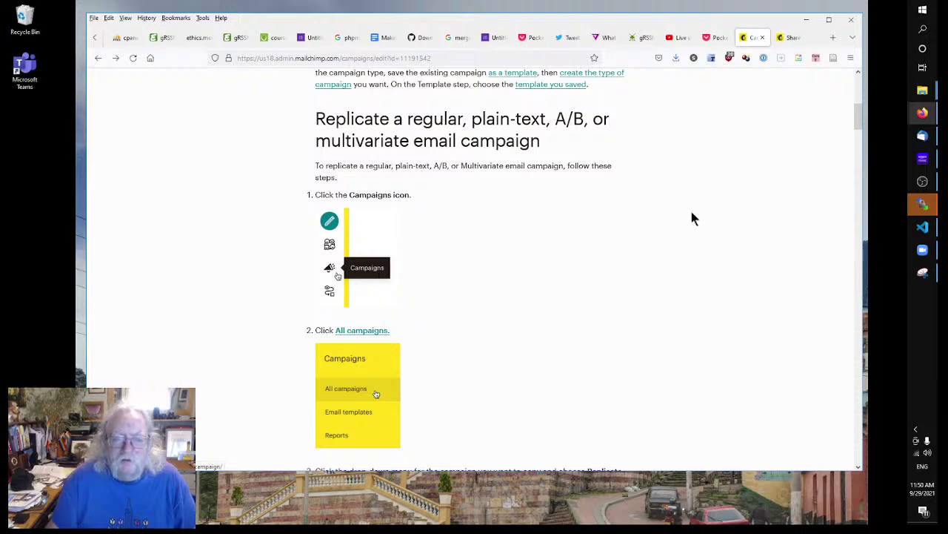
click(787, 41)
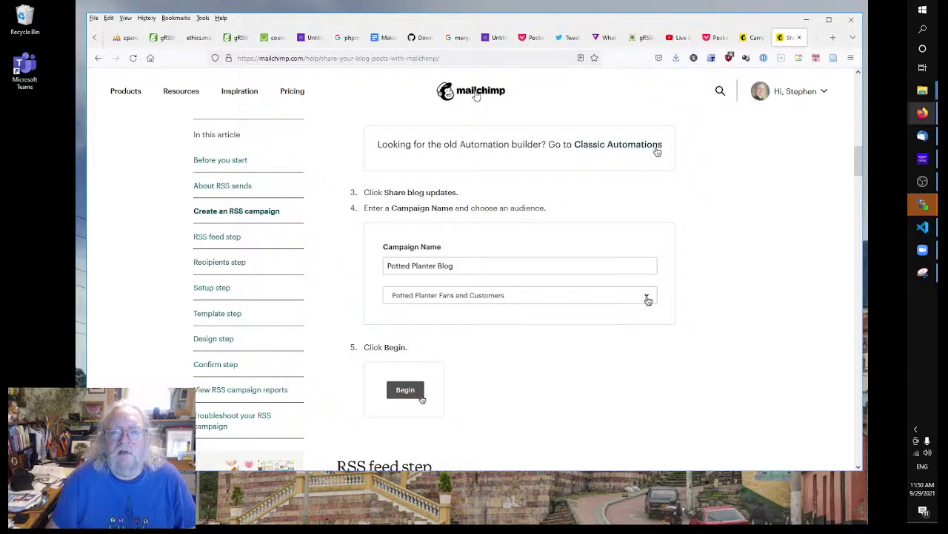
- Go to the Mailchimp home page and glance at the Inspiration listing
click(447, 90)
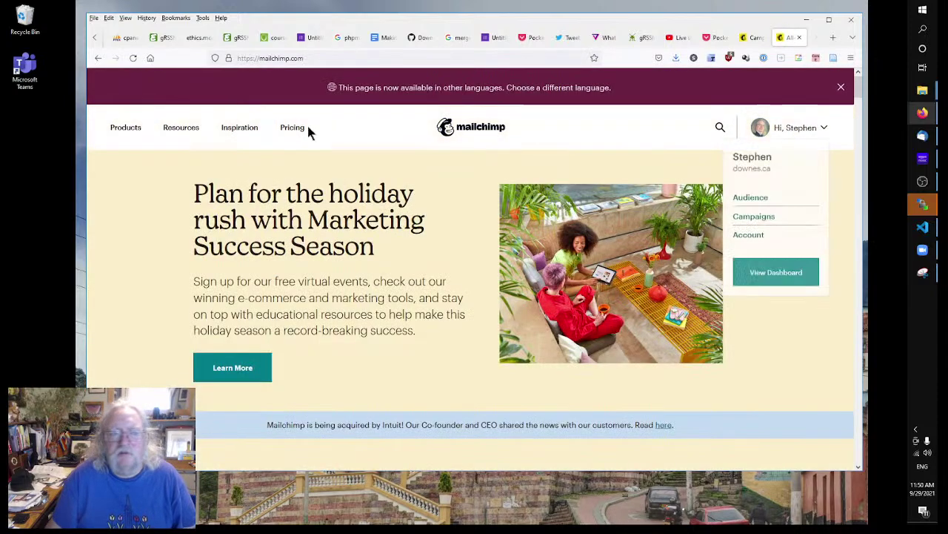
click(239, 127)
mouse_move(318, 212)
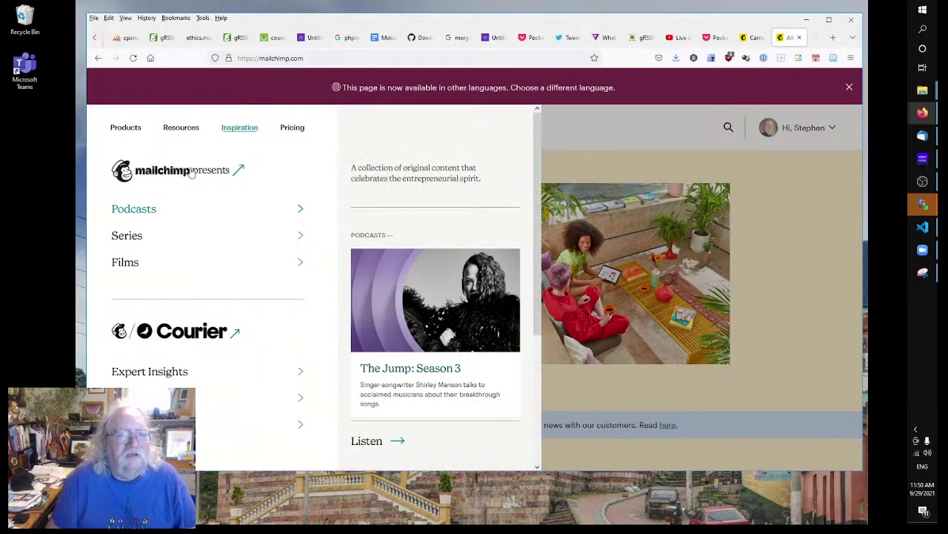
click(667, 192)
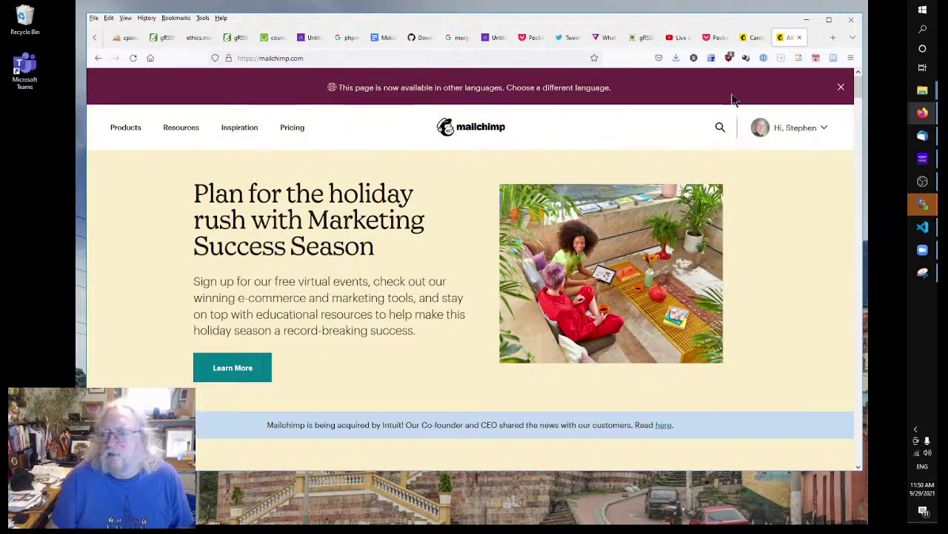
mouse_move(790, 128)
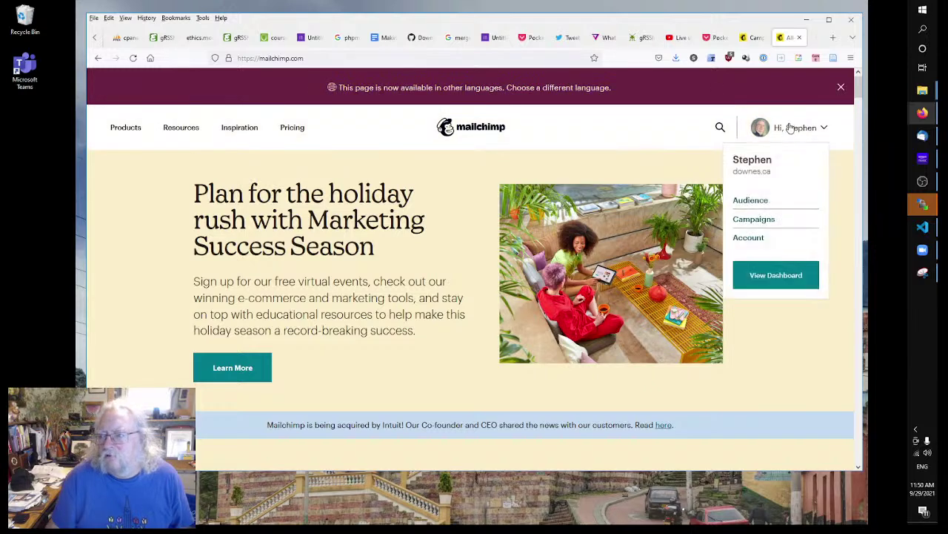
- Go to the full Campaigns list, scroll to the Ethics draft and open it
click(752, 220)
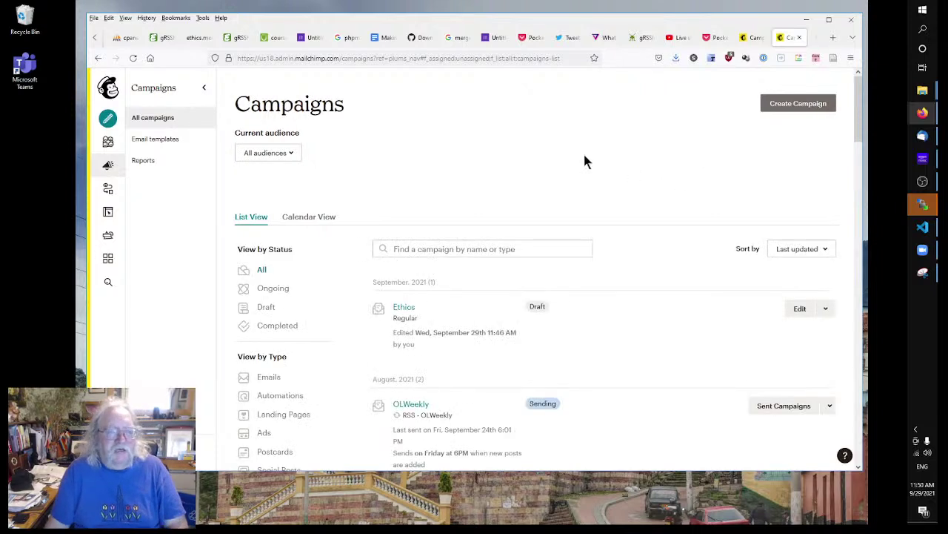
click(109, 166)
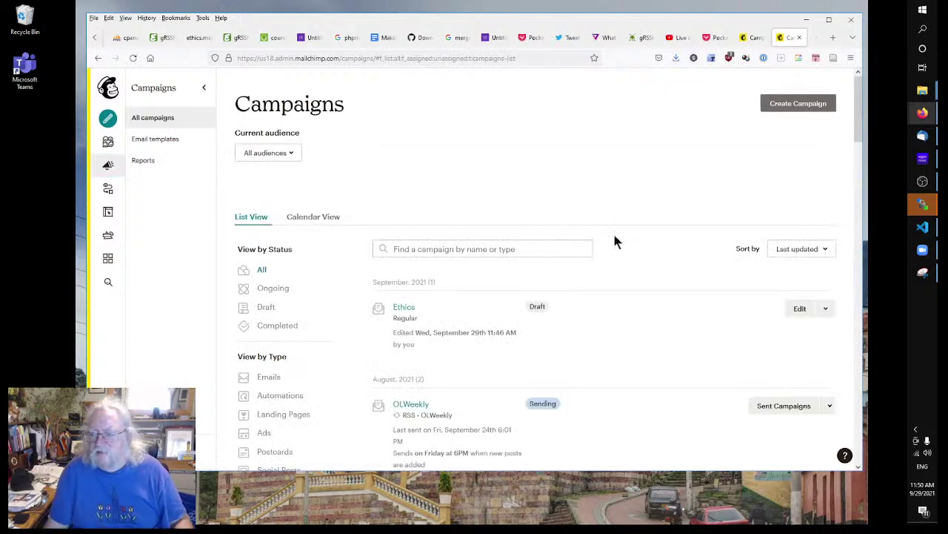
scroll(534, 256, down, 2)
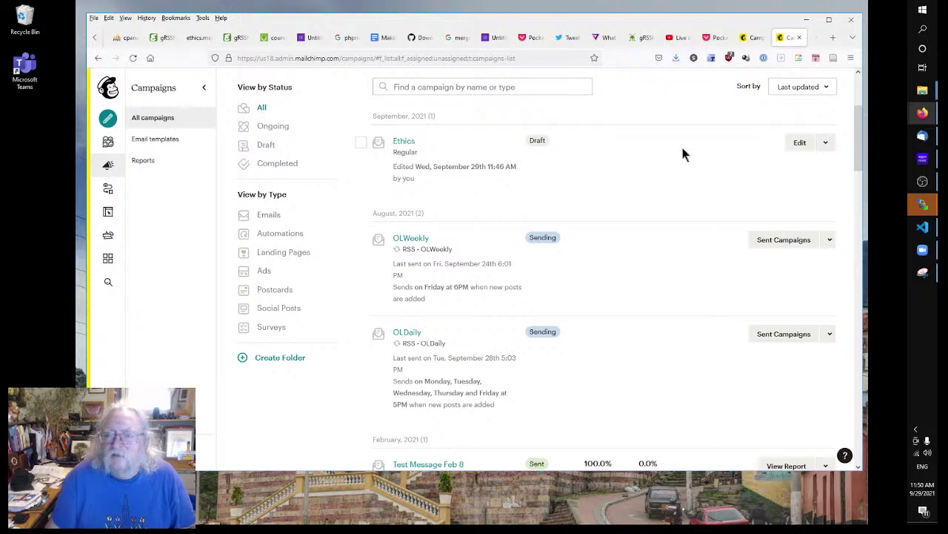
click(827, 144)
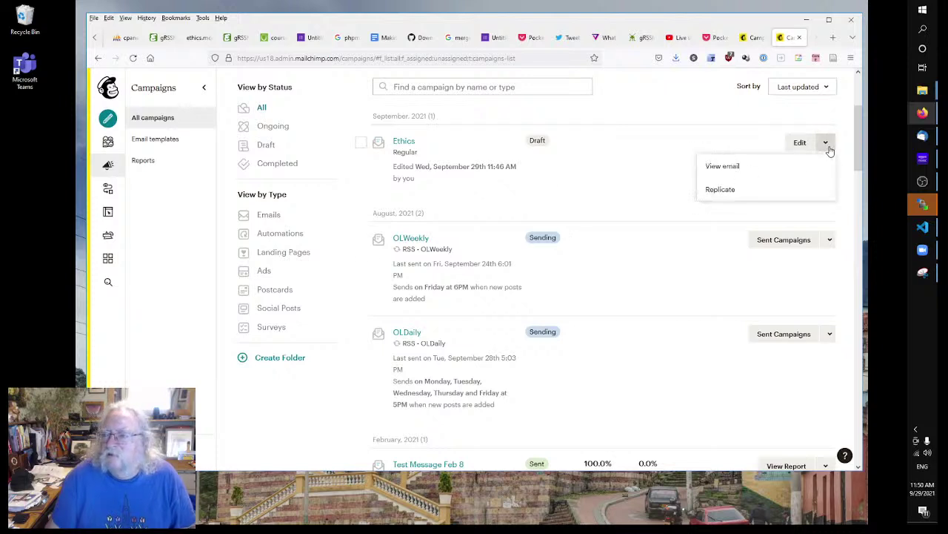
click(701, 146)
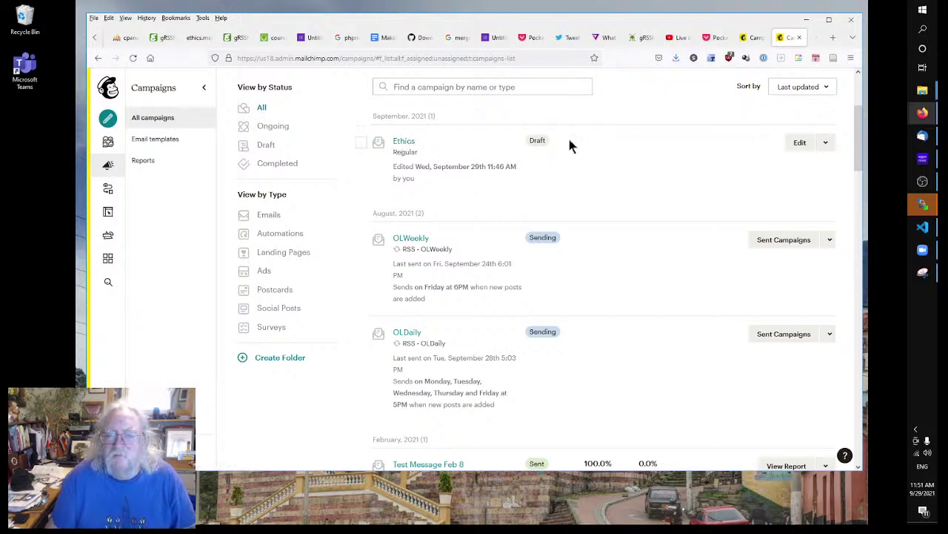
click(397, 141)
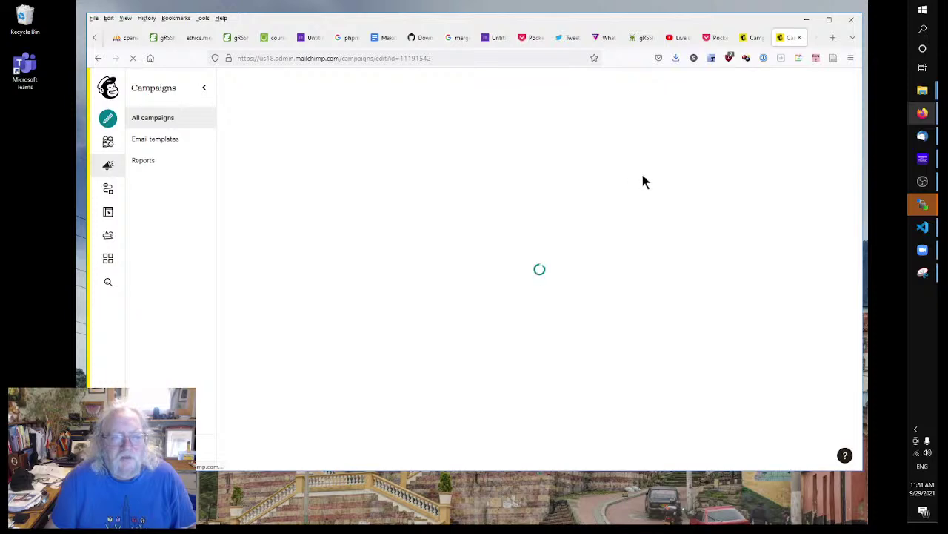
- Scroll through the Ethics draft editor without changes, then go back to the Campaigns list
scroll(633, 193, down, 6)
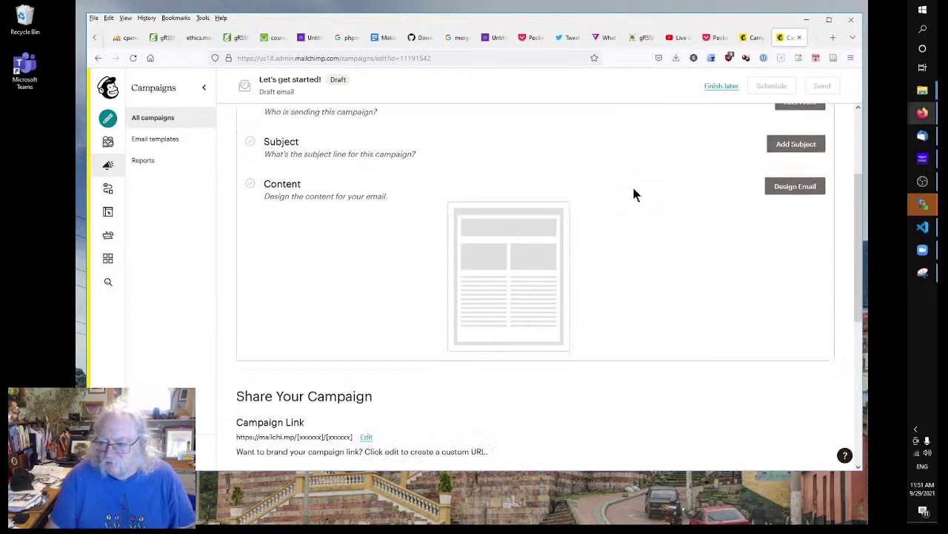
scroll(630, 187, down, 1)
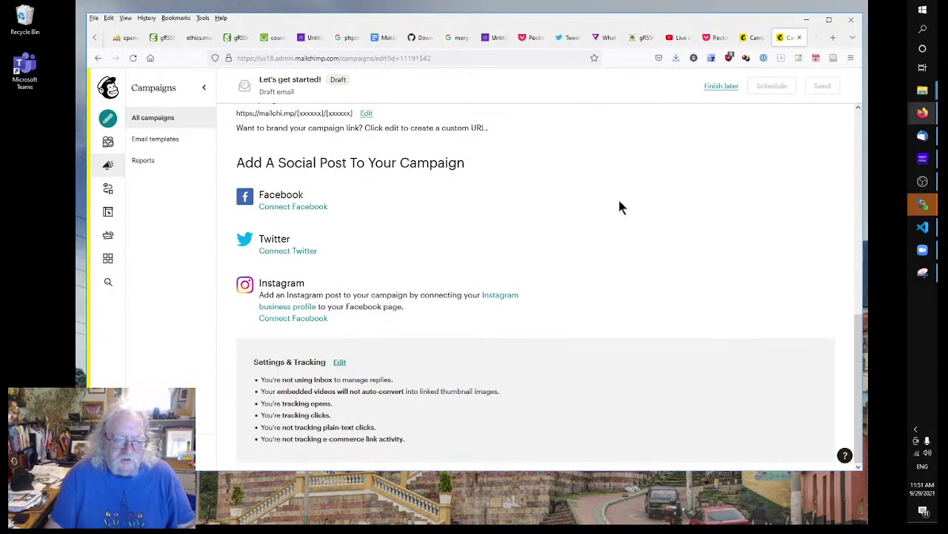
scroll(611, 213, up, 8)
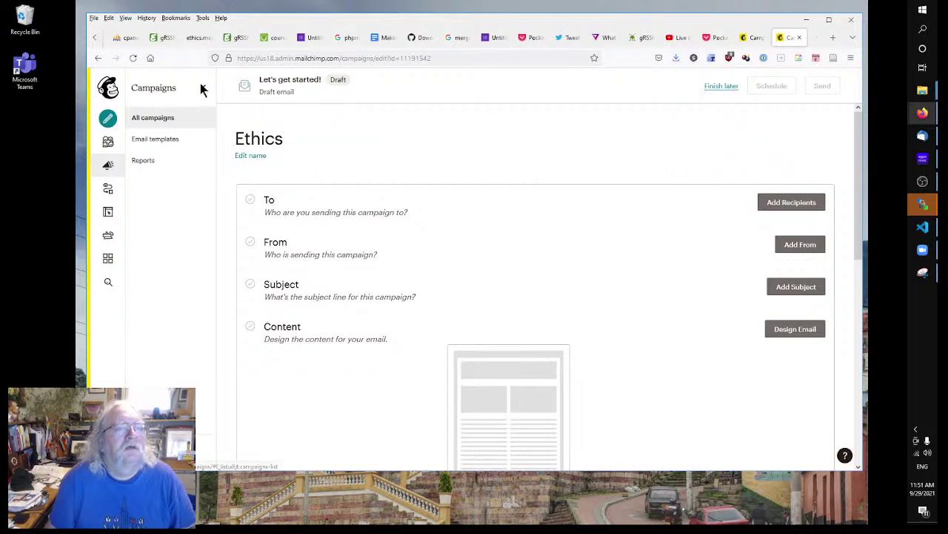
click(103, 62)
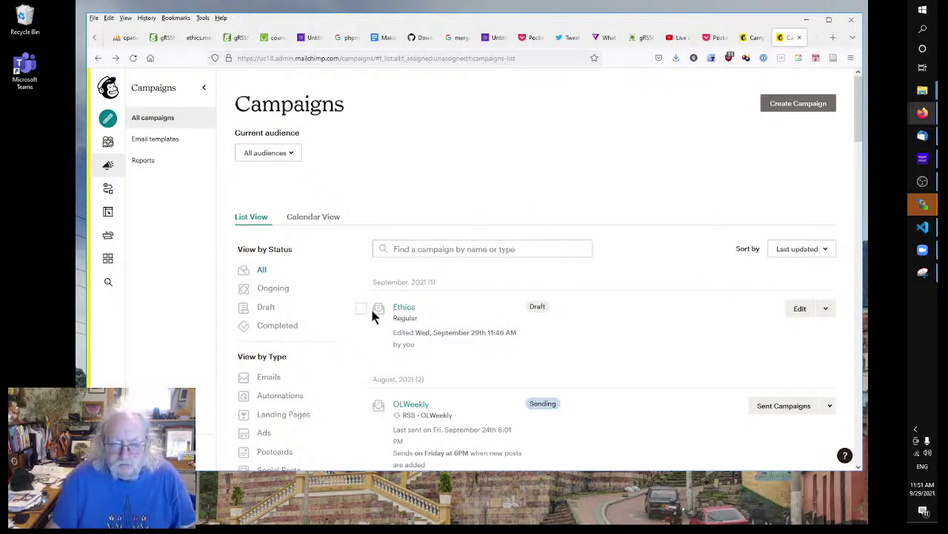
- Select the Ethics campaign and delete it, typing DELETE to confirm
click(361, 309)
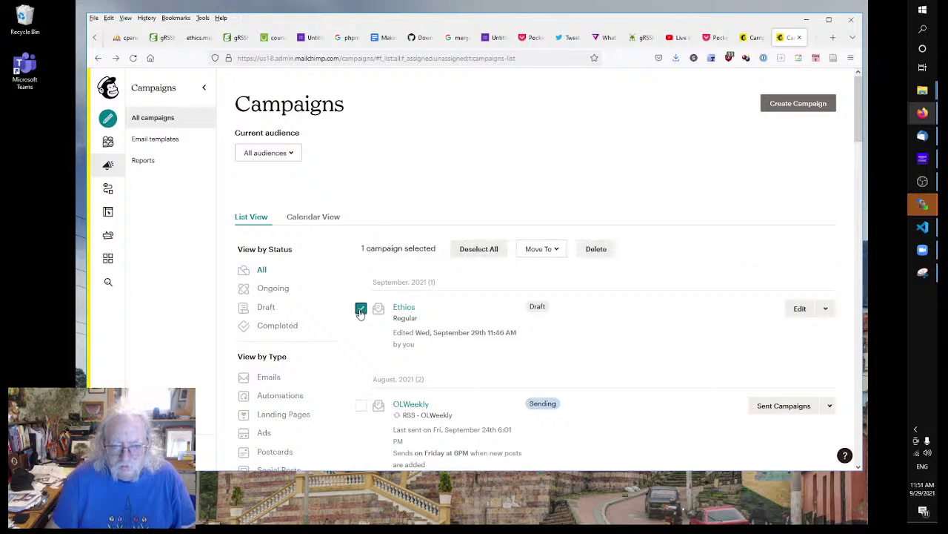
click(599, 249)
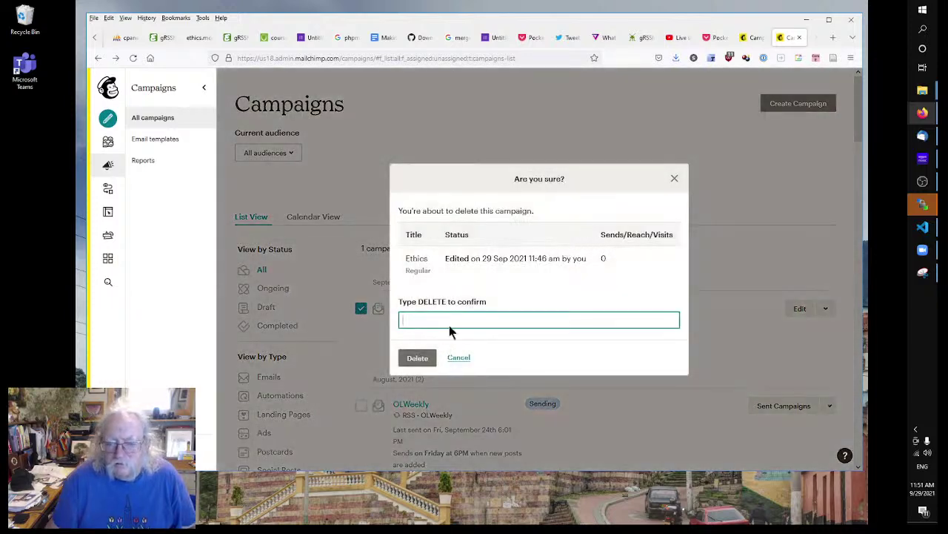
text(DEL)
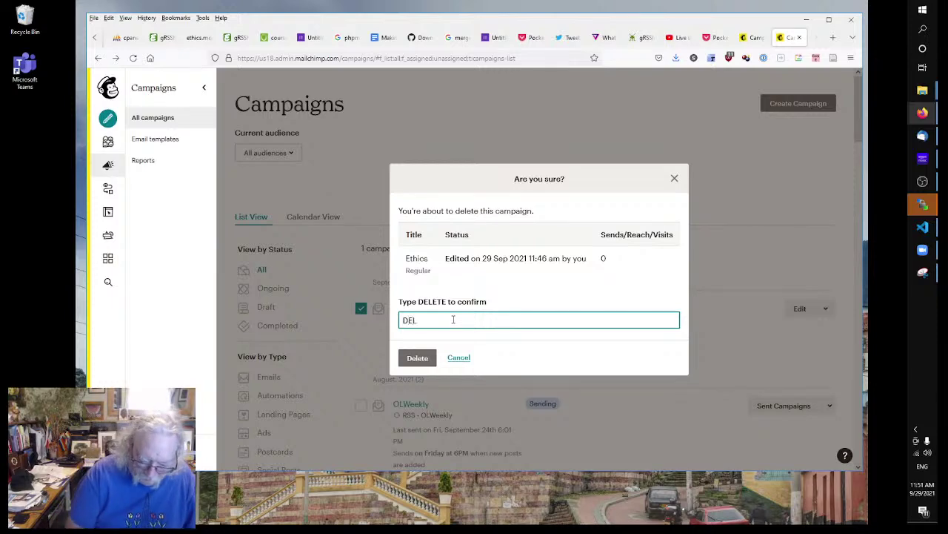
text(ETE)
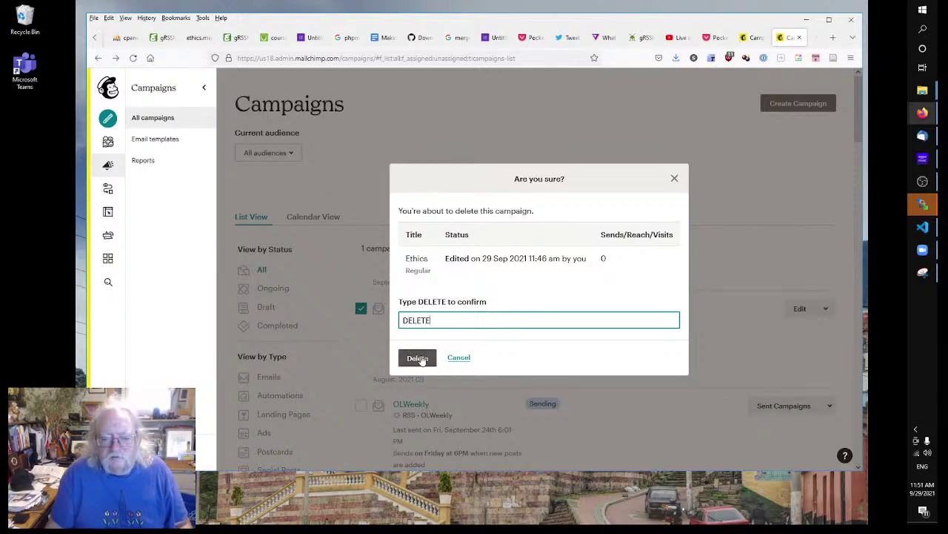
click(423, 357)
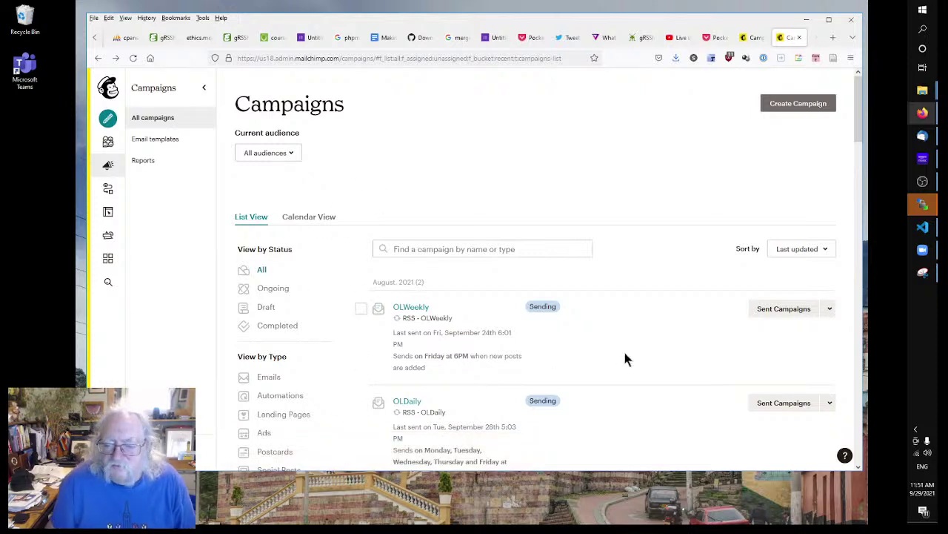
scroll(624, 360, down, 3)
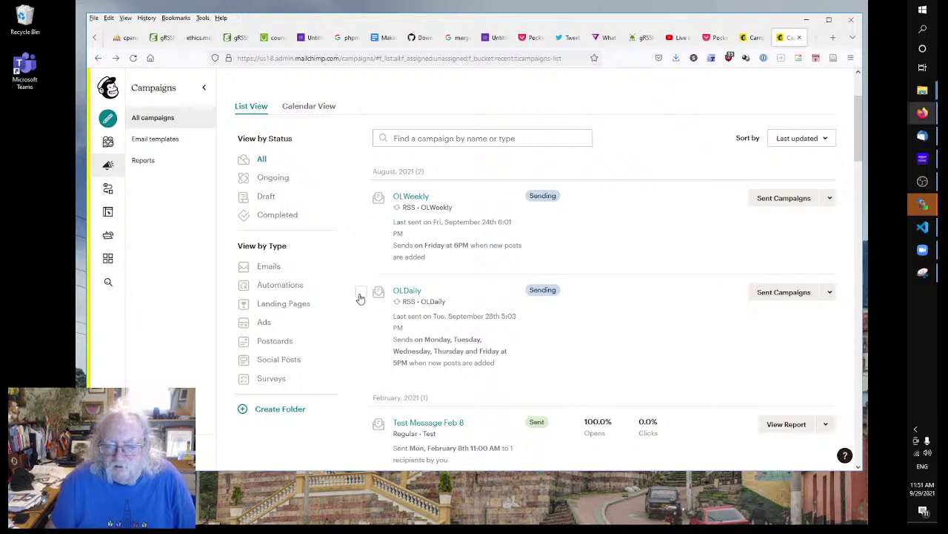
- View the OLDaily campaign's send history, then return to the Campaigns list
click(412, 291)
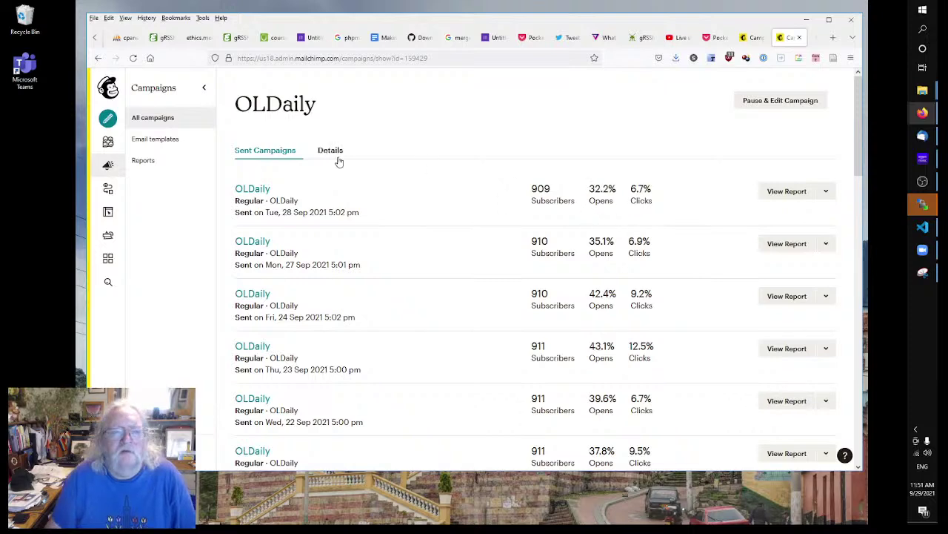
scroll(716, 352, down, 12)
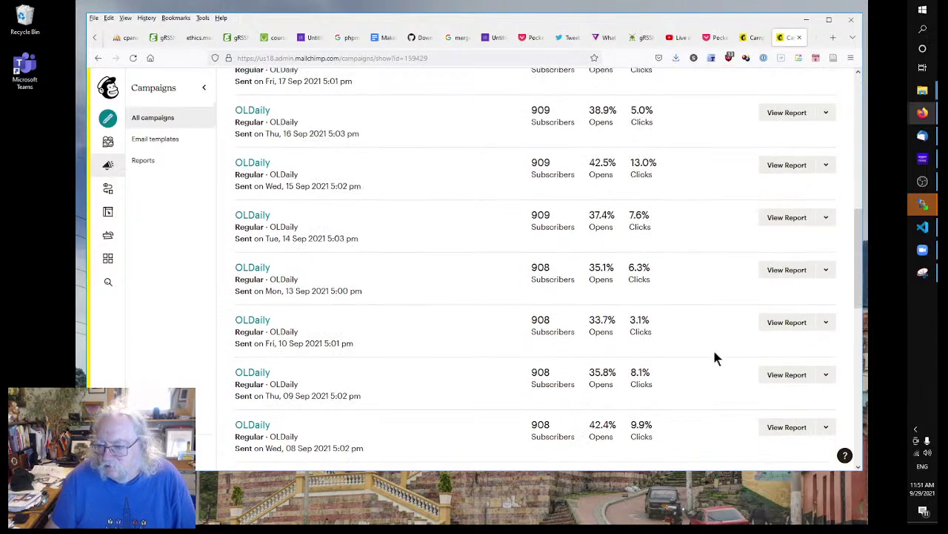
scroll(677, 343, up, 12)
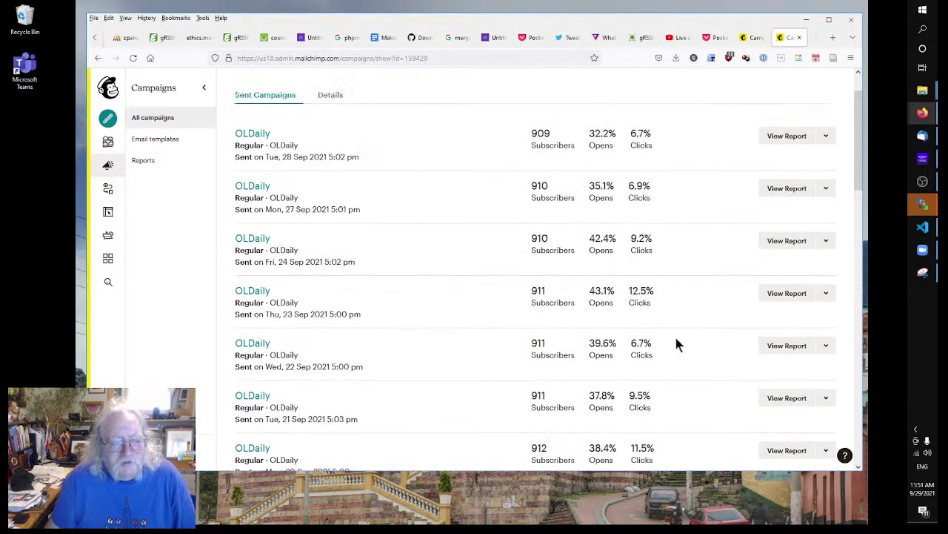
click(98, 58)
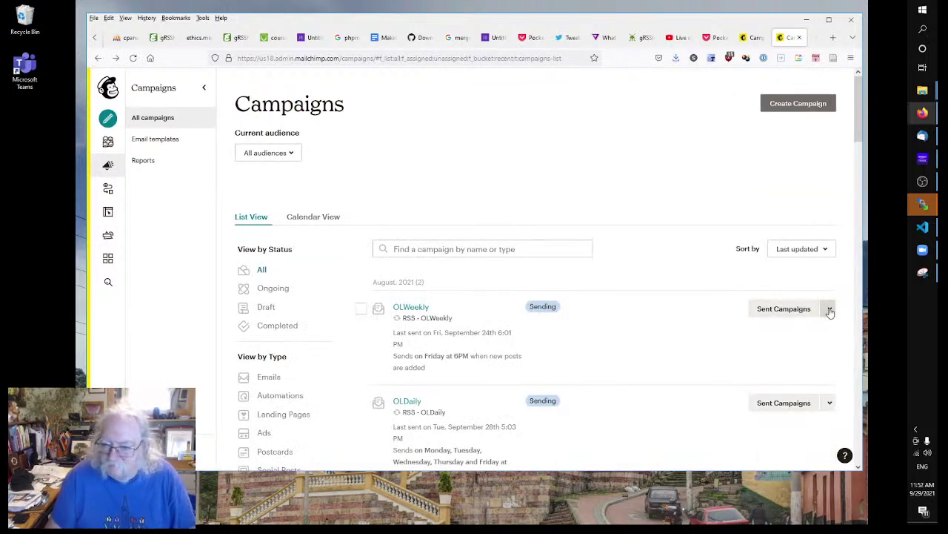
- Replicate OLDaily, review its recipient and audience options keeping OLDaily, then go to Home
click(830, 402)
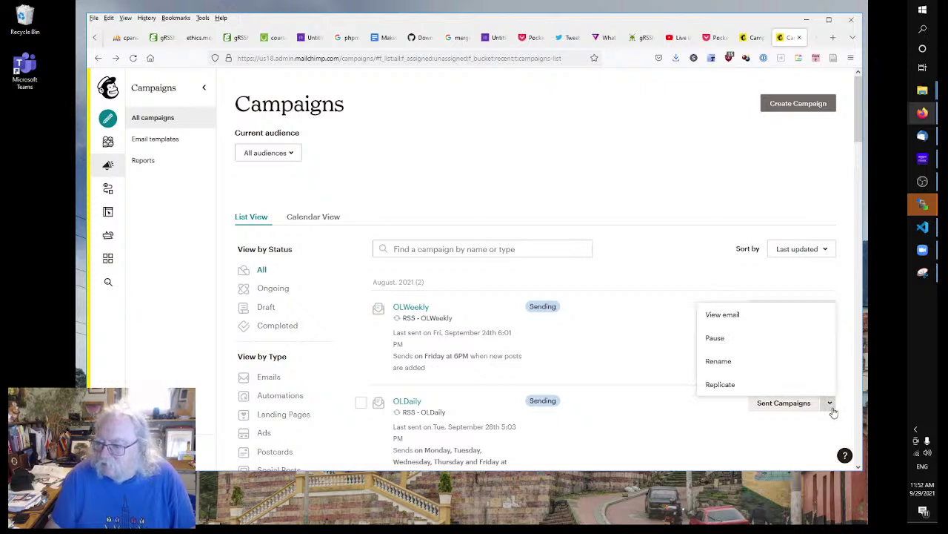
click(720, 385)
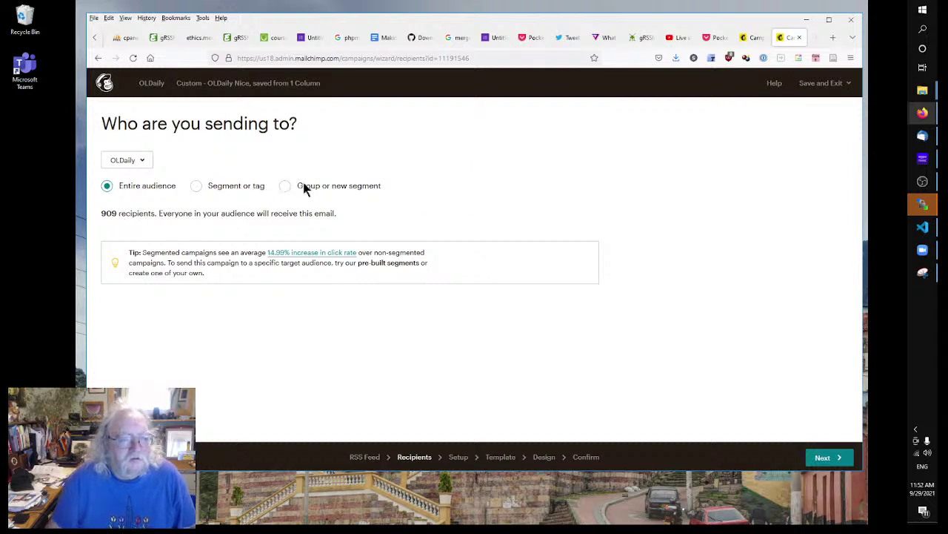
click(285, 186)
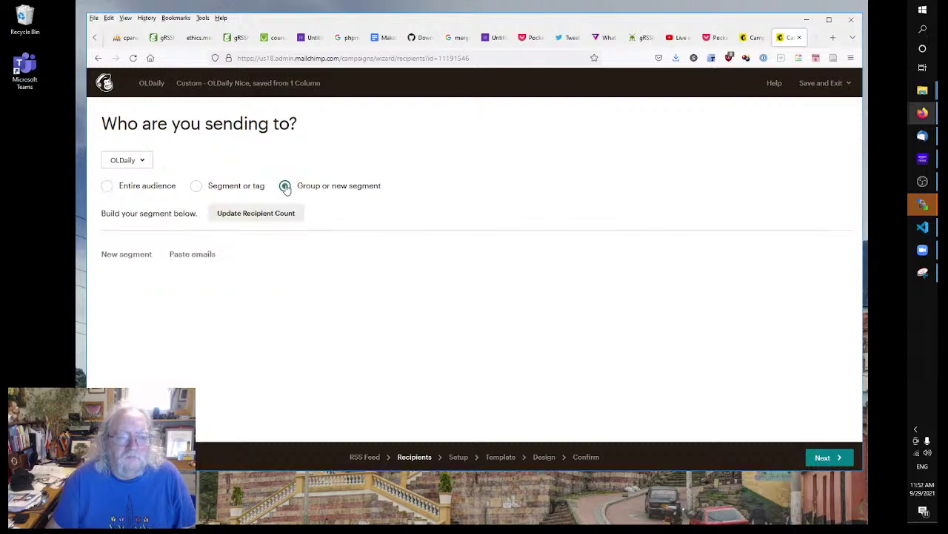
click(107, 187)
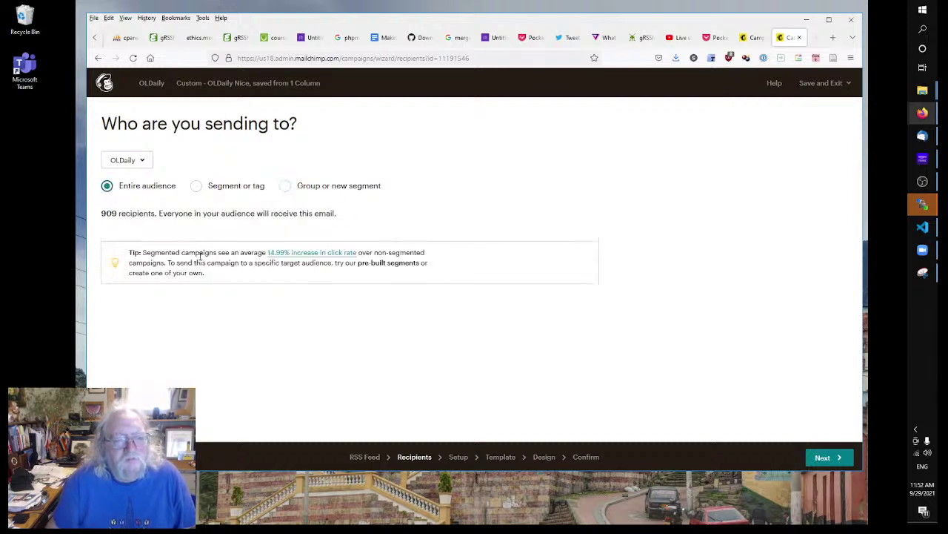
click(144, 162)
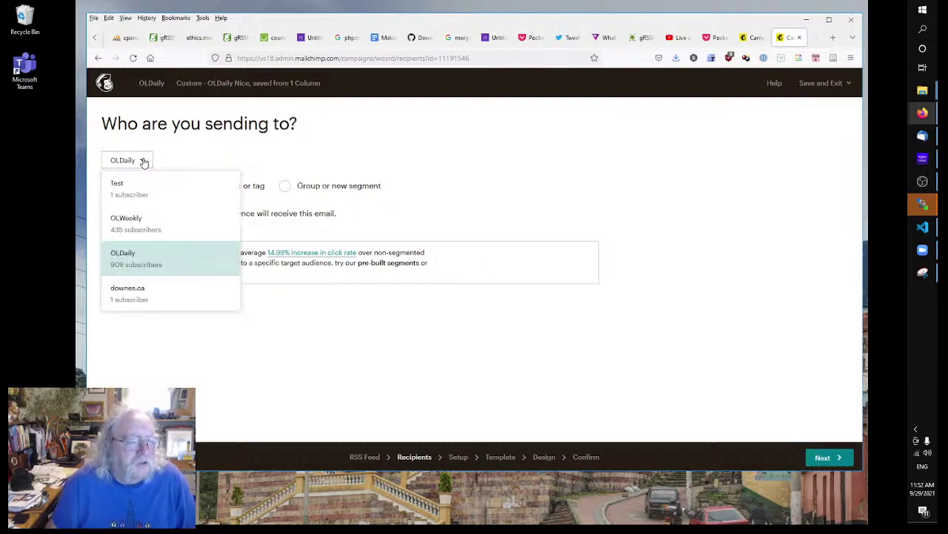
click(148, 162)
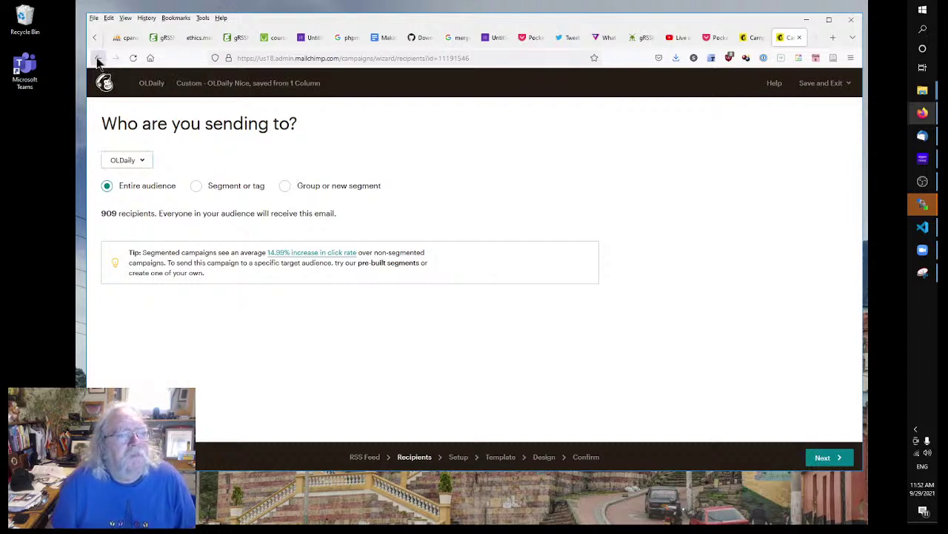
click(97, 59)
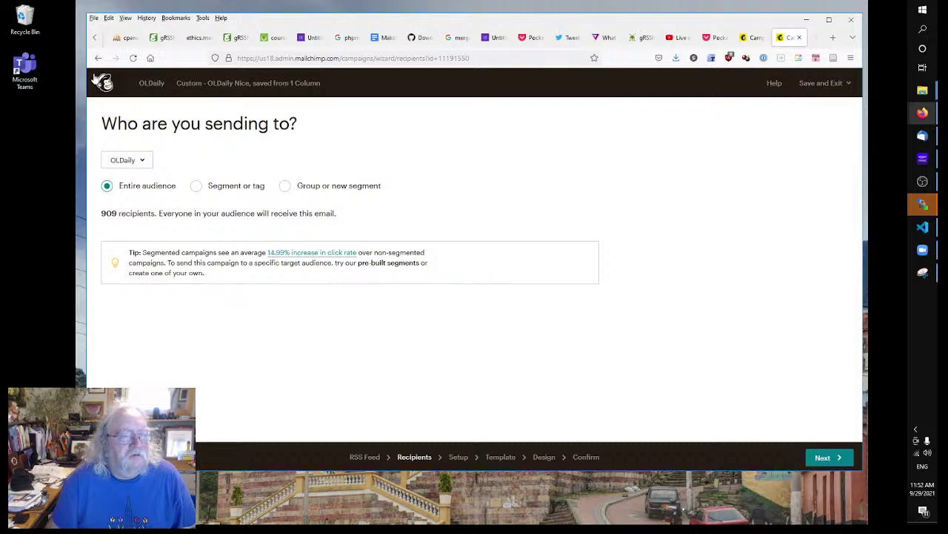
click(105, 84)
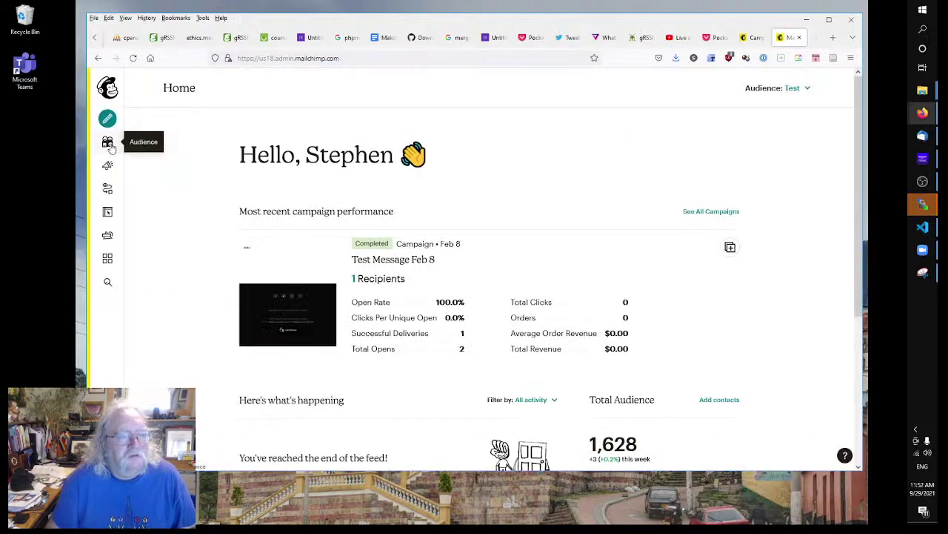
- Open the audience dashboard and browse the available email campaign types on the Create page
click(107, 142)
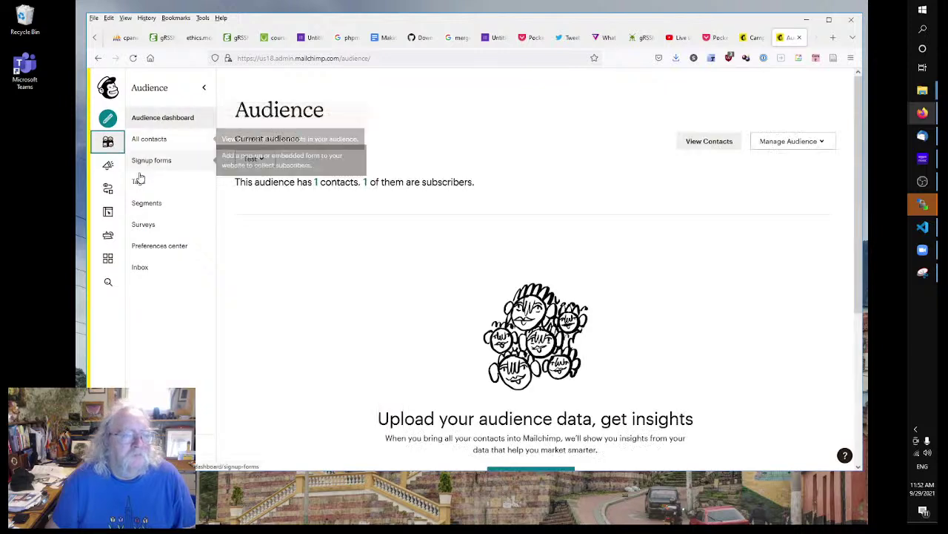
click(109, 119)
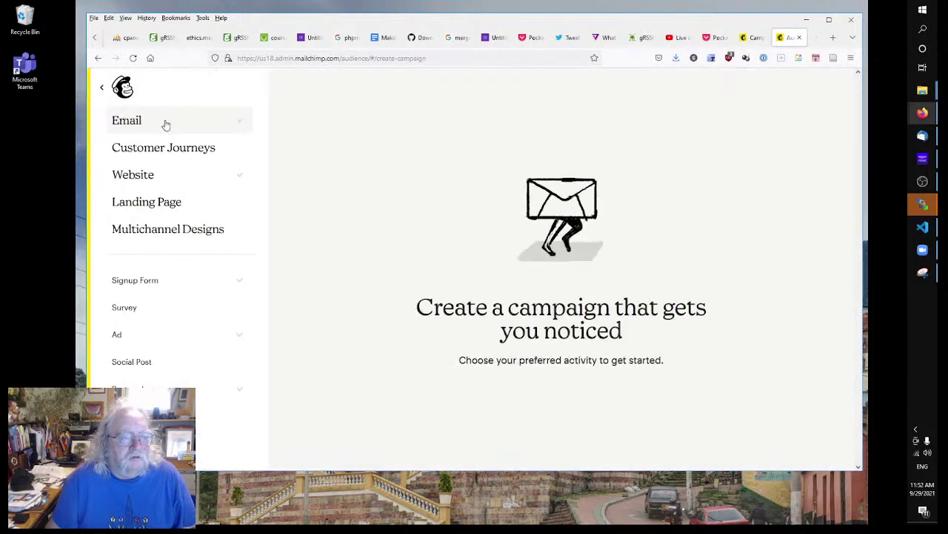
click(242, 121)
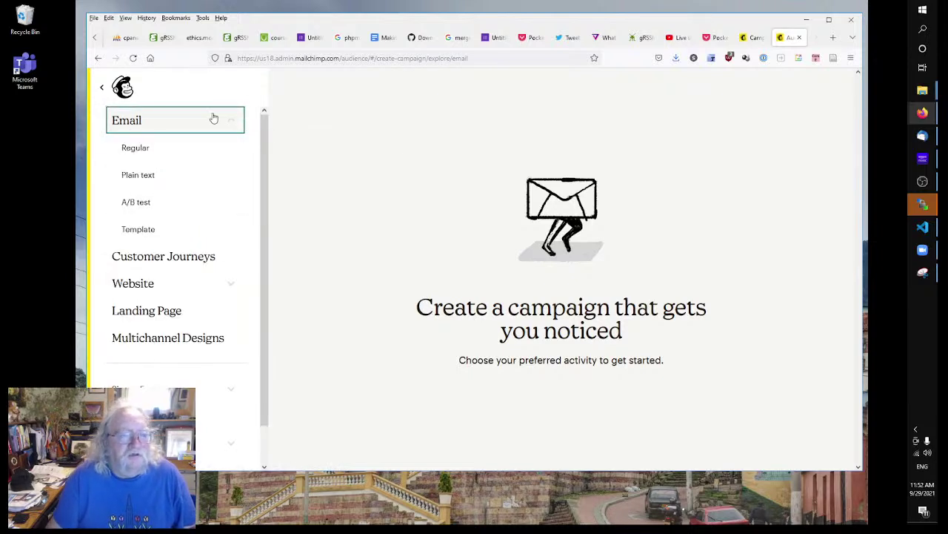
click(232, 124)
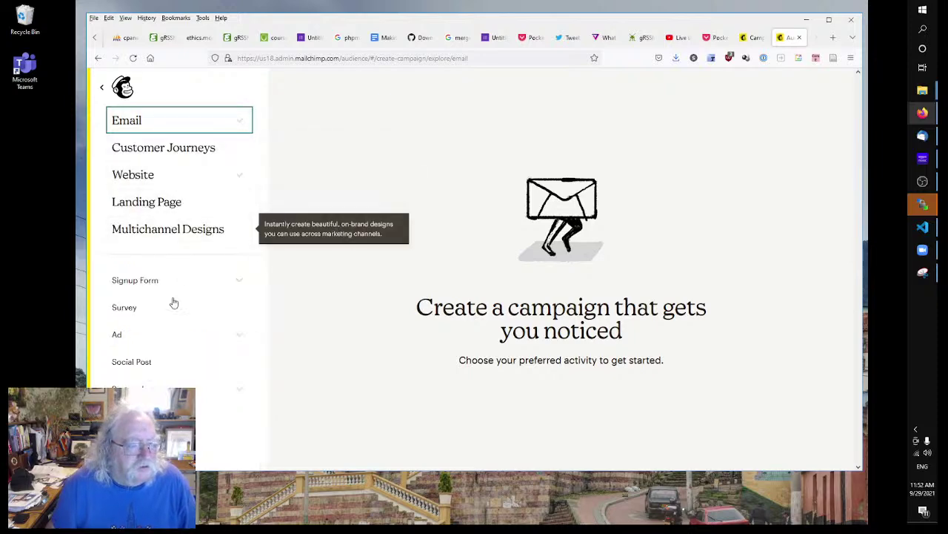
click(102, 88)
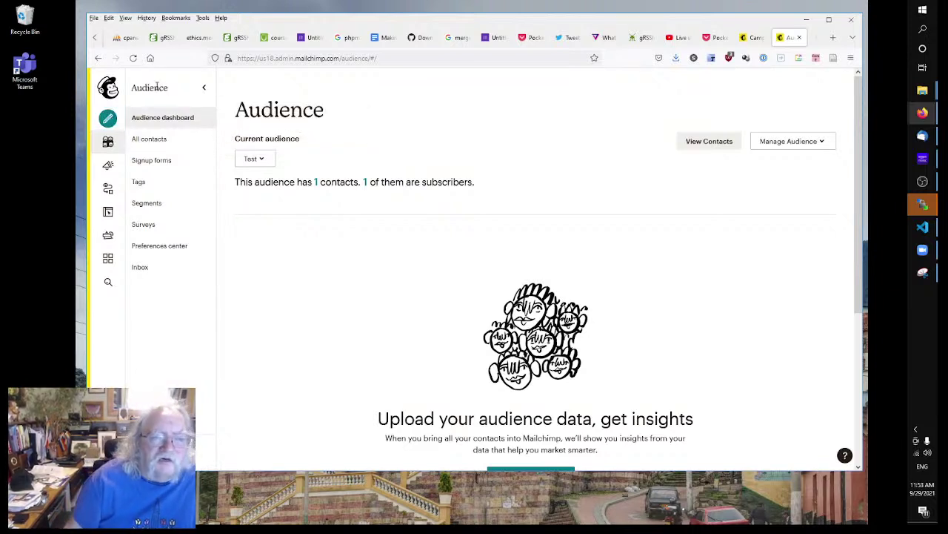
- Use the audience switcher's View audiences to reach the overview of all four audiences
click(268, 160)
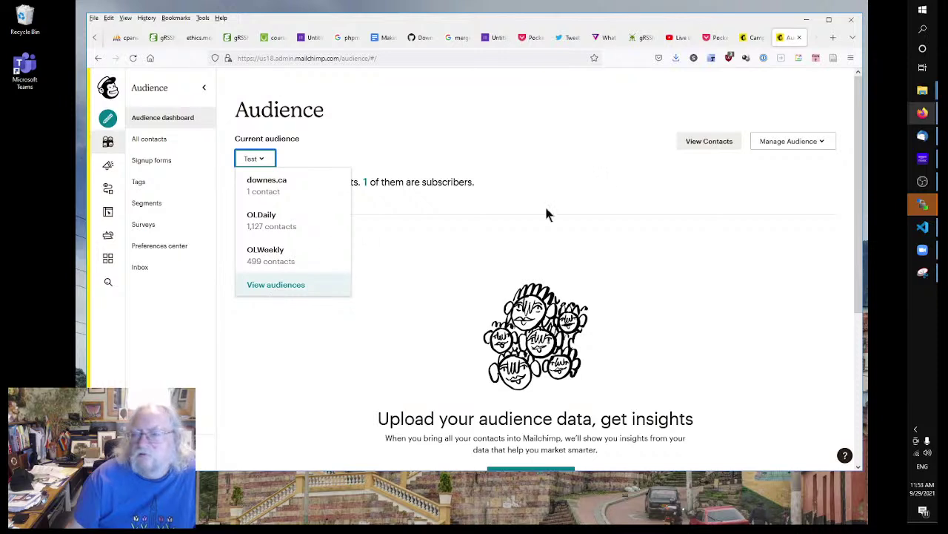
click(815, 142)
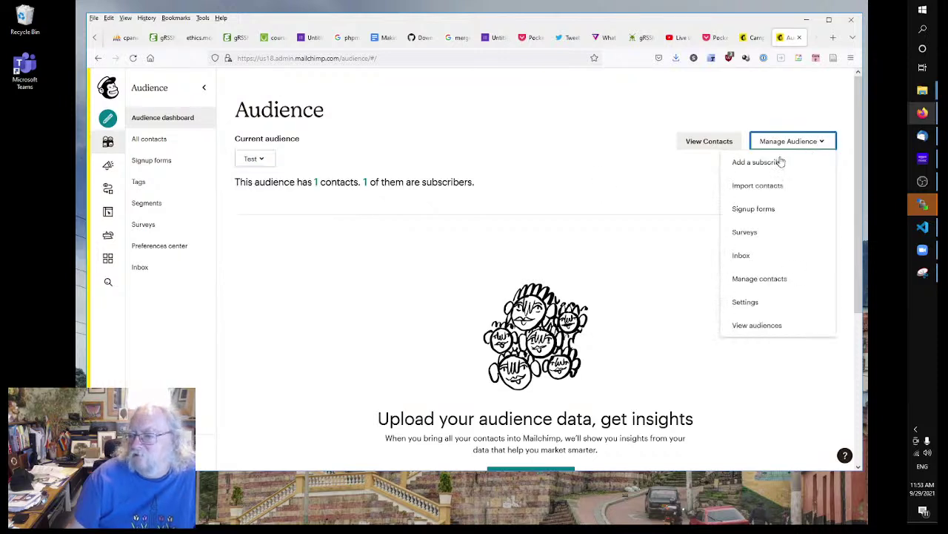
click(622, 154)
click(262, 160)
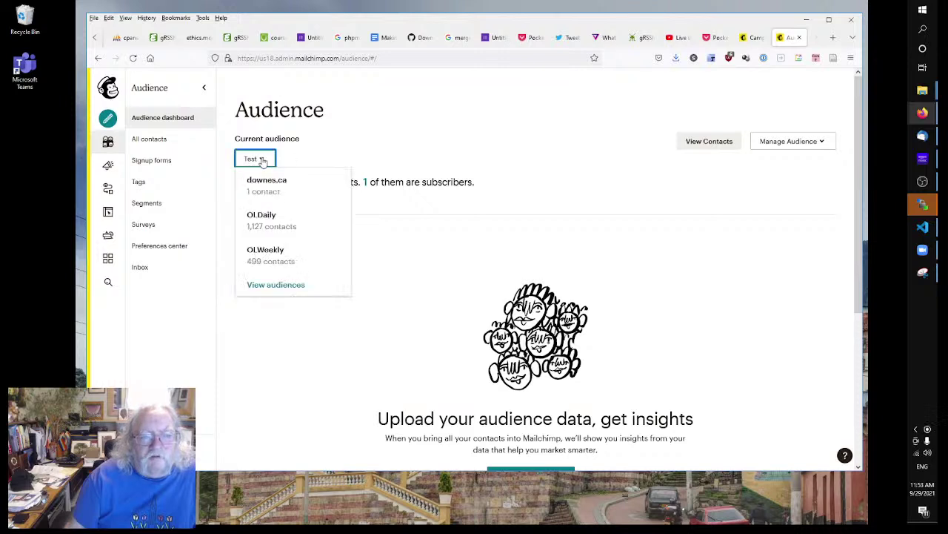
click(272, 286)
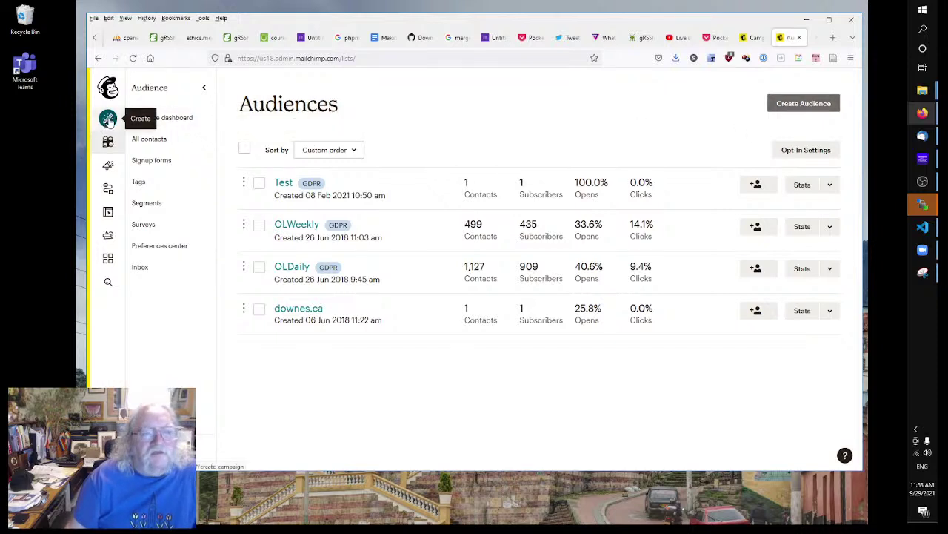
click(104, 123)
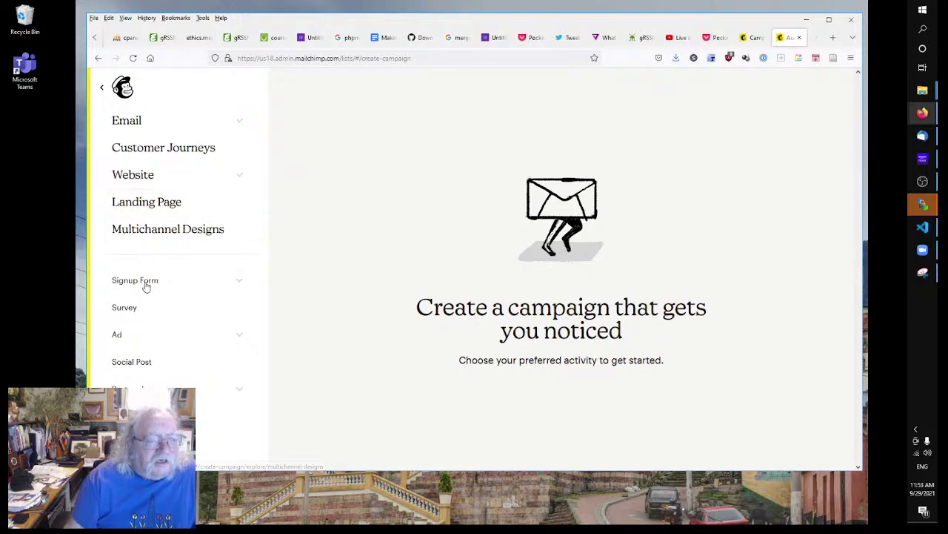
click(100, 90)
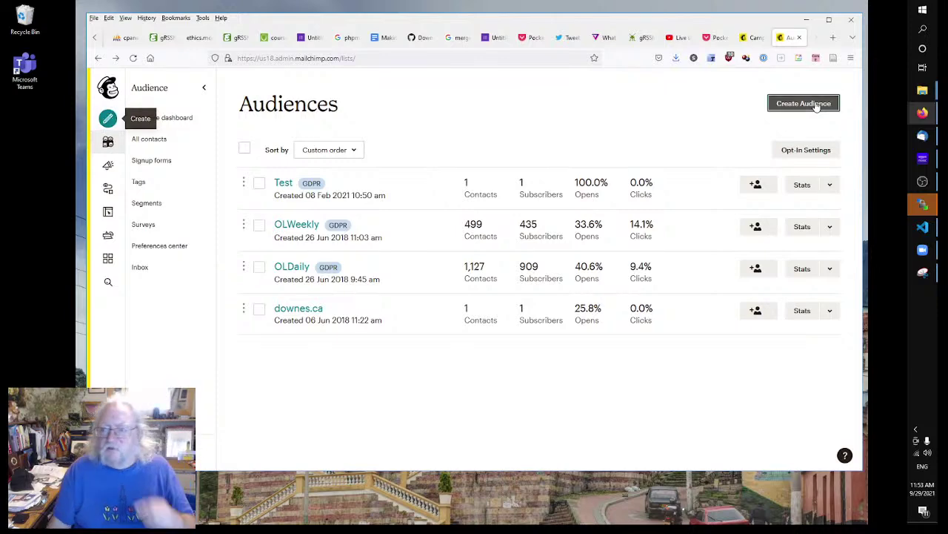
- Create audience 'Ethics' with the sender's e-mail and From name 'Ethics, Analaytics and the Duty of Care'
click(815, 105)
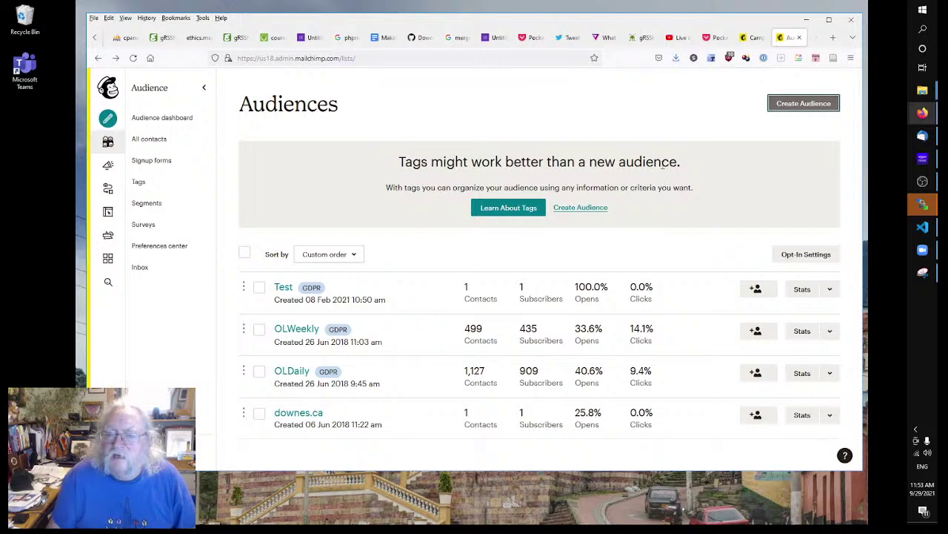
click(579, 211)
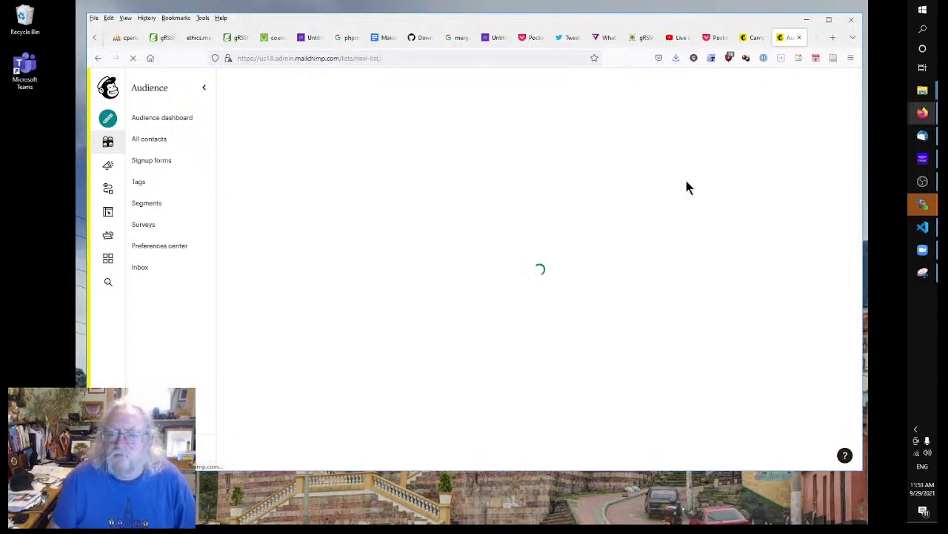
click(495, 191)
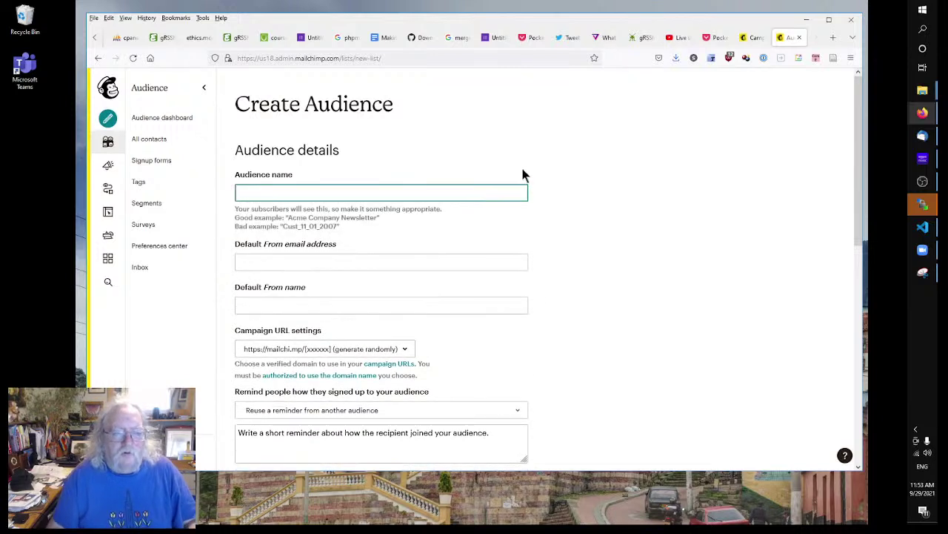
text(Ethics)
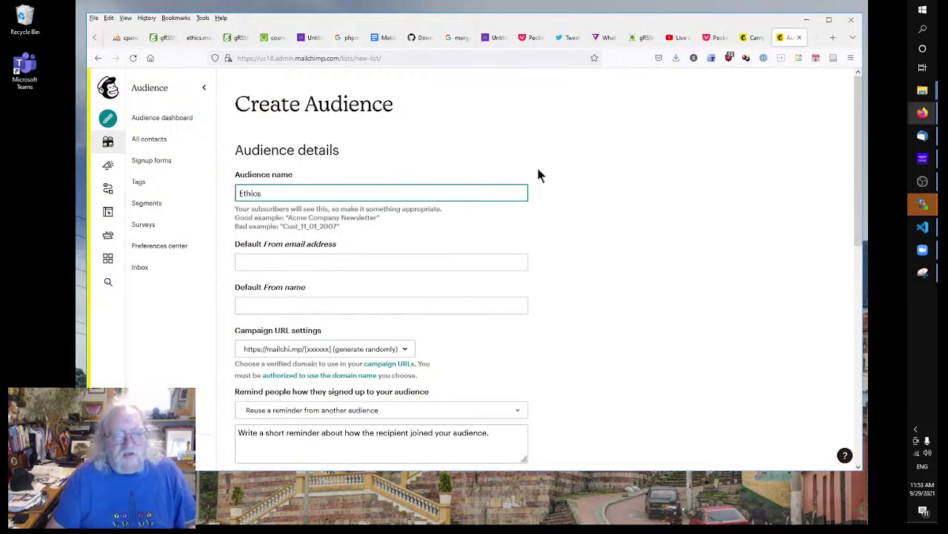
click(401, 264)
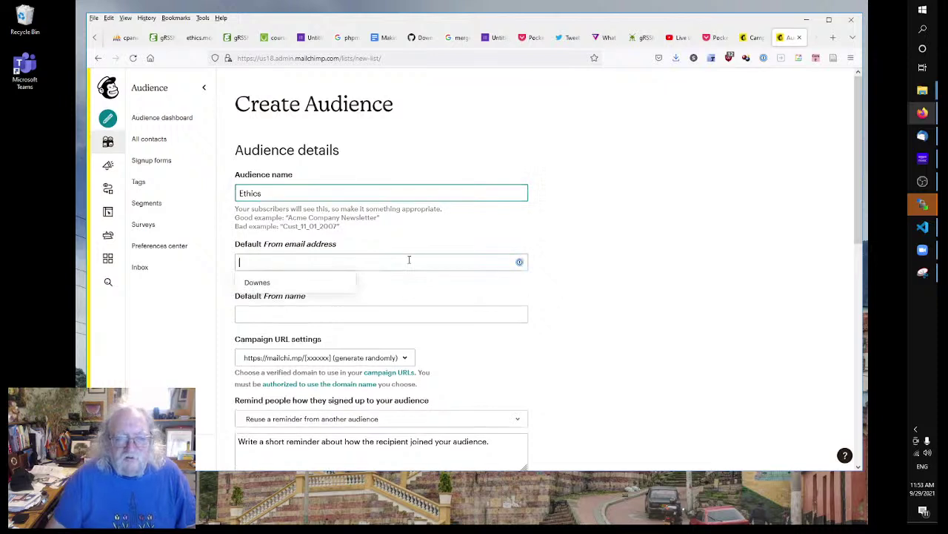
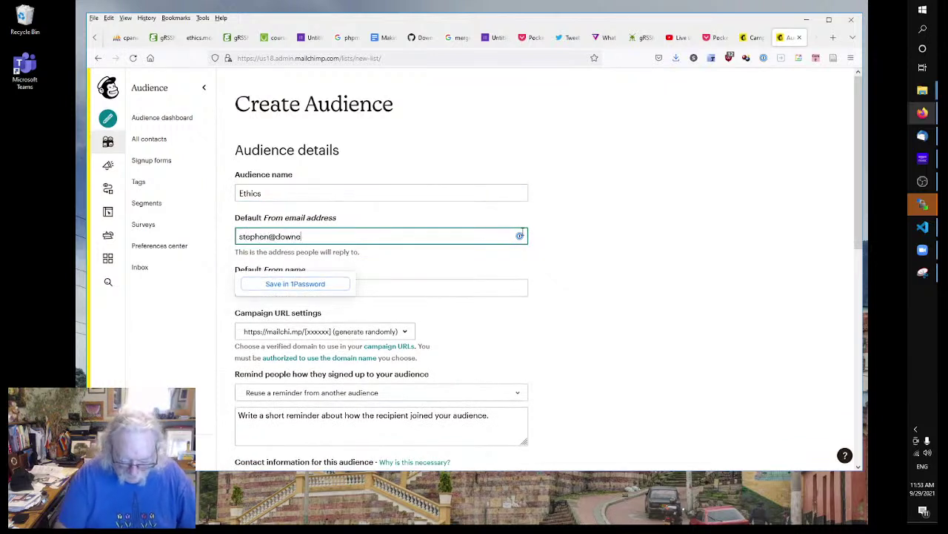
click(795, 316)
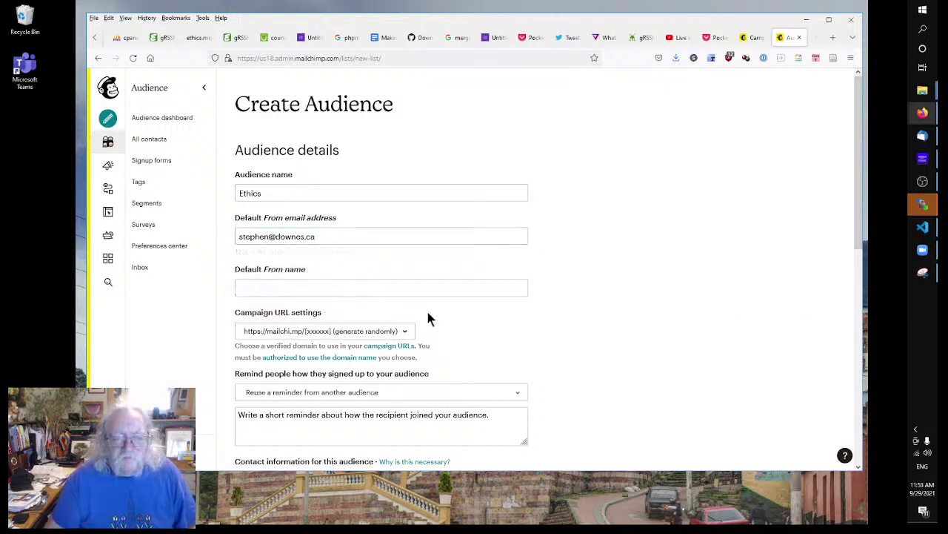
click(370, 282)
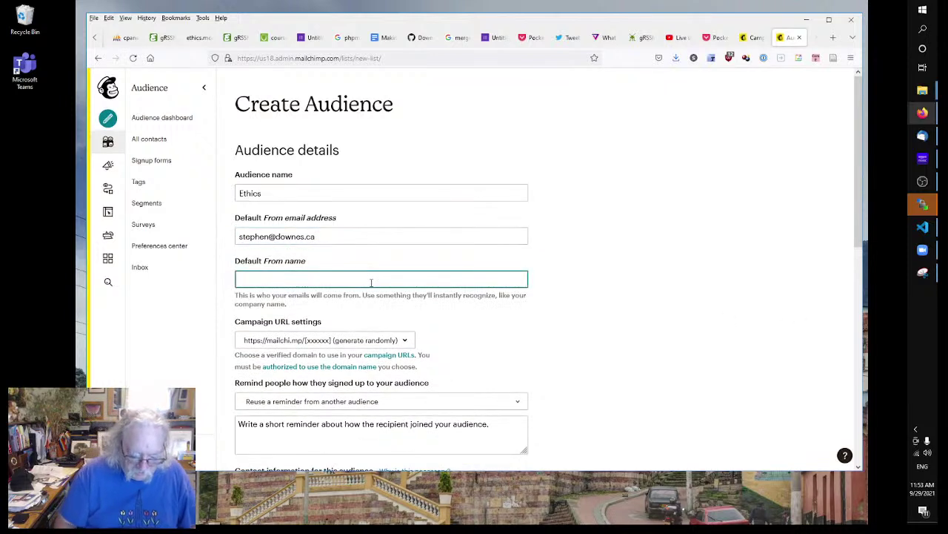
text(Et)
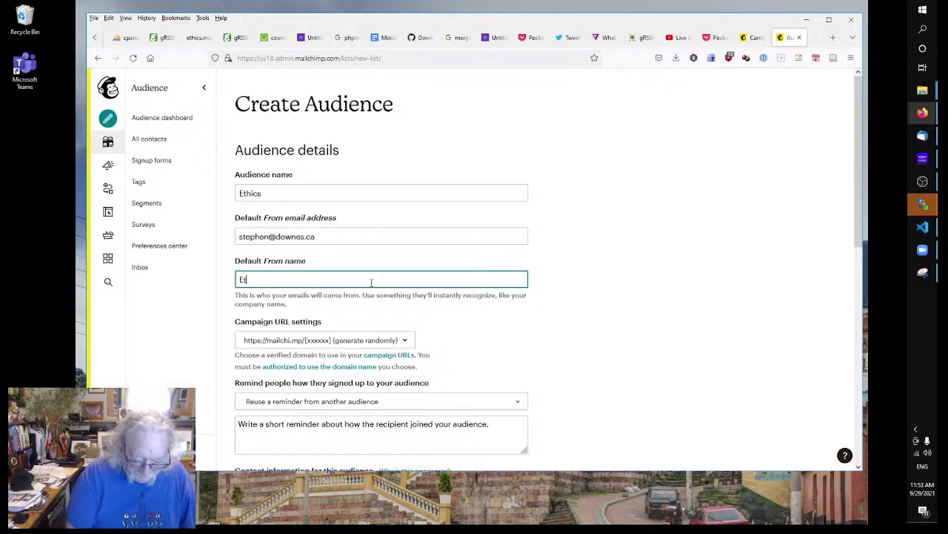
text(hics, Ana)
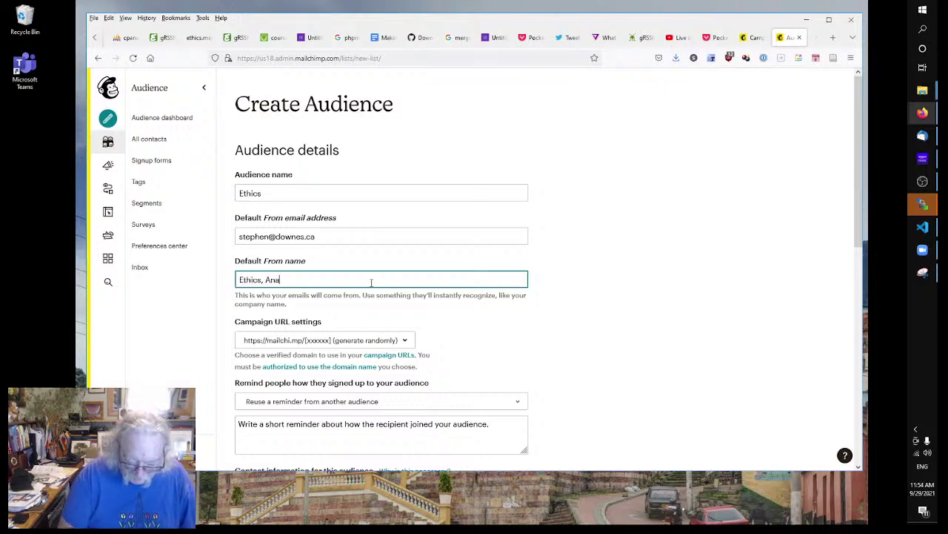
text(laytics and)
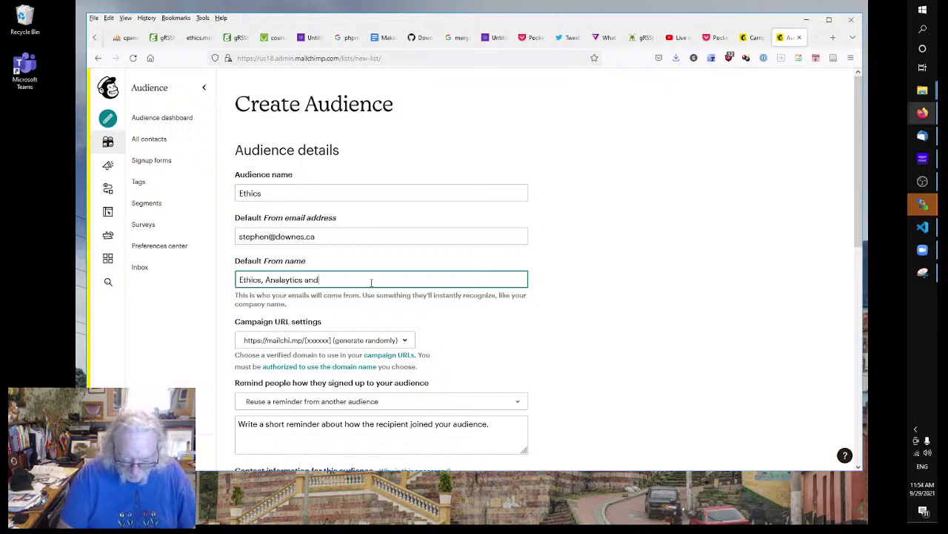
text( the Duty of Care)
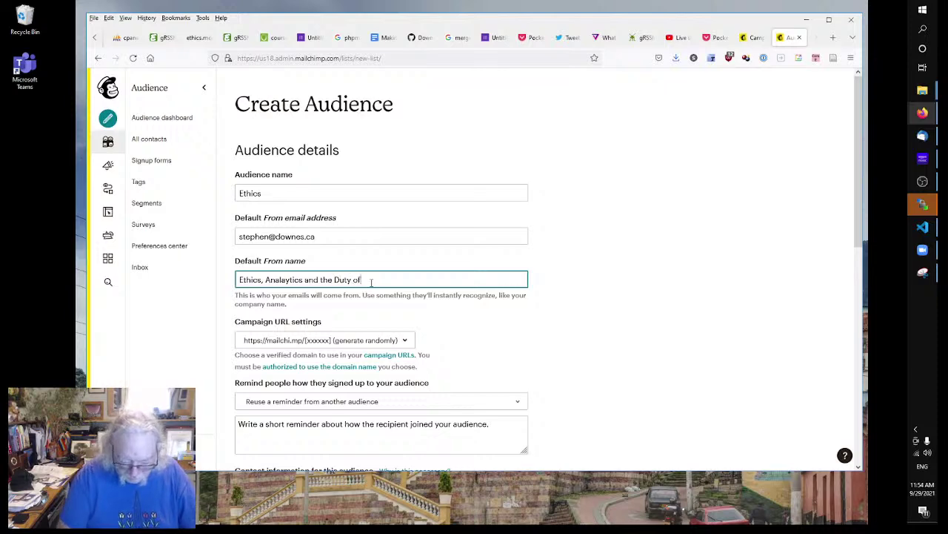
click(608, 348)
scroll(609, 352, down, 3)
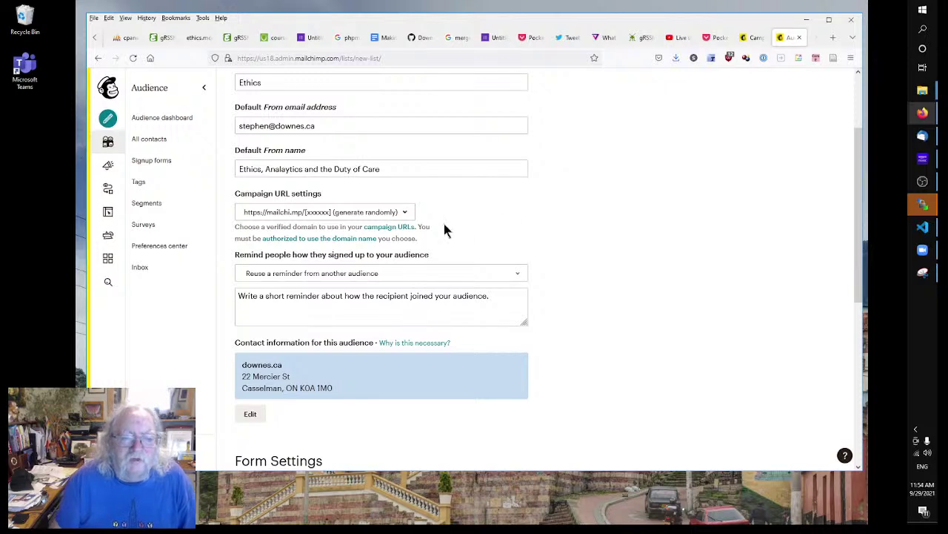
- Keep the randomly generated campaign URL and the current signup reminder option
click(406, 214)
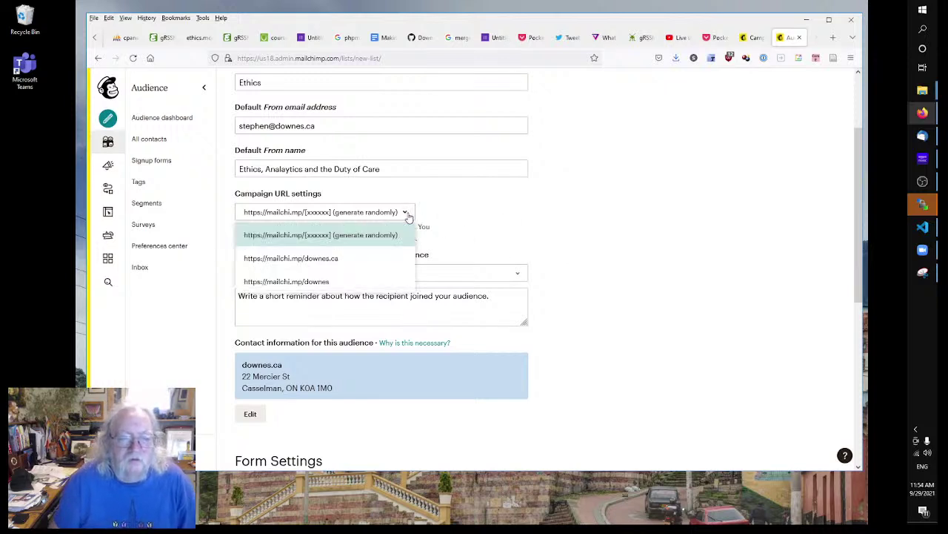
click(412, 213)
click(319, 213)
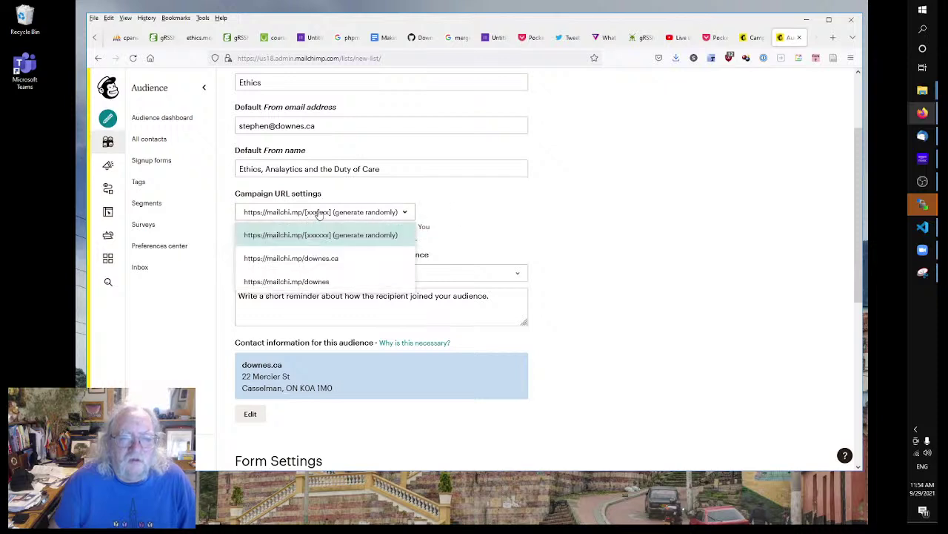
click(565, 239)
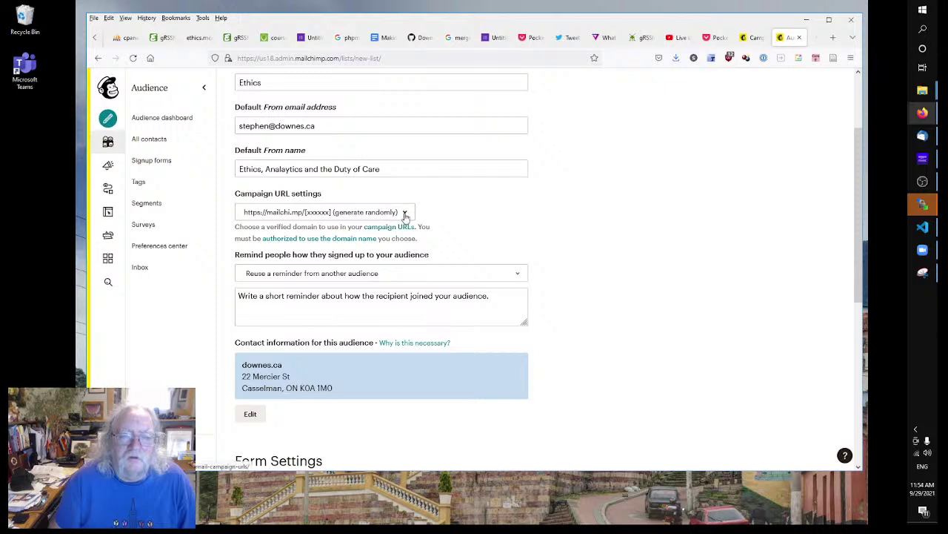
click(404, 213)
click(357, 235)
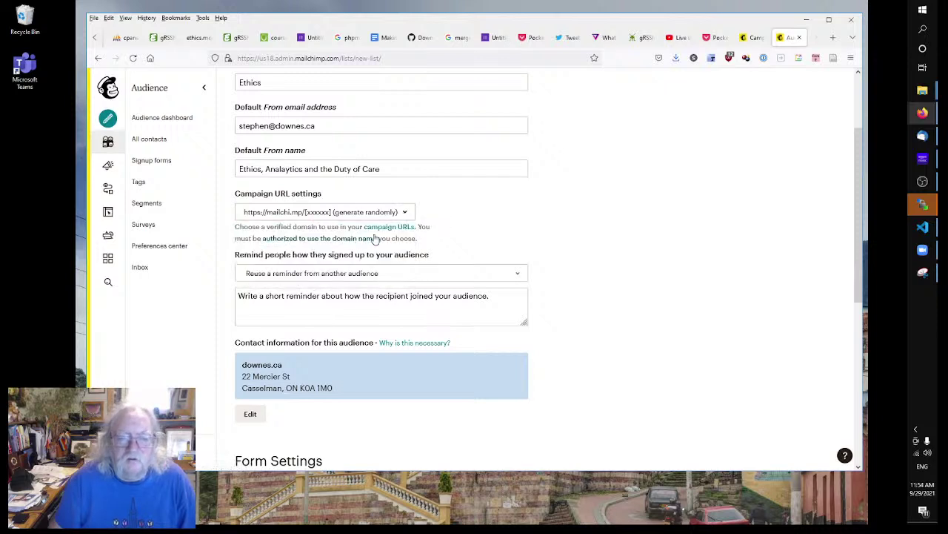
click(584, 256)
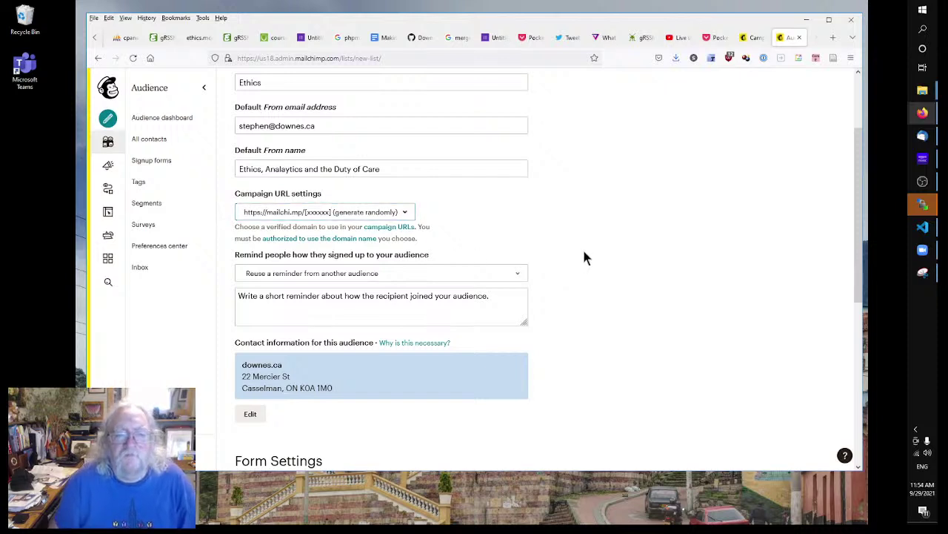
click(463, 275)
click(462, 275)
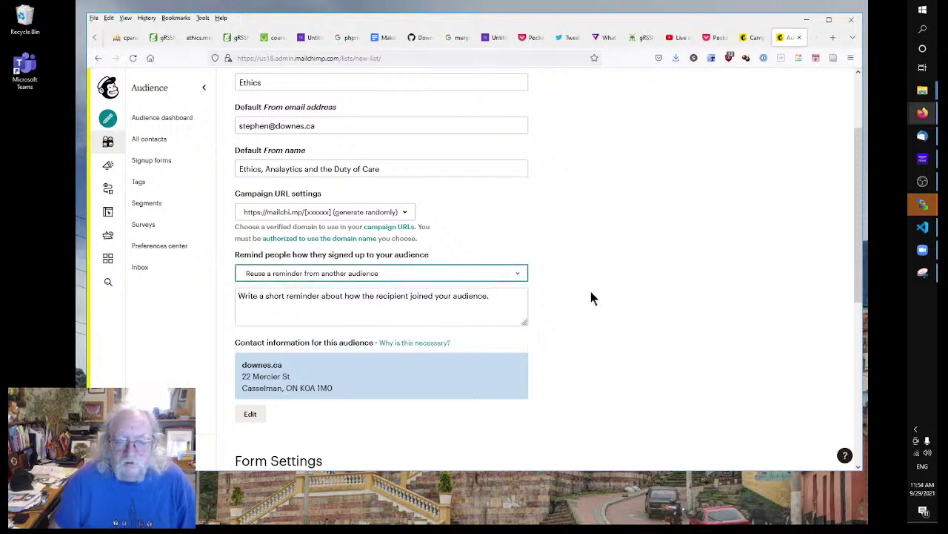
- Write the reminder 'You are receiving this mail because you signed up for email notifications from the Ethics, Analytics and the Duty of care MOOC on mooc.ca'
click(591, 296)
click(507, 304)
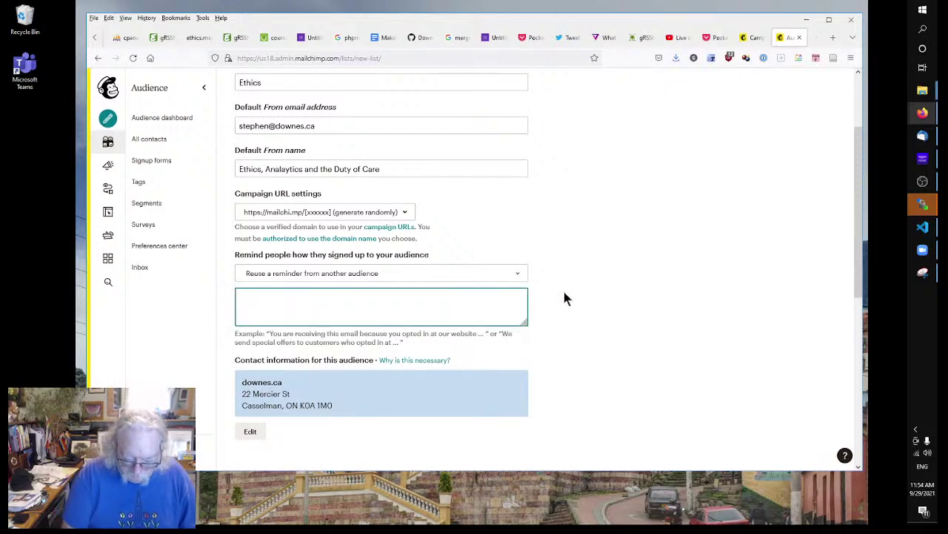
text(You are rec)
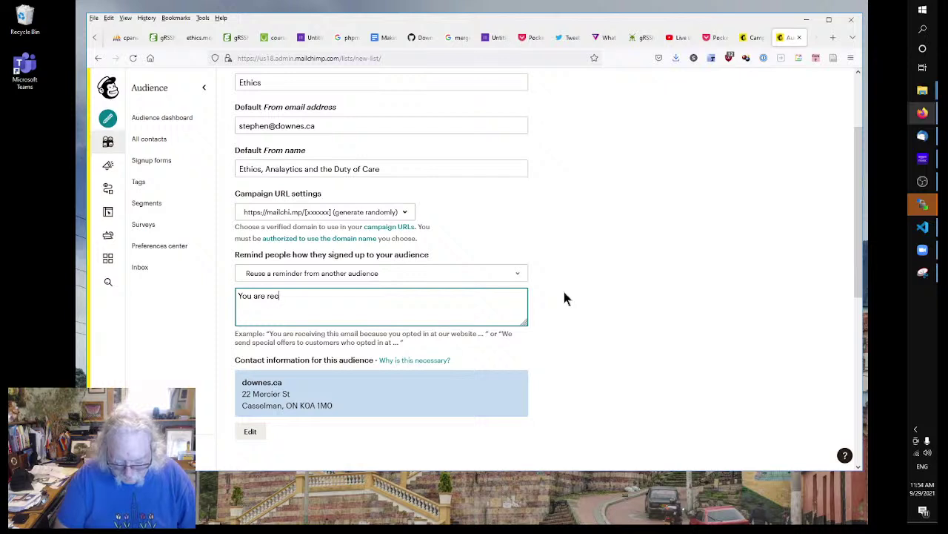
text(eiving thi)
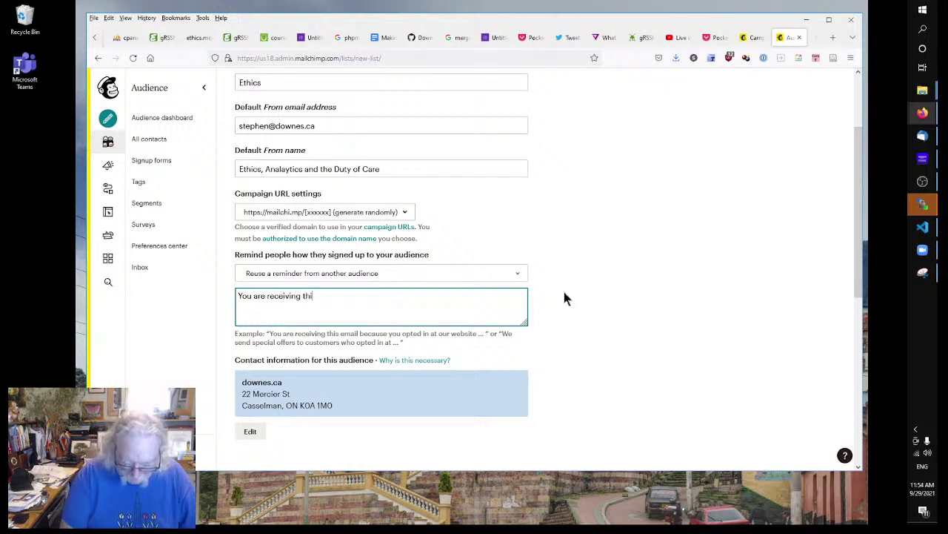
text(s mail because)
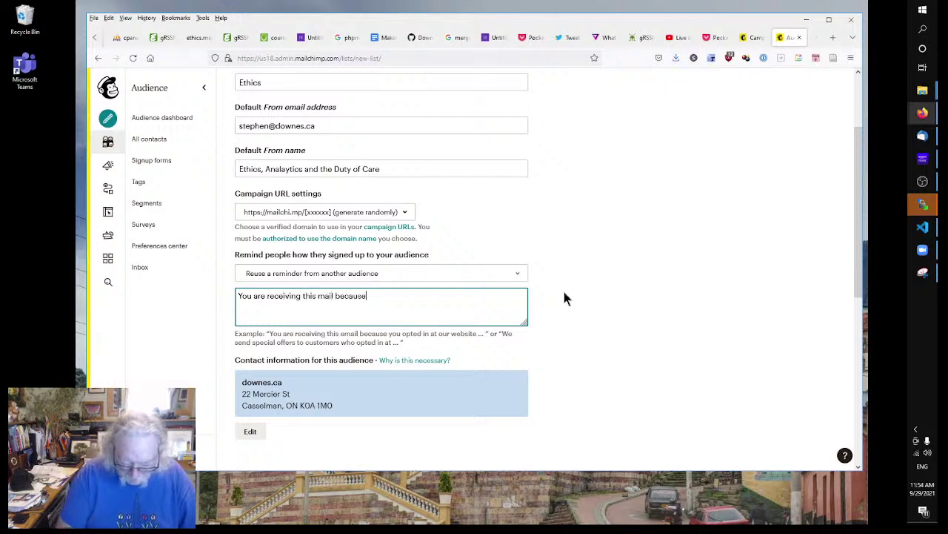
text( you sight)
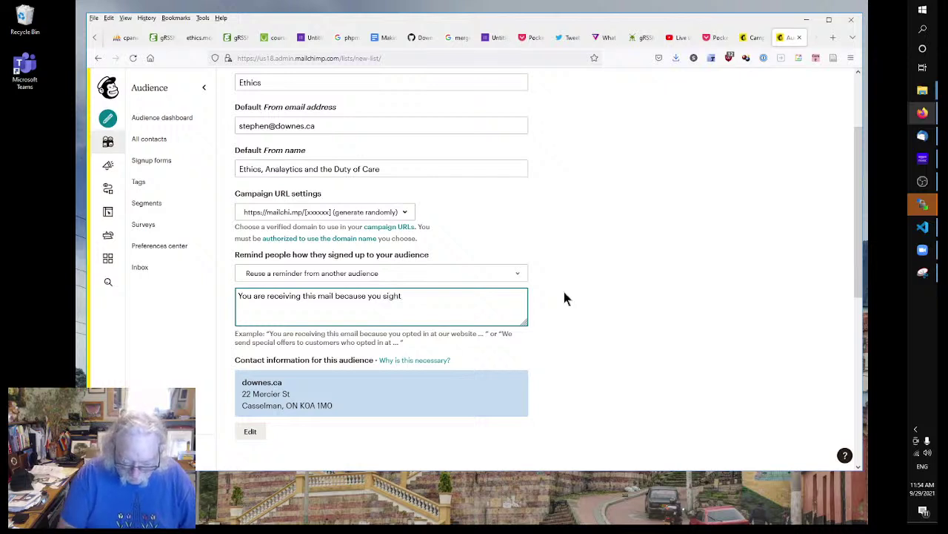
key(BackSpace)
key(BackSpace)
text(ne)
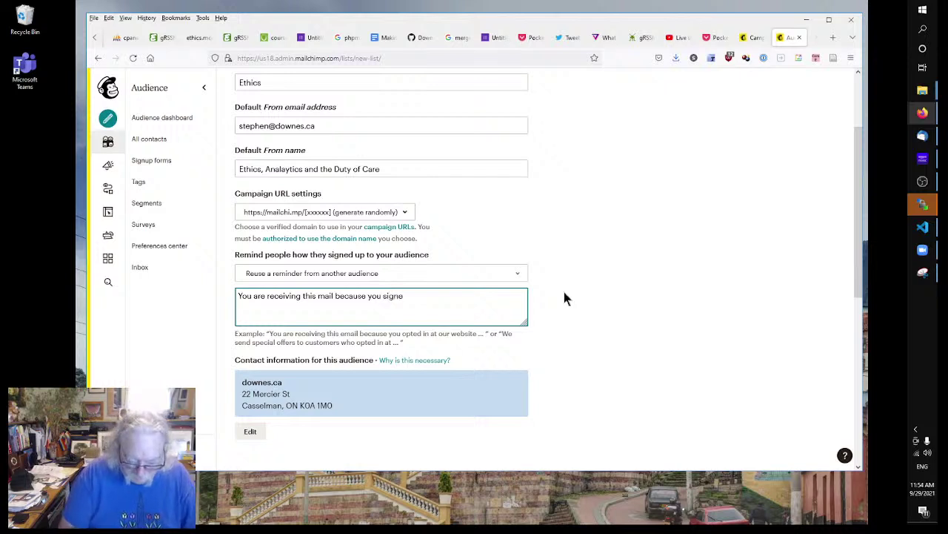
text(d up for e)
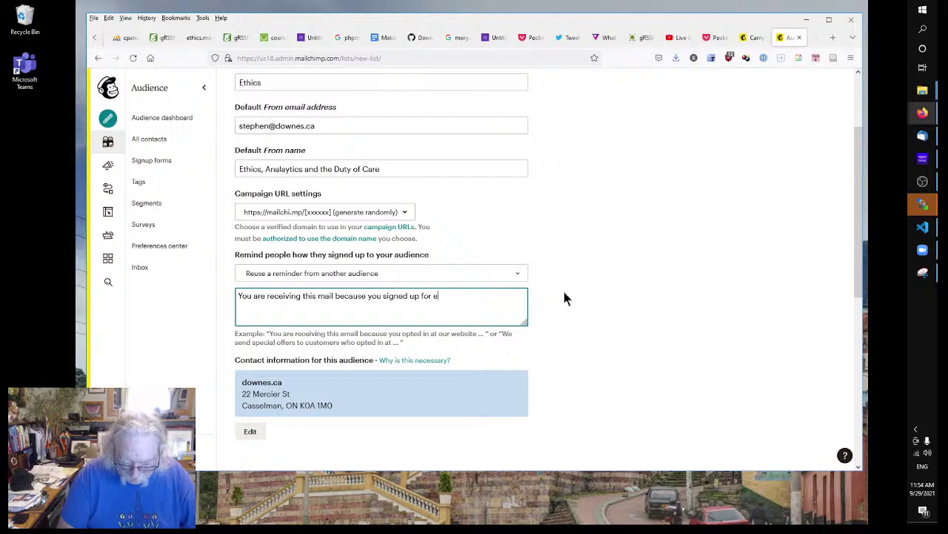
text(mail notic)
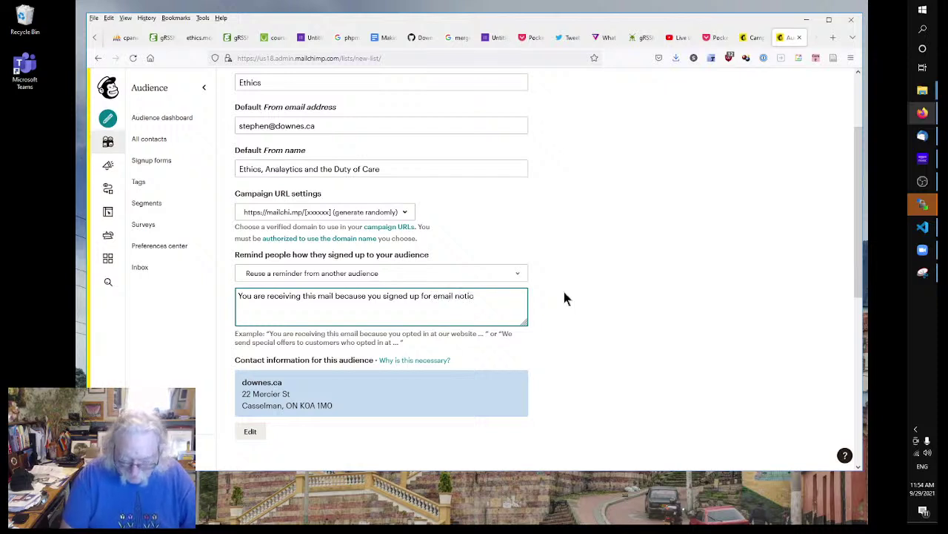
key(BackSpace)
text(f)
text(icati)
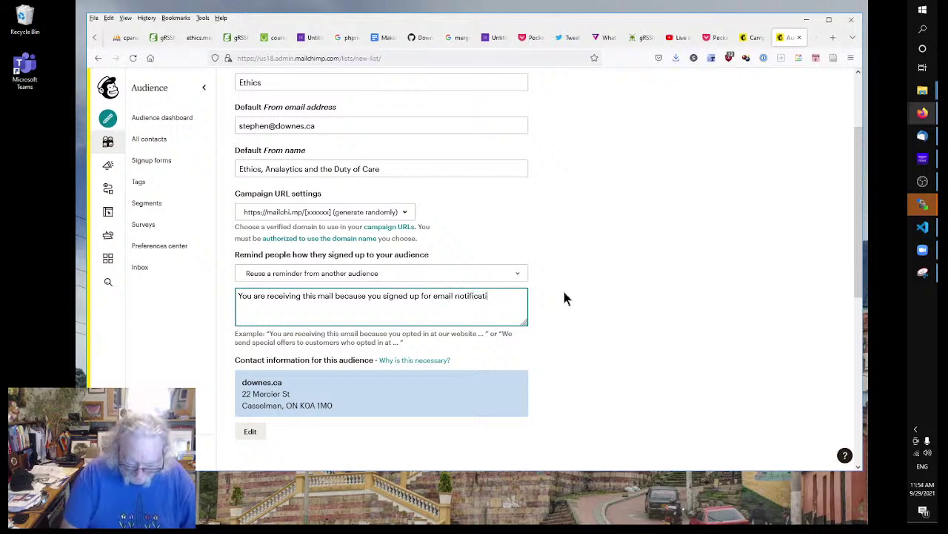
text(ons f)
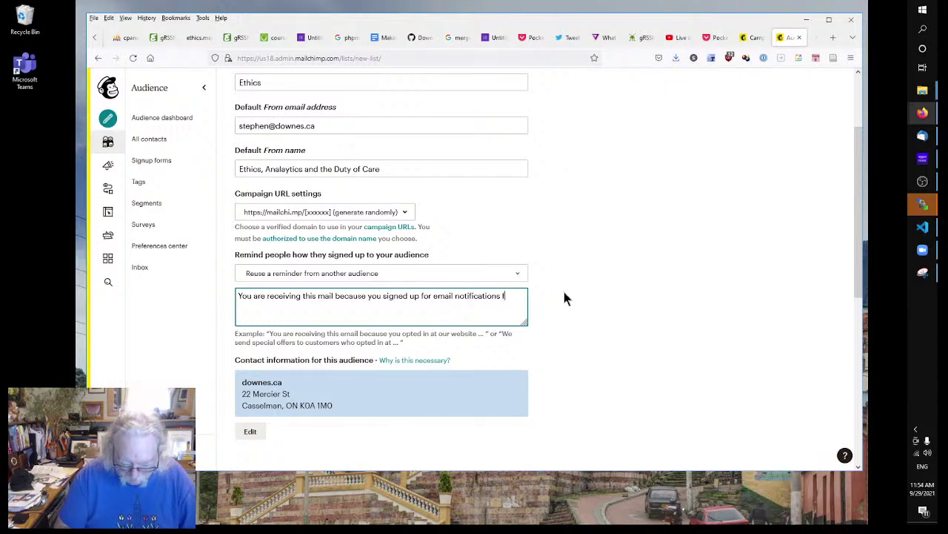
text(rom the Et)
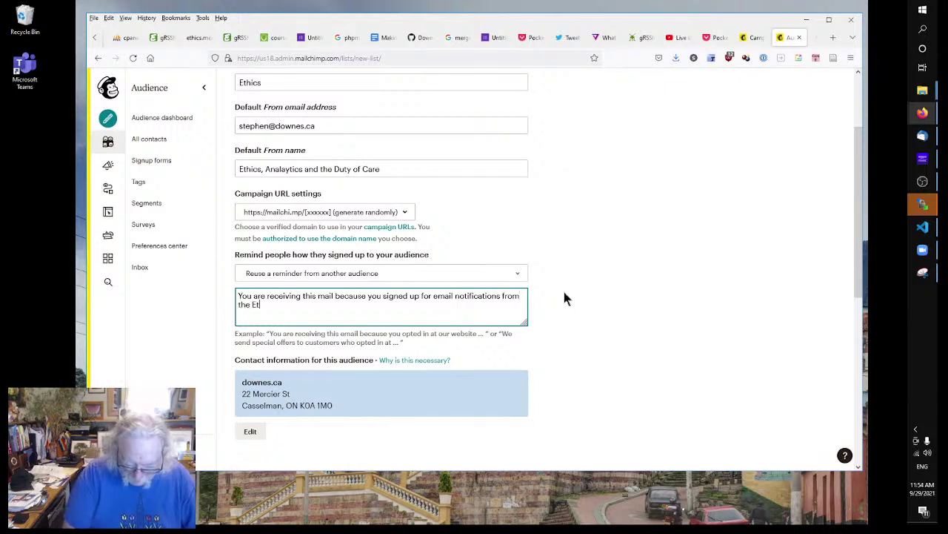
text(hics, Anal)
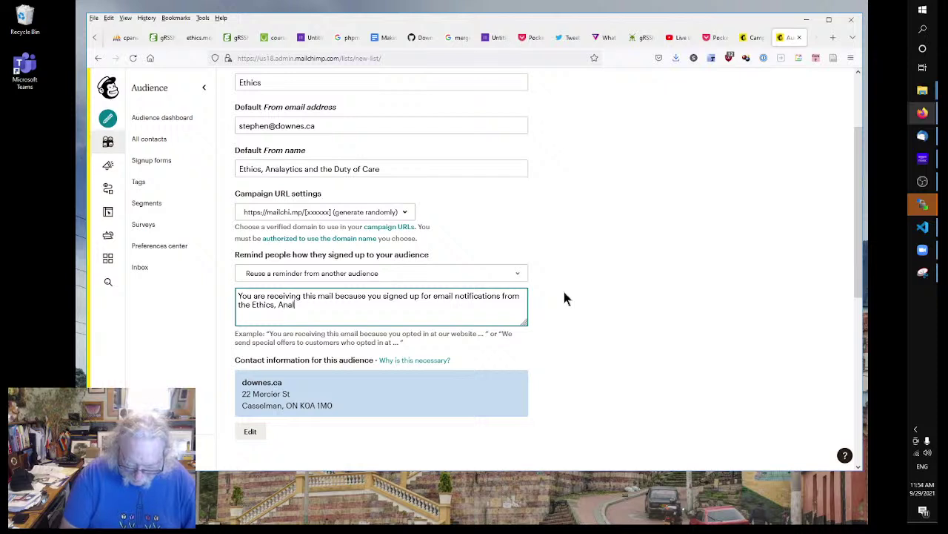
text(ytics and the )
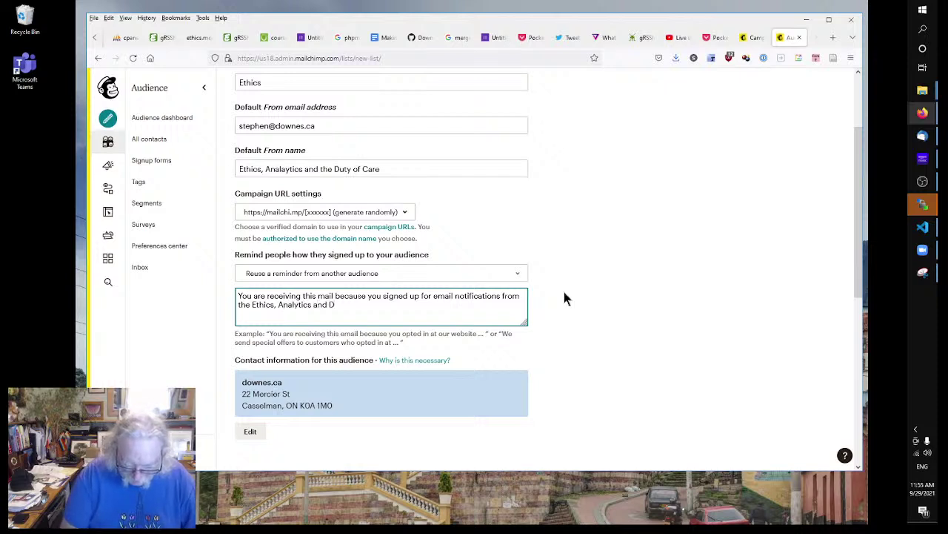
text(Duty)
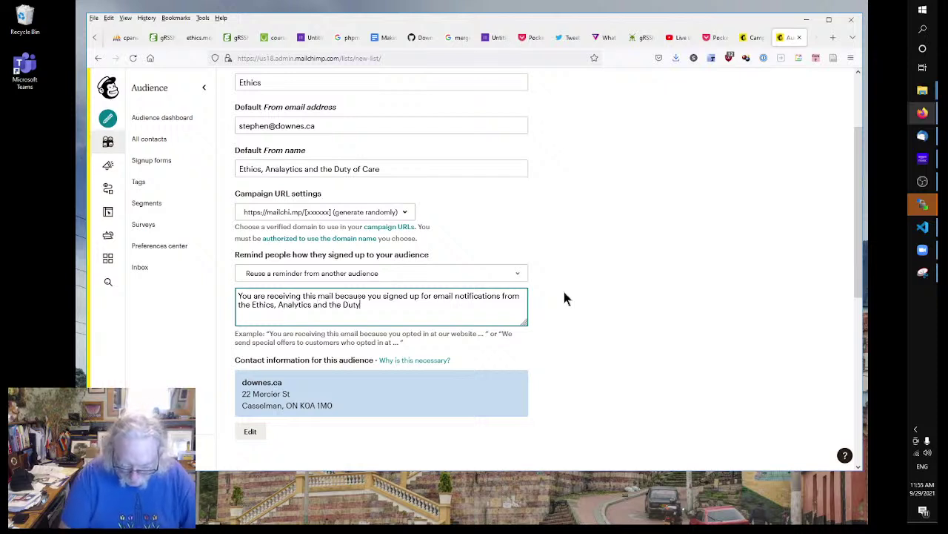
text( of care M)
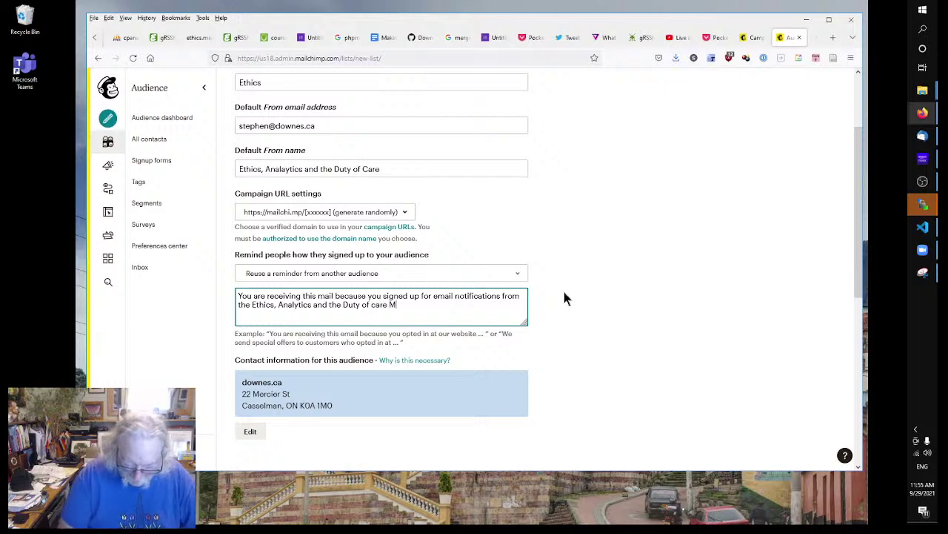
text(OOC)
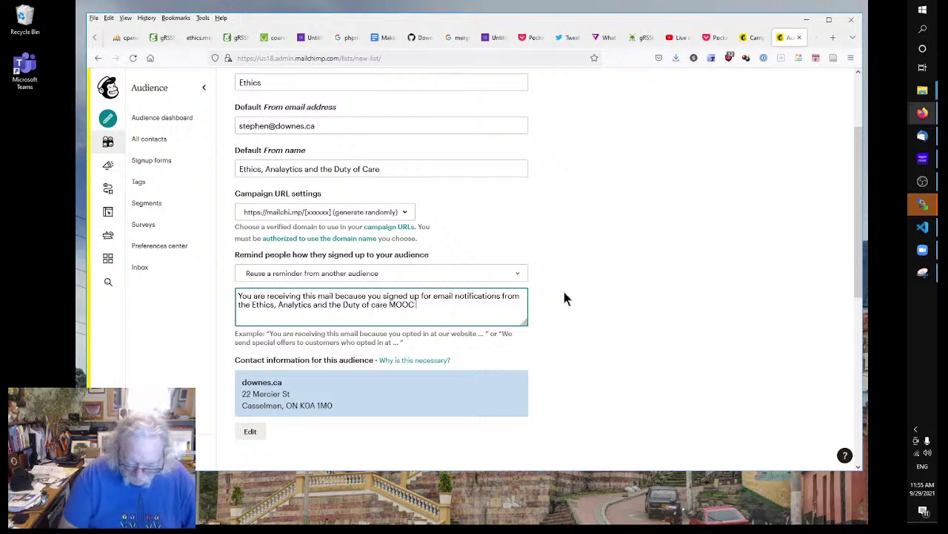
text( on mooc.ca)
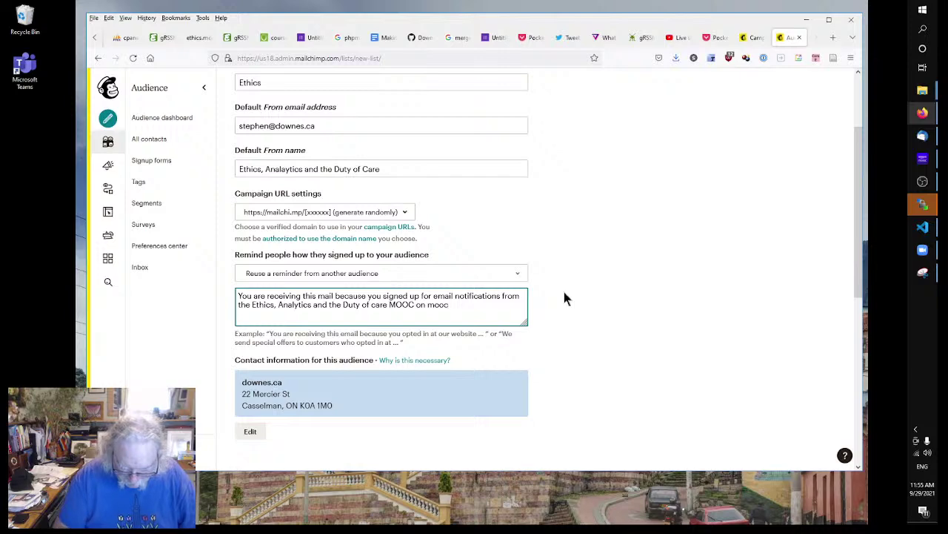
- Finish the signup reminder text and read the help on why contact information is required
click(585, 319)
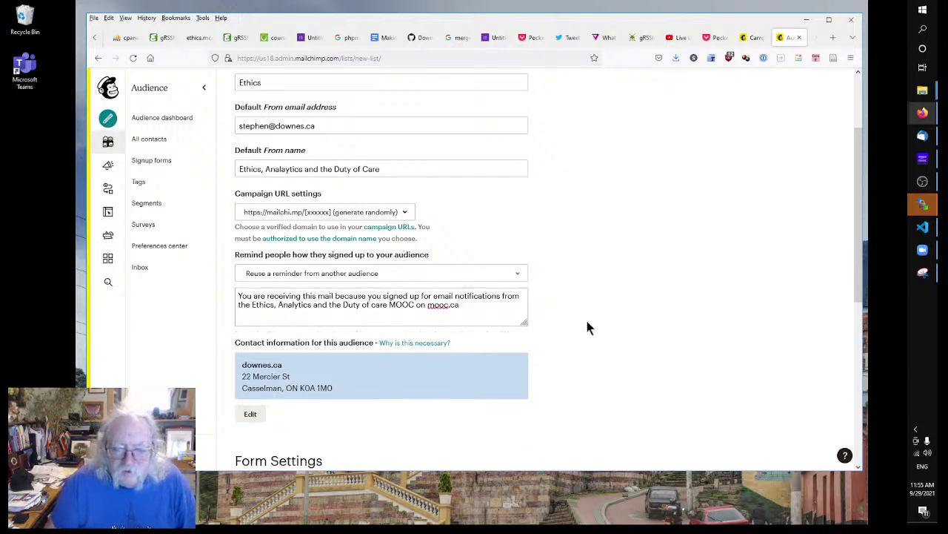
scroll(586, 317, down, 3)
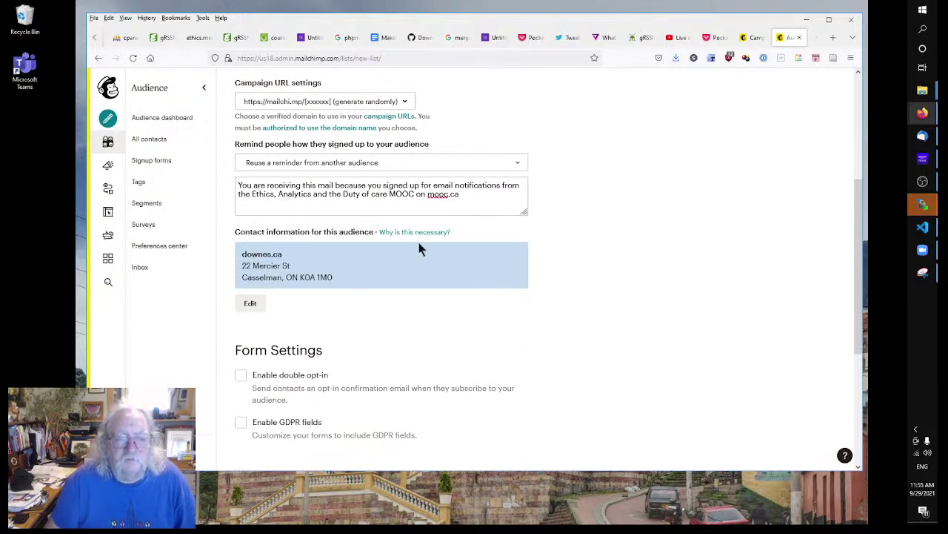
click(419, 233)
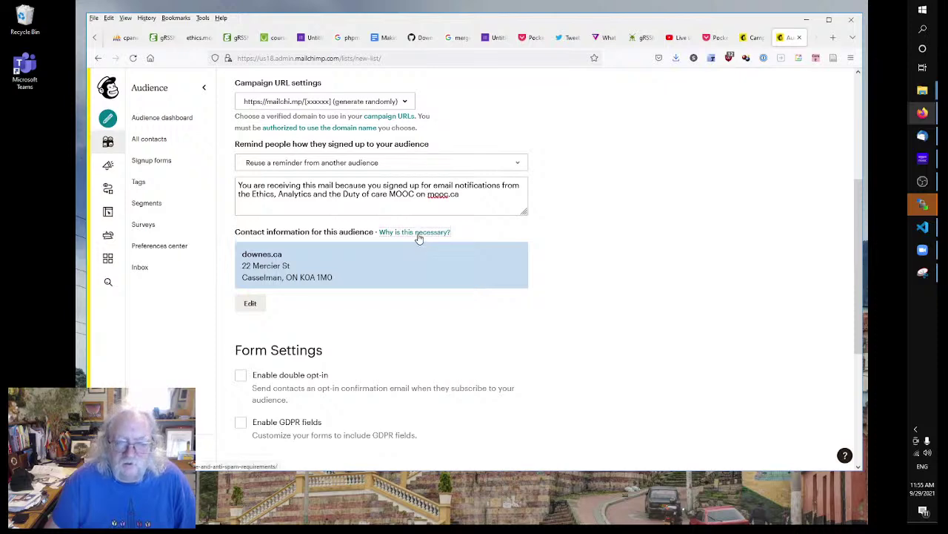
click(801, 38)
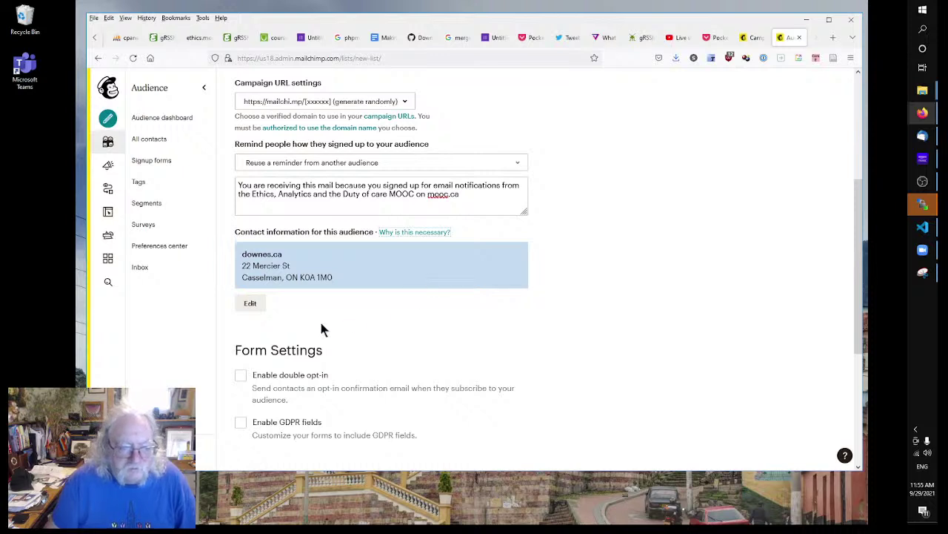
- Change the audience contact address street line to 'The little house by the railway'
click(250, 303)
click(314, 297)
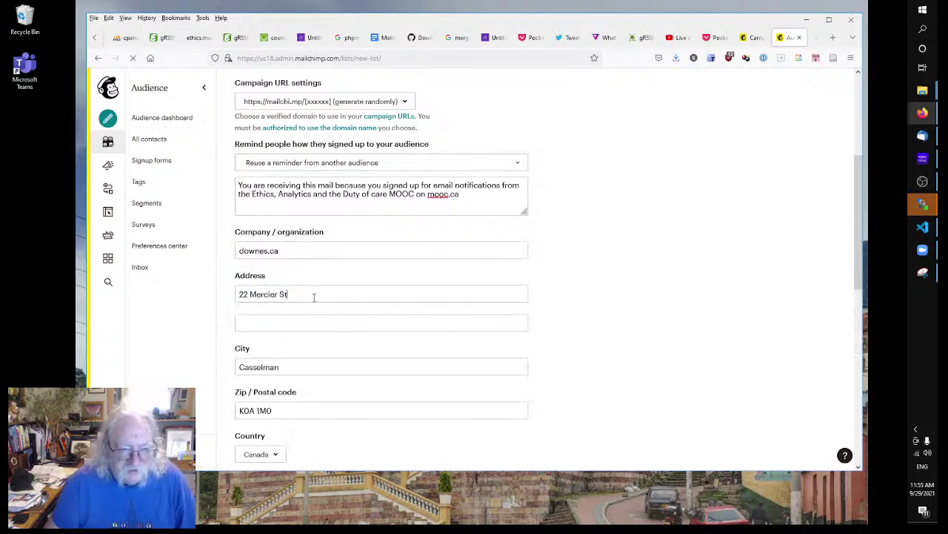
triple_click(314, 297)
text(The li)
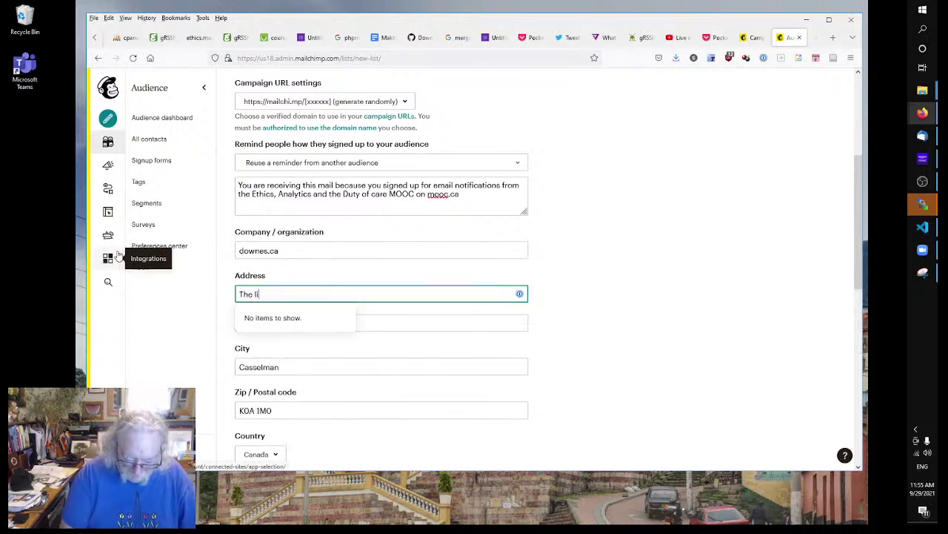
text(ttle house by)
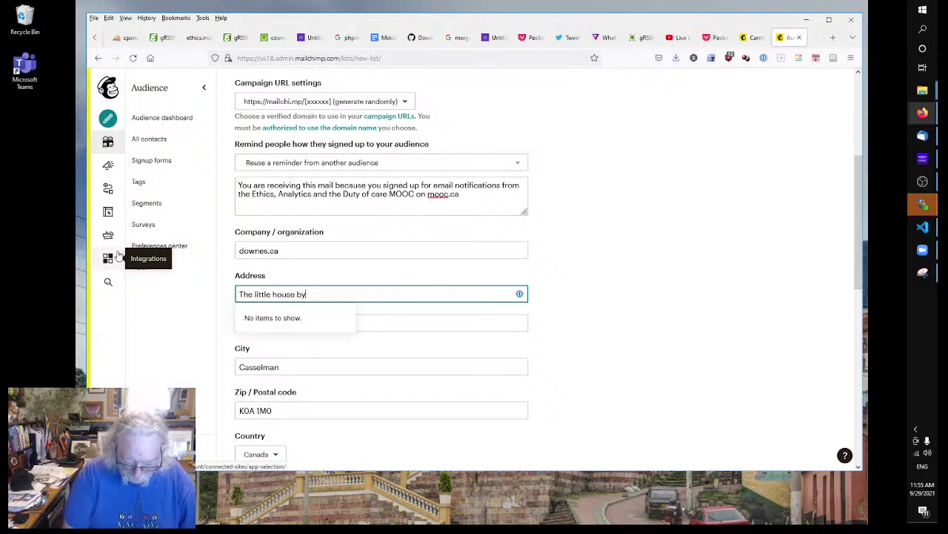
text( the railway)
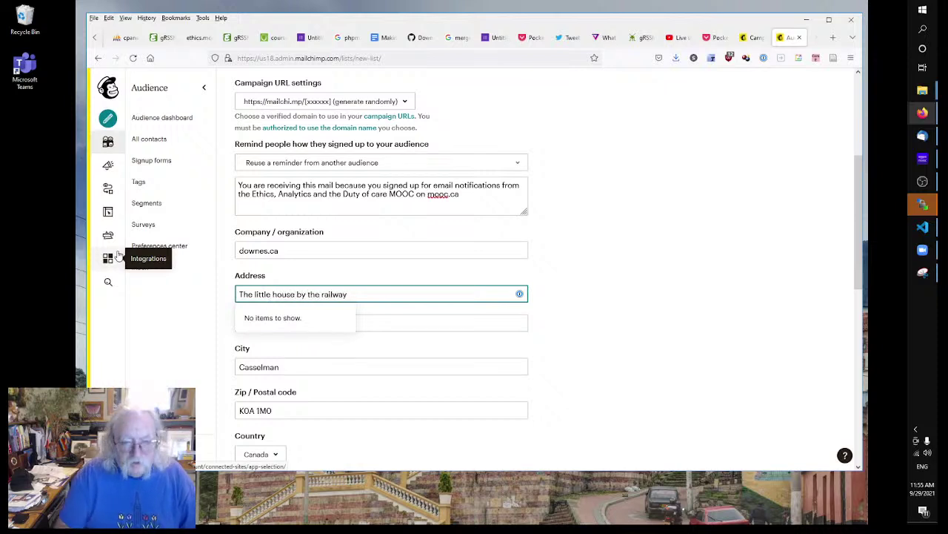
click(616, 329)
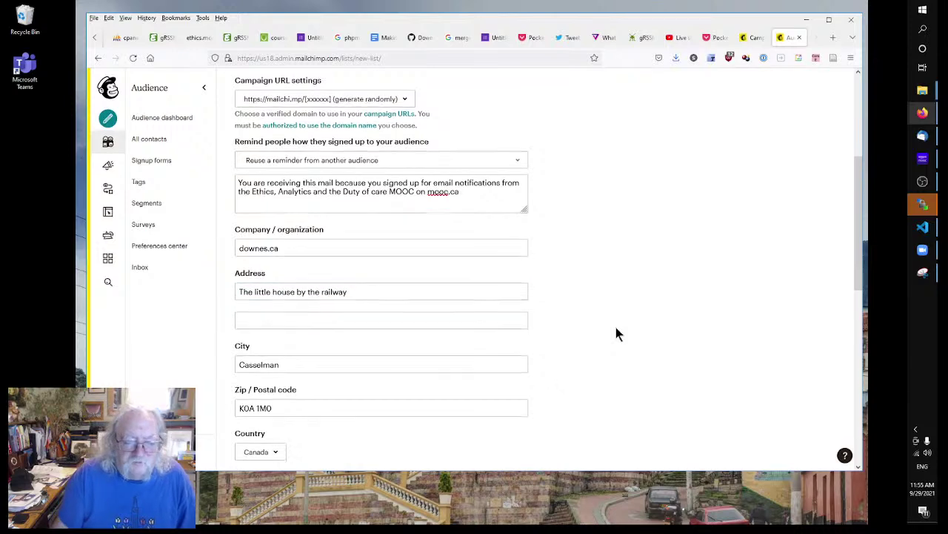
scroll(616, 328, down, 3)
- Enable double opt-in, GDPR fields, daily summary and both one-by-one notifications, then save the audience
scroll(578, 367, down, 5)
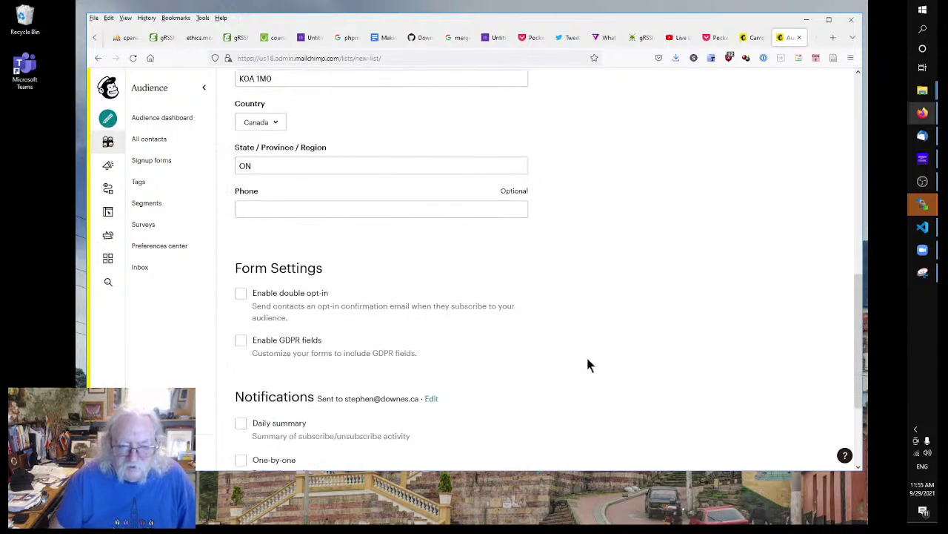
scroll(570, 350, down, 3)
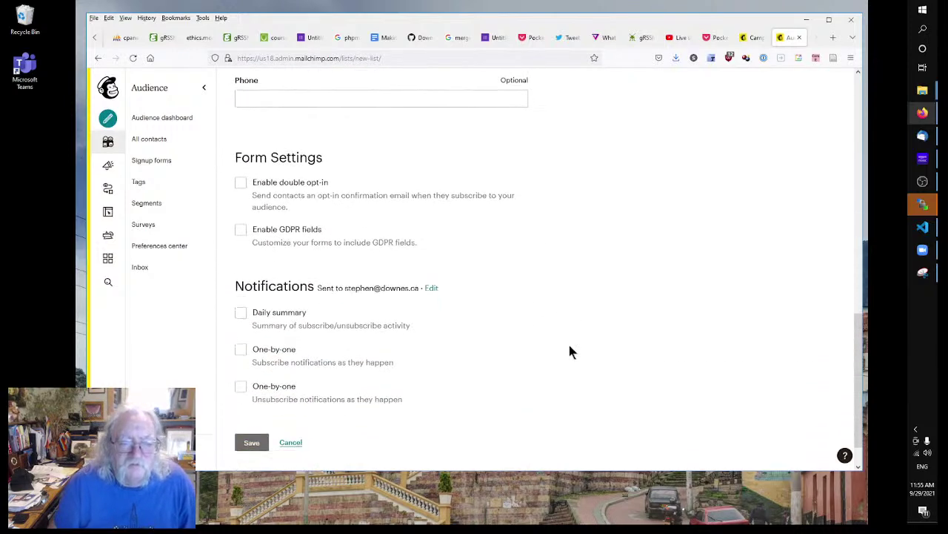
scroll(561, 328, down, 1)
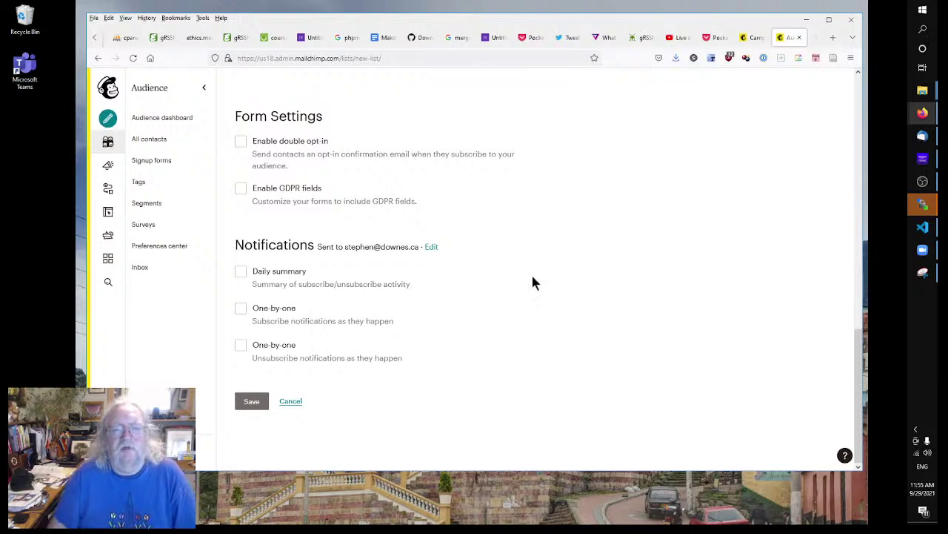
click(241, 142)
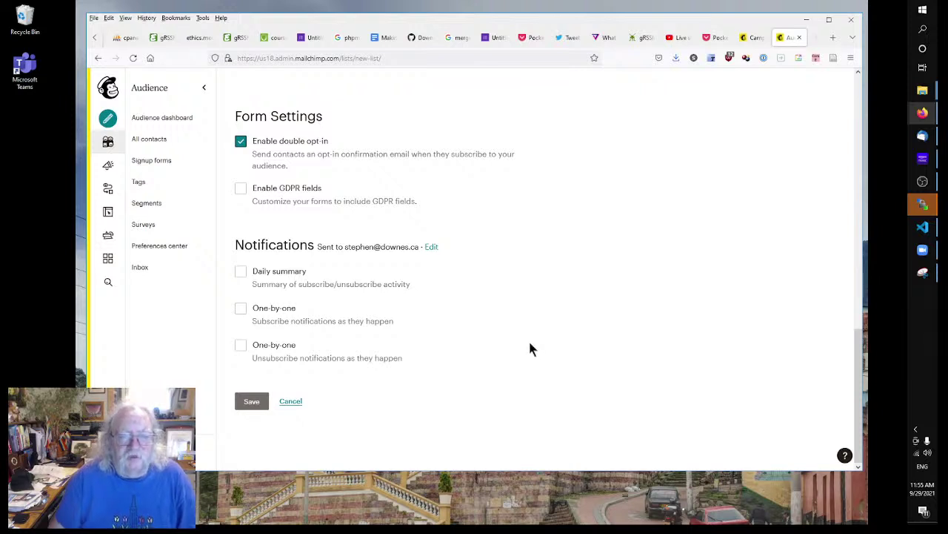
click(242, 189)
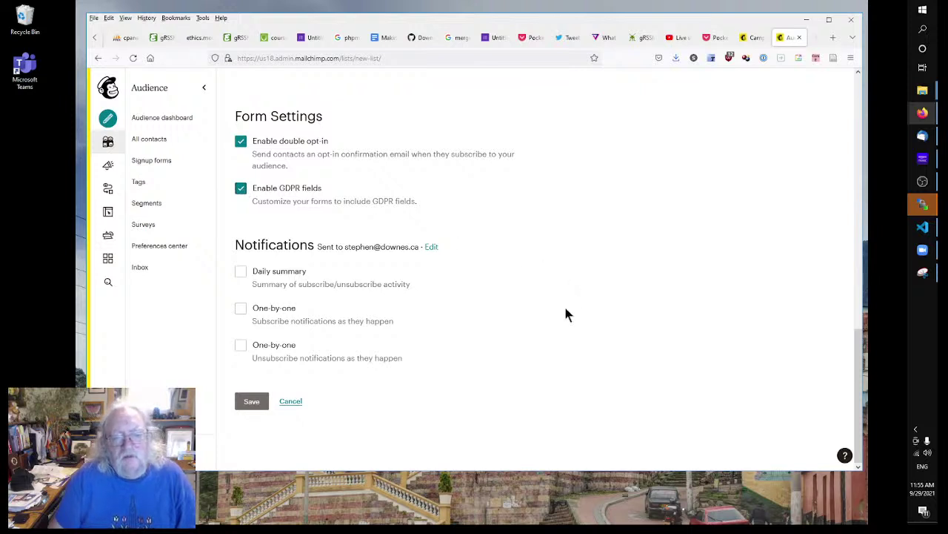
click(241, 271)
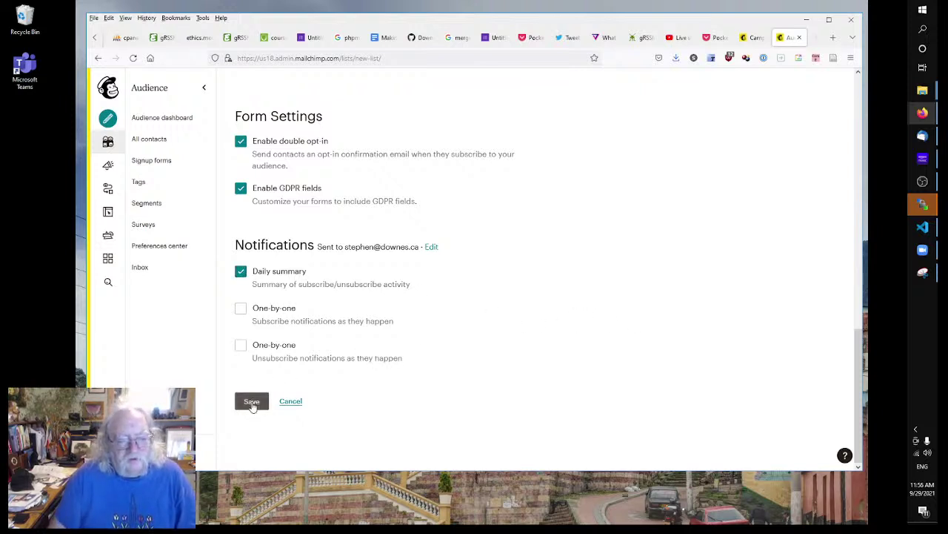
click(241, 311)
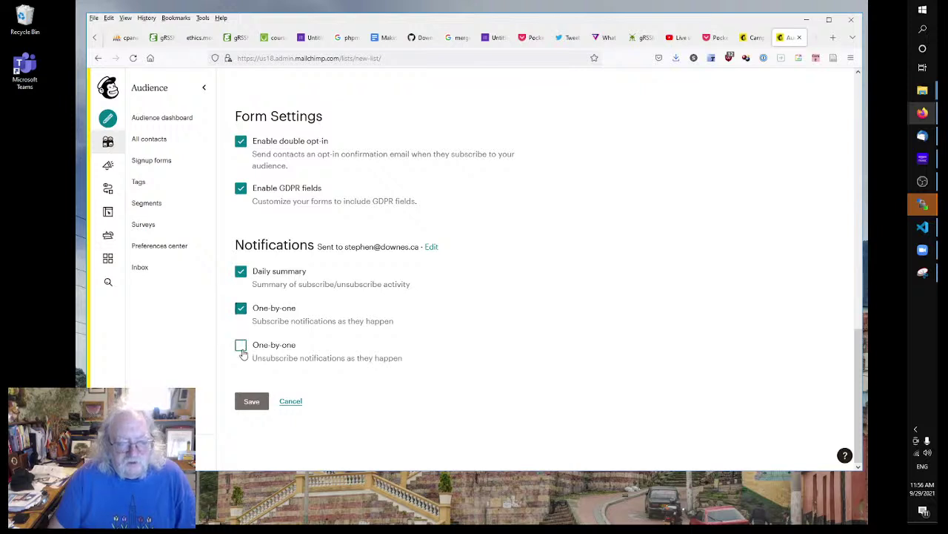
click(241, 346)
click(250, 407)
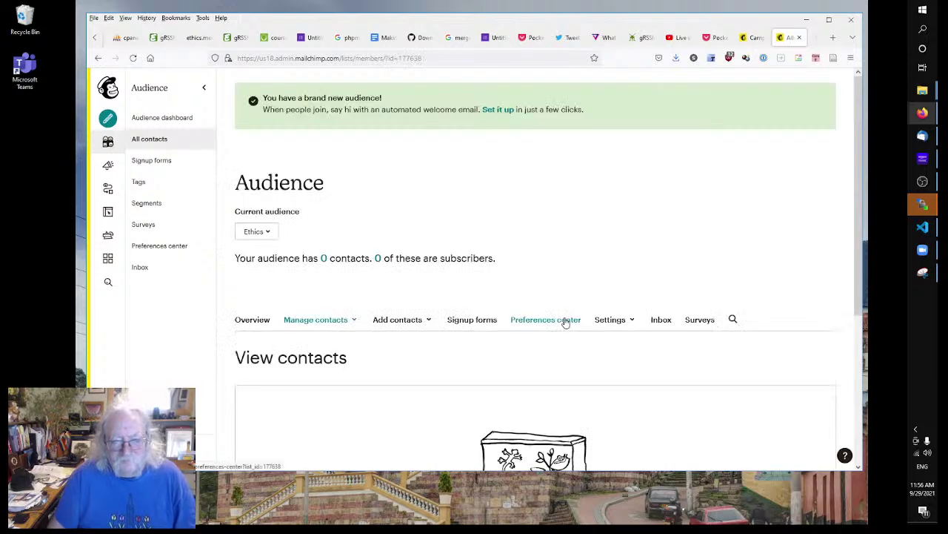
- Leave the empty Ethics audience and return to the Campaigns list via Automations
scroll(569, 236, down, 3)
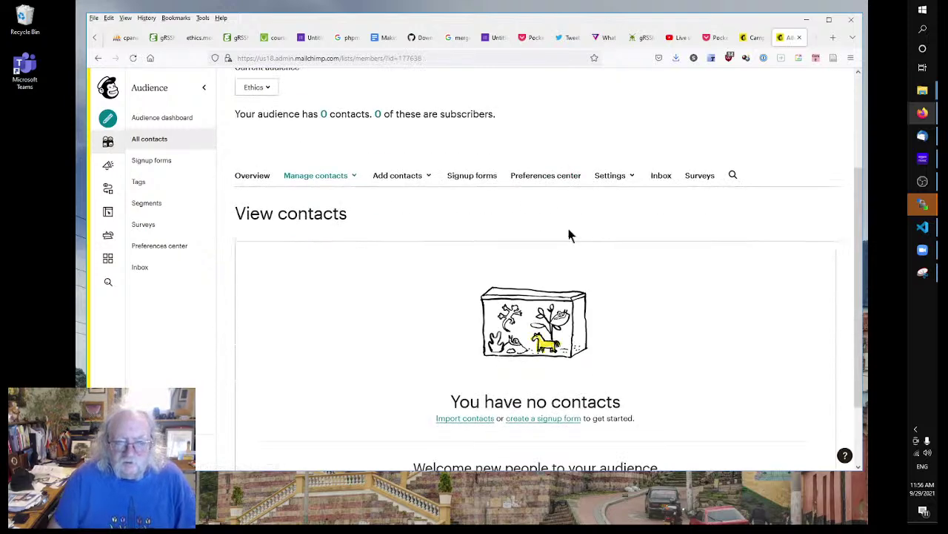
scroll(530, 318, down, 1)
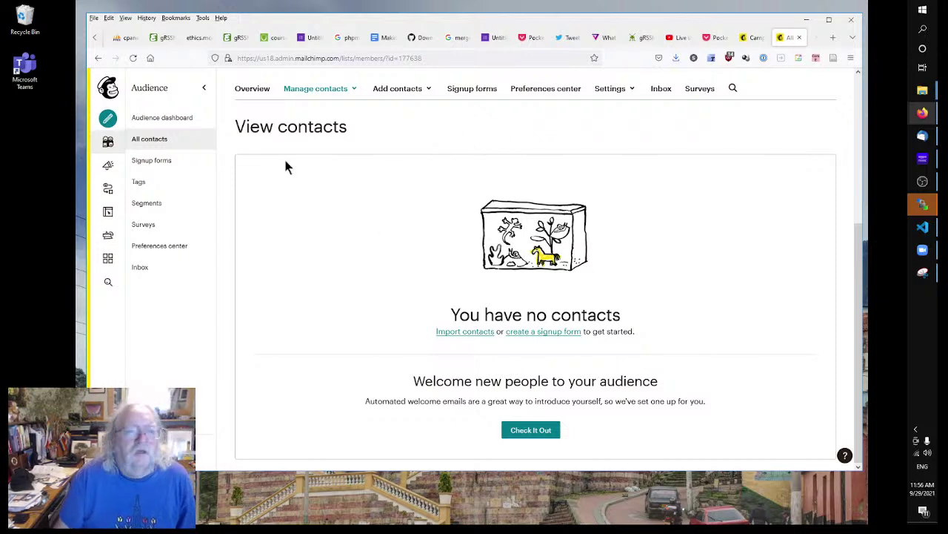
click(108, 189)
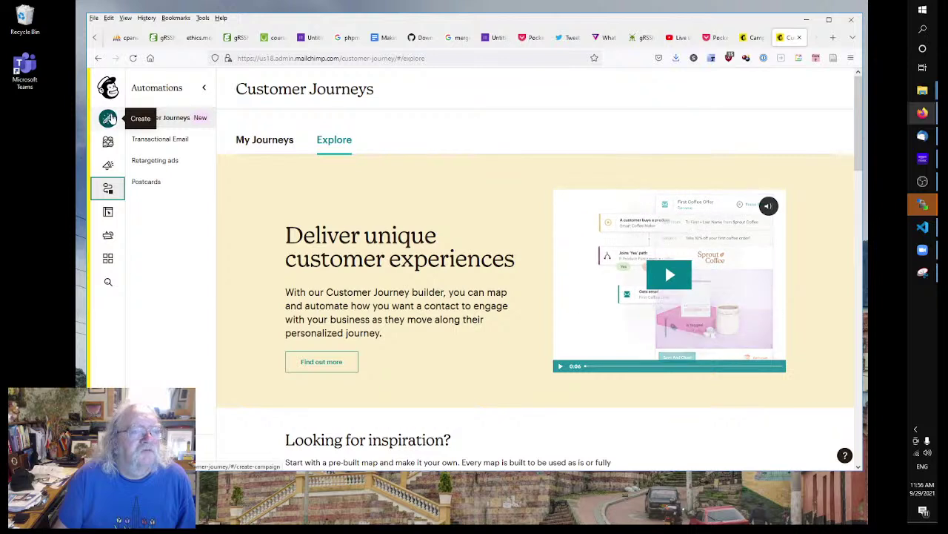
click(108, 164)
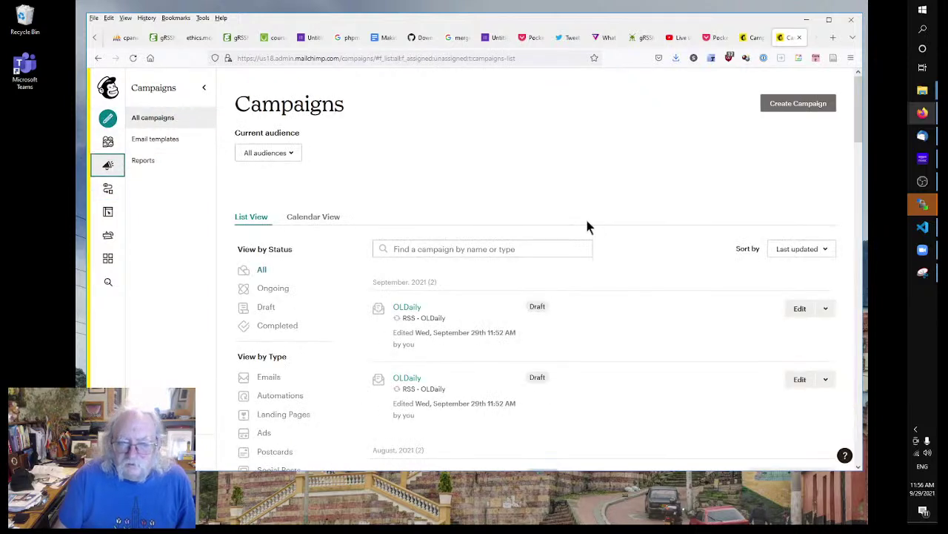
- Open the second OLDaily RSS draft, set its audience to Ethics, and continue to Campaign info
scroll(656, 263, down, 3)
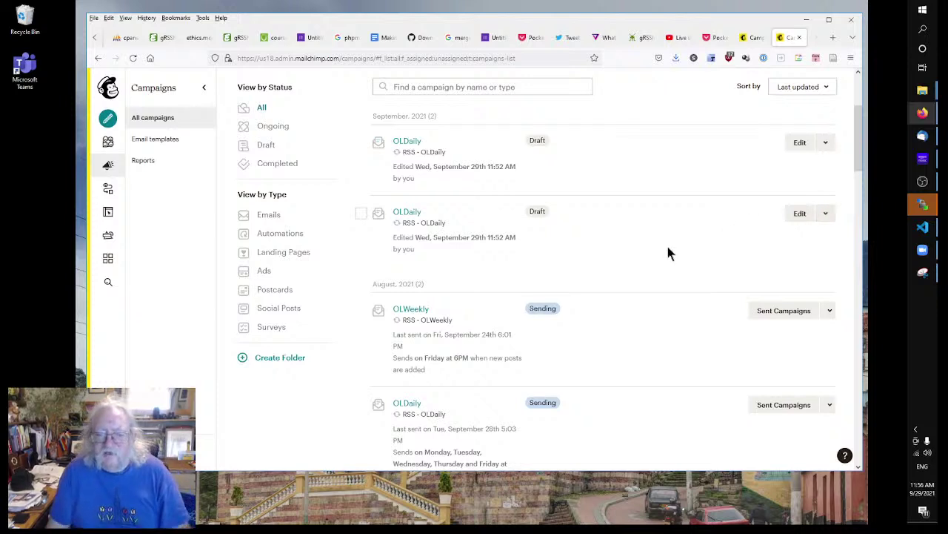
click(413, 213)
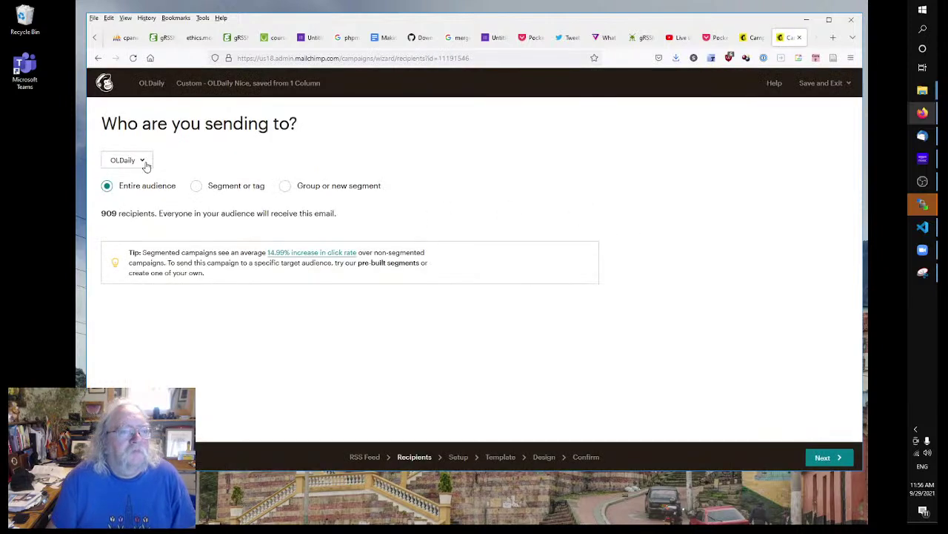
click(145, 164)
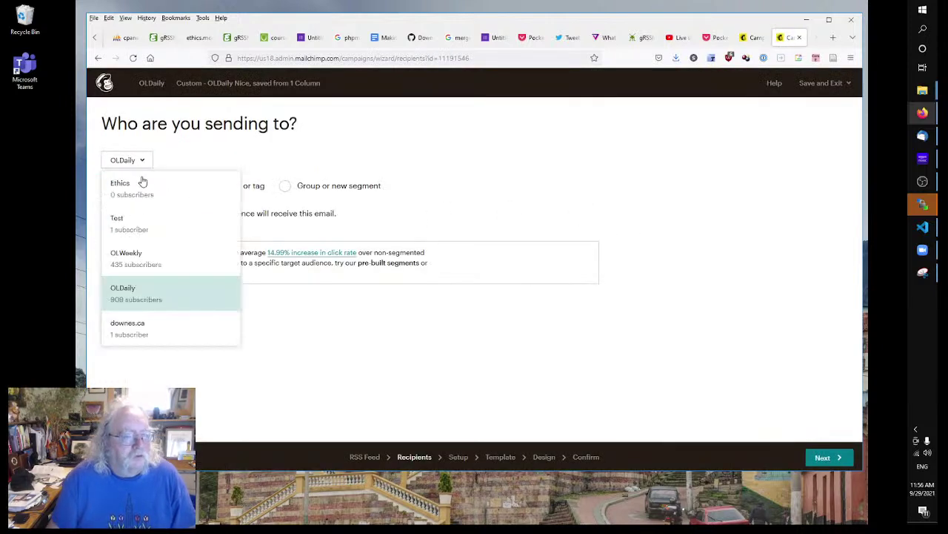
click(131, 194)
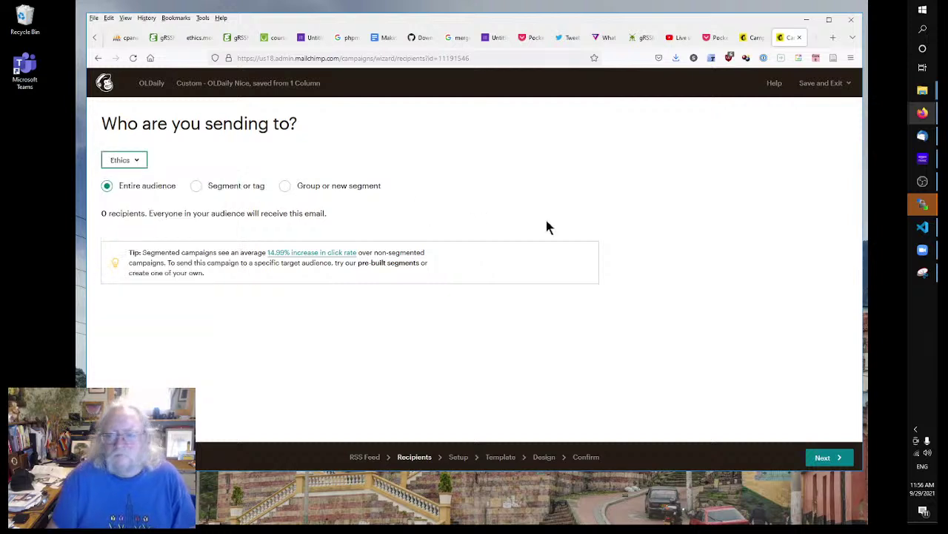
click(302, 237)
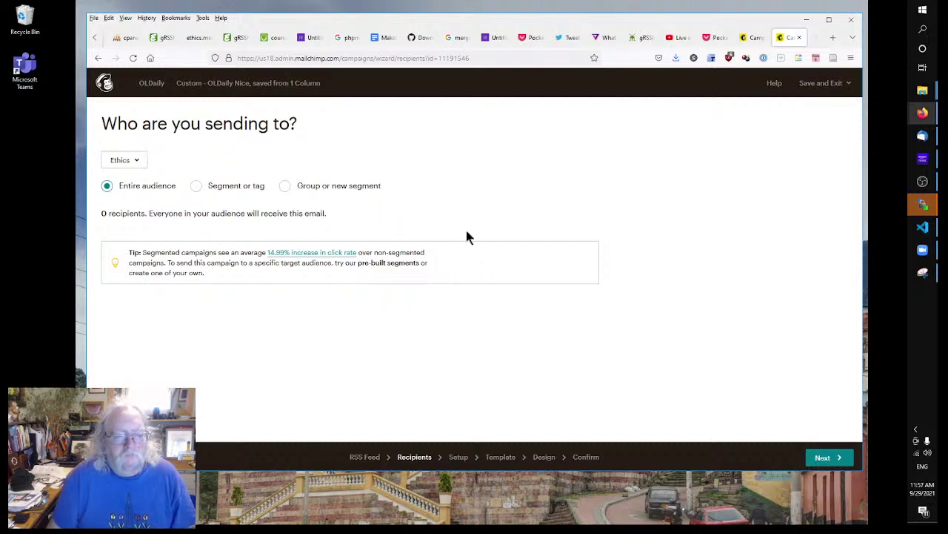
click(822, 458)
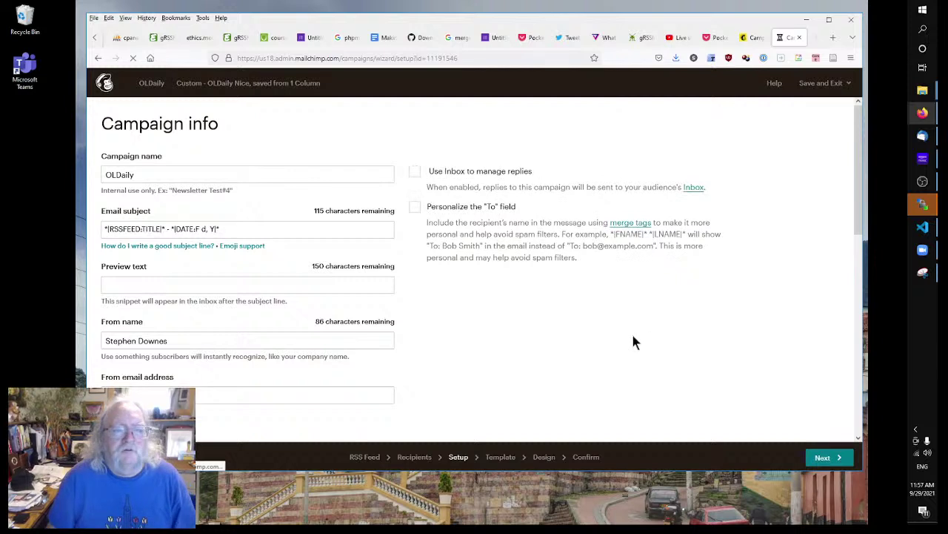
- Rename the campaign from its OLDaily name to 'Ethics'
click(129, 177)
key(ctrl+a)
text(Ethics)
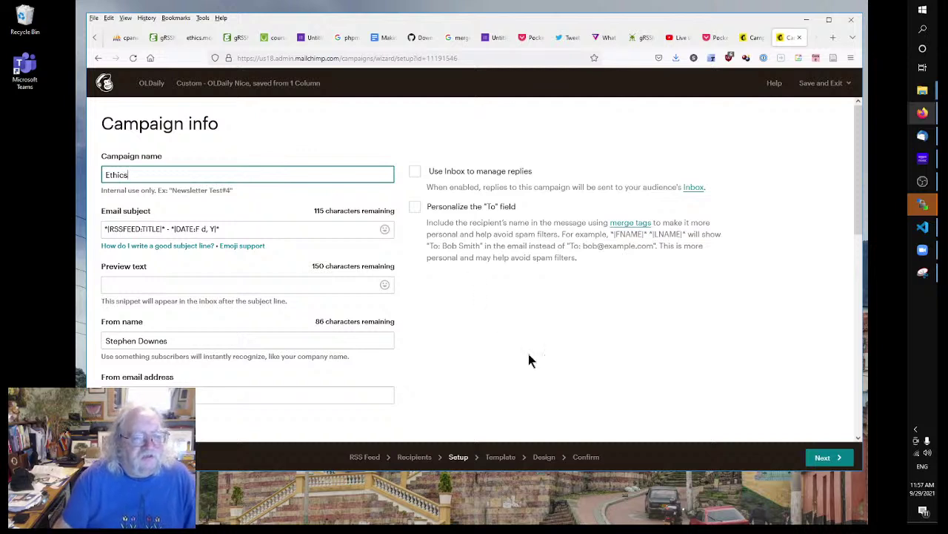
click(493, 339)
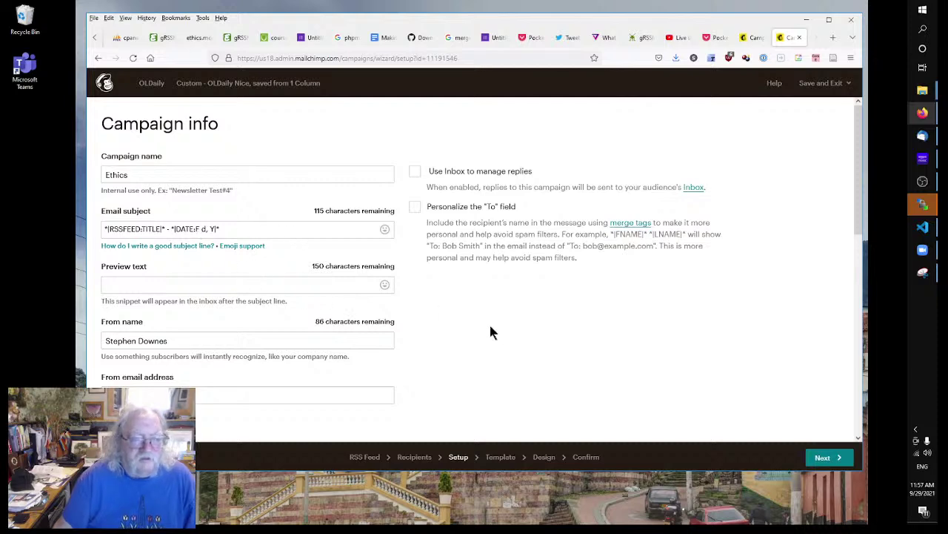
- Leave the email preview text empty, erasing the trial 'Today's newsletter' text
scroll(497, 340, down, 3)
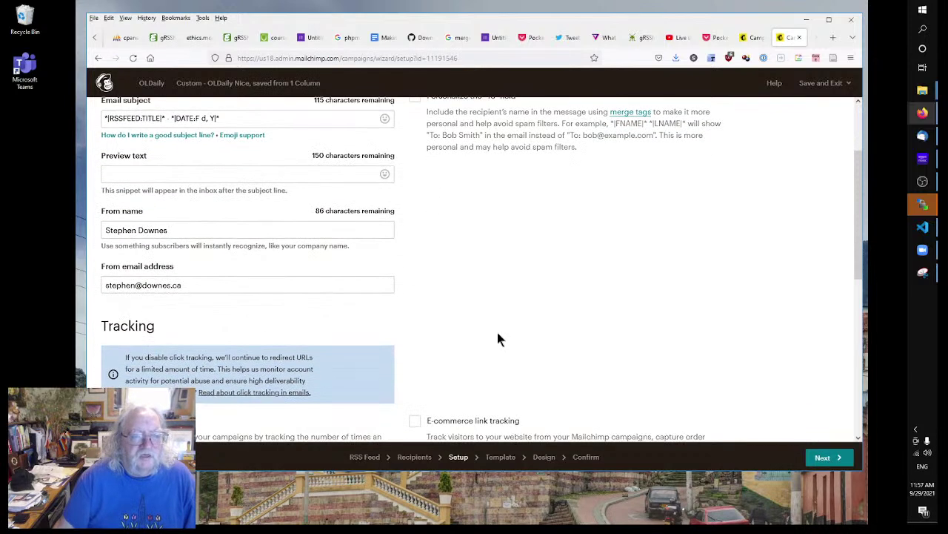
click(282, 174)
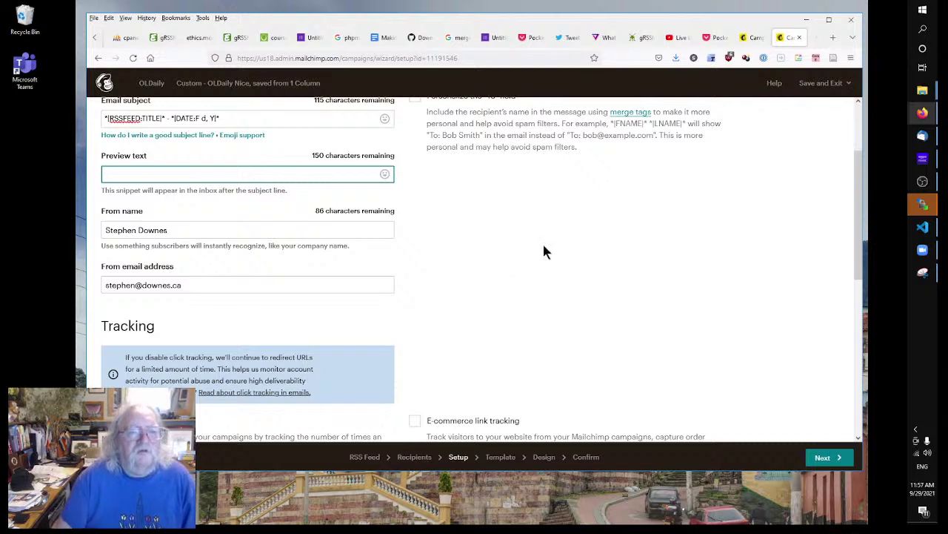
text(T)
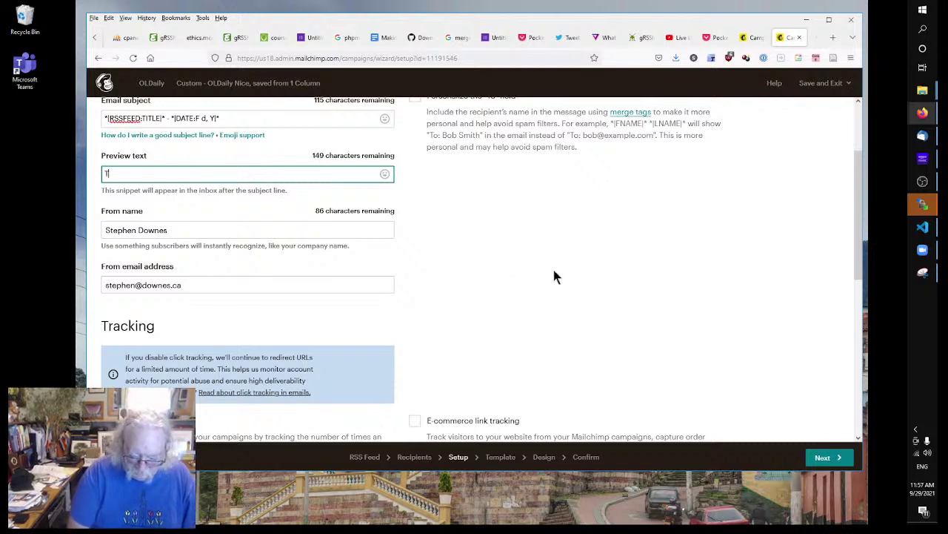
text(oday's )
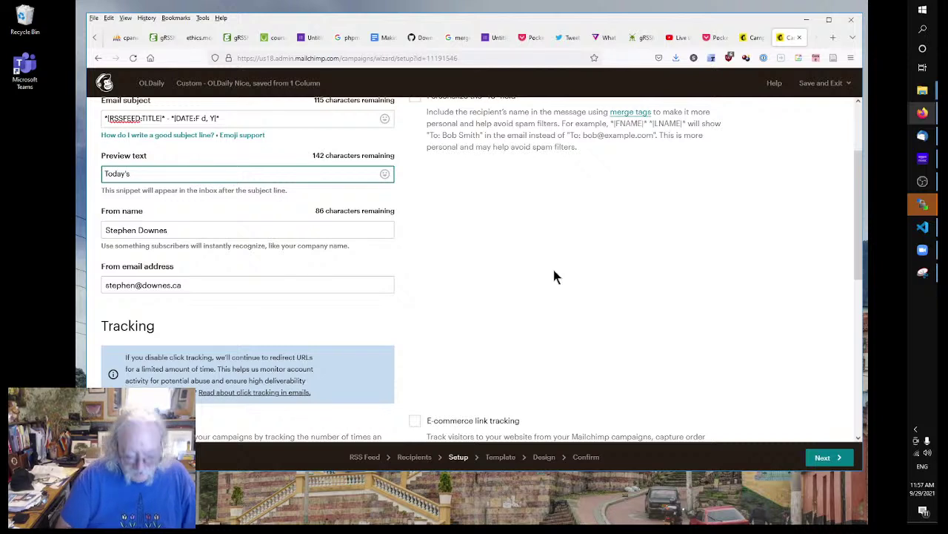
text(newsletter)
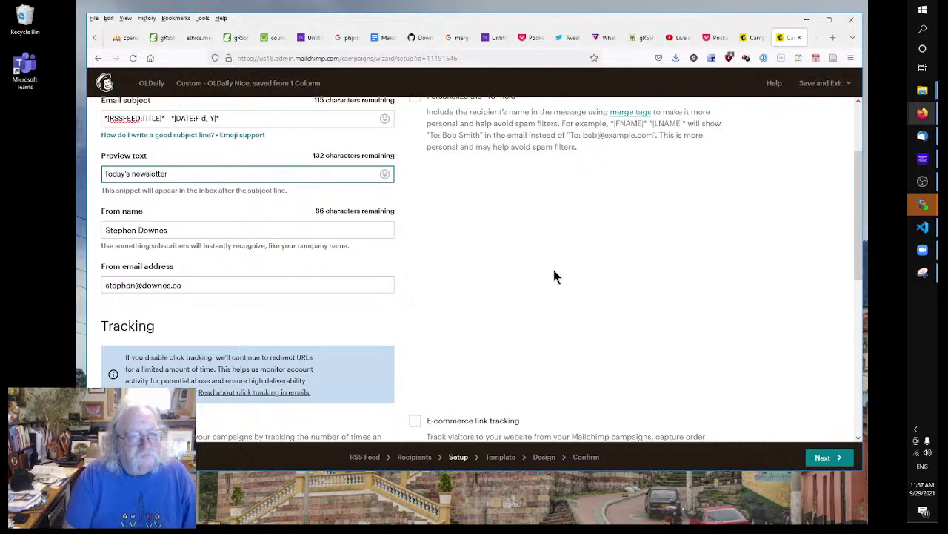
key(BackSpace)
key(BackSpace)
key(BackSpace)
key(BackSpace)
key(BackSpace)
key(BackSpace)
key(BackSpace)
key(BackSpace)
key(BackSpace)
key(BackSpace)
key(BackSpace)
key(BackSpace)
key(BackSpace)
key(BackSpace)
key(BackSpace)
key(BackSpace)
key(BackSpace)
key(BackSpace)
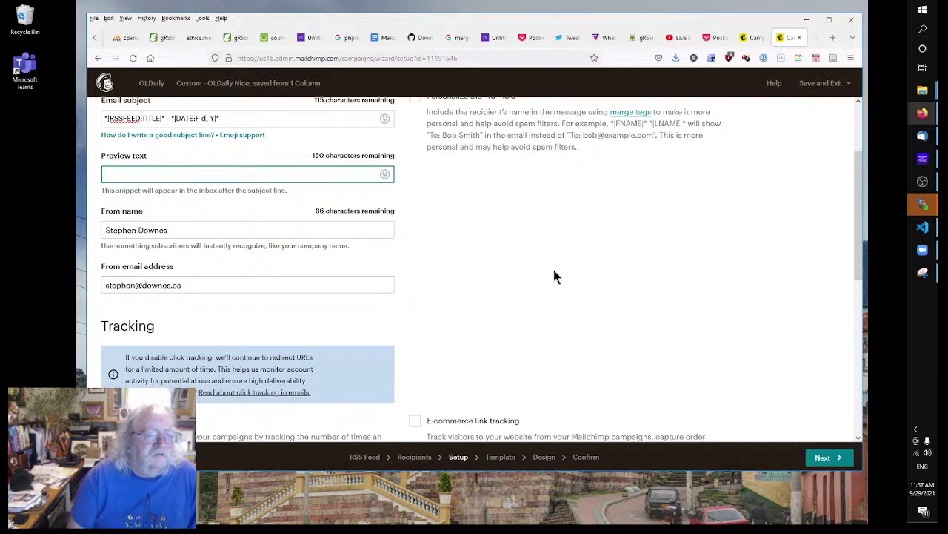
click(465, 244)
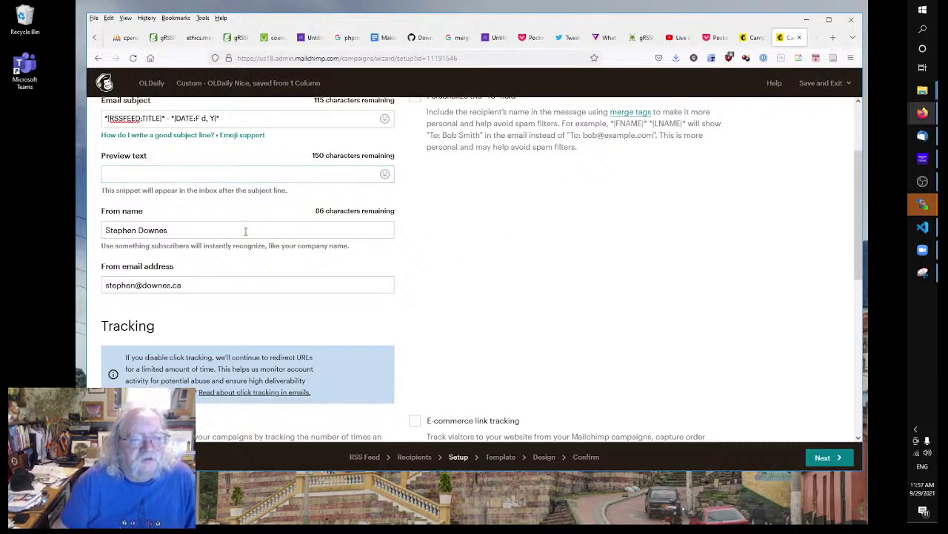
- Set the From name to 'Ethics, Analytics and the Duty of Care'
click(188, 231)
text(Et)
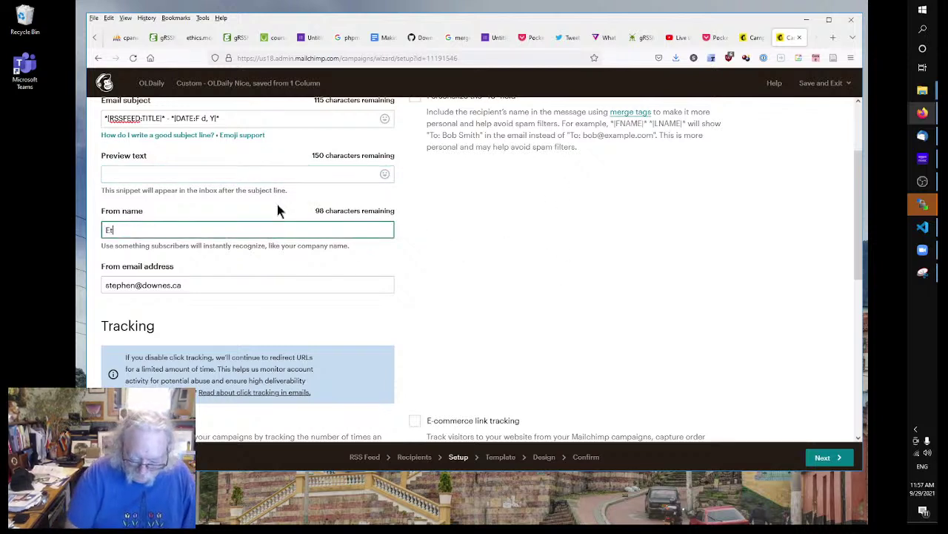
text(hics, Anal)
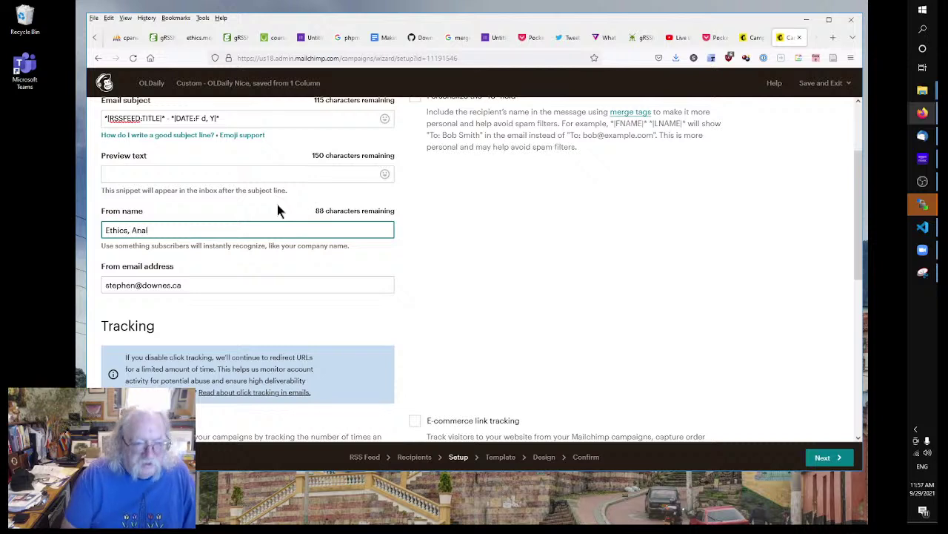
text(ytic)
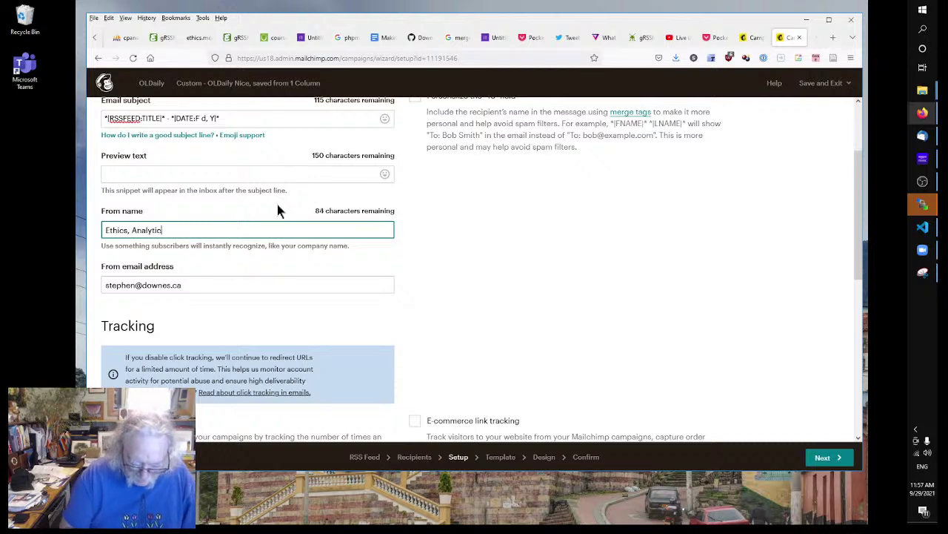
text(s and the Du)
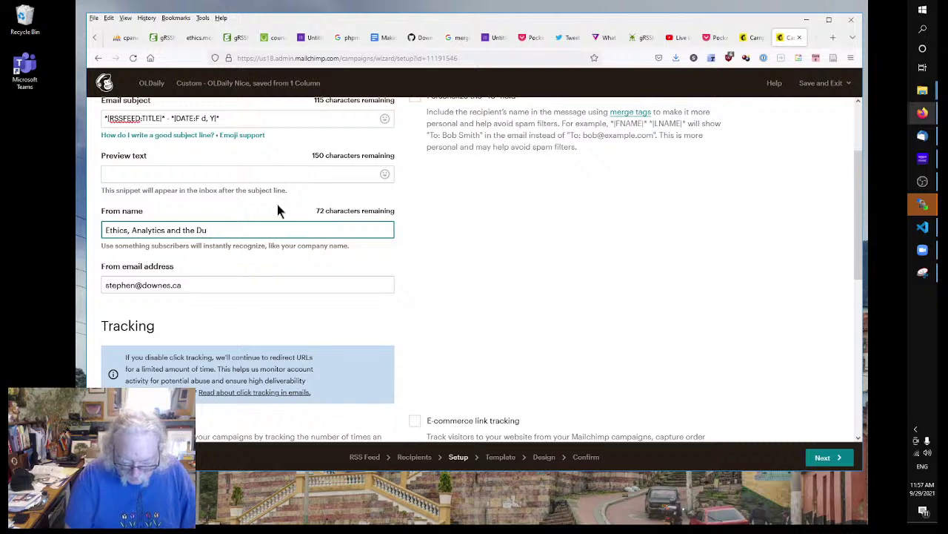
text(ty of Care)
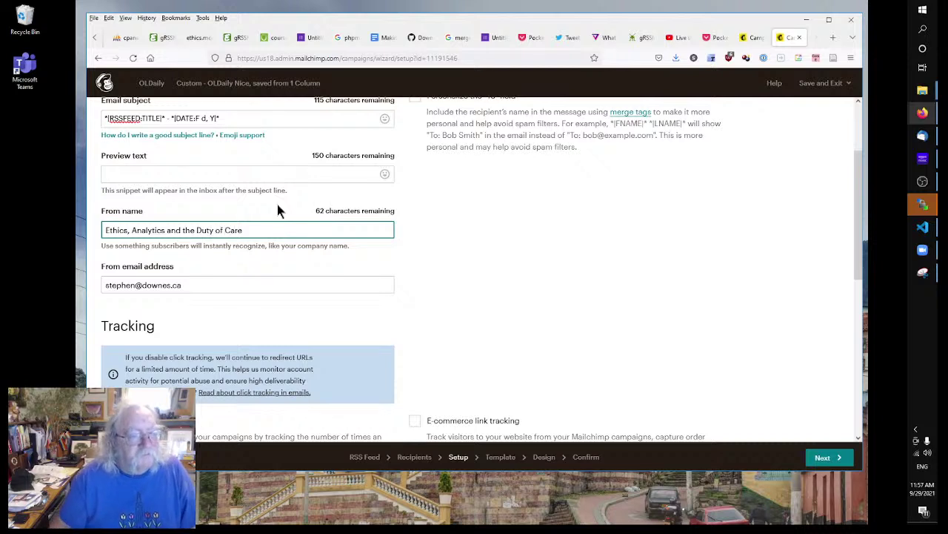
click(443, 326)
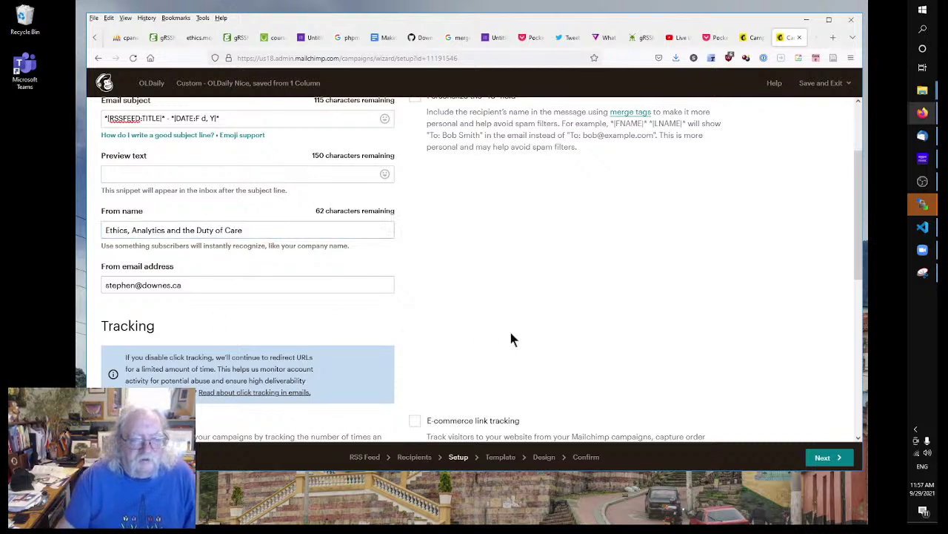
- Uncheck Track opens and Track clicks, then continue to the Design step
scroll(505, 329, down, 2)
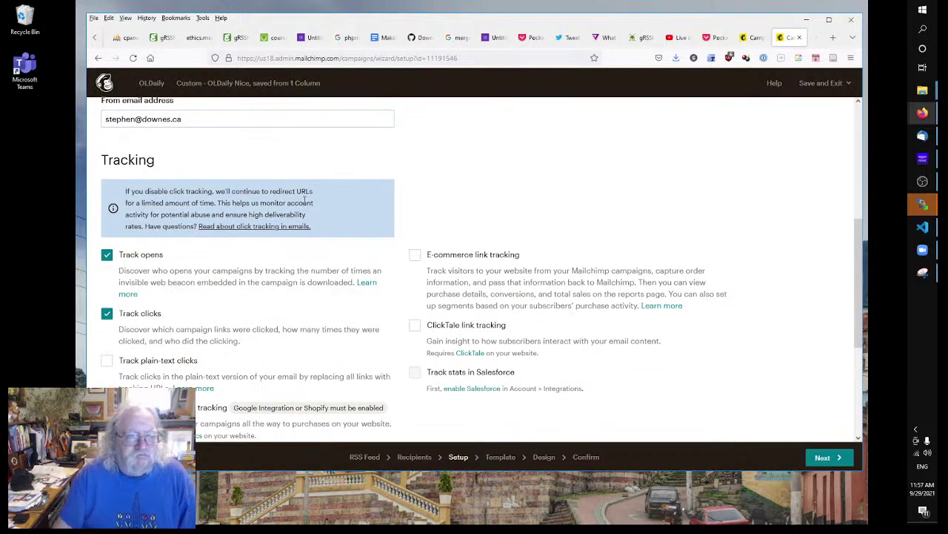
scroll(306, 207, up, 2)
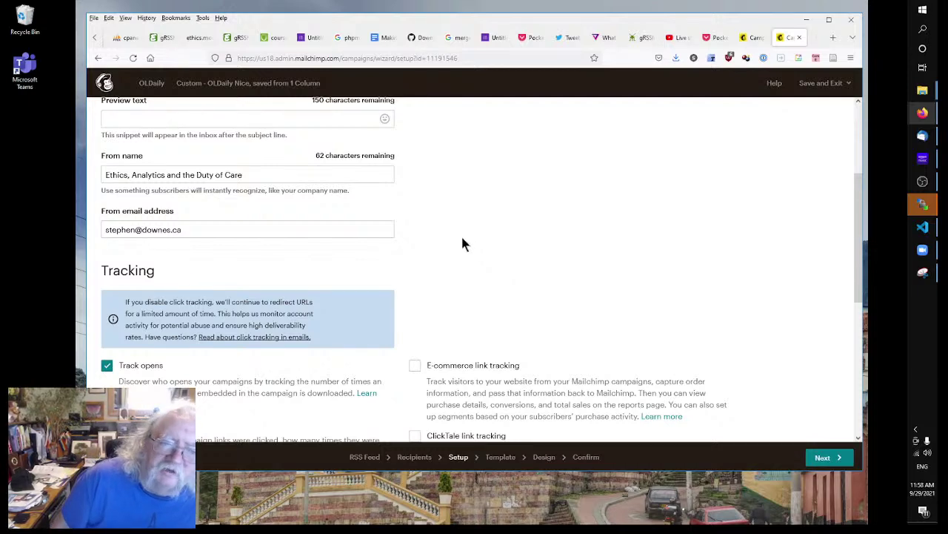
scroll(454, 244, down, 2)
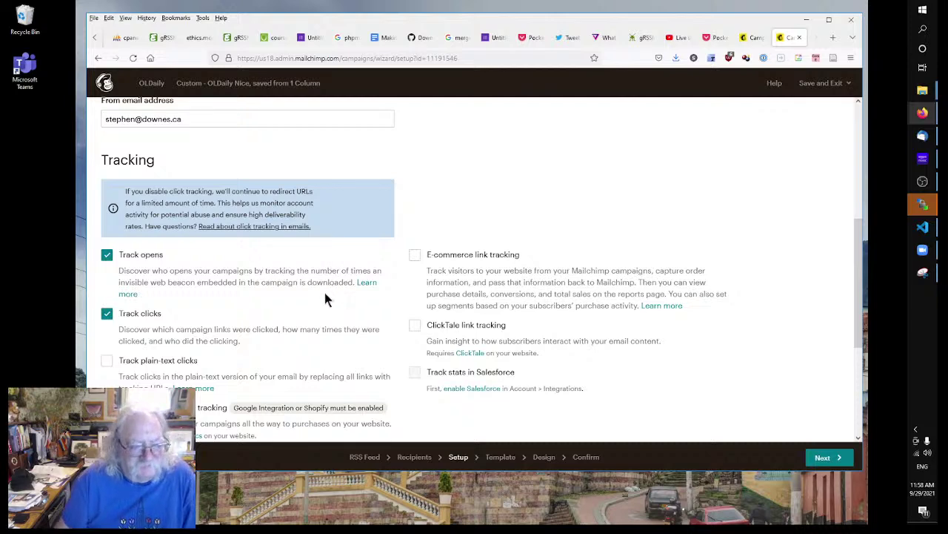
scroll(296, 282, down, 2)
click(107, 145)
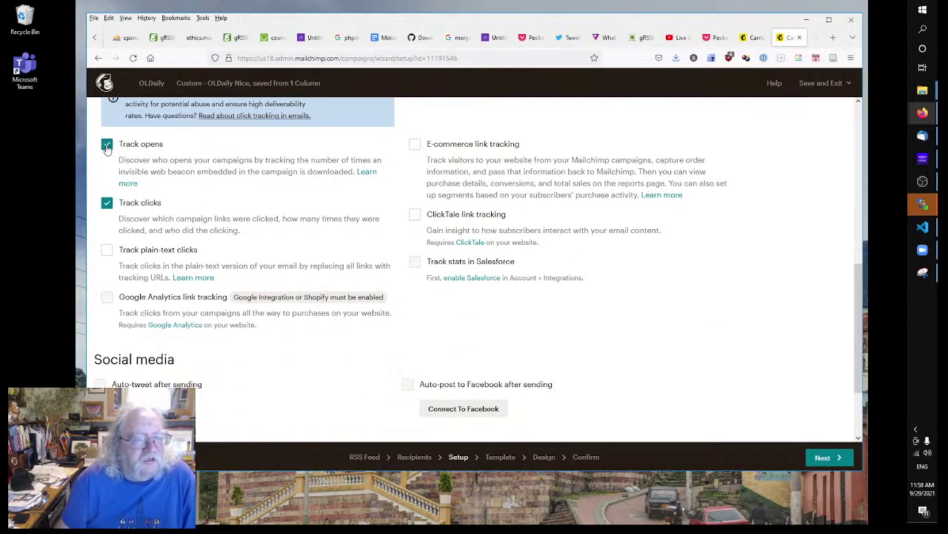
click(107, 203)
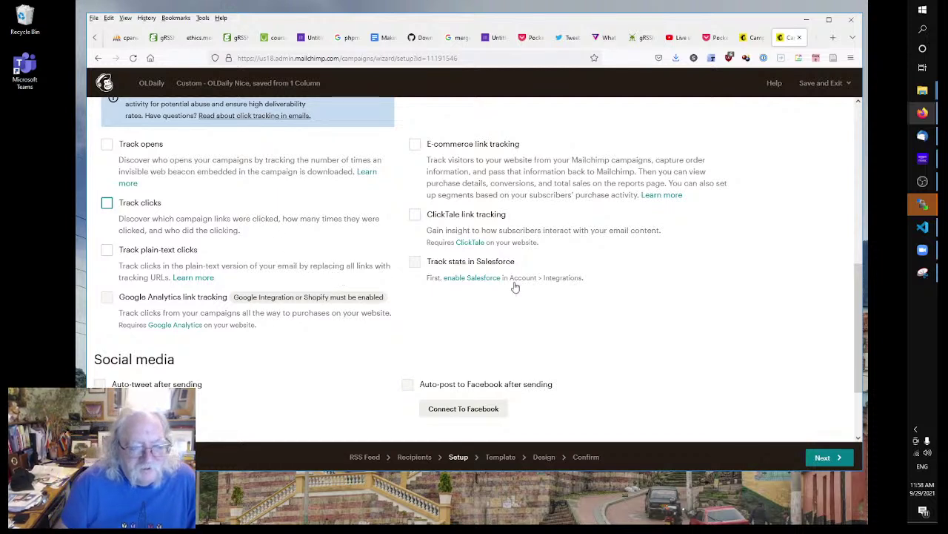
scroll(701, 296, down, 2)
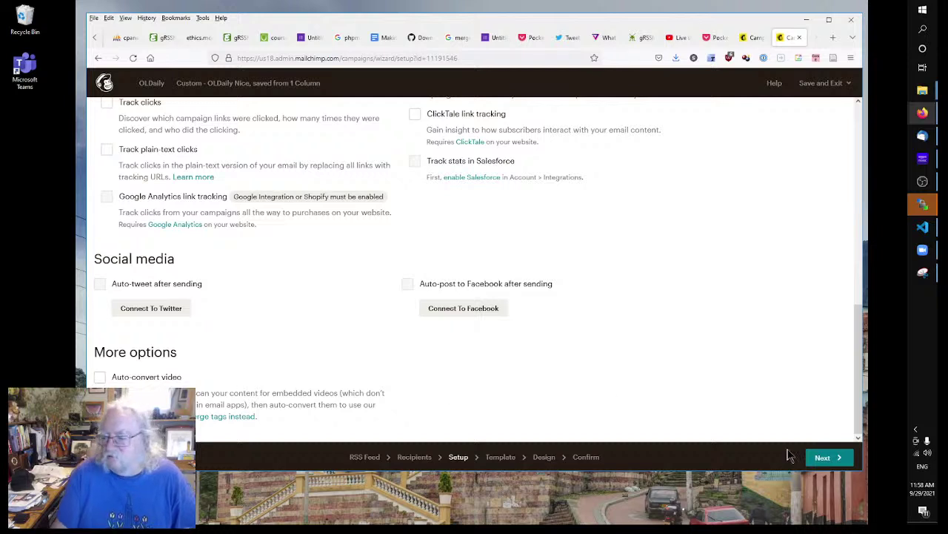
click(836, 456)
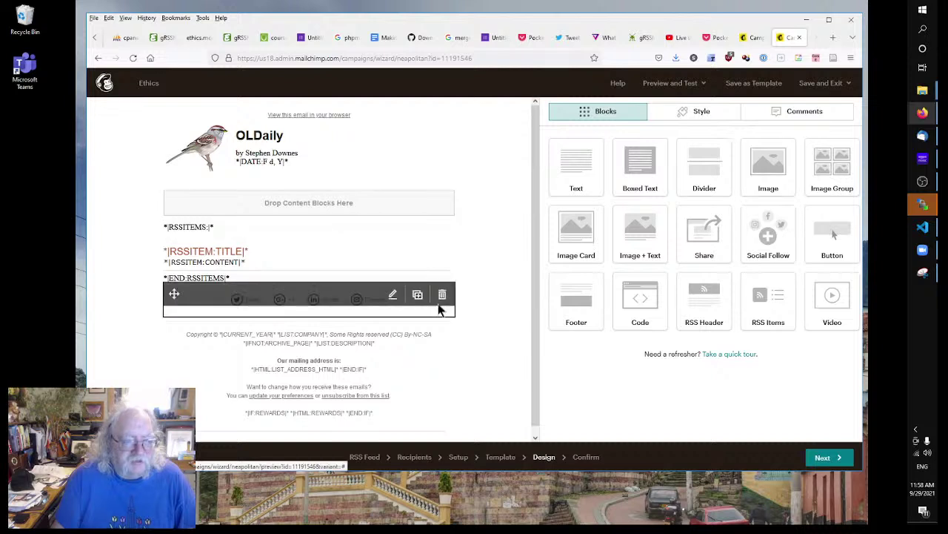
- Open the header block's HTML in the Code editor at its date line
mouse_move(258, 278)
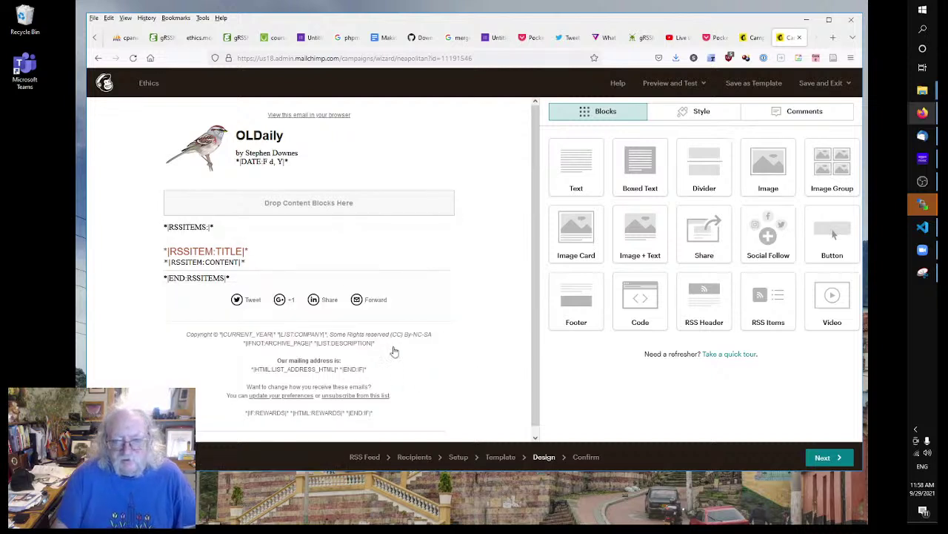
mouse_move(226, 157)
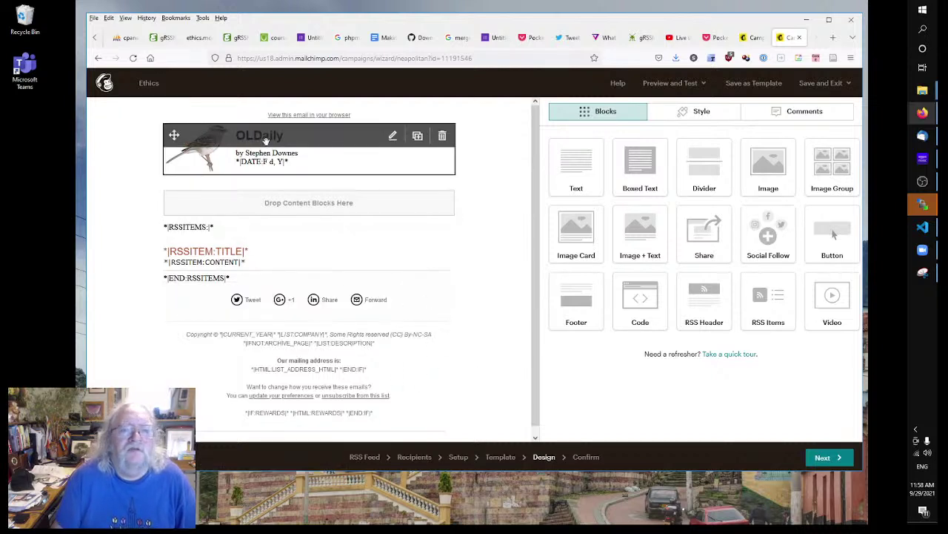
click(392, 137)
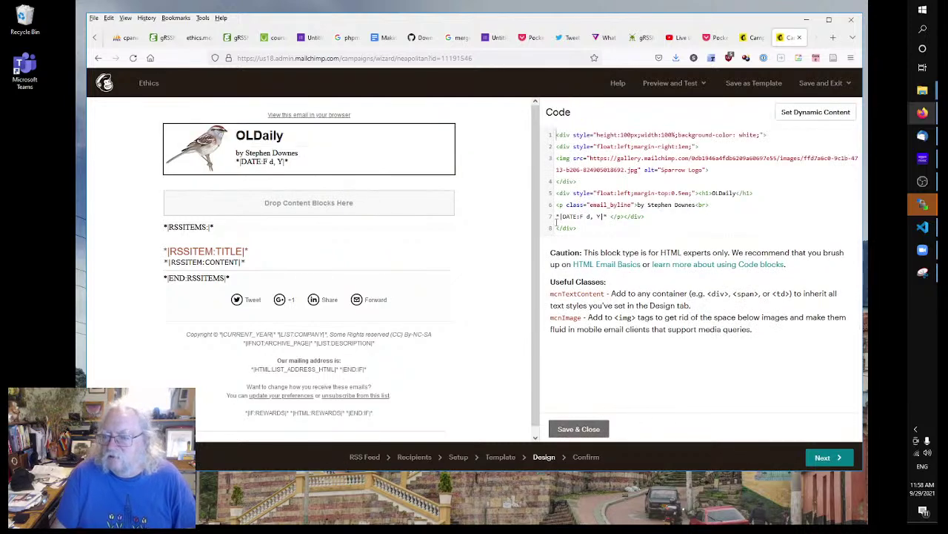
click(635, 220)
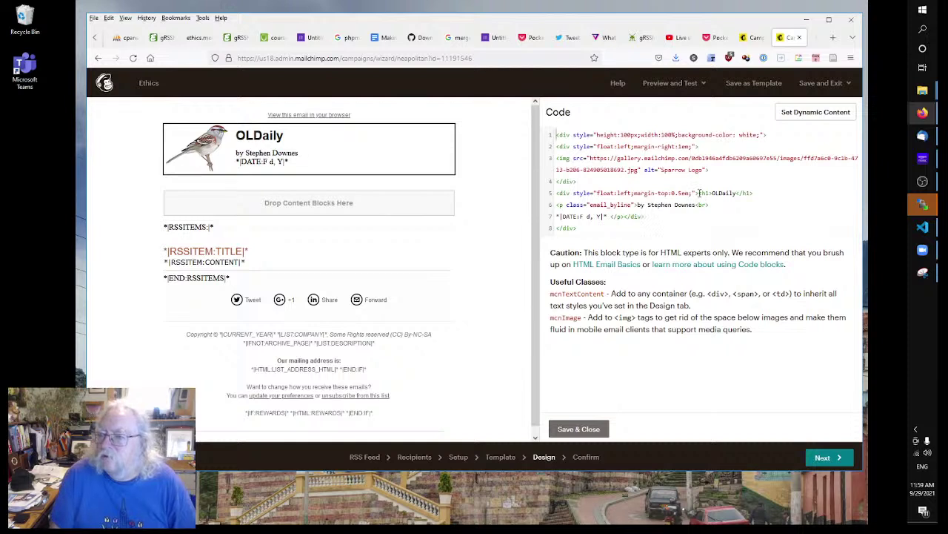
- Retitle the header 'Ethics, Analytics and the Duty of Care' and change the byline to 'Your MOOC Email Newsletter for'
drag(712, 192, 736, 195)
text(Ethics, )
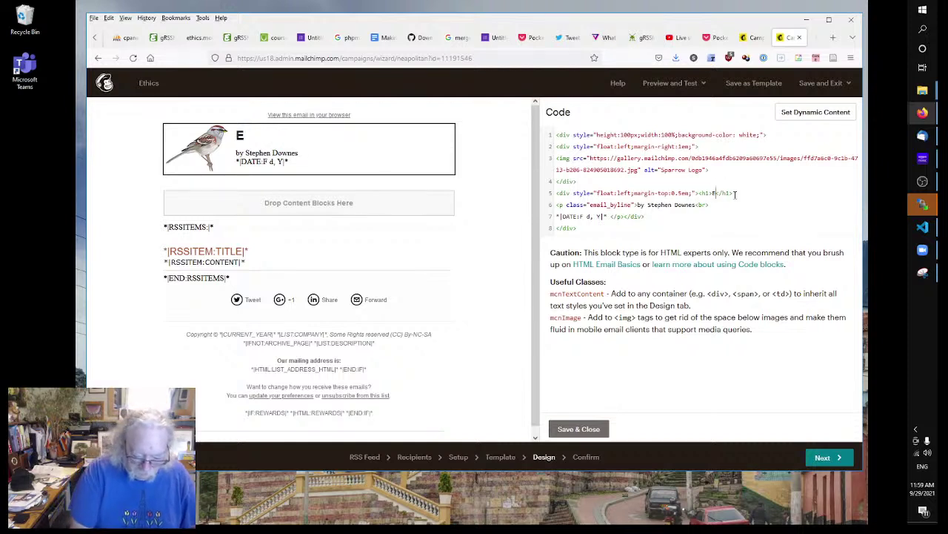
text(Analytics )
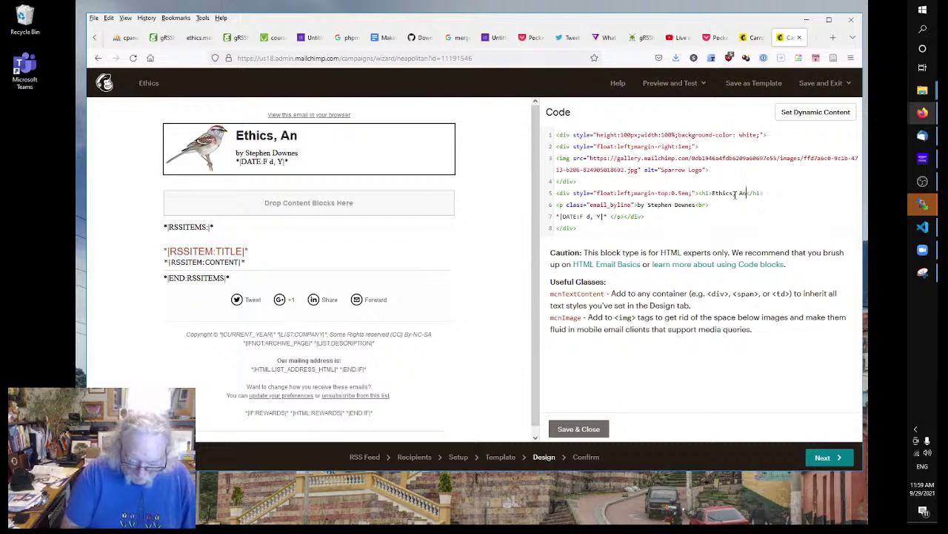
text(and the Duty)
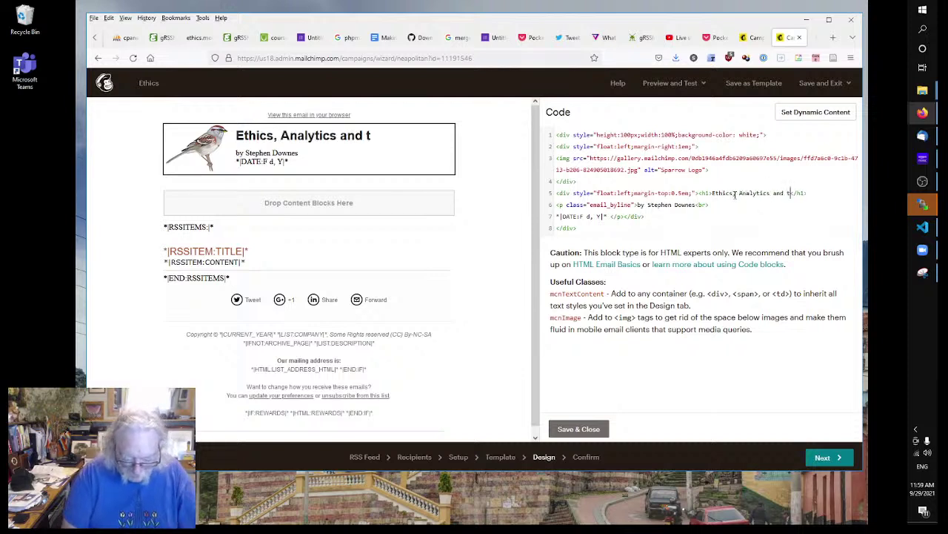
text( of Care)
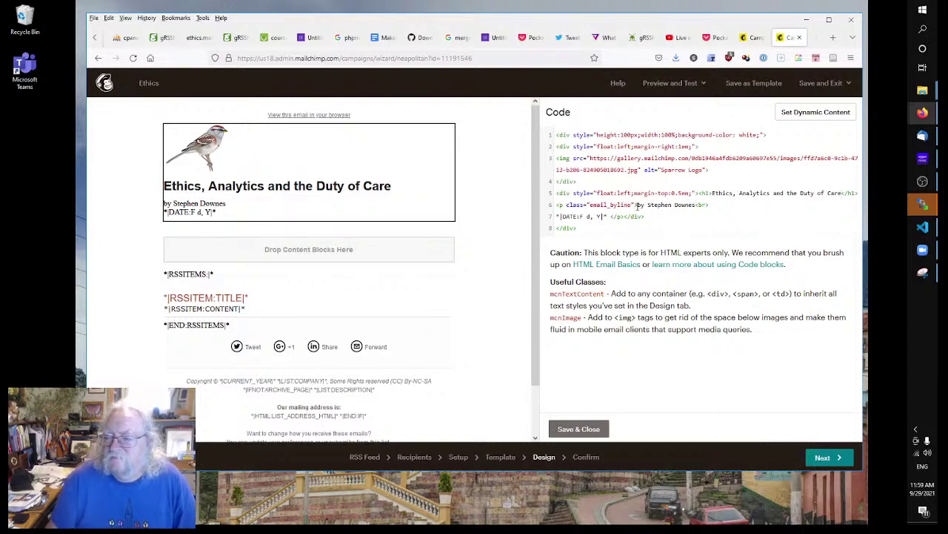
drag(636, 206, 695, 206)
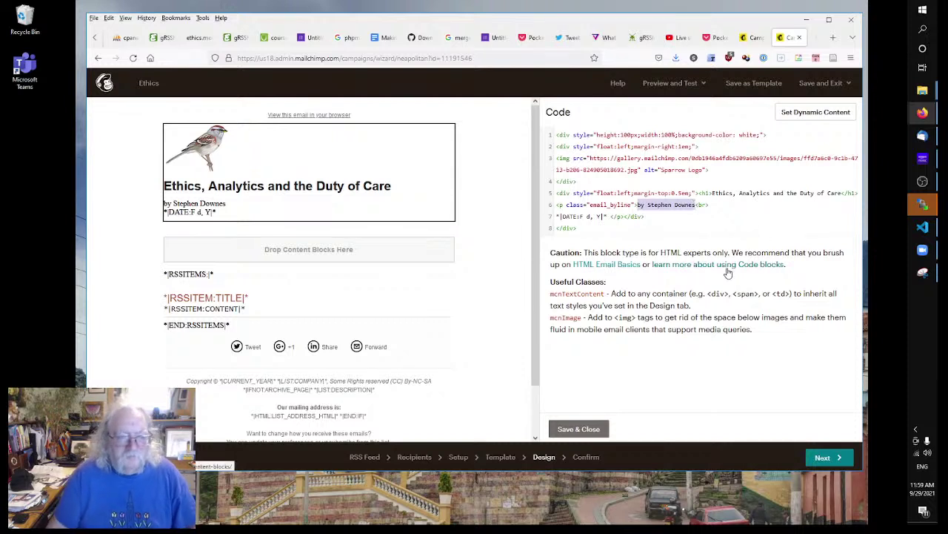
text(Your)
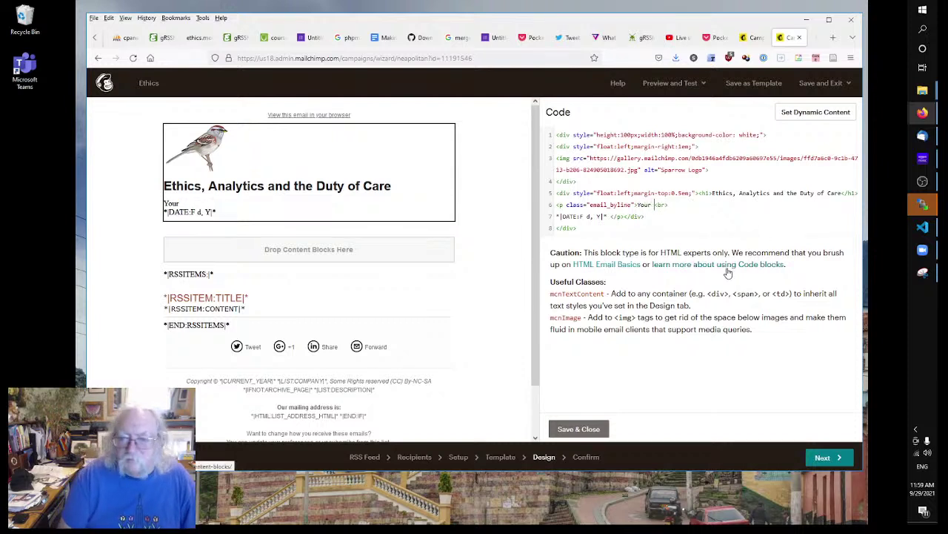
text( MOOC Em)
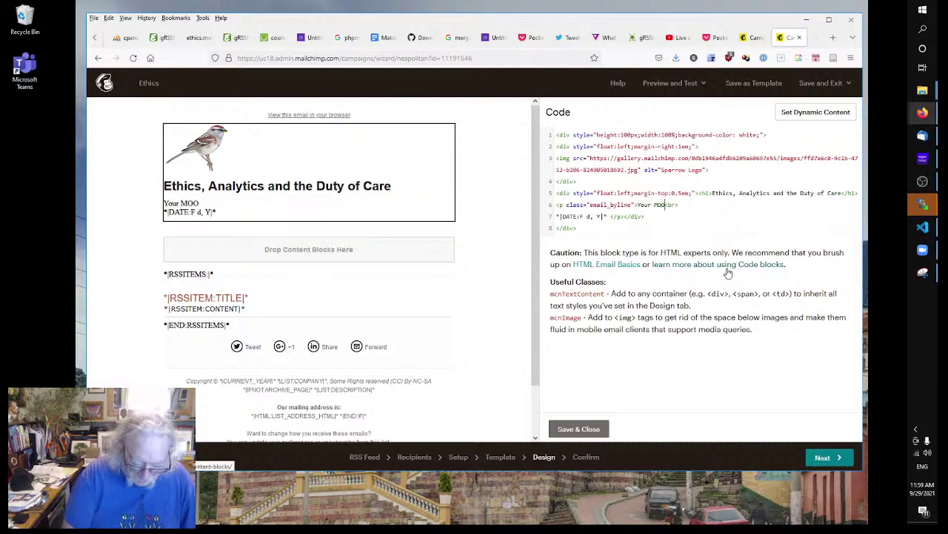
text(ail Newslette)
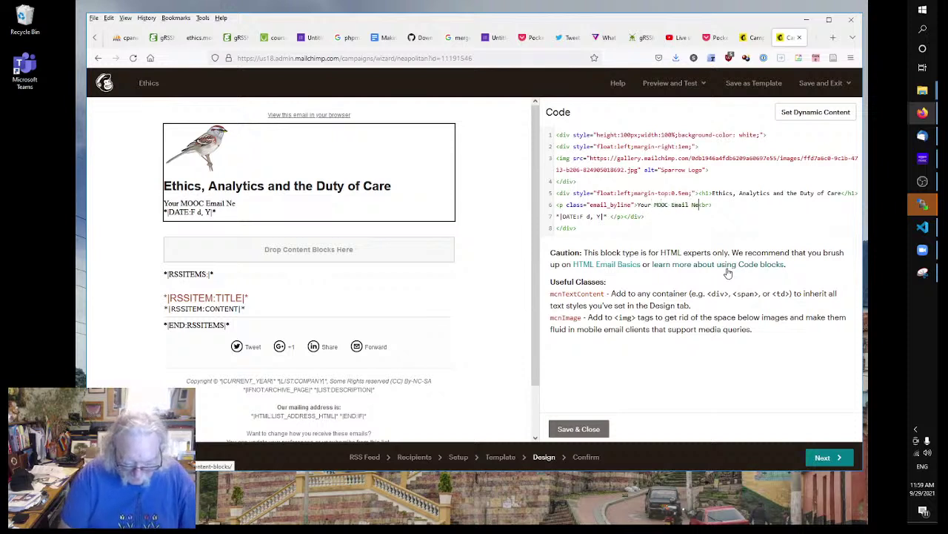
text(r)
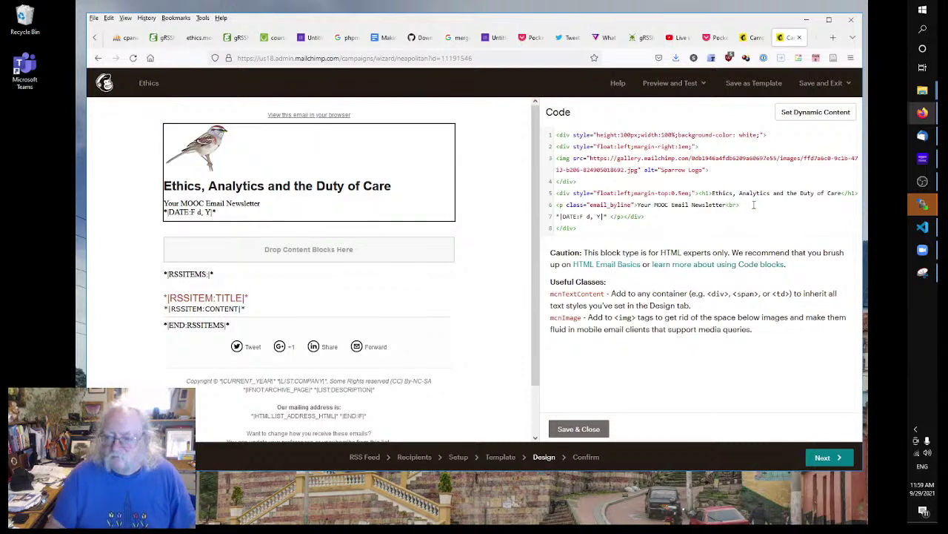
key(Delete)
text(for)
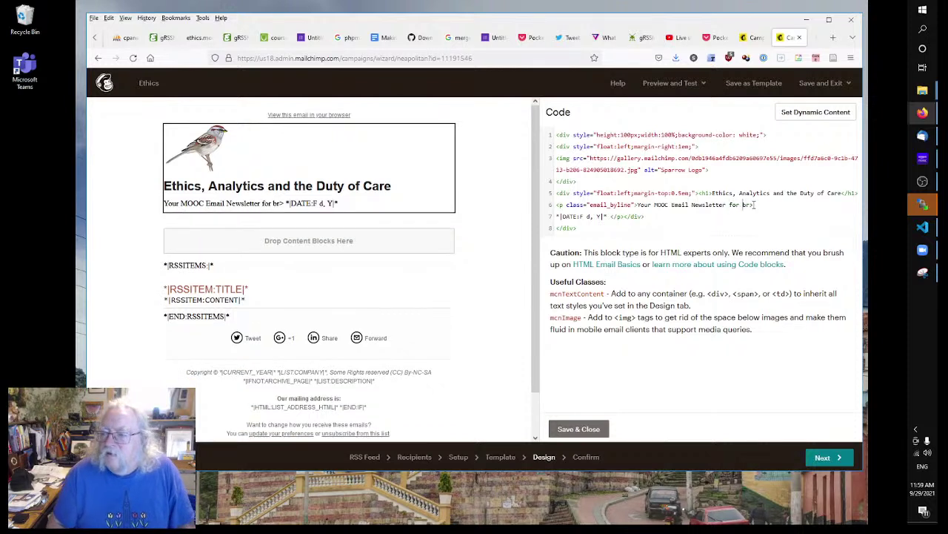
key(Delete)
key(Delete)
key(Delete)
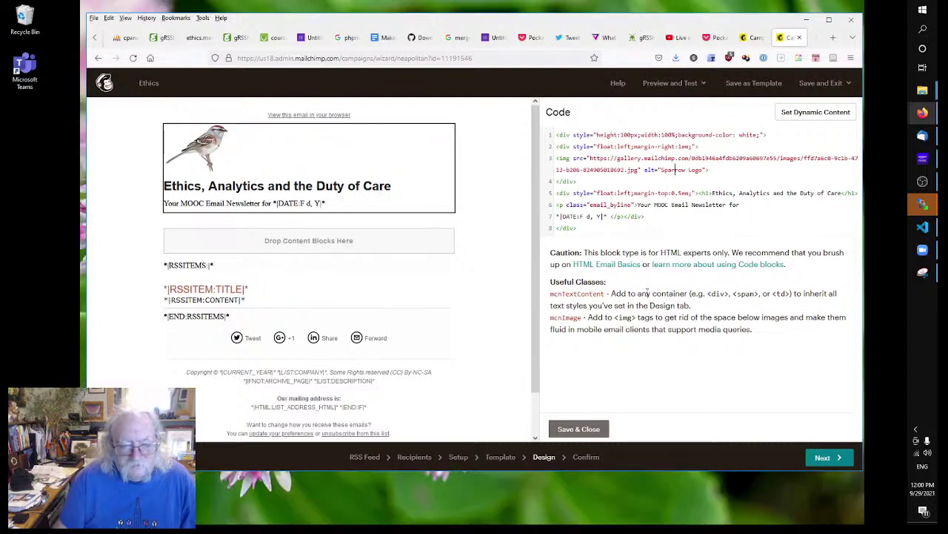
click(675, 170)
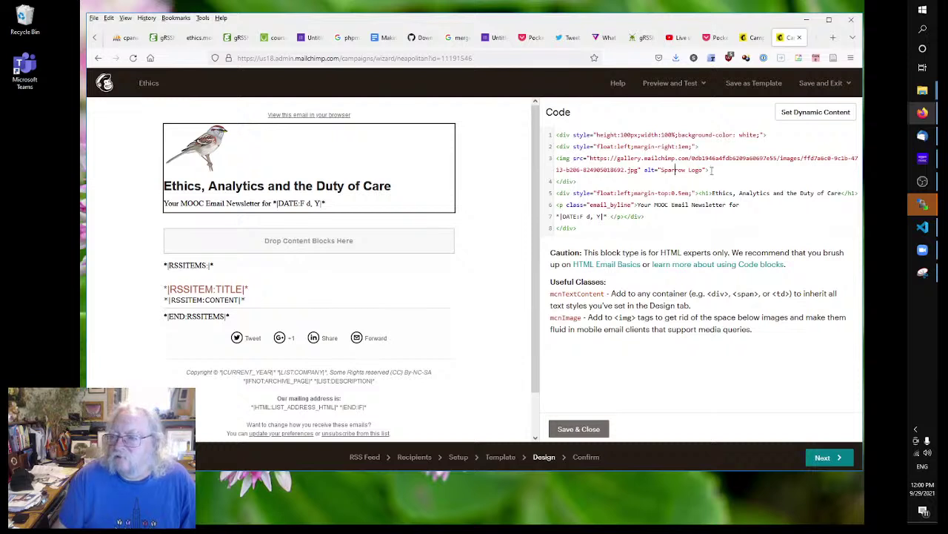
- Delete the sparrow logo image line from the header code, then review the RSS items block code
drag(711, 170, 552, 149)
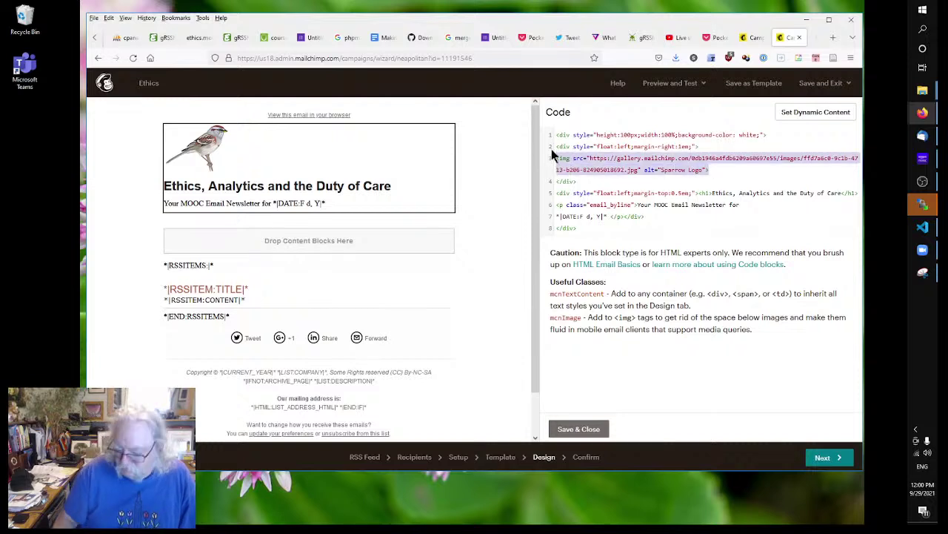
key(Delete)
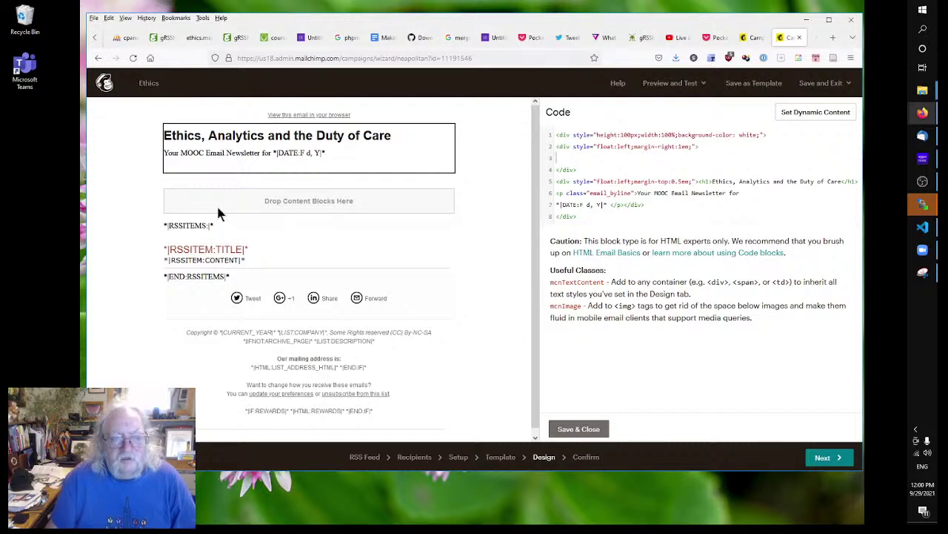
mouse_move(402, 227)
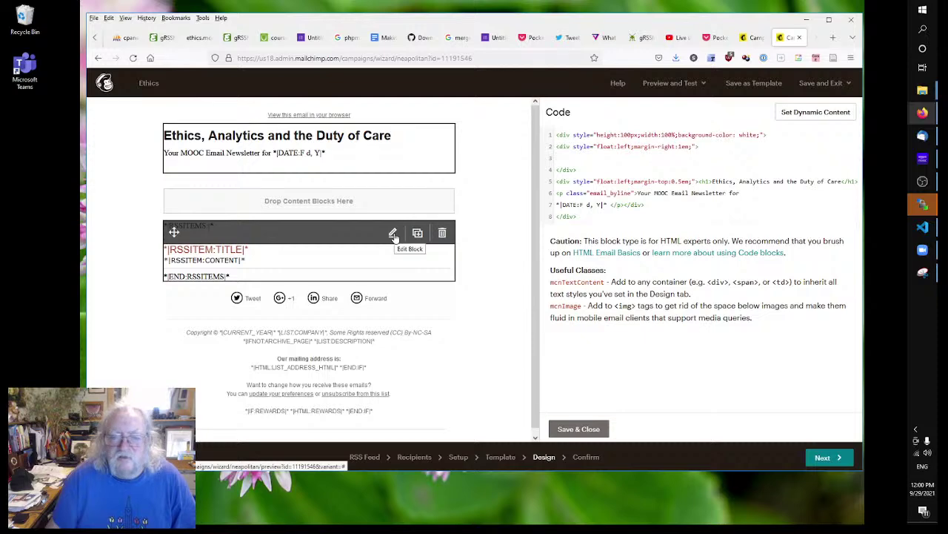
click(393, 234)
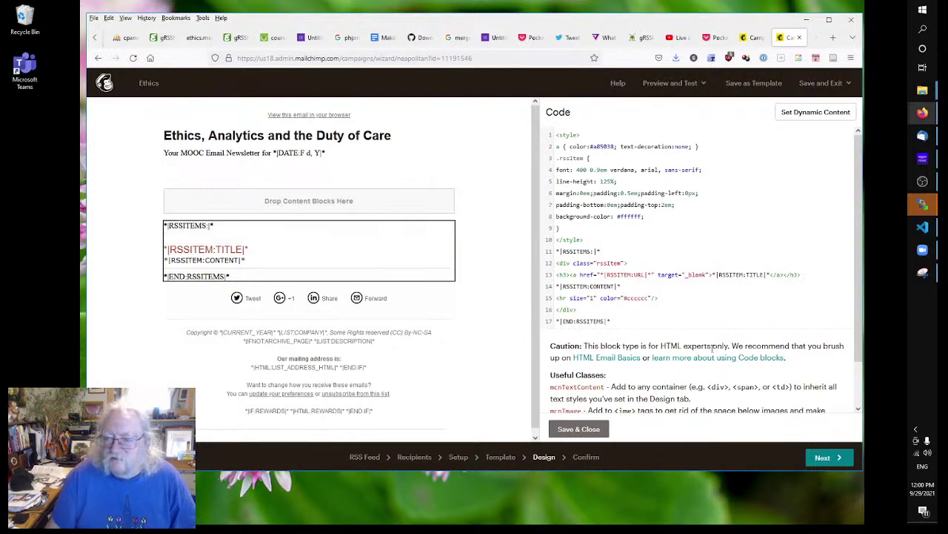
scroll(701, 298, down, 1)
scroll(659, 268, up, 1)
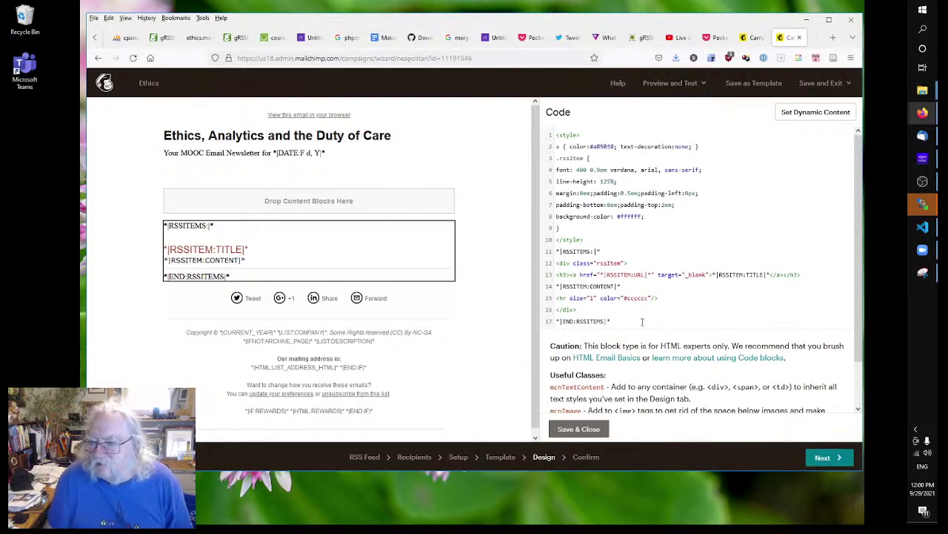
scroll(686, 311, down, 1)
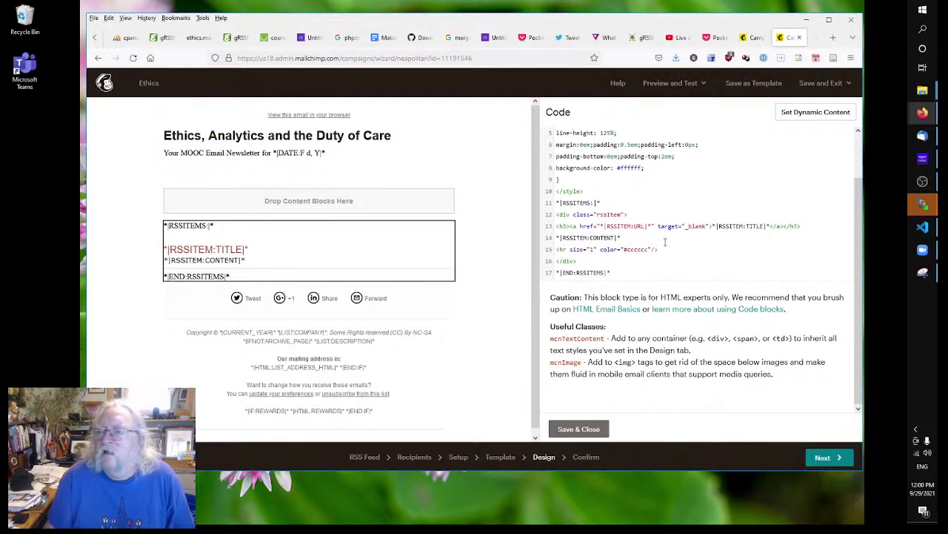
scroll(674, 222, up, 1)
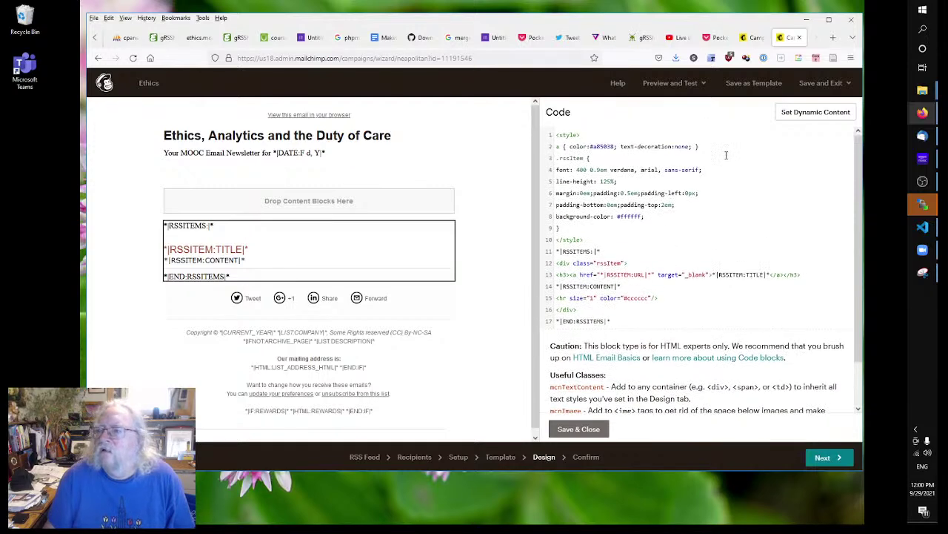
- Check the Set Dynamic Content settings and proceed to the Confirm step
click(808, 118)
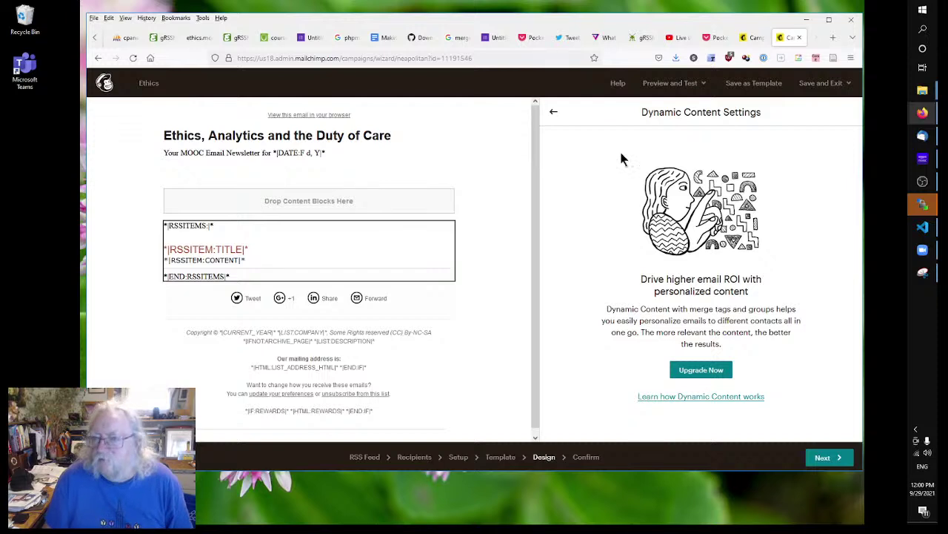
click(553, 114)
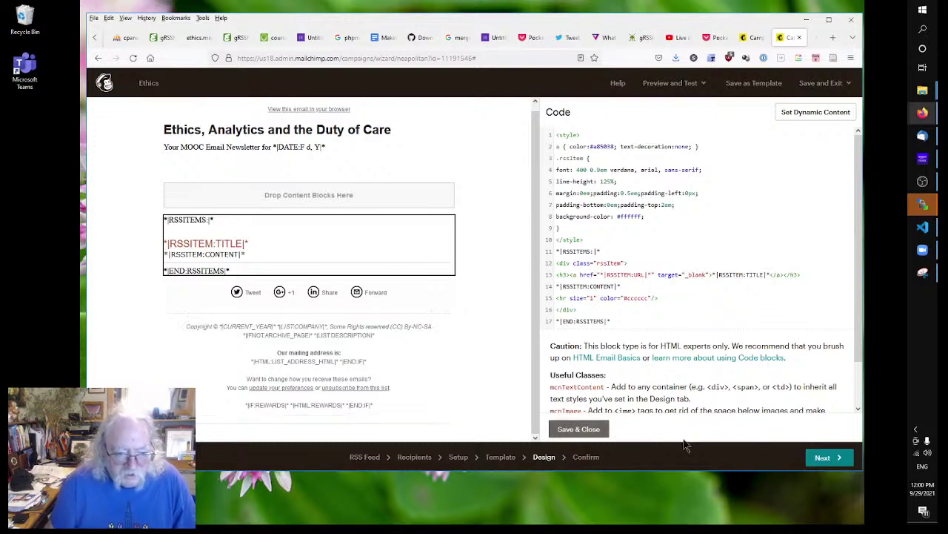
click(824, 461)
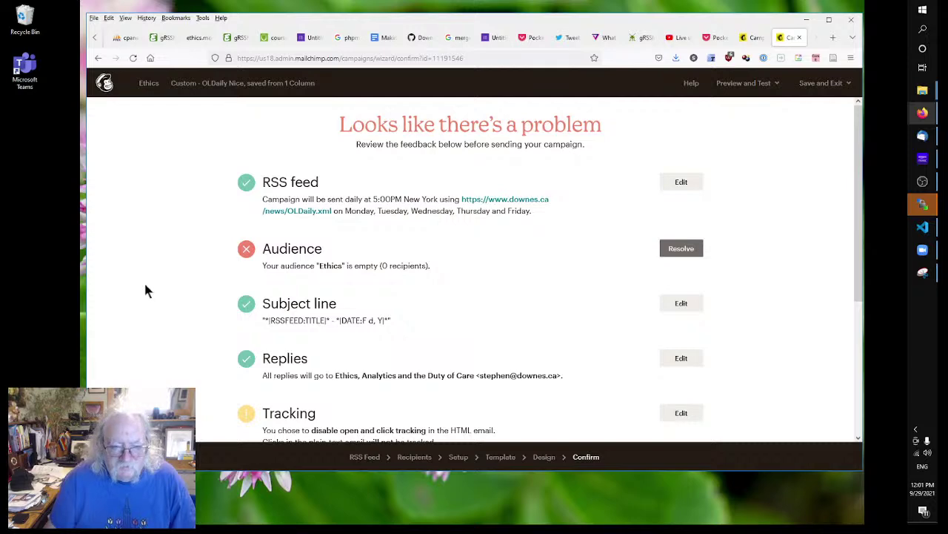
- Scroll through the Confirm checklist reviewing RSS feed, audience, subject line and tracking checks
scroll(145, 290, down, 1)
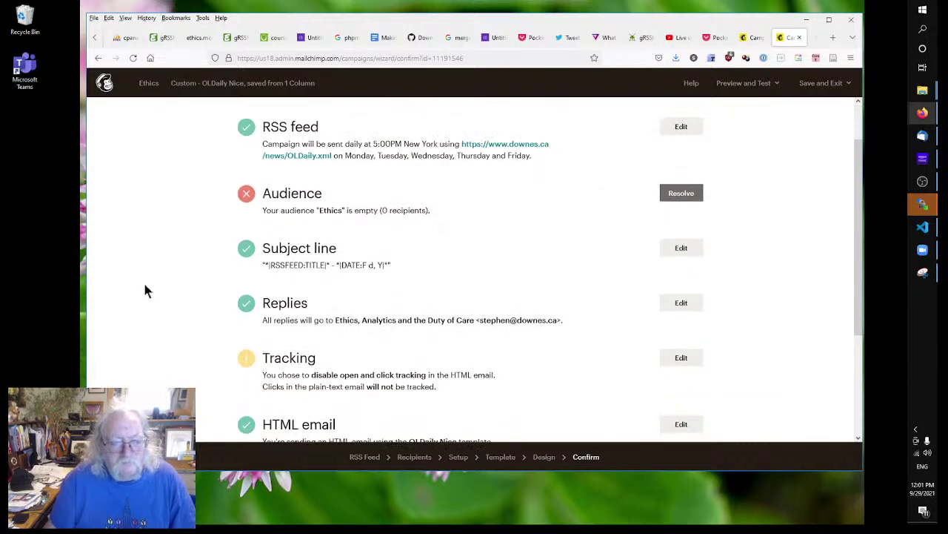
scroll(146, 290, down, 2)
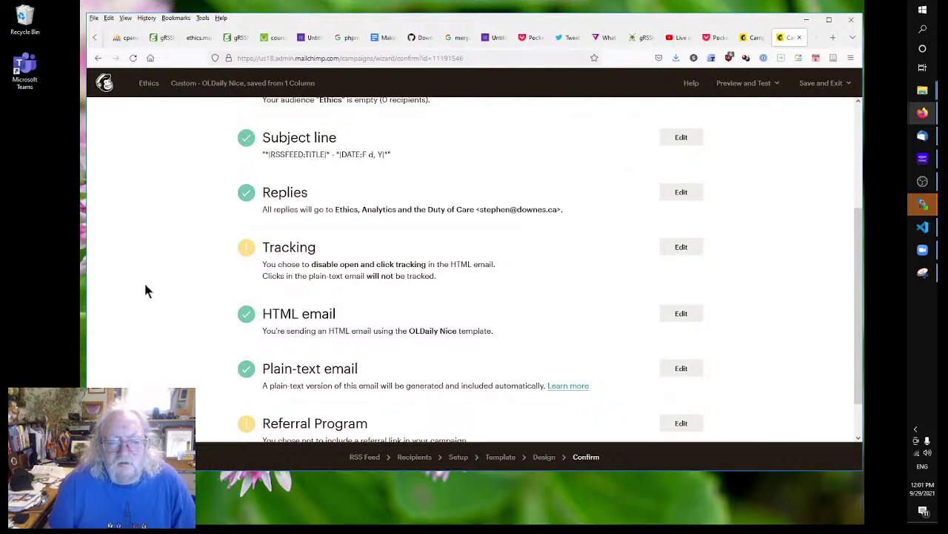
scroll(145, 290, down, 1)
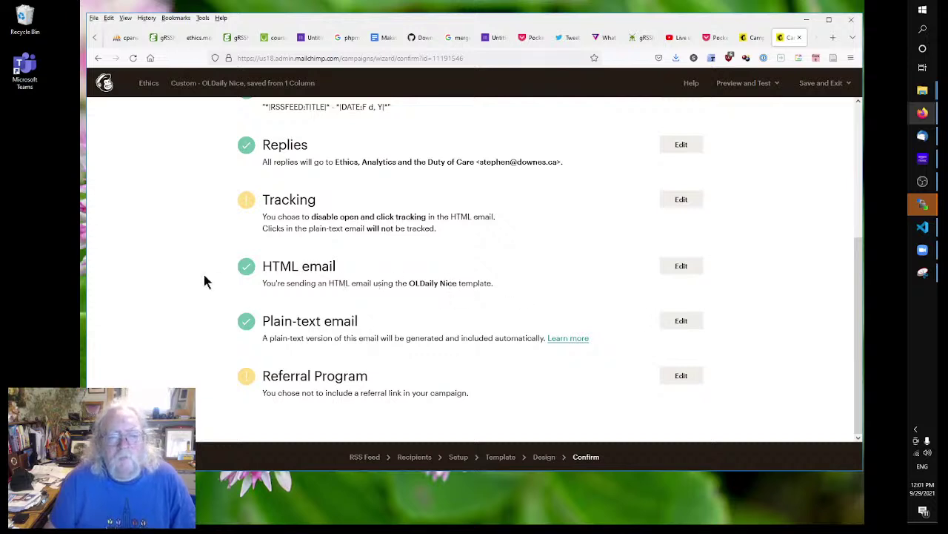
scroll(205, 281, up, 5)
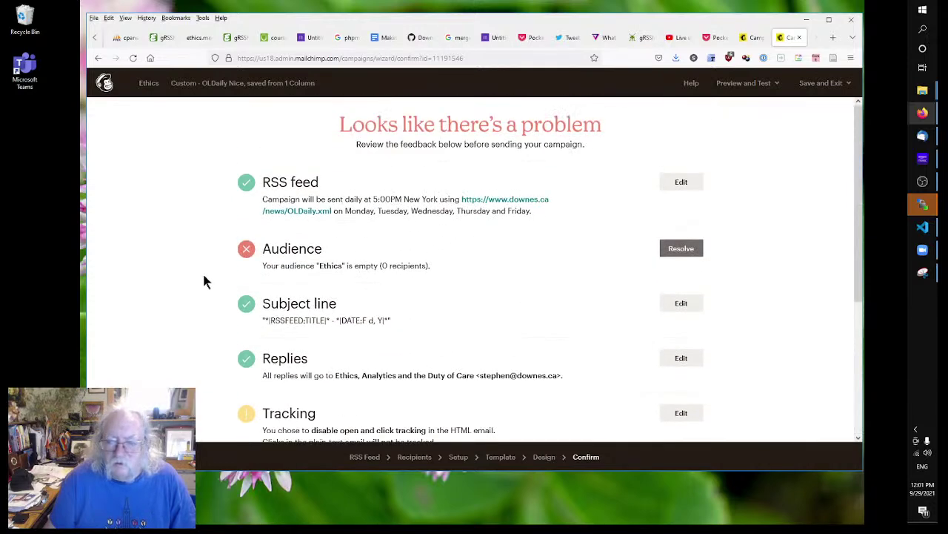
scroll(205, 280, down, 3)
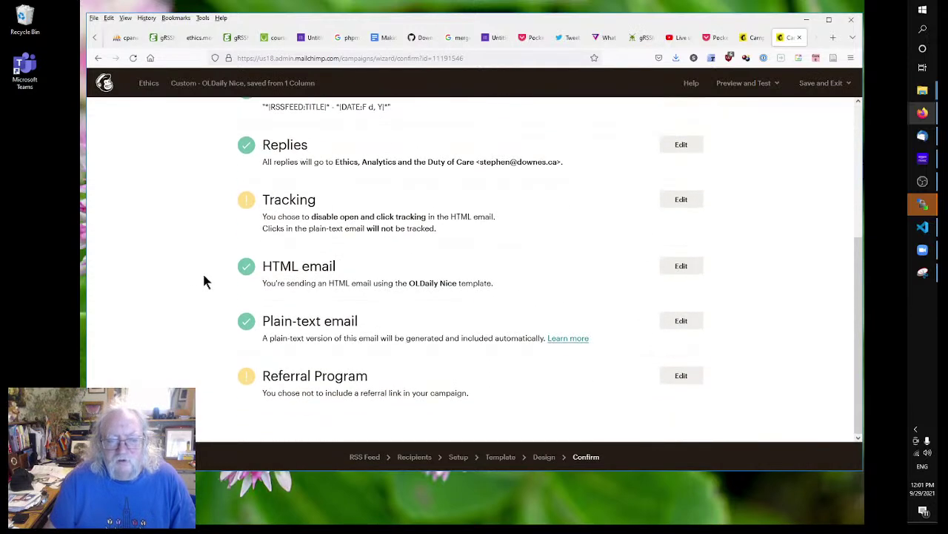
scroll(205, 281, up, 3)
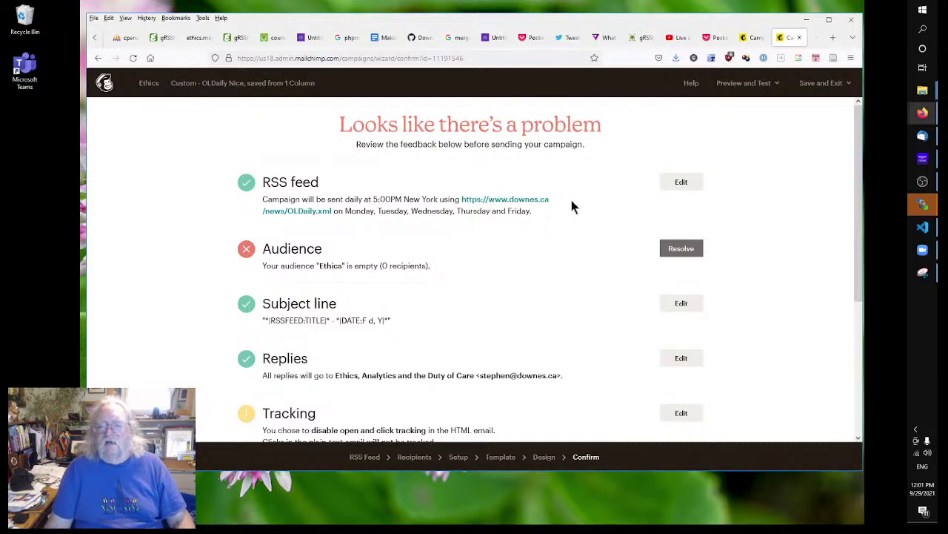
click(687, 182)
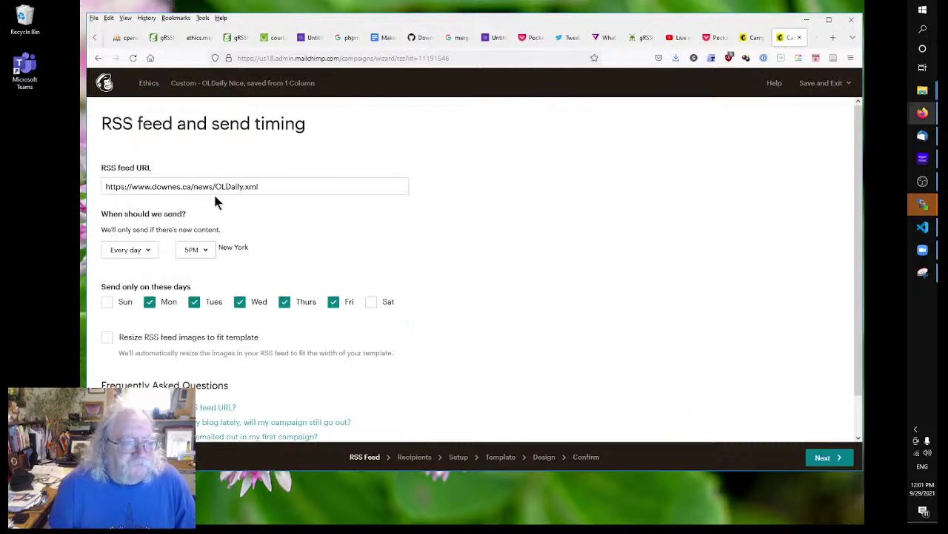
click(169, 41)
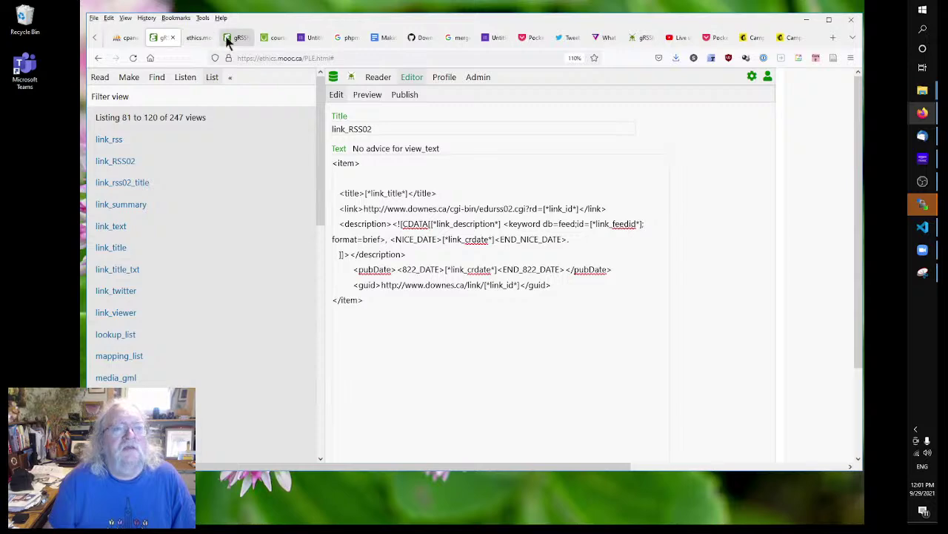
click(206, 39)
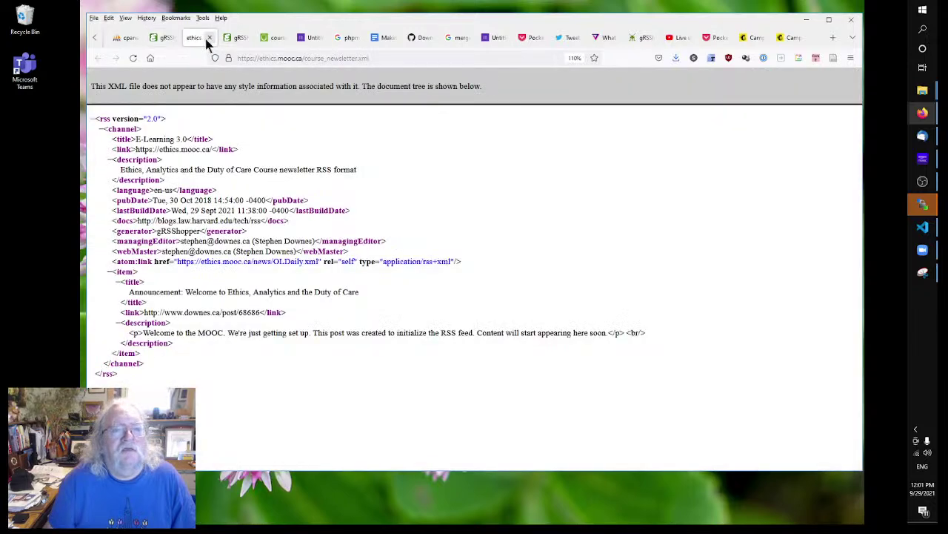
click(380, 57)
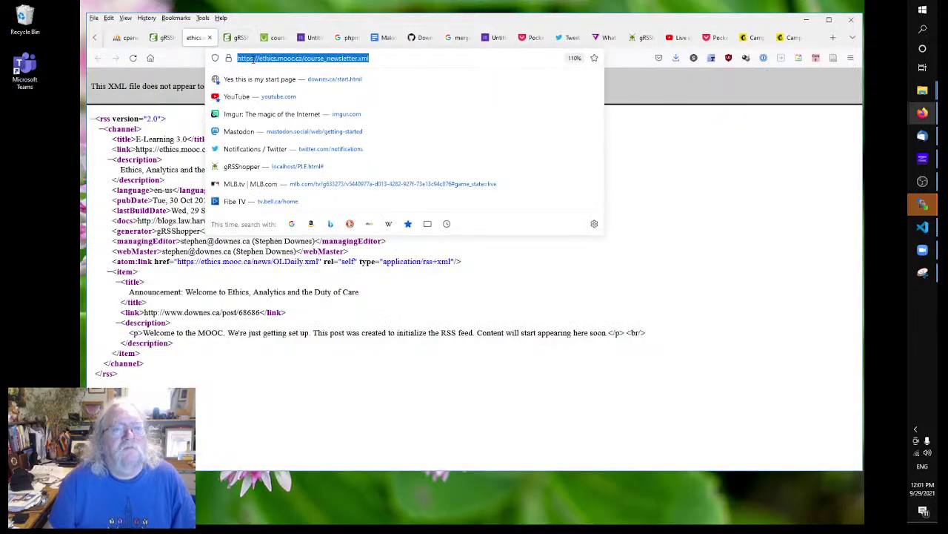
right_click(252, 60)
click(274, 114)
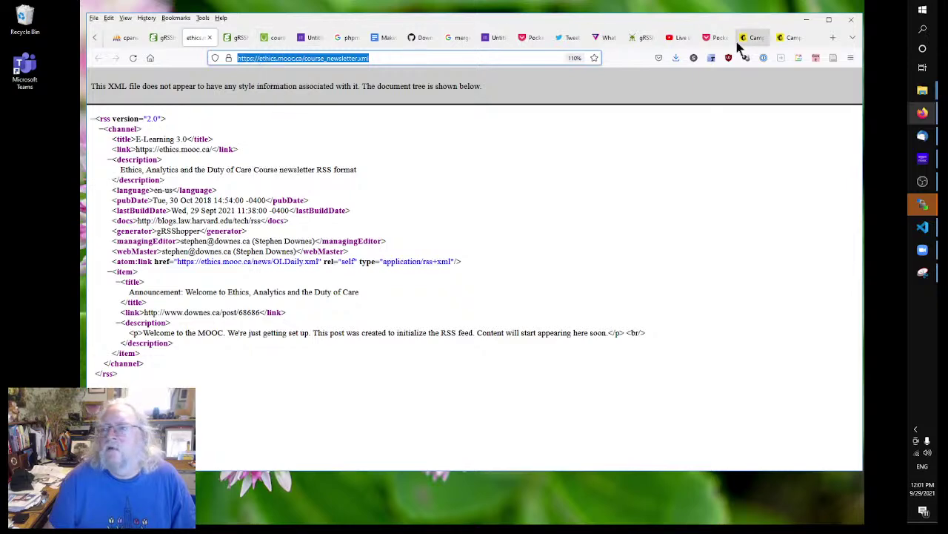
click(787, 37)
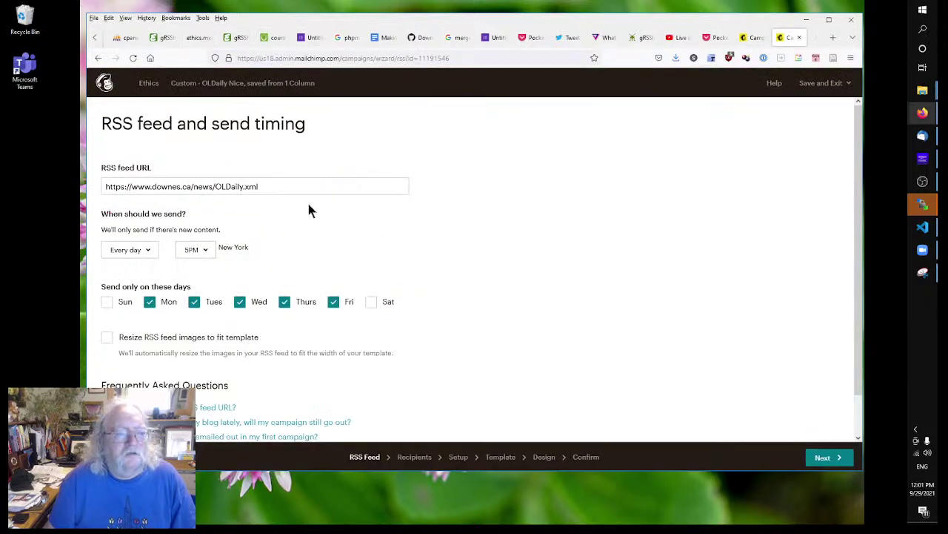
click(281, 186)
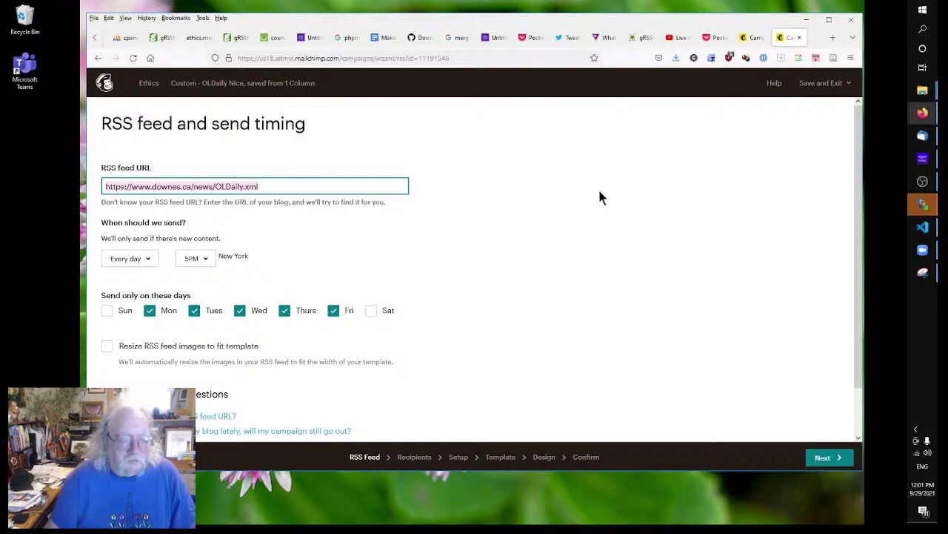
key(ctrl+v)
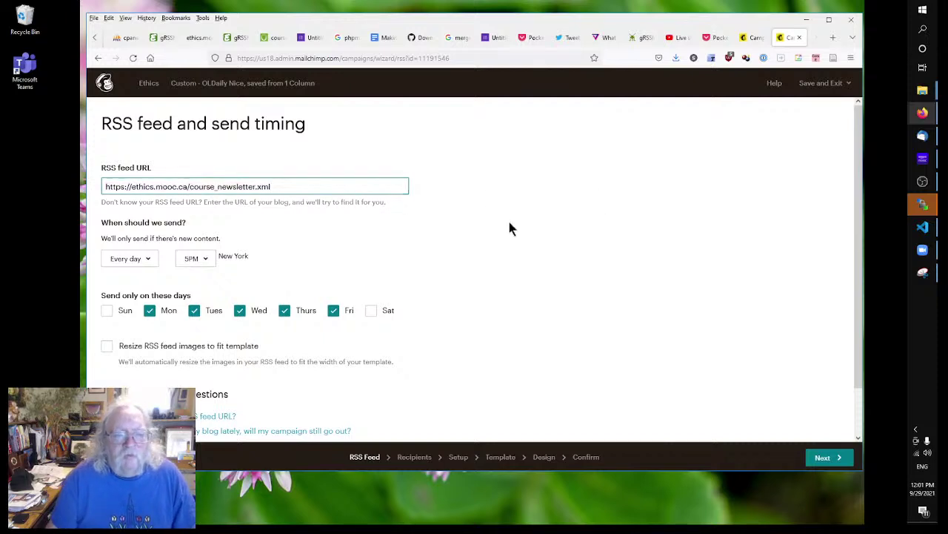
click(515, 236)
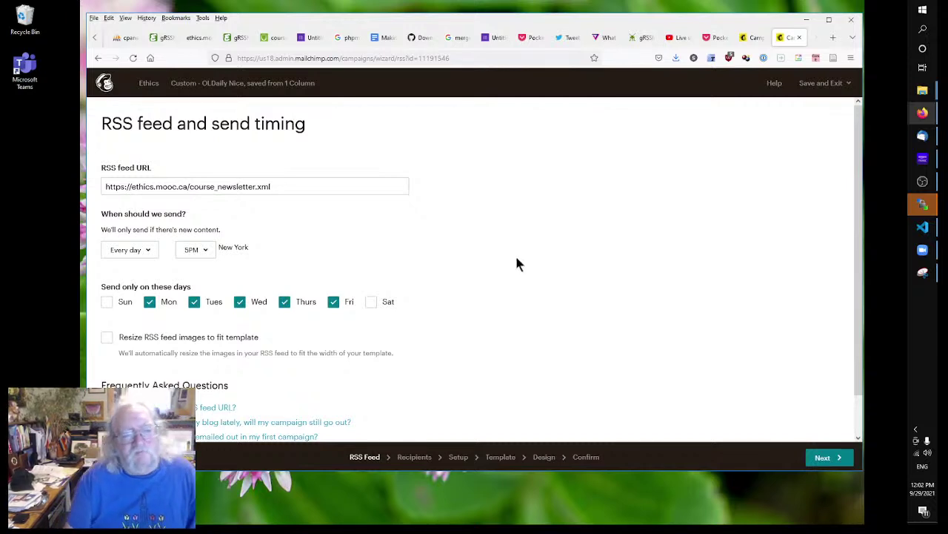
- Turn on 'Resize RSS feed images to fit template'
scroll(503, 285, down, 1)
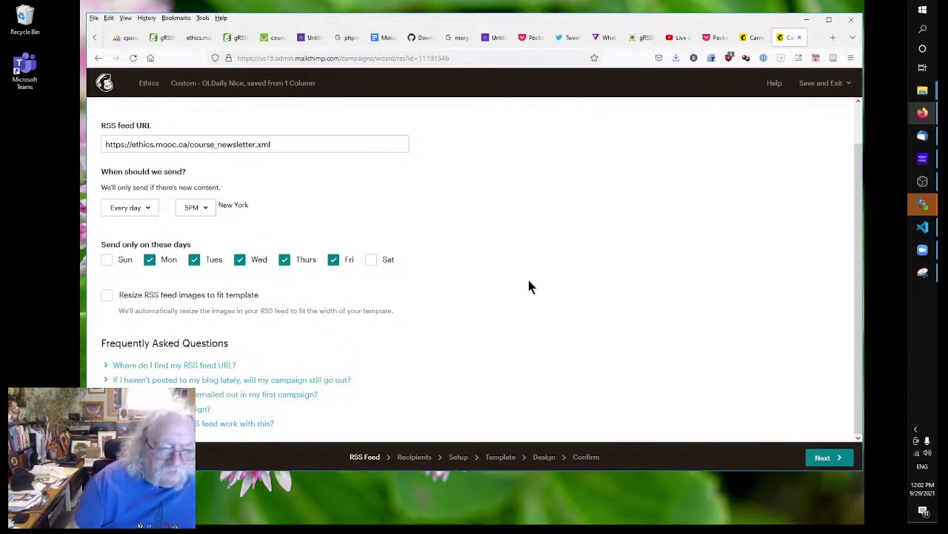
click(106, 295)
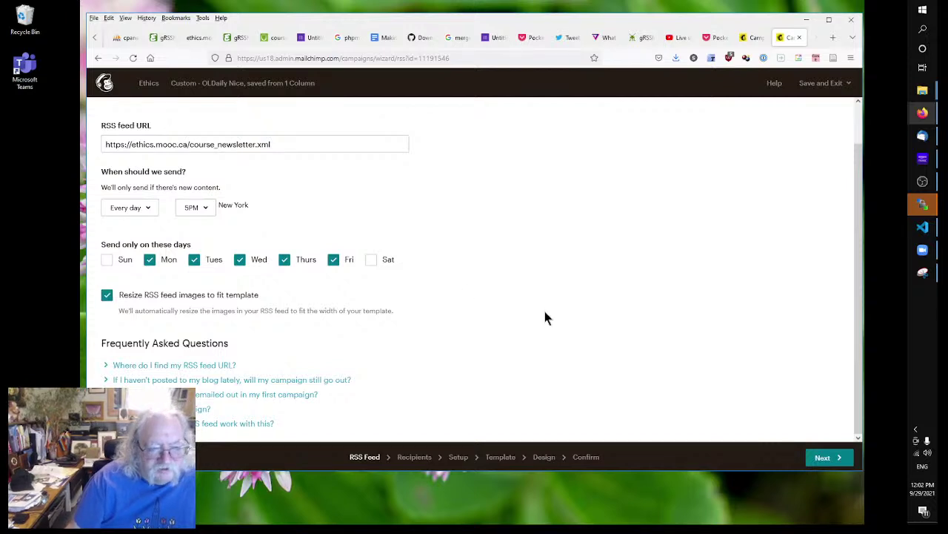
scroll(471, 215, up, 1)
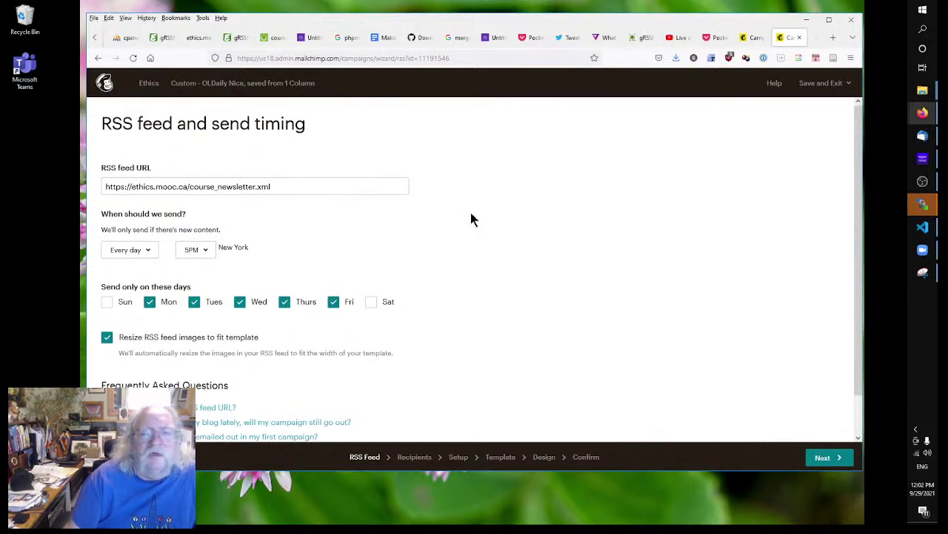
scroll(471, 215, down, 1)
- Pass the Recipients step and reach Change template, where OLDaily Nice is selected
click(820, 454)
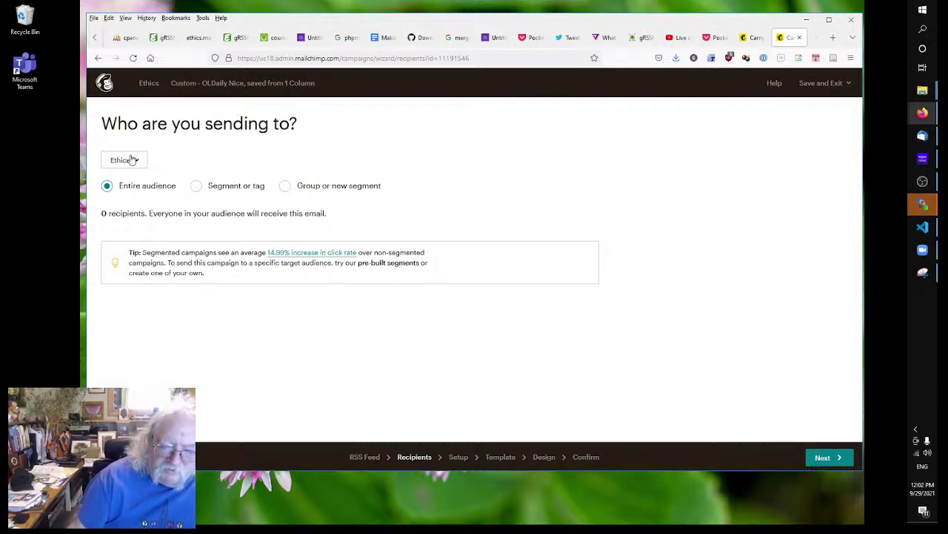
click(495, 458)
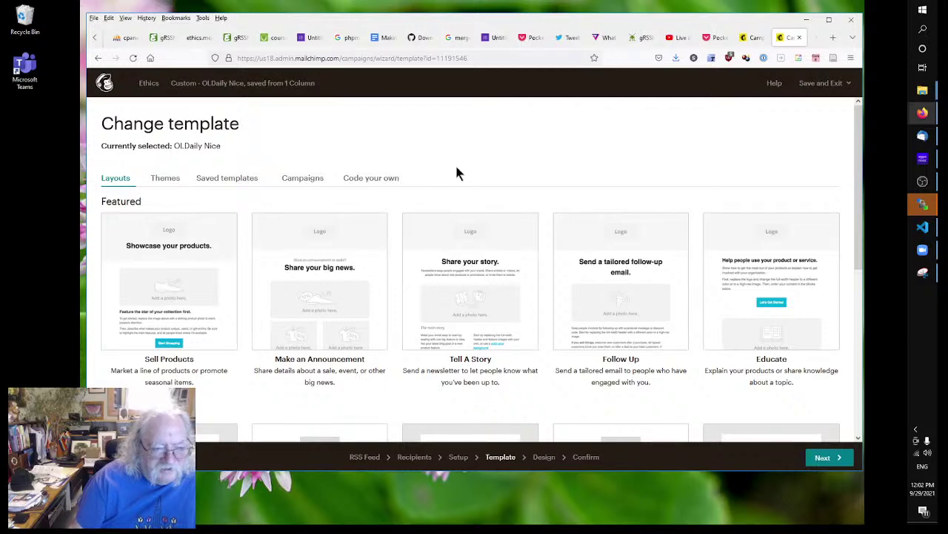
- Look through Layouts, Code your own and Campaigns, then apply the saved OLDaily Nice template
scroll(235, 256, down, 3)
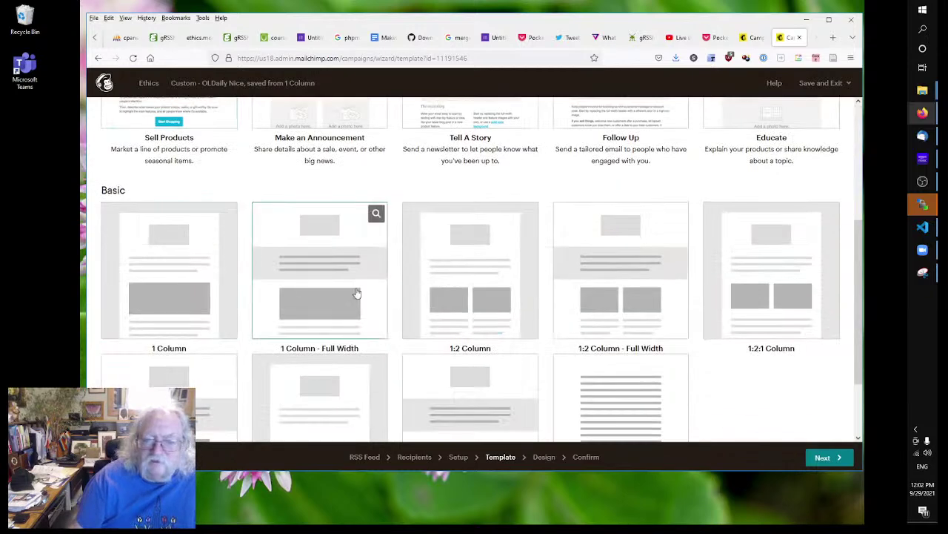
scroll(356, 294, down, 1)
scroll(356, 294, up, 4)
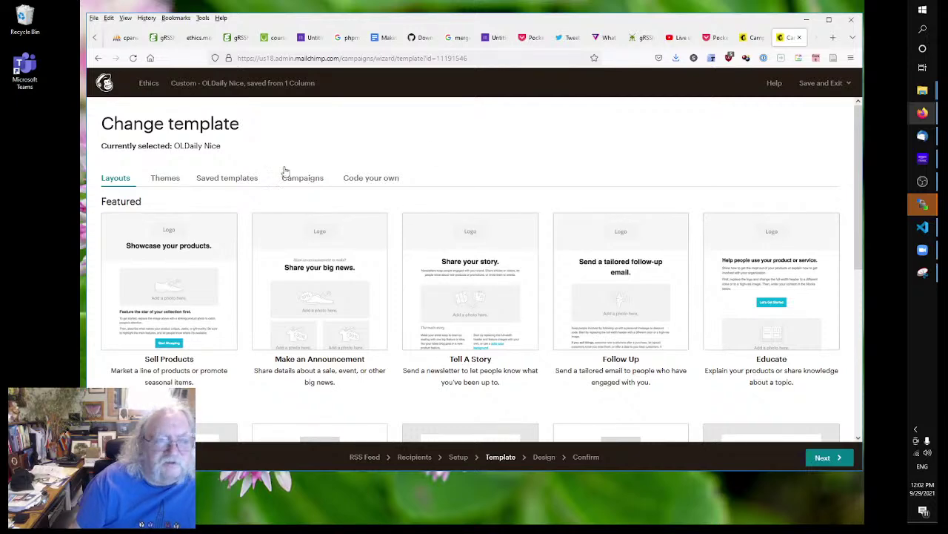
scroll(324, 283, down, 3)
scroll(324, 283, down, 1)
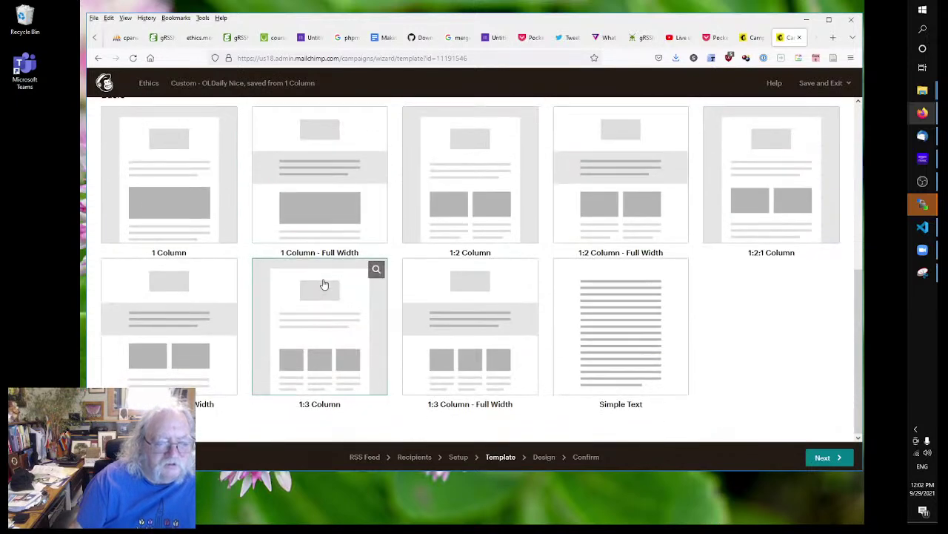
scroll(152, 116, up, 5)
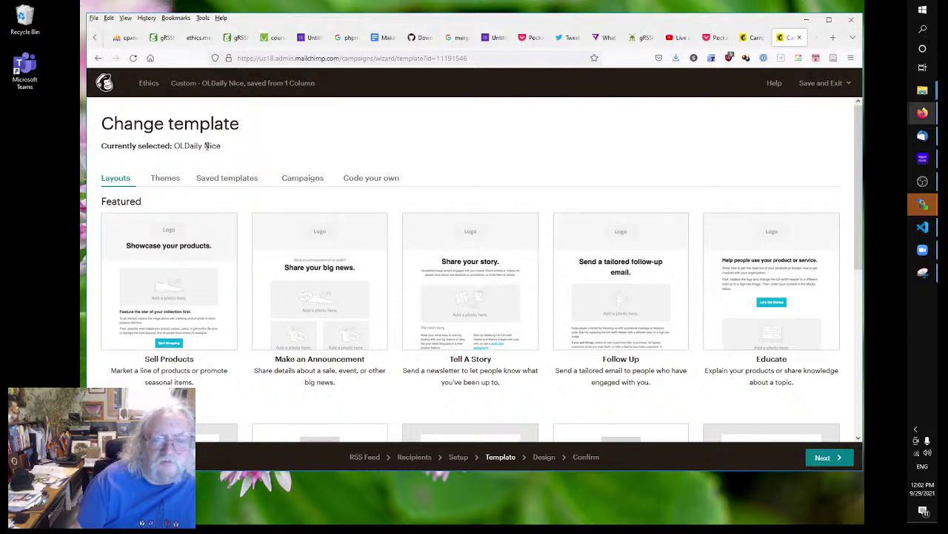
scroll(556, 199, down, 5)
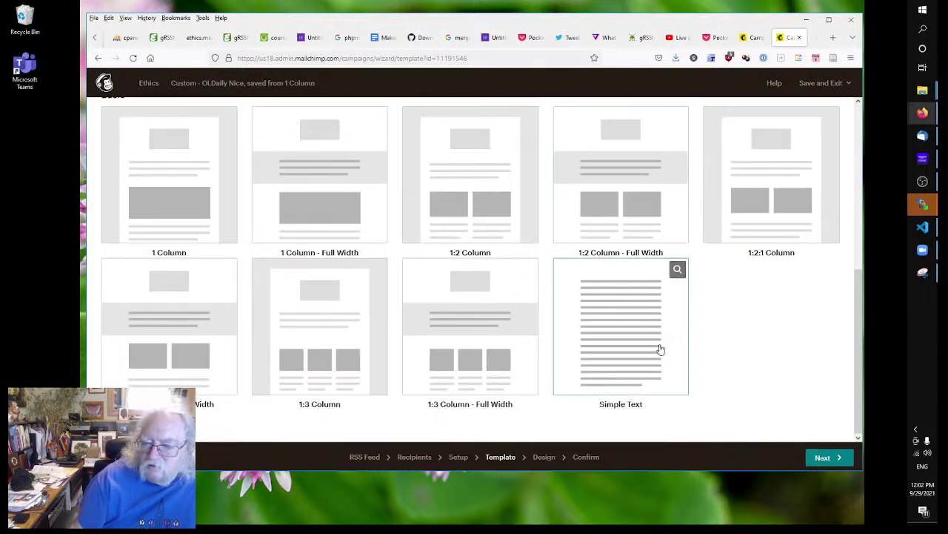
scroll(652, 341, up, 5)
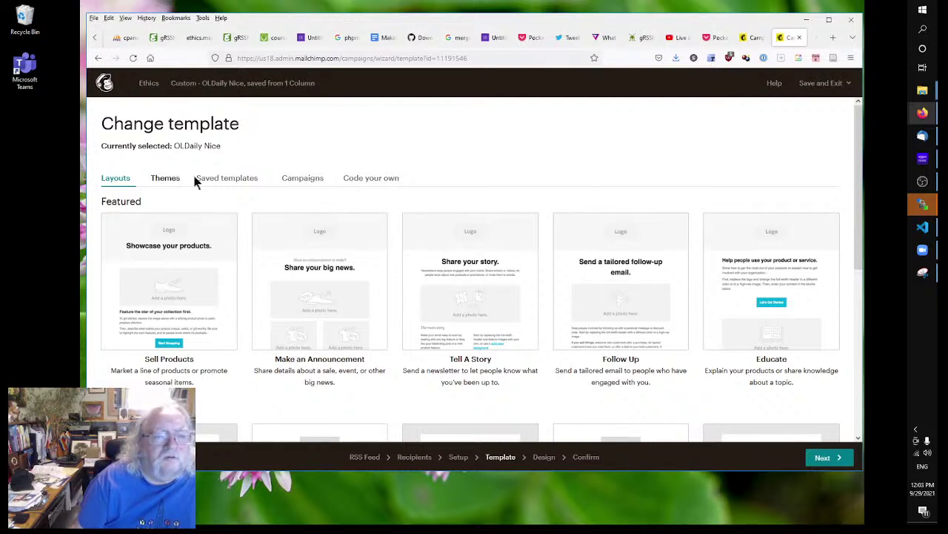
click(354, 180)
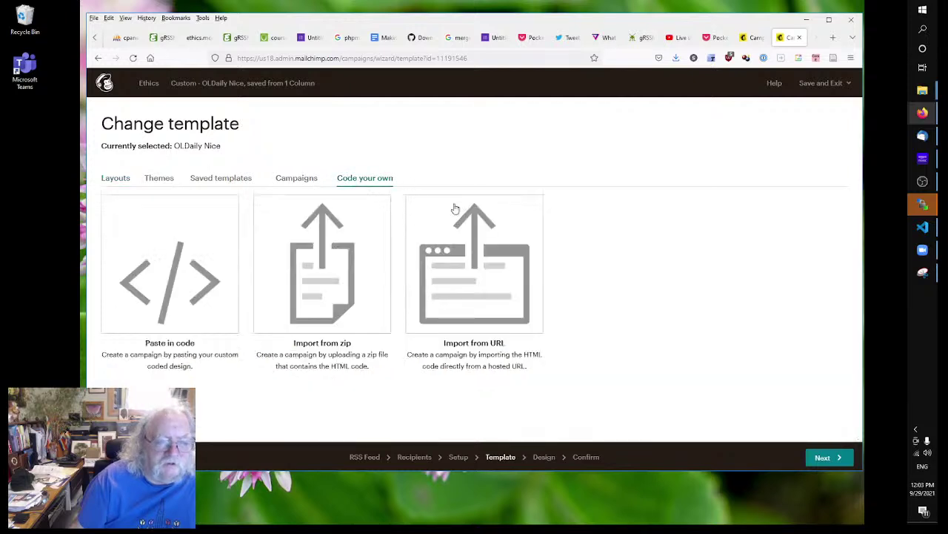
click(298, 179)
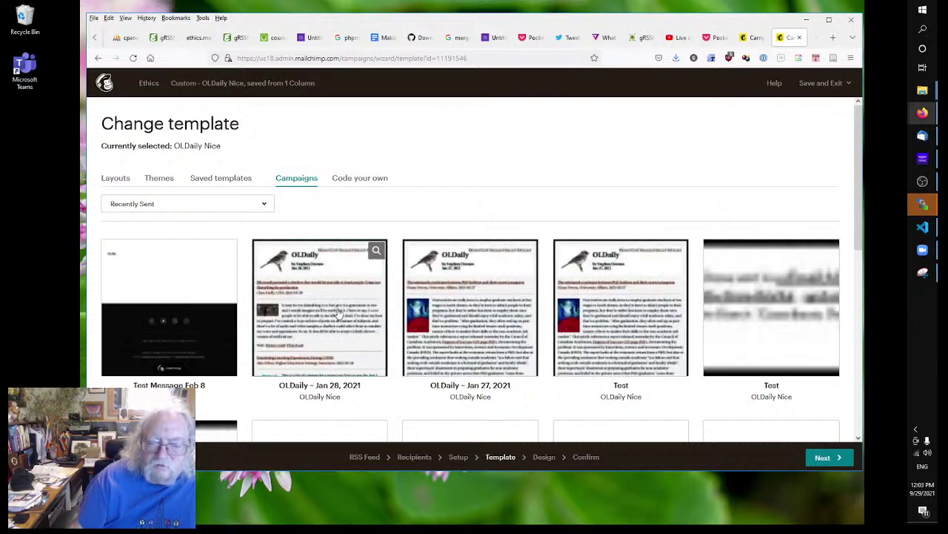
click(228, 179)
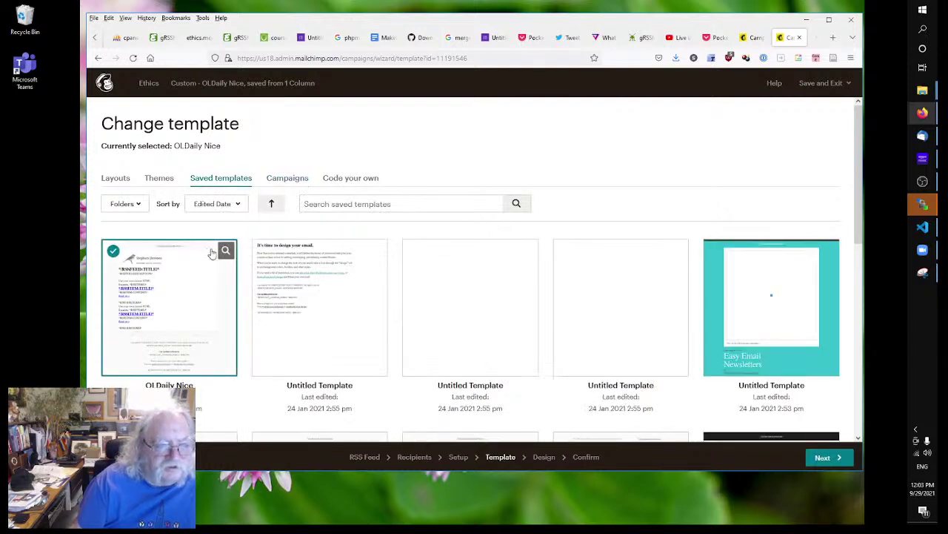
click(180, 296)
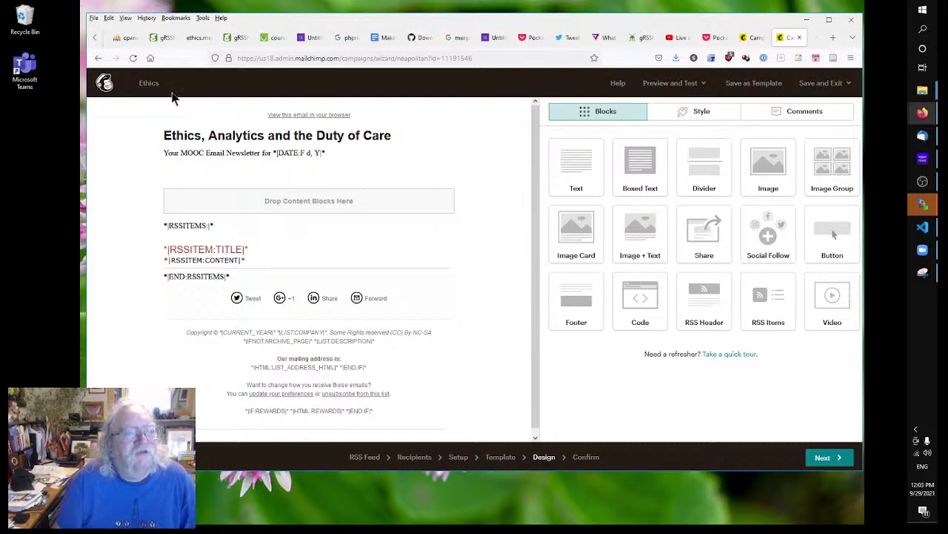
- Return to the template choices, reapply OLDaily Nice, and land back on Change template
click(100, 59)
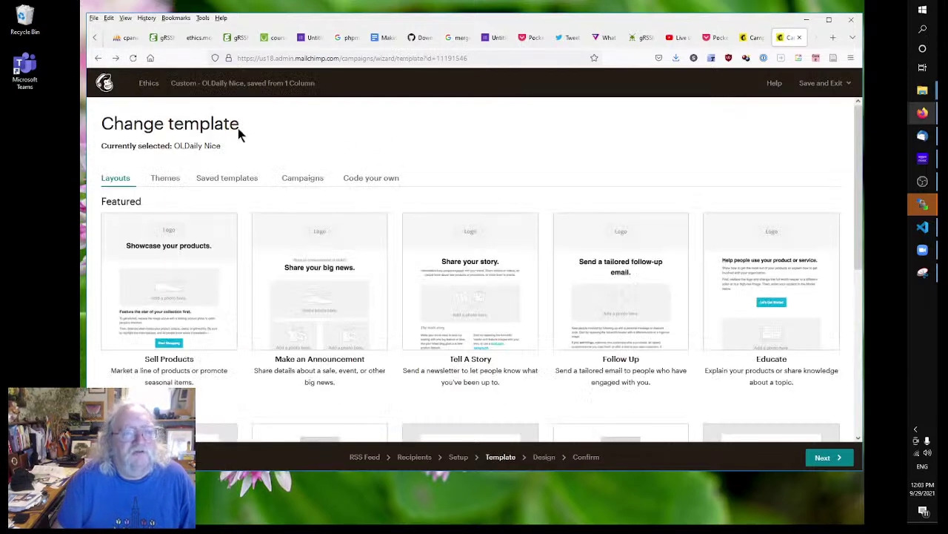
click(377, 181)
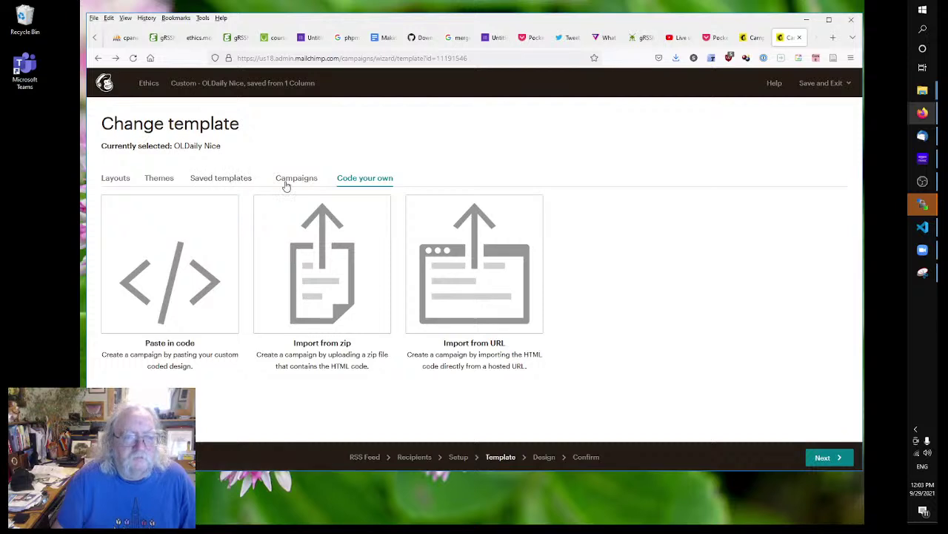
click(244, 180)
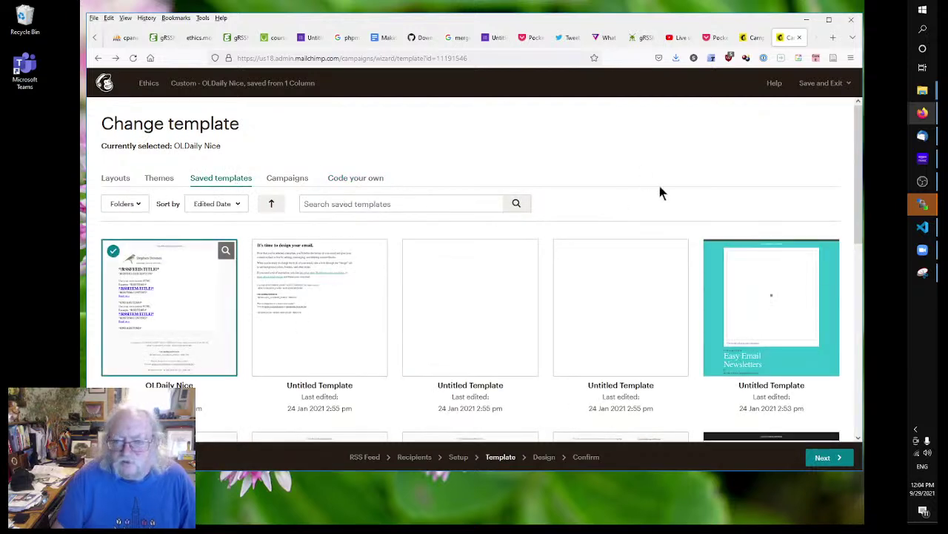
click(205, 304)
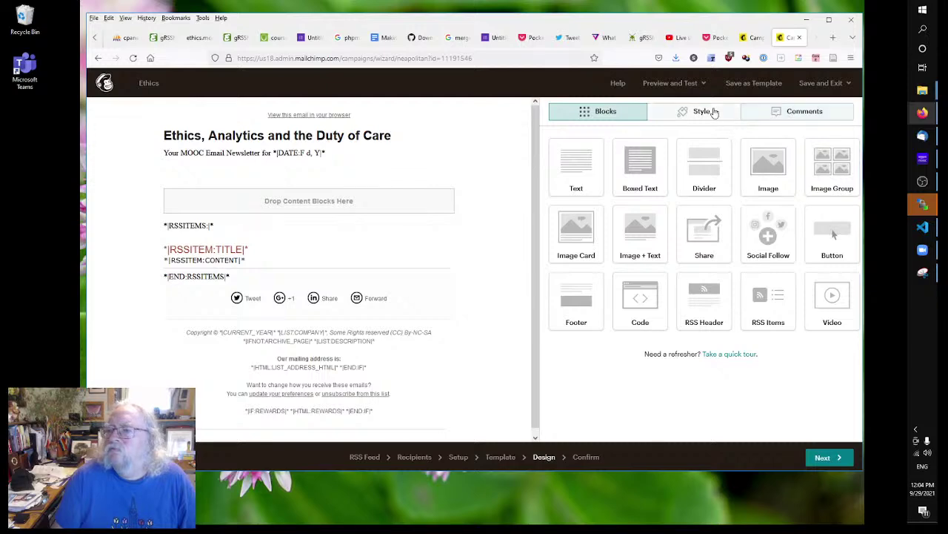
click(98, 57)
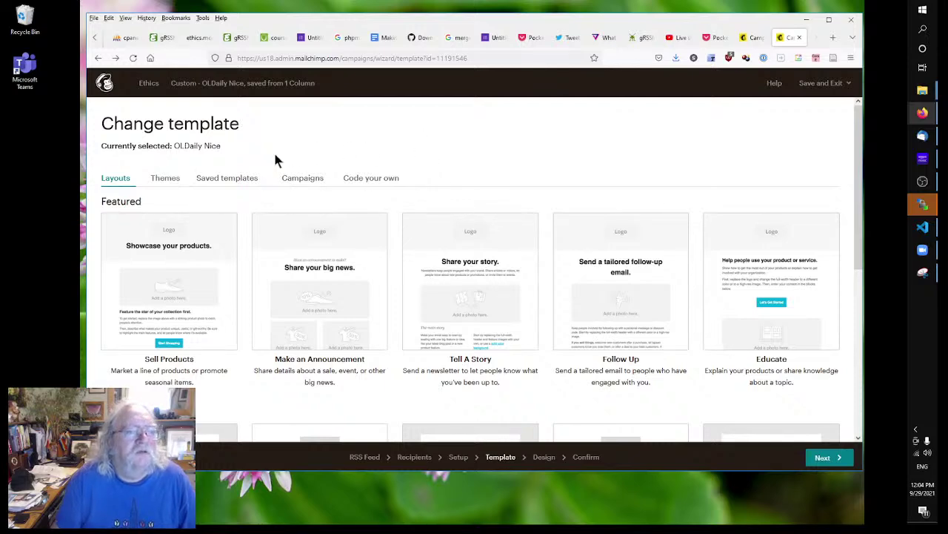
scroll(314, 151, down, 2)
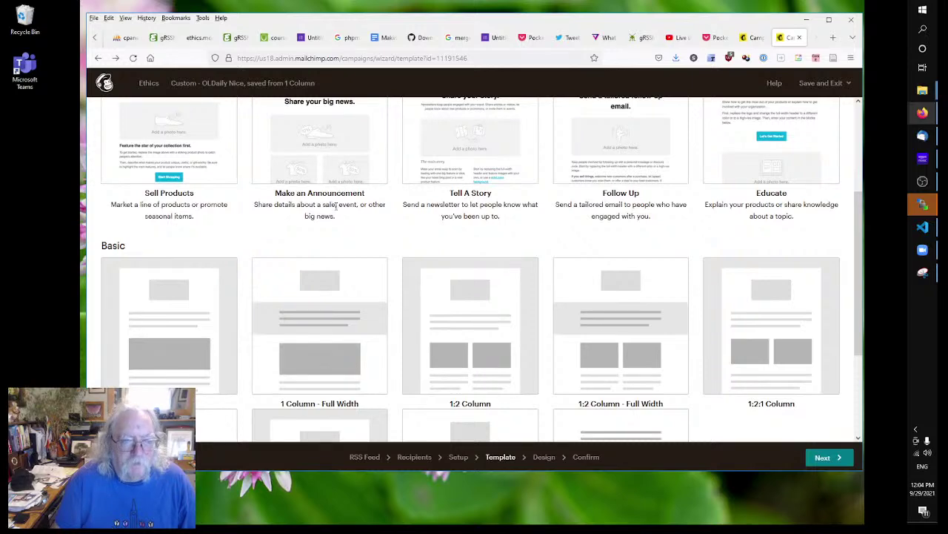
scroll(335, 215, up, 2)
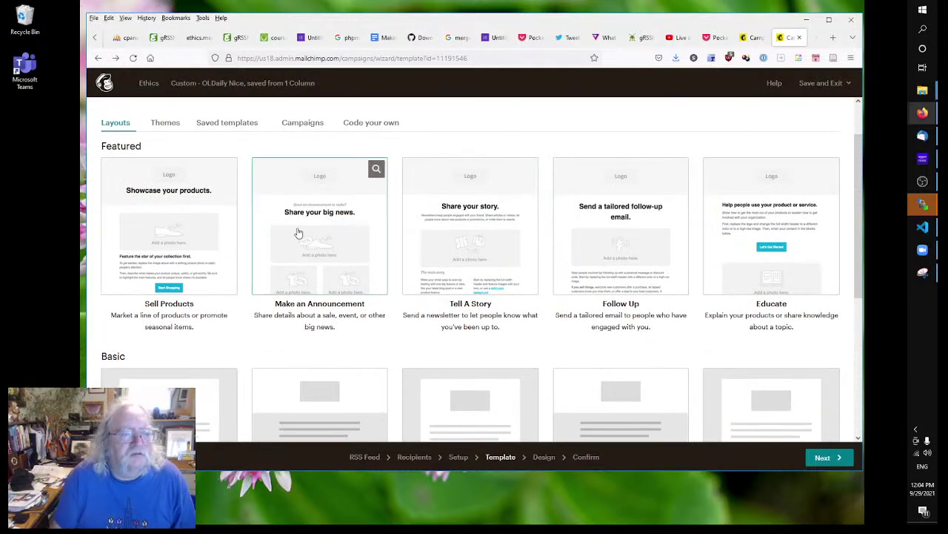
click(302, 123)
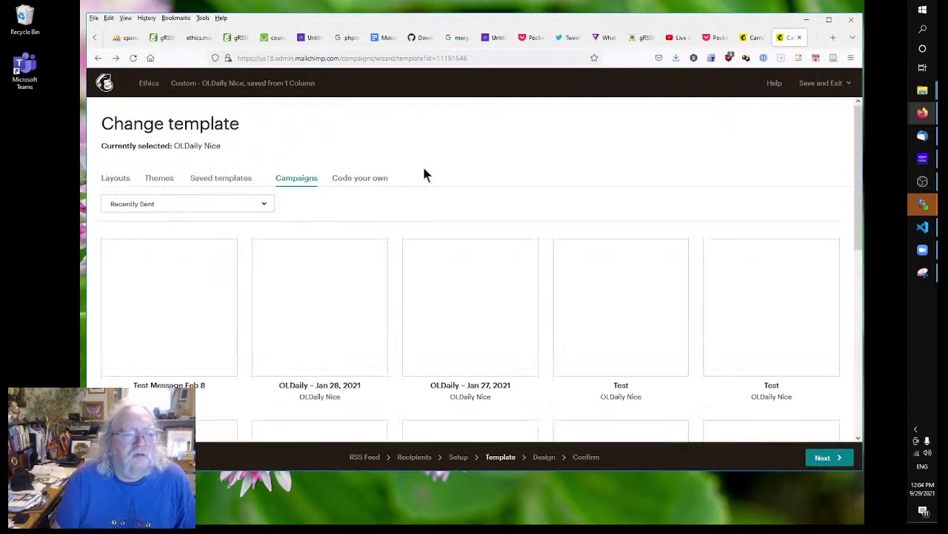
scroll(548, 178, down, 1)
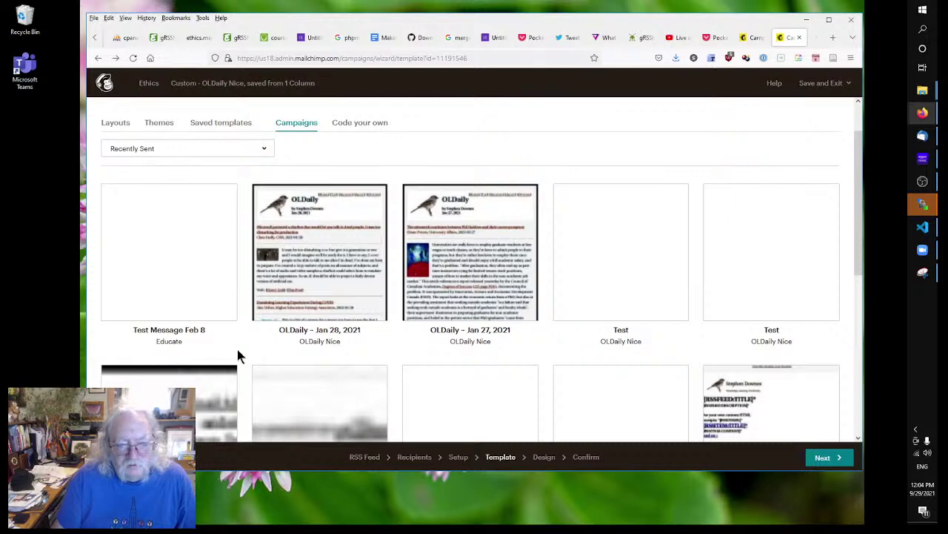
click(338, 289)
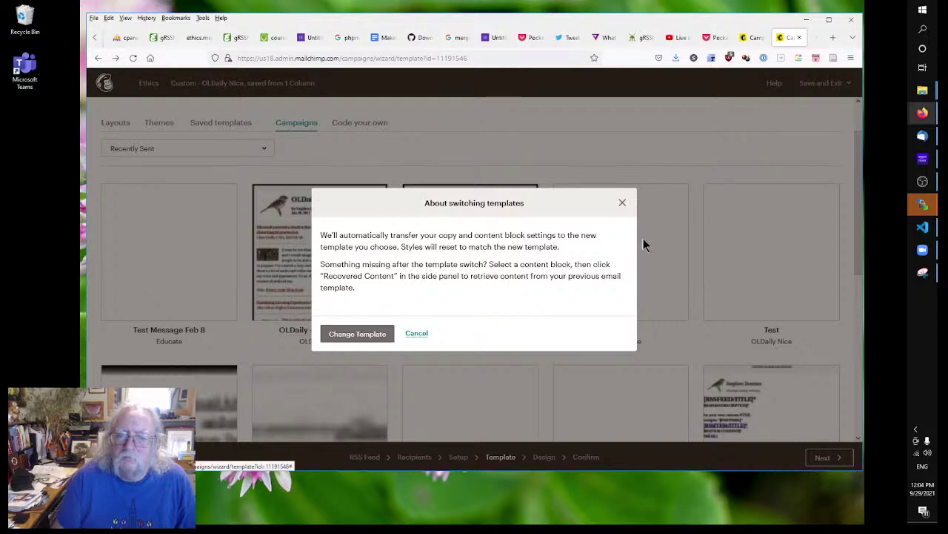
click(623, 204)
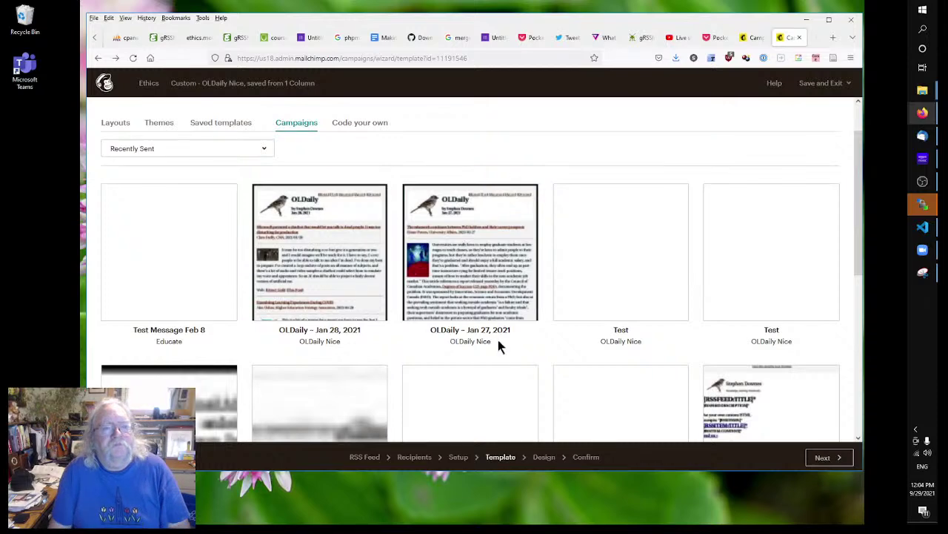
scroll(498, 344, down, 2)
scroll(498, 346, down, 2)
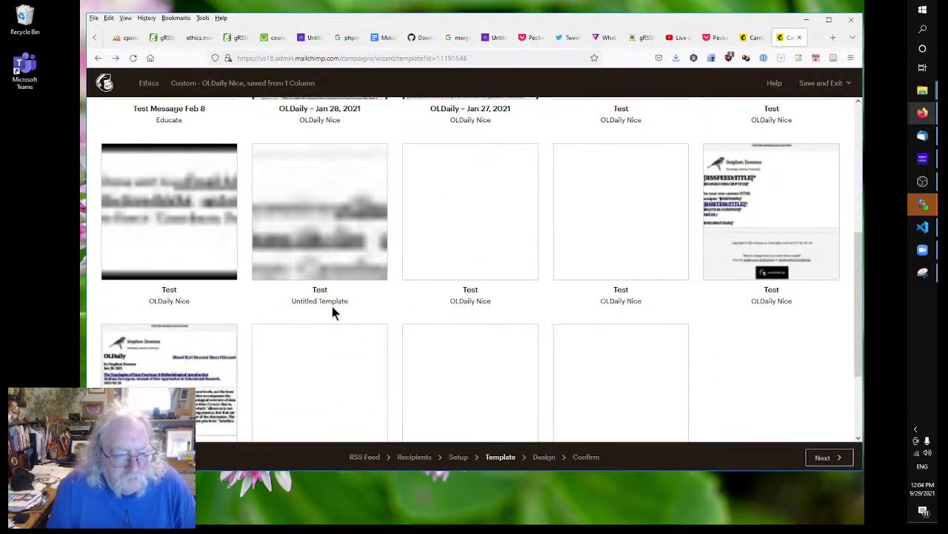
scroll(333, 310, down, 2)
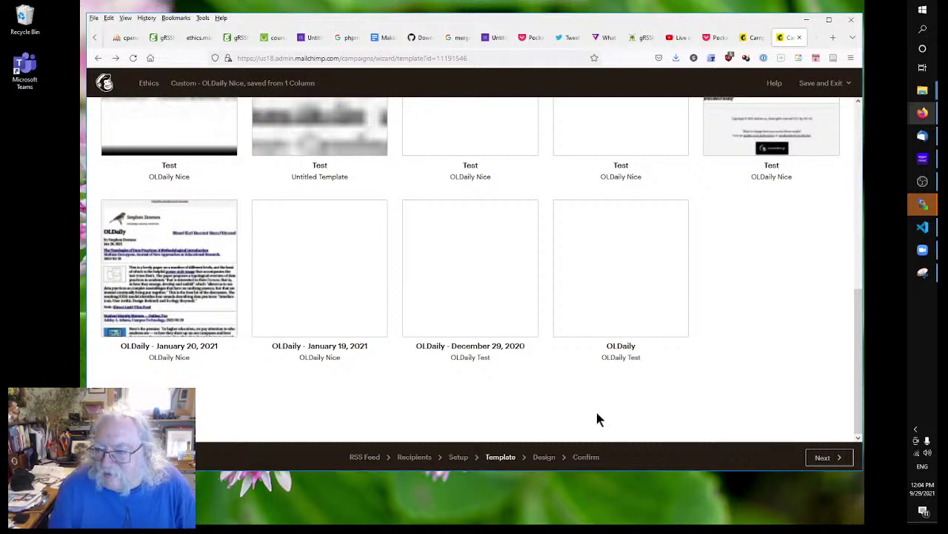
scroll(600, 413, up, 4)
scroll(602, 410, up, 3)
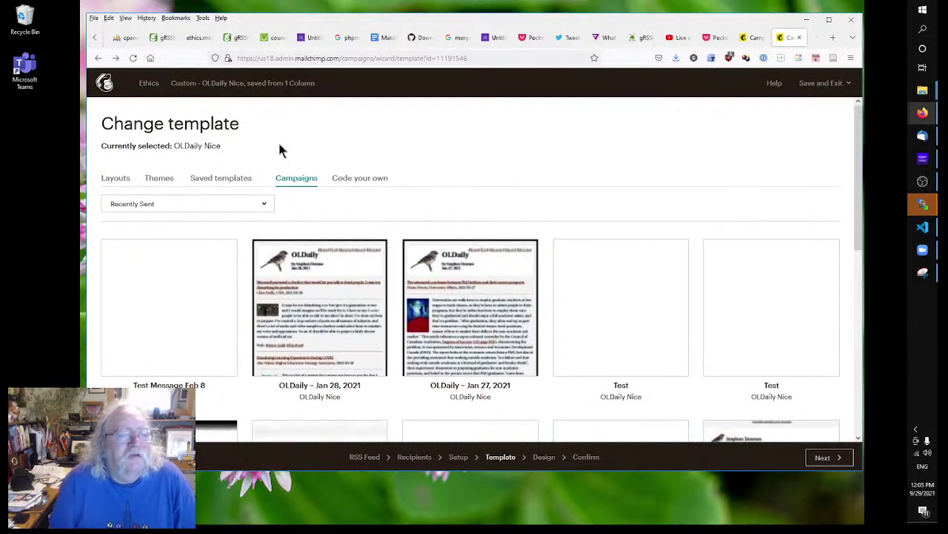
- Review the pre-send problems list and resolve the Audience issue of 0 recipients
click(548, 458)
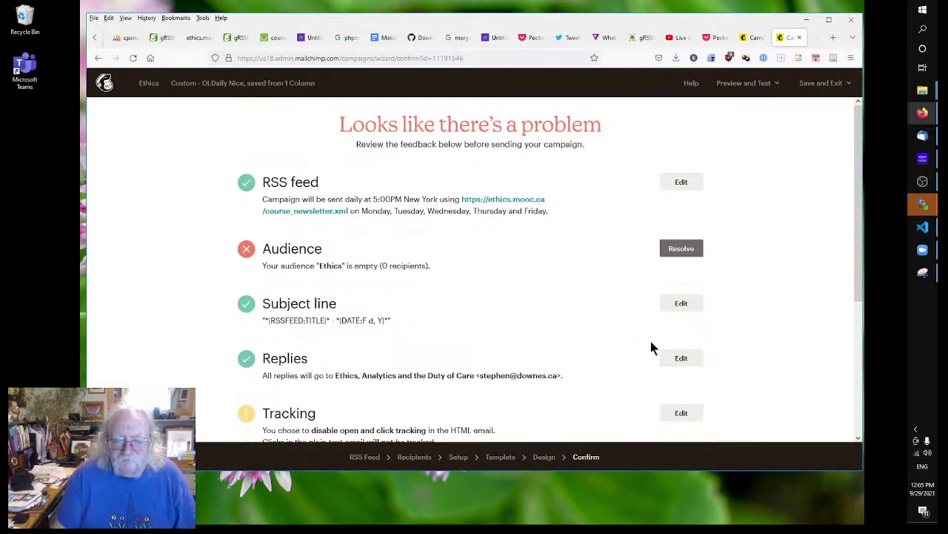
scroll(650, 341, down, 2)
scroll(187, 317, down, 1)
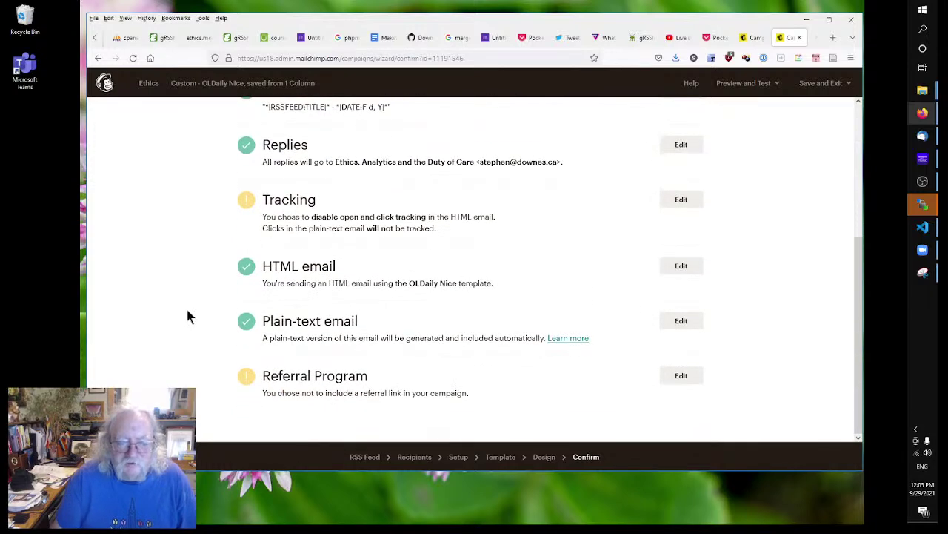
scroll(187, 317, up, 3)
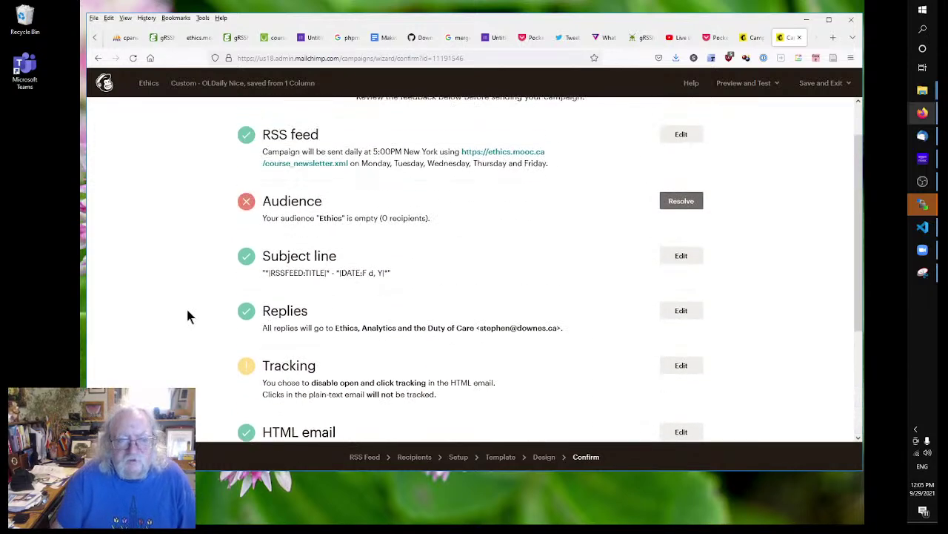
click(681, 250)
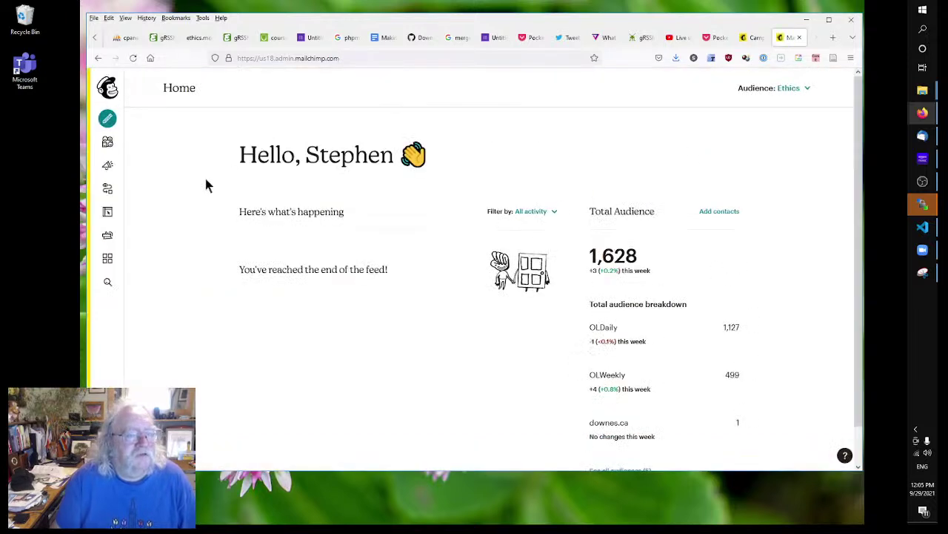
- Open the Ethics audience dashboard, keep Ethics selected, and scroll to the add-contact options
click(108, 143)
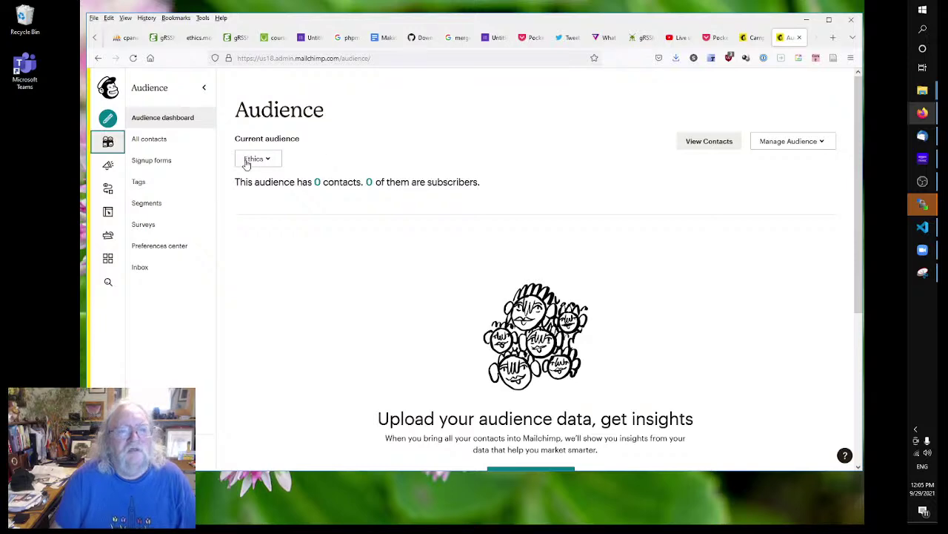
scroll(589, 172, down, 3)
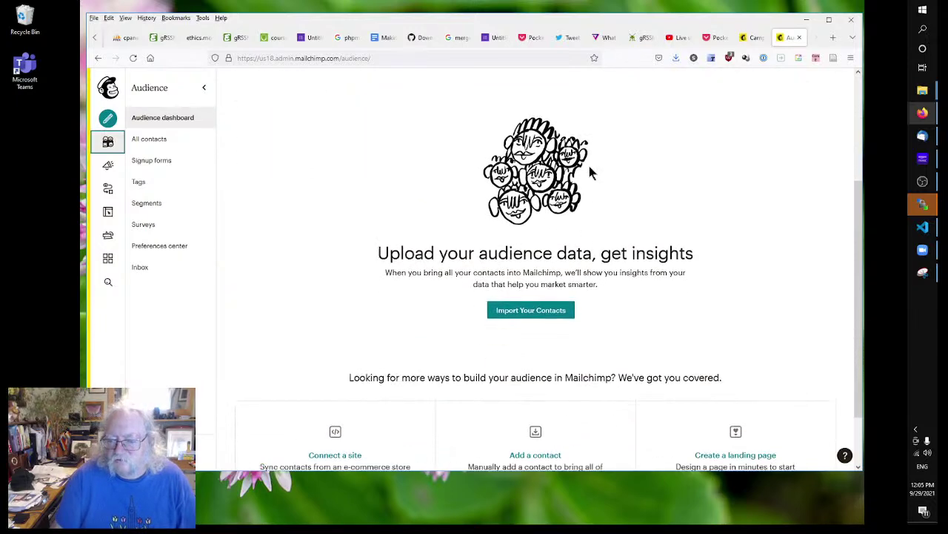
scroll(587, 178, up, 3)
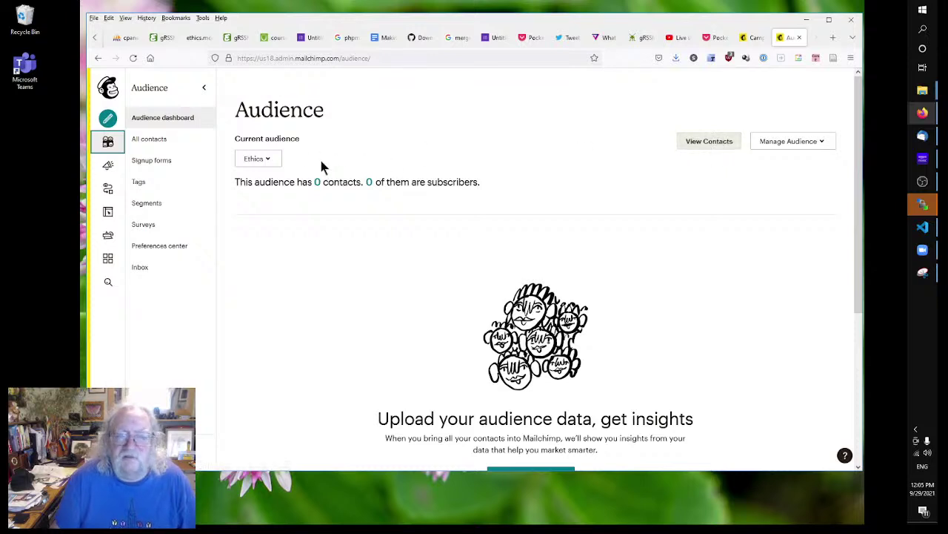
click(255, 159)
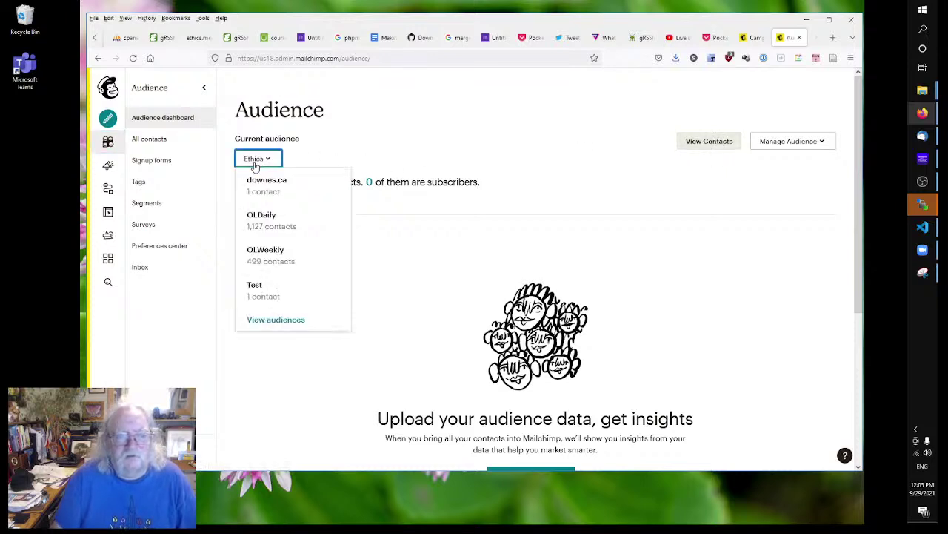
click(565, 180)
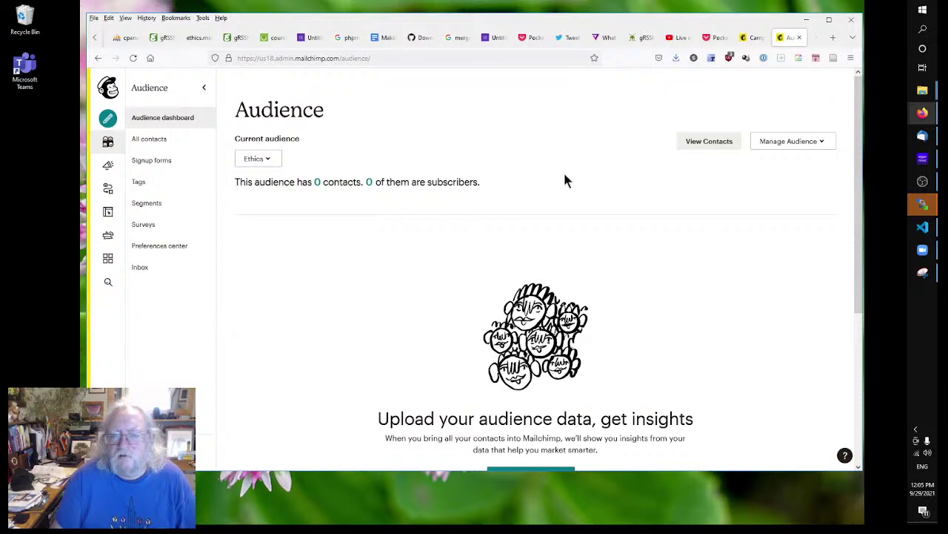
scroll(567, 181, down, 4)
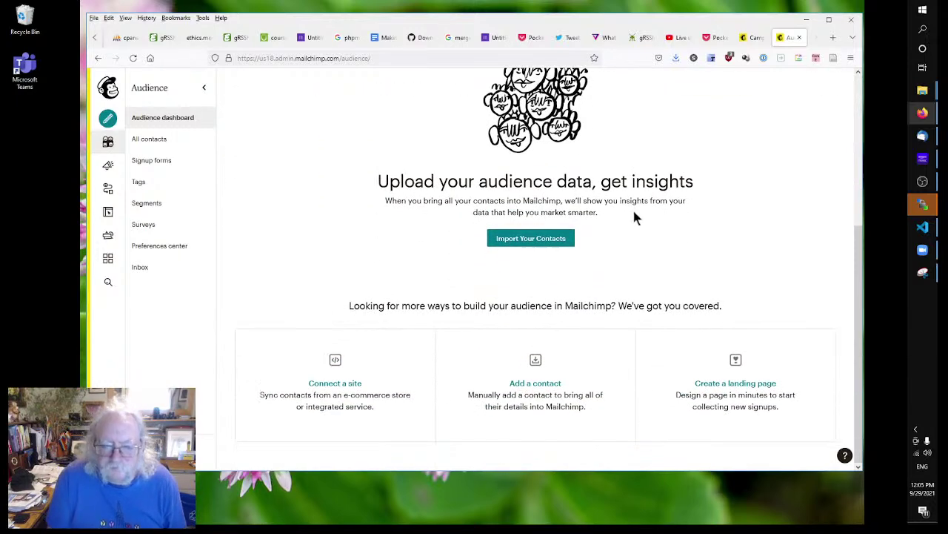
- Manually subscribe one contact with email, first and last name, confirming email permission
click(546, 383)
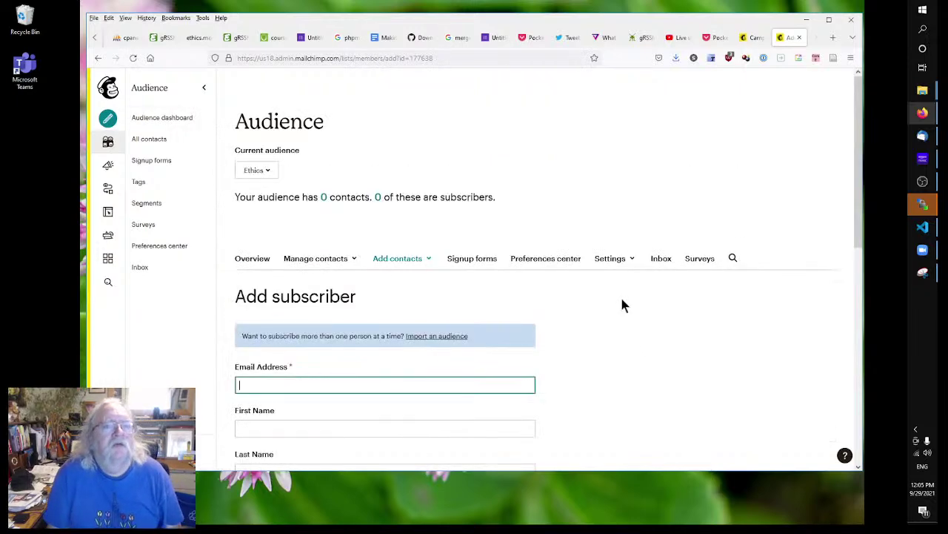
scroll(541, 339, down, 2)
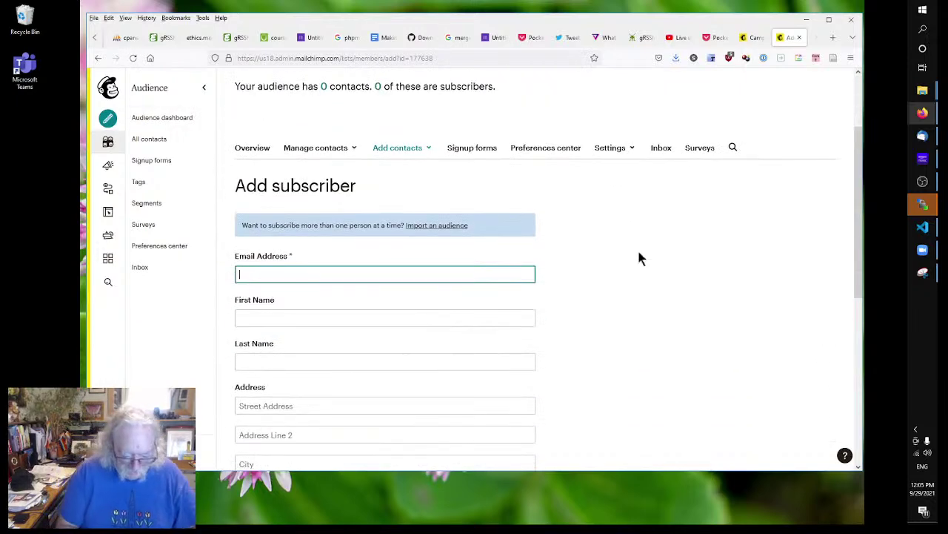
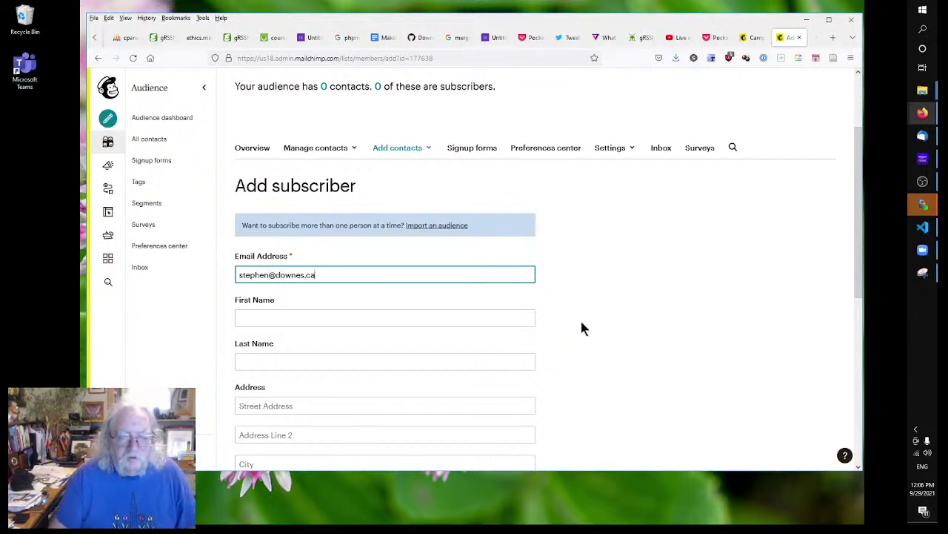
click(483, 322)
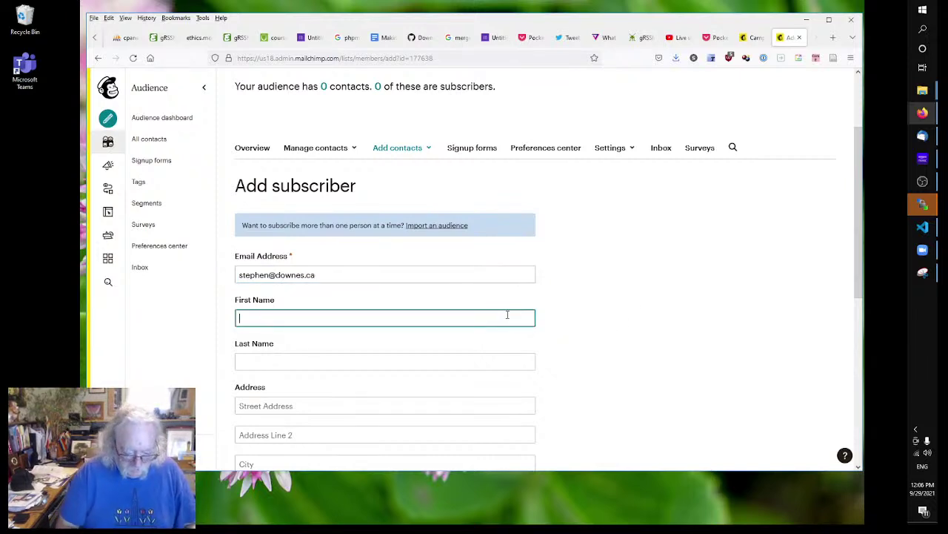
key(Tab)
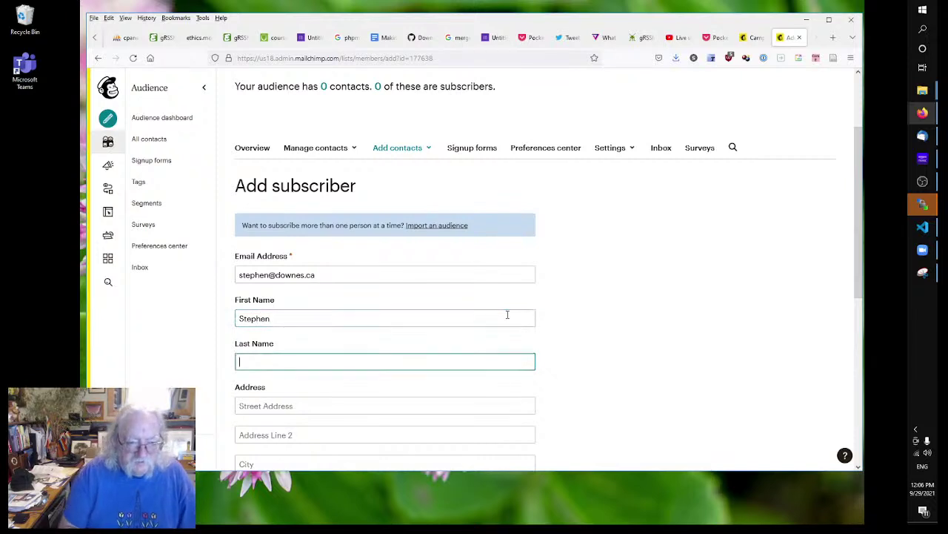
text(Doiw)
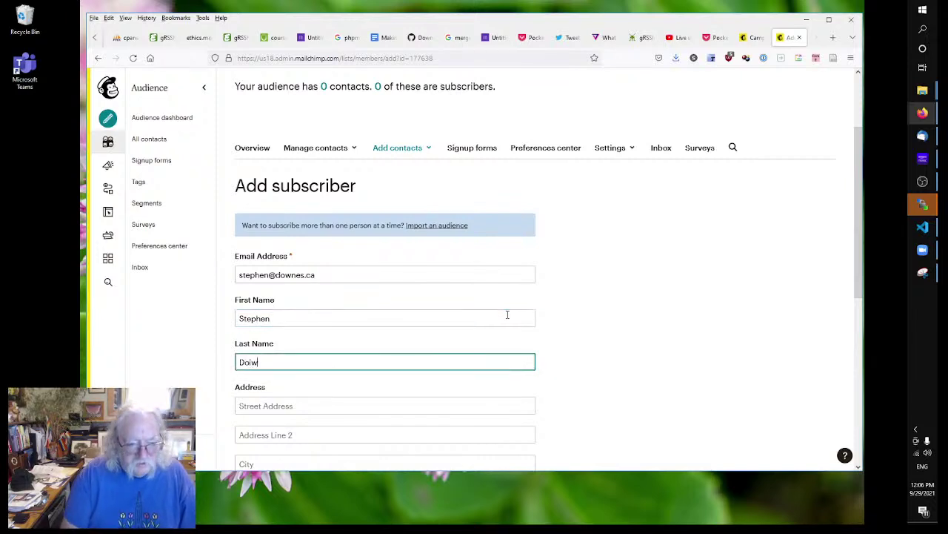
key(BackSpace)
key(BackSpace)
key(BackSpace)
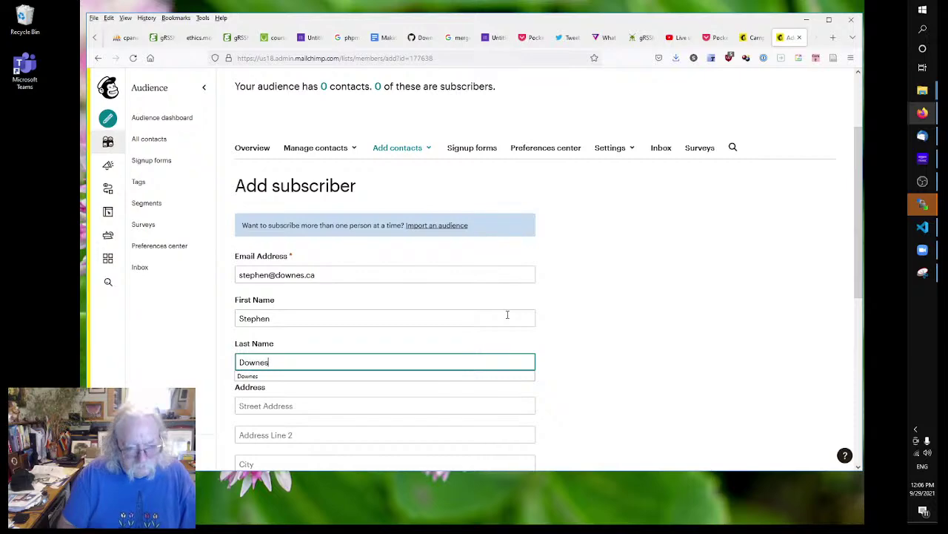
scroll(585, 362, down, 5)
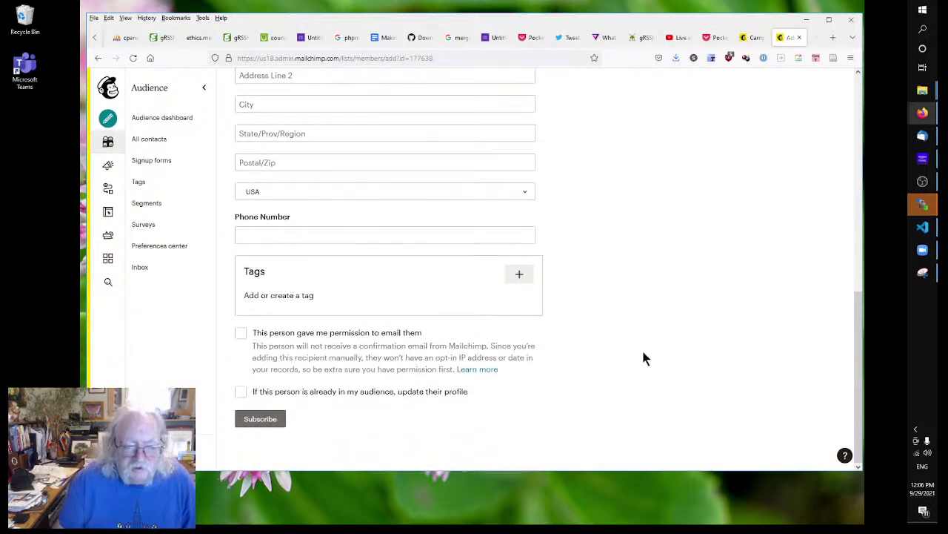
click(241, 335)
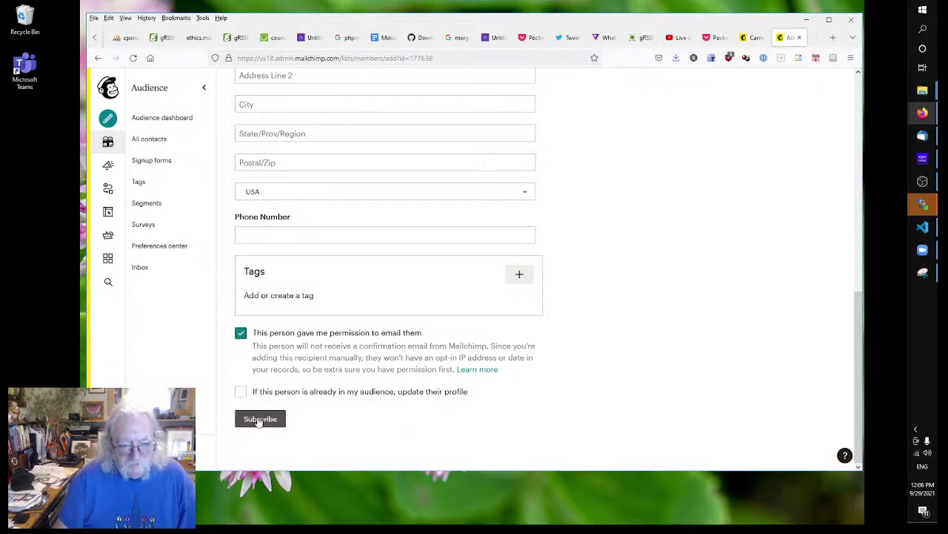
click(260, 419)
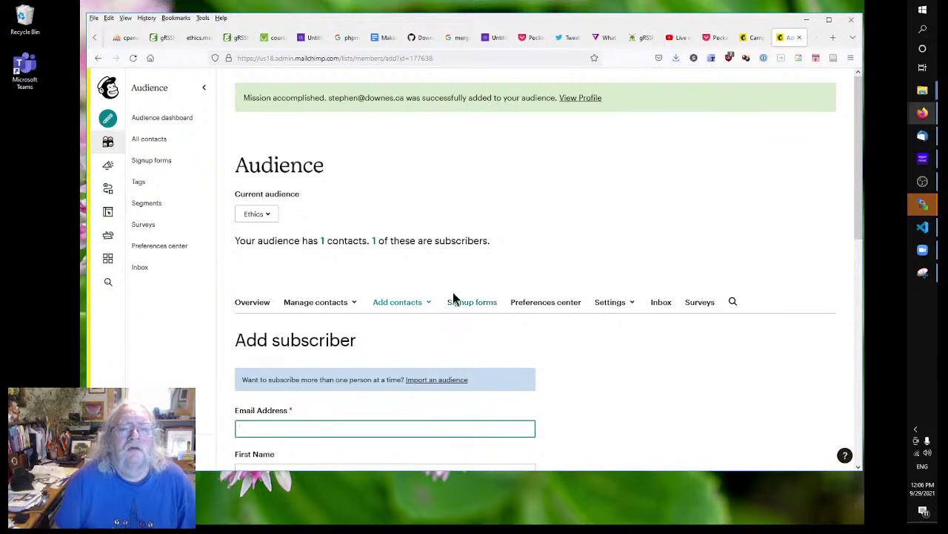
click(471, 197)
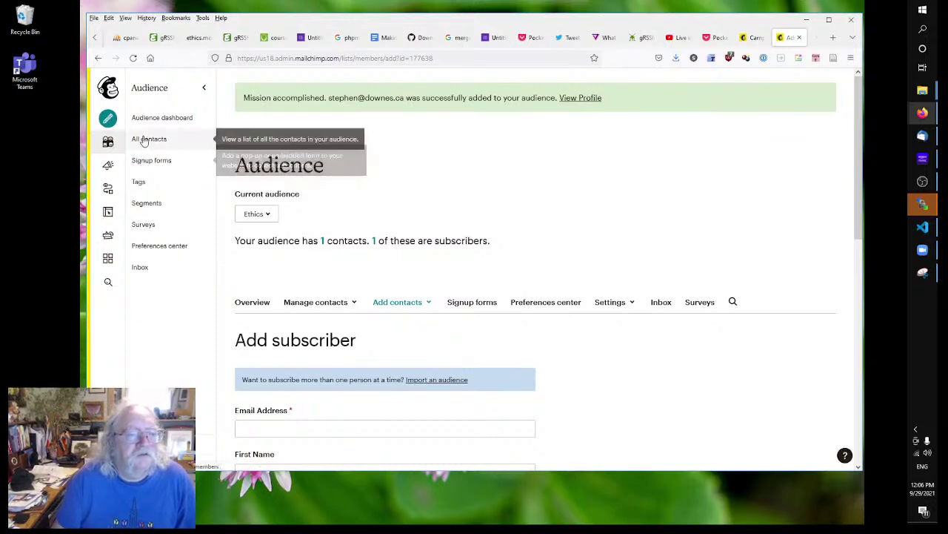
- Check the running OLDaily RSS campaign's sent issues, then return to the Campaigns list
click(108, 166)
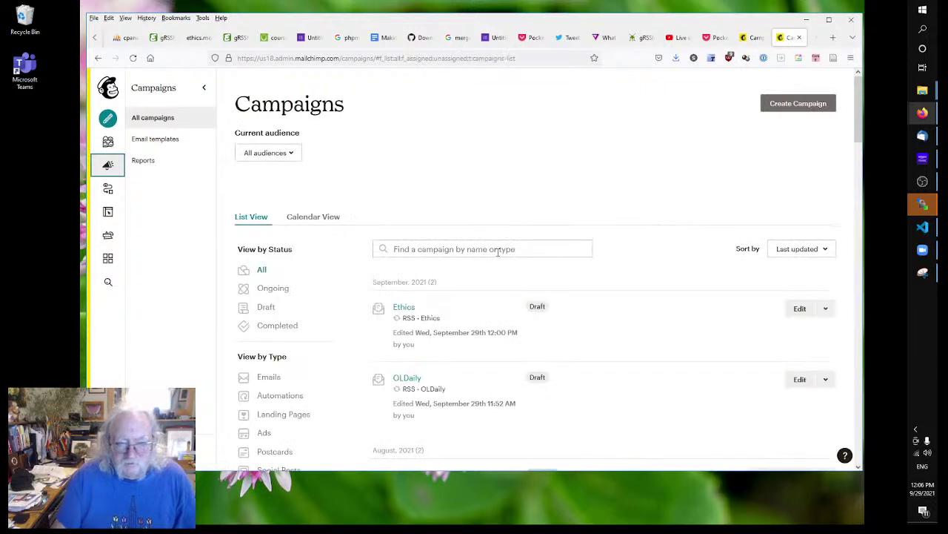
scroll(535, 275, down, 2)
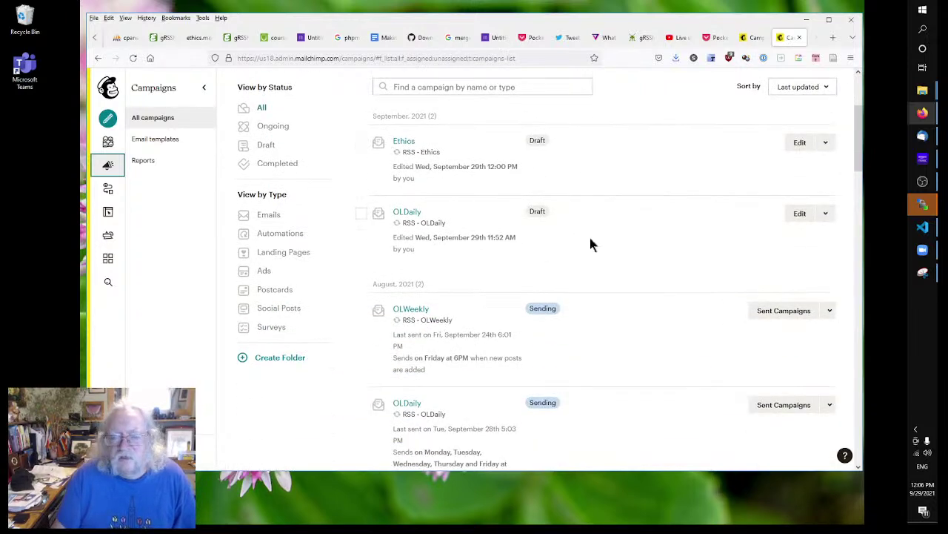
scroll(597, 245, down, 2)
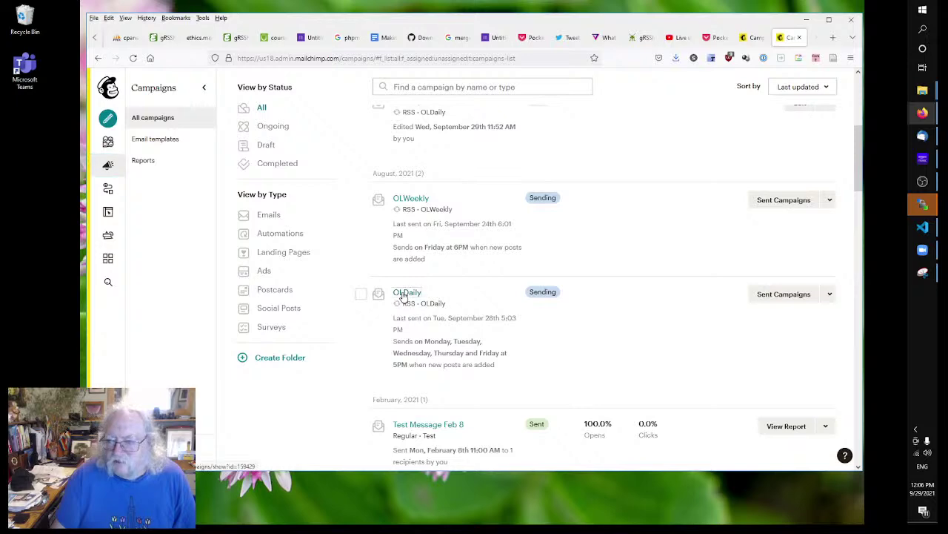
click(405, 293)
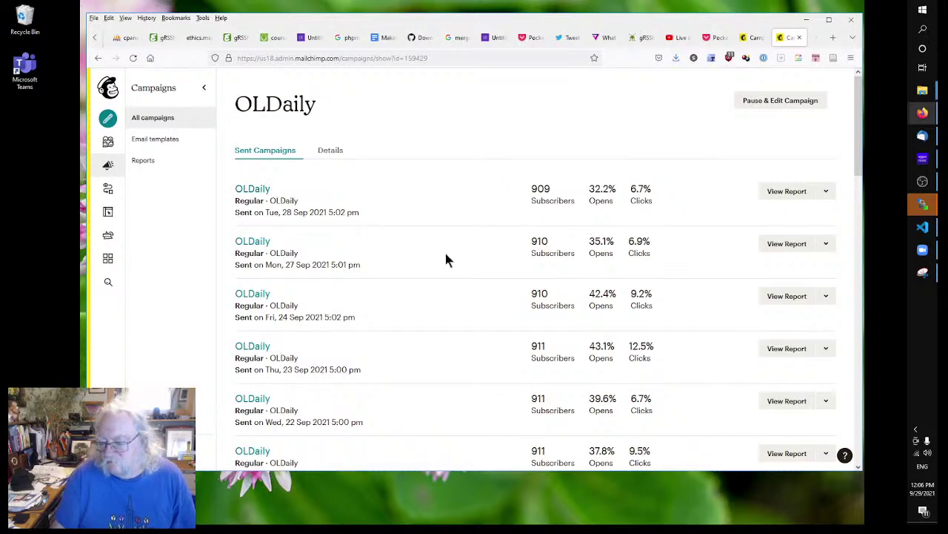
scroll(447, 263, down, 4)
scroll(444, 267, down, 2)
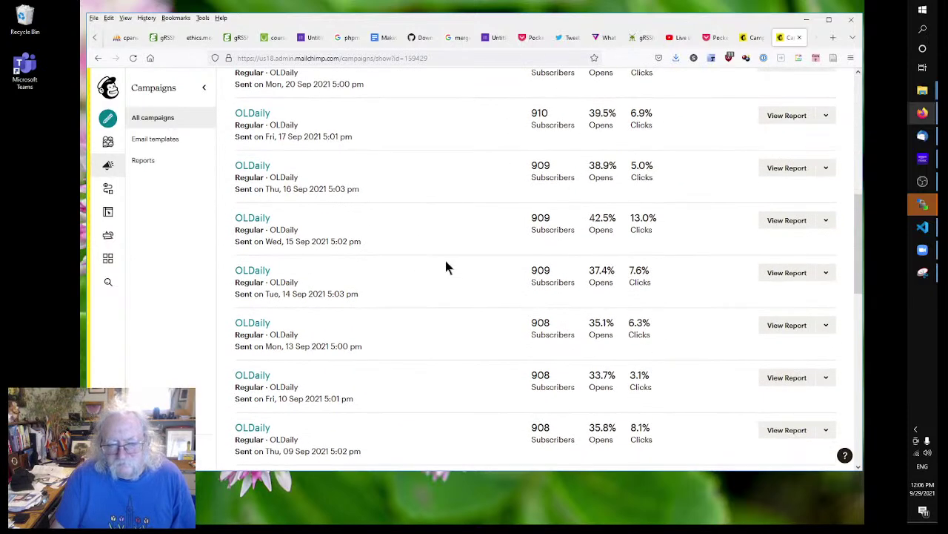
scroll(447, 268, up, 6)
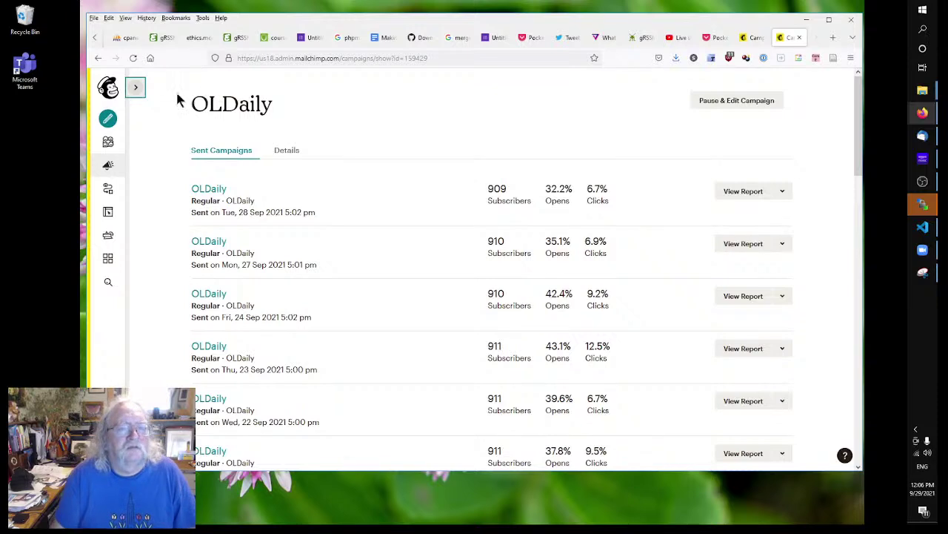
click(135, 88)
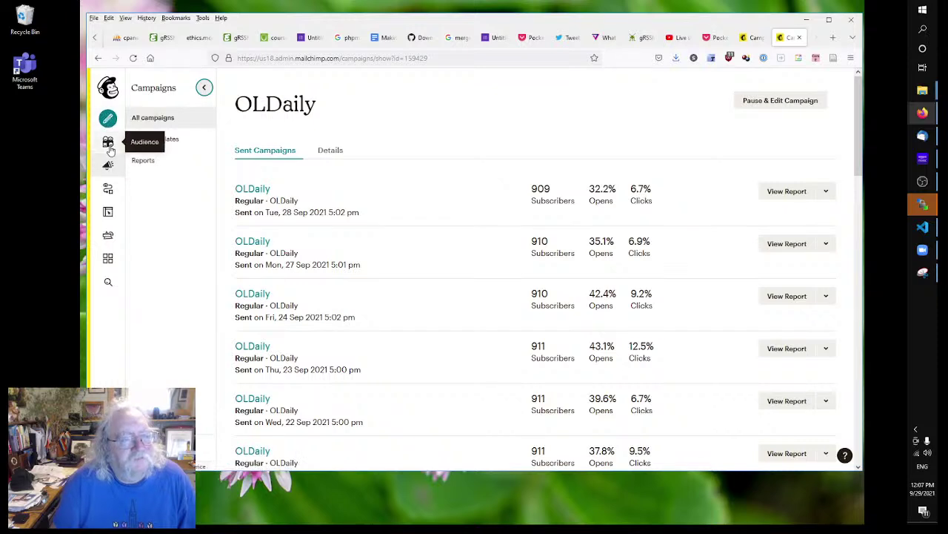
click(108, 164)
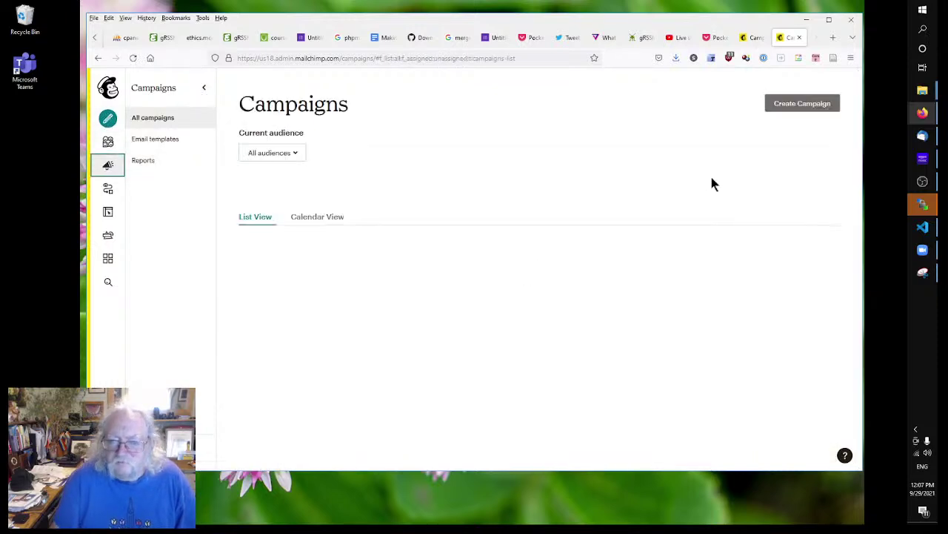
- Delete the OLDaily draft campaign, confirming by typing DELETE
click(567, 154)
scroll(565, 153, down, 1)
scroll(556, 189, down, 1)
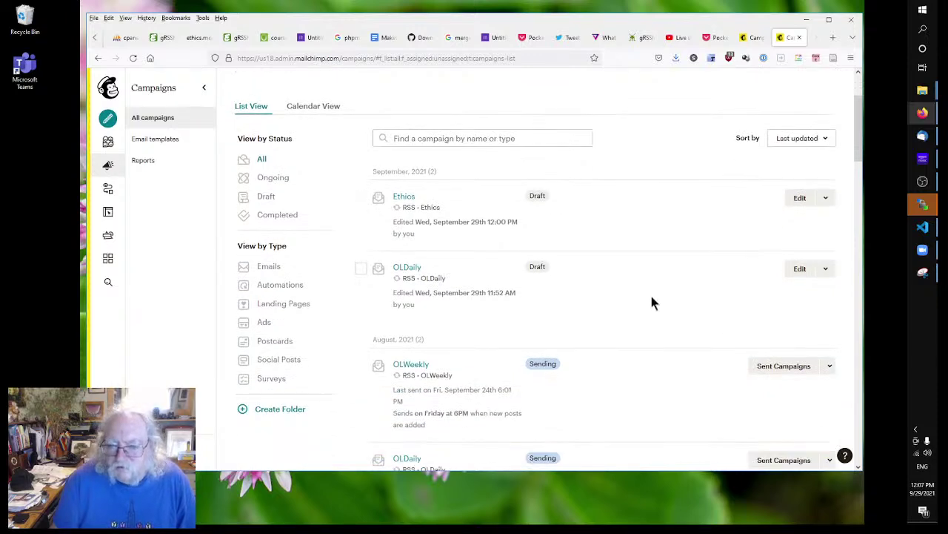
scroll(652, 302, down, 1)
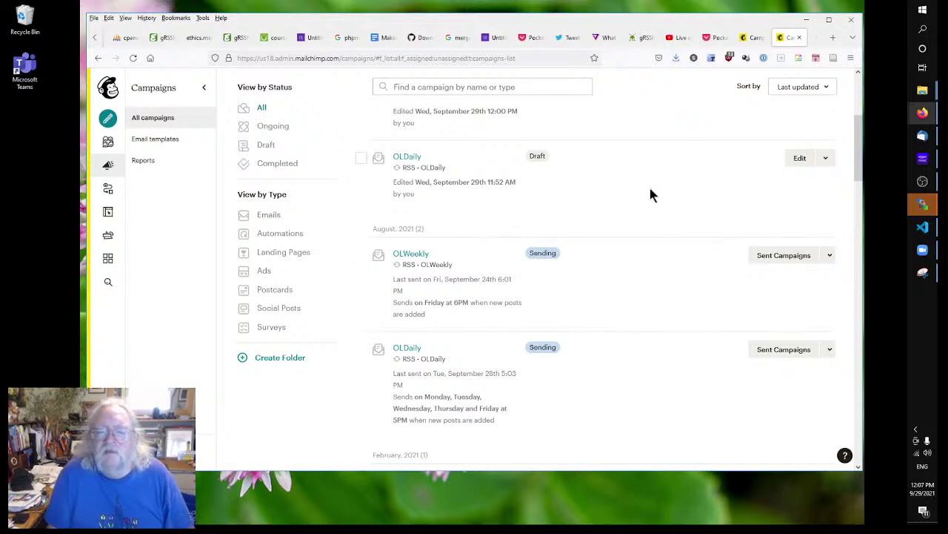
scroll(649, 195, up, 1)
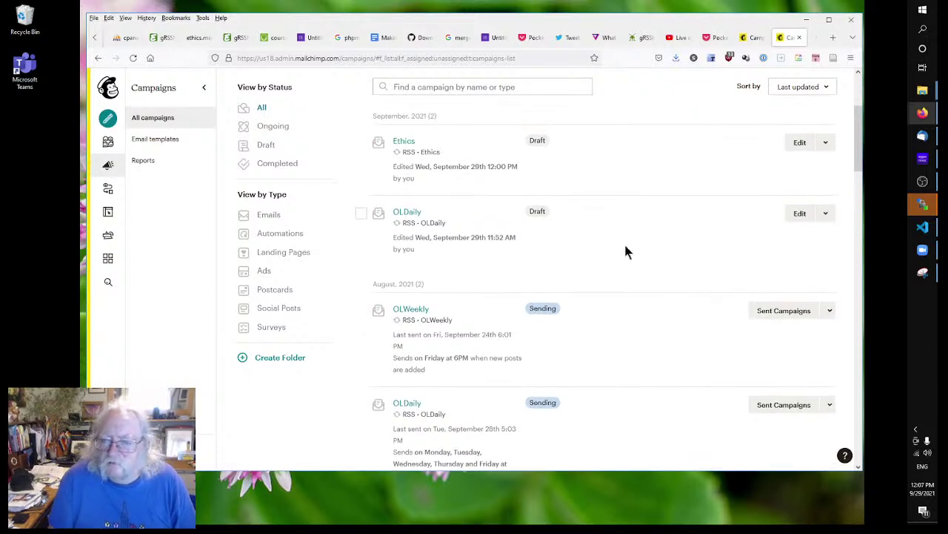
click(825, 214)
click(667, 246)
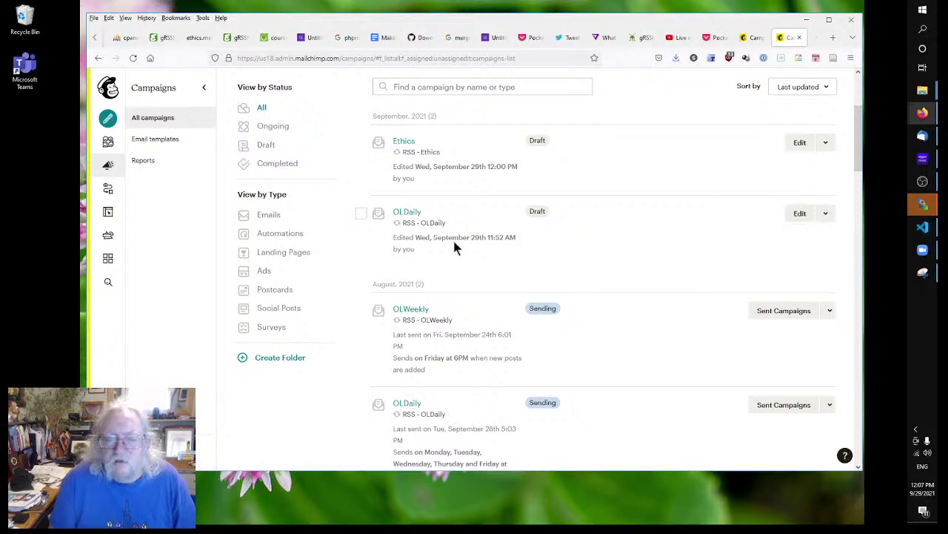
click(361, 214)
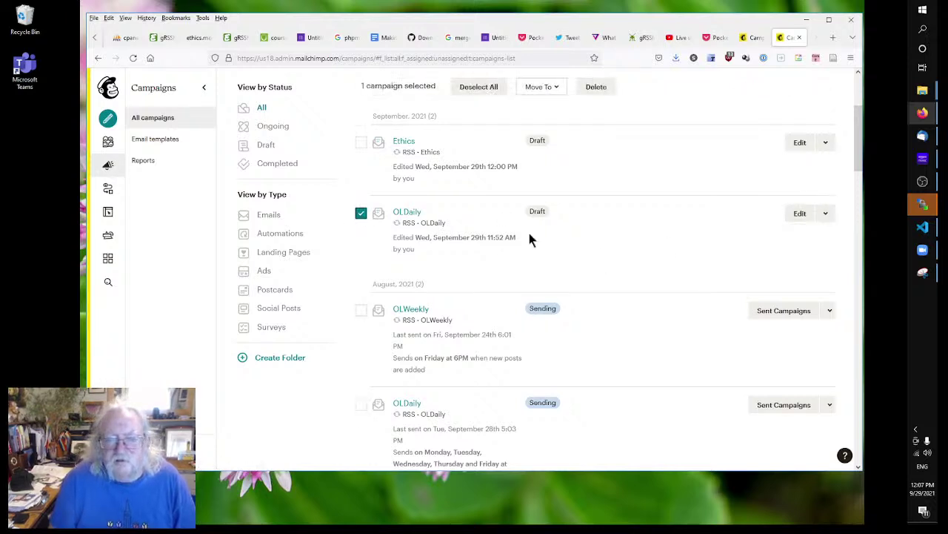
click(595, 87)
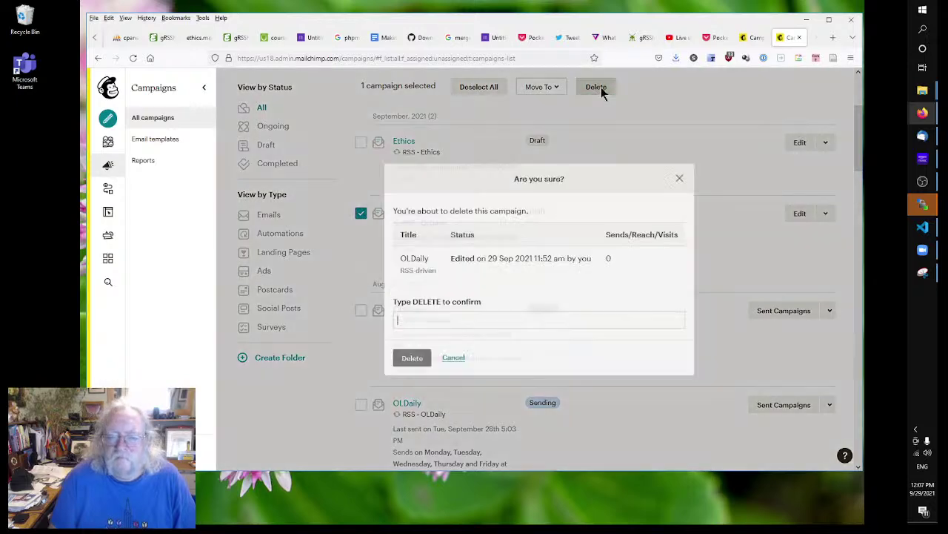
text(DE)
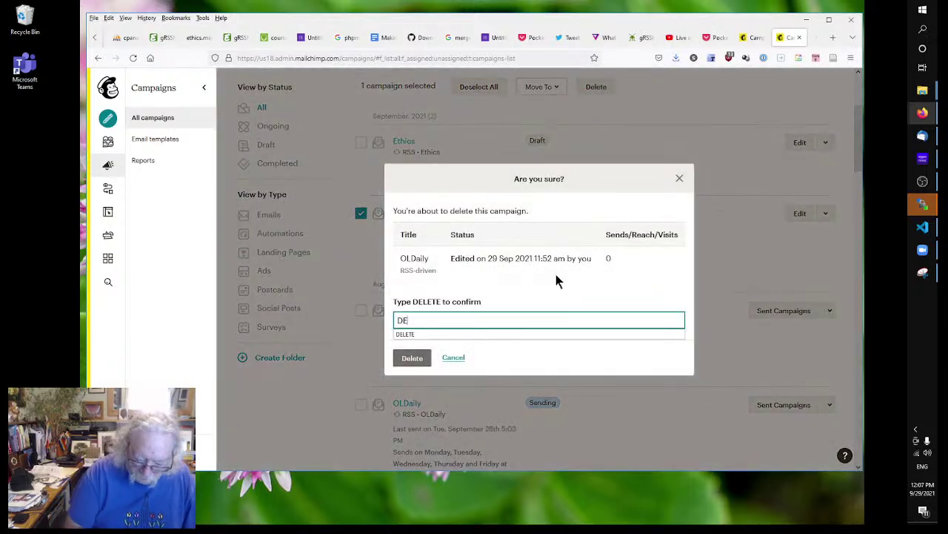
text(LETE)
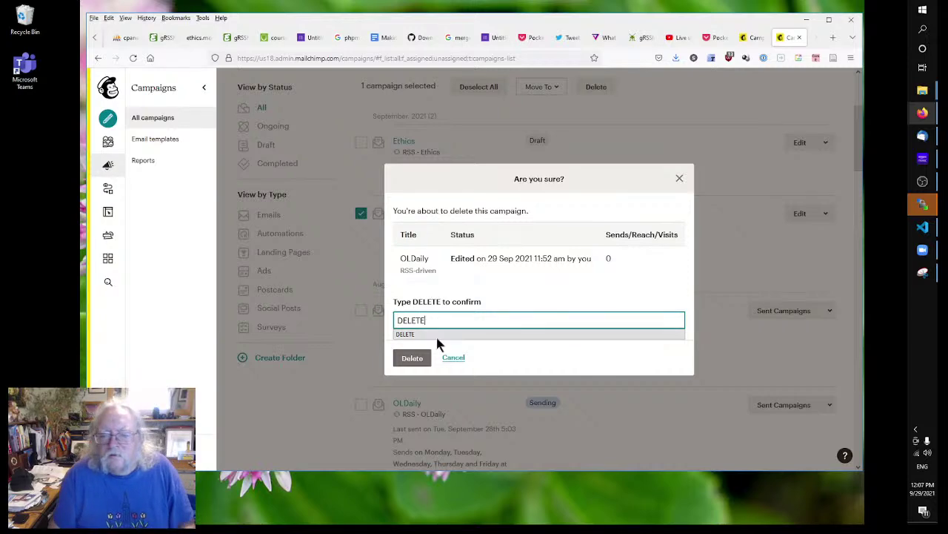
click(413, 360)
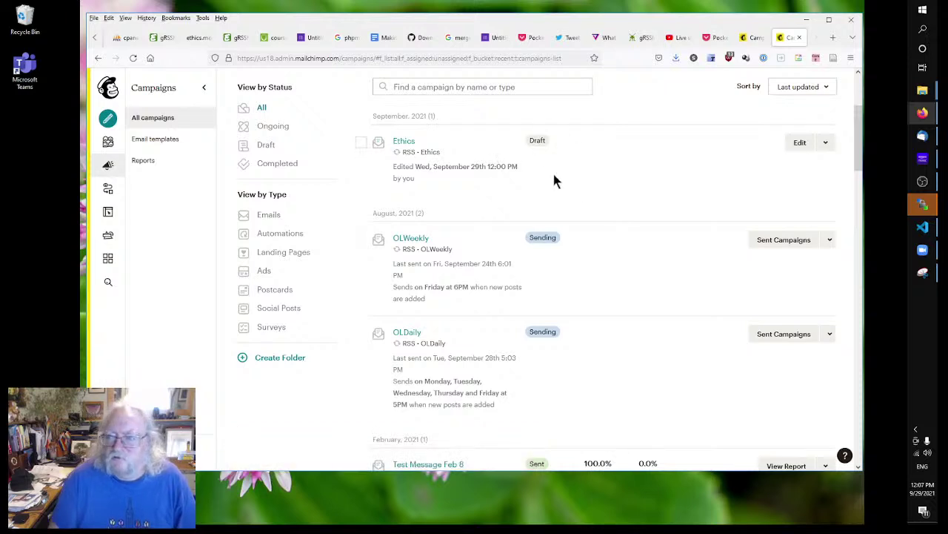
click(826, 145)
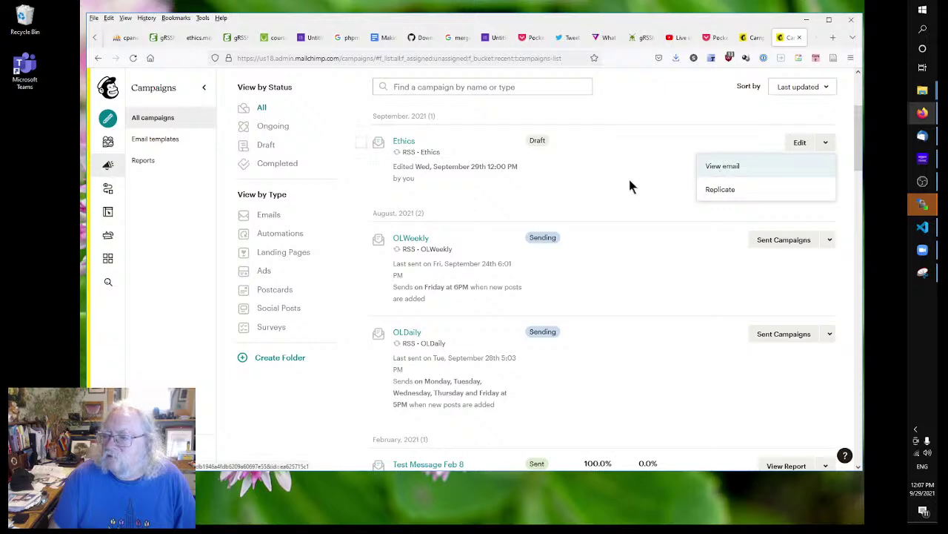
click(723, 170)
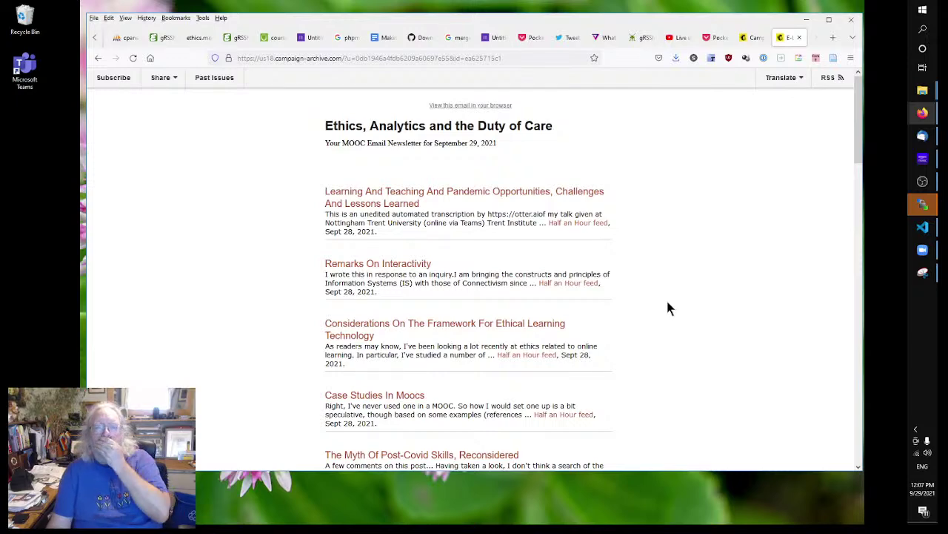
scroll(669, 308, down, 10)
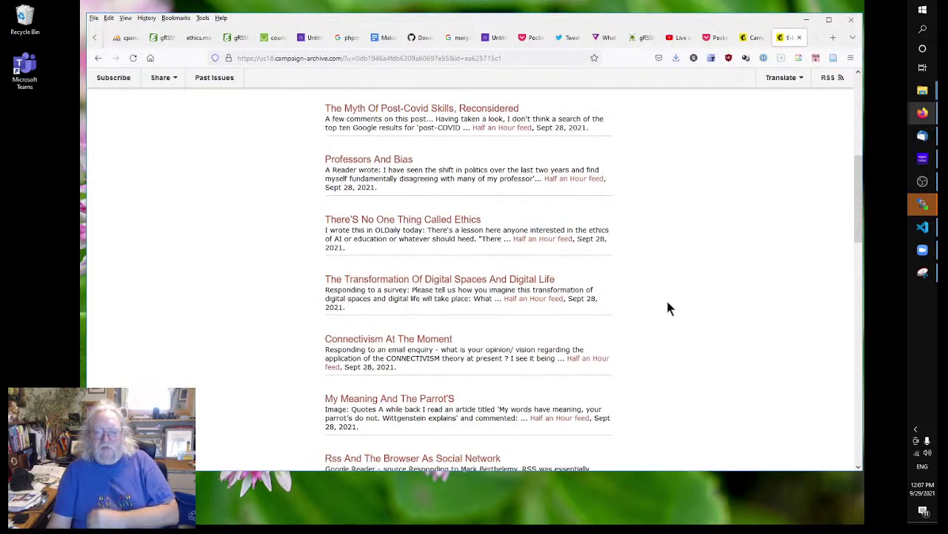
scroll(669, 308, down, 4)
scroll(669, 308, up, 10)
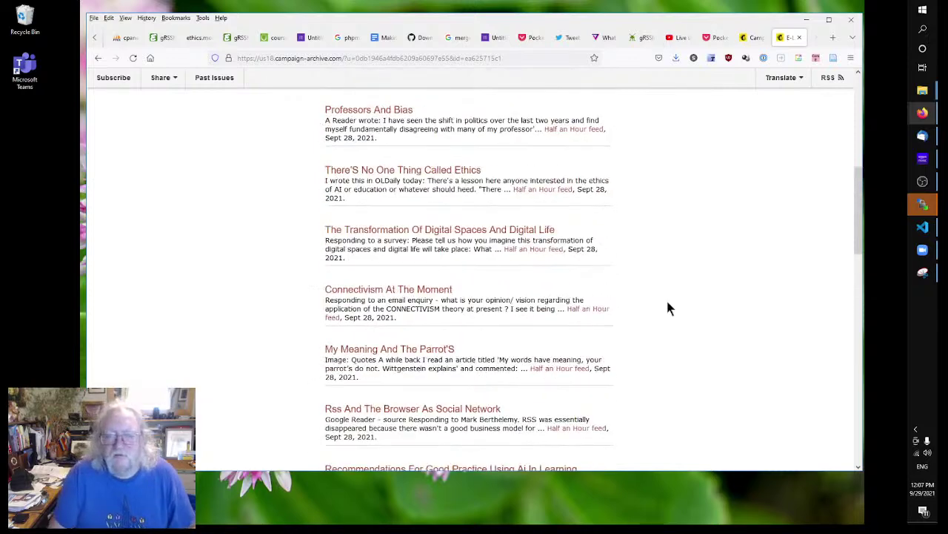
scroll(669, 308, up, 5)
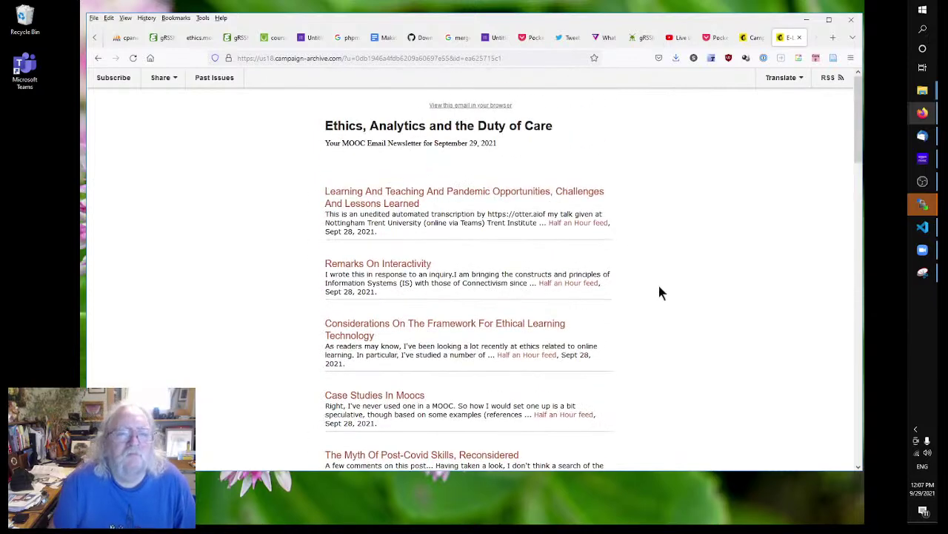
click(98, 58)
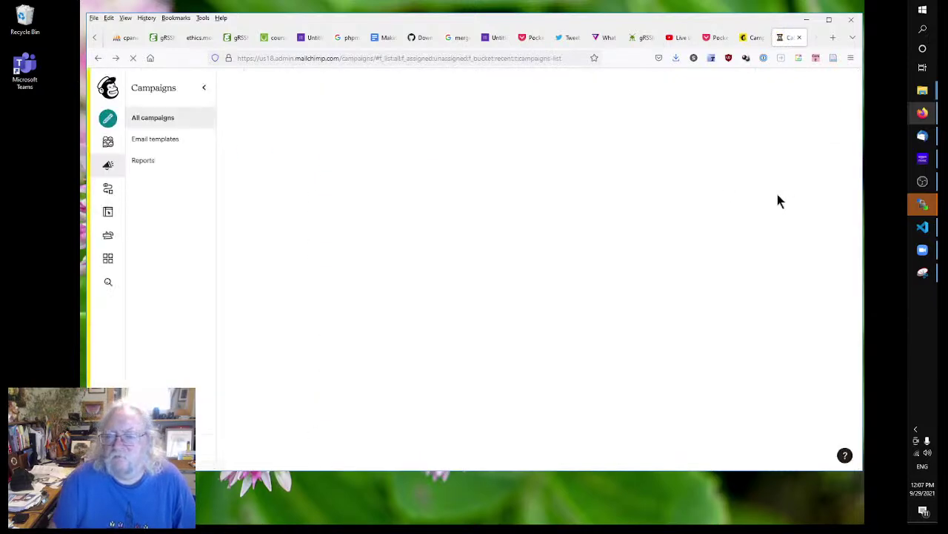
scroll(527, 256, down, 3)
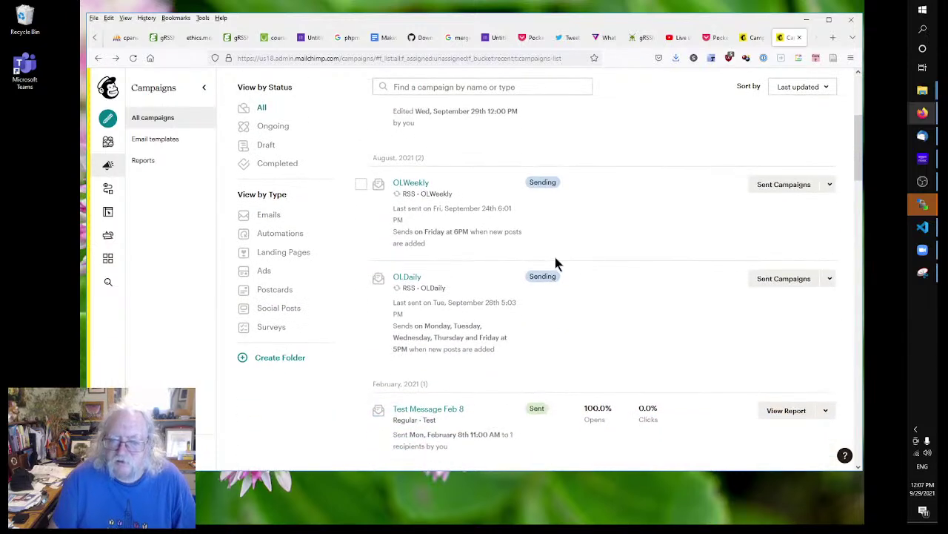
click(829, 281)
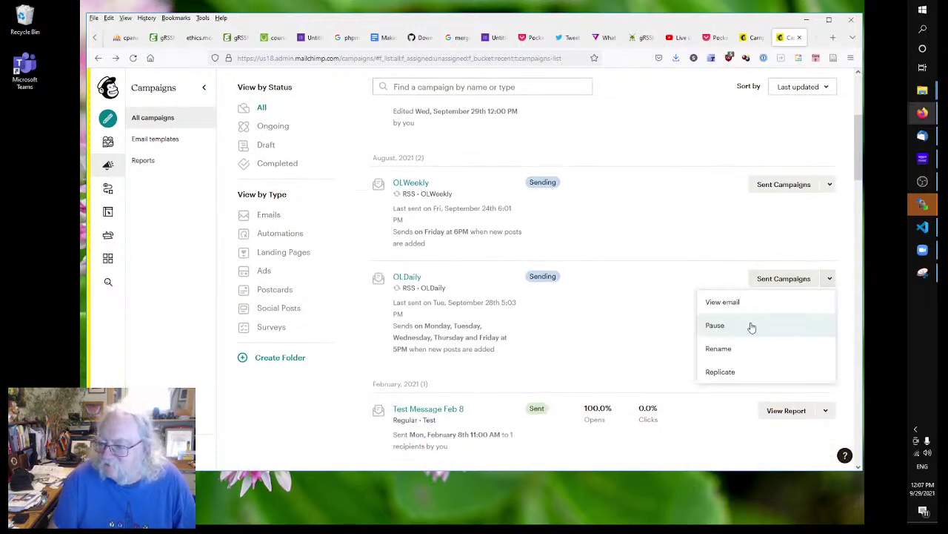
click(723, 302)
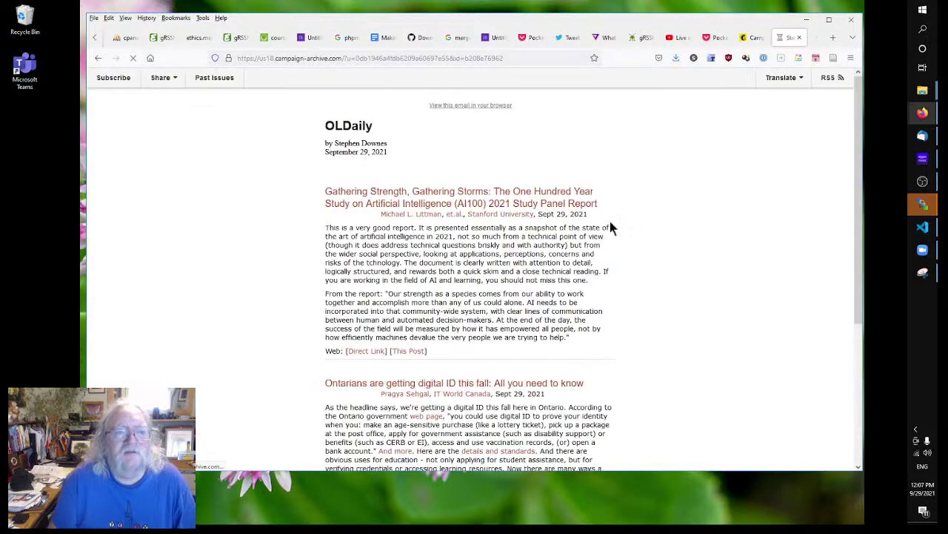
click(95, 60)
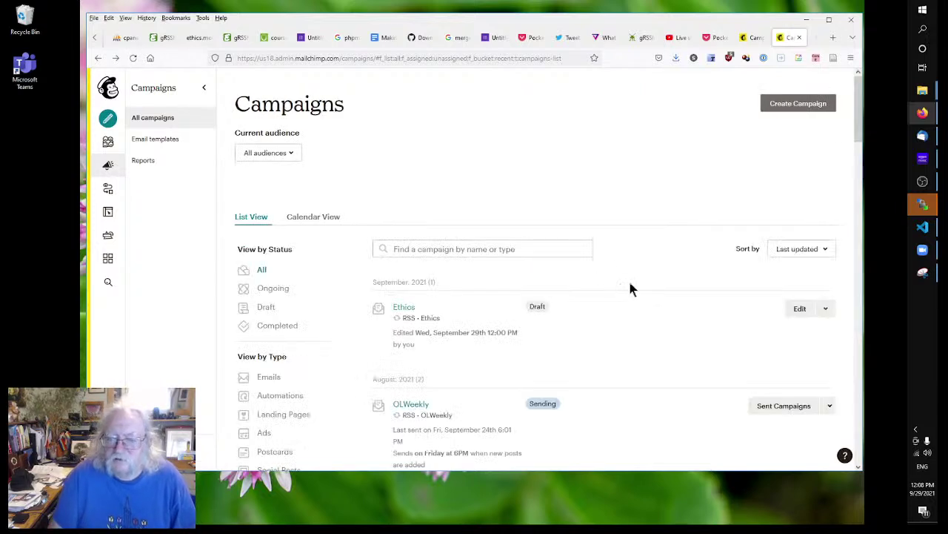
- Open the Ethics draft, go to Confirm, and start the RSS campaign to 1 recipient
scroll(630, 289, down, 3)
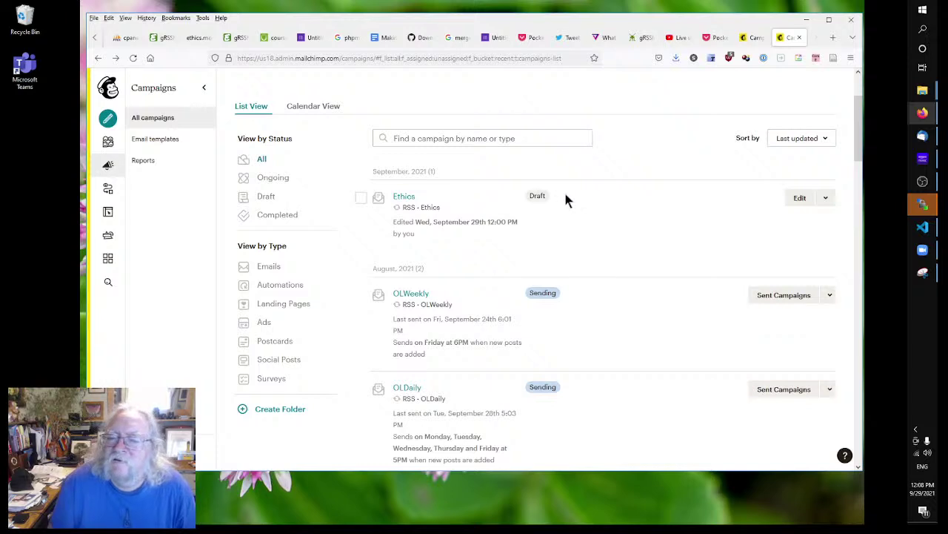
click(403, 199)
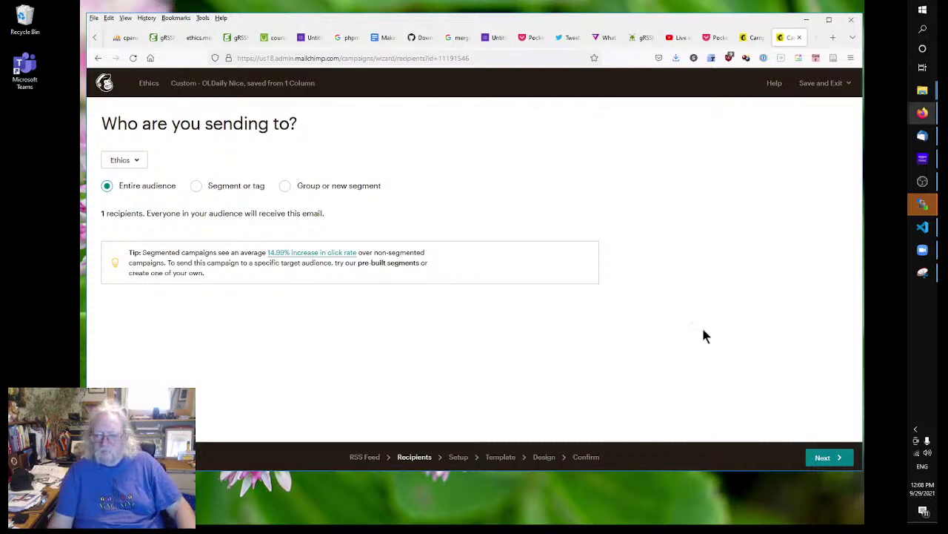
click(586, 458)
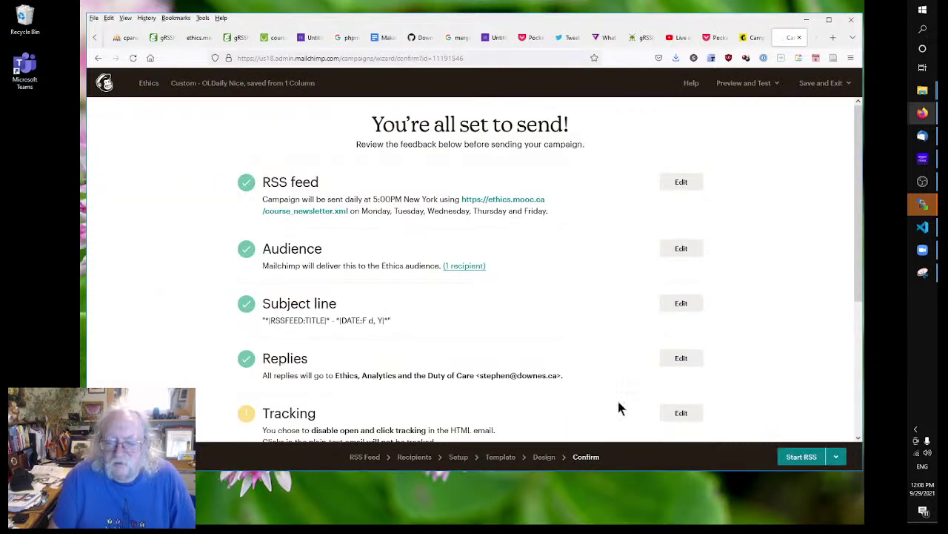
scroll(494, 332, down, 3)
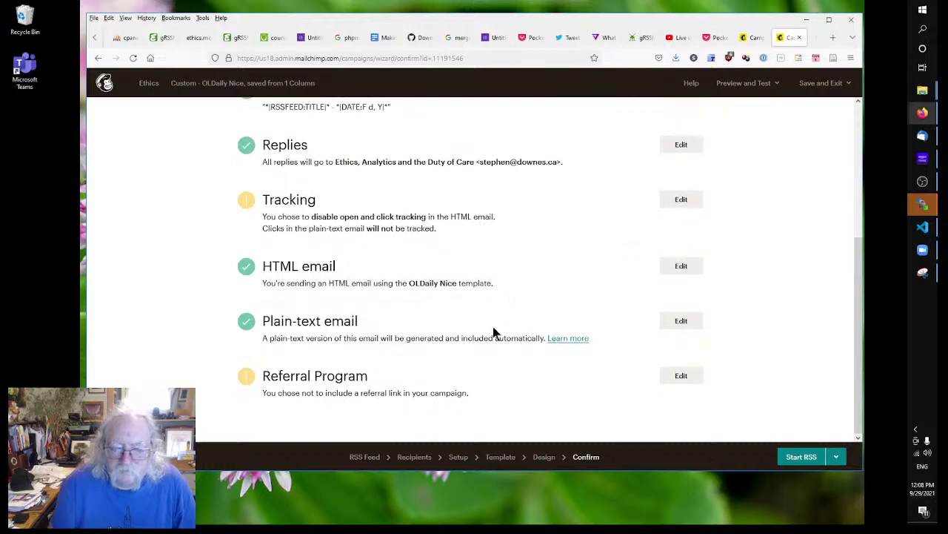
click(802, 457)
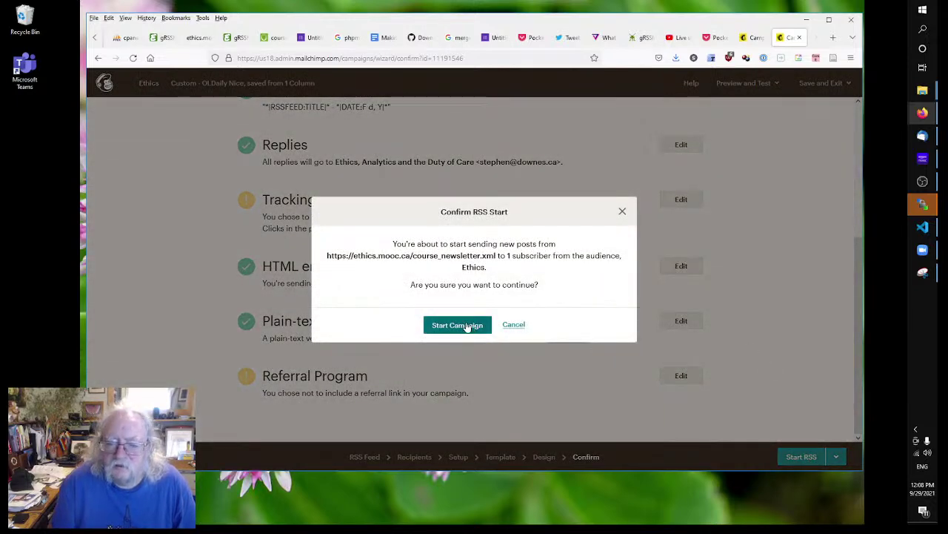
click(454, 326)
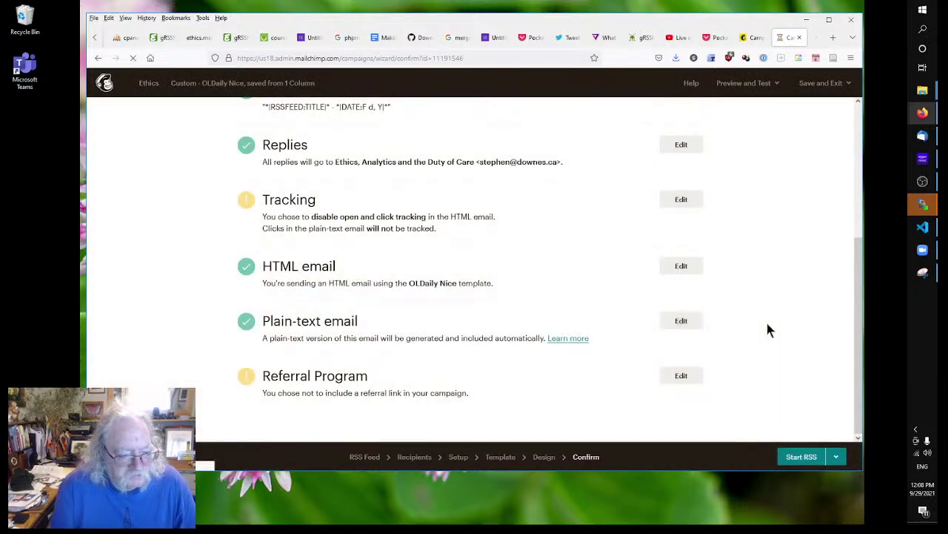
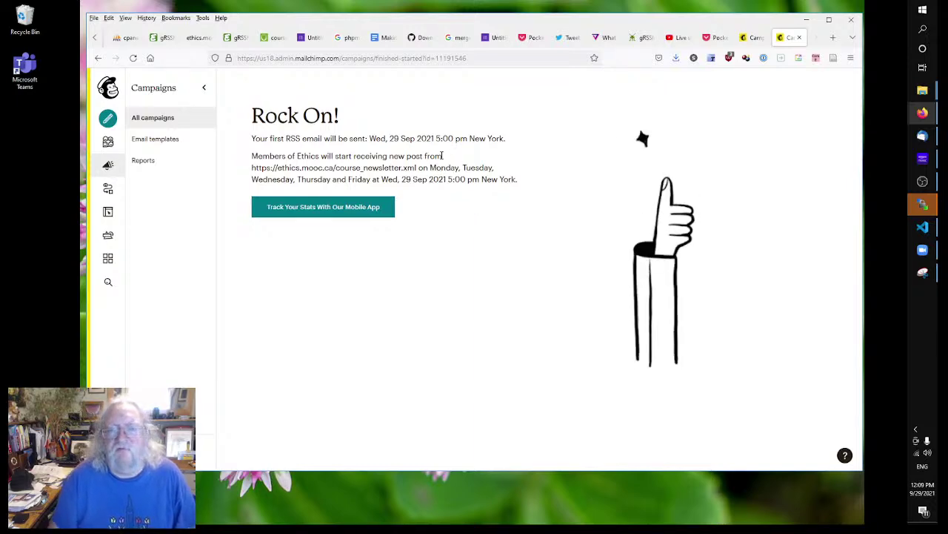
- Go to All campaigns, open Ethics, and cancel the pause prompt without pausing
click(163, 122)
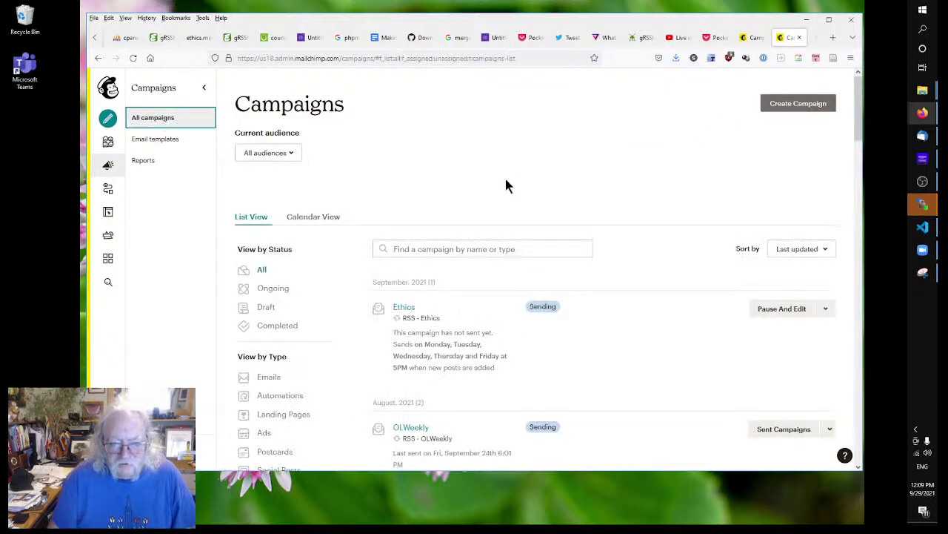
scroll(615, 326, down, 3)
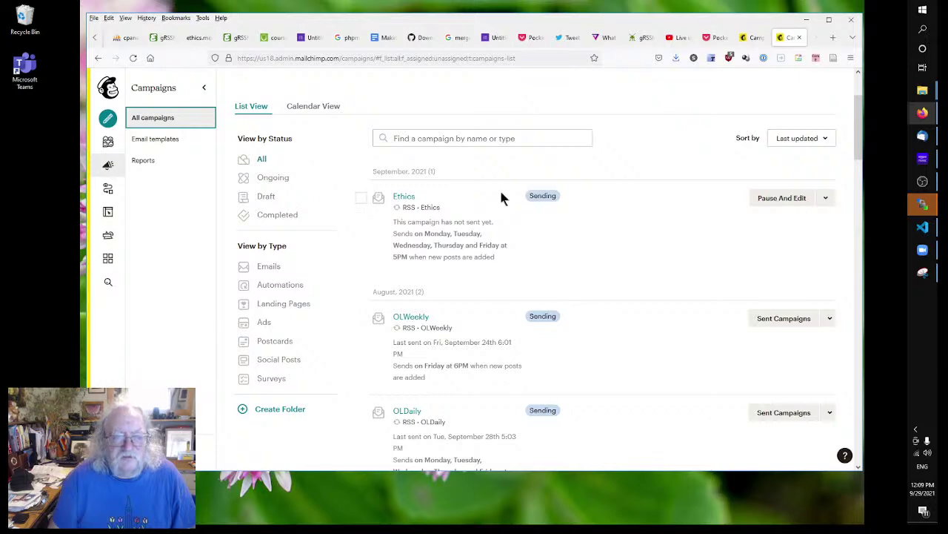
click(405, 197)
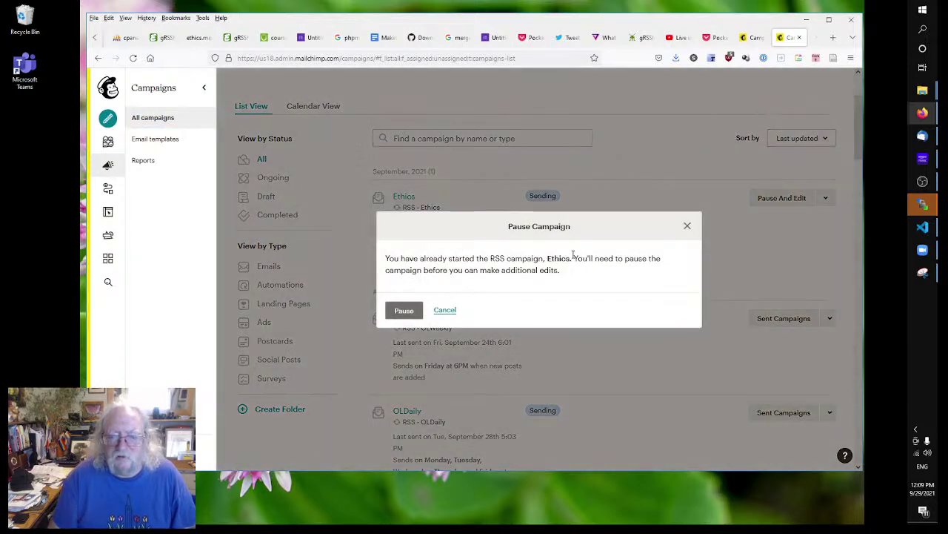
click(688, 229)
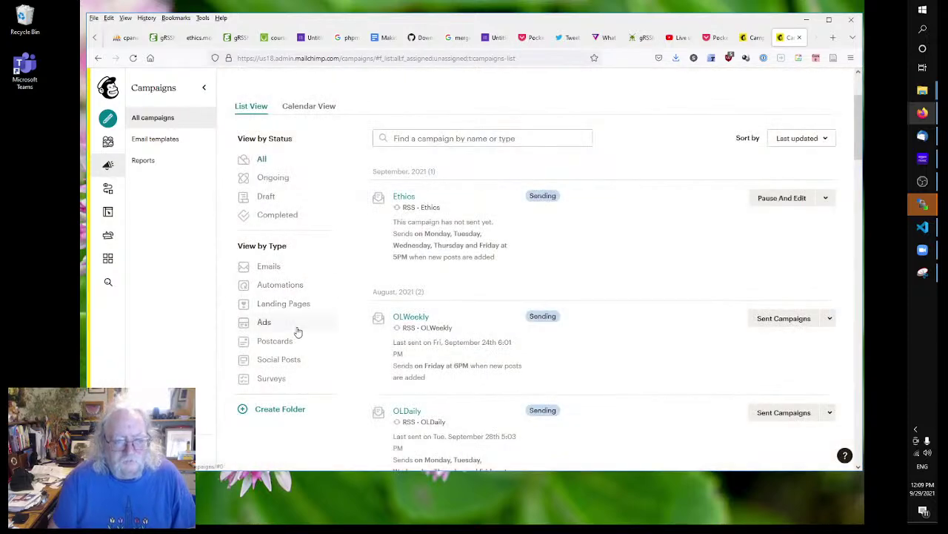
- Filter the campaigns to Landing Pages, go back, and reopen the full campaigns list
click(289, 303)
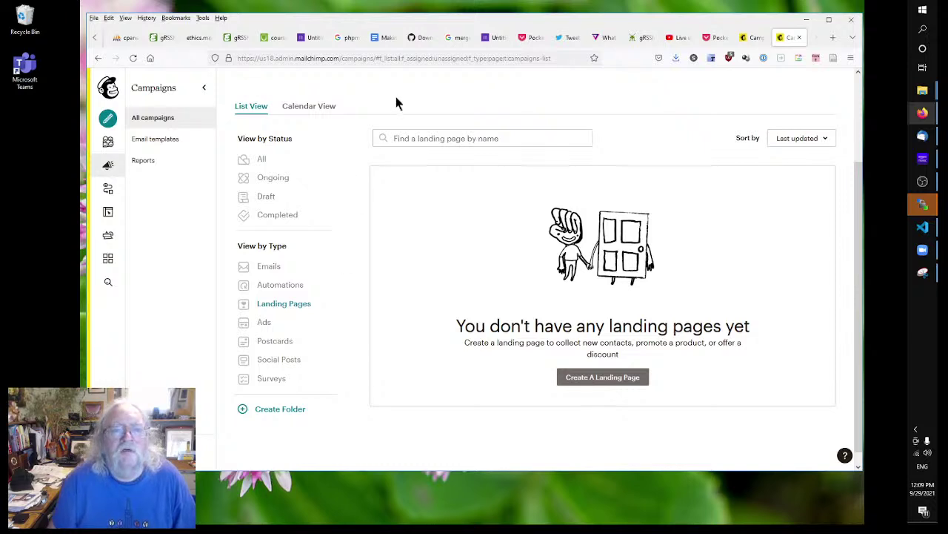
click(98, 58)
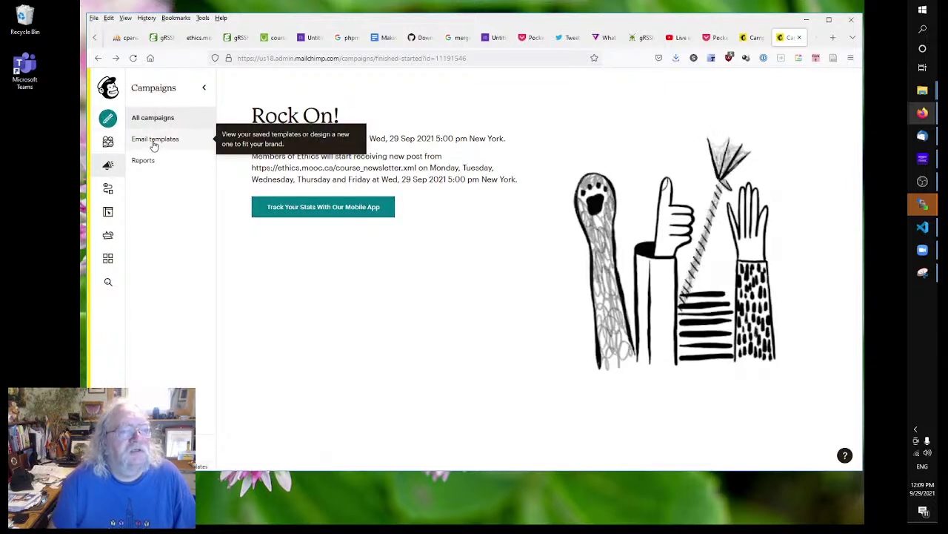
click(107, 163)
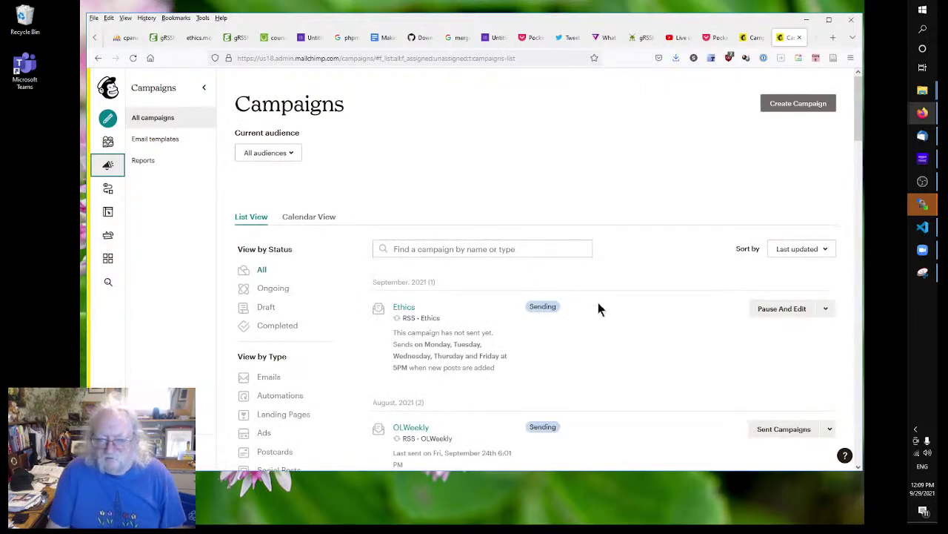
scroll(609, 341, down, 3)
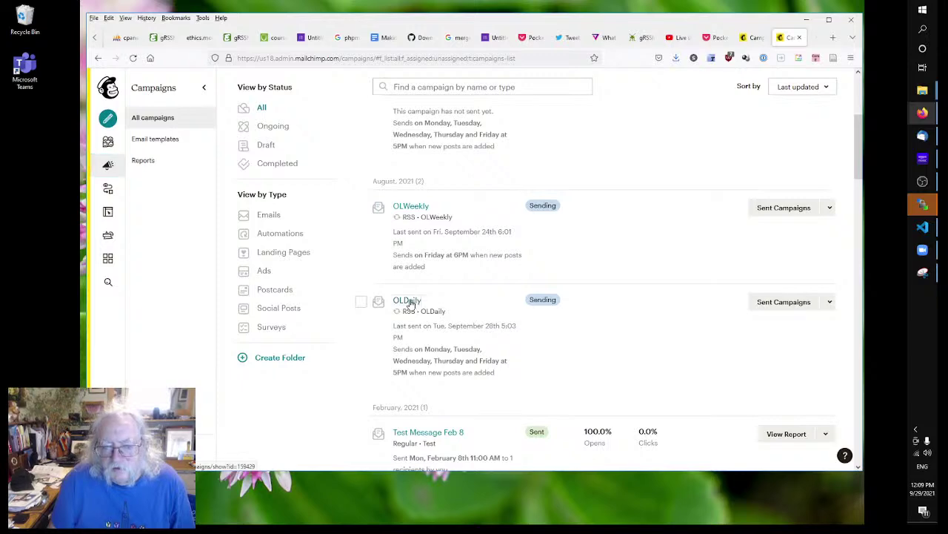
click(407, 300)
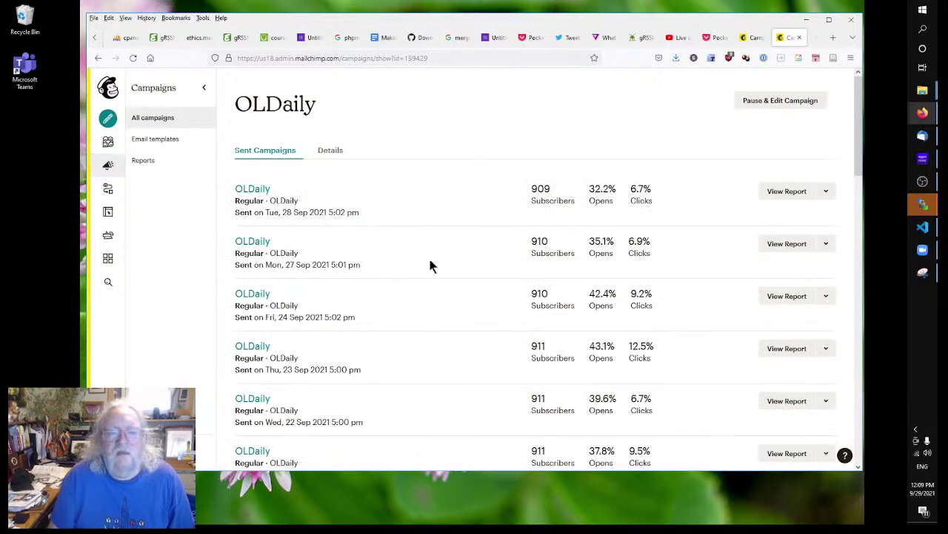
scroll(617, 338, down, 7)
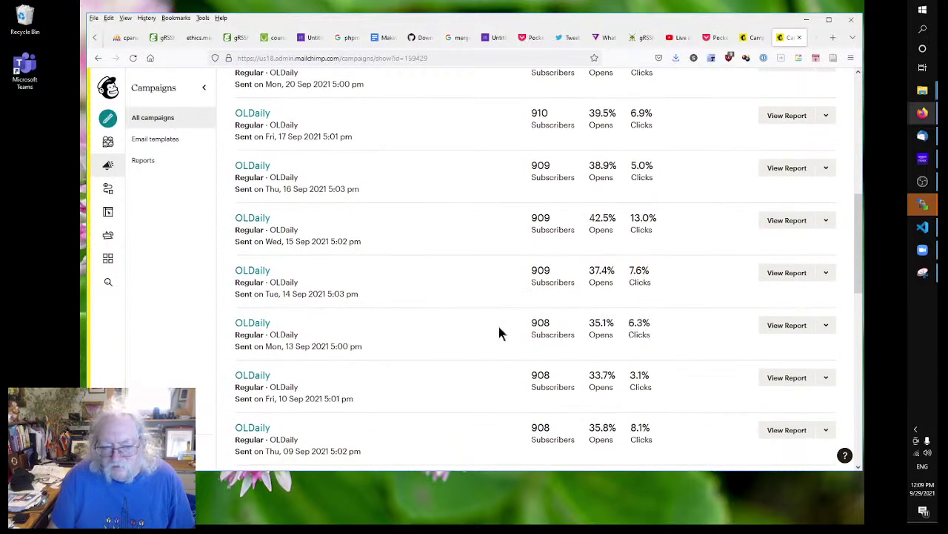
scroll(500, 333, up, 8)
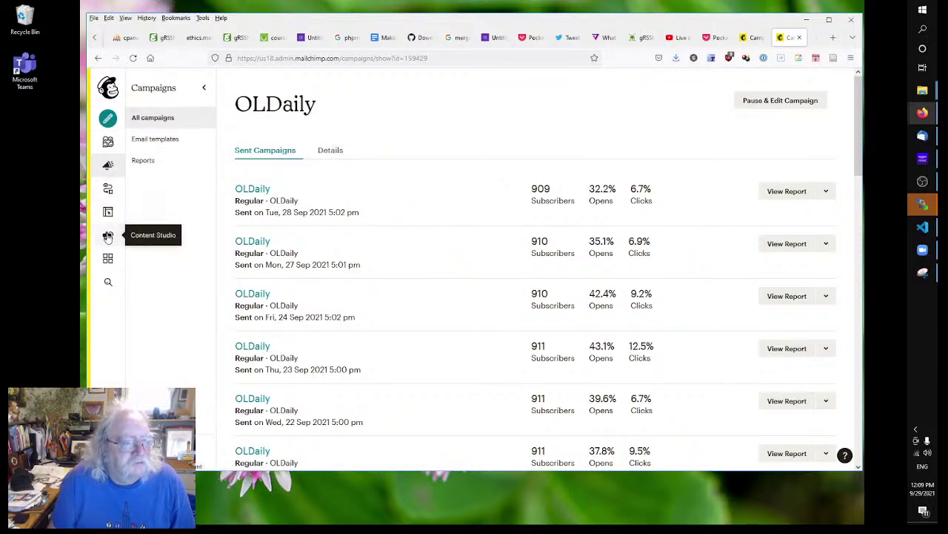
click(108, 164)
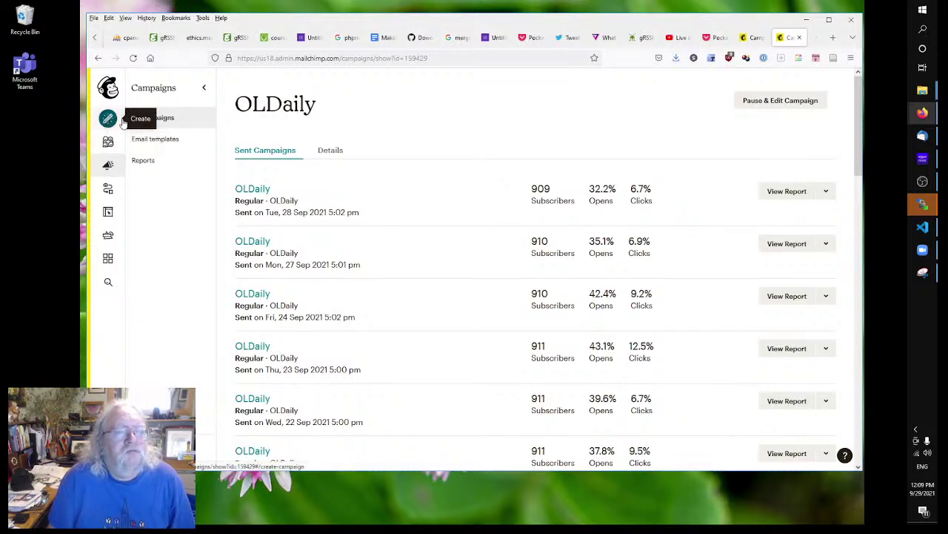
click(169, 120)
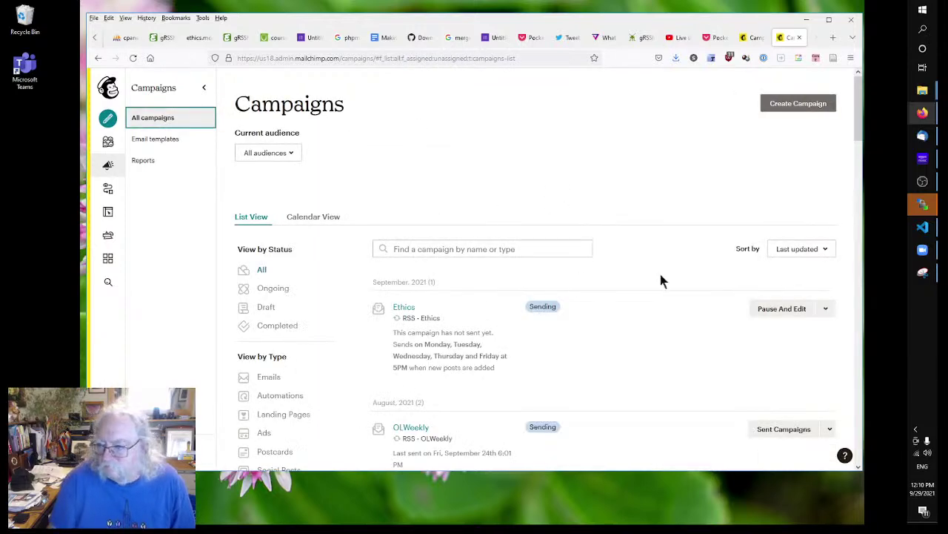
scroll(661, 280, down, 3)
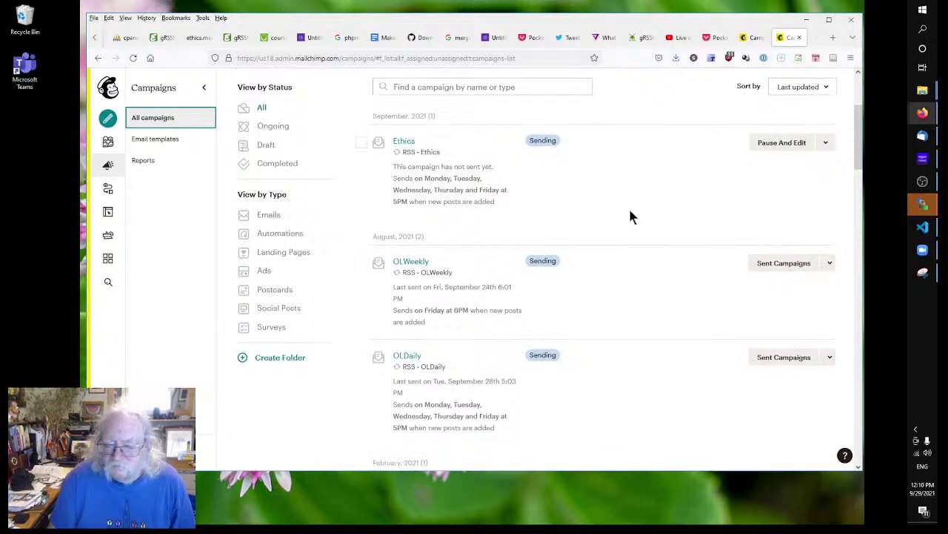
scroll(630, 212, up, 1)
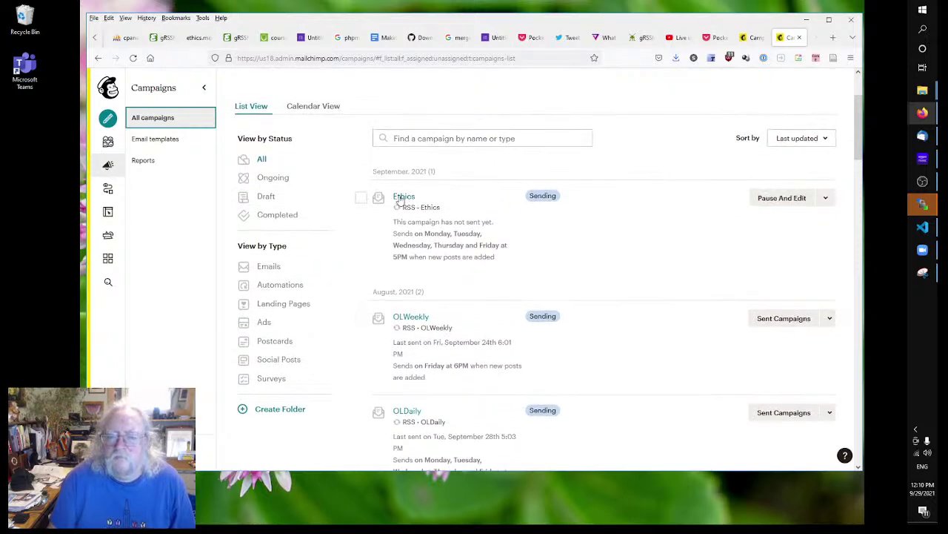
- Pause the Ethics campaign and review its send settings on the confirm page
click(403, 197)
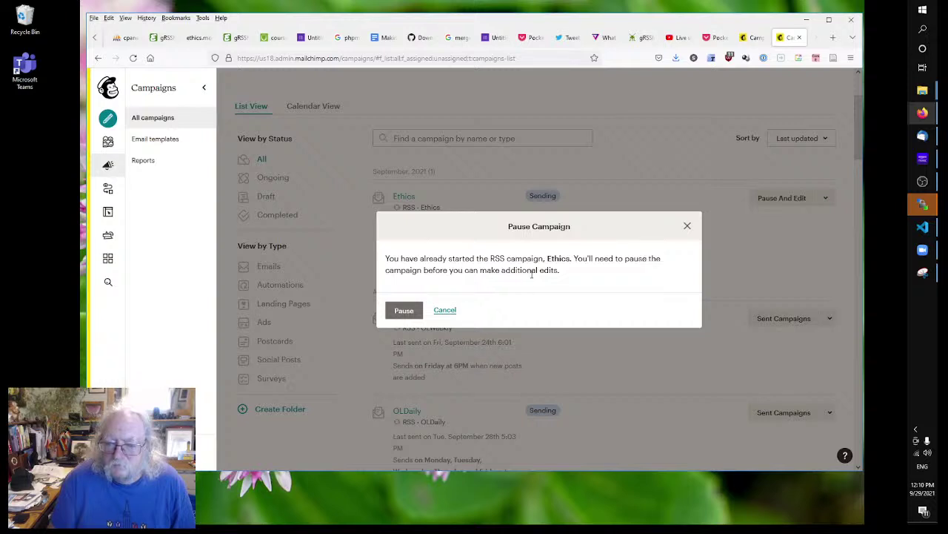
click(404, 310)
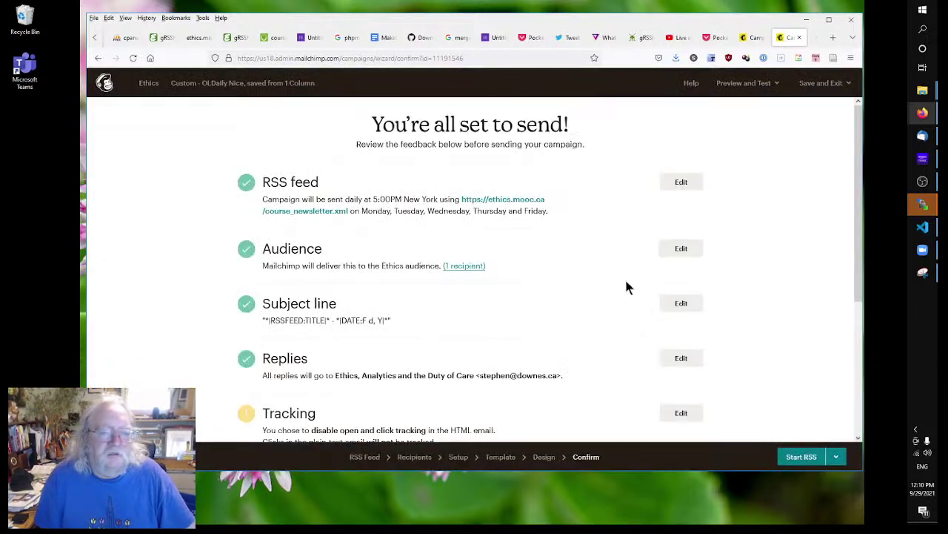
scroll(438, 261, down, 3)
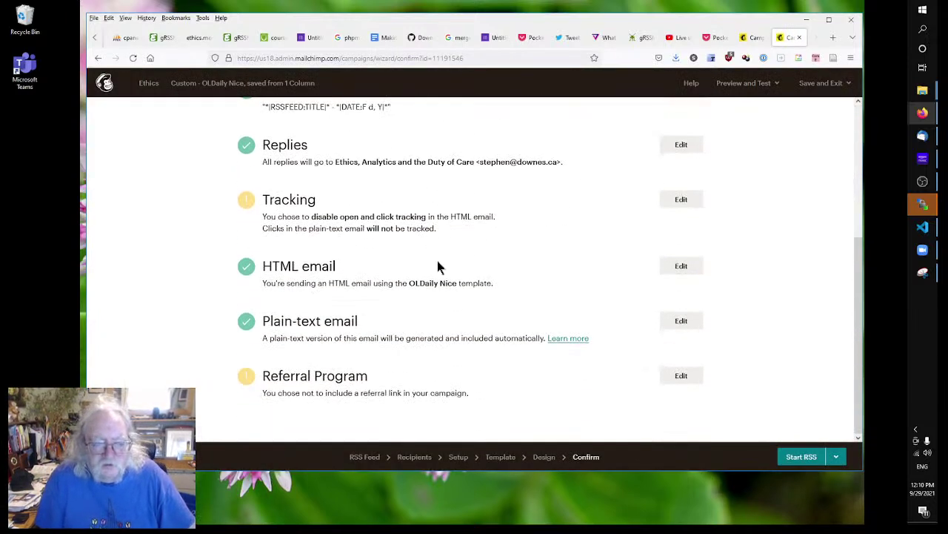
scroll(365, 330, up, 3)
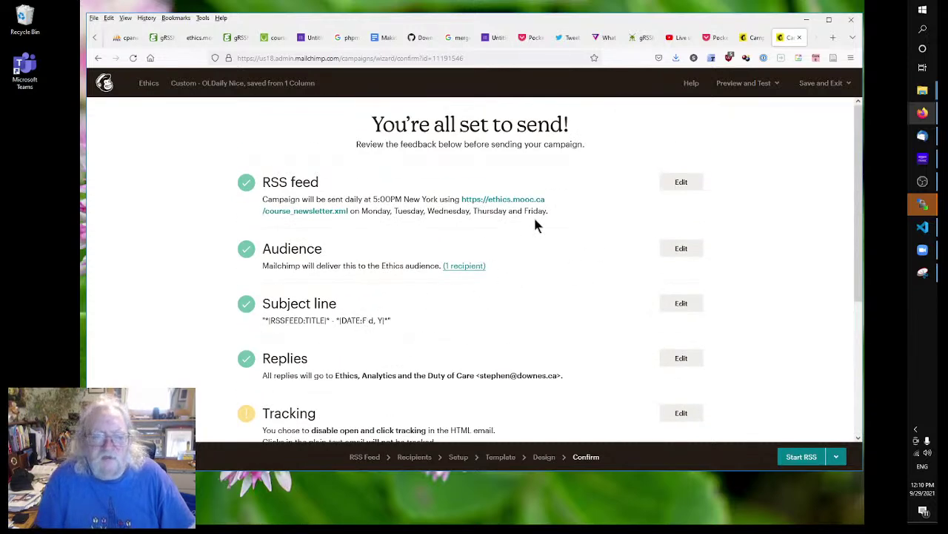
scroll(506, 268, down, 3)
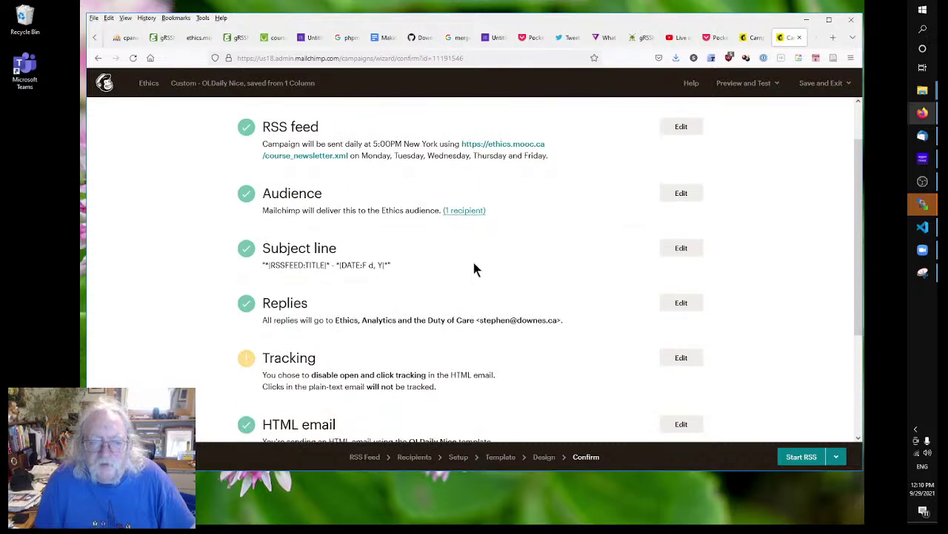
scroll(479, 268, up, 5)
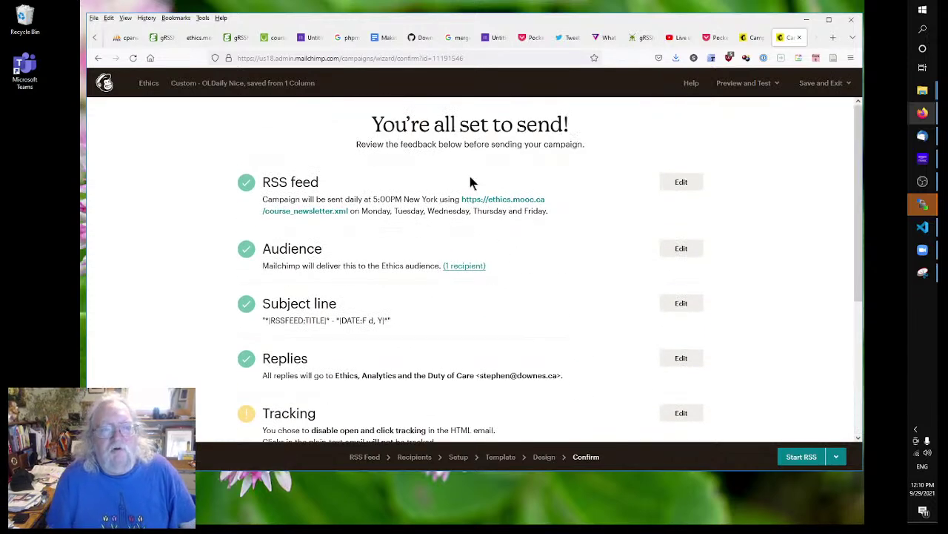
- Start the Ethics RSS campaign again and confirm Start Campaign
click(802, 456)
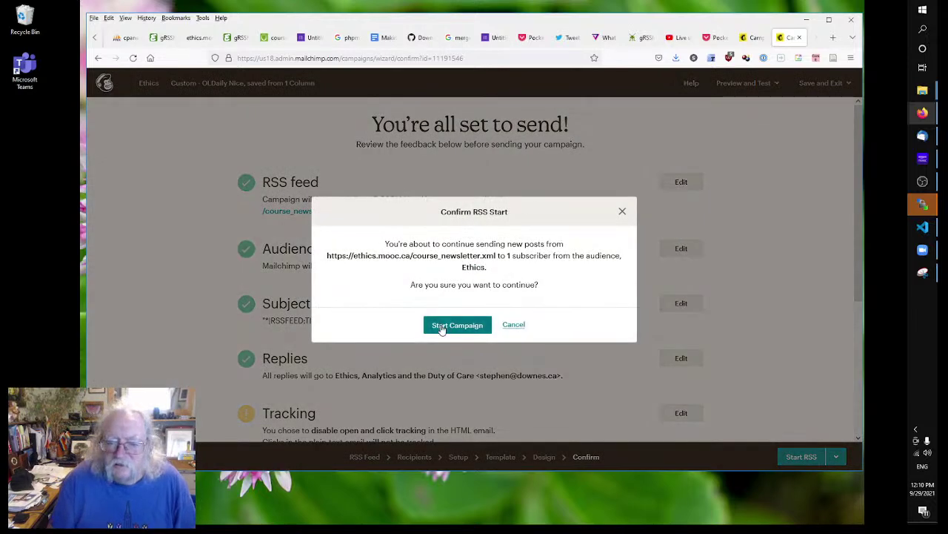
click(440, 327)
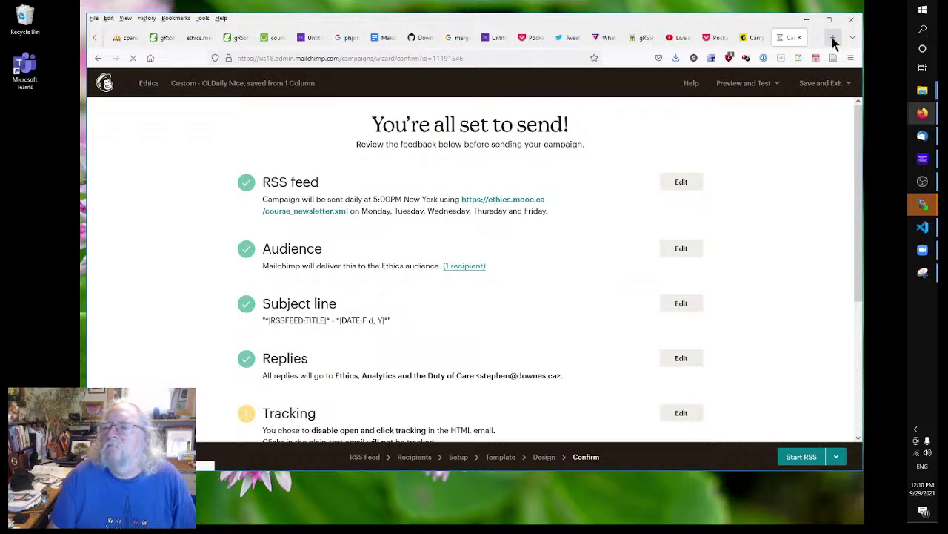
click(833, 38)
- From the help-page tab, search Google for 'mailchimp create subscribe form'
click(381, 53)
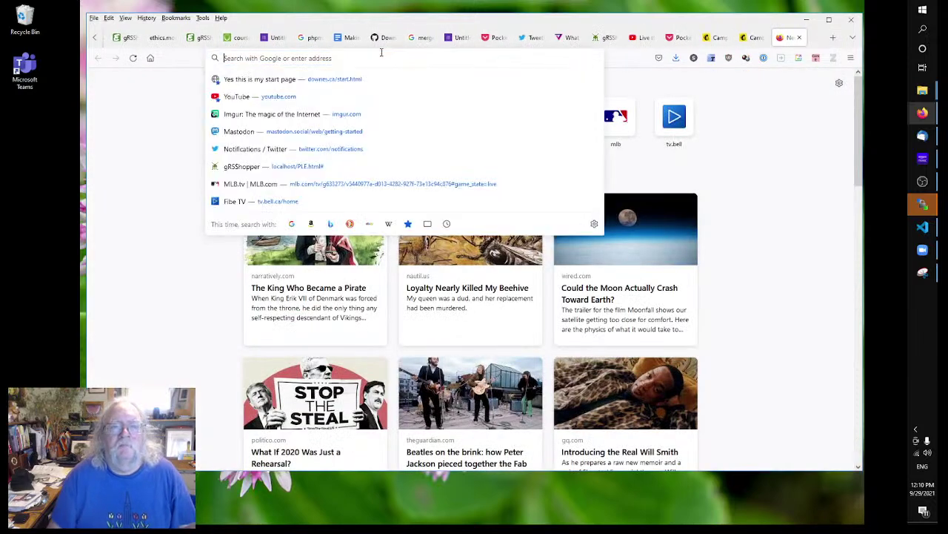
click(747, 38)
click(720, 37)
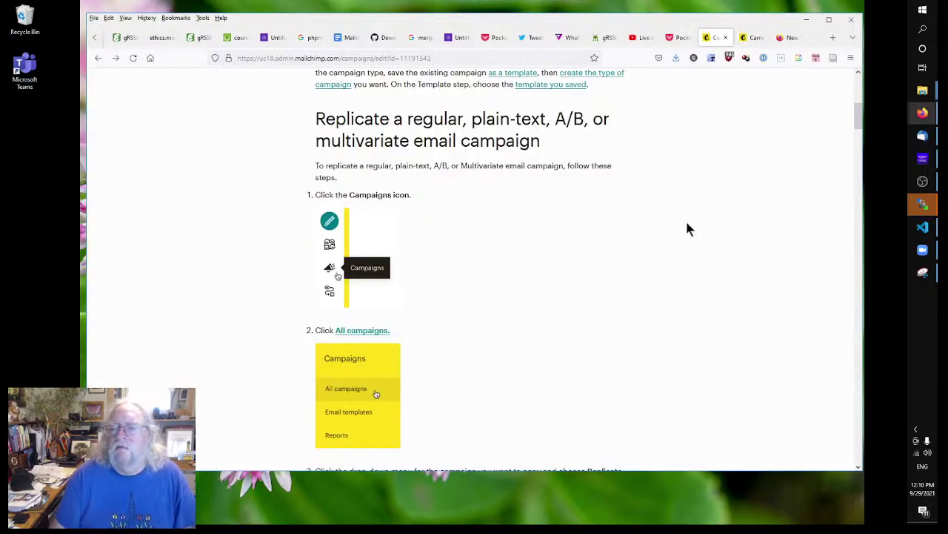
scroll(685, 226, up, 5)
click(445, 57)
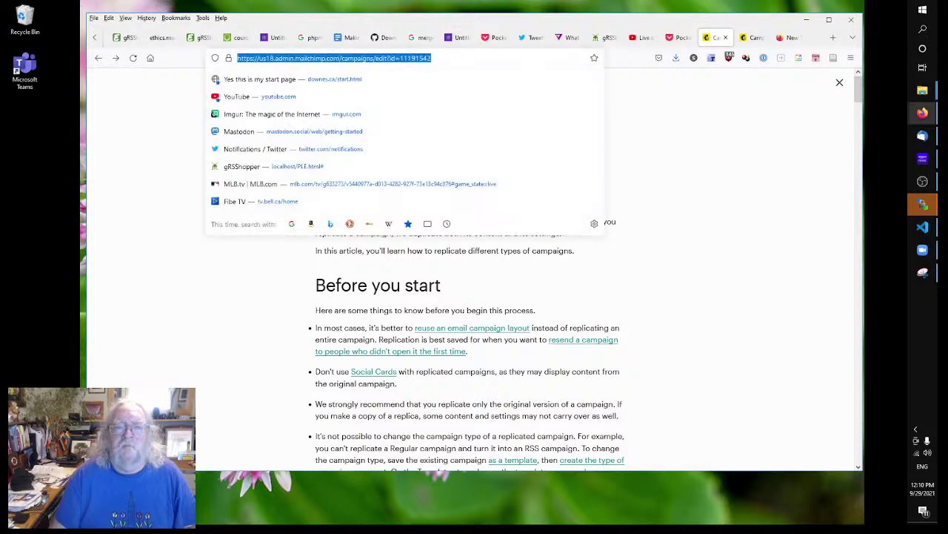
text(mailchi)
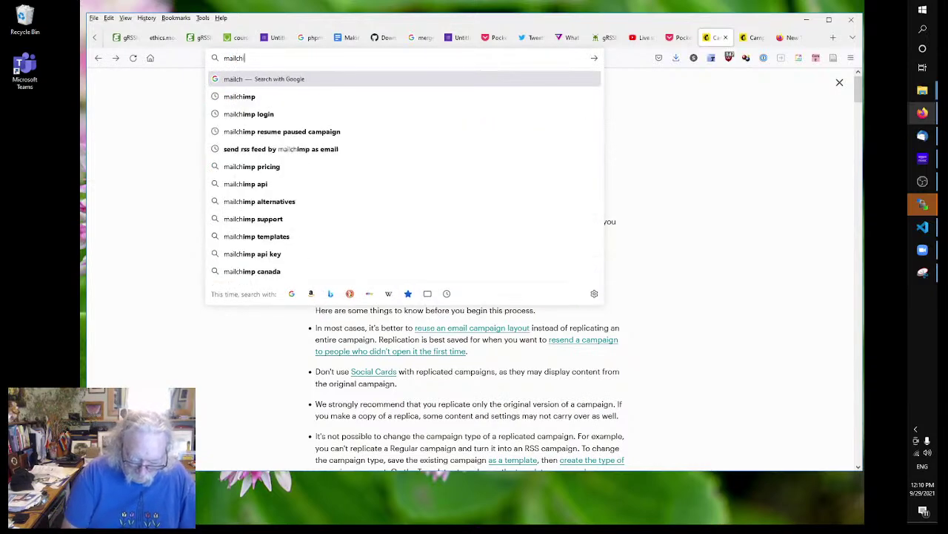
text(mp creat)
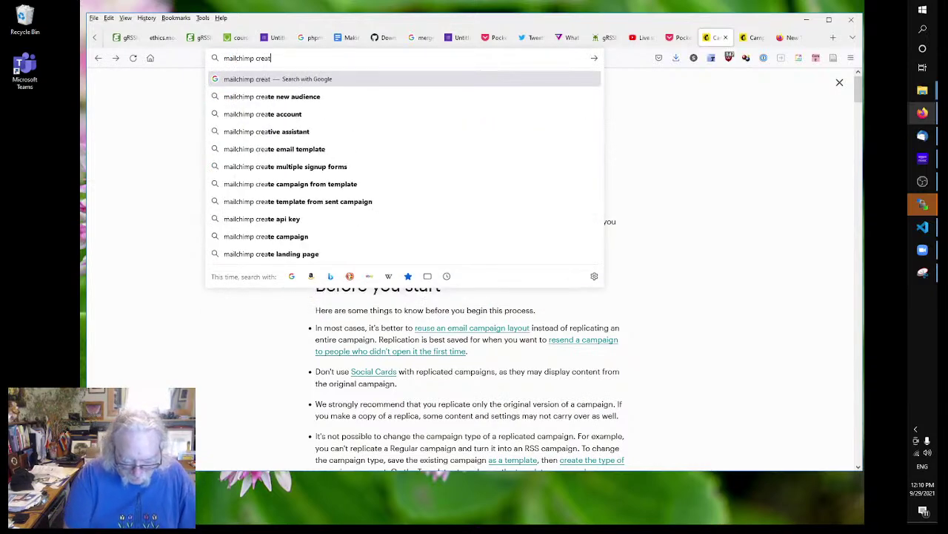
text(e su)
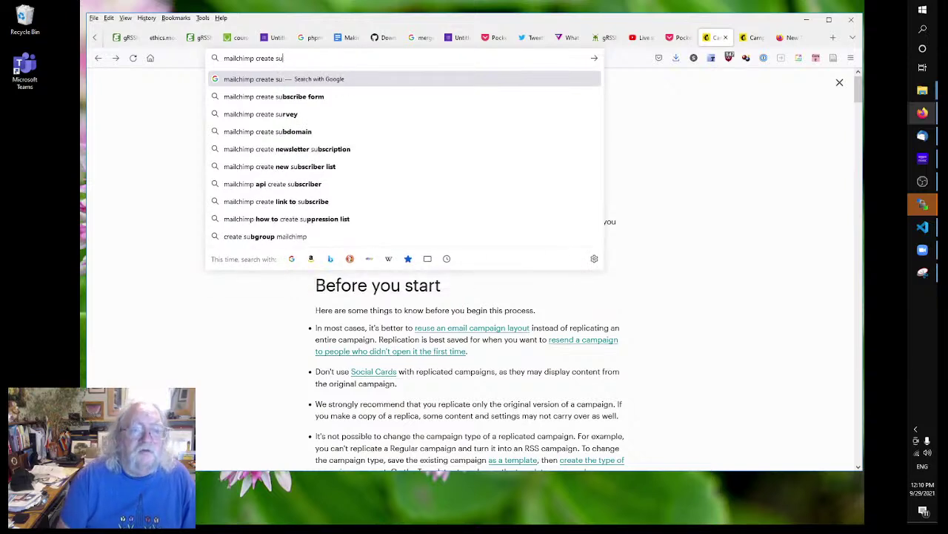
click(265, 97)
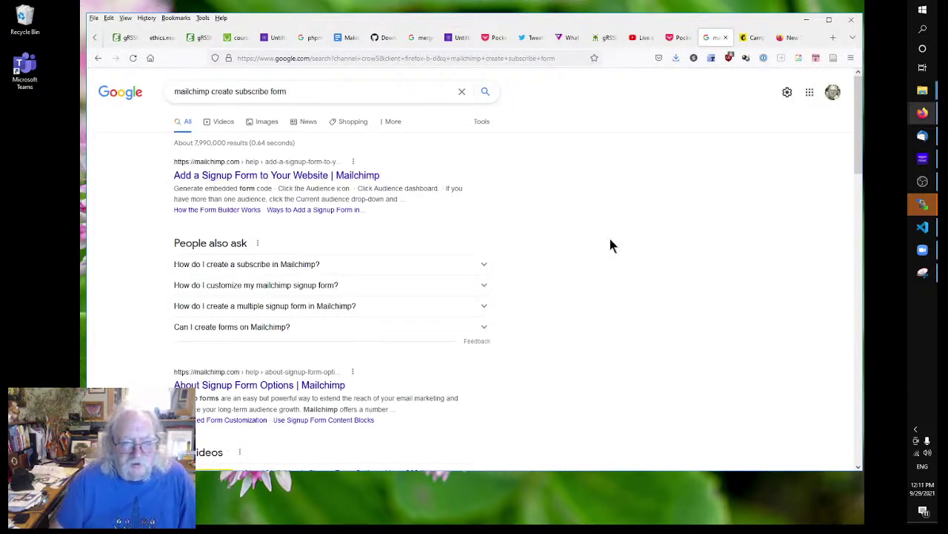
- Read Mailchimp's Add a Signup Form help article, then open the Mailchimp Website dashboard
click(326, 176)
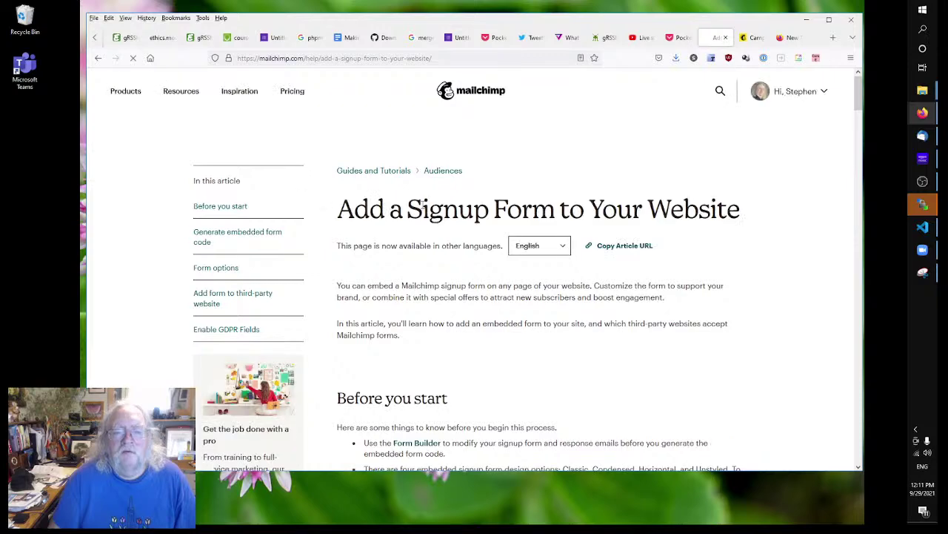
scroll(607, 318, down, 3)
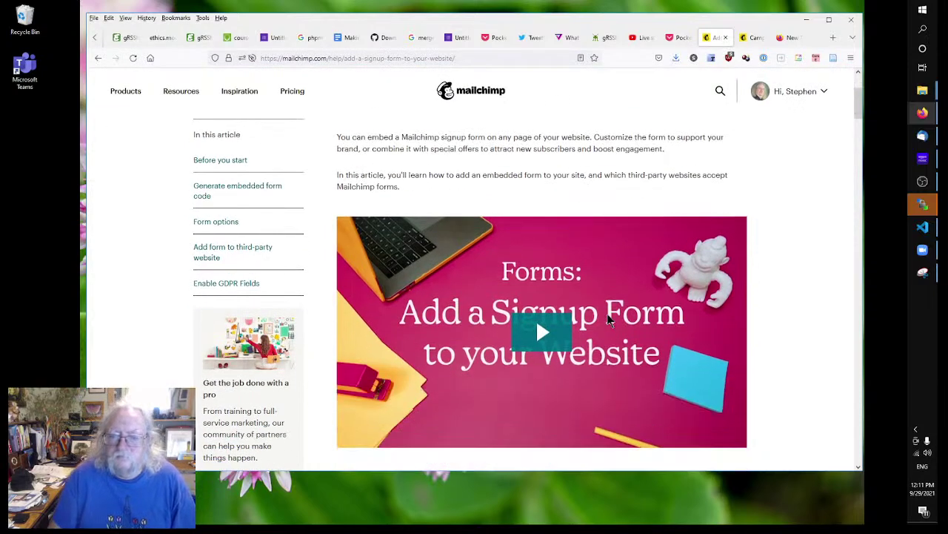
scroll(607, 314, down, 5)
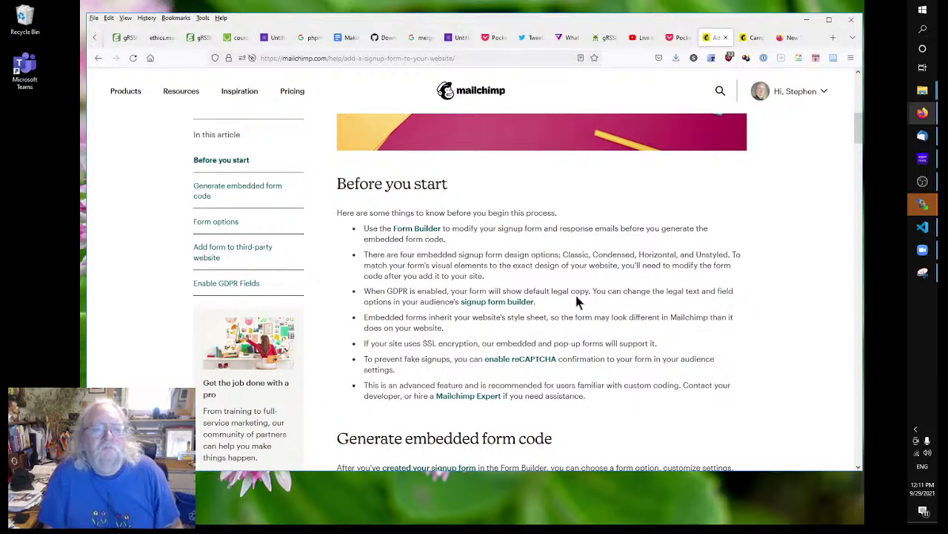
scroll(576, 295, down, 2)
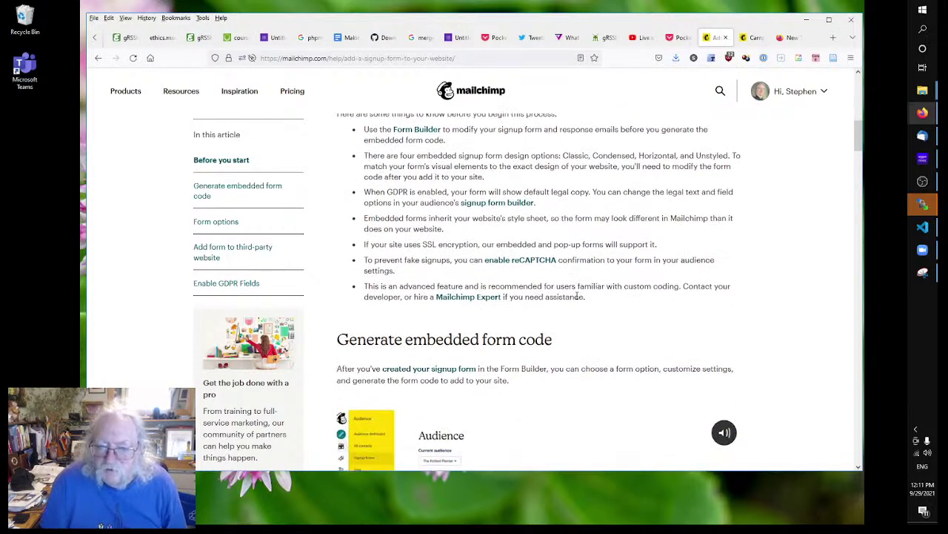
scroll(620, 308, down, 4)
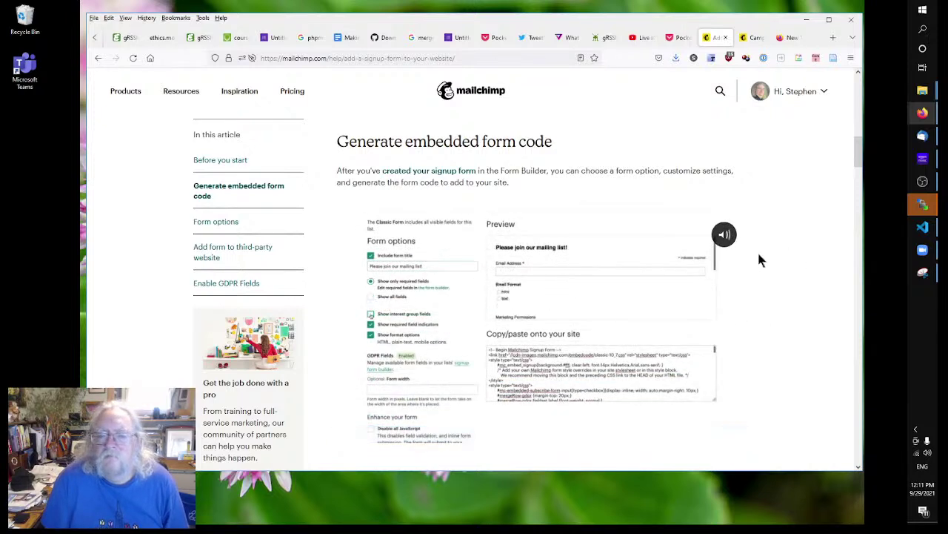
scroll(466, 198, up, 15)
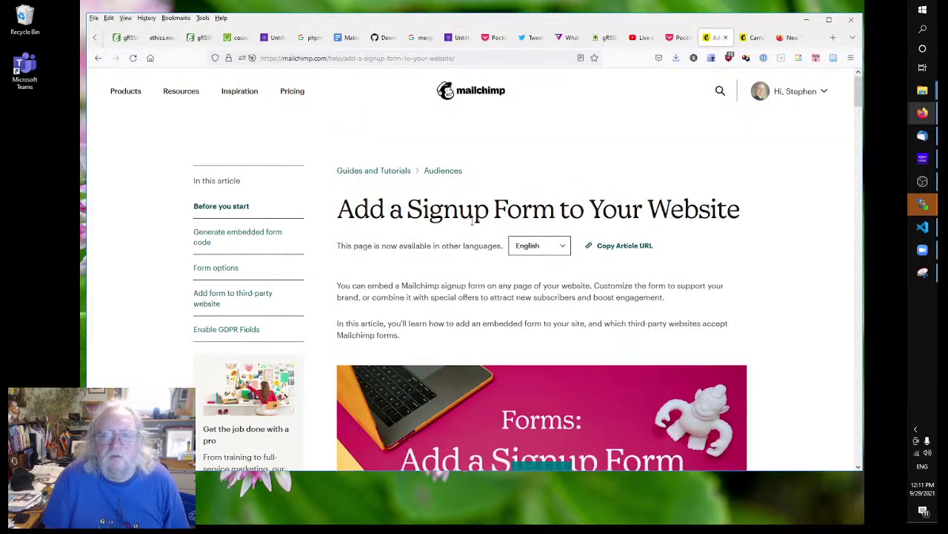
click(754, 37)
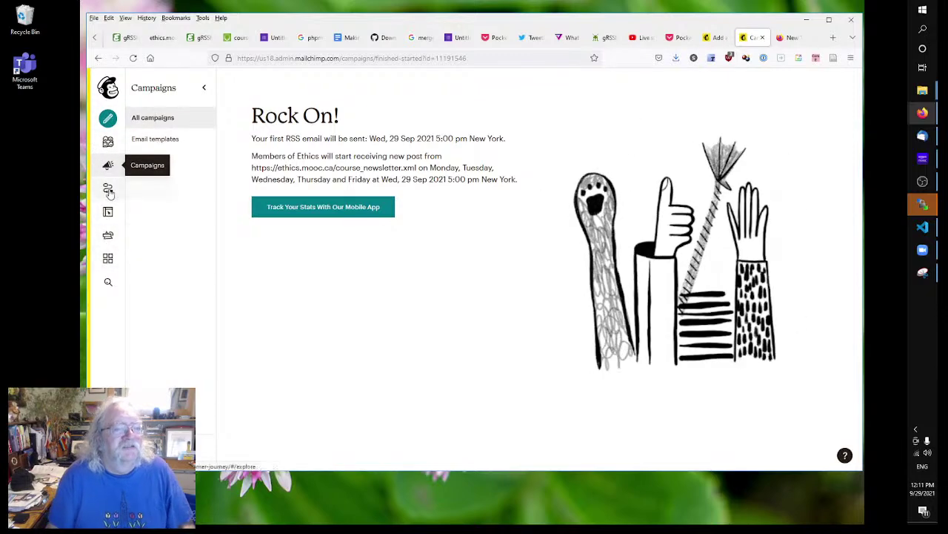
click(108, 212)
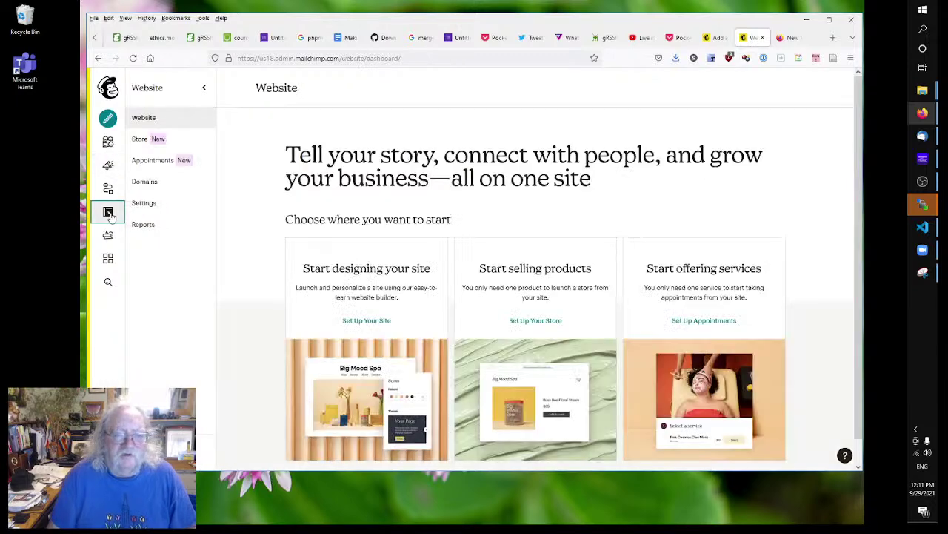
- Go via Content Studio to the Create page listing Email, Landing Page and Signup Form
scroll(532, 310, down, 1)
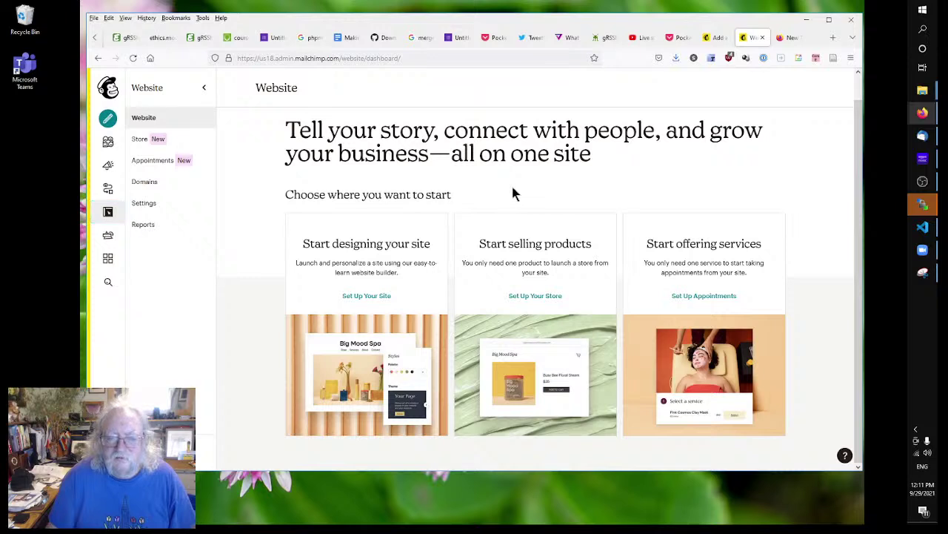
click(108, 235)
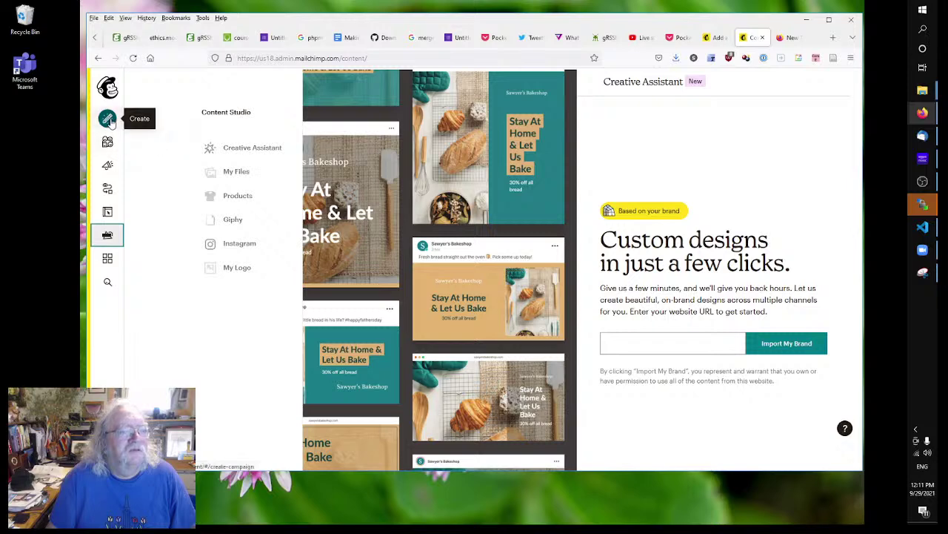
click(109, 119)
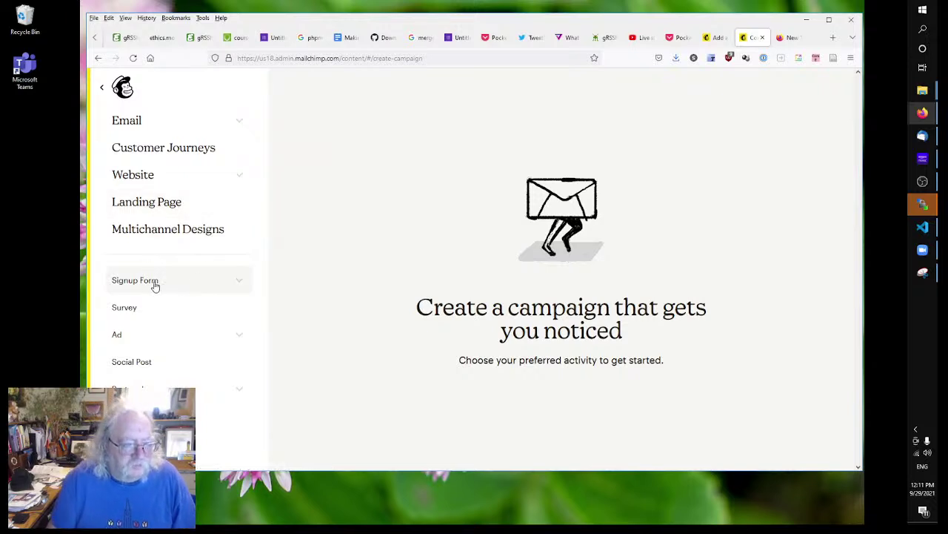
- Begin a Signup landing page for the Ethics audience named 'Ethics, Analytics and the Duty of Care'
click(244, 283)
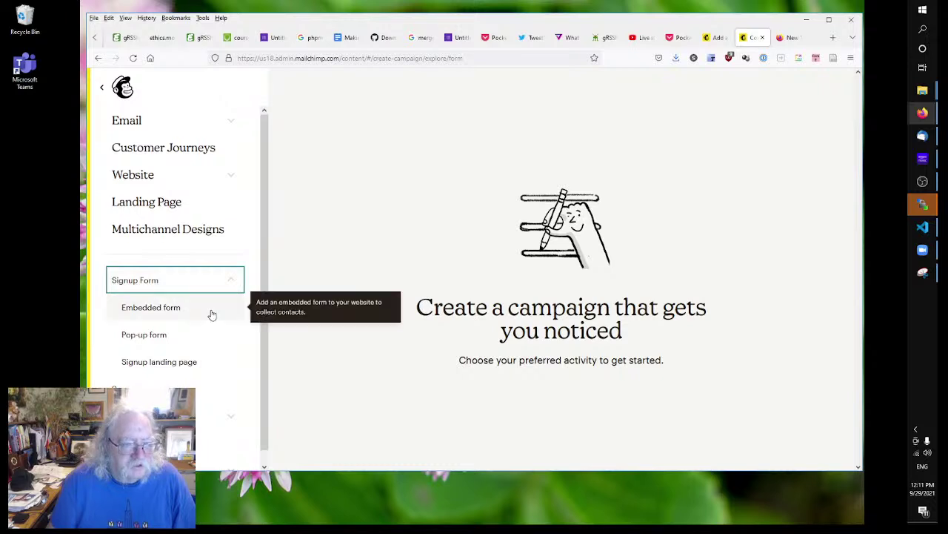
click(169, 362)
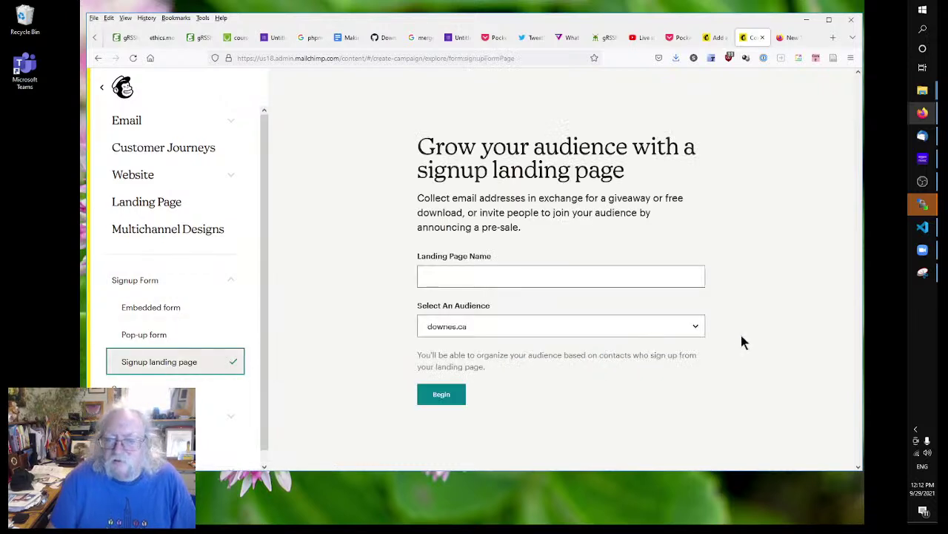
click(697, 329)
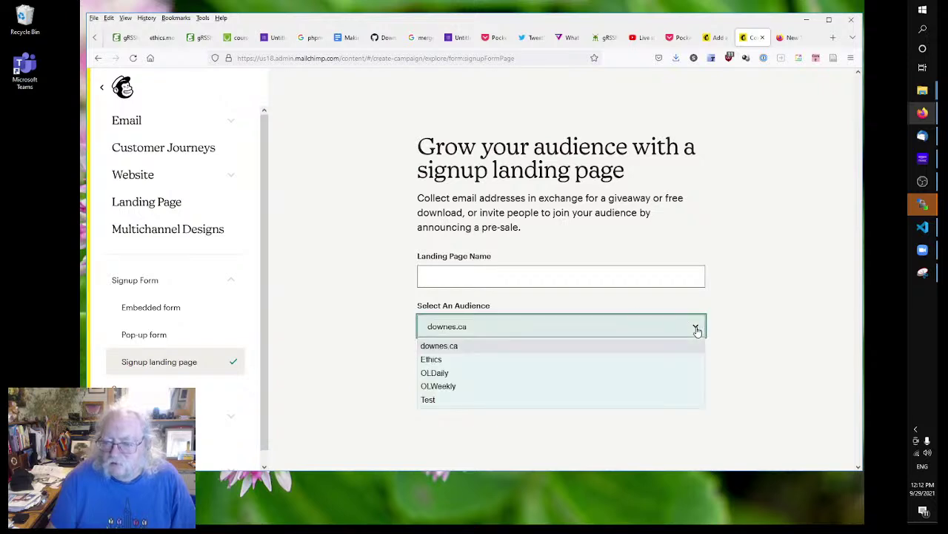
click(489, 358)
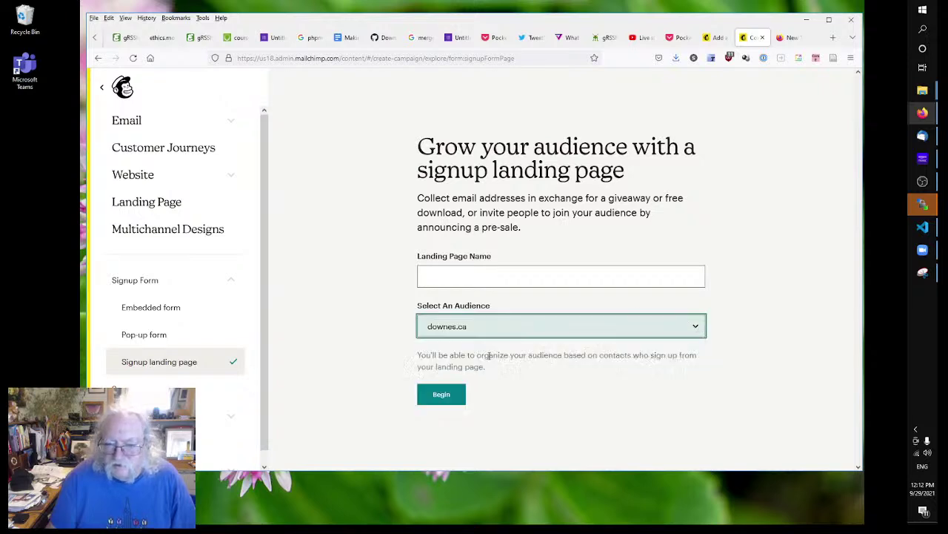
click(523, 275)
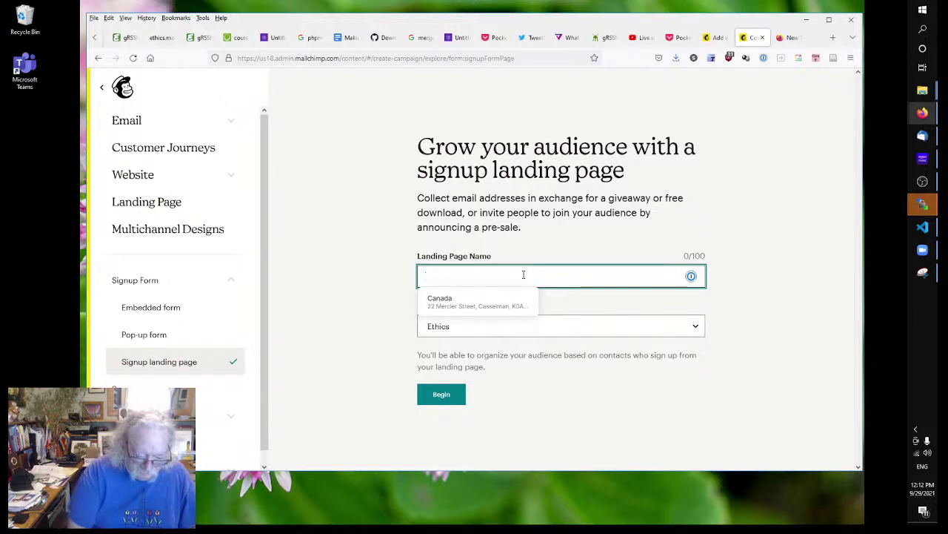
text(Ethics, A)
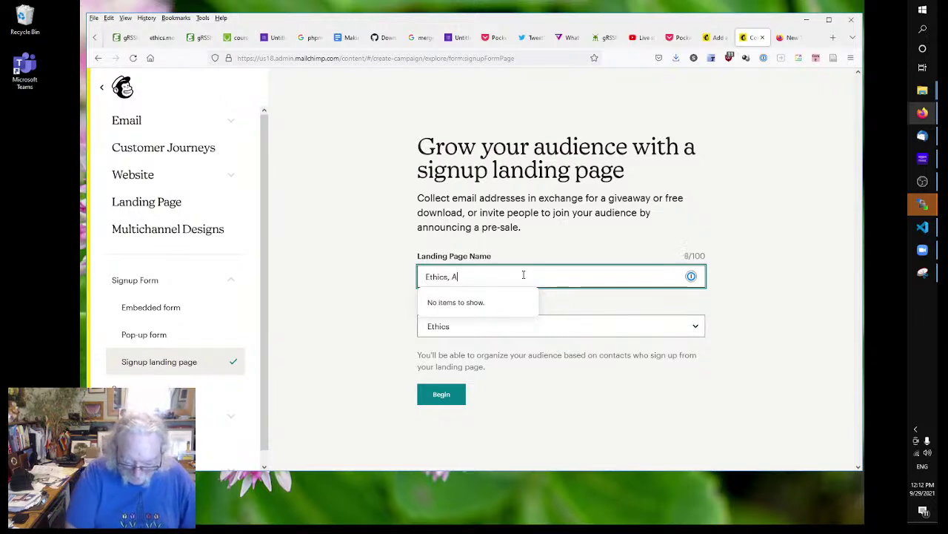
text(nalytics a)
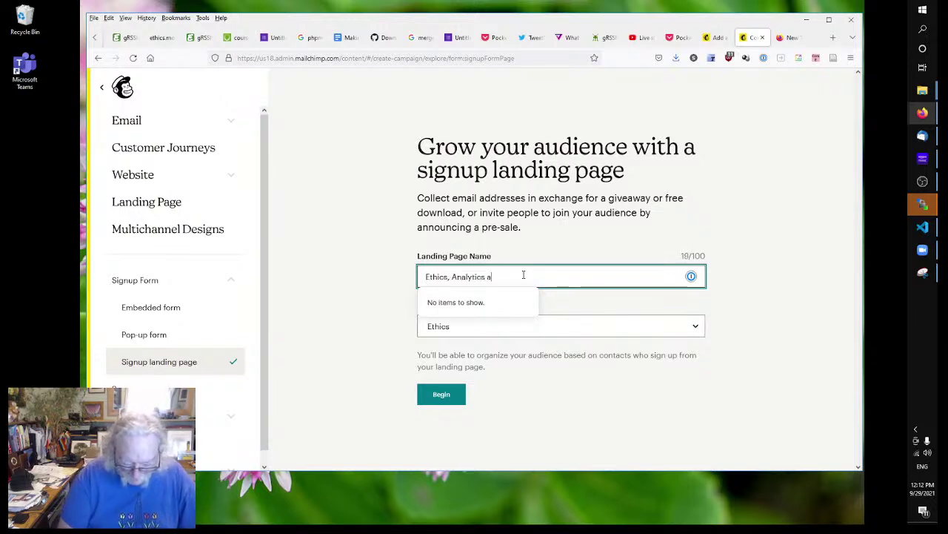
text(nd the D)
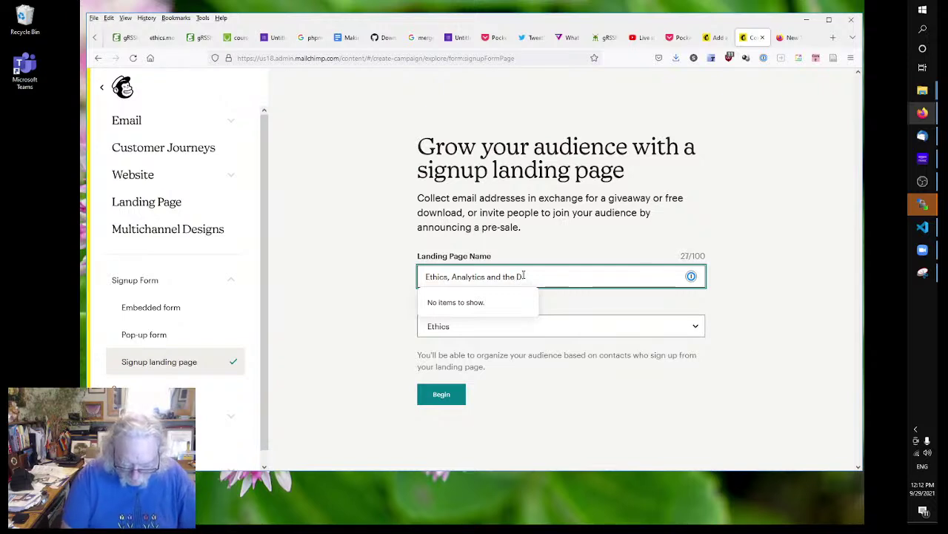
text(aata of Care)
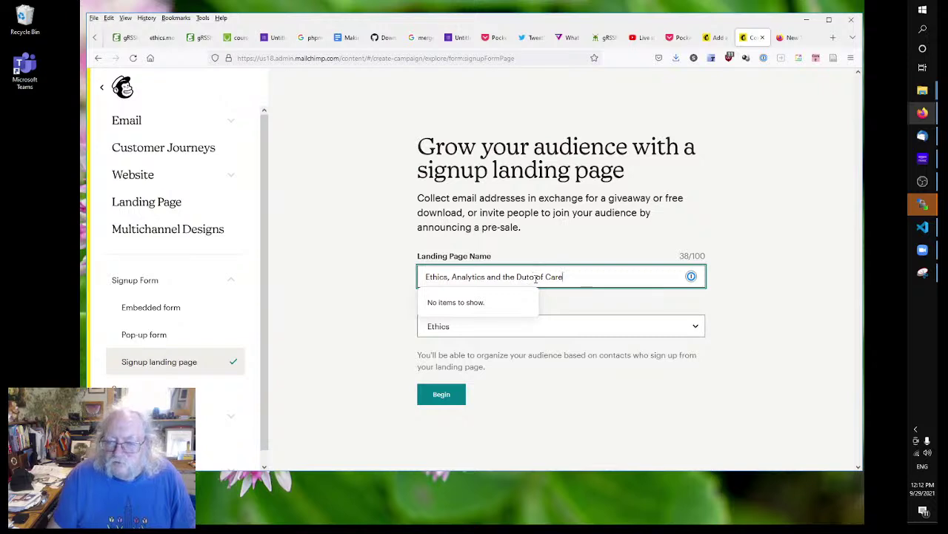
click(535, 277)
key(BackSpace)
key(BackSpace)
key(BackSpace)
text(uty)
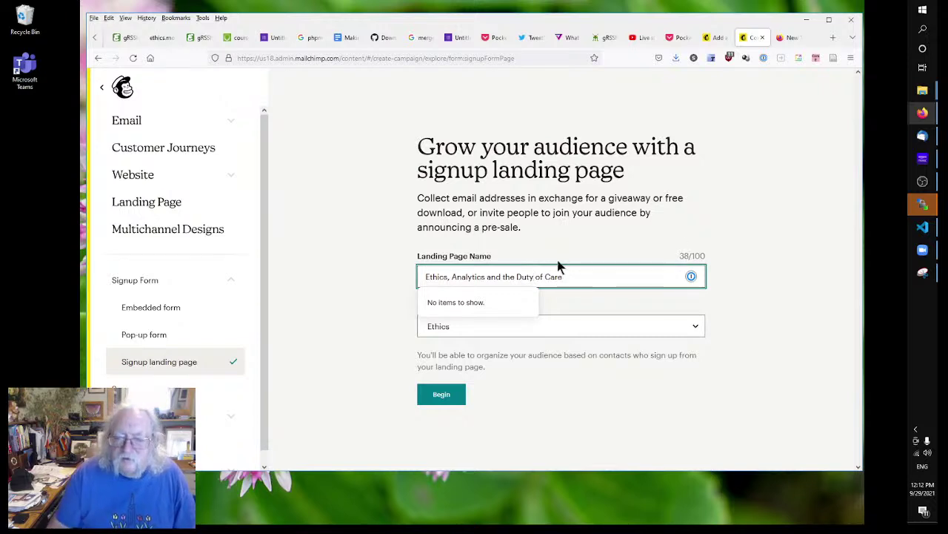
click(666, 443)
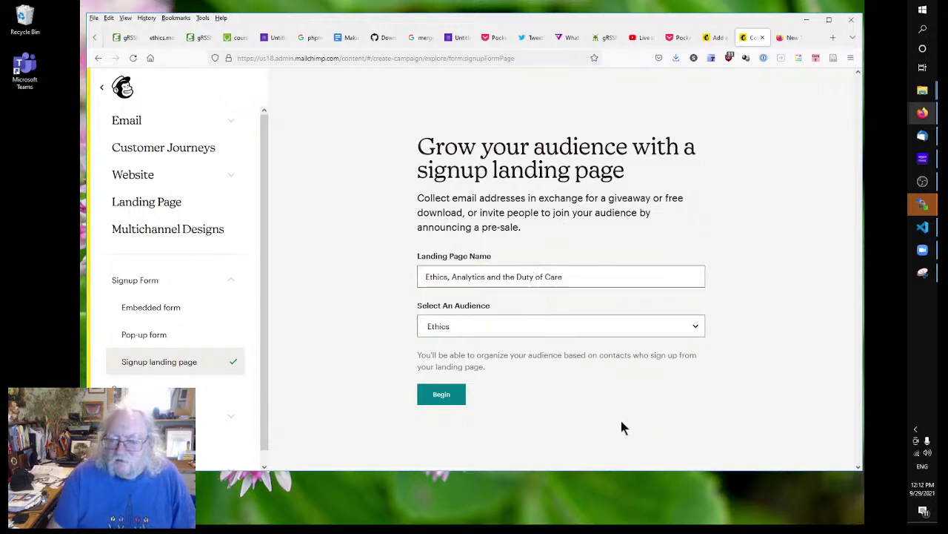
click(449, 395)
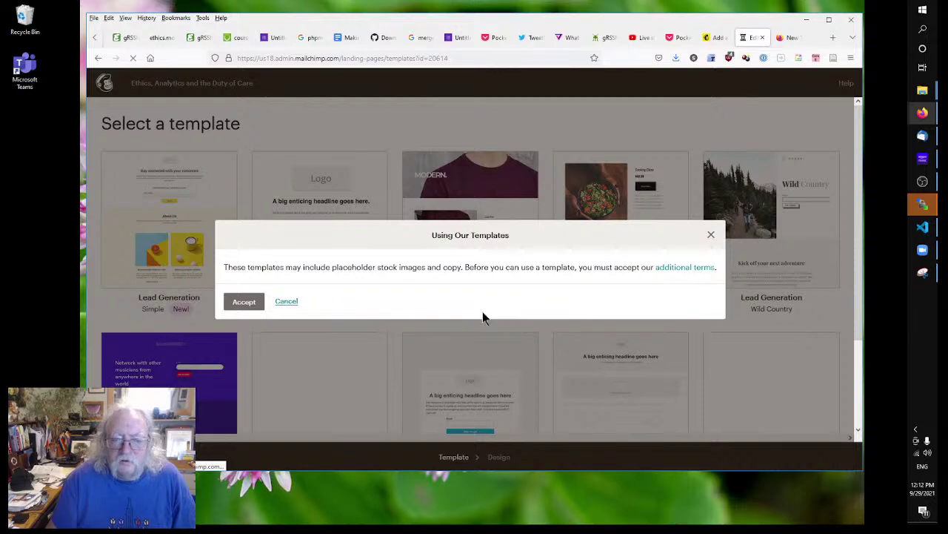
- Accept the Using Our Templates terms and select Grow Your List from the template grid
click(246, 303)
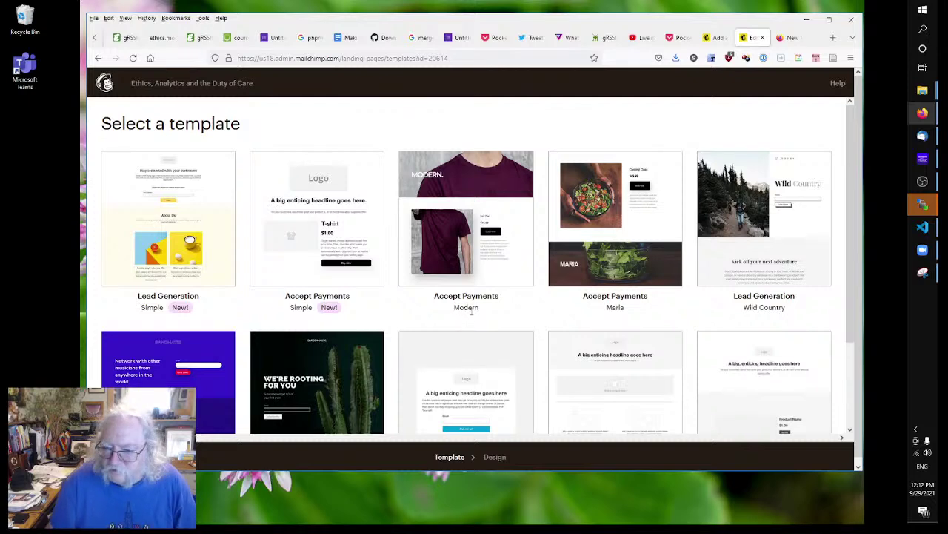
scroll(527, 328, down, 3)
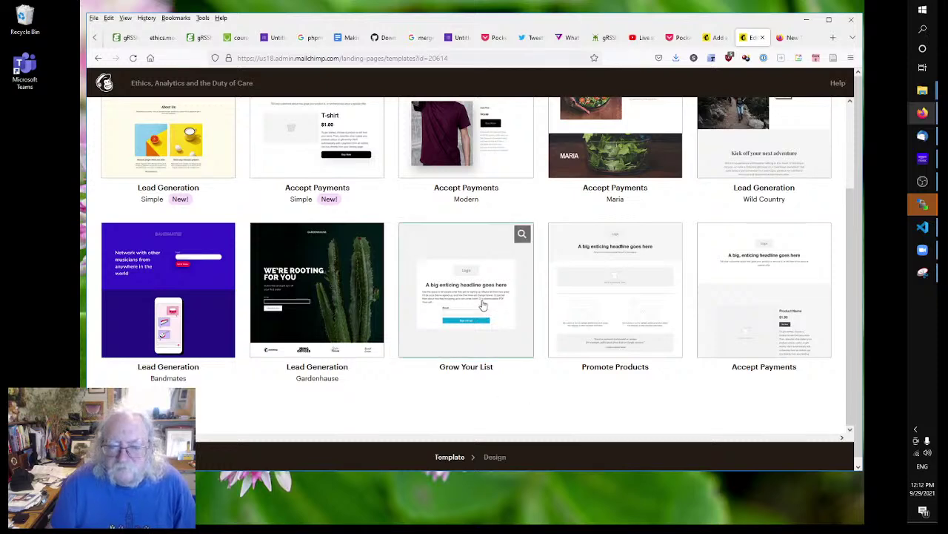
scroll(328, 303, up, 3)
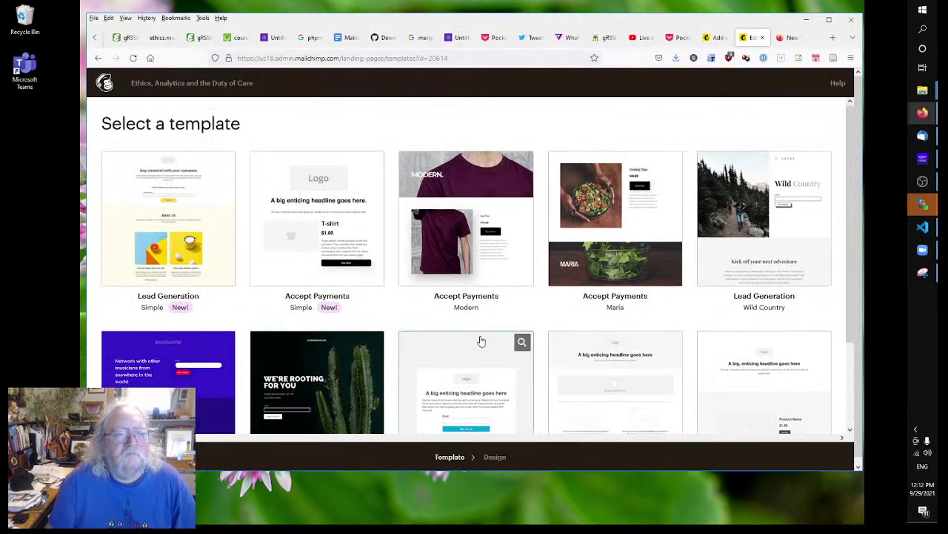
scroll(481, 339, down, 3)
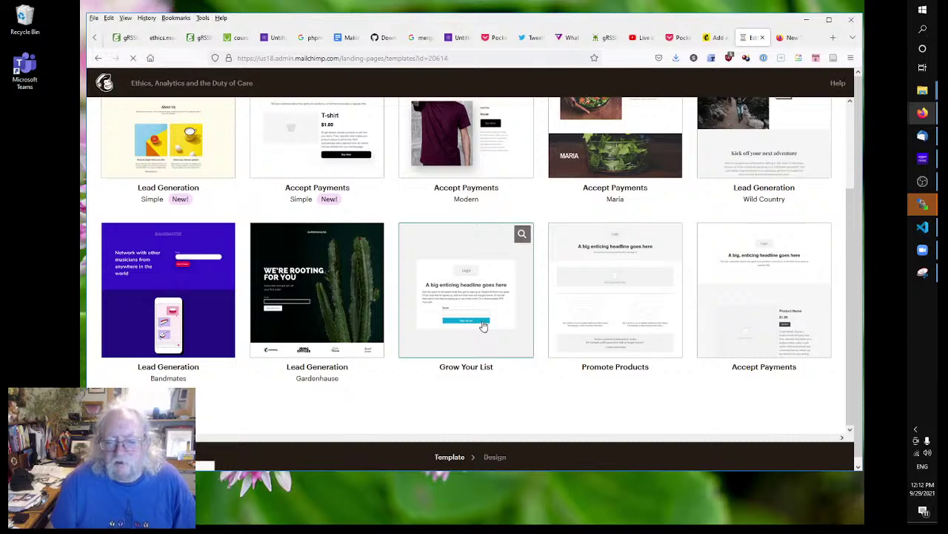
click(561, 326)
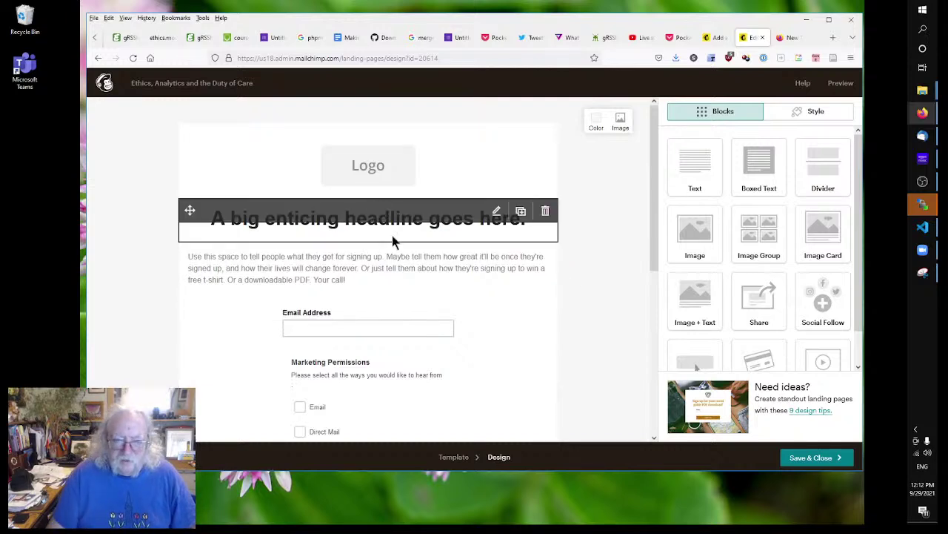
- Replace the placeholder headline with 'Ethics, Analytics and the Duty of Care', fixing the 'Analaytics' typo
click(497, 212)
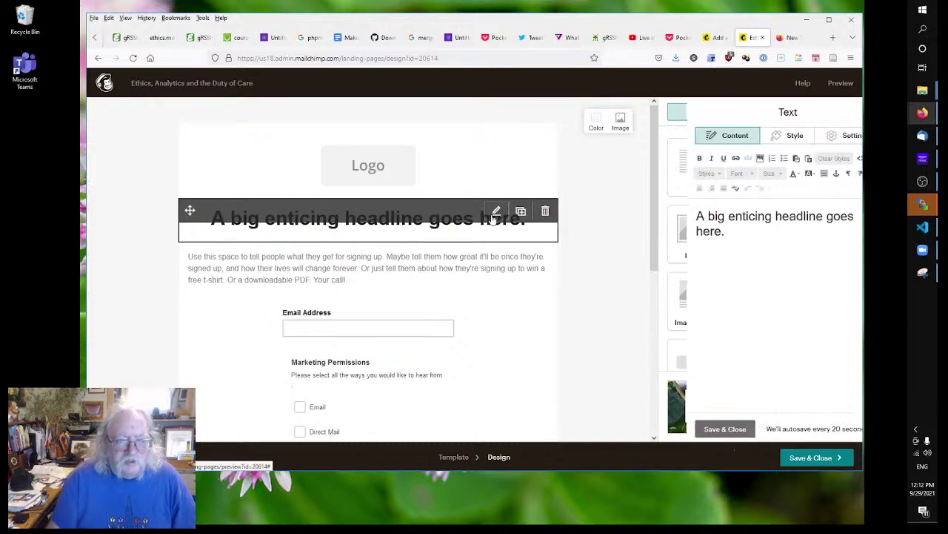
key(ctrl+a)
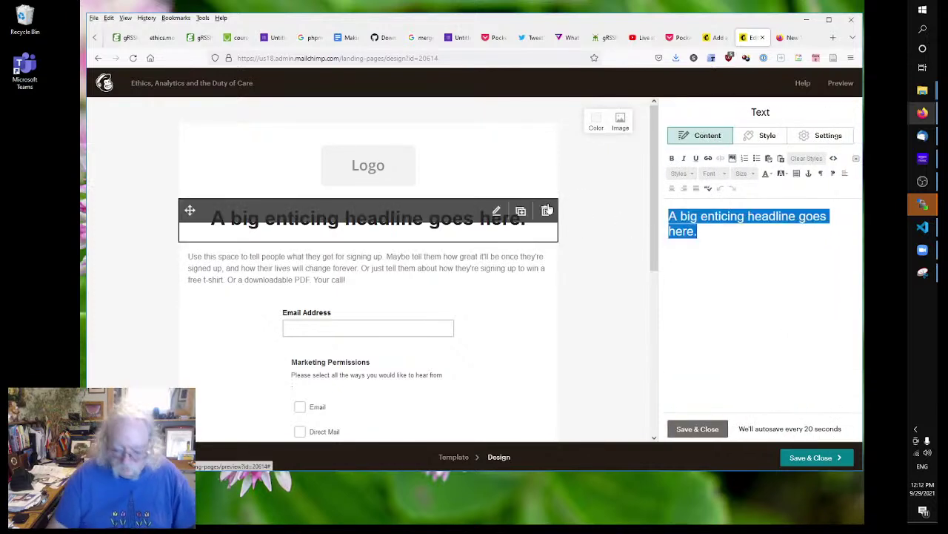
text(Ethics, )
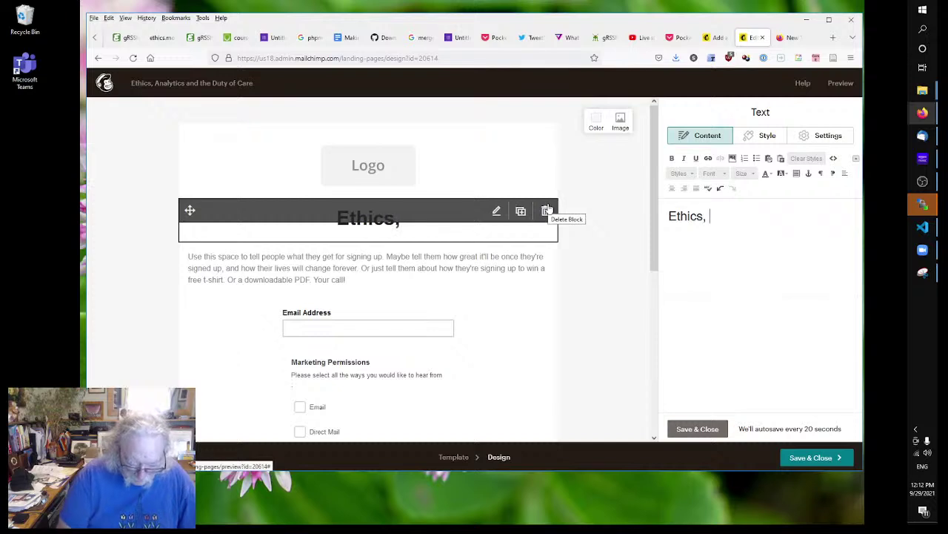
text(Analaytics )
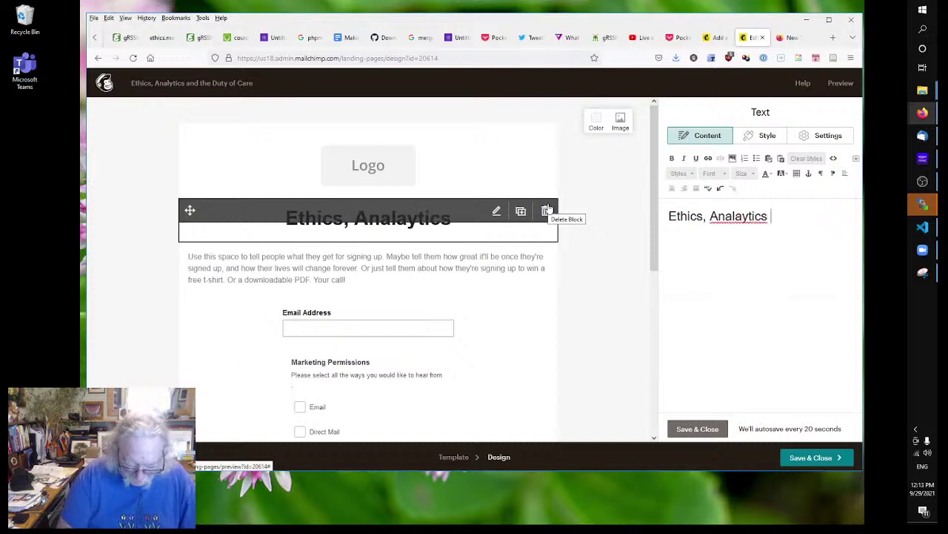
text(and the Duty)
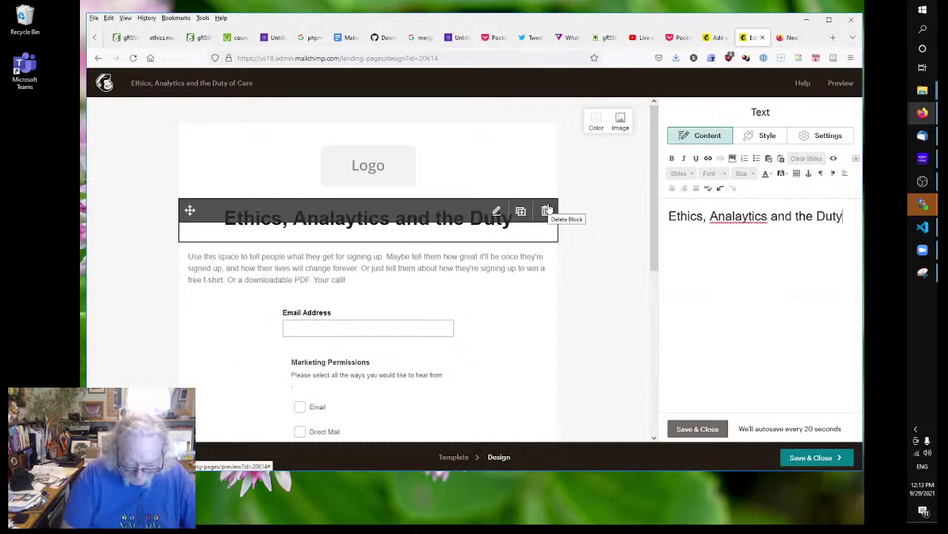
text( of Care)
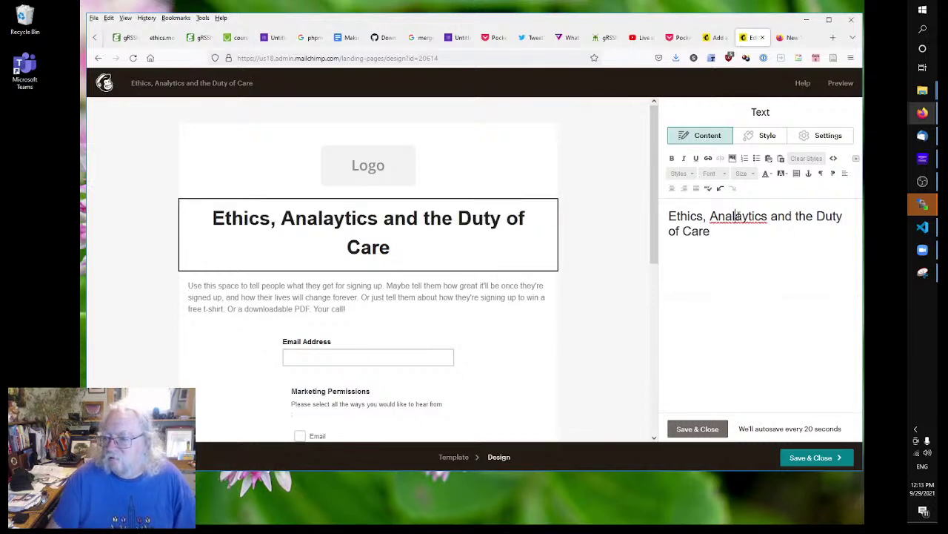
click(738, 216)
key(Delete)
key(Delete)
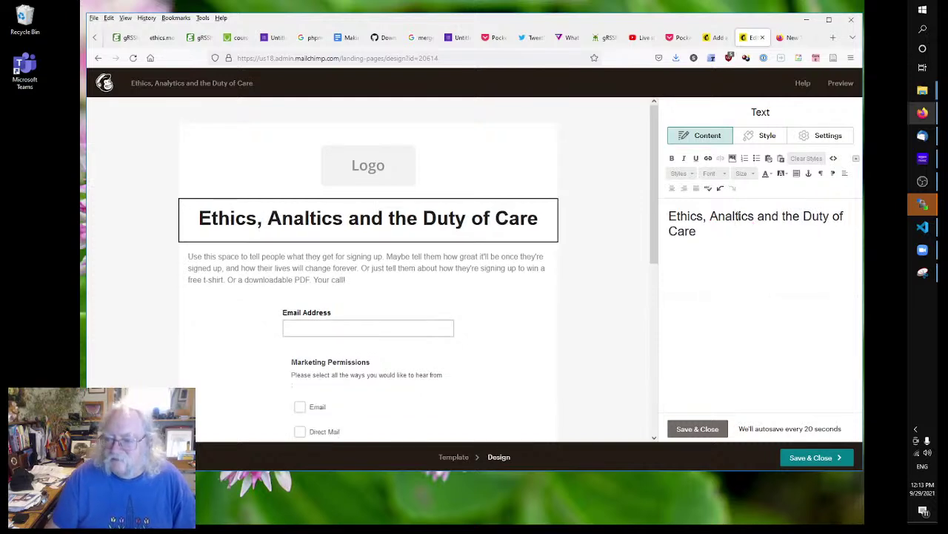
text(y)
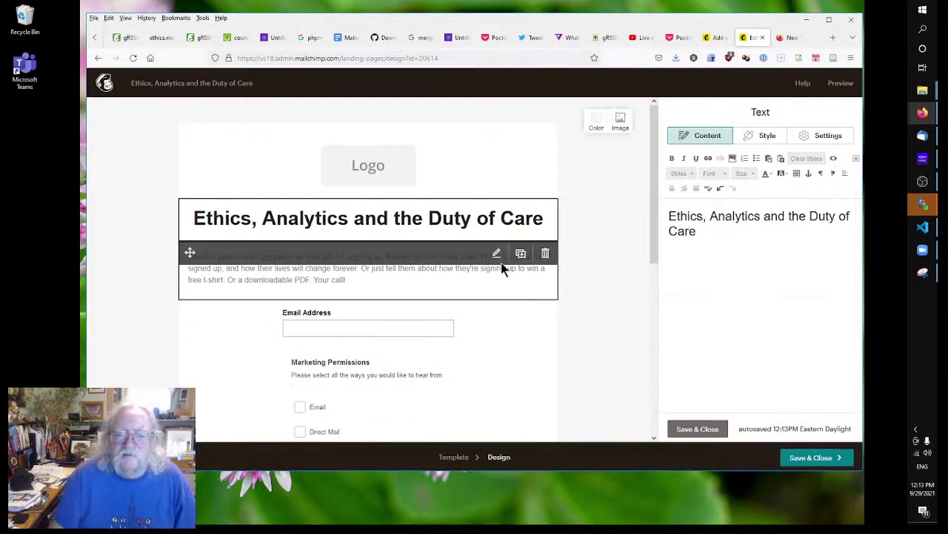
- Replace the body placeholder with 'Sign up for daily email updates using this form' plus a new line
click(326, 278)
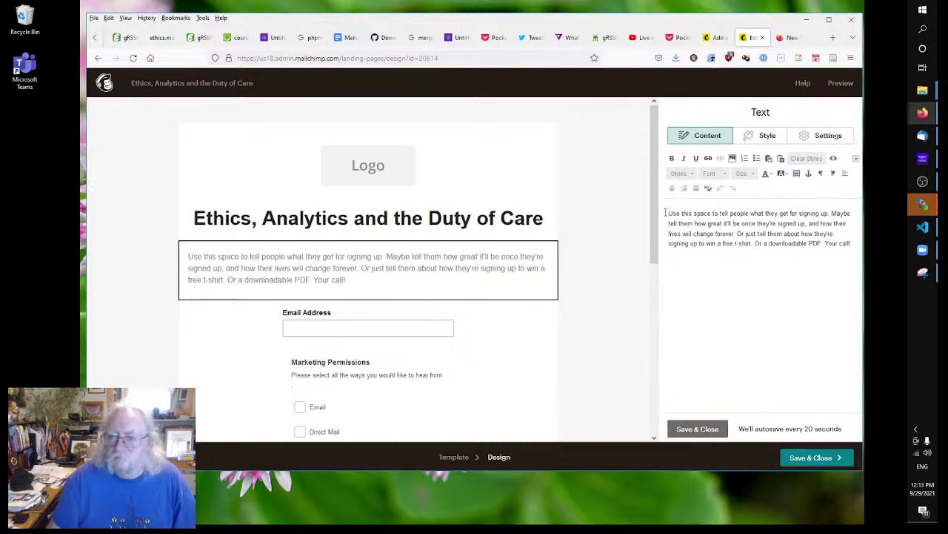
drag(666, 213, 884, 294)
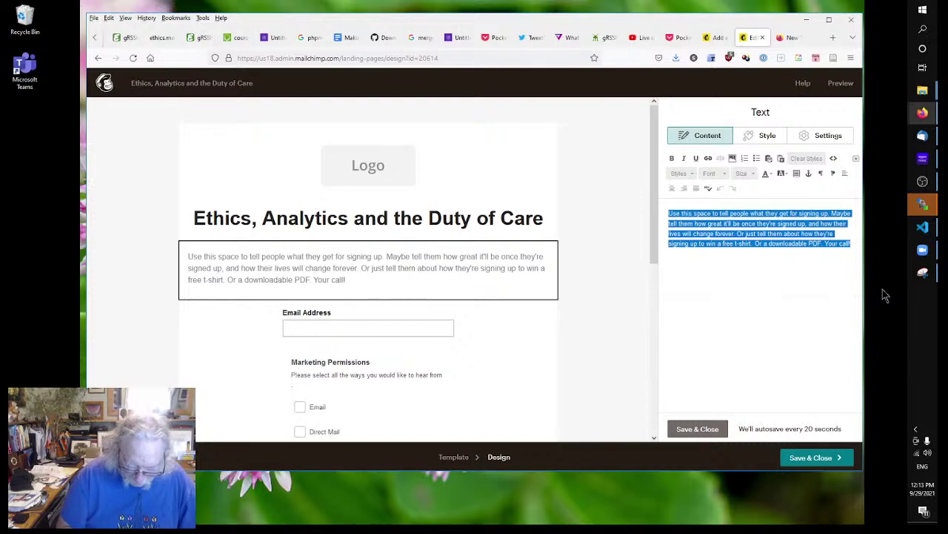
text(E)
key(BackSpace)
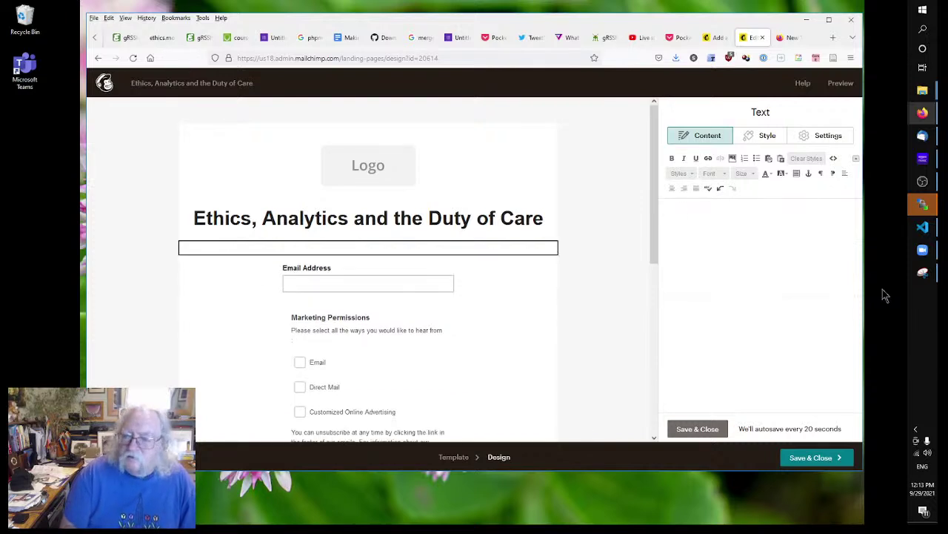
text(Daily E)
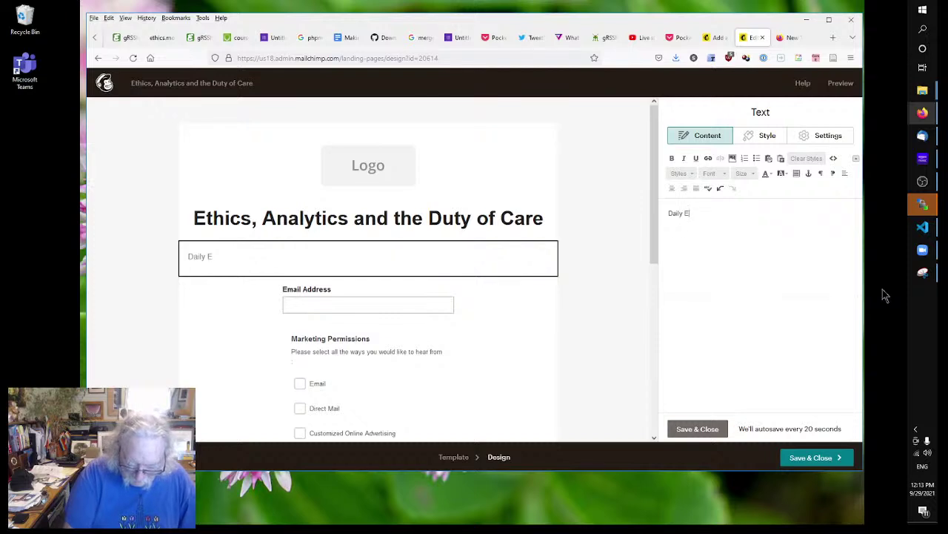
text(mail Updates - Sign)
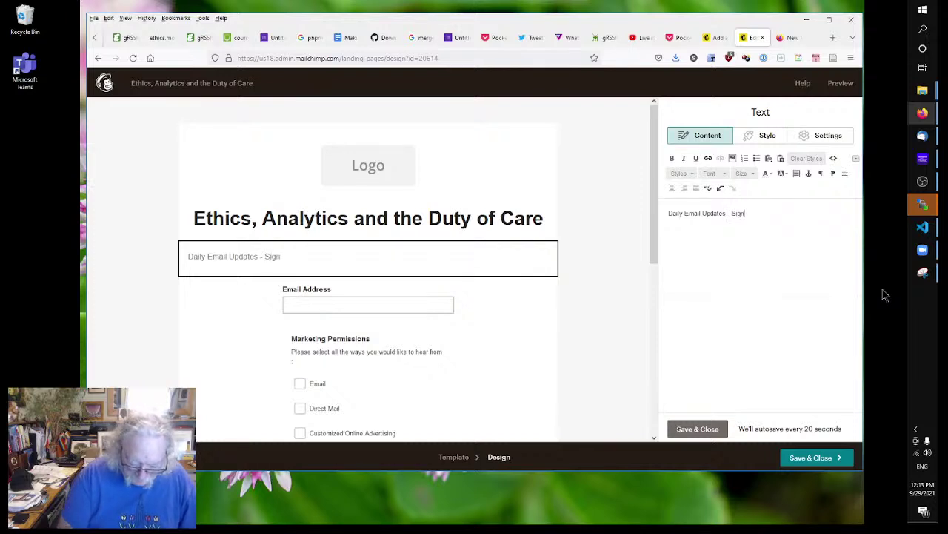
key(BackSpace)
key(BackSpace)
key(BackSpace)
key(BackSpace)
key(BackSpace)
key(BackSpace)
key(BackSpace)
key(BackSpace)
key(BackSpace)
key(BackSpace)
key(BackSpace)
key(BackSpace)
key(BackSpace)
key(BackSpace)
key(BackSpace)
key(BackSpace)
key(BackSpace)
key(BackSpace)
key(BackSpace)
key(BackSpace)
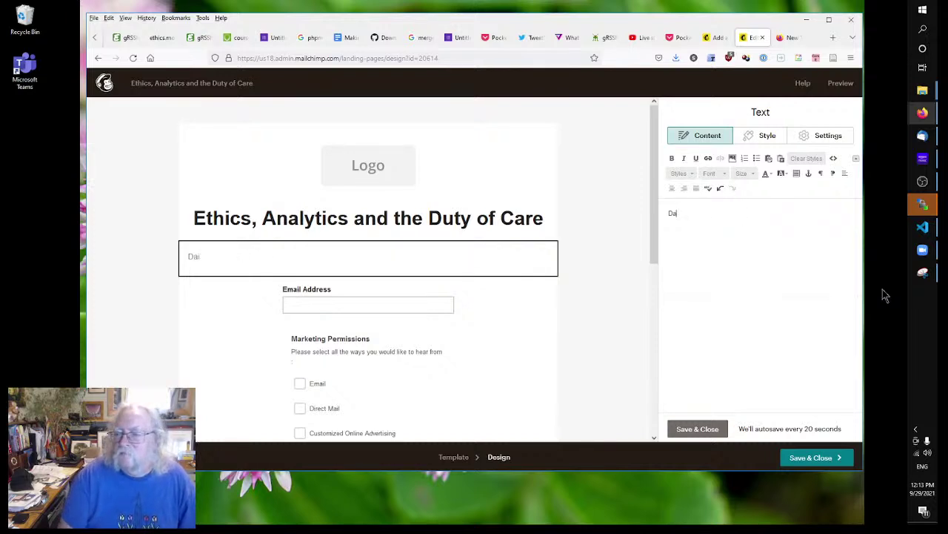
key(BackSpace)
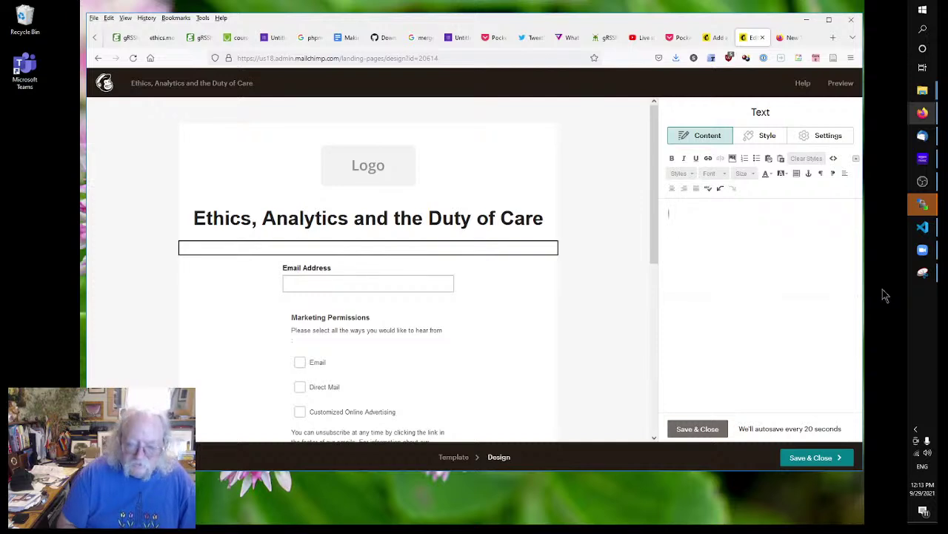
text(Sign up)
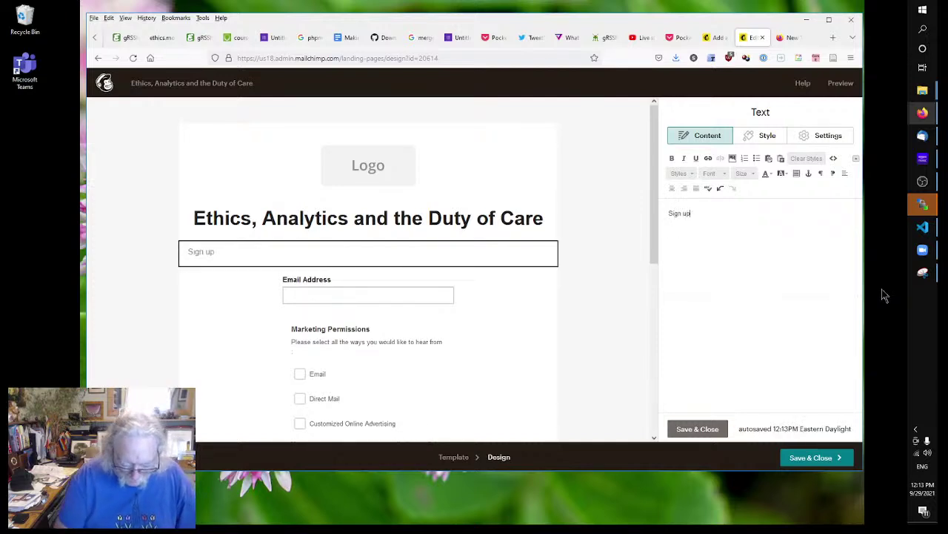
text( for daily ewm)
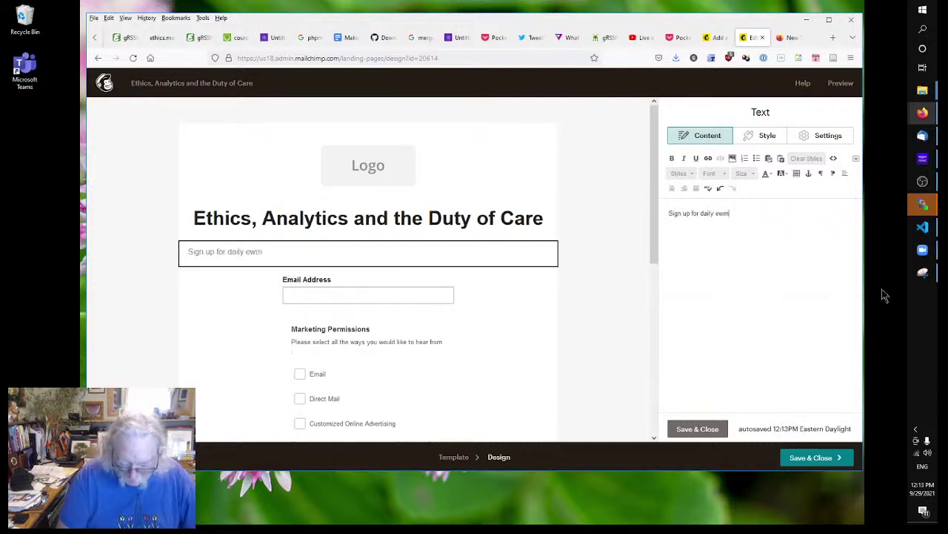
key(BackSpace)
key(BackSpace)
text(mail)
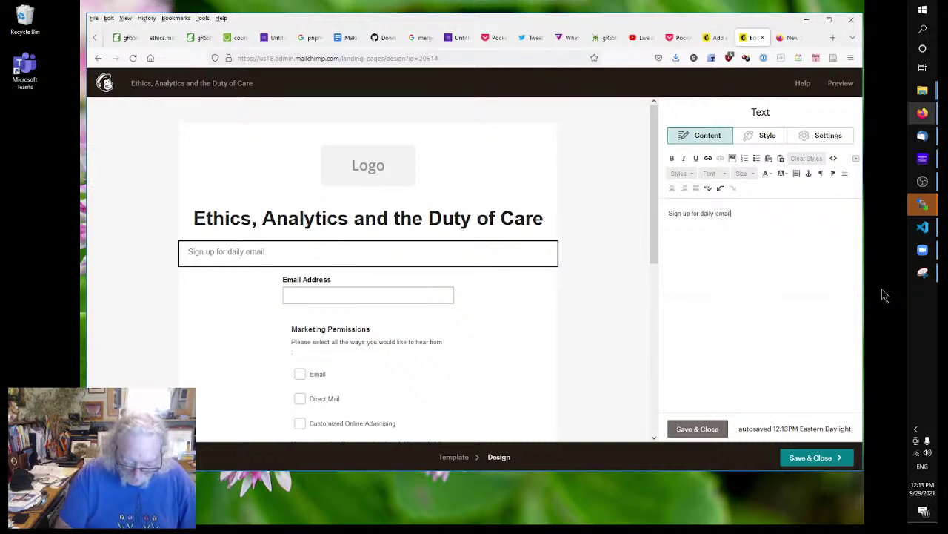
text( updates using)
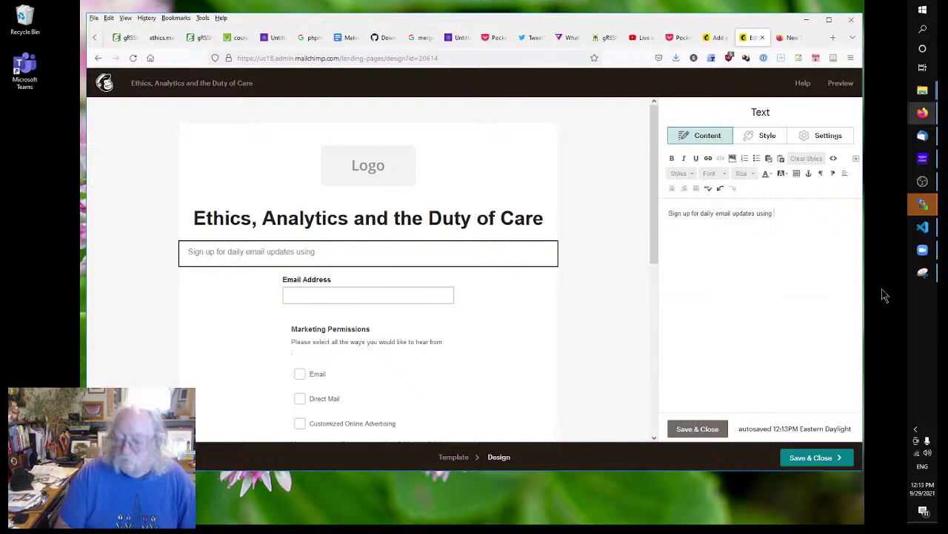
text( this form)
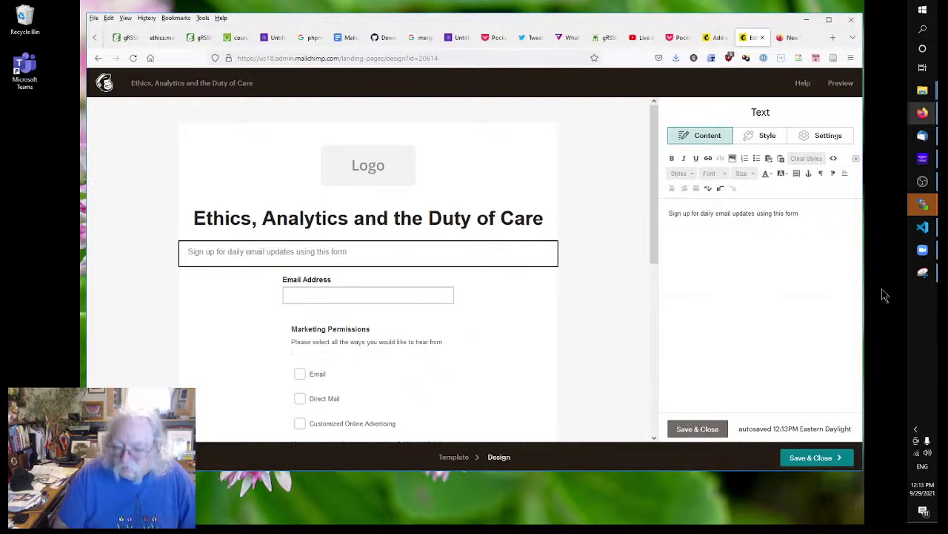
key(Return)
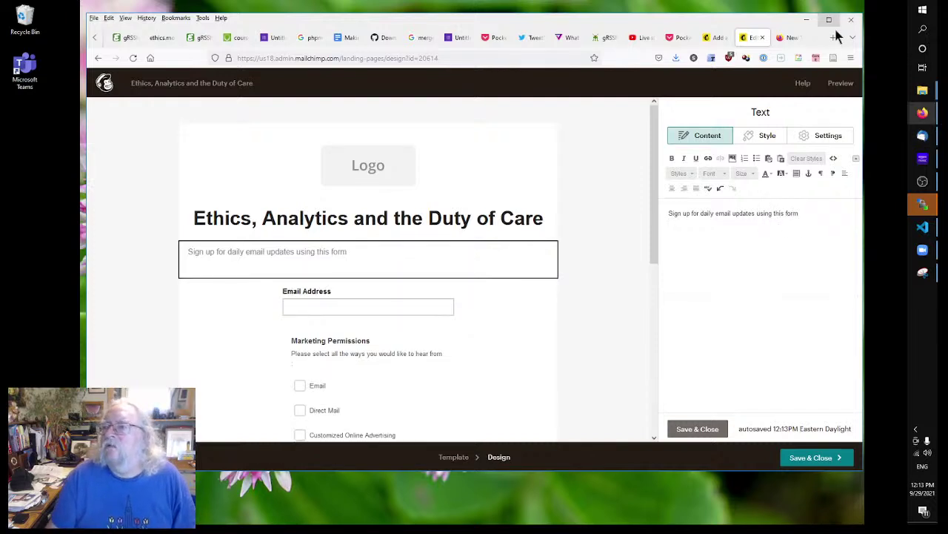
- In a new tab, reach Google Forms via the Google apps menu and open the Ethics MOOC sign-up form
click(836, 37)
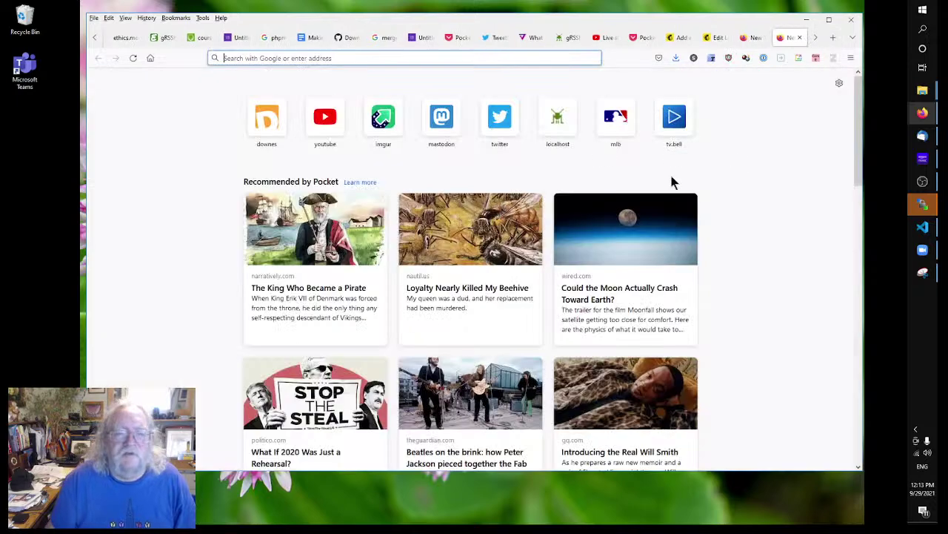
click(267, 118)
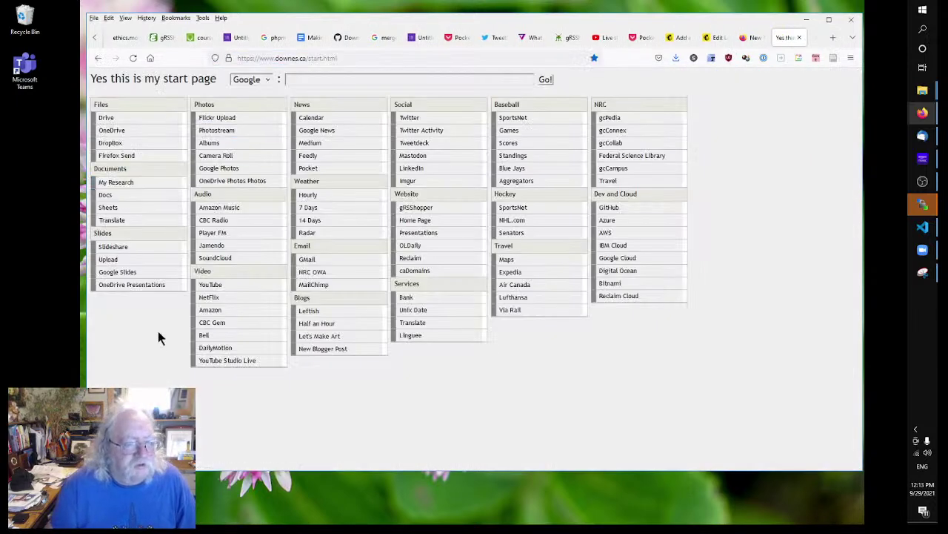
click(113, 209)
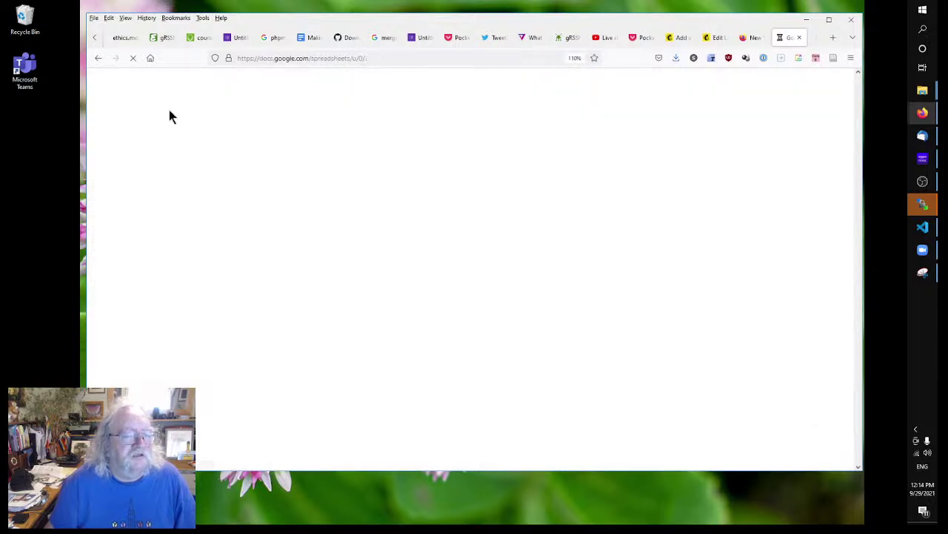
click(106, 87)
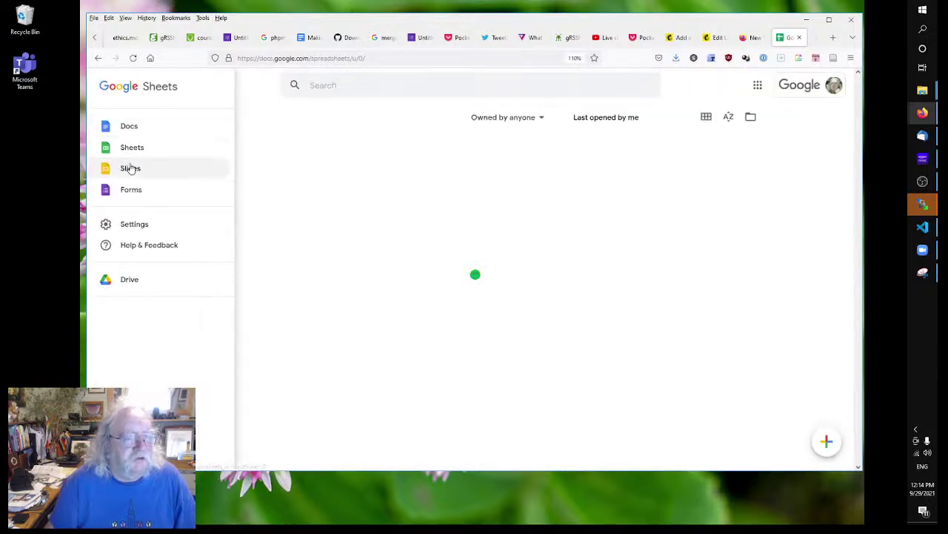
click(131, 189)
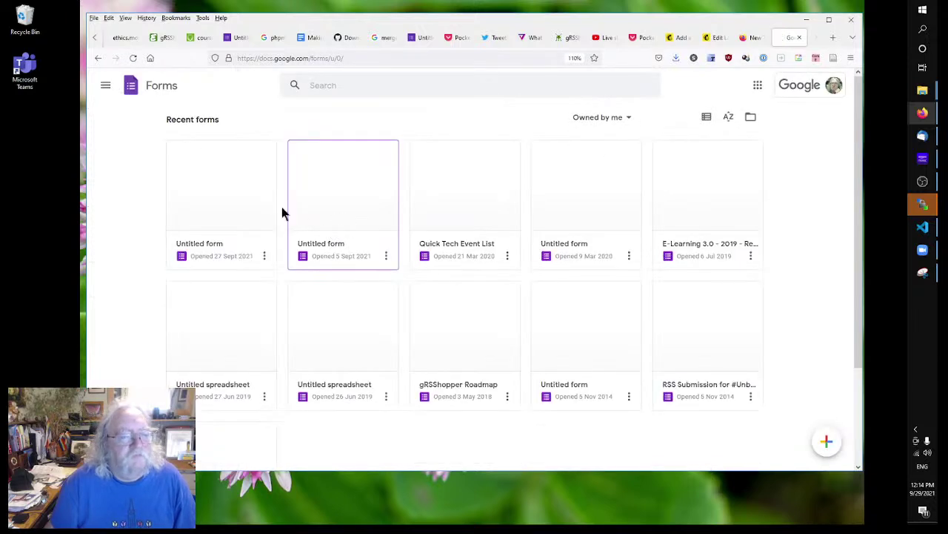
click(495, 241)
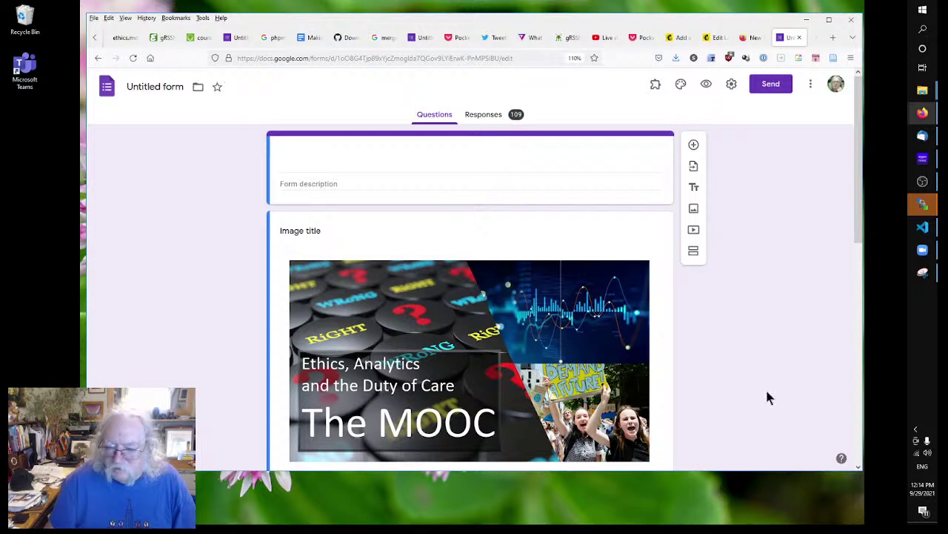
- Copy the form's course description and return to the Mailchimp landing-page editor
scroll(766, 387, down, 4)
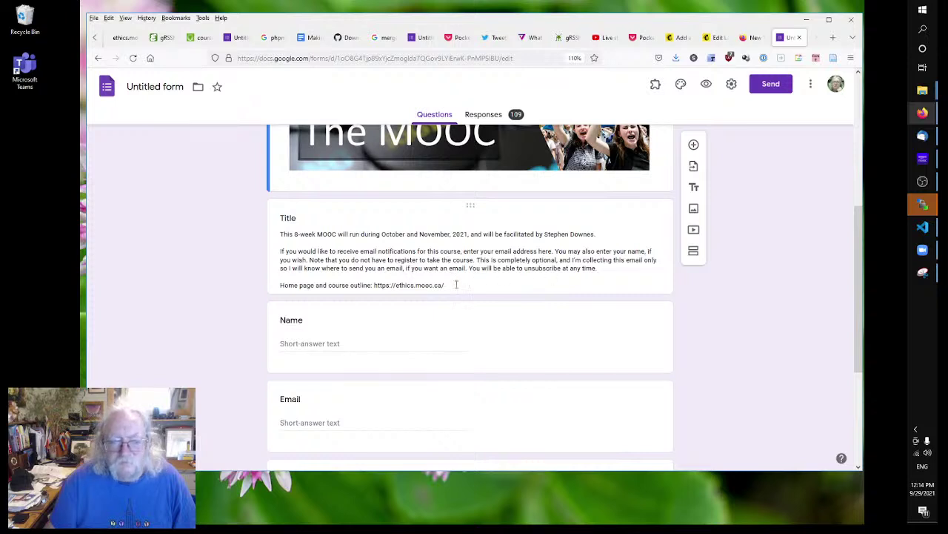
drag(457, 284, 288, 251)
right_click(382, 271)
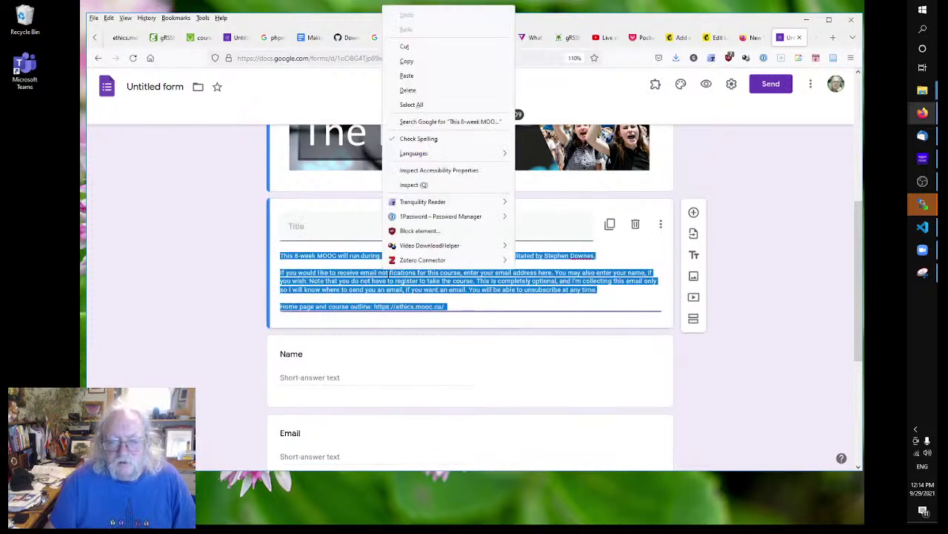
click(408, 61)
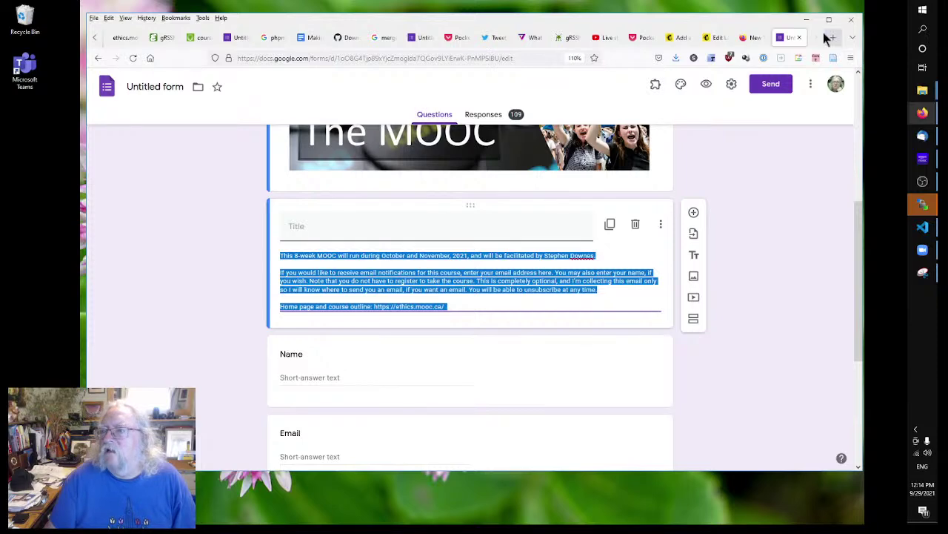
click(715, 37)
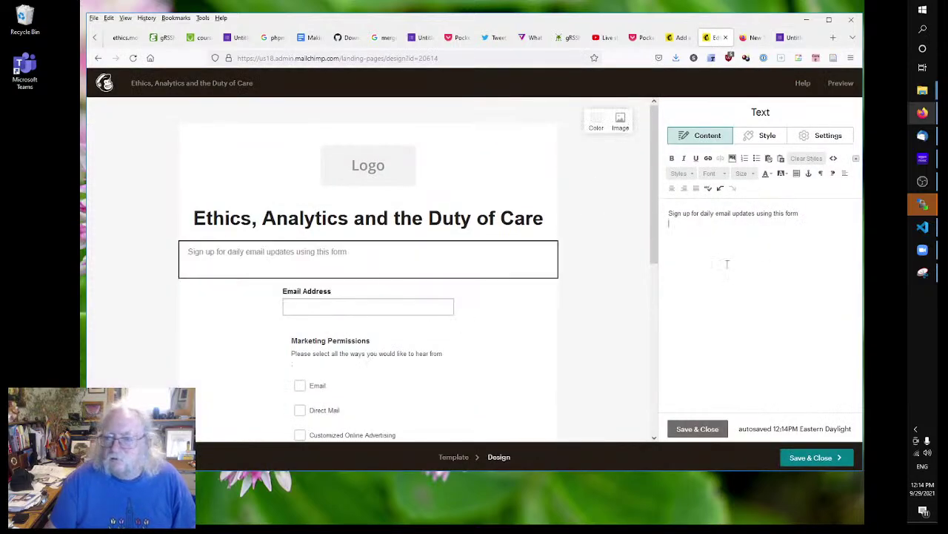
- Paste the course description below the sign-up sentence and make that sentence bold
click(821, 246)
key(Return)
text(This 8-week MOOC will run during October and November, 2021, and will be facilitated by Stephen Downes  If you would like to receive email notifications for this course, enter your email address here. You may also enter your name, if you wish. Note that you do not have to register to take the course. This is completely optional, and I'm collecting this email only so I will know where to send you an email, if you want an email. You will be able to unsubscribe at any time.  Home page and course outline: https://ethics.mooc.ca/)
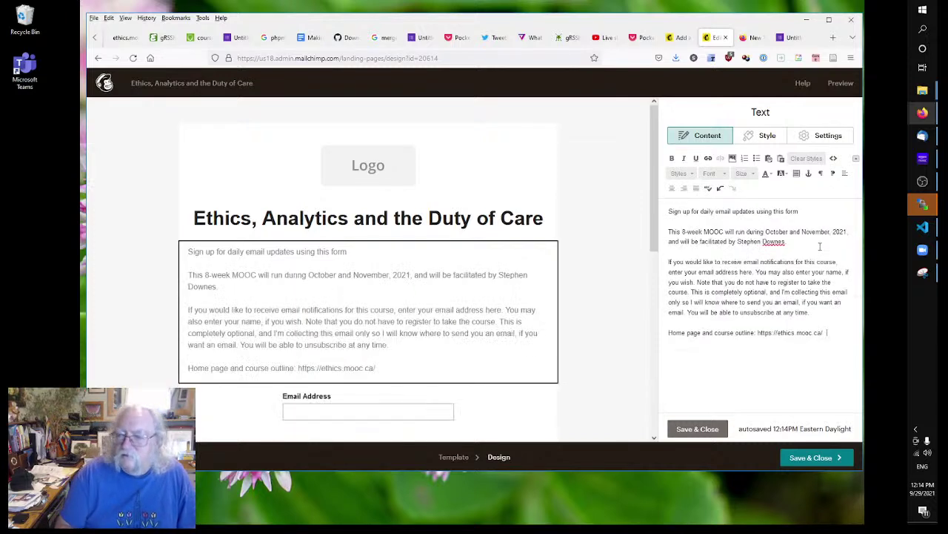
drag(810, 213, 666, 213)
click(672, 161)
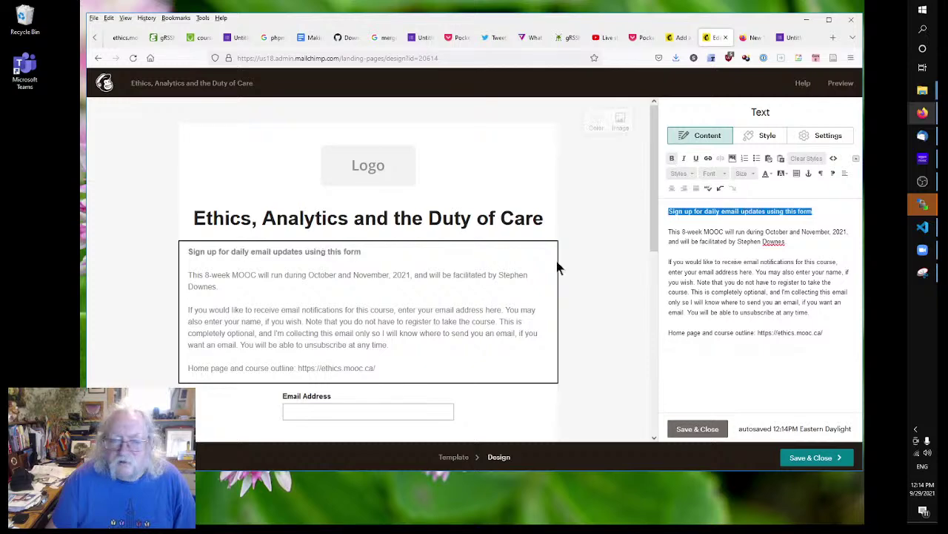
- Scroll down the canvas to the signup form's Marketing Permissions and Subscribe button
click(591, 358)
scroll(592, 354, down, 3)
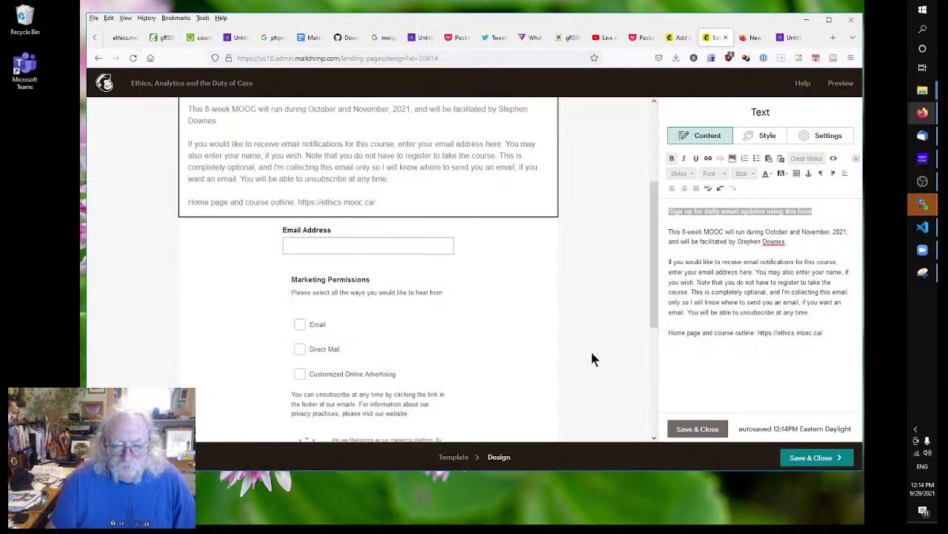
scroll(592, 358, down, 2)
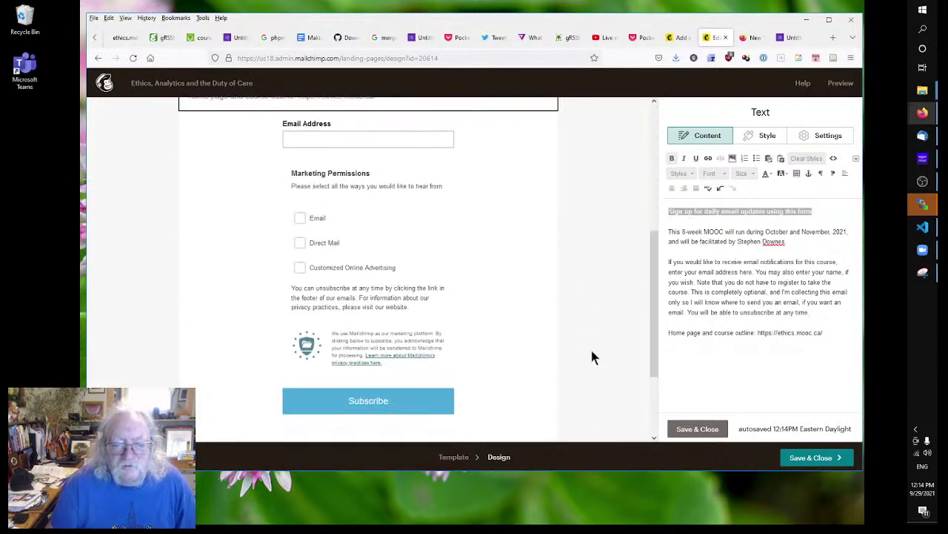
scroll(586, 354, down, 2)
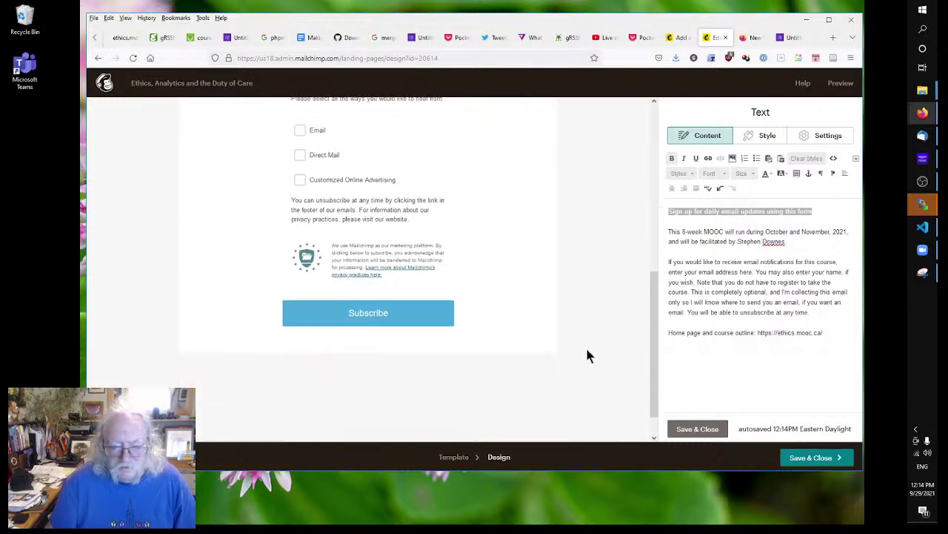
scroll(496, 356, up, 4)
- Remove Direct Mail and Customized Online Advertising from the signup form's marketing permissions
click(374, 361)
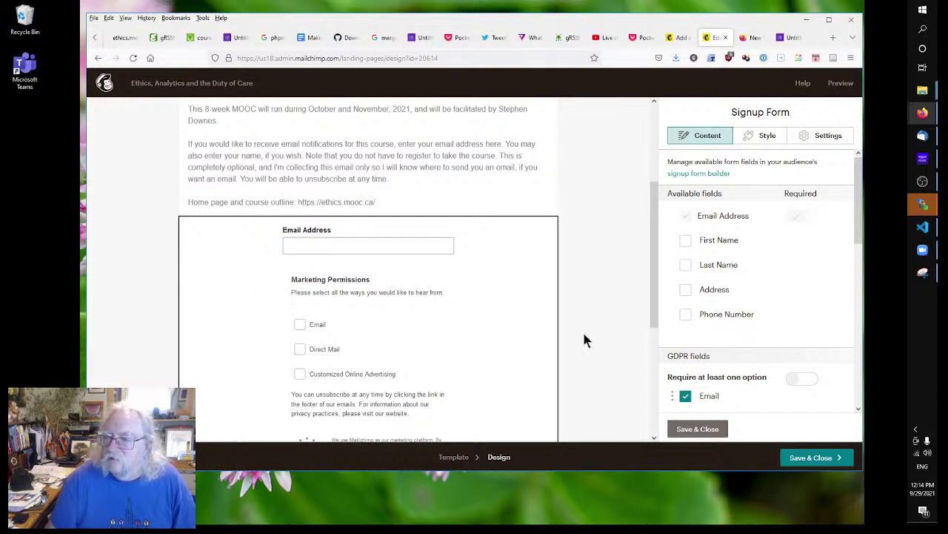
scroll(504, 337, down, 3)
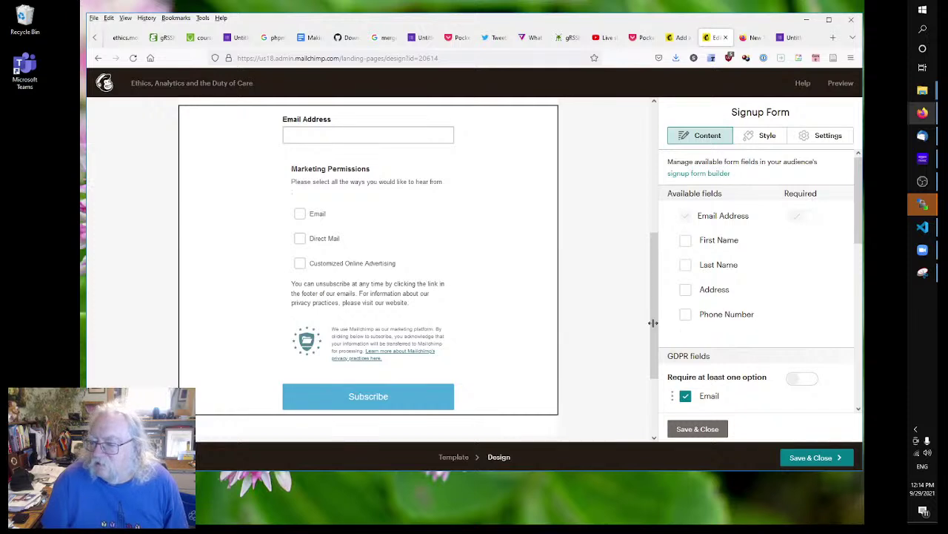
scroll(620, 349, down, 3)
scroll(765, 335, down, 3)
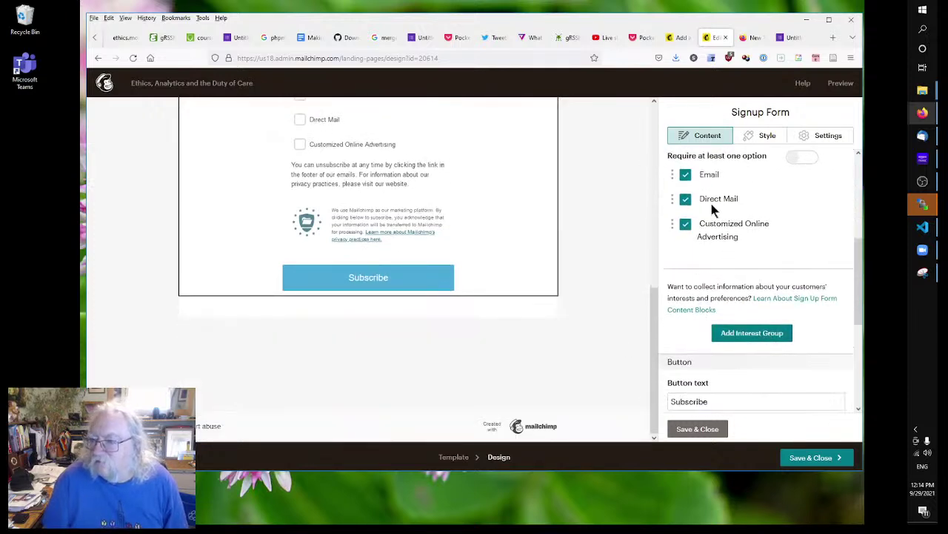
click(691, 207)
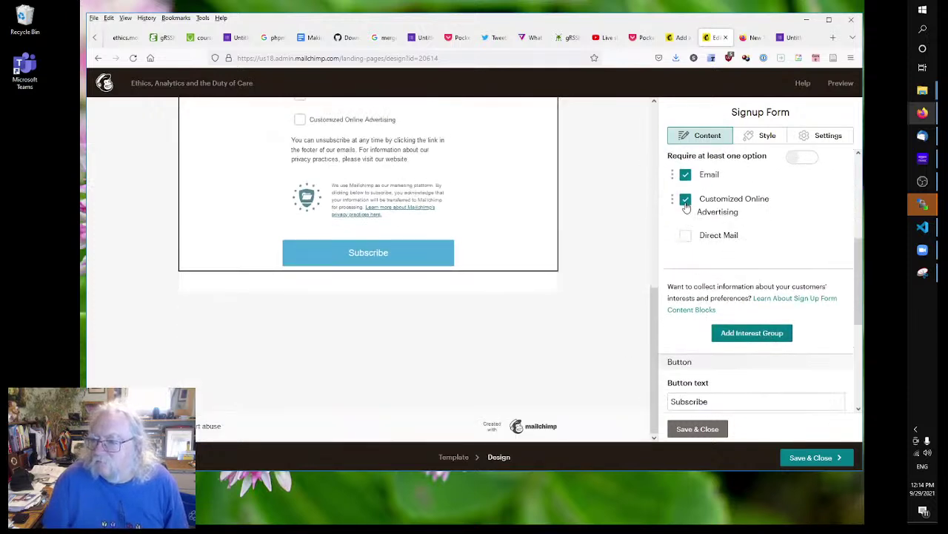
click(685, 199)
scroll(606, 287, up, 4)
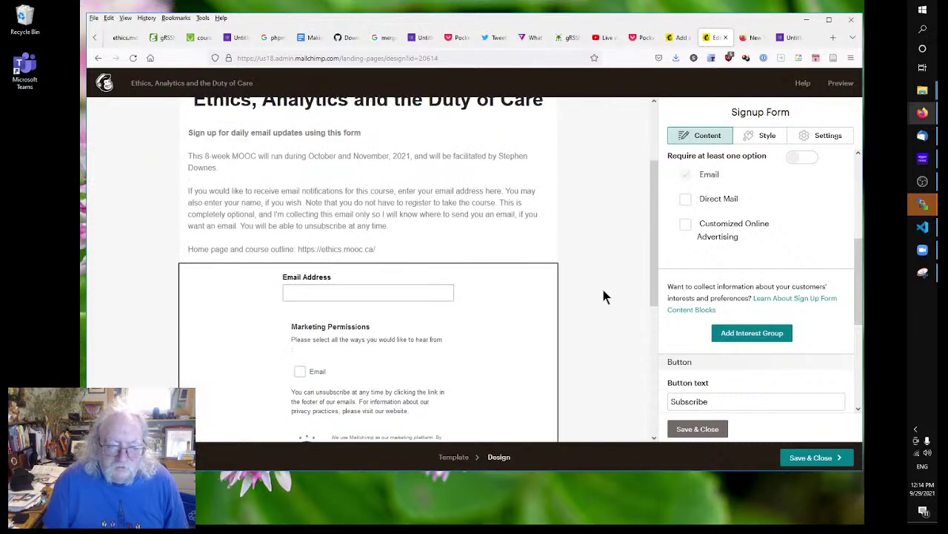
scroll(597, 291, down, 3)
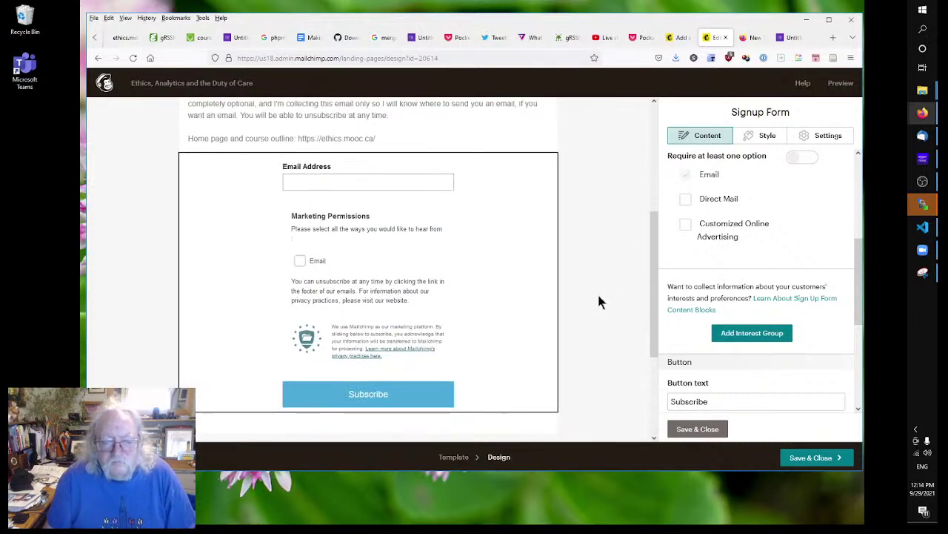
scroll(601, 286, up, 6)
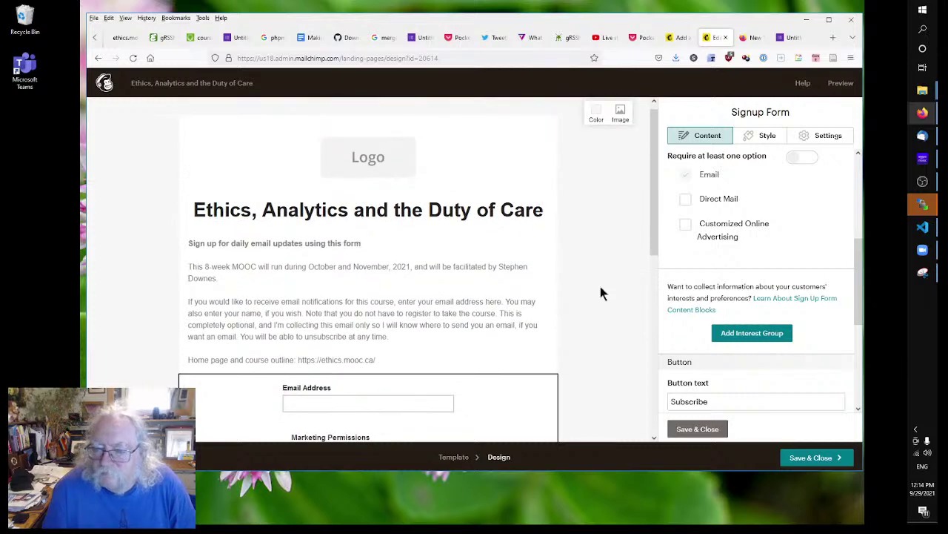
scroll(601, 286, down, 3)
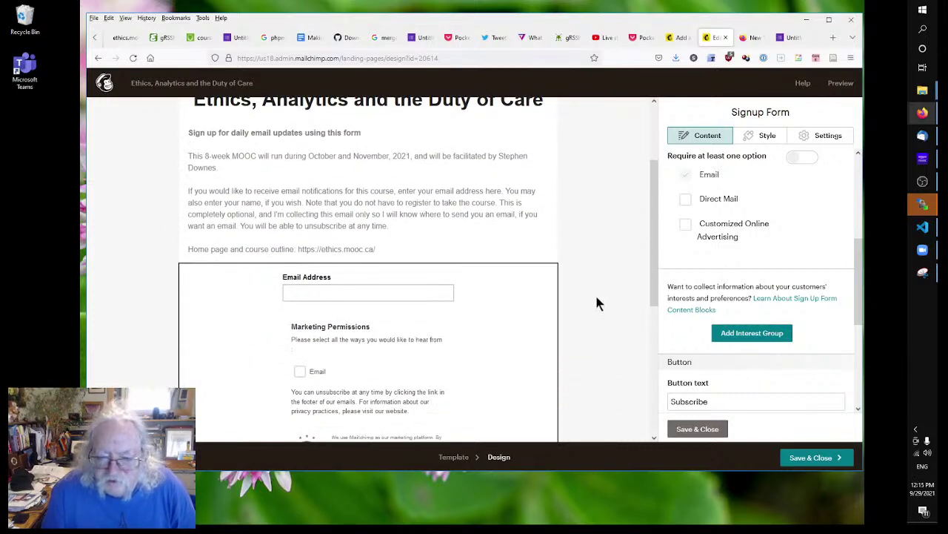
scroll(596, 296, down, 5)
scroll(595, 293, up, 6)
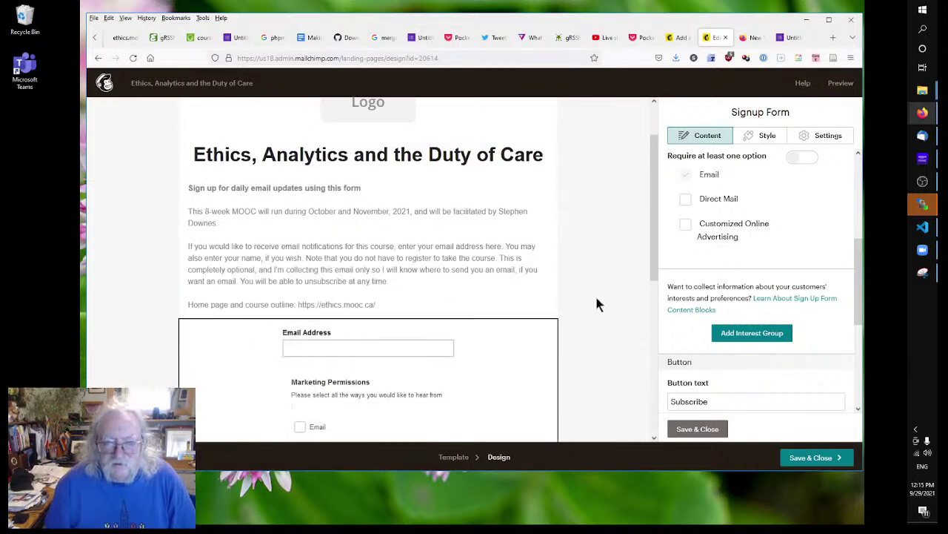
- Add optional First Name and Last Name fields to the signup form
click(379, 266)
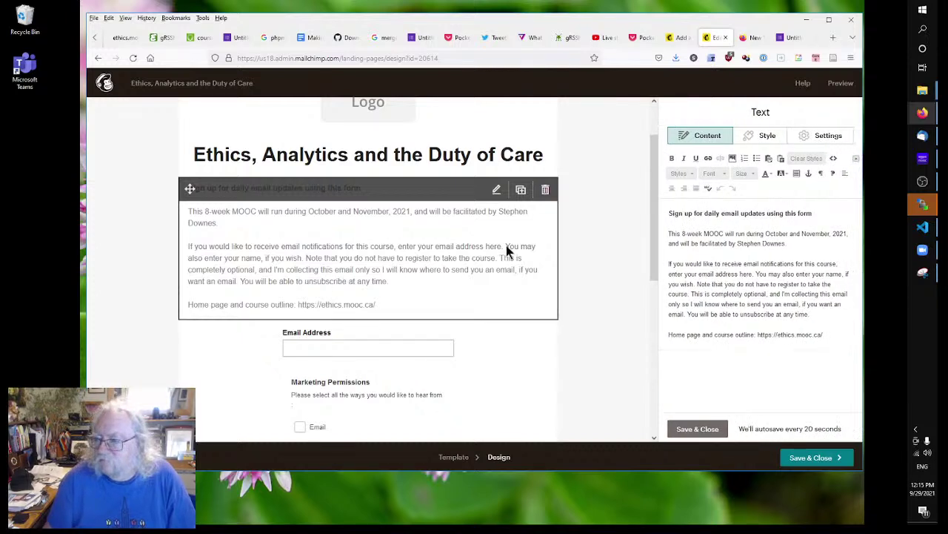
scroll(578, 343, down, 1)
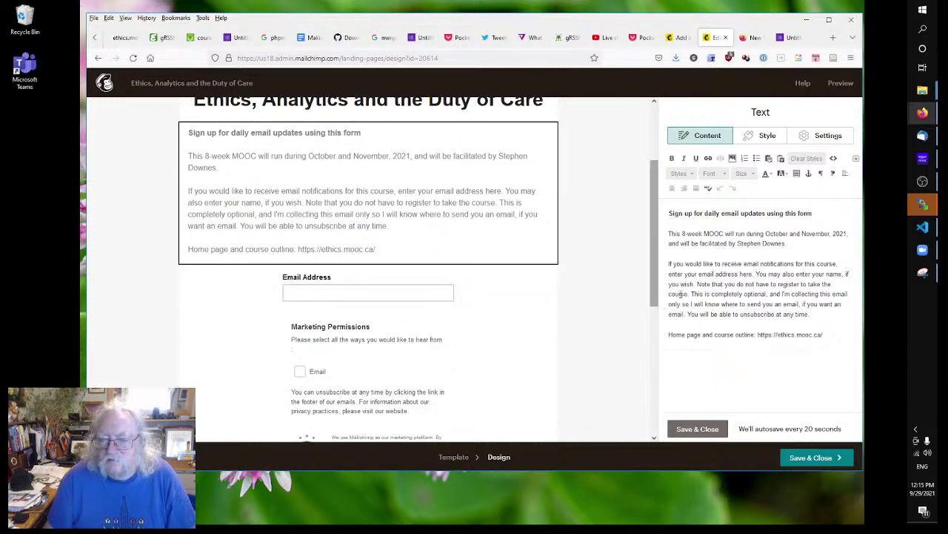
click(414, 314)
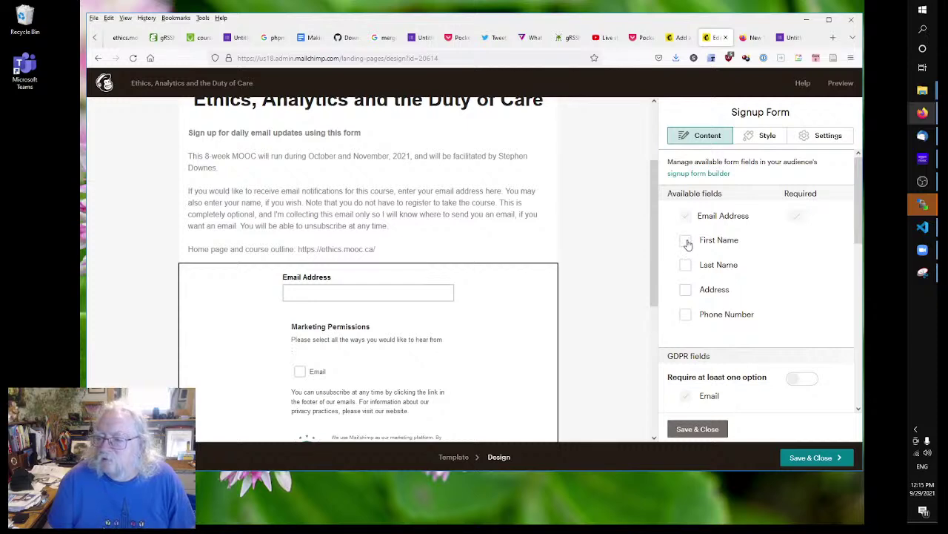
click(685, 241)
click(685, 266)
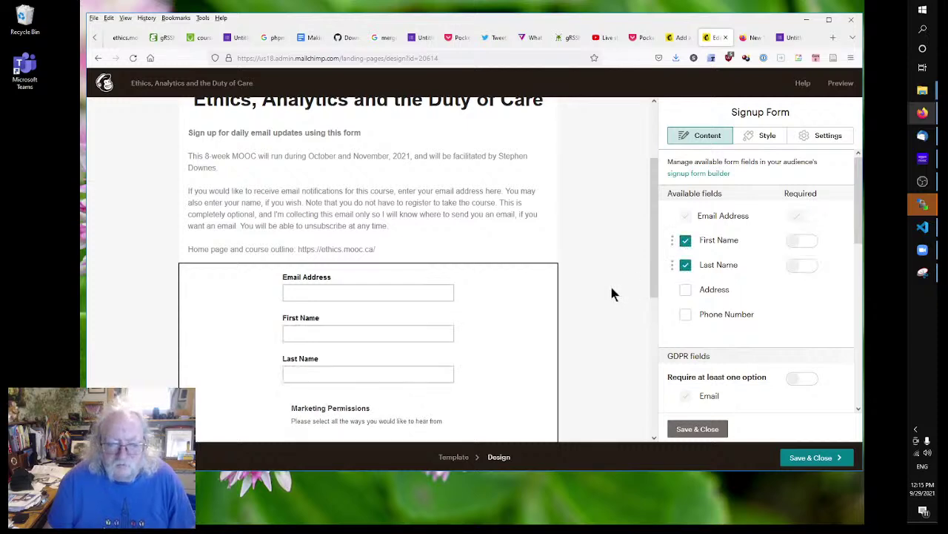
scroll(598, 305, down, 2)
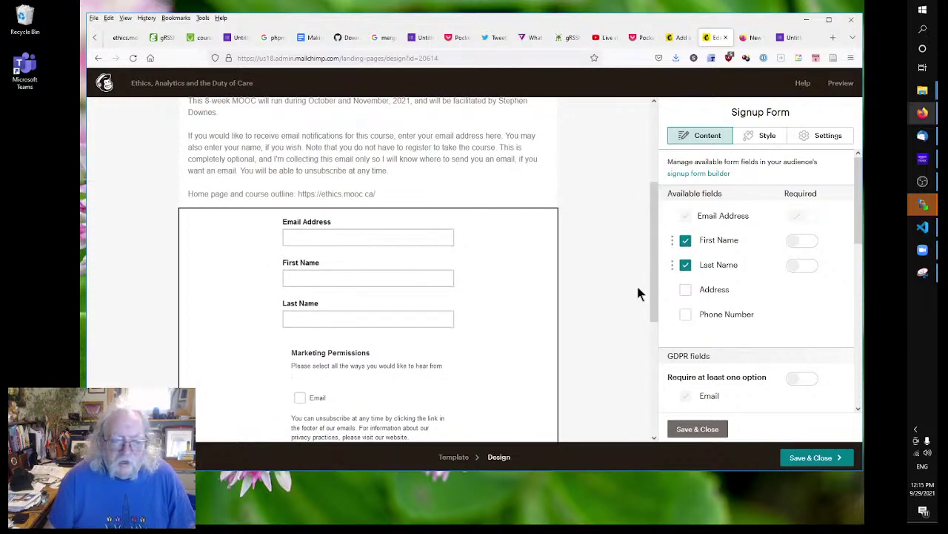
scroll(626, 268, down, 3)
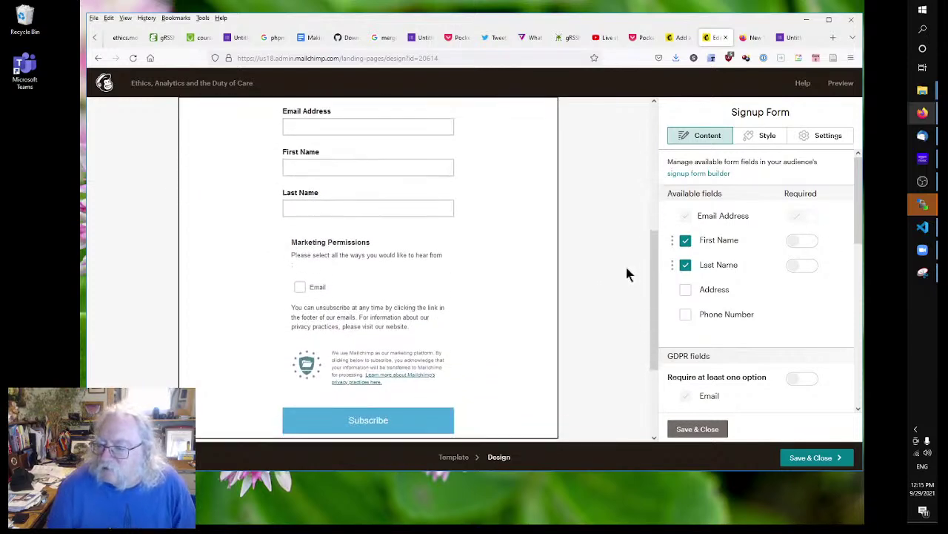
scroll(601, 275, down, 2)
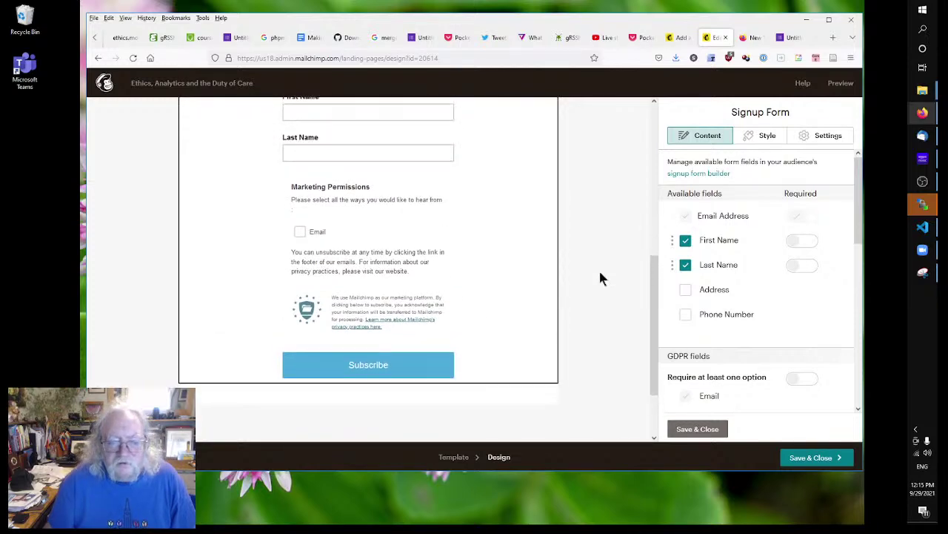
scroll(612, 290, up, 6)
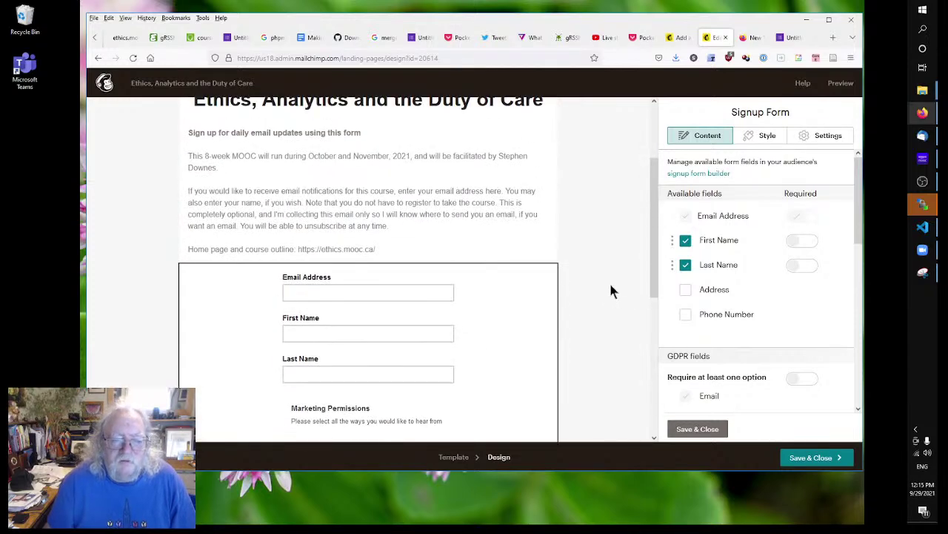
scroll(612, 290, up, 3)
- Select the logo placeholder block and choose Replace to open Content Studio
mouse_move(358, 148)
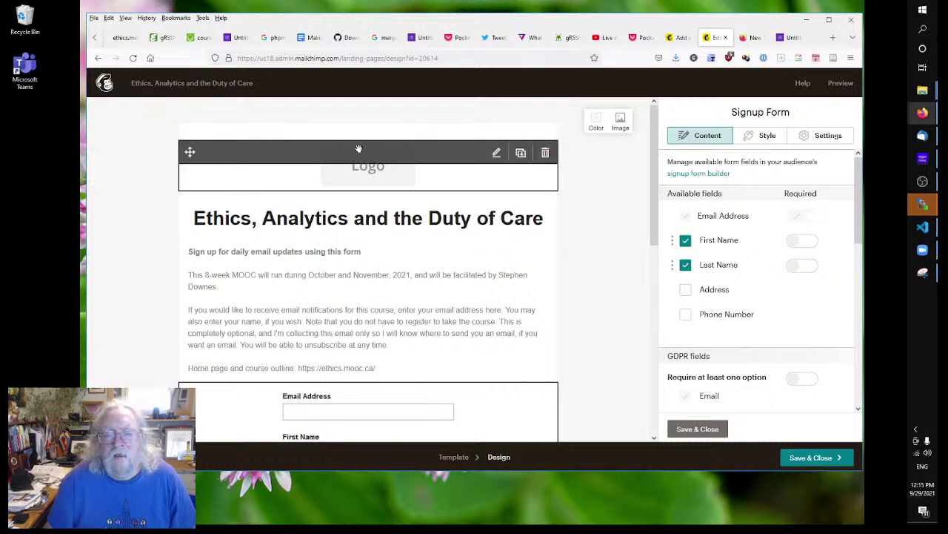
click(371, 170)
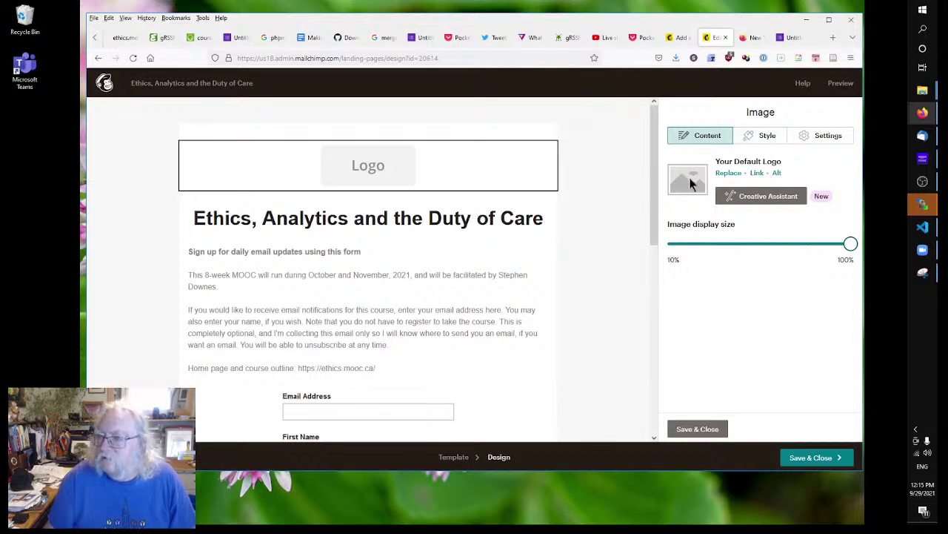
click(728, 172)
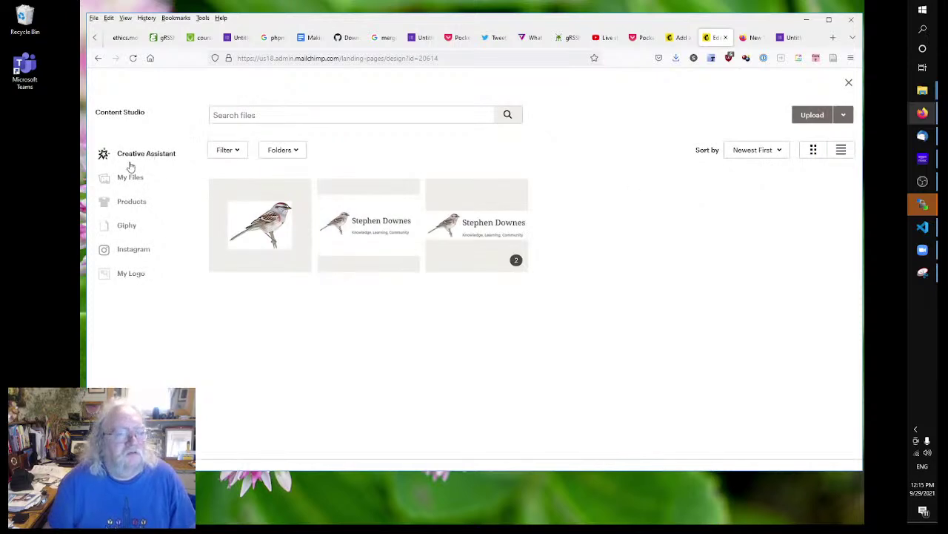
- Start an image upload and browse to the Images folder on the SSD (E:) drive
click(811, 116)
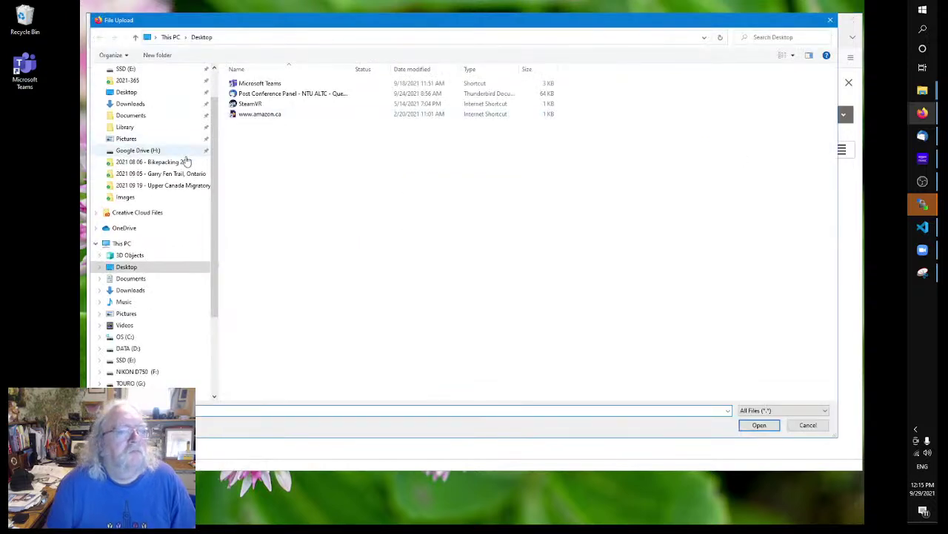
drag(214, 173, 215, 111)
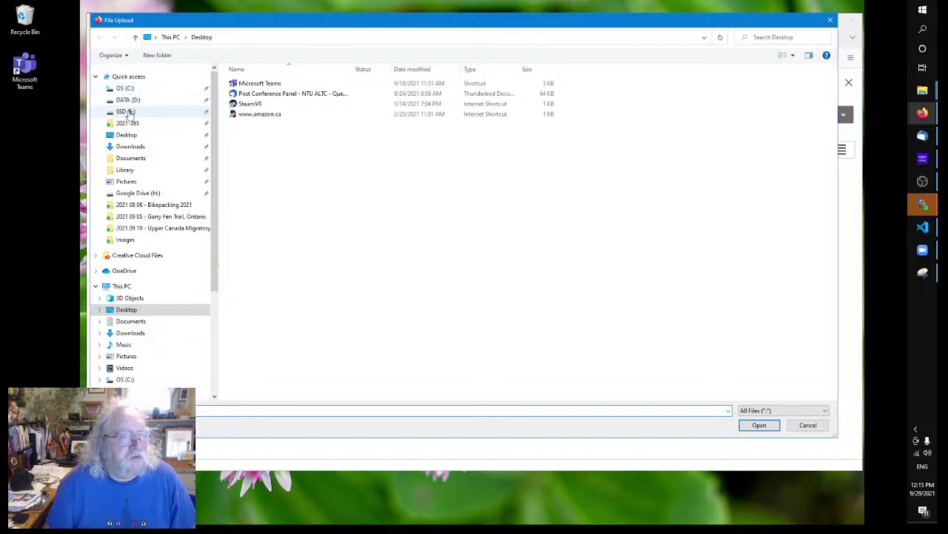
click(173, 109)
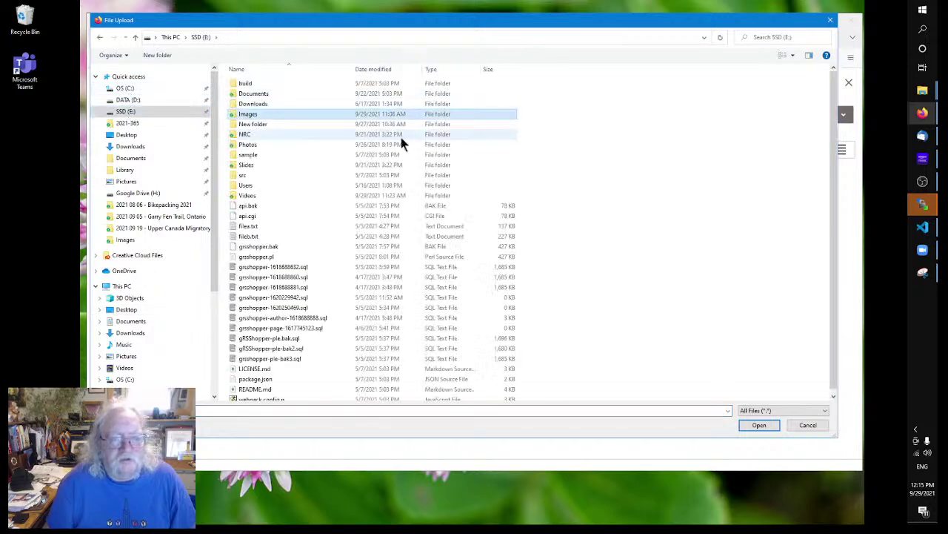
click(252, 116)
double_click(253, 118)
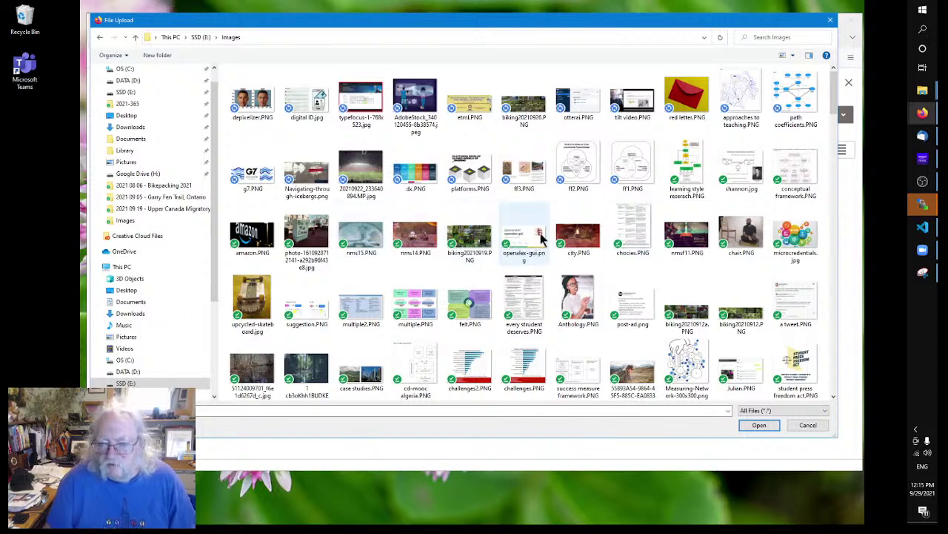
- Upload biking20210912.PNG from the Images folder as the header image
scroll(577, 260, down, 5)
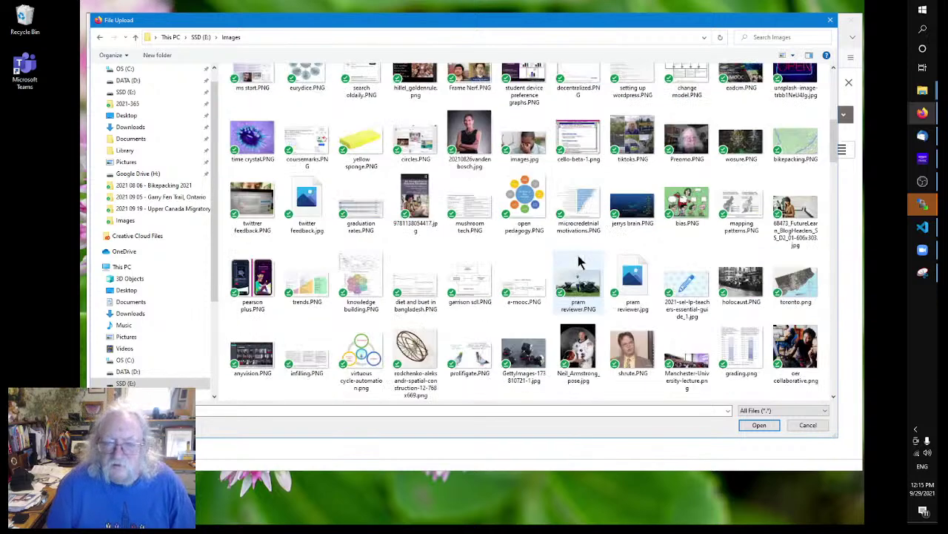
scroll(578, 260, down, 10)
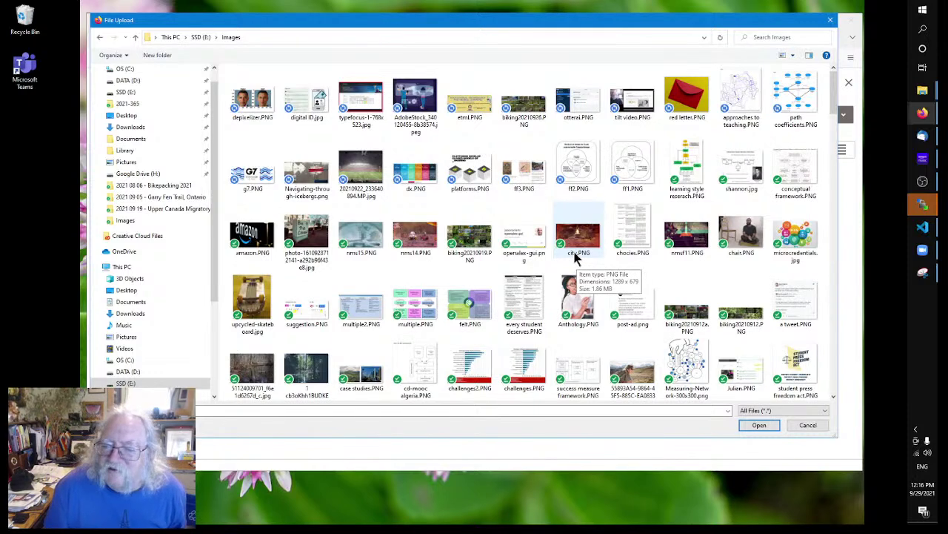
scroll(576, 257, down, 2)
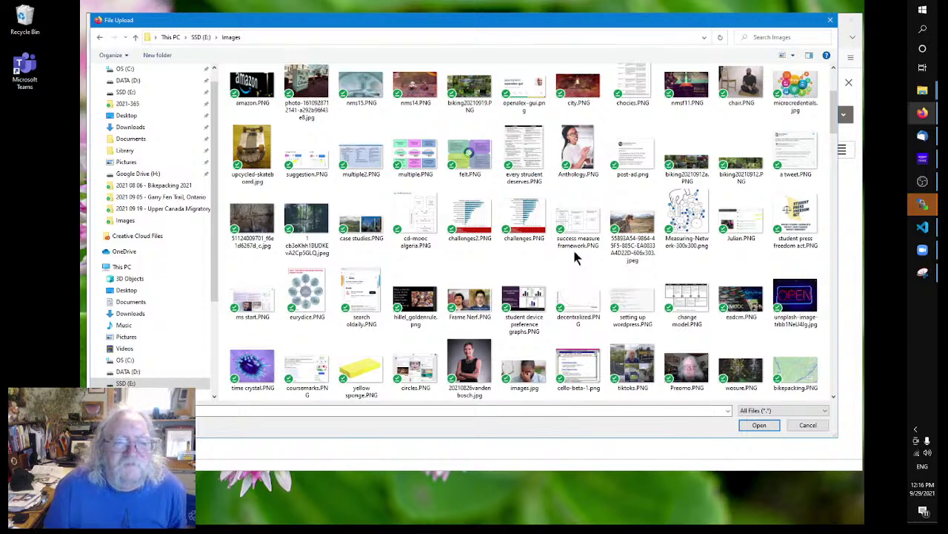
scroll(577, 257, down, 3)
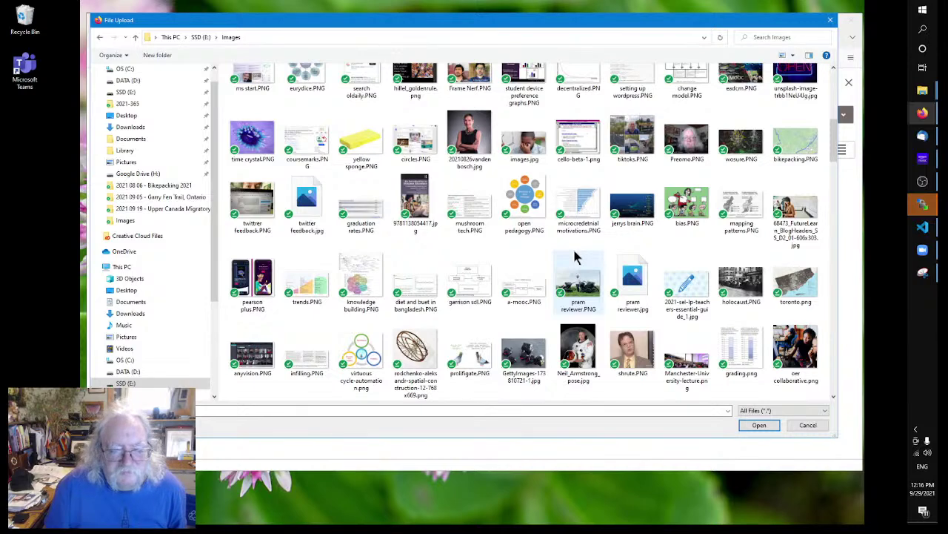
scroll(576, 258, down, 3)
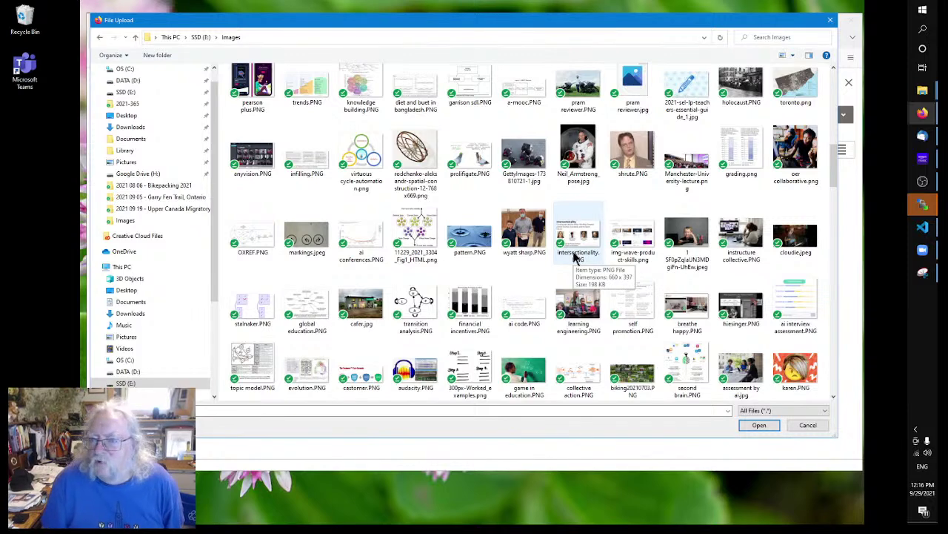
scroll(576, 257, down, 6)
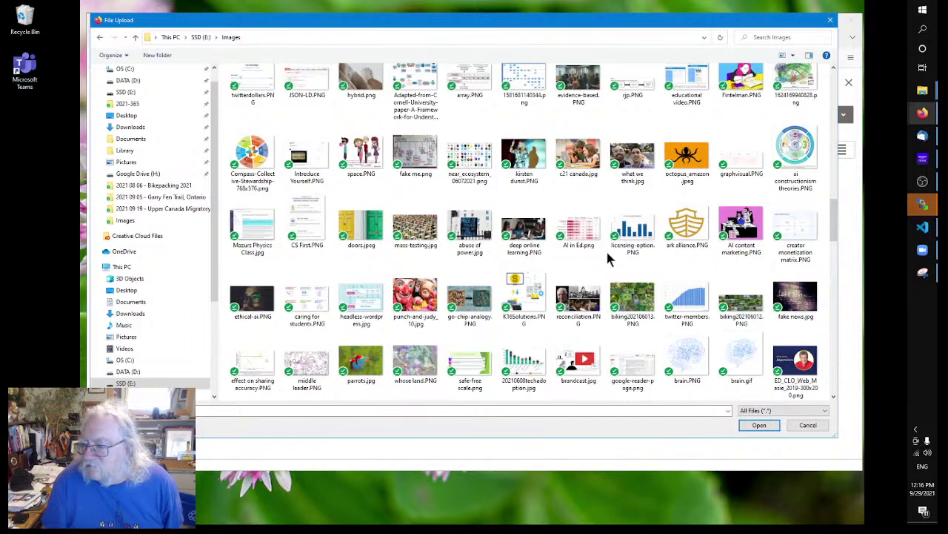
scroll(598, 257, down, 5)
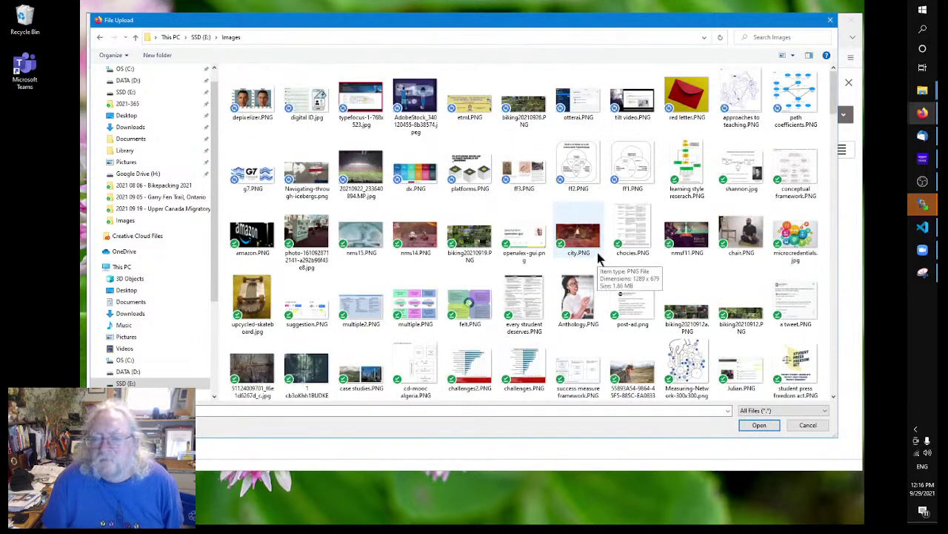
click(540, 115)
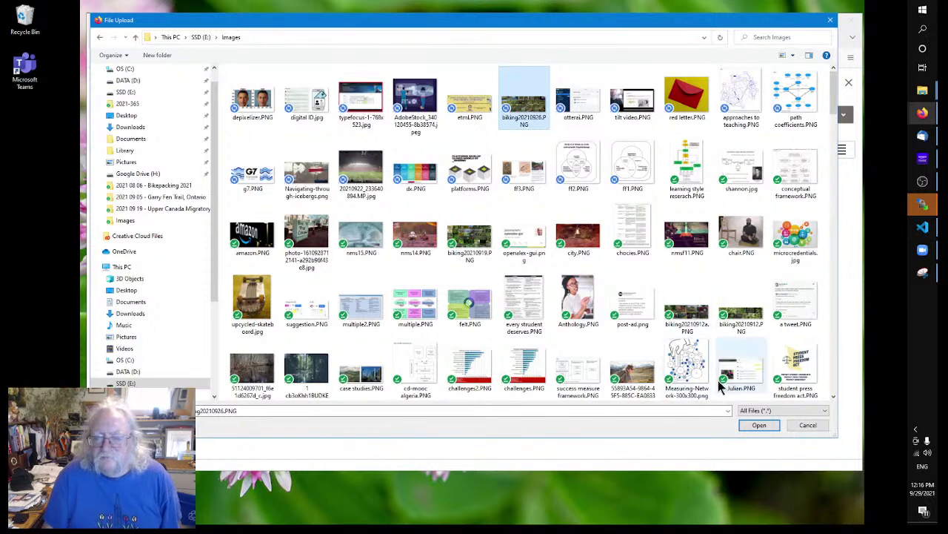
click(753, 317)
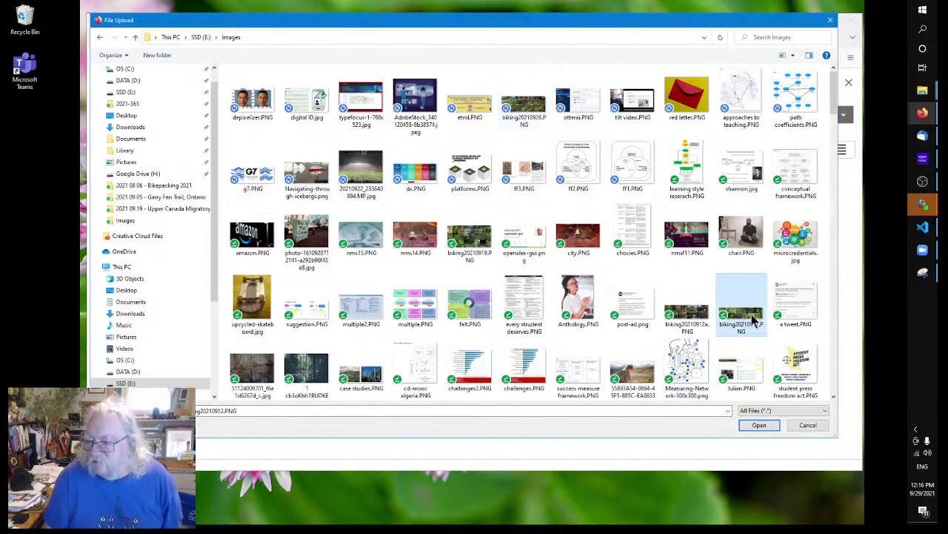
click(759, 425)
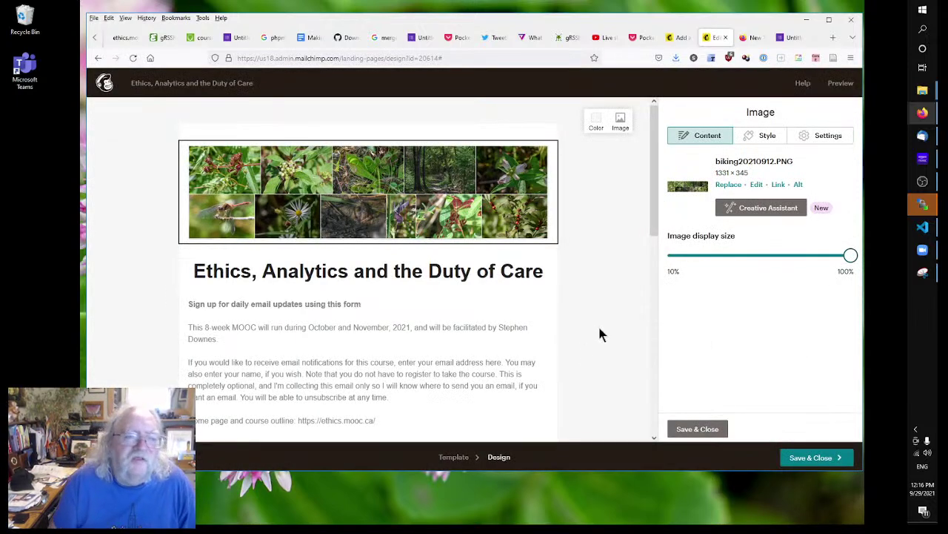
- Confirm the flower photo header, then save and close the landing page design
scroll(598, 331, down, 2)
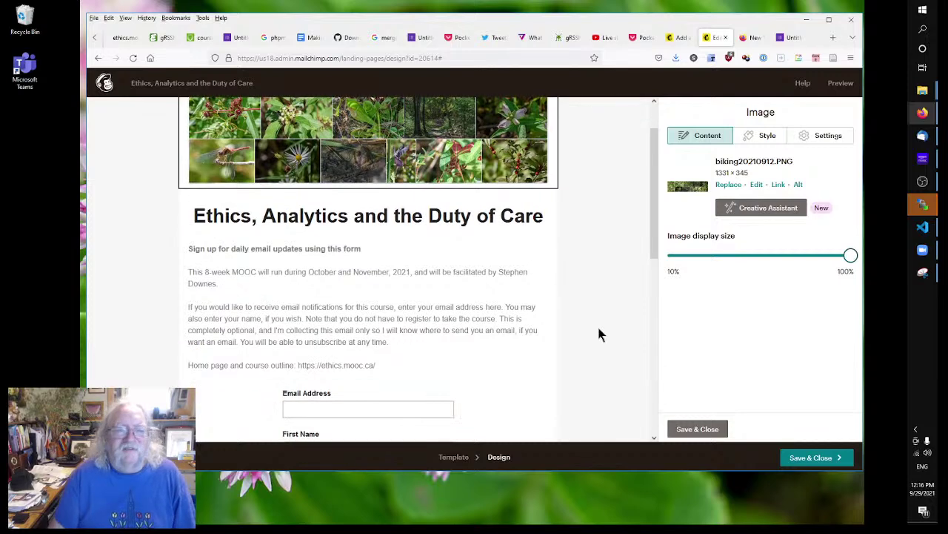
scroll(598, 334, up, 1)
scroll(598, 334, down, 3)
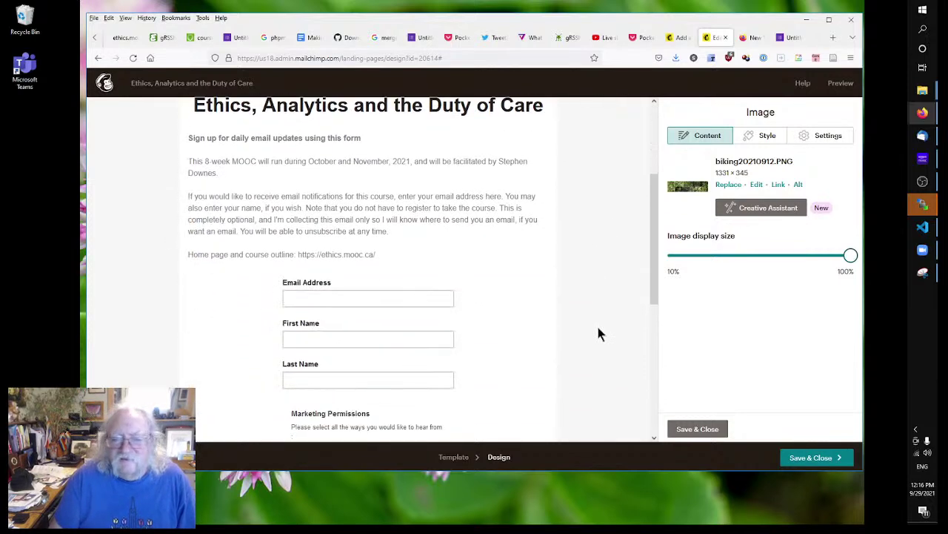
scroll(599, 334, down, 5)
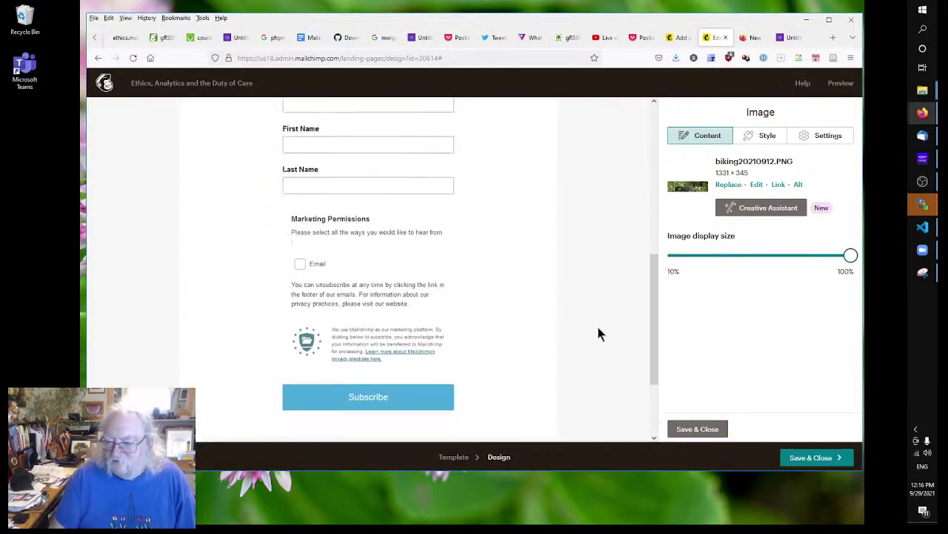
click(708, 429)
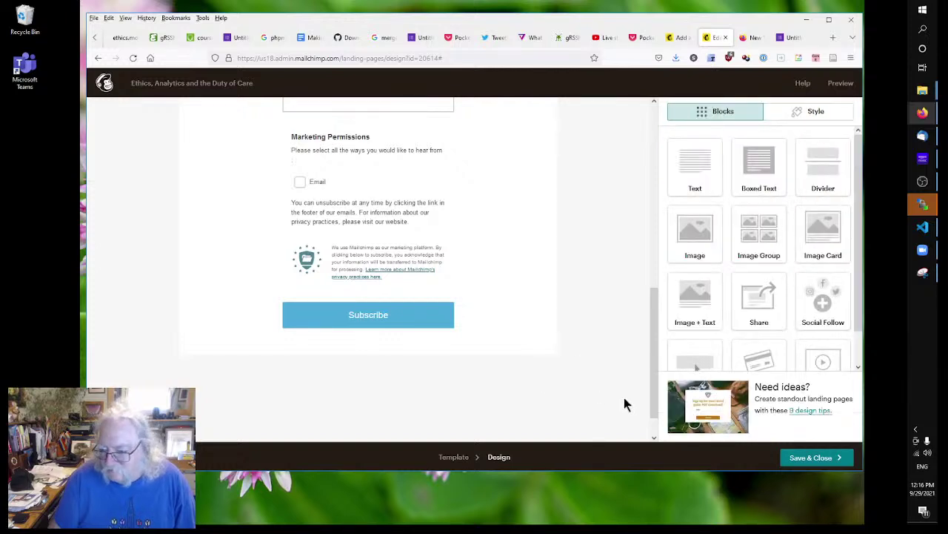
click(810, 456)
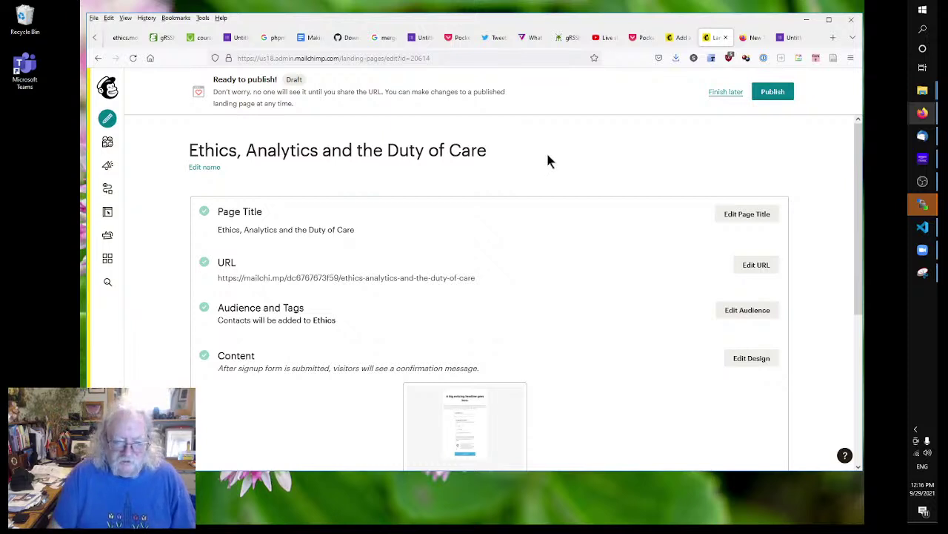
- Publish the landing page and open its live URL in a new browser tab
scroll(570, 160, down, 3)
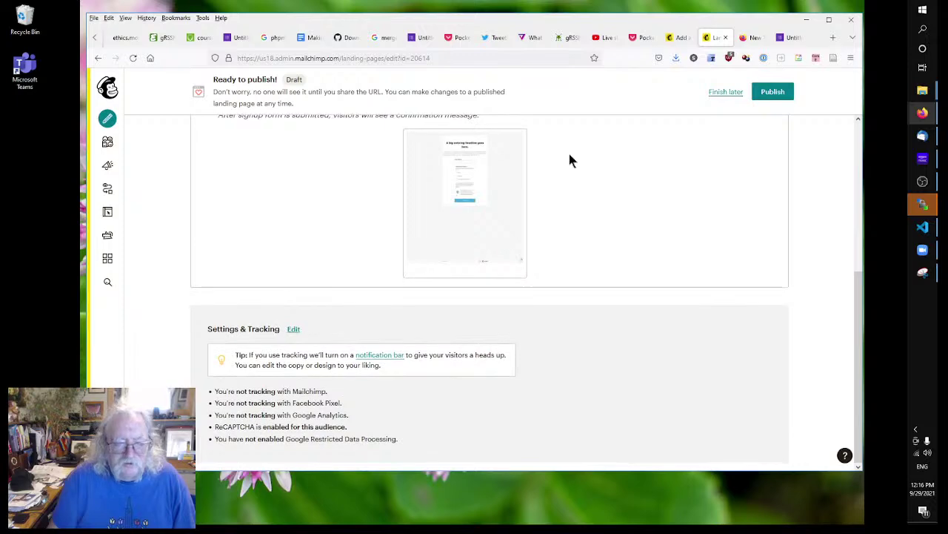
scroll(597, 200, up, 4)
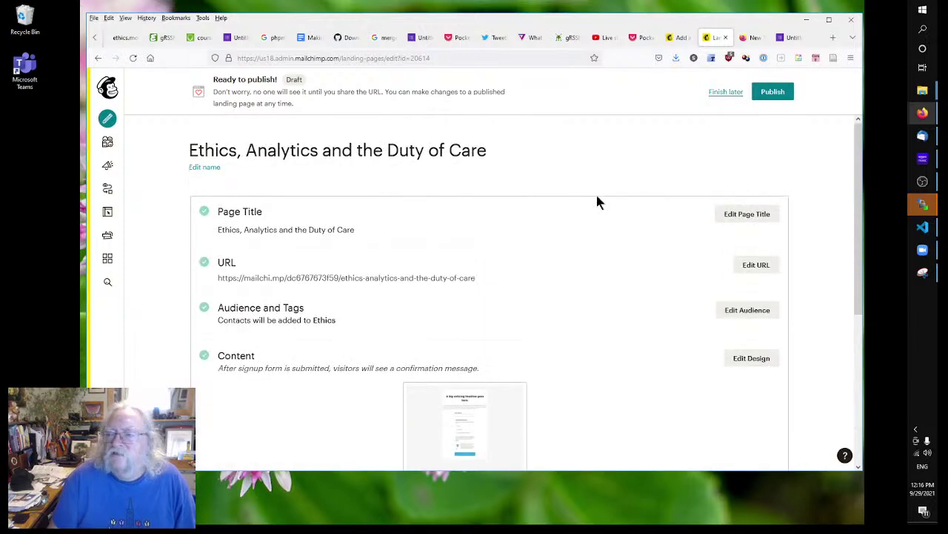
click(773, 90)
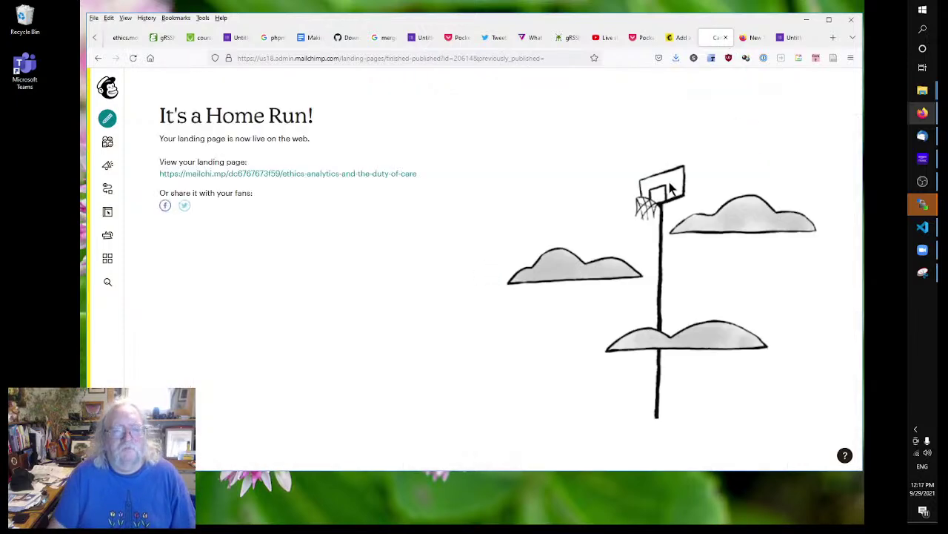
right_click(375, 178)
click(398, 184)
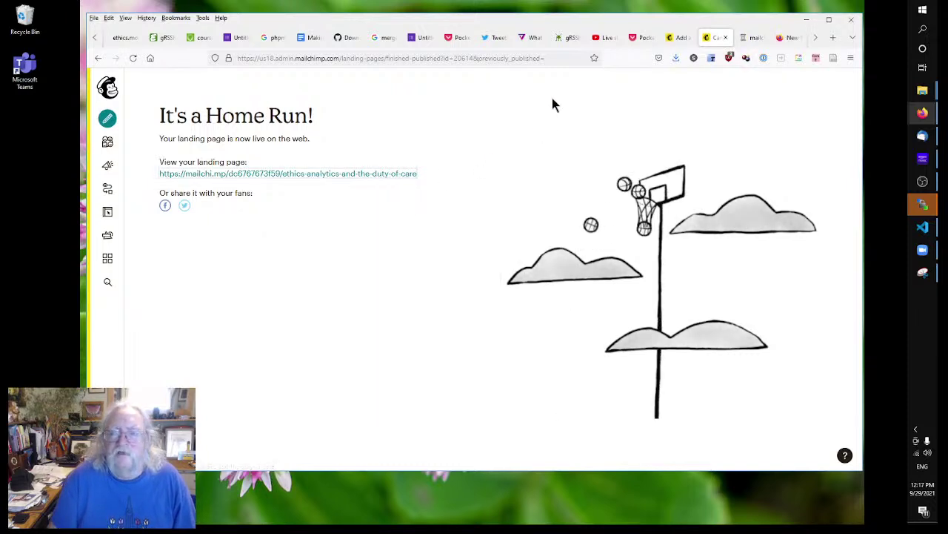
- On the live page, enter a test subscriber's email address, first name and last name
click(750, 37)
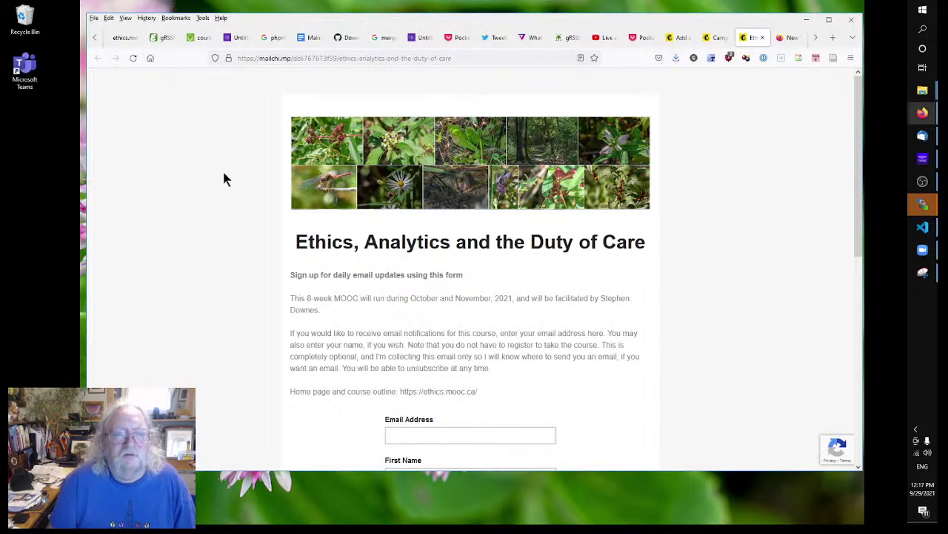
scroll(671, 259, down, 3)
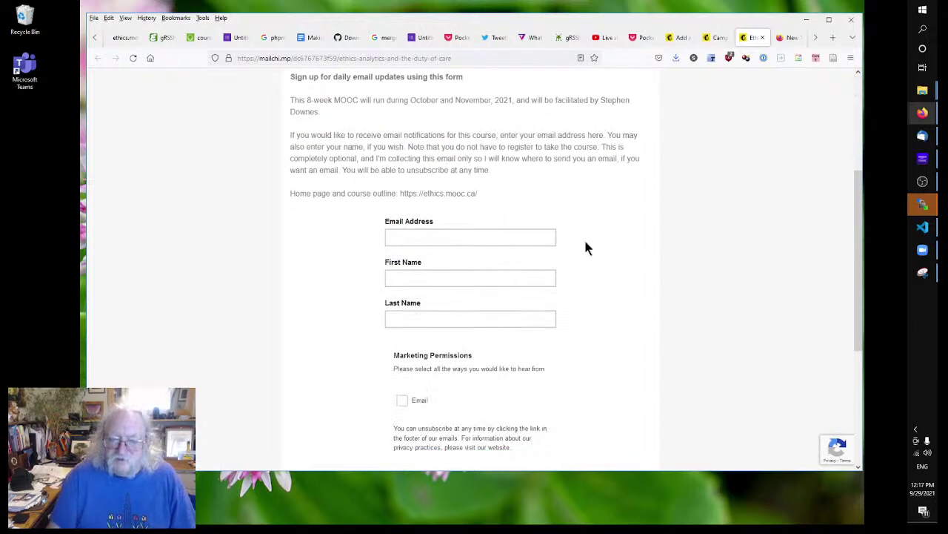
click(481, 238)
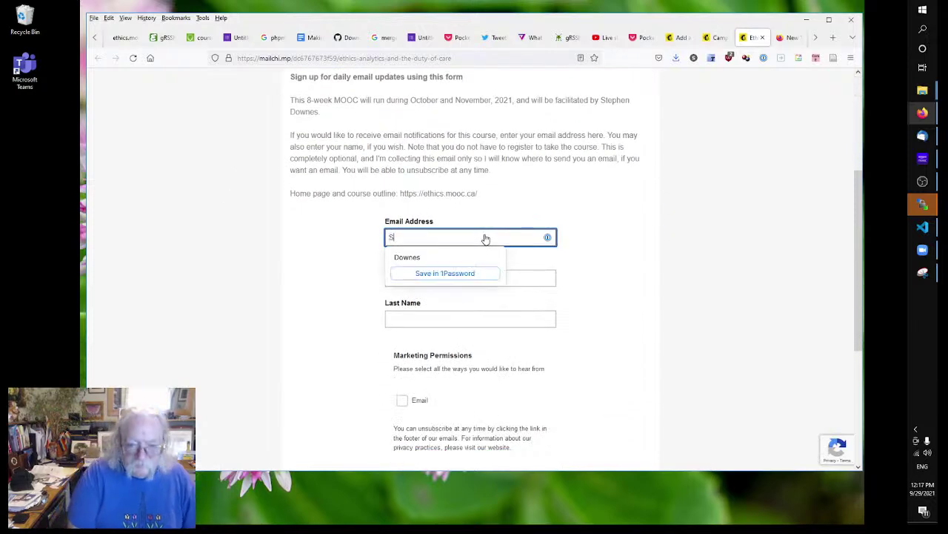
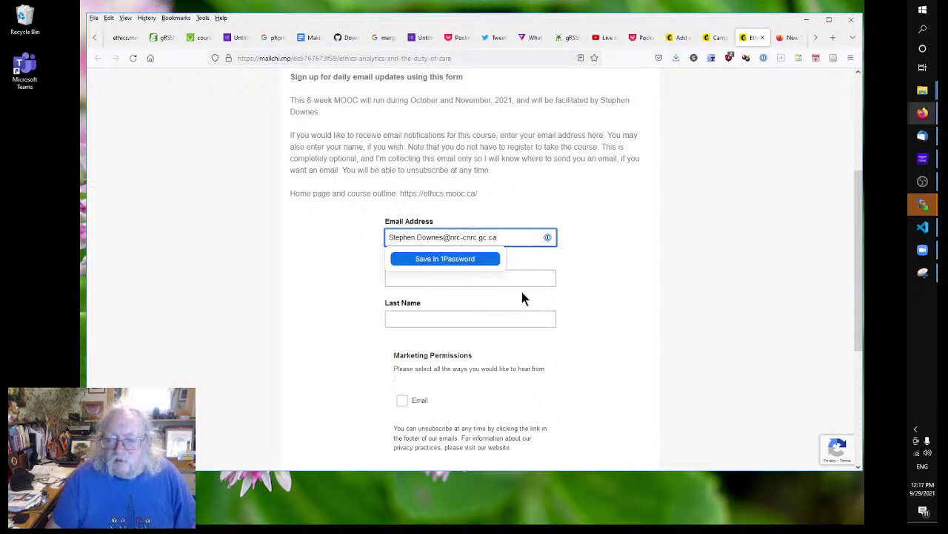
click(527, 285)
text(Stephen)
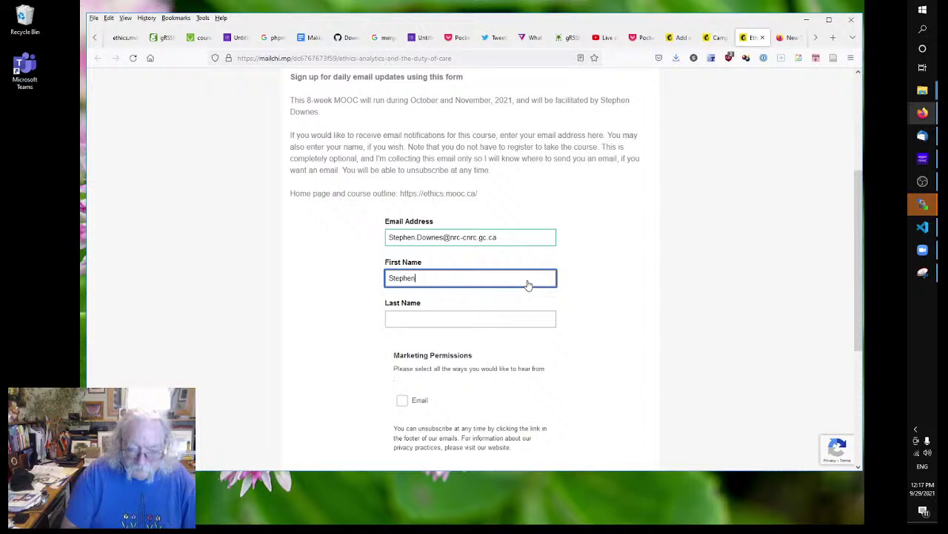
key(Tab)
text(Downes)
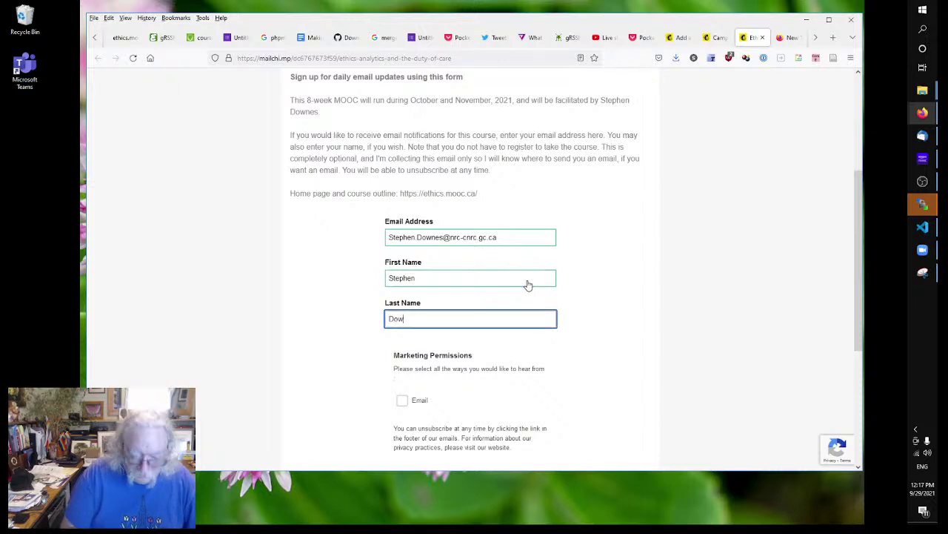
click(693, 326)
- Tick the Email permission and submit the signup form
scroll(661, 336, down, 3)
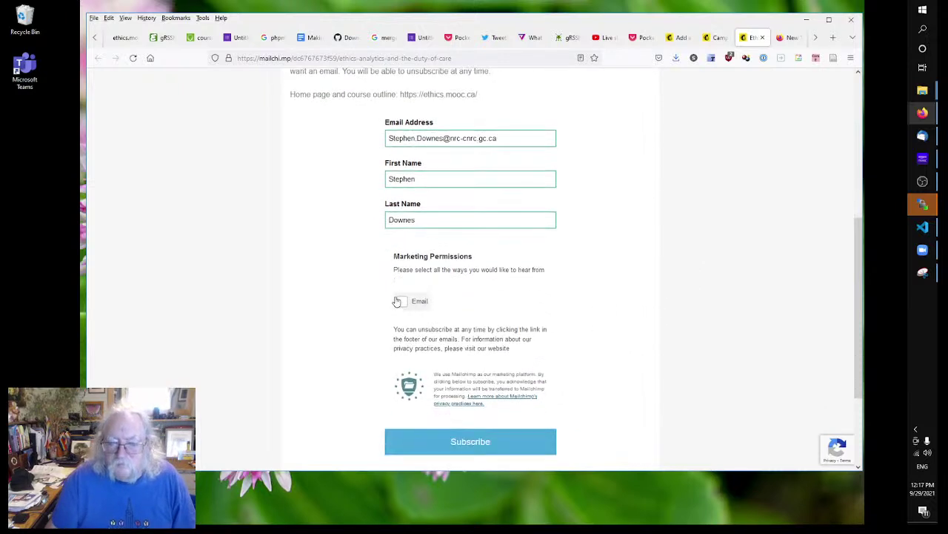
click(402, 303)
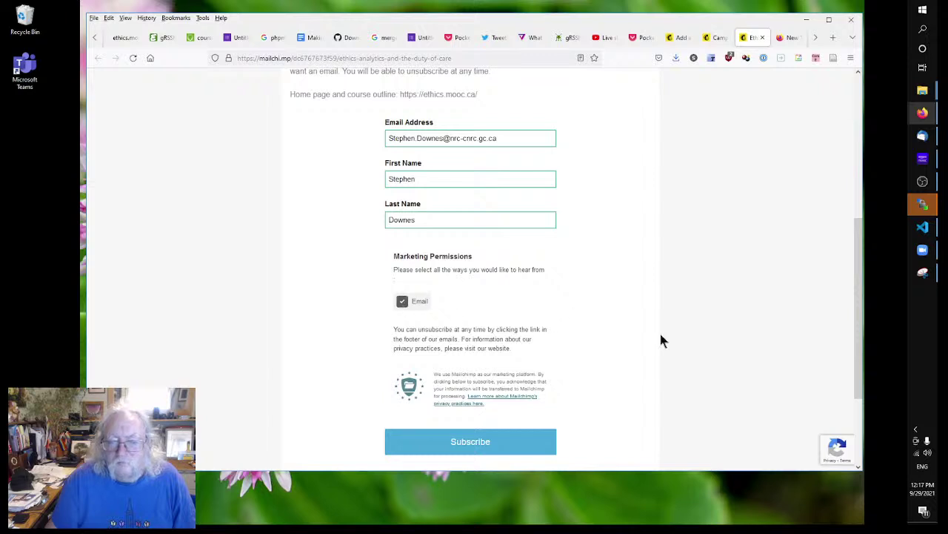
scroll(695, 346, down, 3)
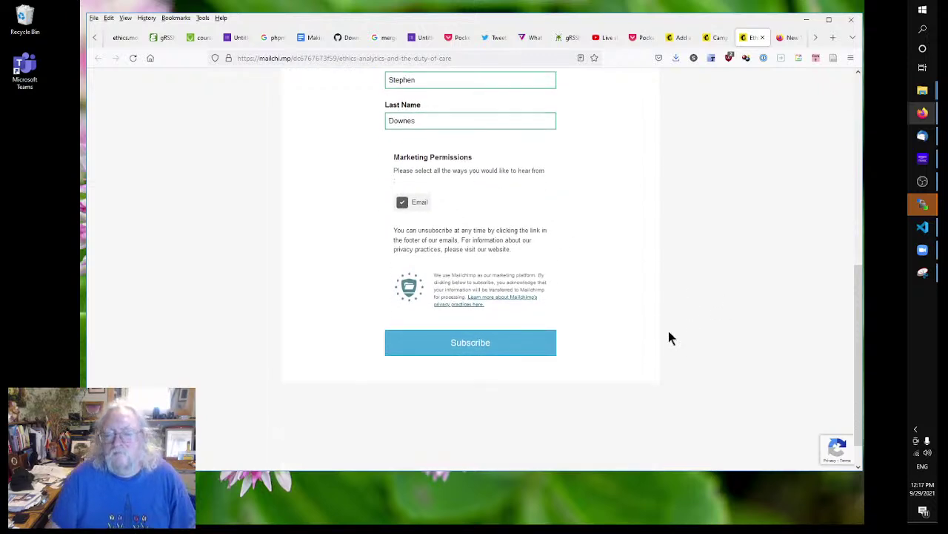
click(485, 346)
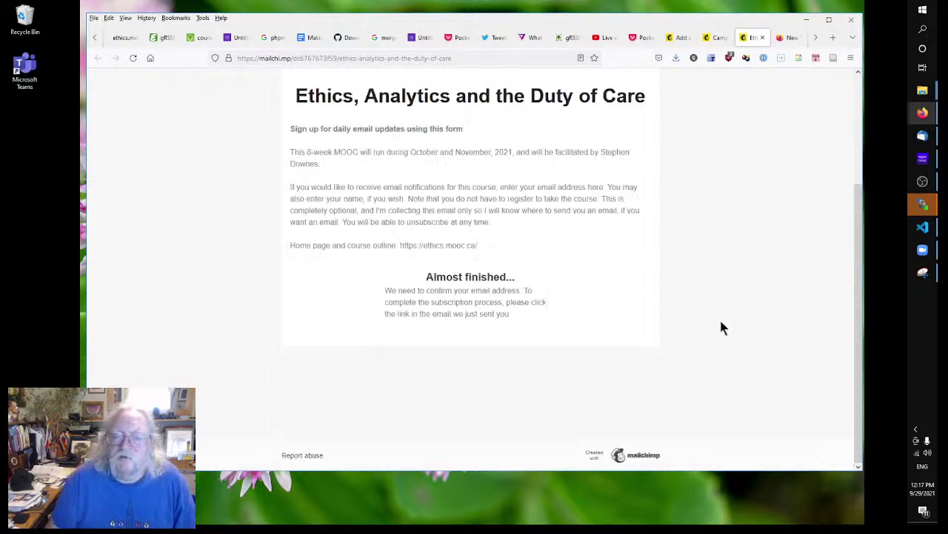
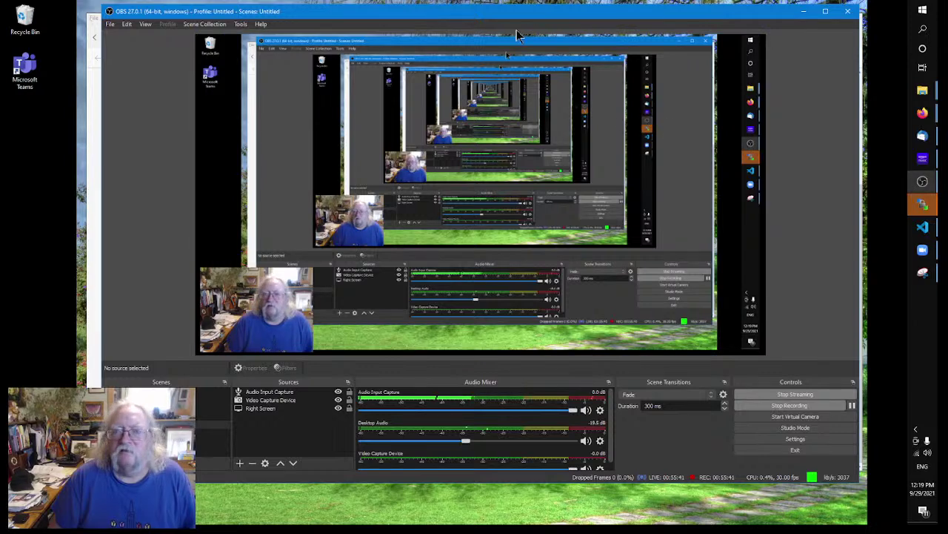
- Return to the browser tab showing the 'It's a Home Run!' landing page publish confirmation
click(916, 187)
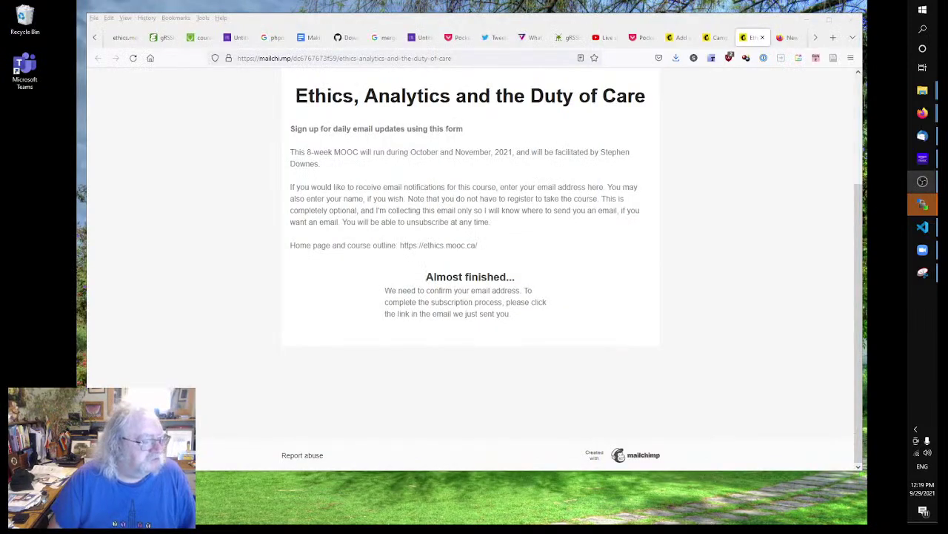
click(748, 239)
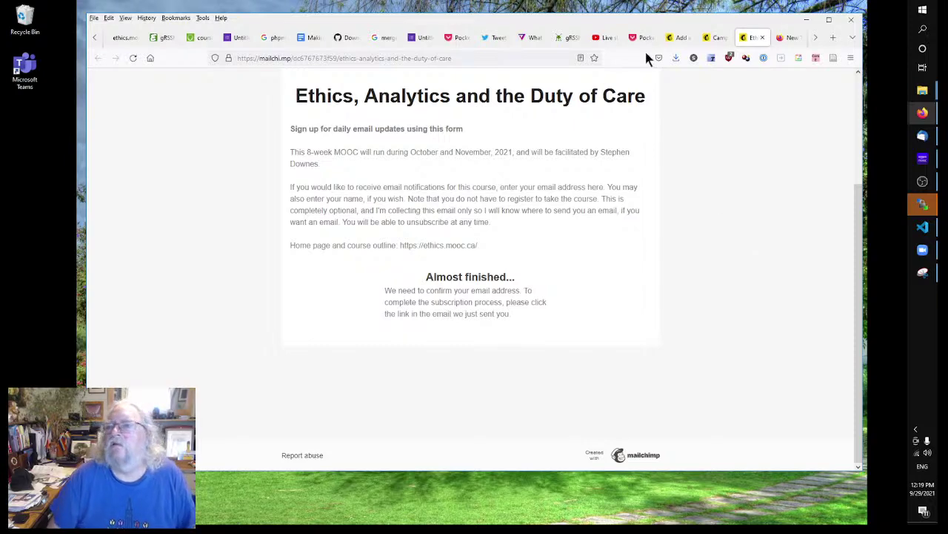
click(720, 39)
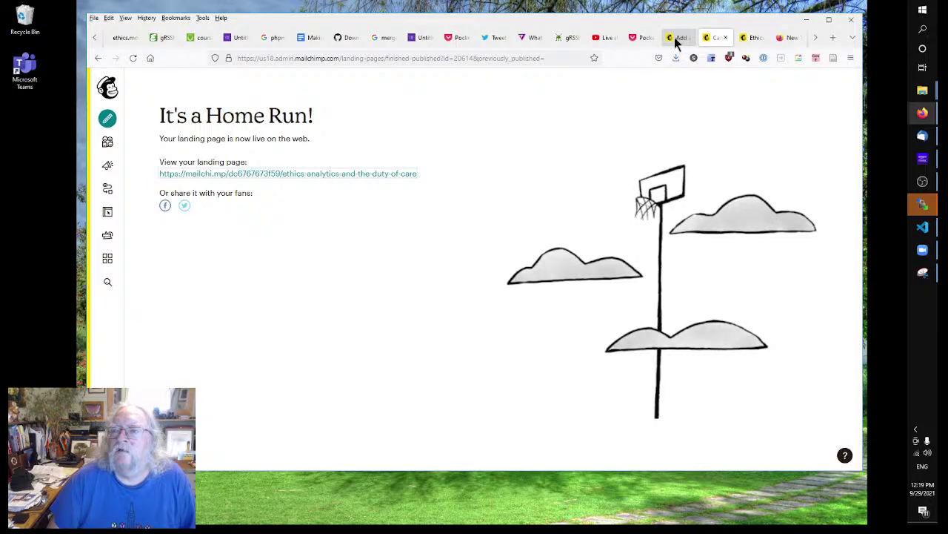
- Check the signup form help article, the live Ethics landing page and the publish confirmation
click(675, 39)
click(715, 38)
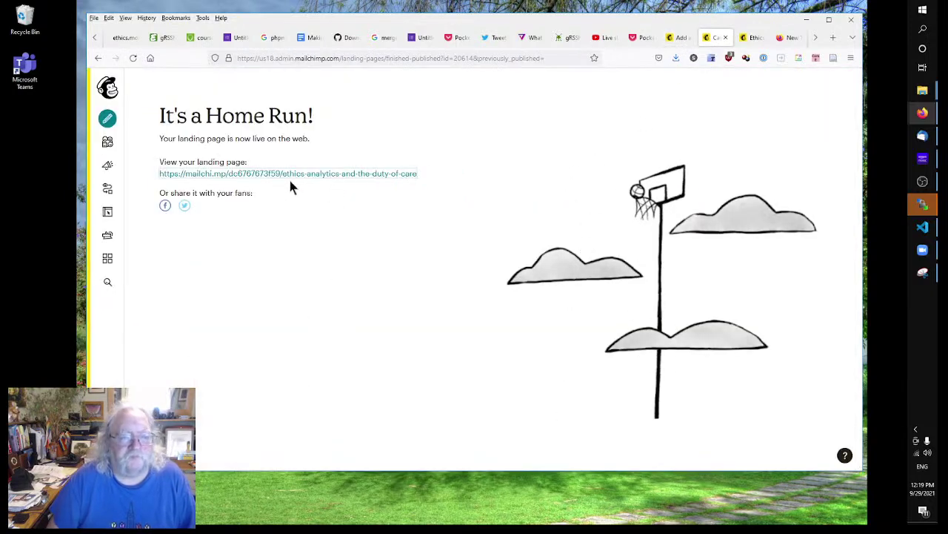
click(676, 37)
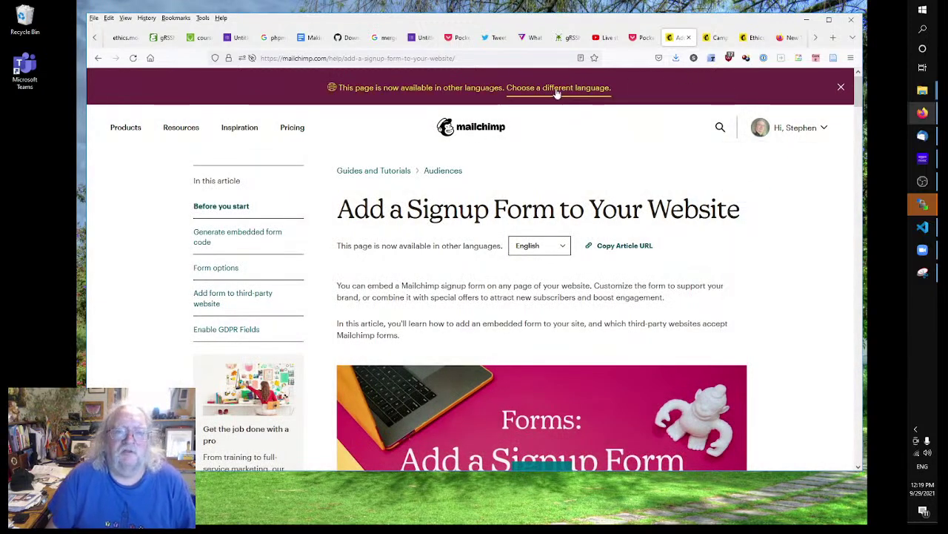
click(756, 38)
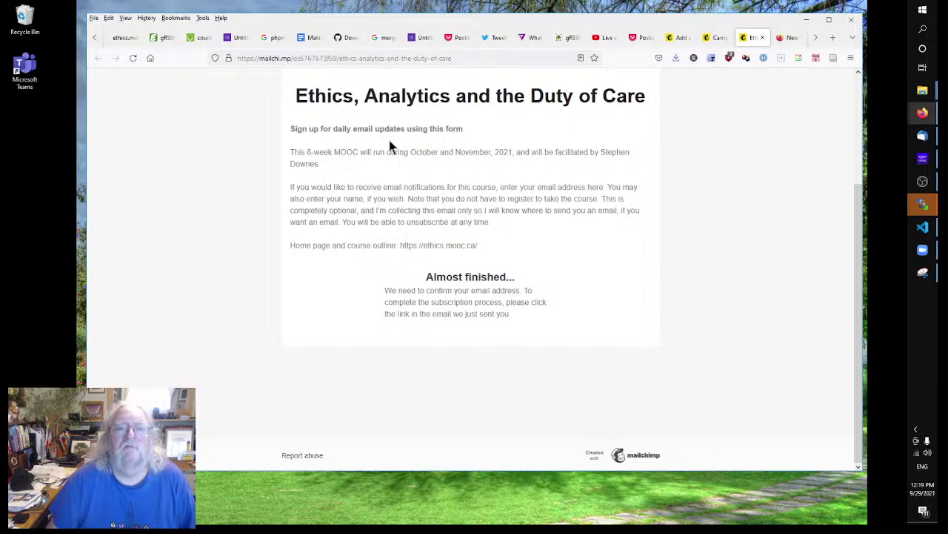
click(719, 38)
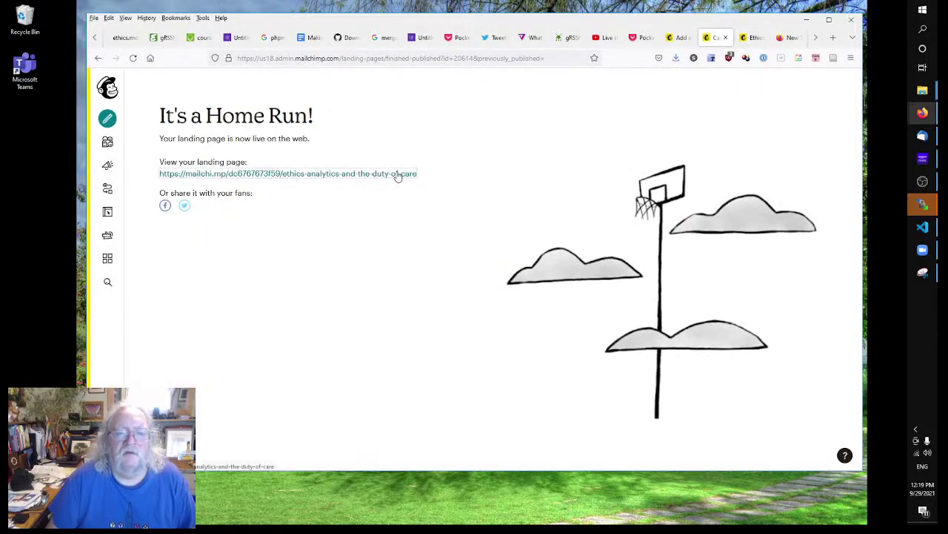
- Reload the public Ethics landing page, then open the audience dashboard showing 1 subscriber
drag(426, 176, 154, 180)
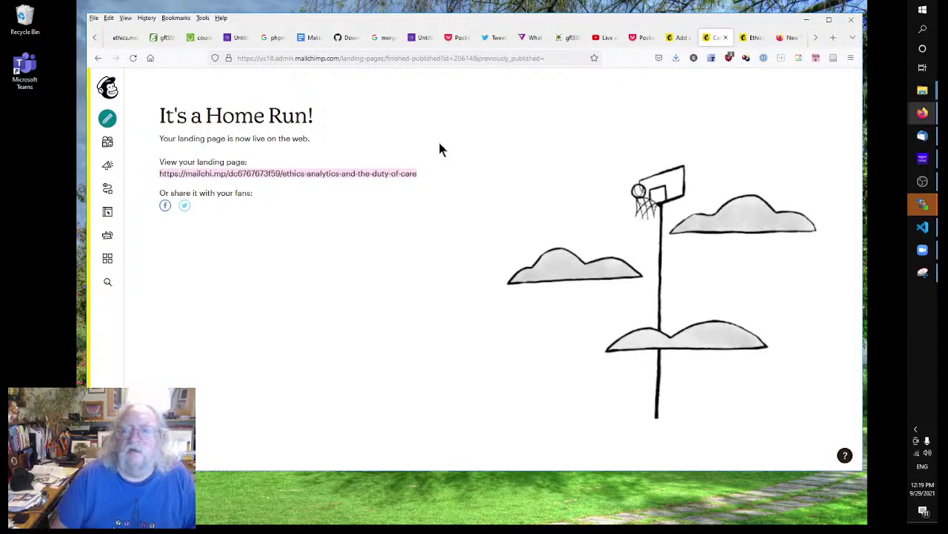
click(753, 38)
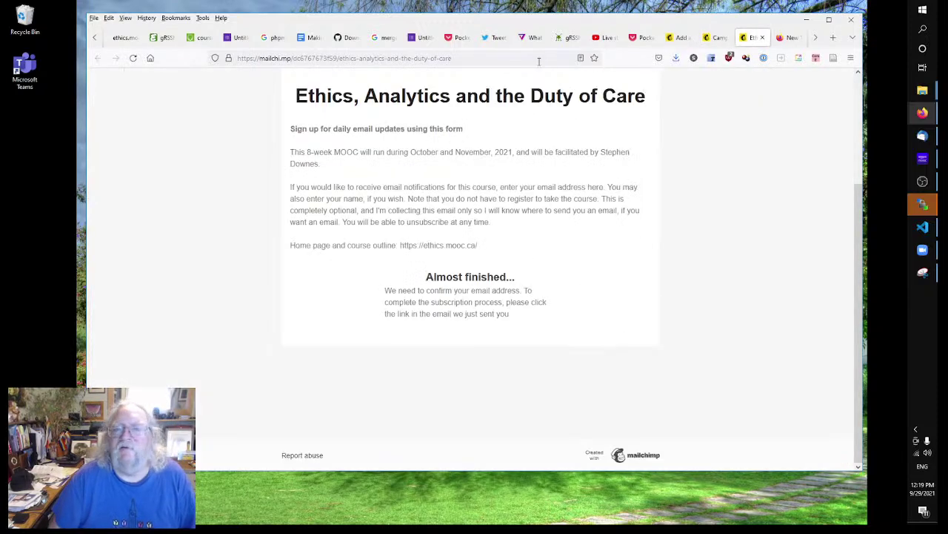
click(494, 58)
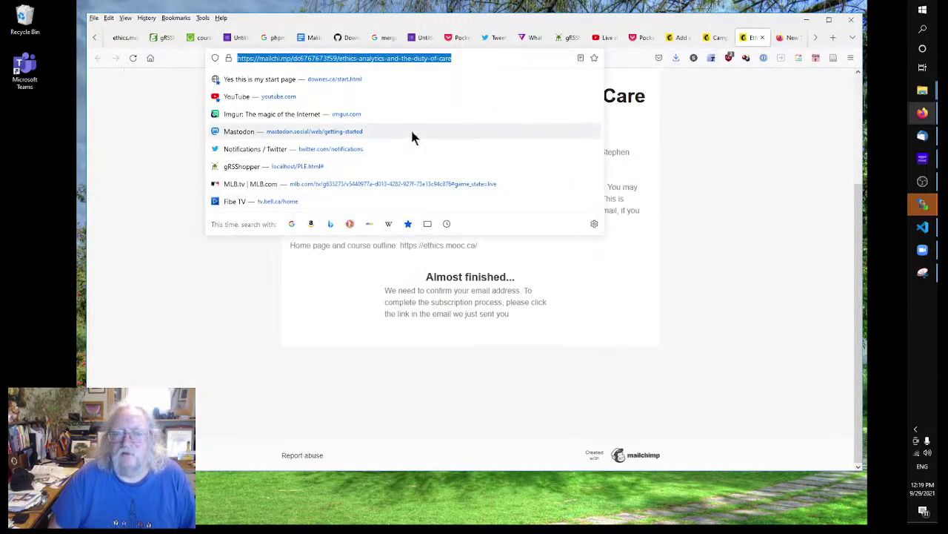
click(498, 58)
key(Return)
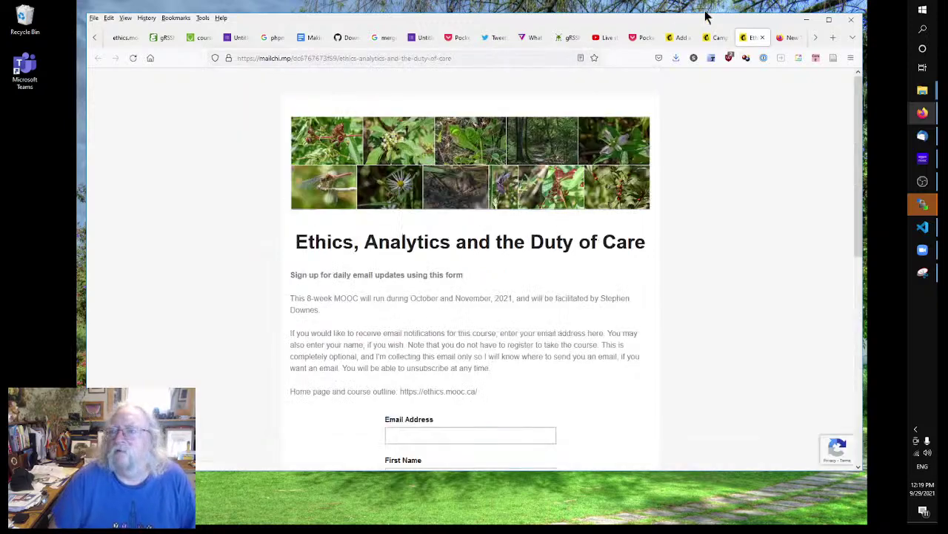
click(710, 39)
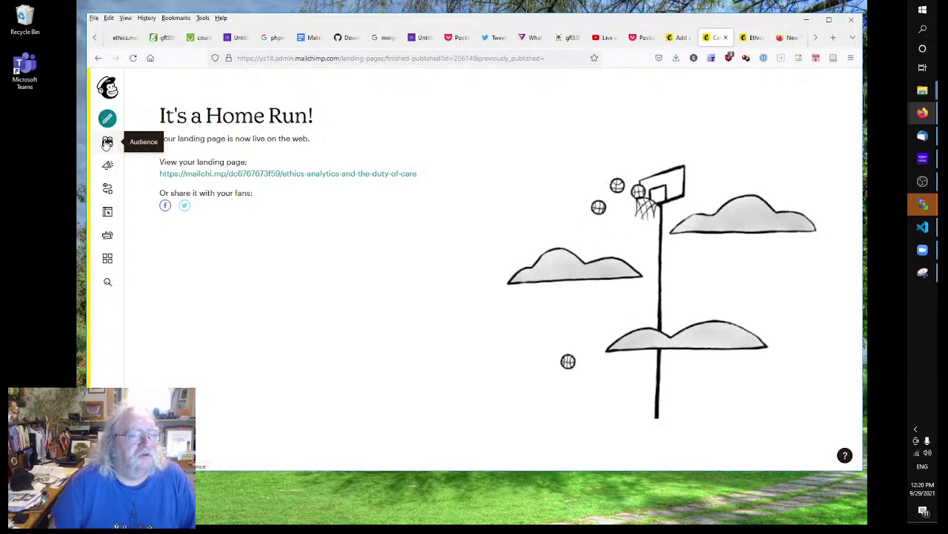
click(108, 143)
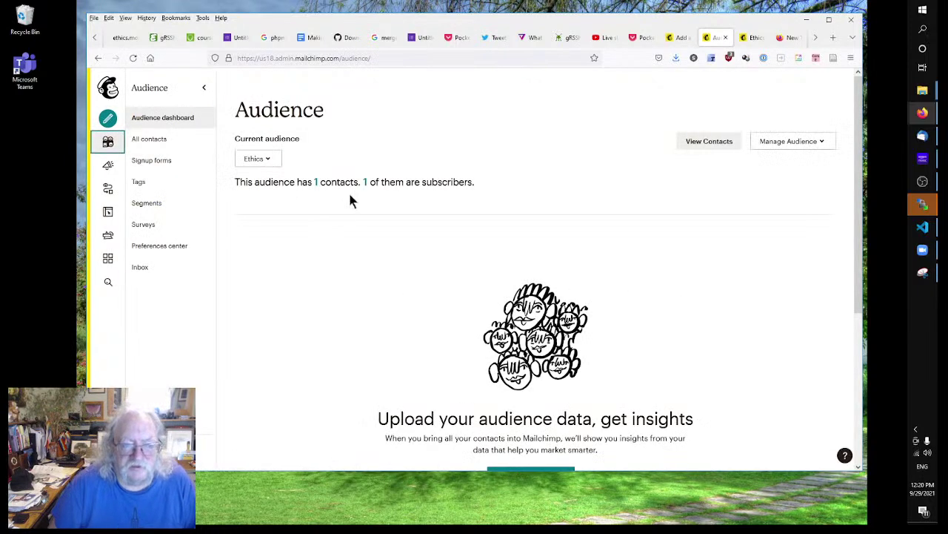
- Look over the audience list and Manage Audience options on the Ethics dashboard
click(268, 162)
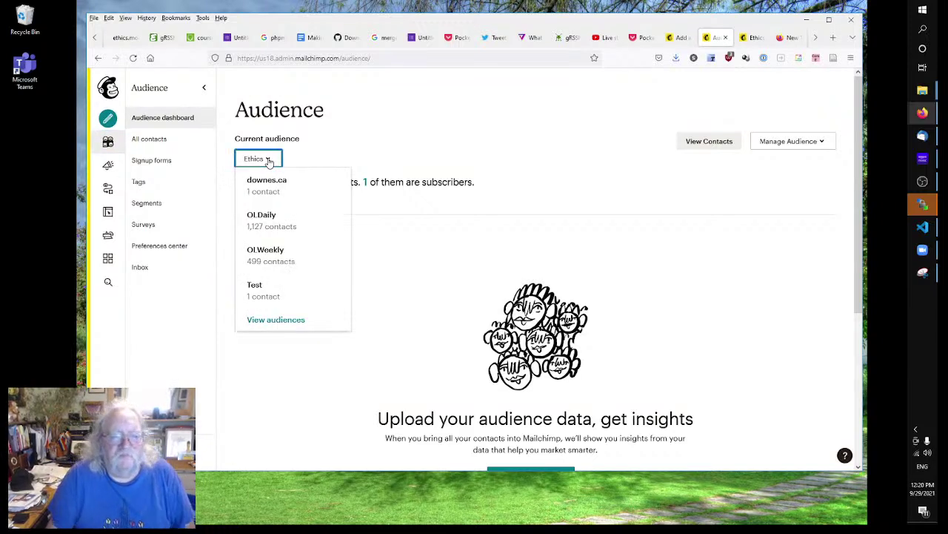
click(479, 143)
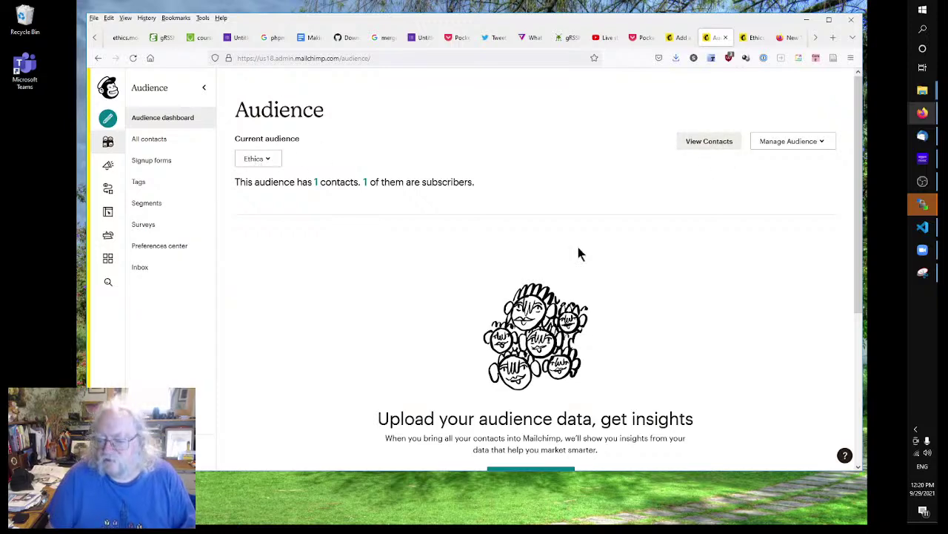
scroll(578, 252, down, 2)
scroll(574, 277, down, 2)
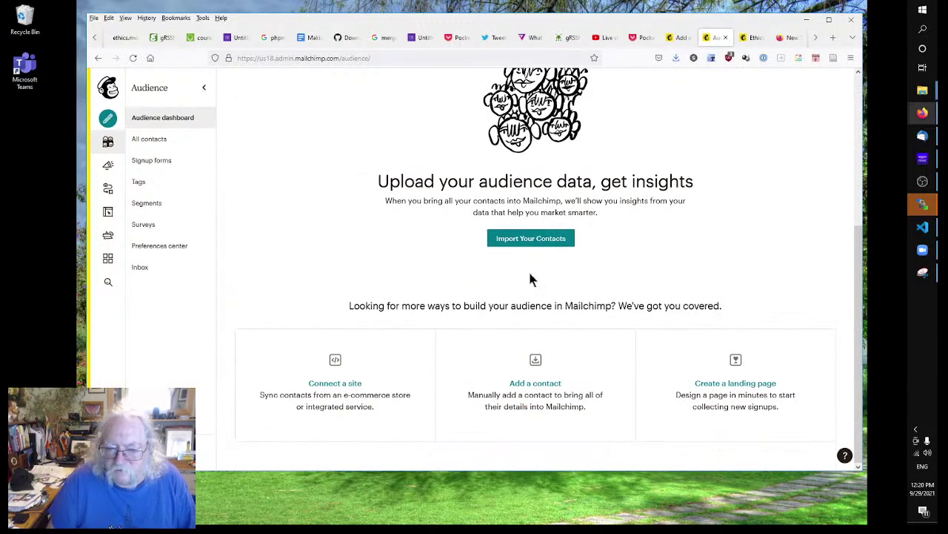
scroll(457, 267, up, 4)
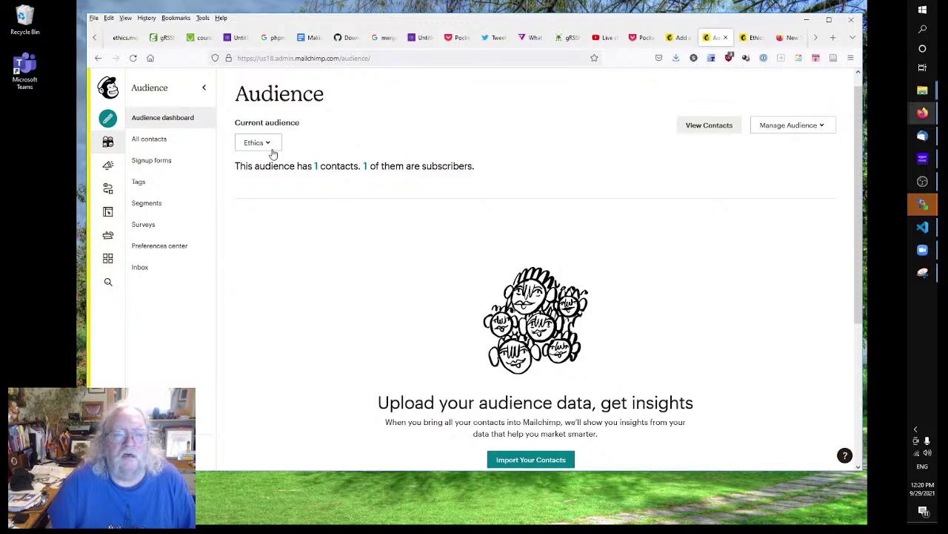
click(154, 121)
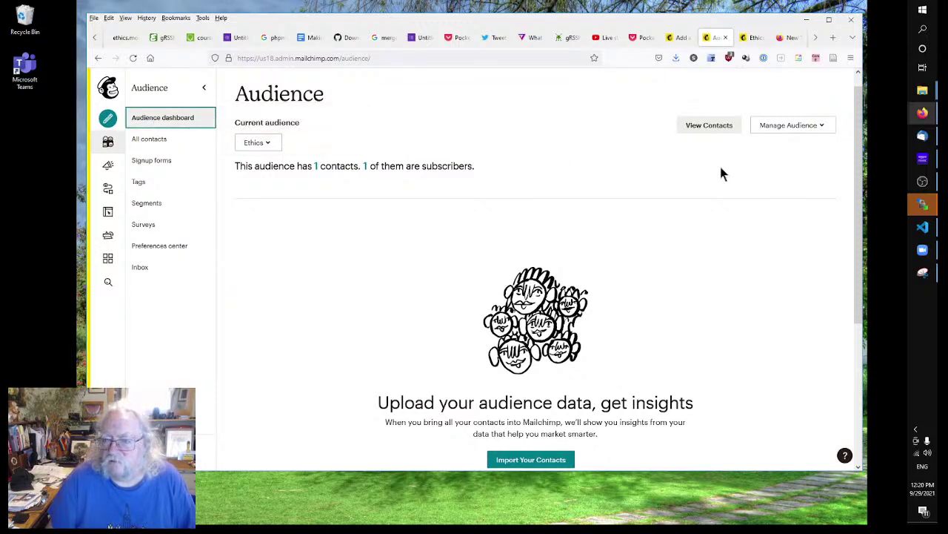
click(804, 128)
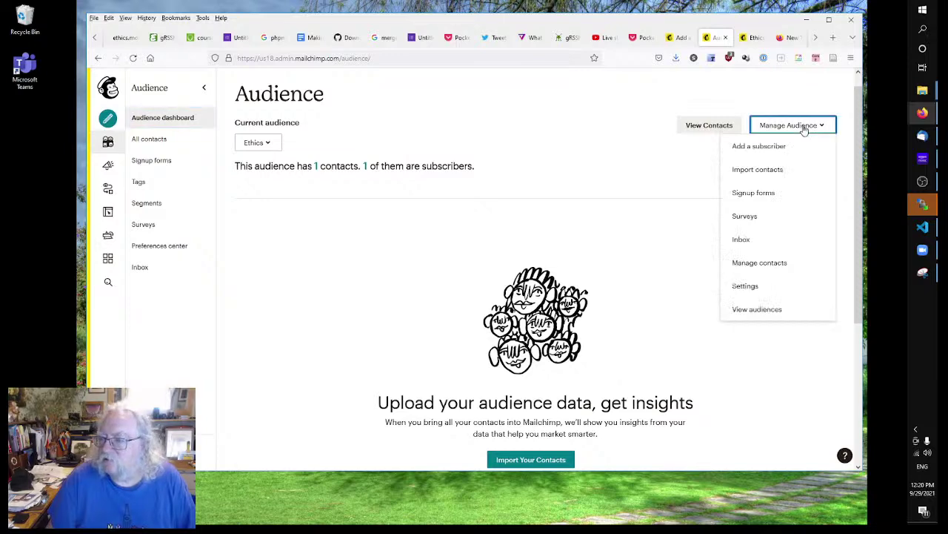
click(621, 160)
scroll(597, 285, down, 3)
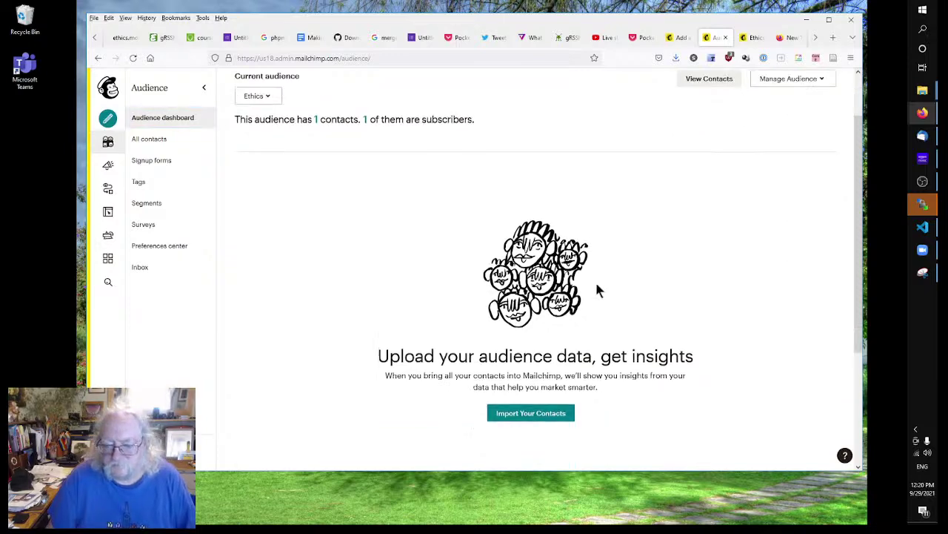
scroll(552, 293, up, 3)
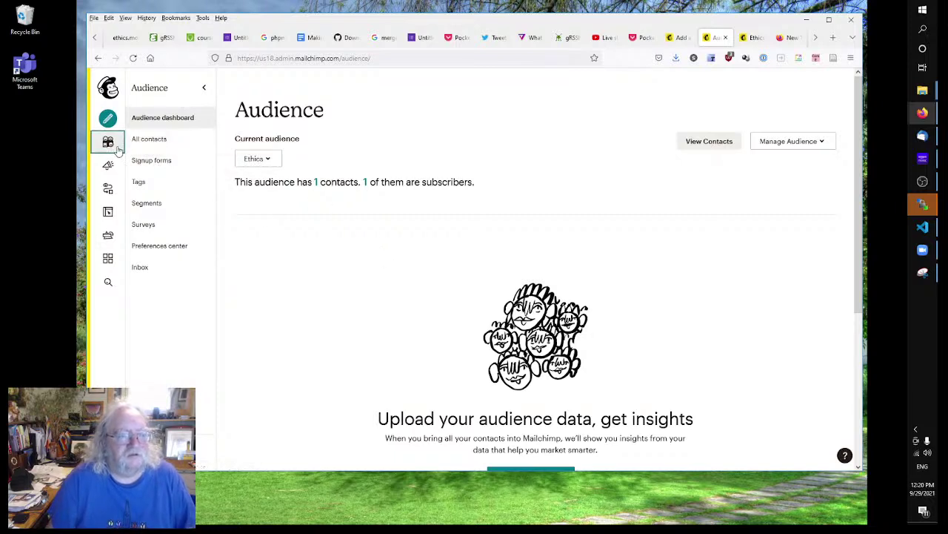
scroll(392, 275, down, 7)
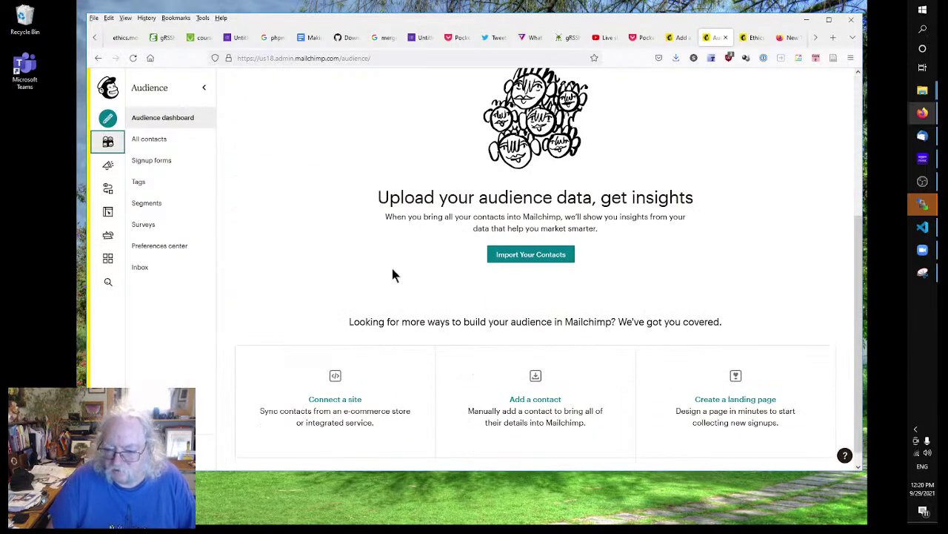
scroll(402, 252, up, 1)
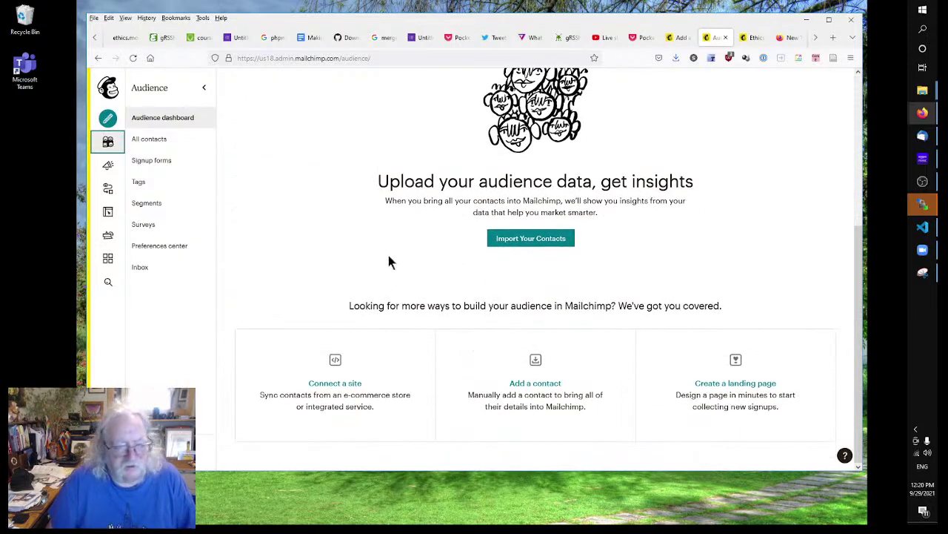
scroll(443, 299, up, 6)
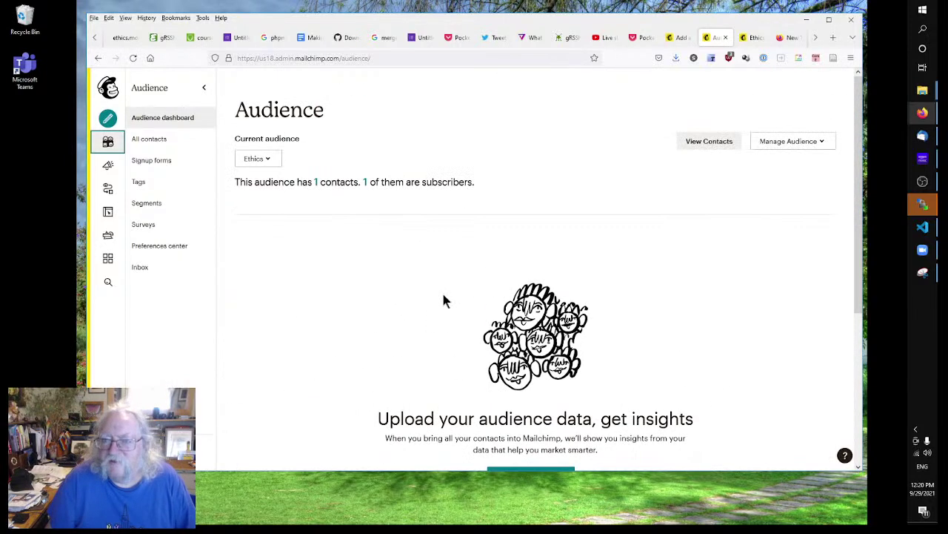
- Choose Settings from the Manage Audience menu for the Ethics audience
click(271, 165)
click(427, 159)
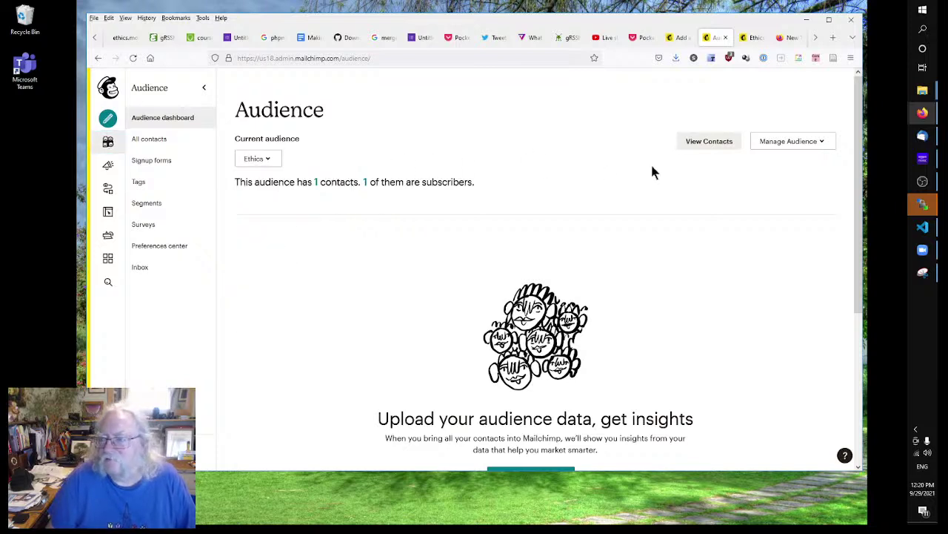
click(774, 142)
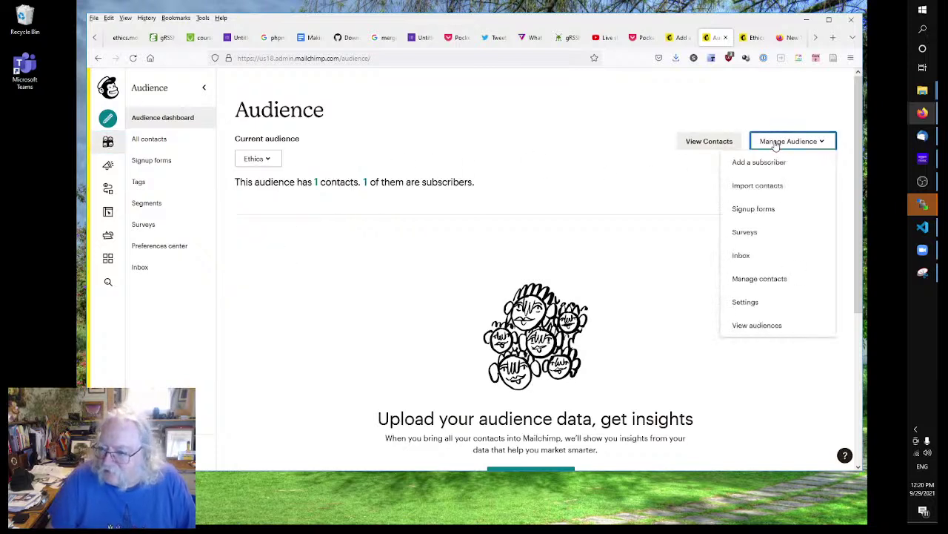
click(747, 303)
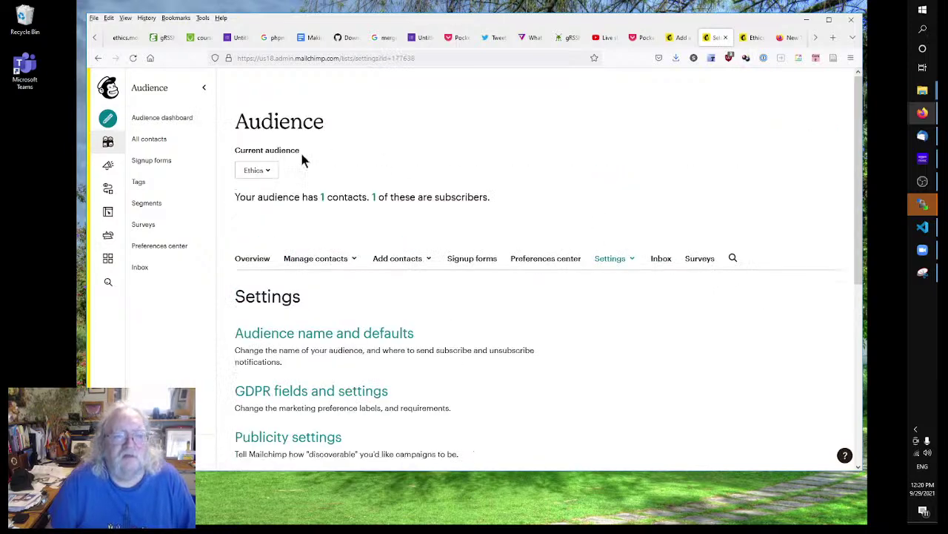
- Under Audience name and defaults, change the name to 'Ethics, Analytics and the Duty of Care'
scroll(566, 193, down, 3)
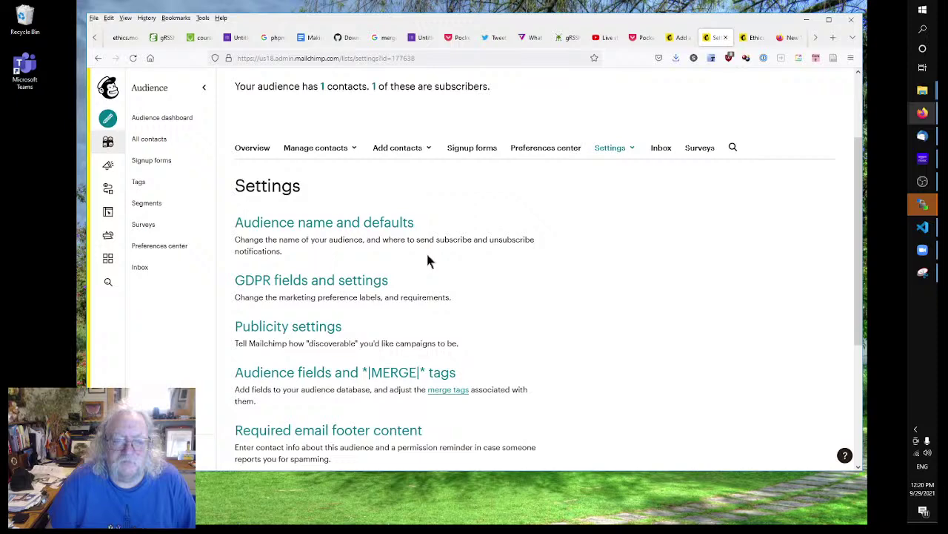
click(322, 220)
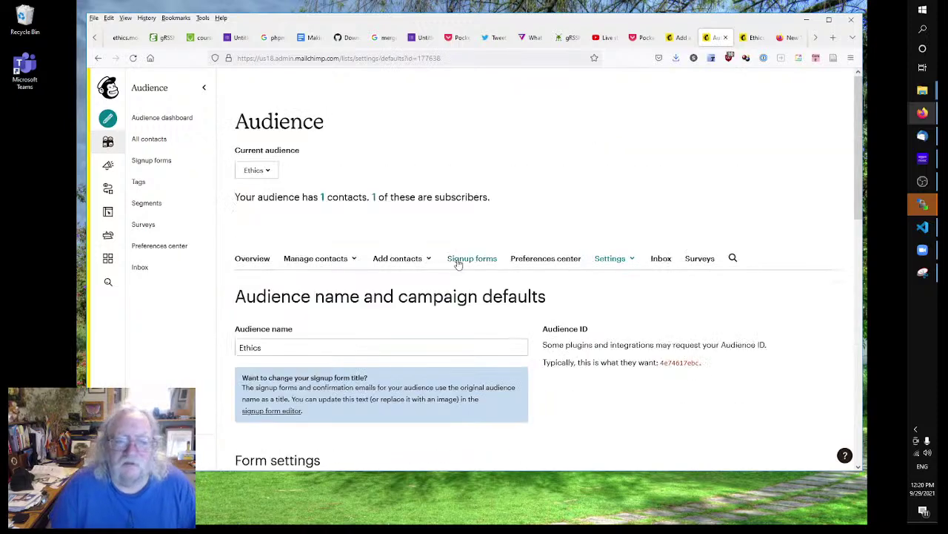
click(307, 347)
text(, )
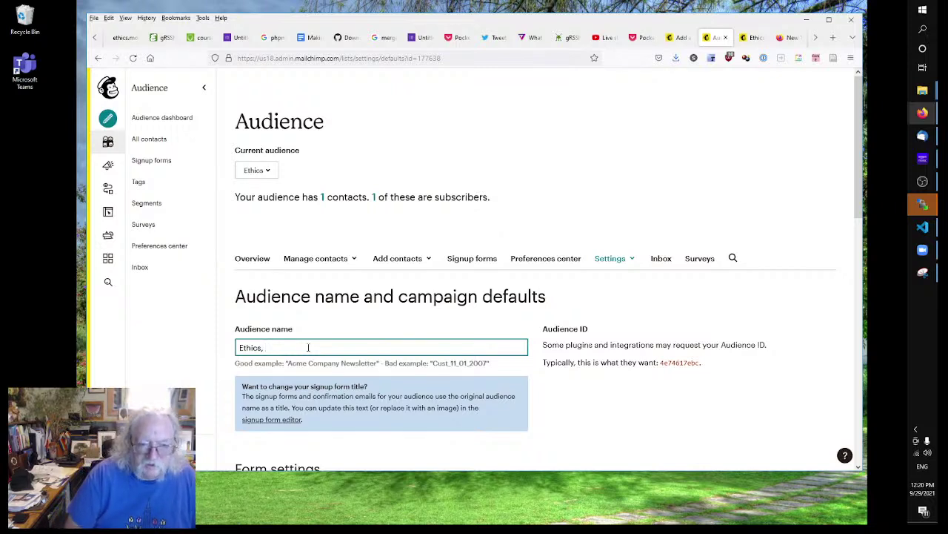
text(Analayt)
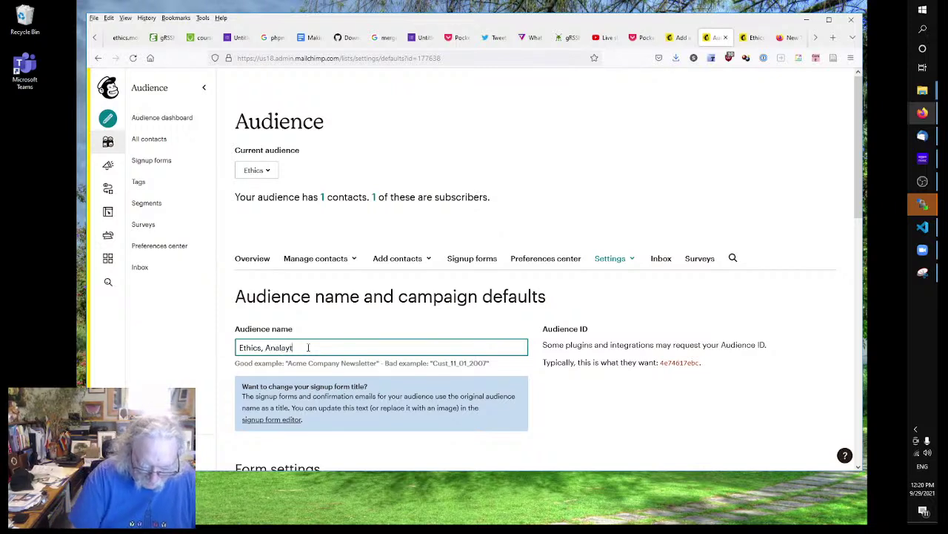
key(BackSpace)
key(BackSpace)
key(BackSpace)
text(ytics)
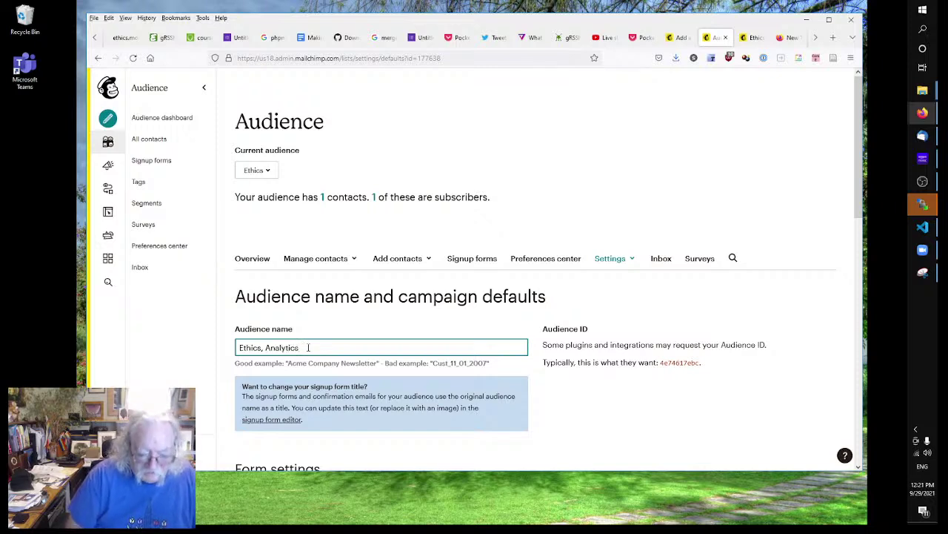
text(the Duty of)
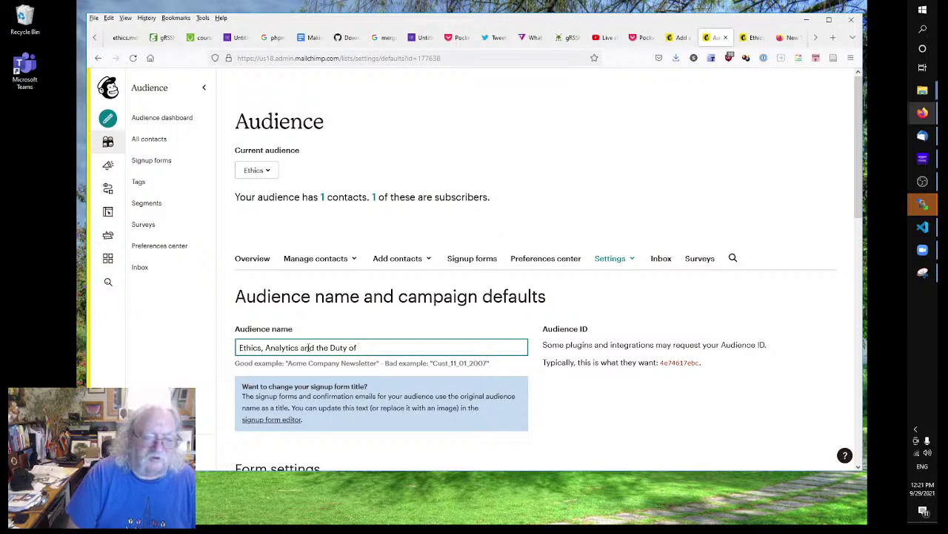
text( Care)
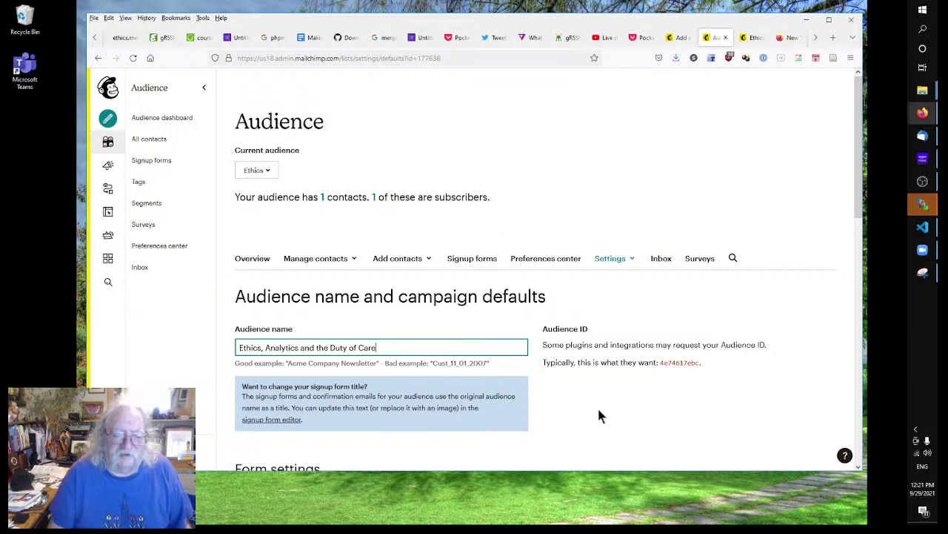
click(612, 419)
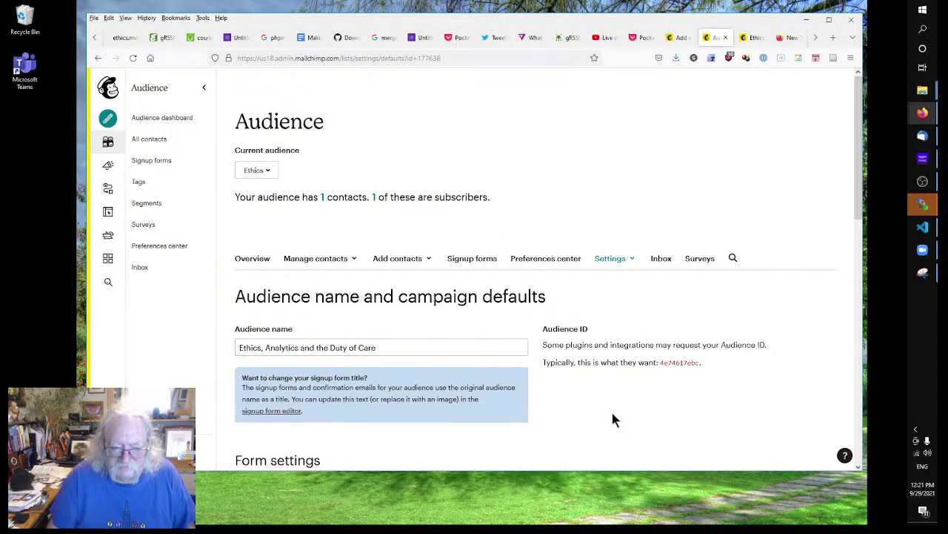
- Uncheck Enable reCAPTCHA in the audience's form settings
scroll(613, 419, down, 3)
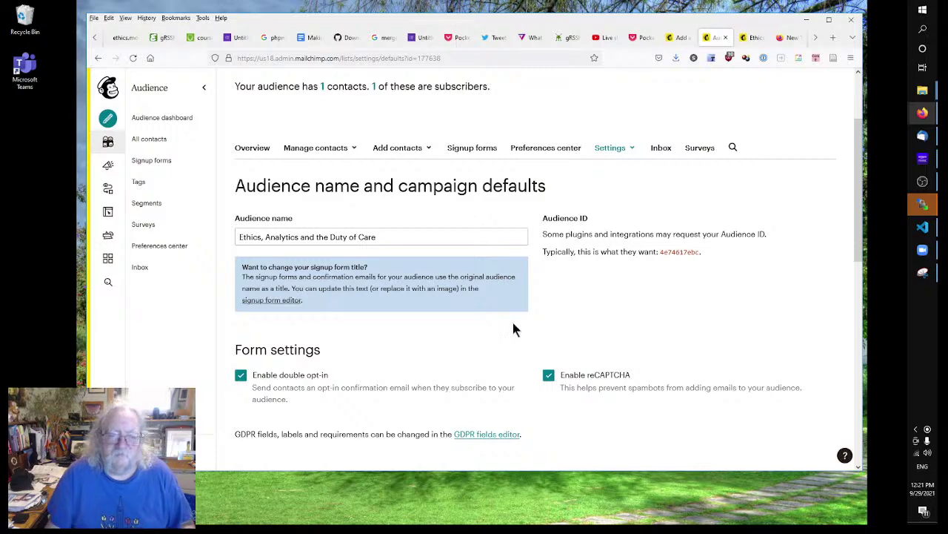
click(548, 374)
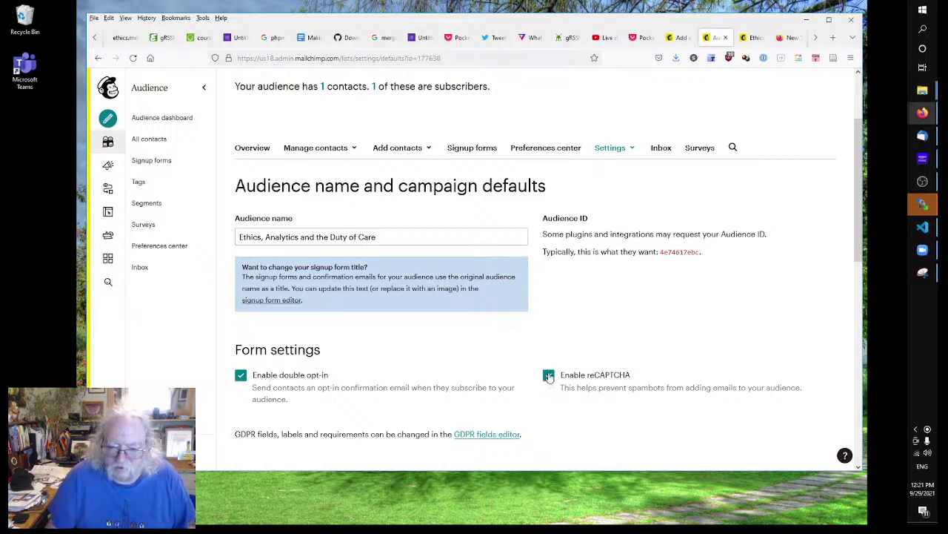
scroll(478, 354, down, 3)
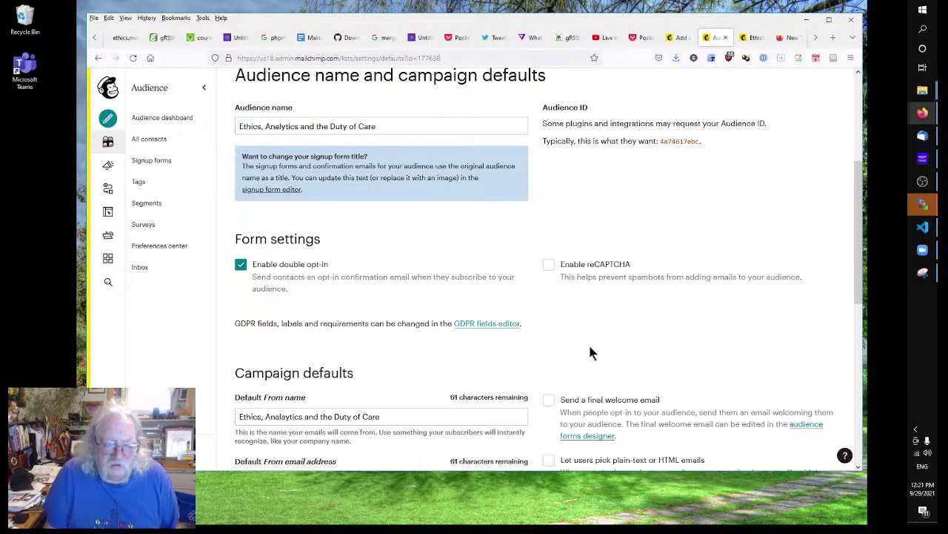
scroll(563, 347, down, 3)
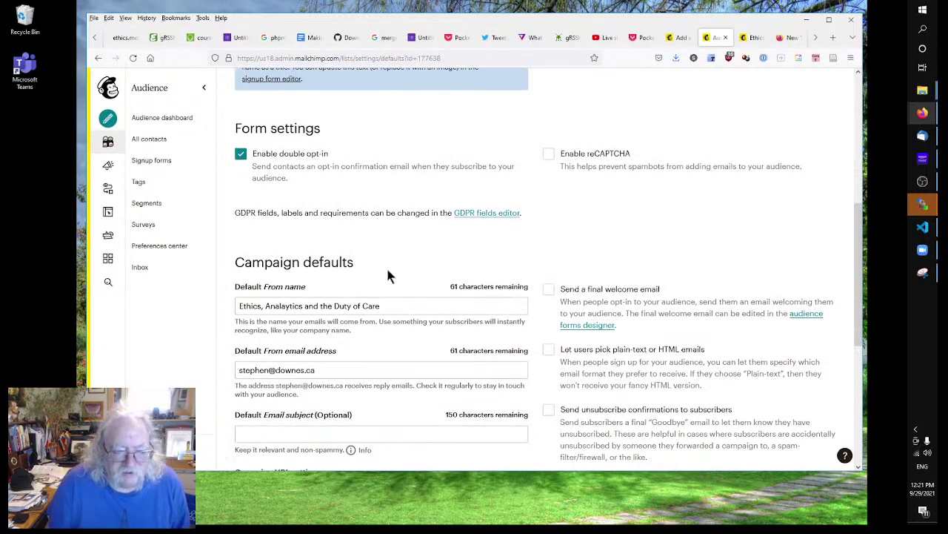
scroll(413, 388, down, 4)
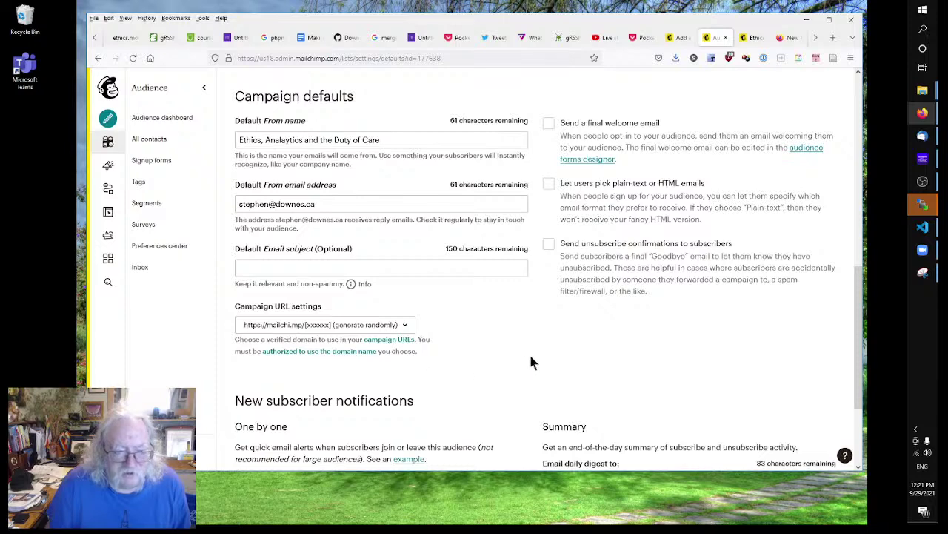
scroll(496, 353, down, 3)
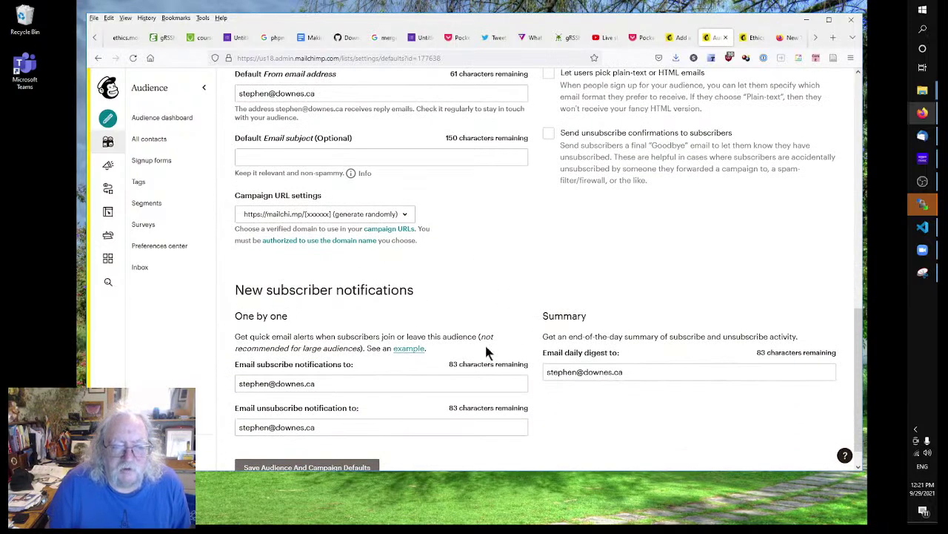
scroll(587, 420, down, 1)
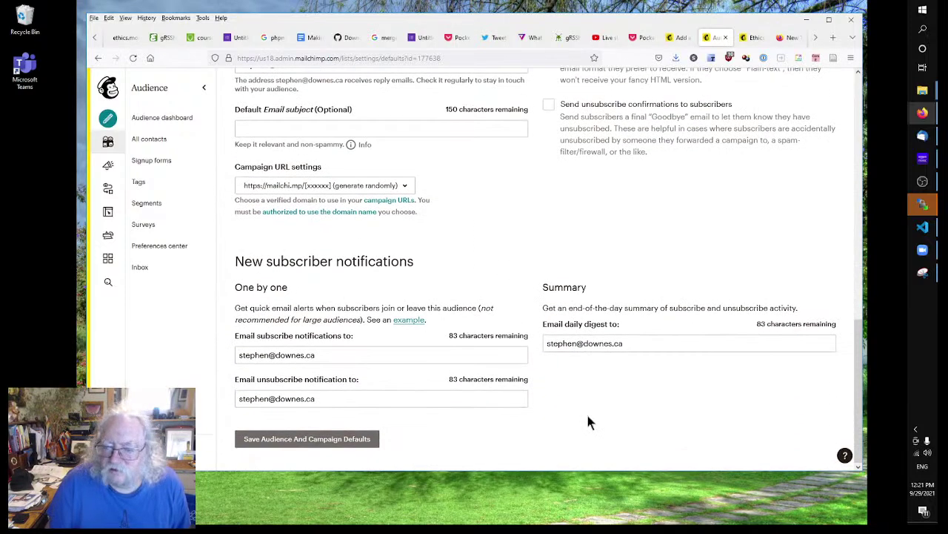
- Save the audience name and campaign defaults
scroll(588, 418, up, 5)
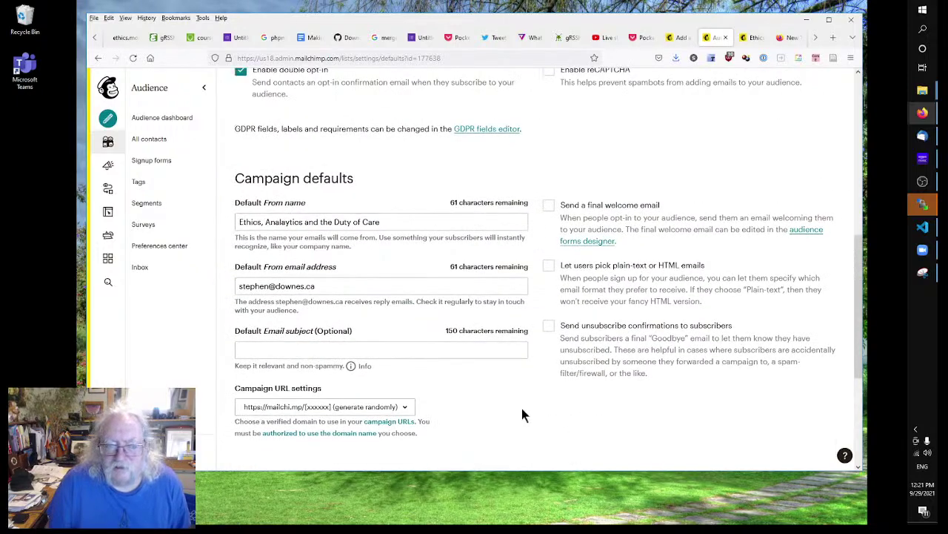
scroll(521, 408, up, 6)
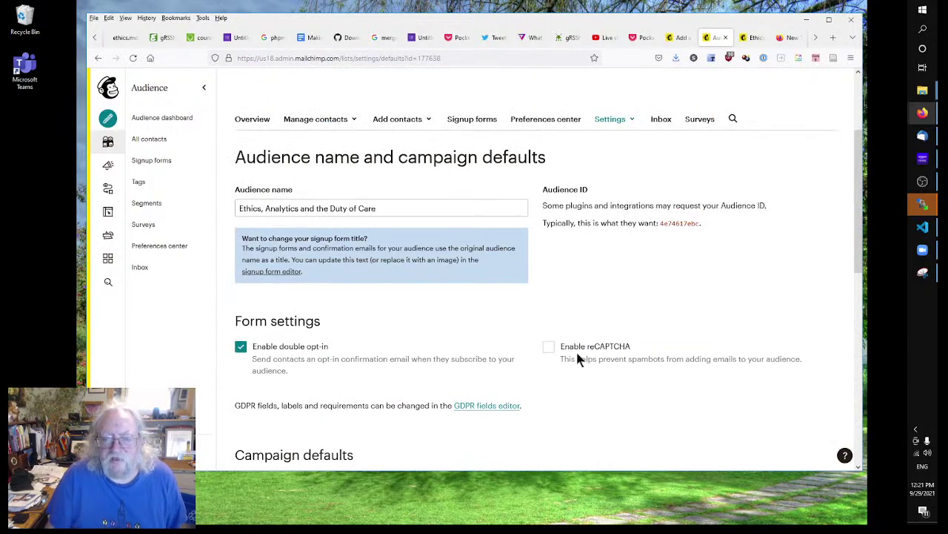
scroll(576, 349, down, 4)
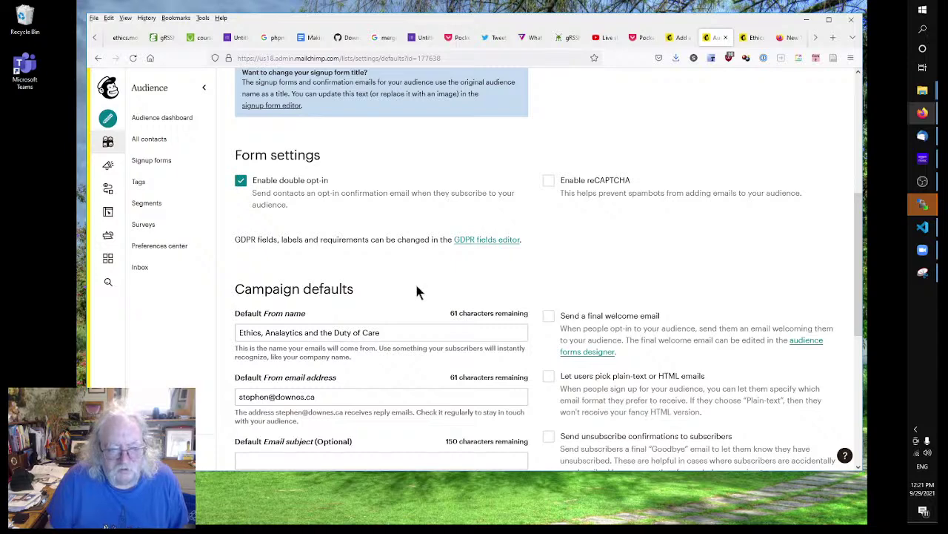
scroll(625, 428, down, 1)
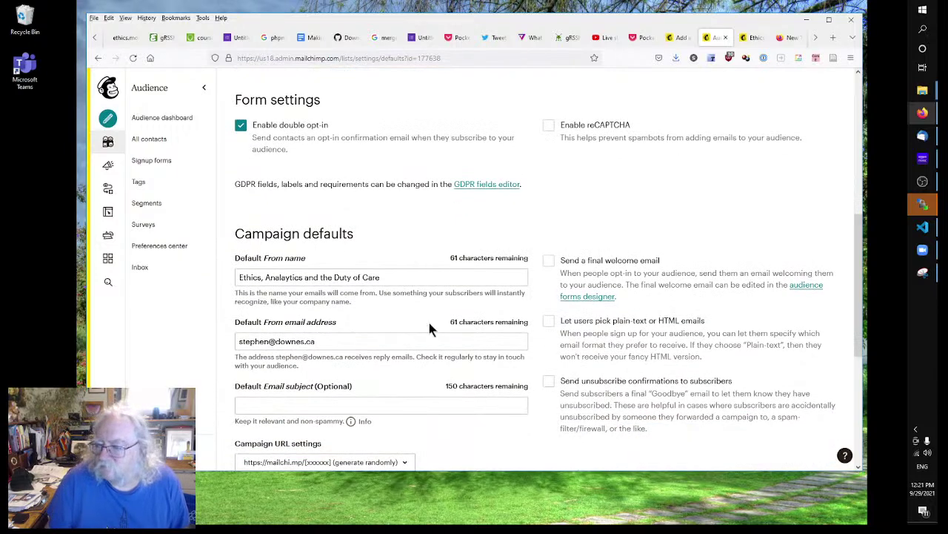
scroll(614, 385, down, 2)
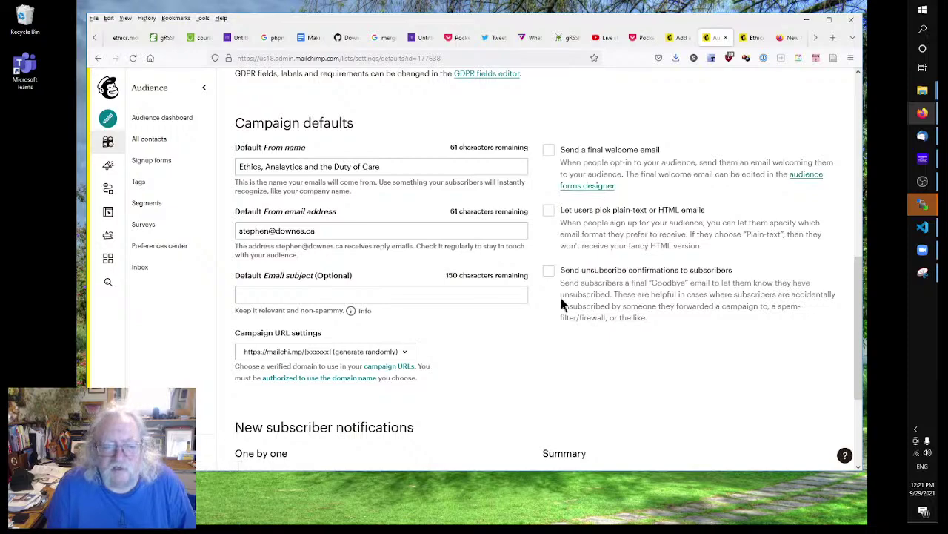
scroll(561, 304, down, 3)
scroll(561, 305, up, 5)
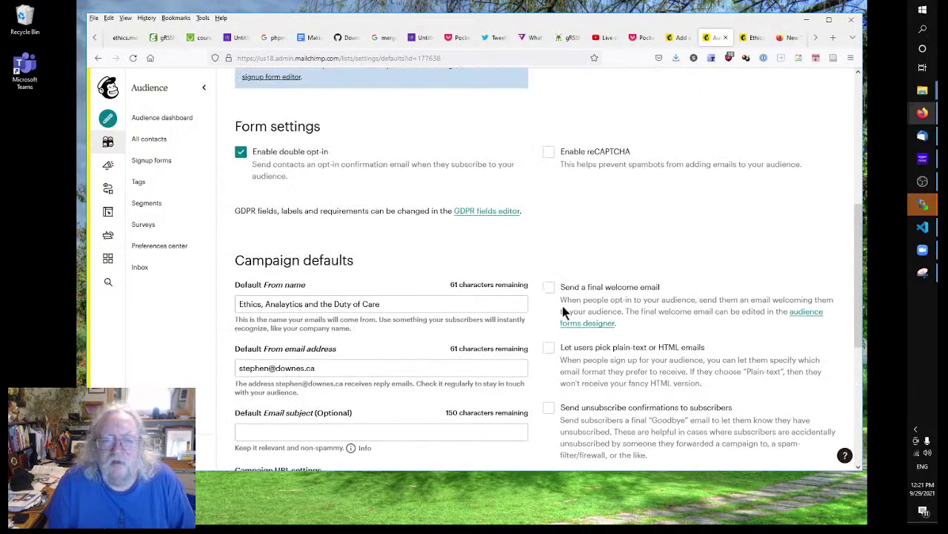
scroll(562, 309, down, 4)
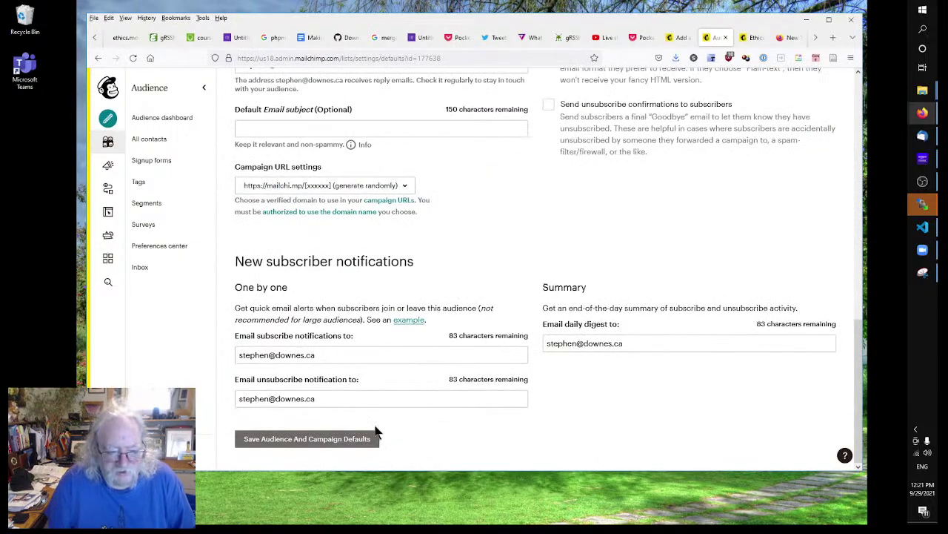
click(374, 434)
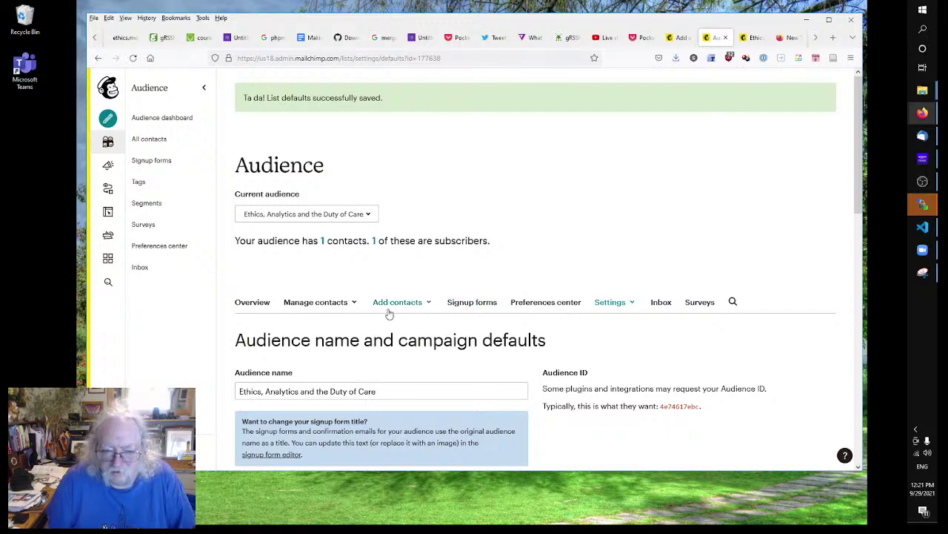
scroll(629, 363, down, 2)
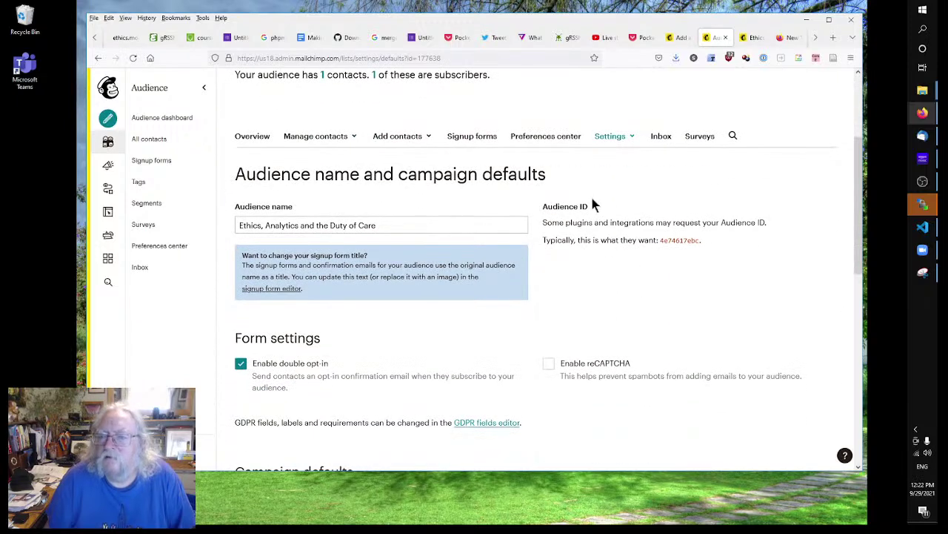
scroll(629, 290, down, 4)
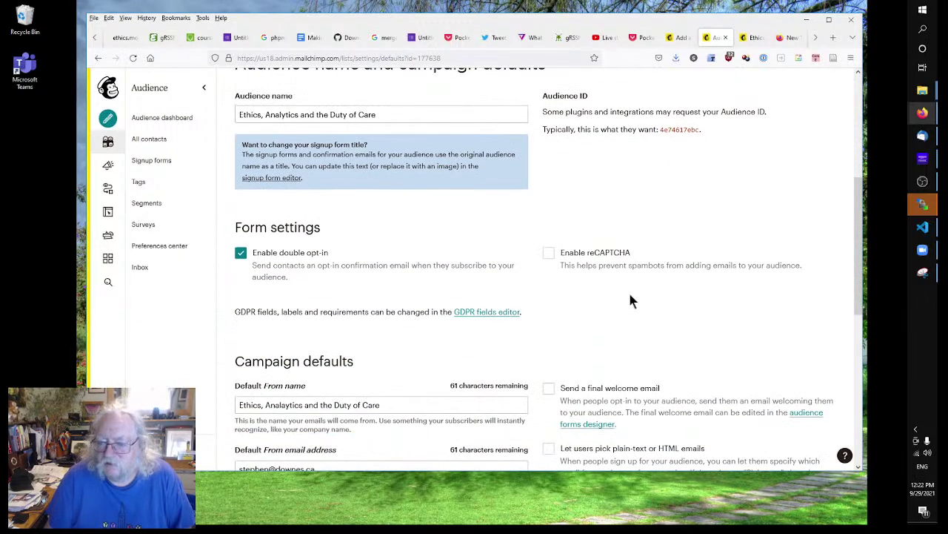
scroll(656, 310, up, 1)
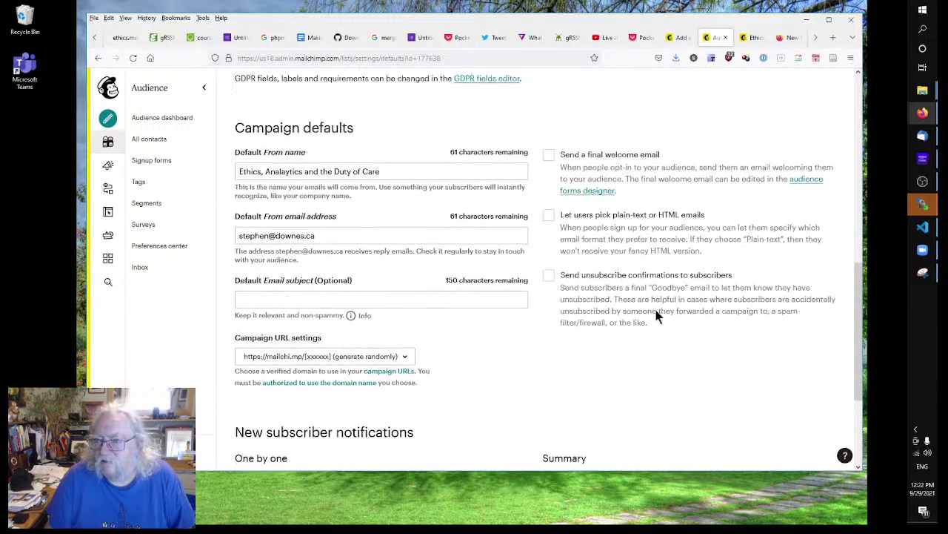
click(591, 206)
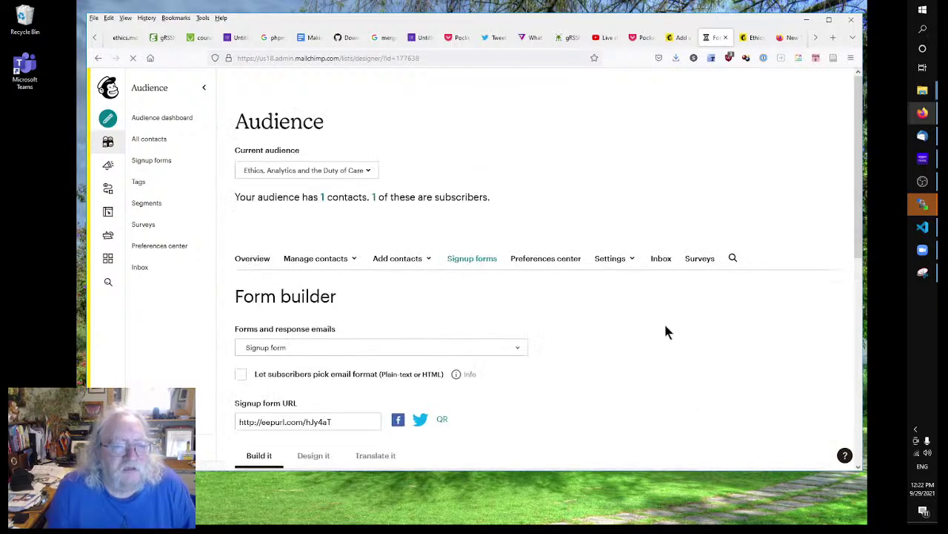
scroll(610, 354, down, 2)
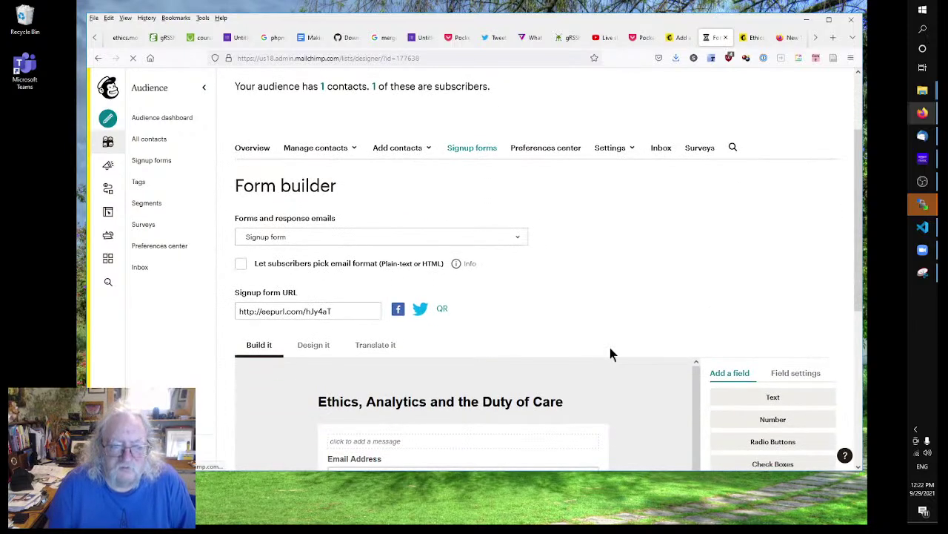
click(518, 237)
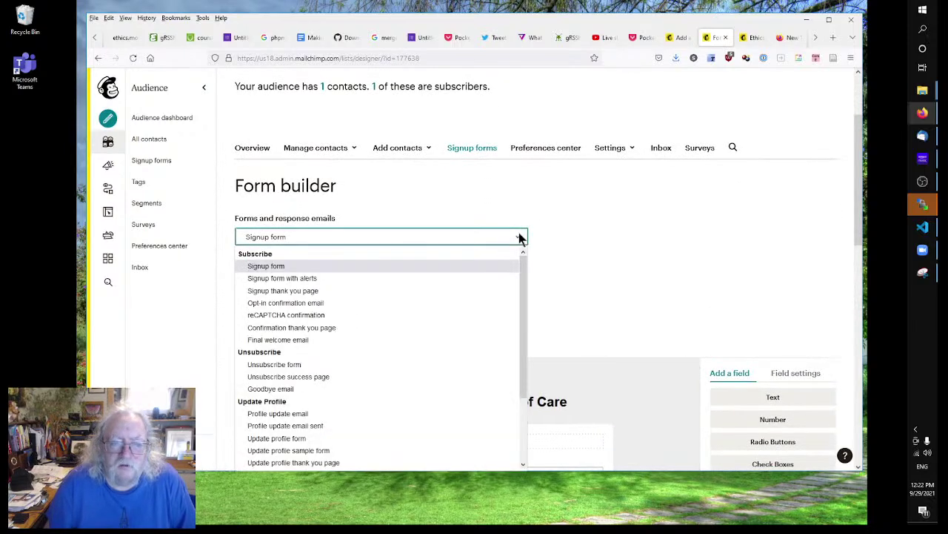
click(638, 263)
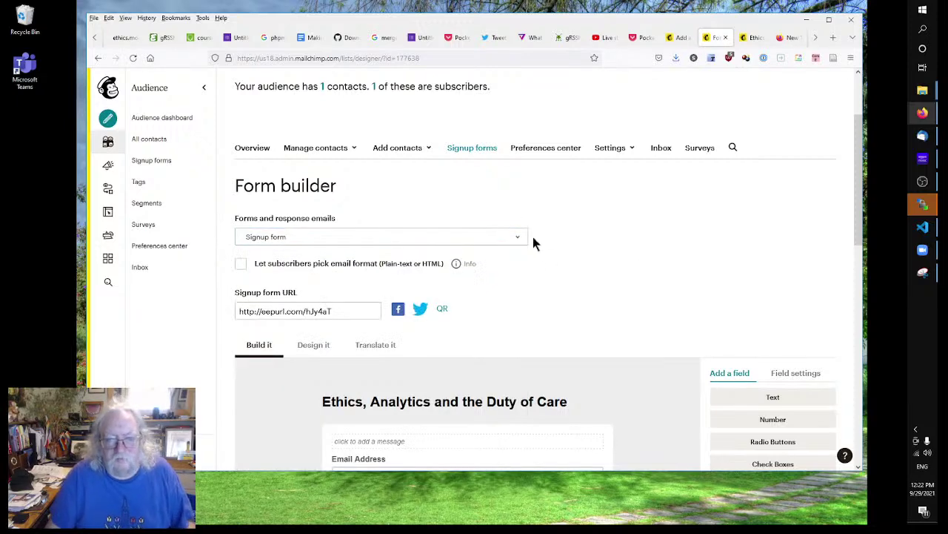
click(518, 237)
click(614, 265)
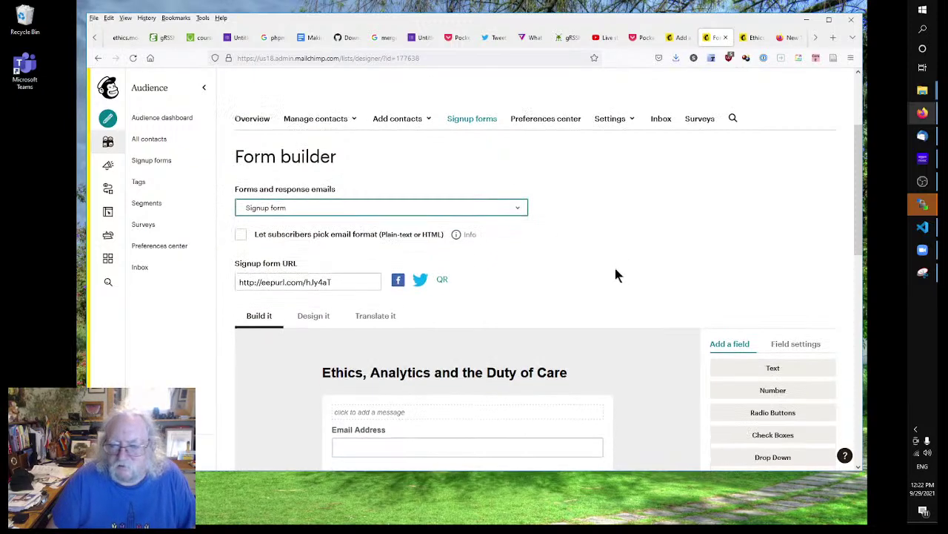
scroll(637, 232, down, 2)
scroll(655, 319, down, 4)
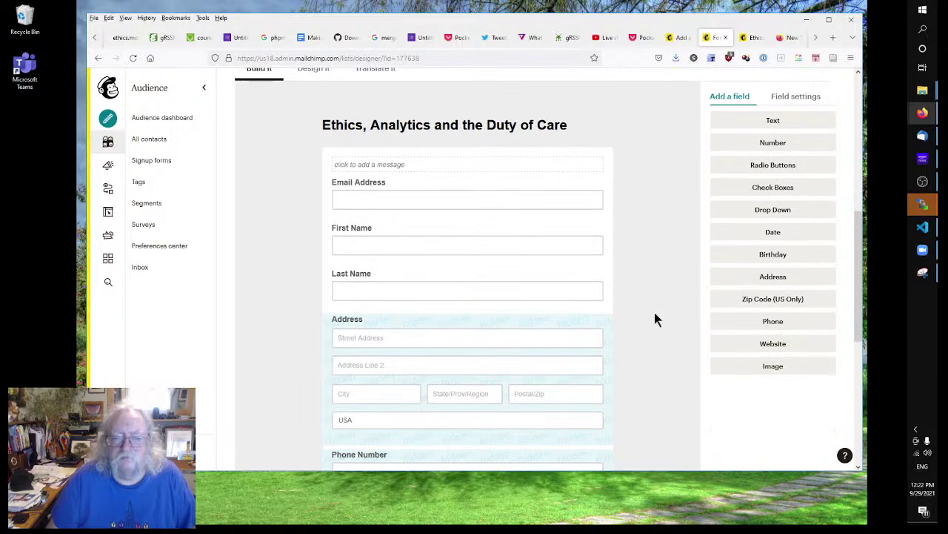
scroll(655, 318, down, 2)
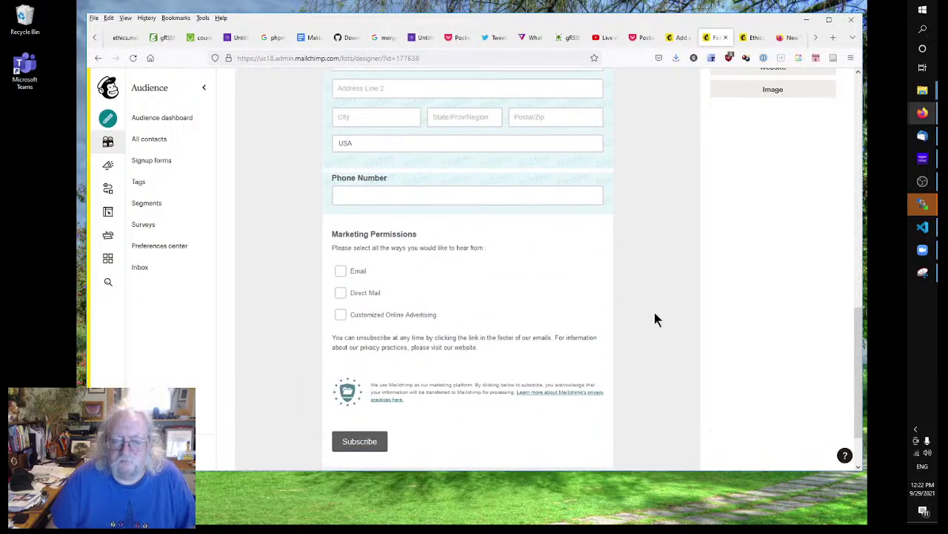
scroll(655, 318, up, 5)
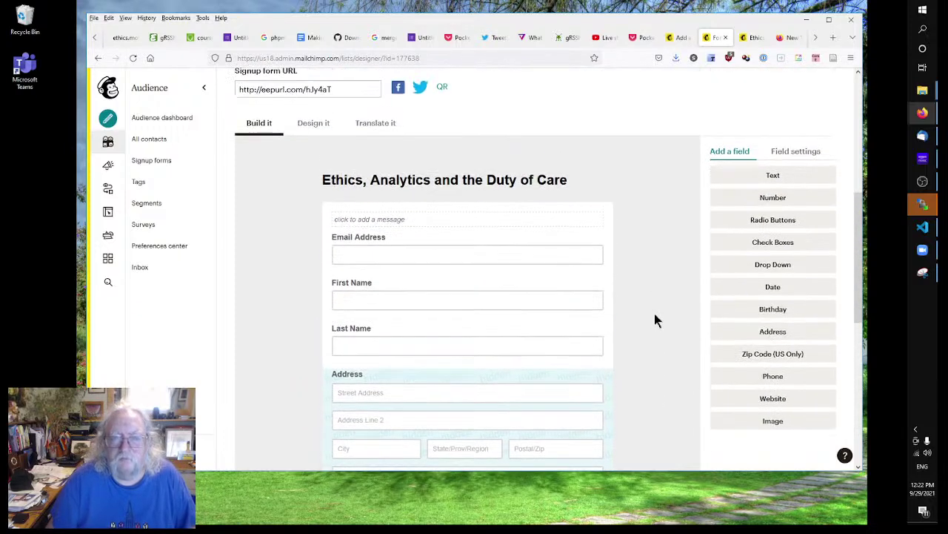
scroll(655, 317, down, 6)
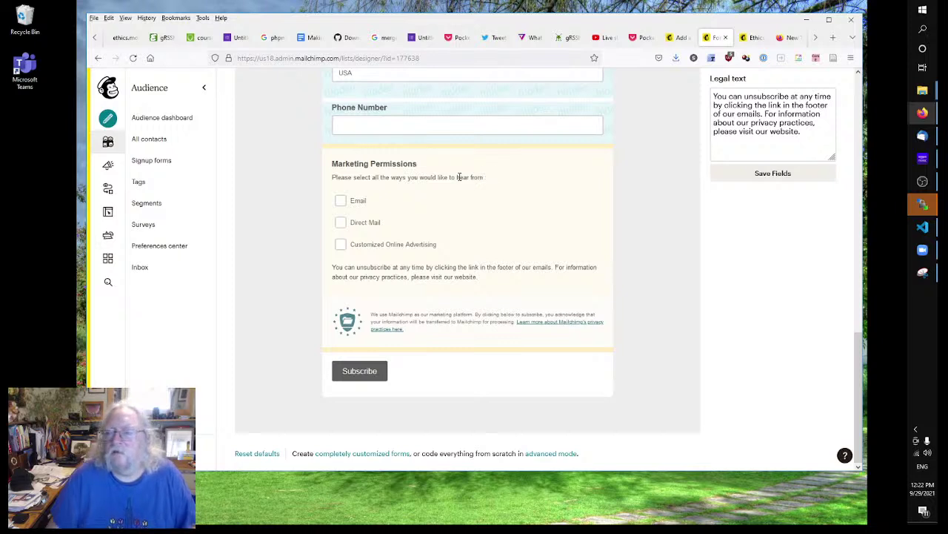
- Replace the Marketing Permissions description with 'Please check the box to give permission:'
click(460, 207)
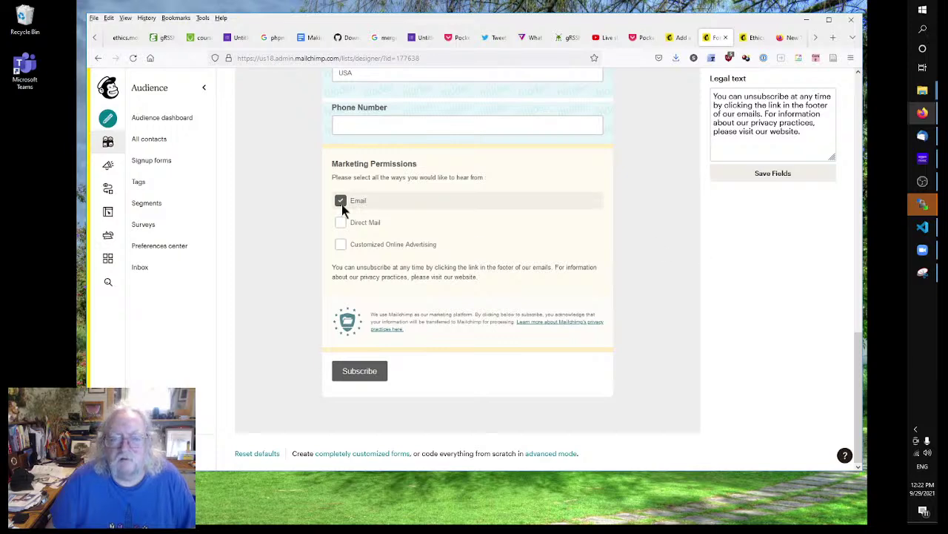
scroll(659, 248, up, 2)
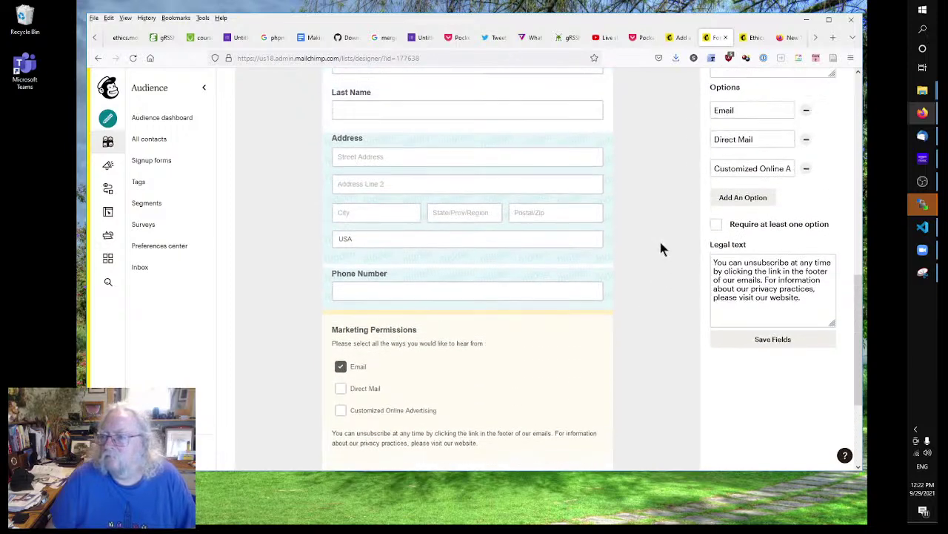
scroll(659, 248, up, 2)
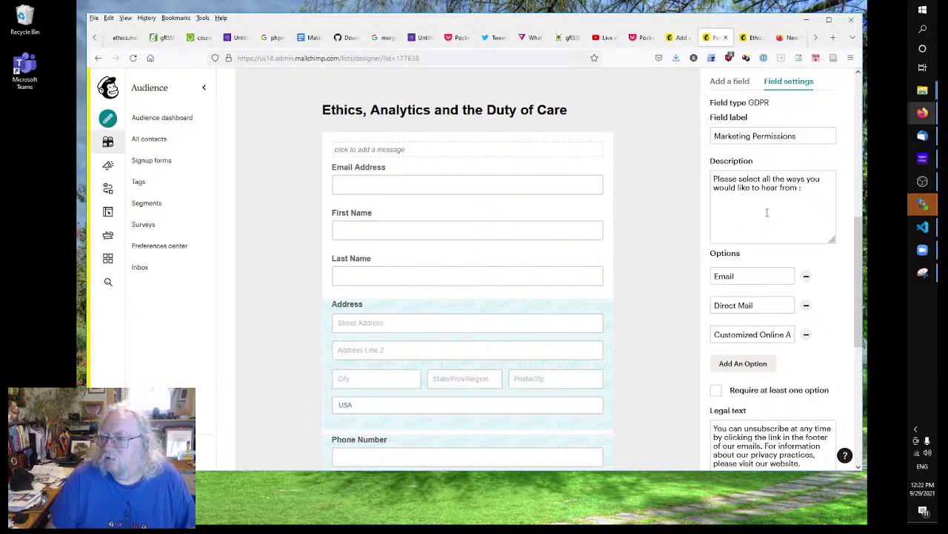
click(790, 187)
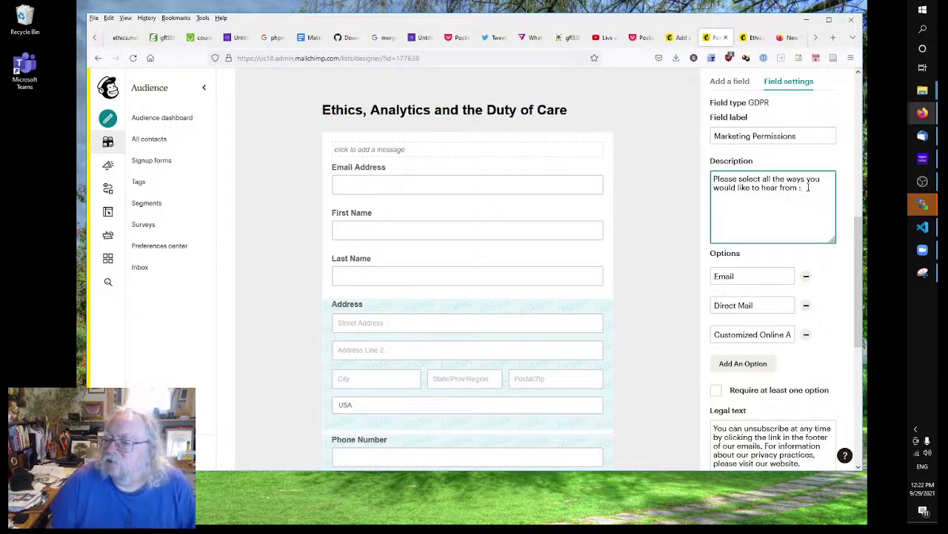
drag(809, 187, 655, 181)
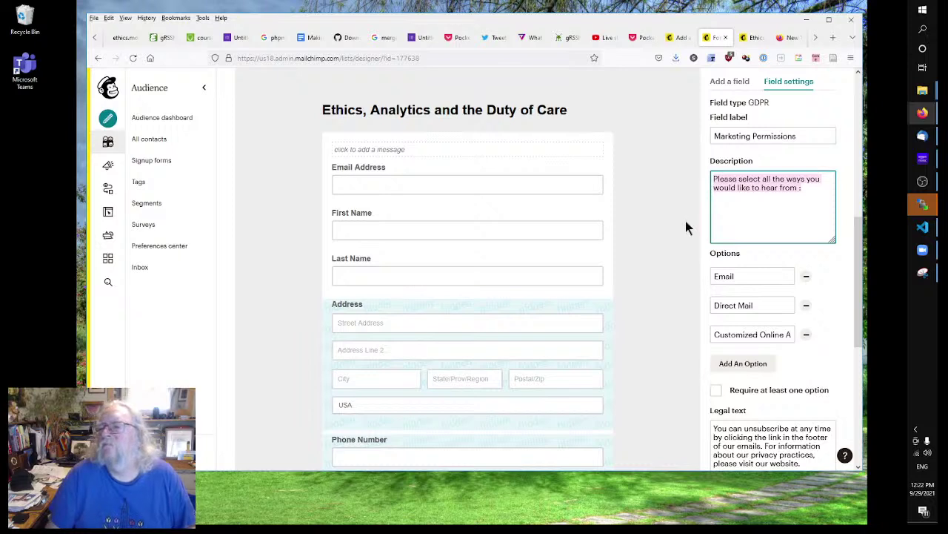
text(Ple)
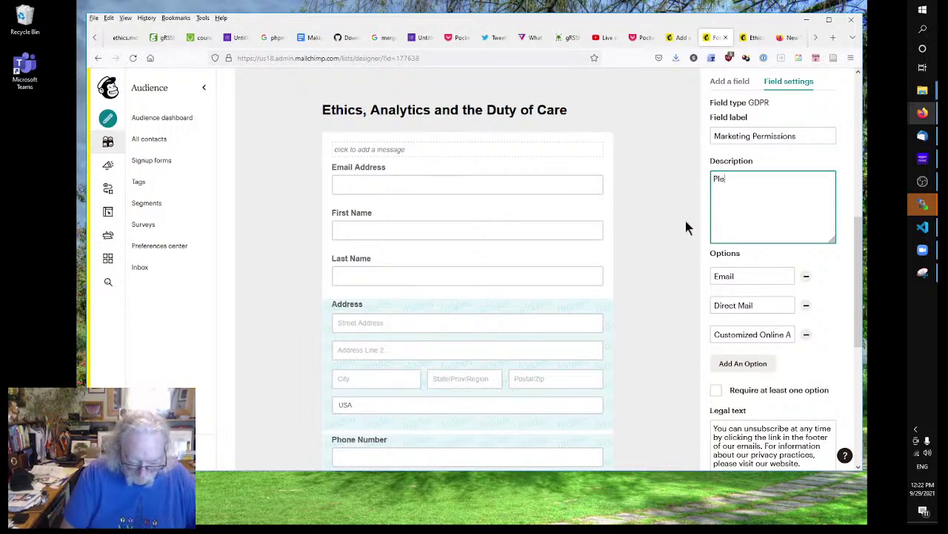
text(ase check the)
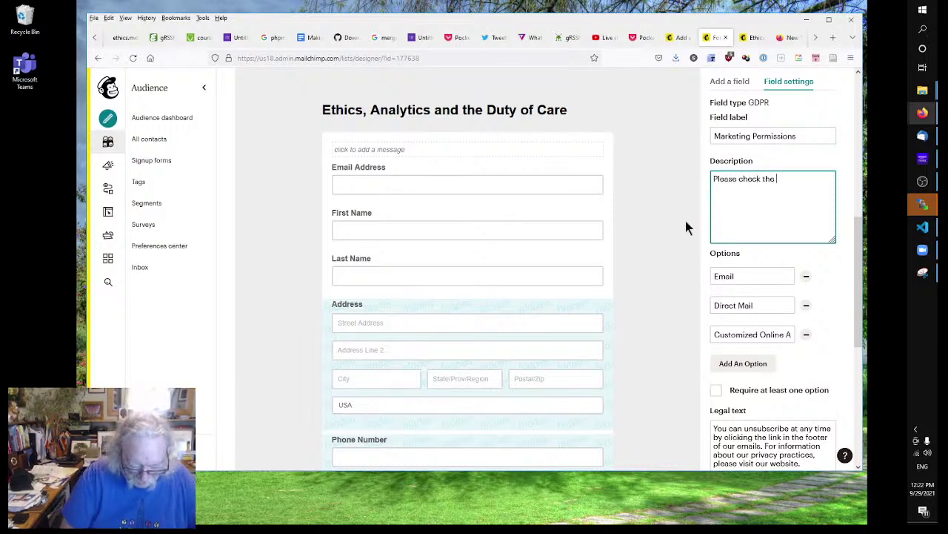
text( box to)
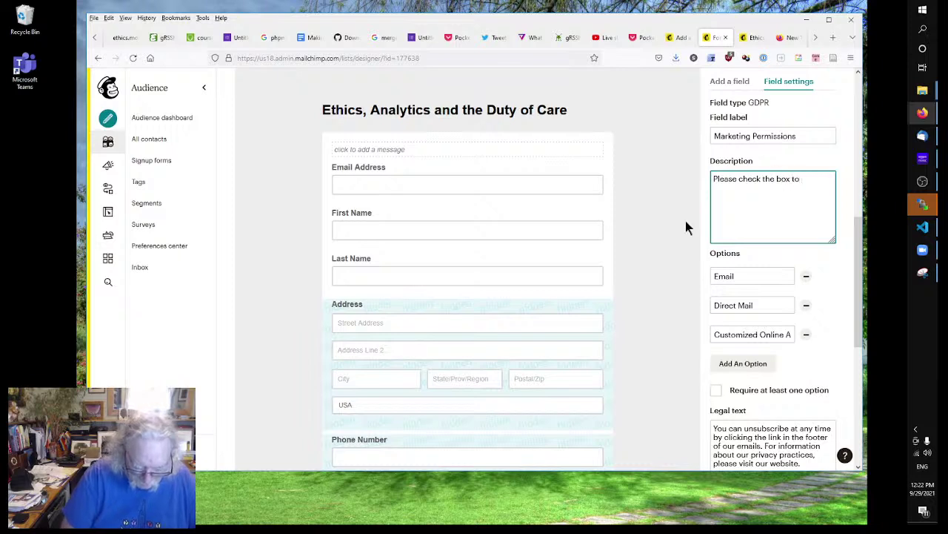
text( give perm)
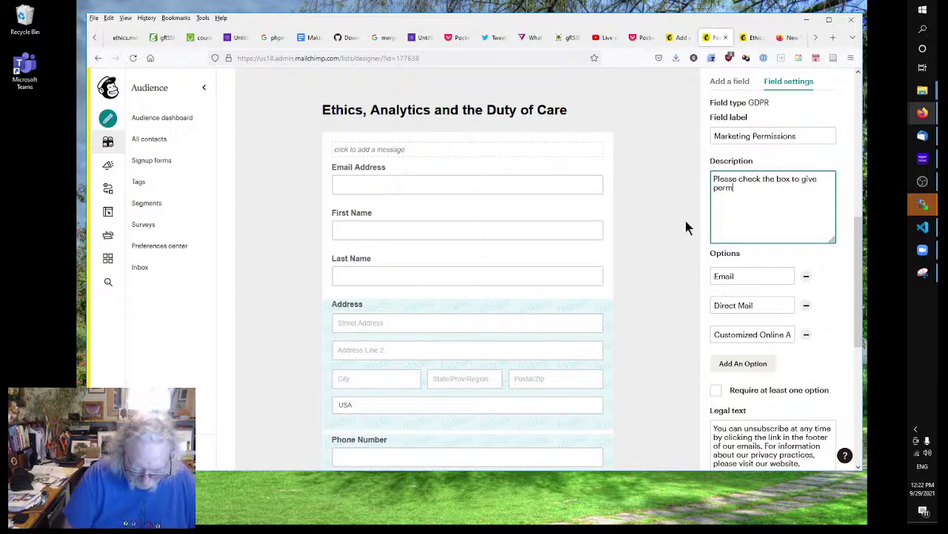
text(ission)
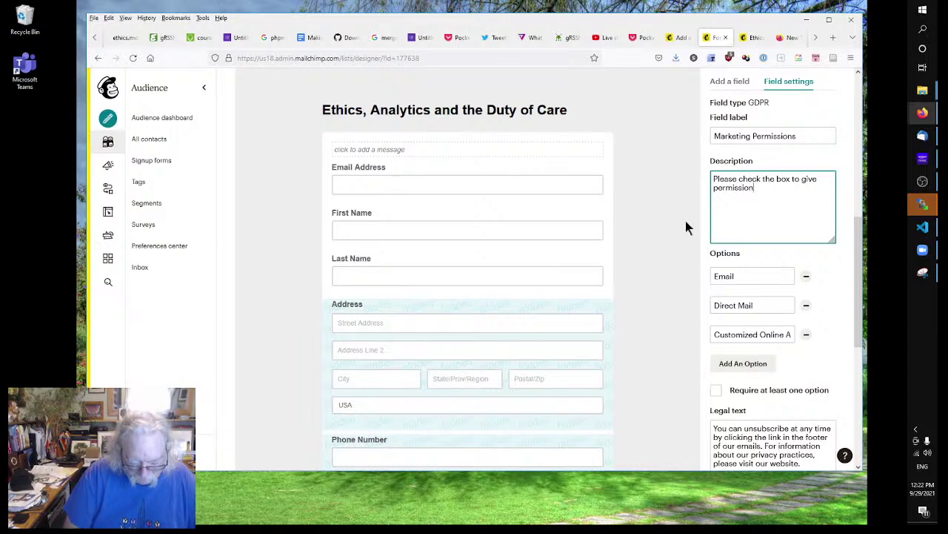
text(:)
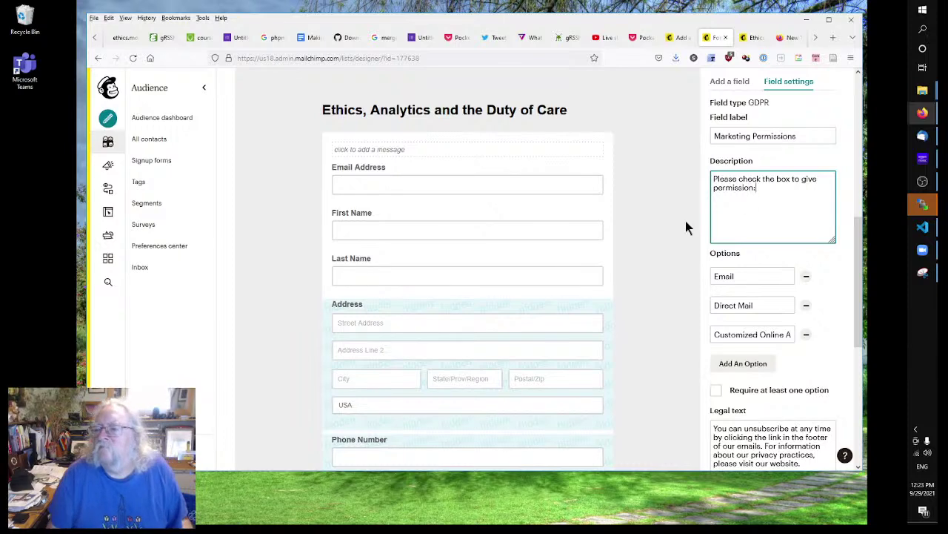
click(677, 226)
- Save the Marketing Permissions field with its Email, Direct Mail and Customized Online Advertising options
scroll(676, 226, down, 4)
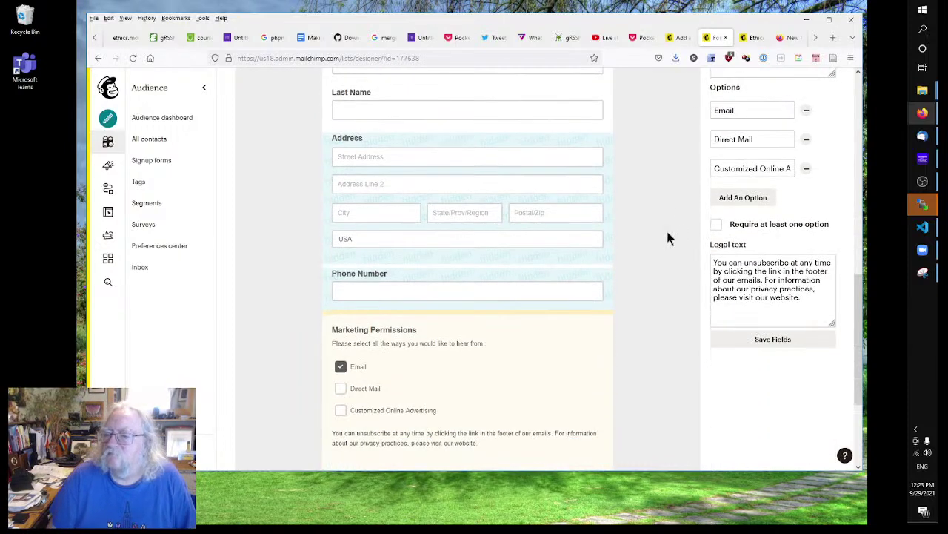
scroll(660, 249, down, 3)
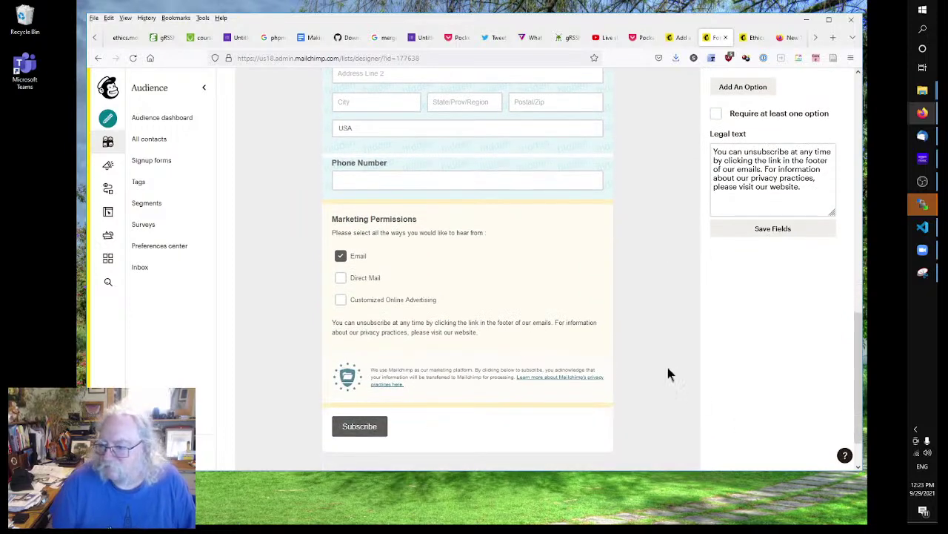
scroll(659, 361, up, 15)
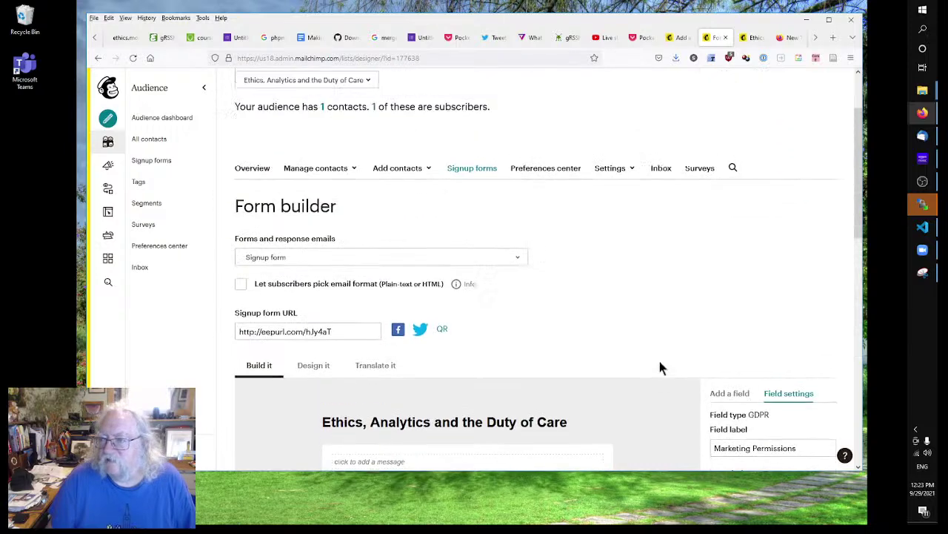
scroll(660, 366, down, 5)
scroll(659, 355, down, 4)
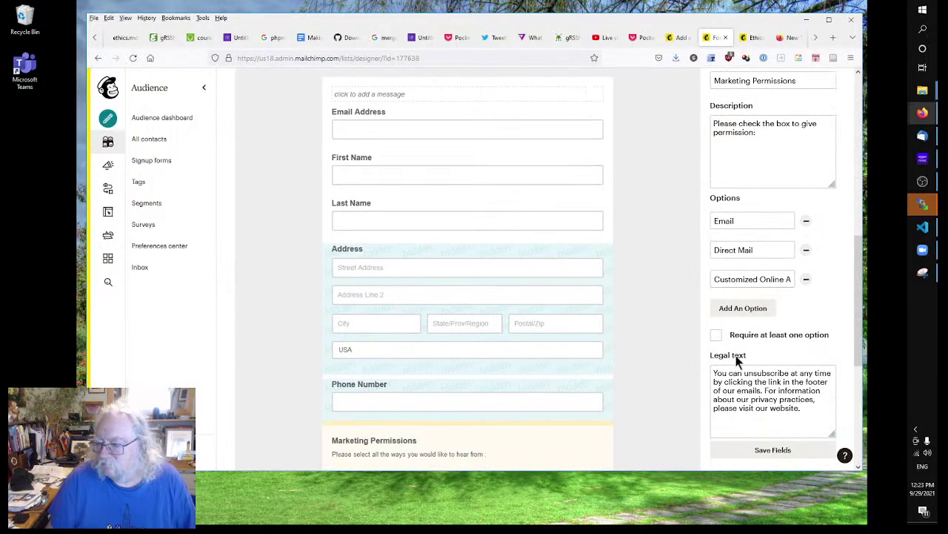
scroll(738, 359, down, 2)
click(783, 286)
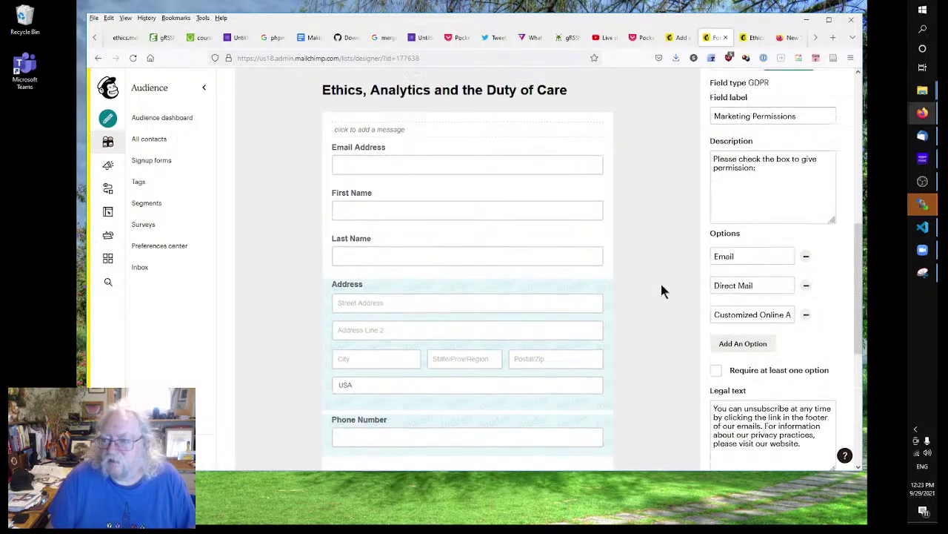
scroll(662, 292, up, 1)
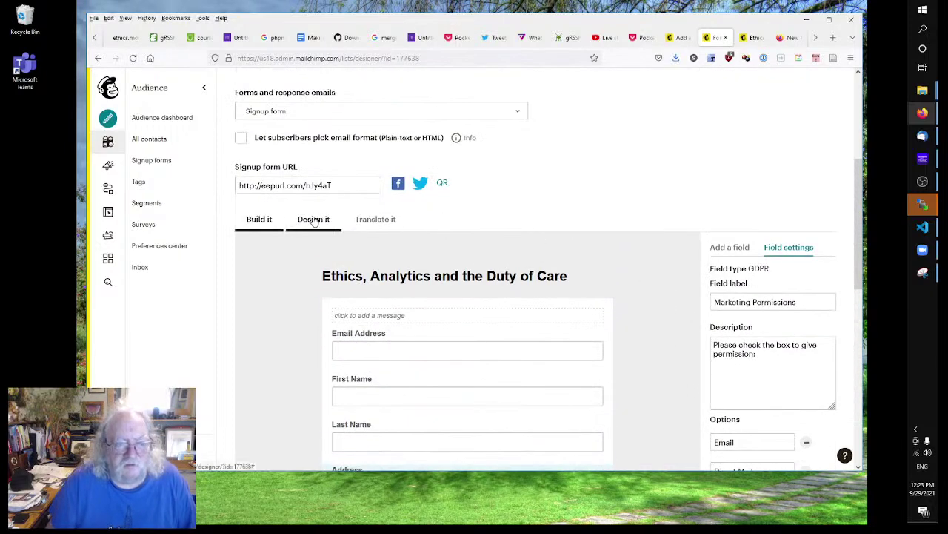
- Switch the form builder to the Confirmation thank you page and review its message
click(343, 113)
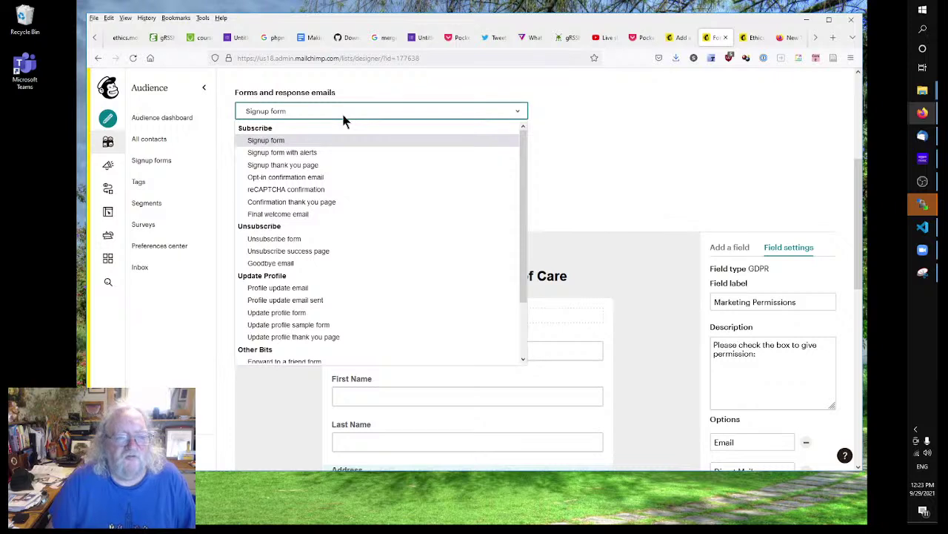
scroll(369, 290, down, 2)
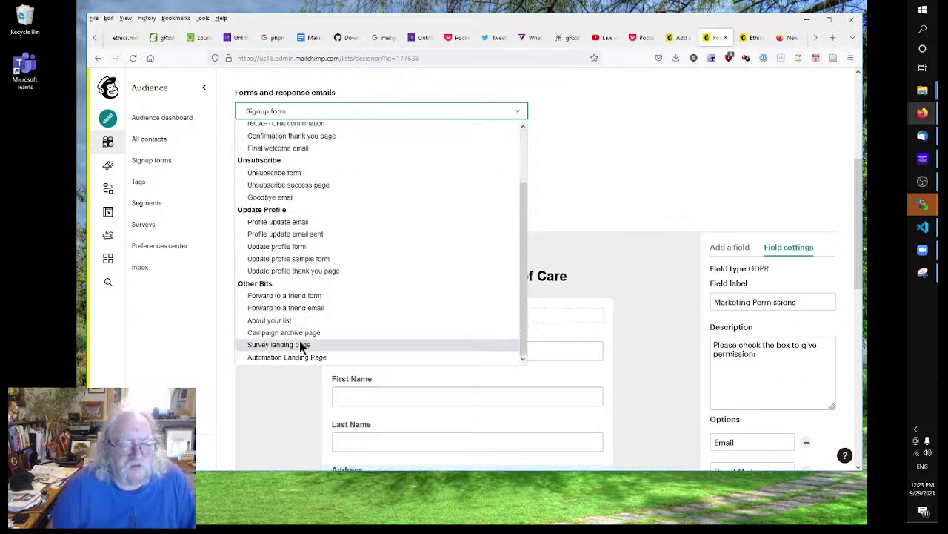
scroll(349, 269, up, 2)
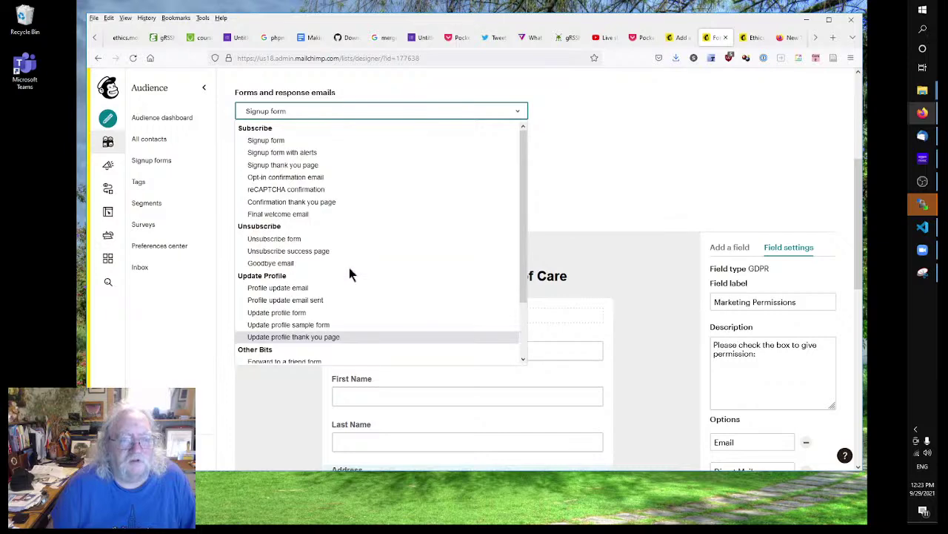
click(303, 202)
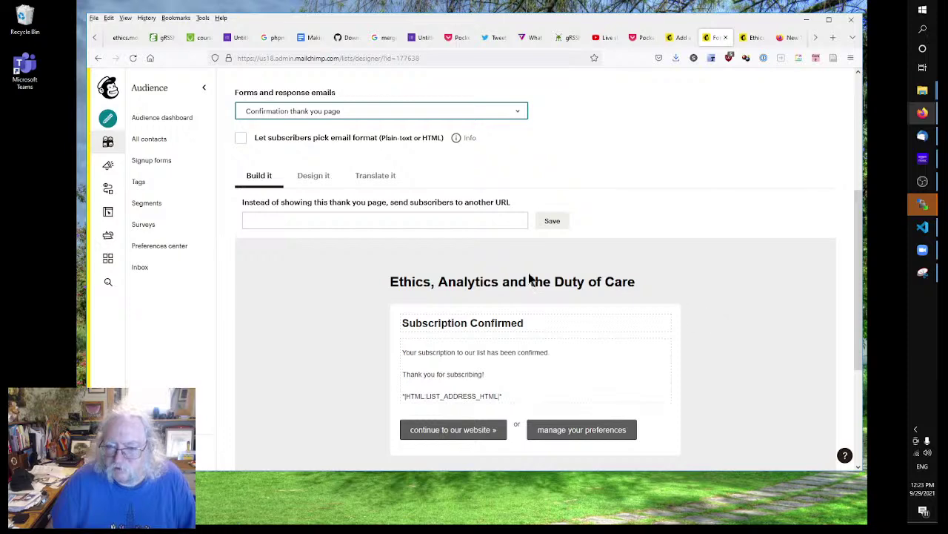
mouse_move(610, 289)
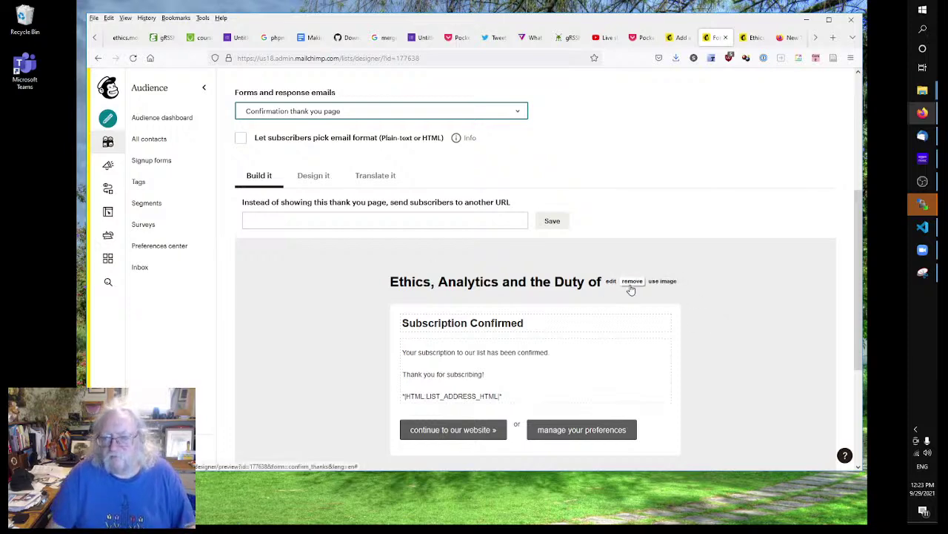
scroll(737, 342, down, 3)
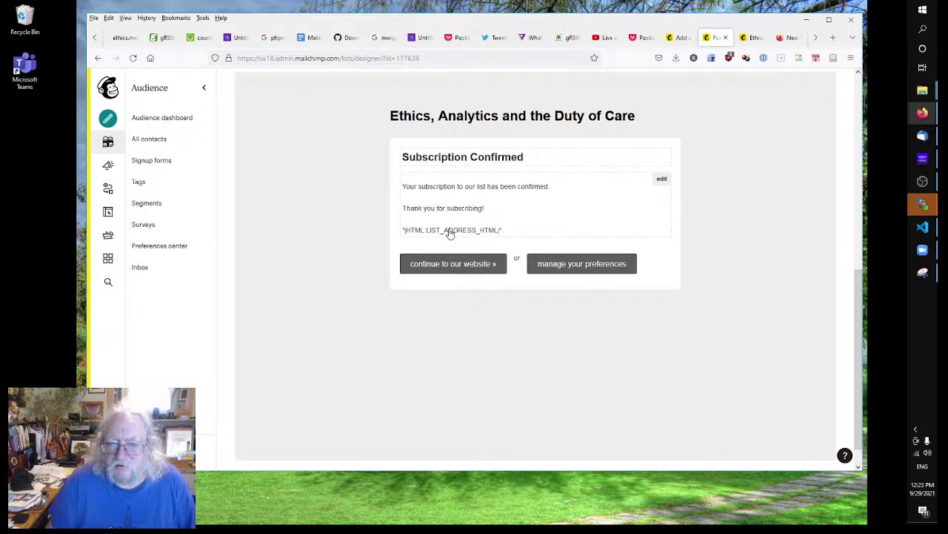
scroll(376, 233, up, 5)
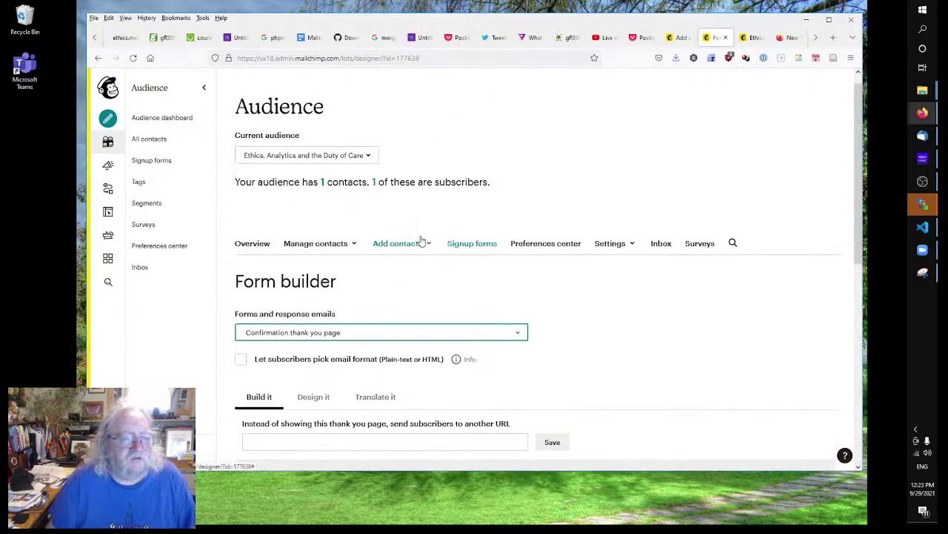
scroll(422, 241, up, 1)
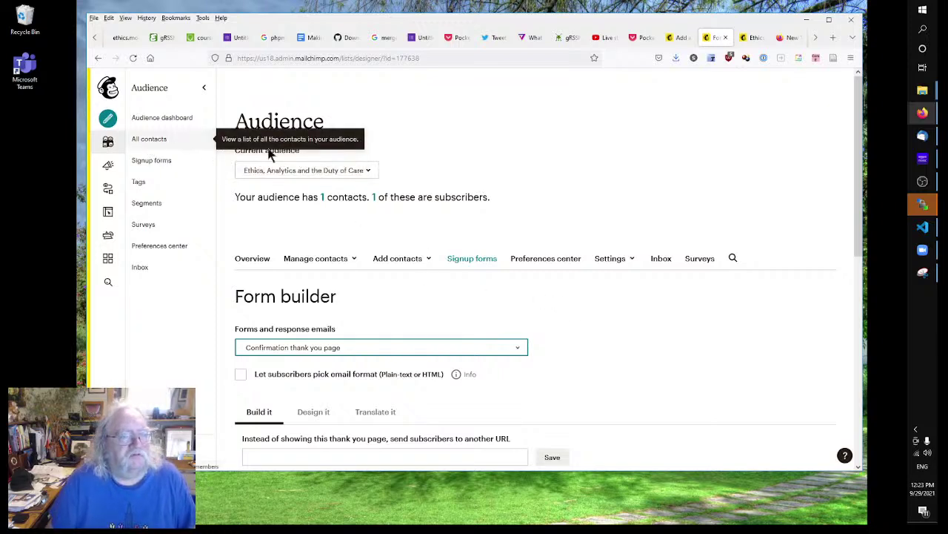
- Open the audience Settings dropdown to reach Audience fields and merge tags
click(563, 141)
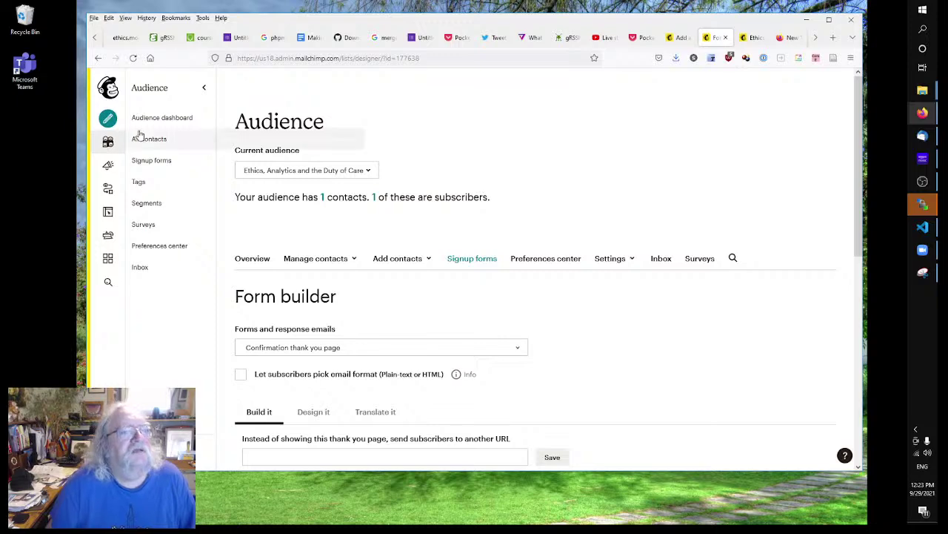
scroll(477, 280, down, 3)
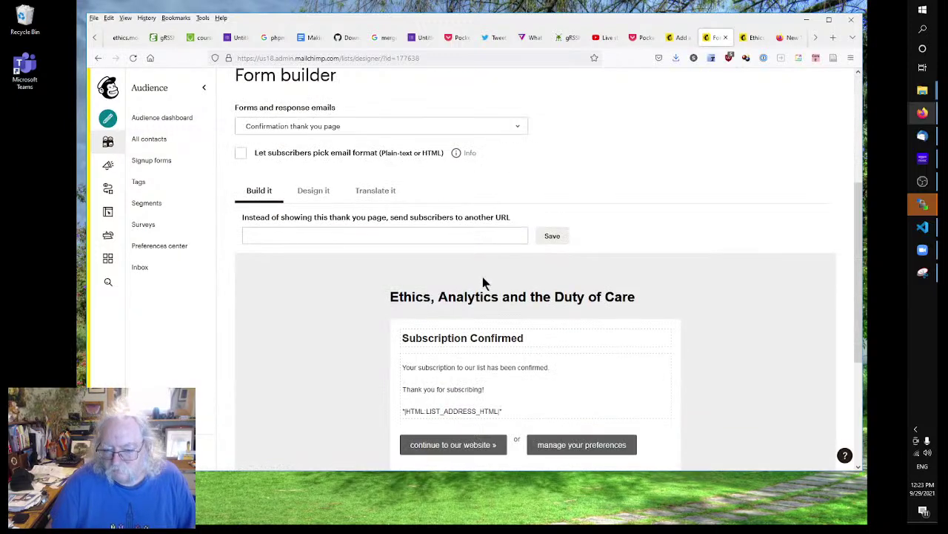
scroll(353, 309, down, 2)
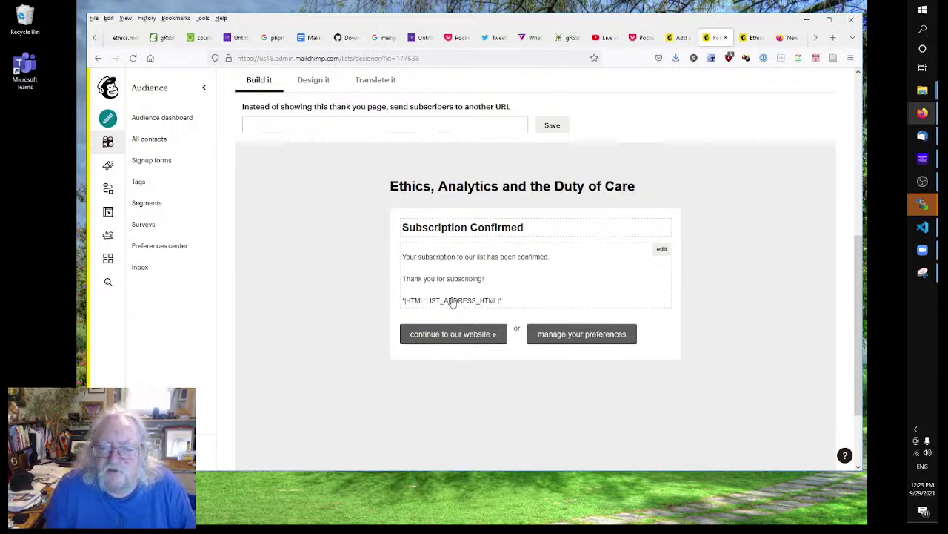
scroll(343, 277, up, 3)
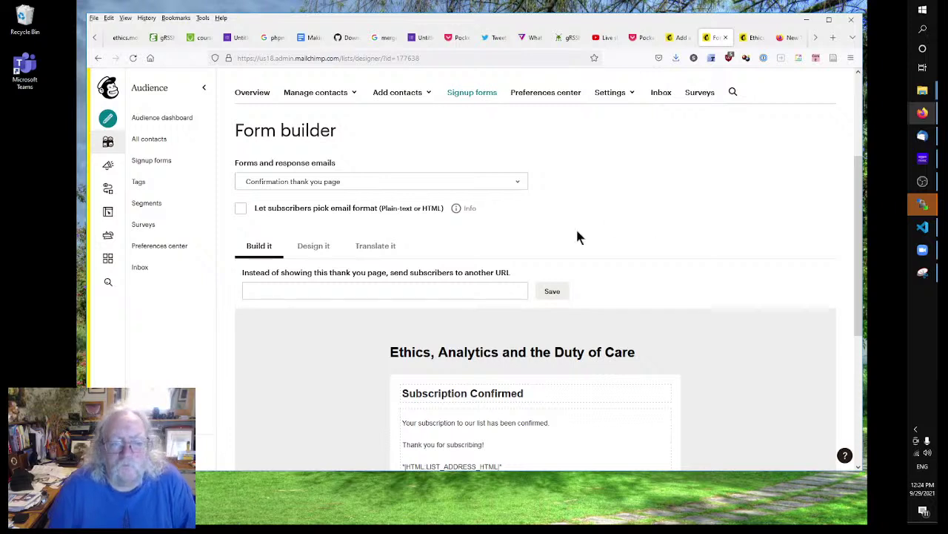
click(614, 93)
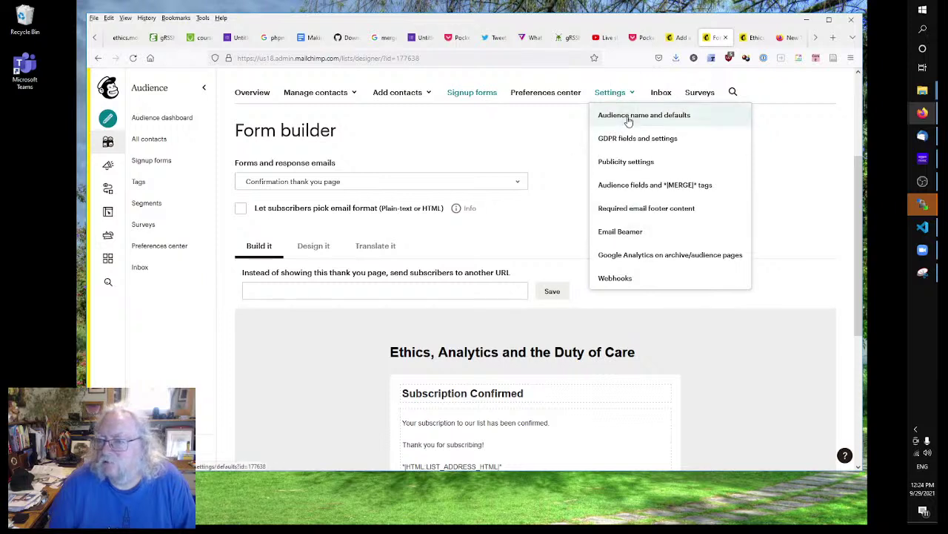
click(644, 186)
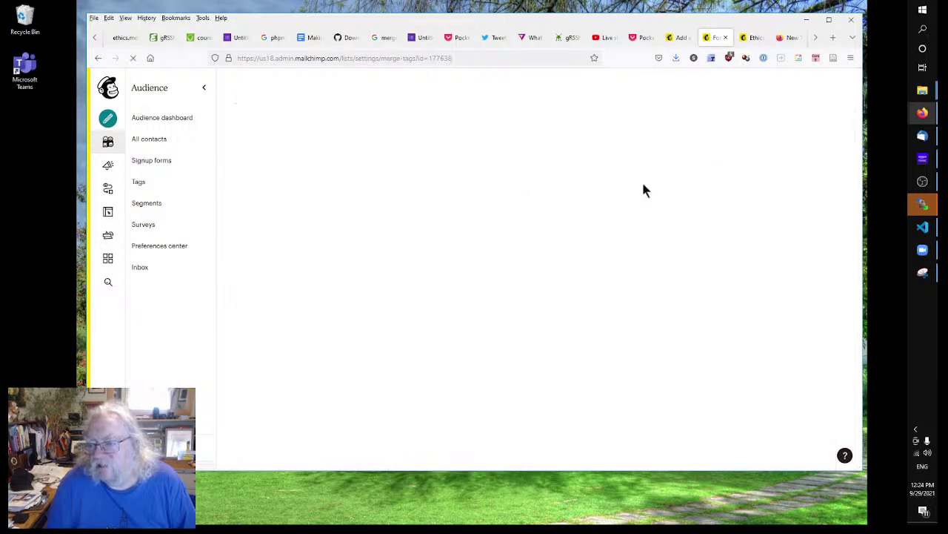
scroll(583, 235, down, 3)
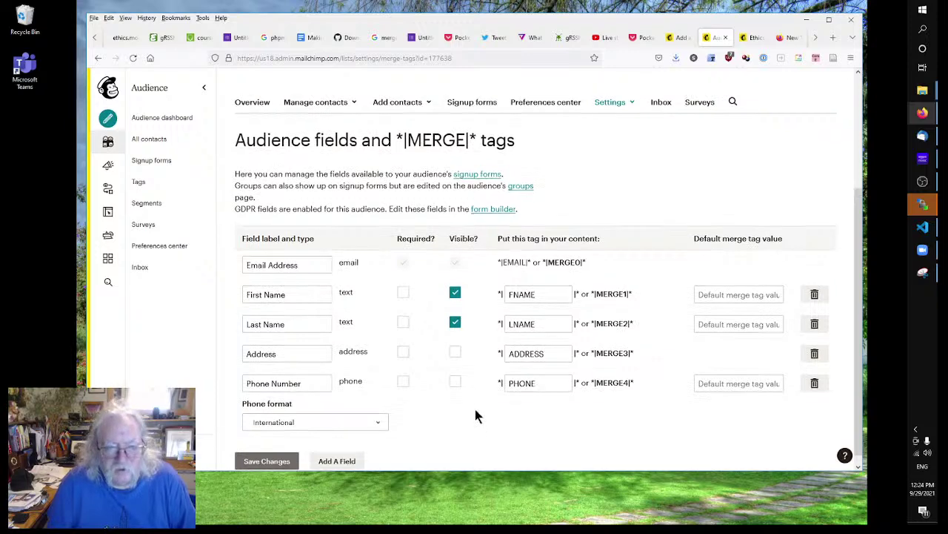
scroll(611, 335, up, 3)
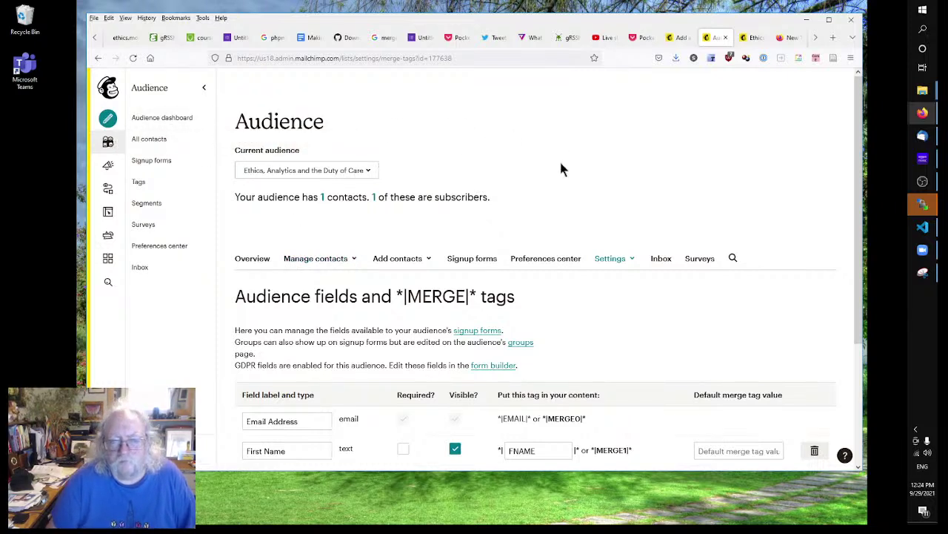
scroll(683, 315, down, 3)
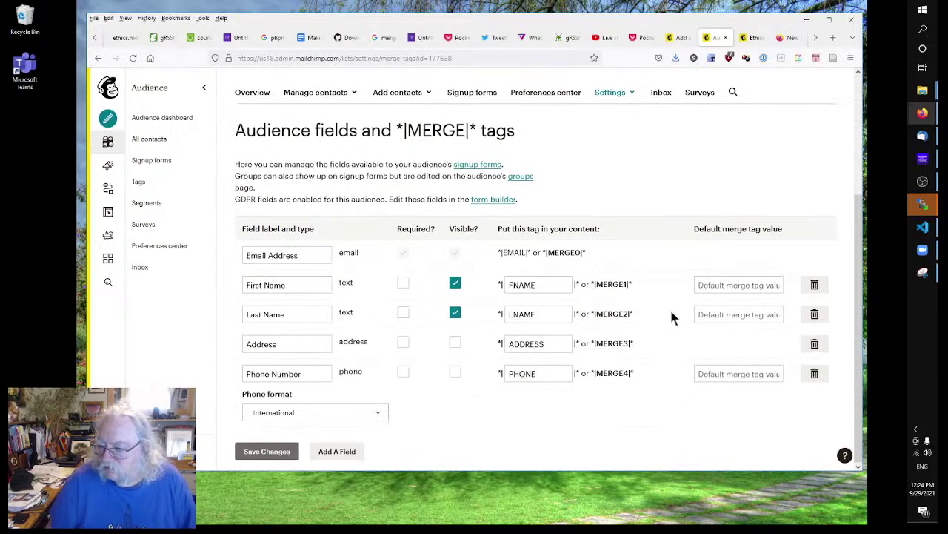
scroll(440, 419, up, 3)
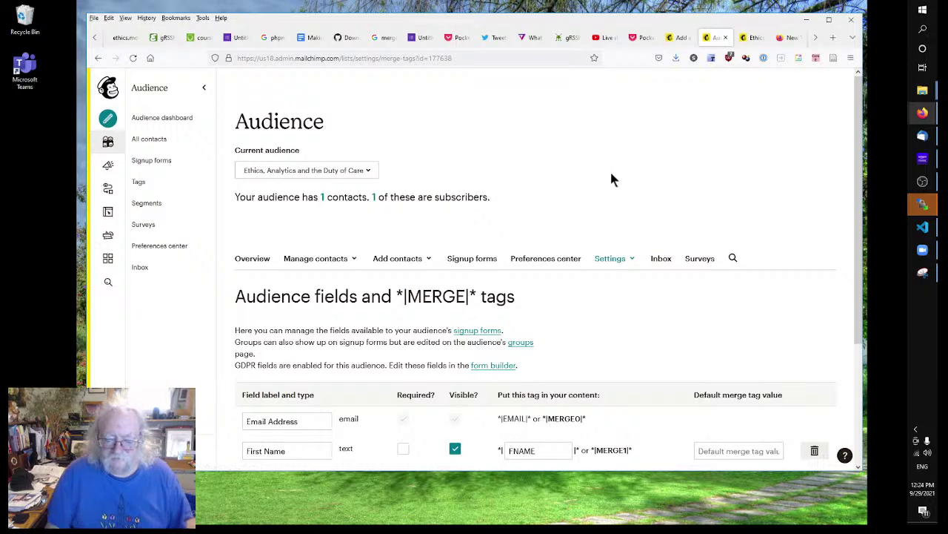
scroll(609, 184, down, 4)
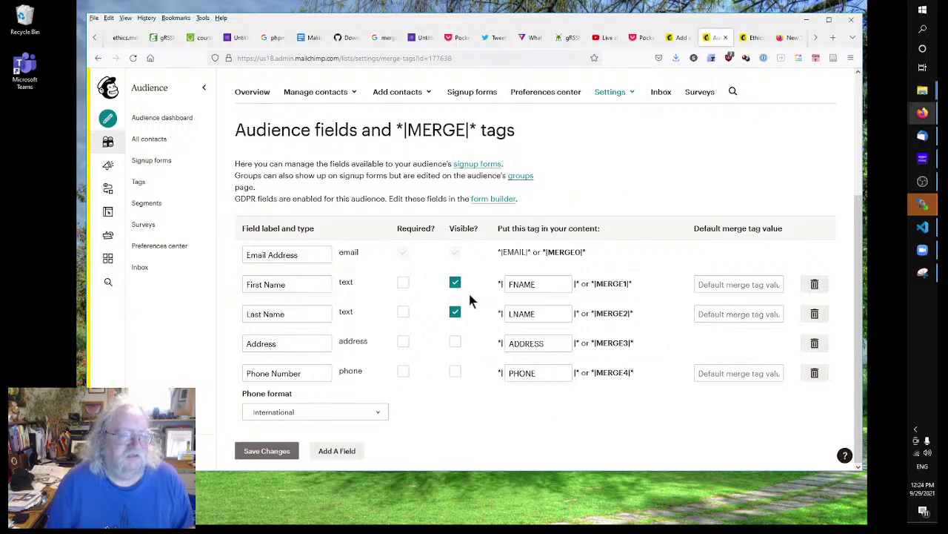
scroll(597, 181, up, 4)
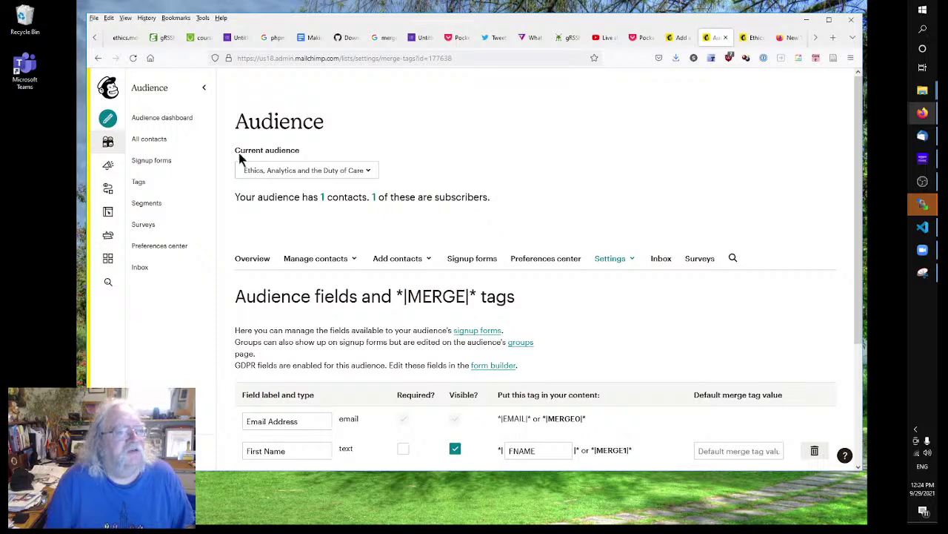
- Open the audience dashboard for Ethics, Analytics and the Duty of Care
click(107, 142)
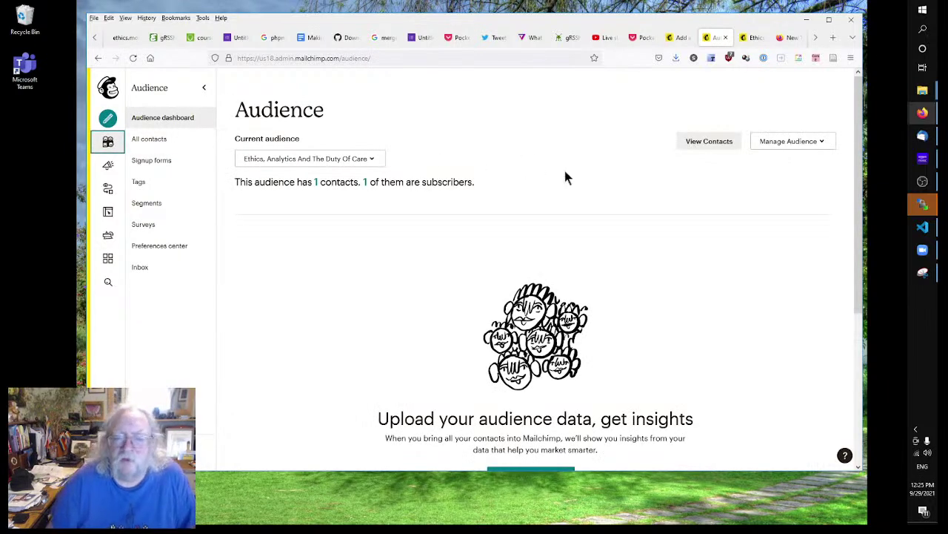
scroll(563, 169, down, 3)
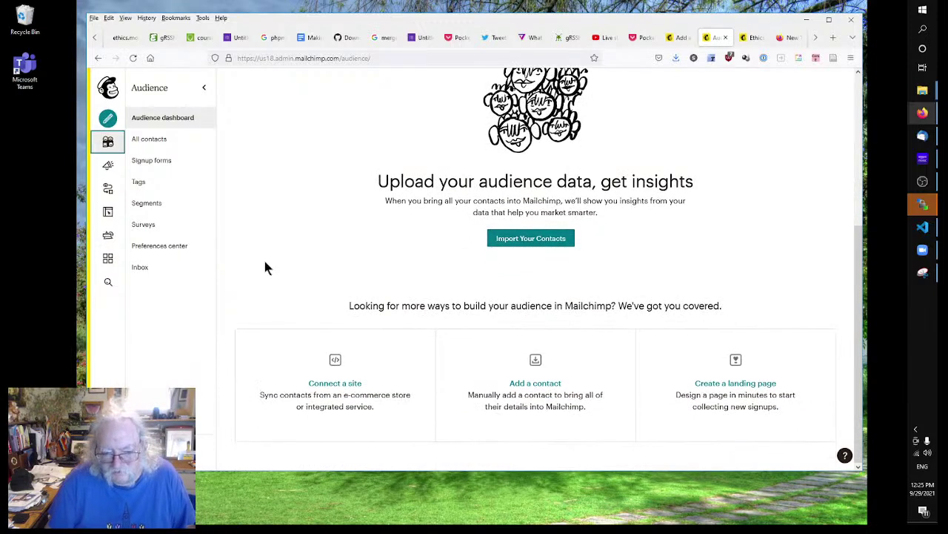
scroll(329, 263, up, 1)
scroll(333, 267, up, 2)
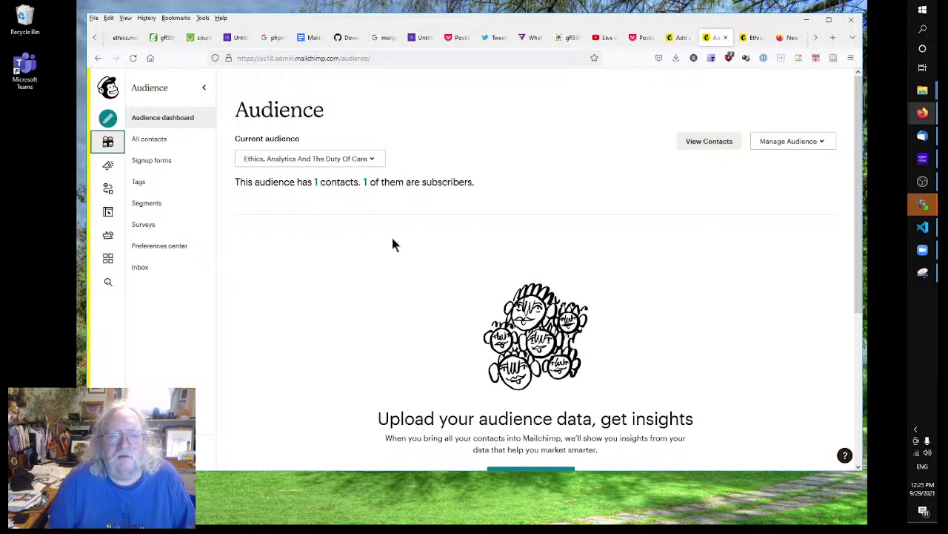
scroll(392, 244, down, 3)
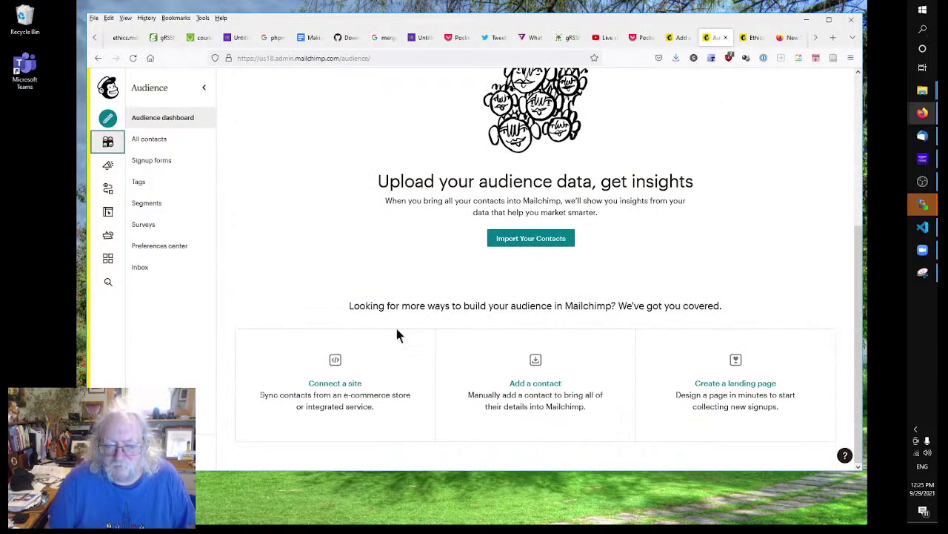
- Look at the Connect a site integrations, then go back to the audience dashboard
click(334, 383)
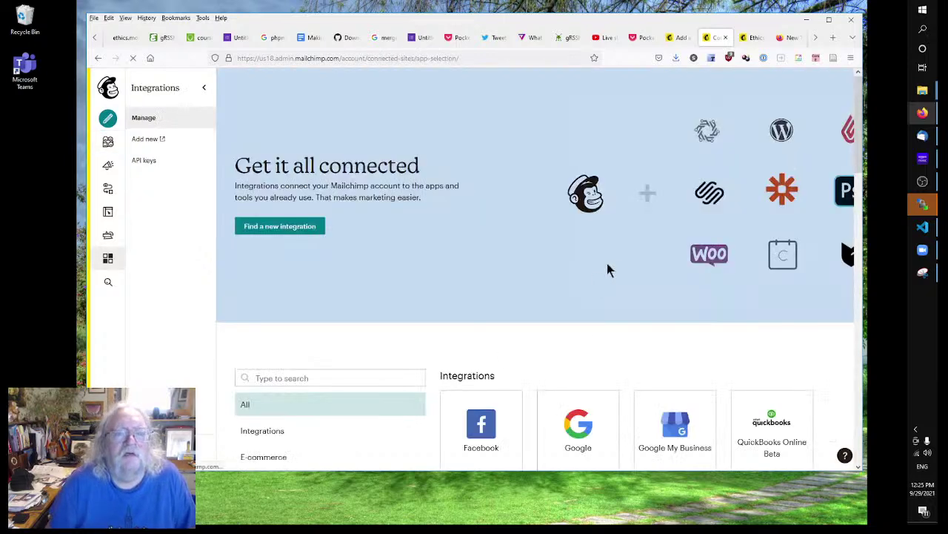
scroll(452, 282, down, 7)
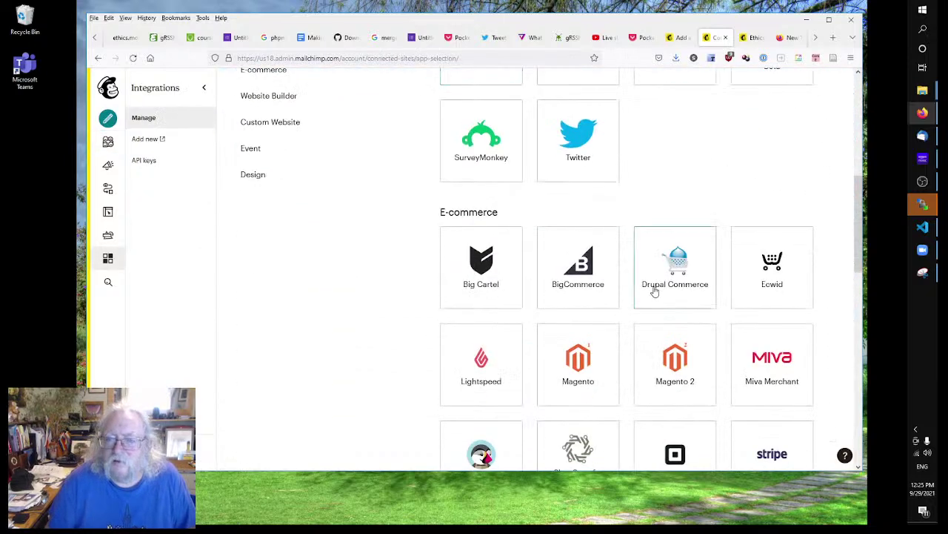
scroll(400, 294, up, 8)
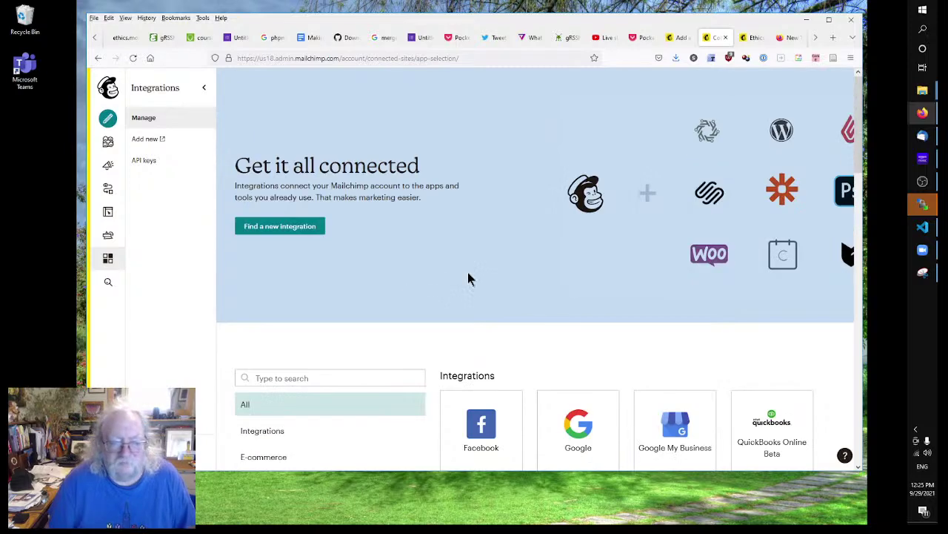
click(98, 58)
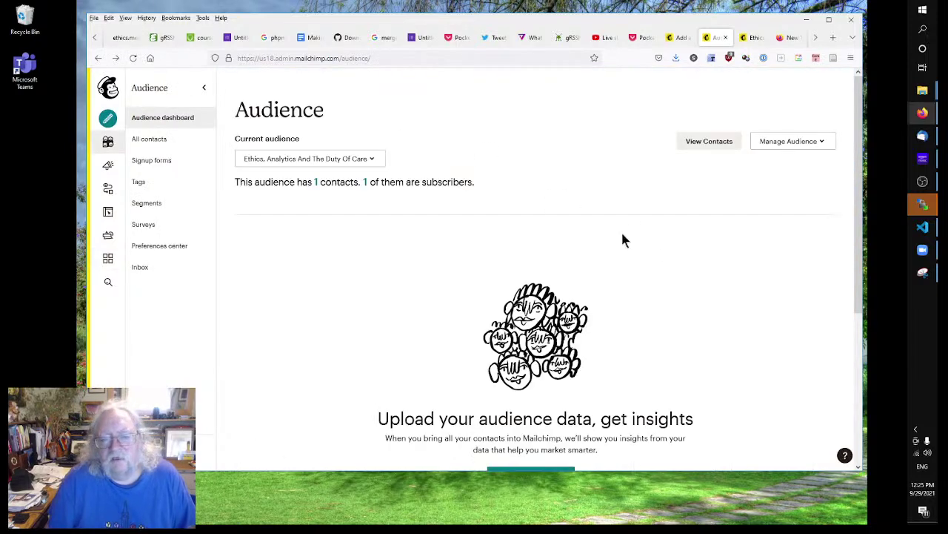
scroll(744, 252, down, 3)
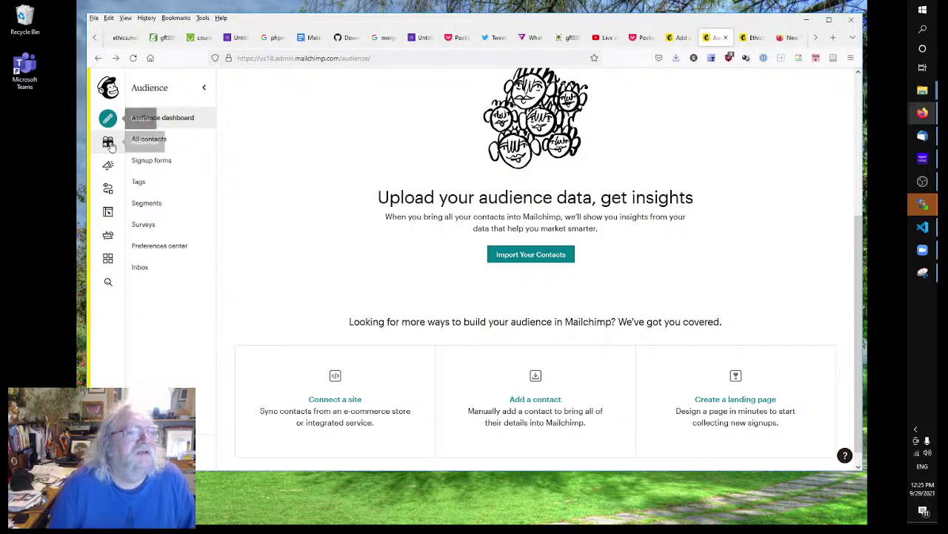
- In Campaigns, view the published Ethics landing page via its link and return
click(108, 166)
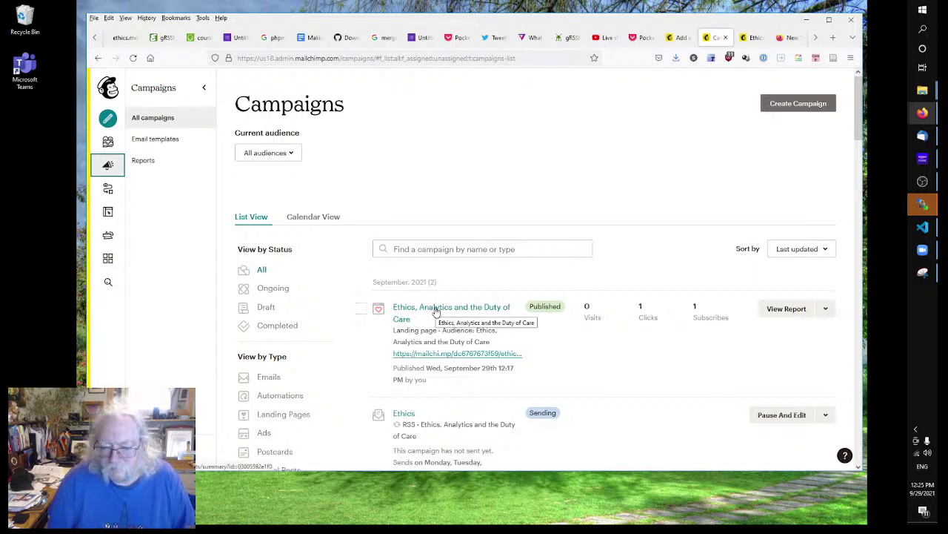
scroll(619, 340, down, 3)
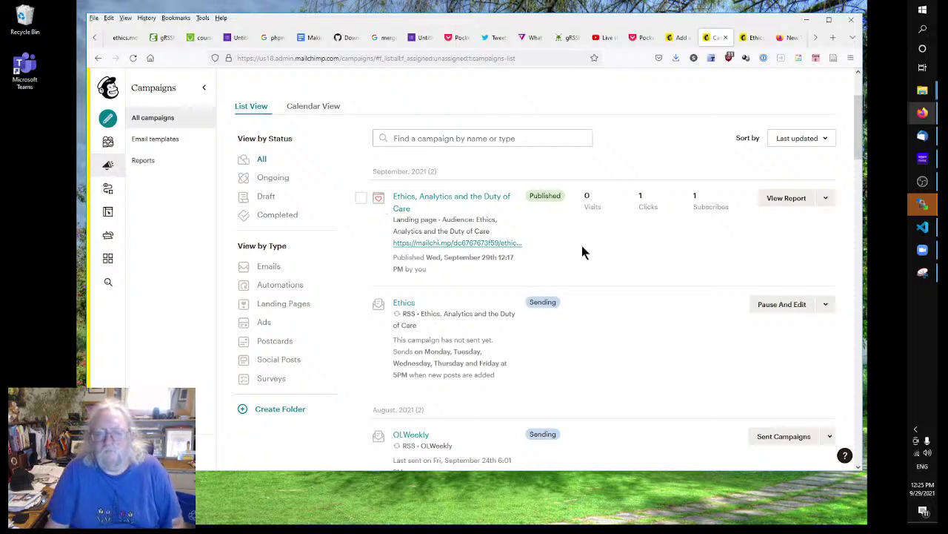
click(826, 199)
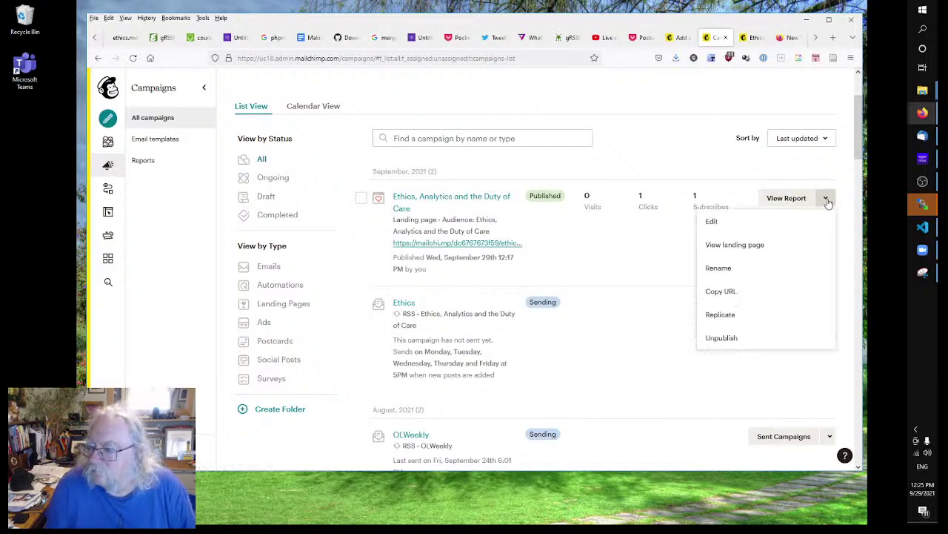
click(639, 241)
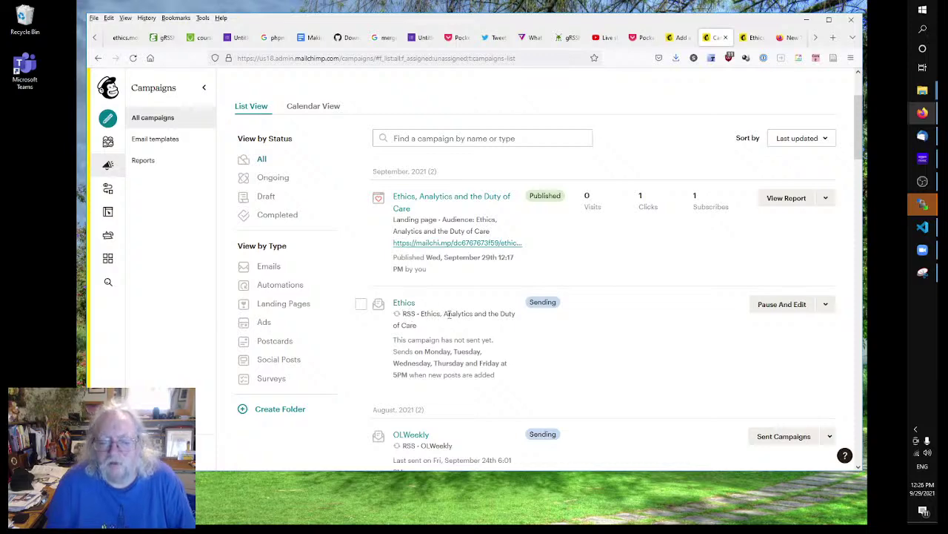
scroll(482, 314, down, 1)
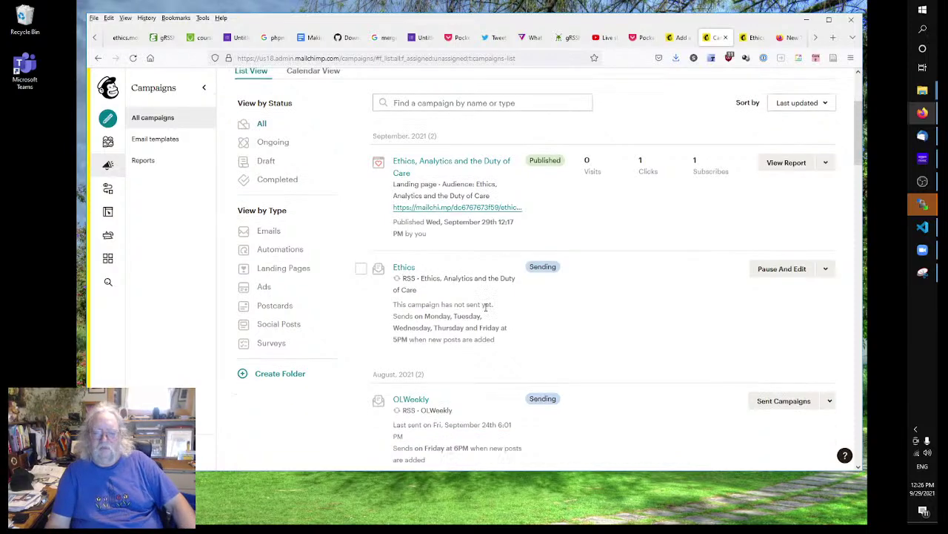
scroll(485, 307, up, 1)
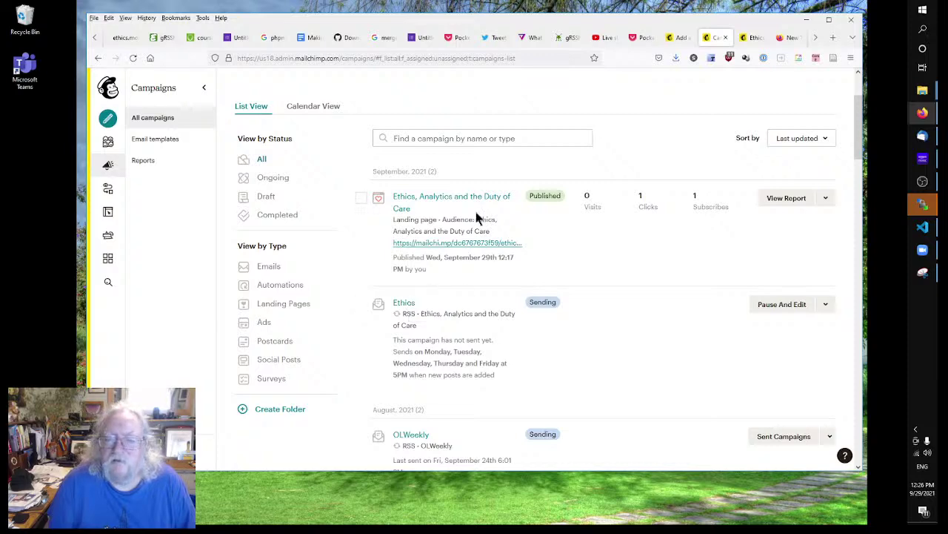
click(456, 242)
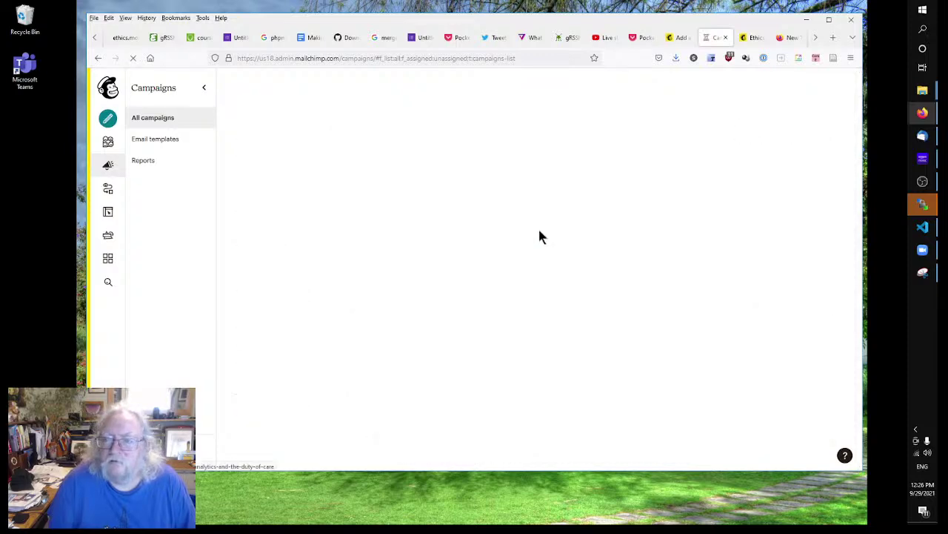
click(99, 60)
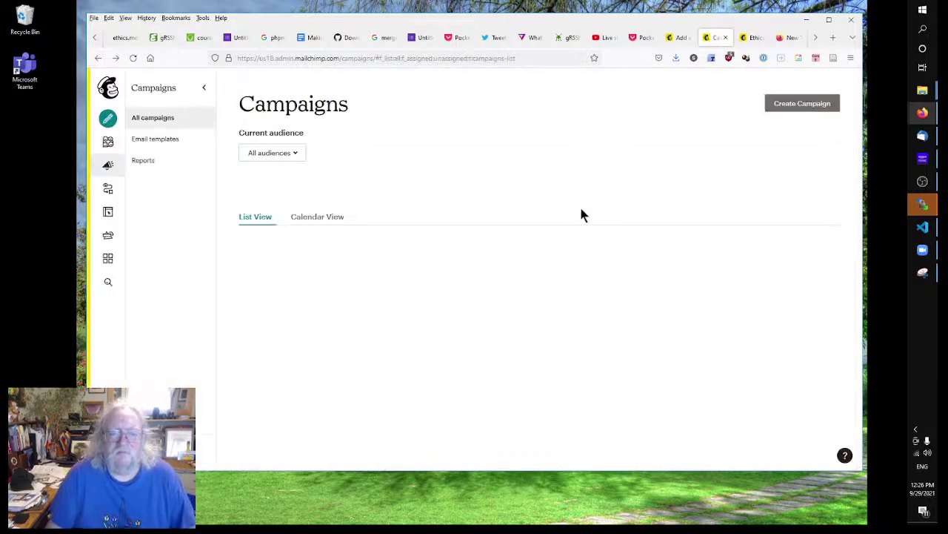
- Open the Ethics RSS campaign but cancel the Pause Campaign prompt, leaving it sending
scroll(486, 318, down, 3)
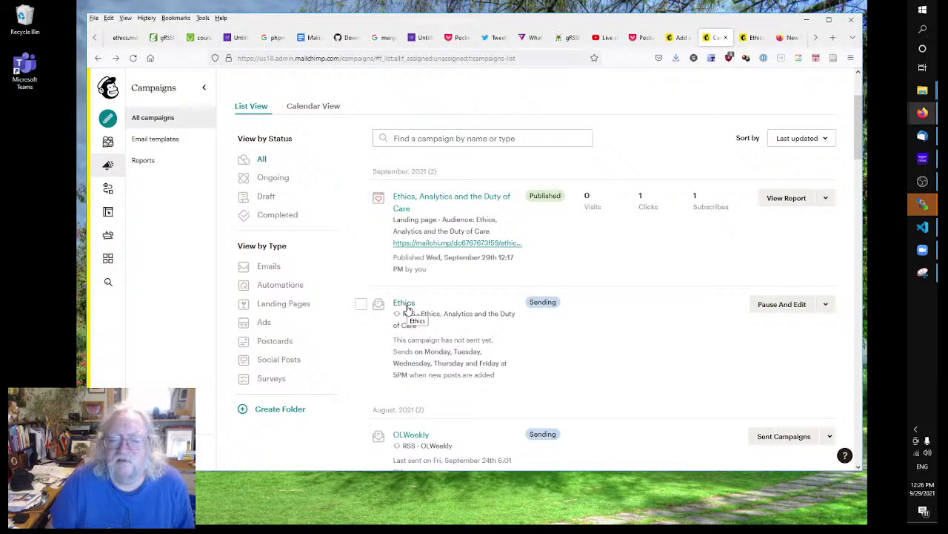
click(404, 303)
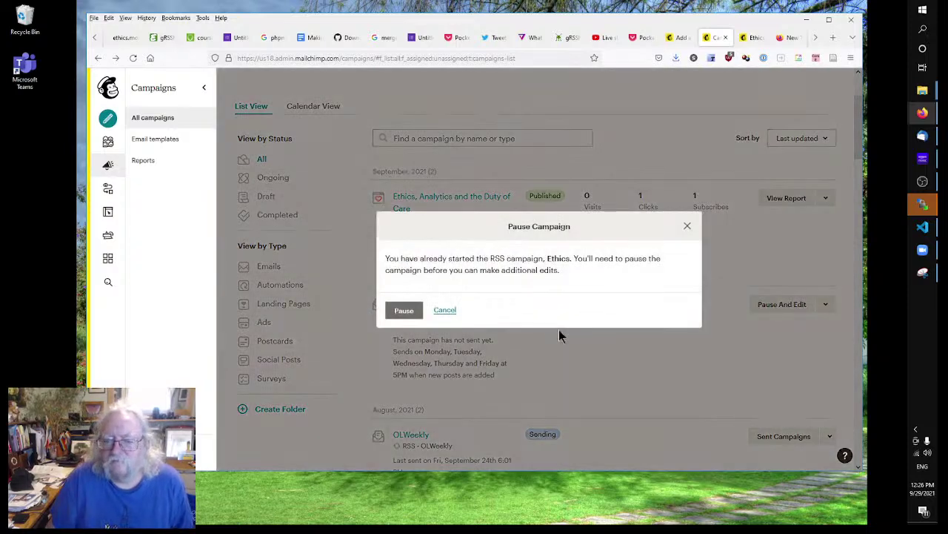
click(687, 226)
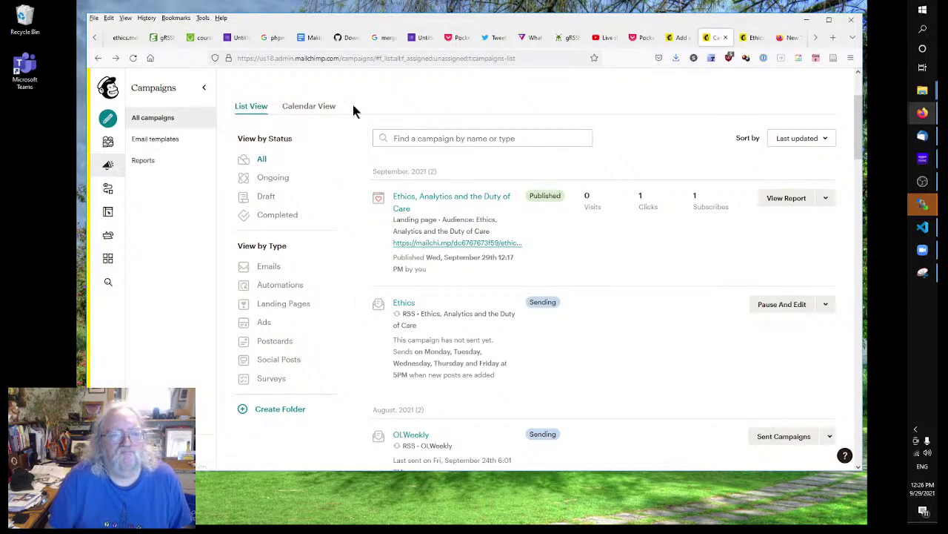
click(108, 142)
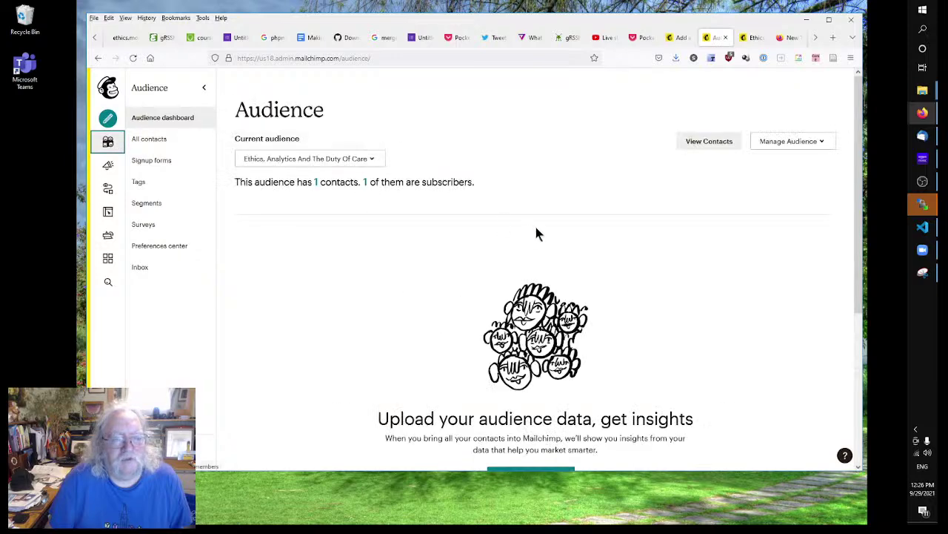
scroll(546, 248, down, 3)
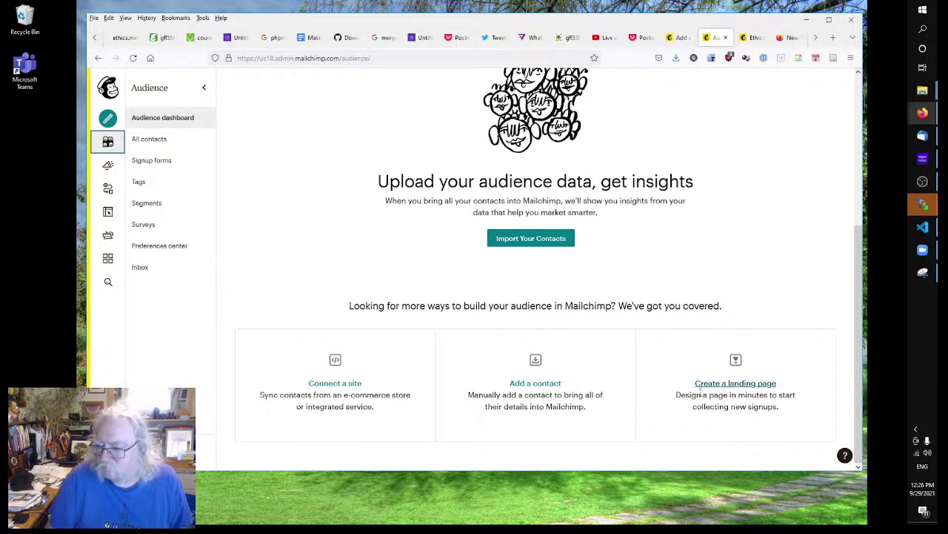
scroll(340, 319, up, 3)
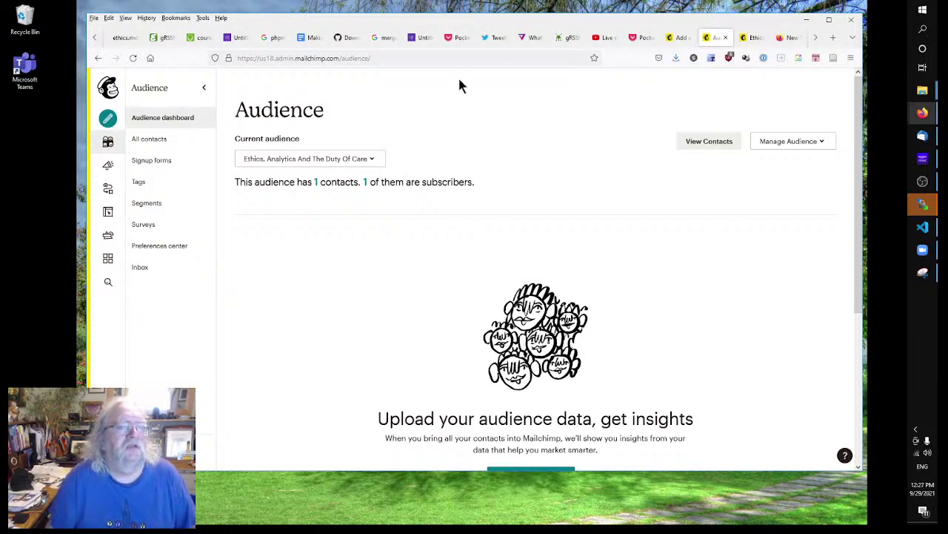
click(108, 143)
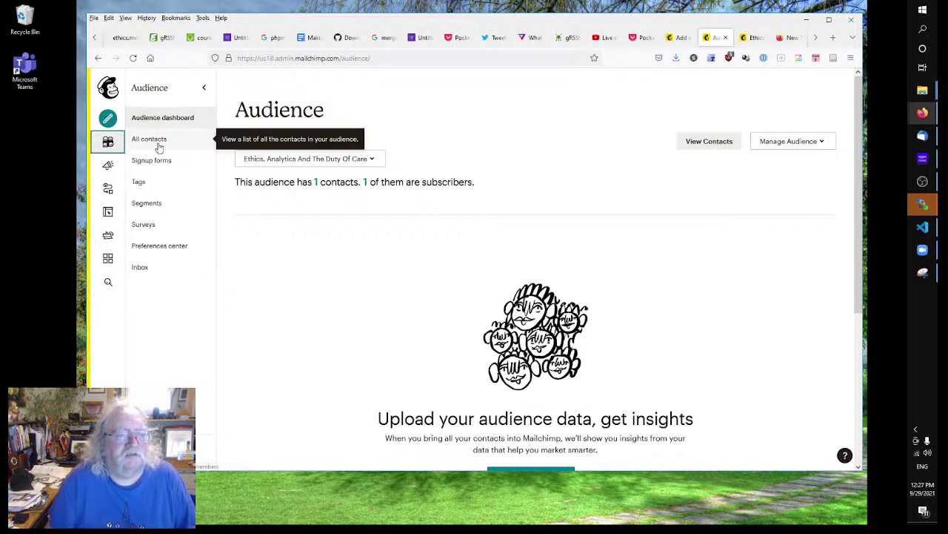
- Open the Ethics Preferences center, check the Current audience list, and view the live signup form
click(168, 245)
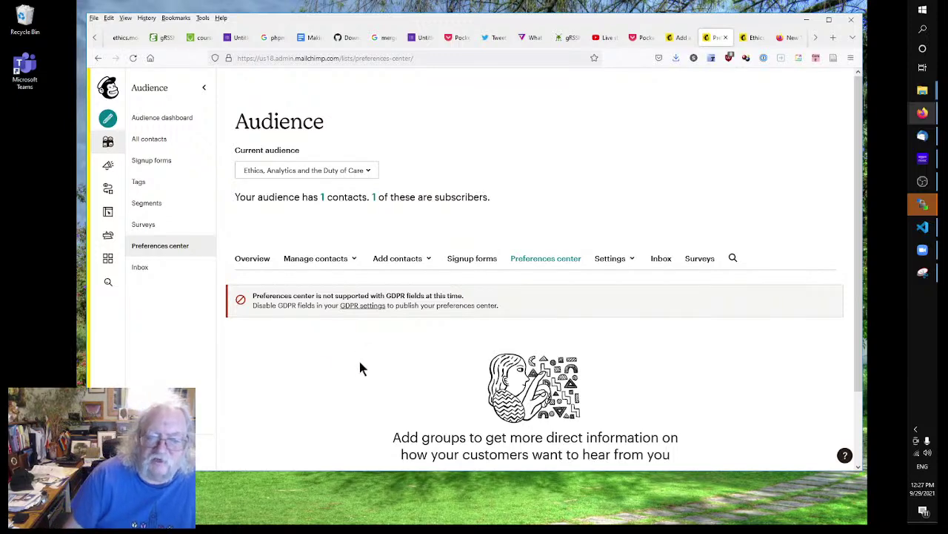
scroll(361, 365, down, 2)
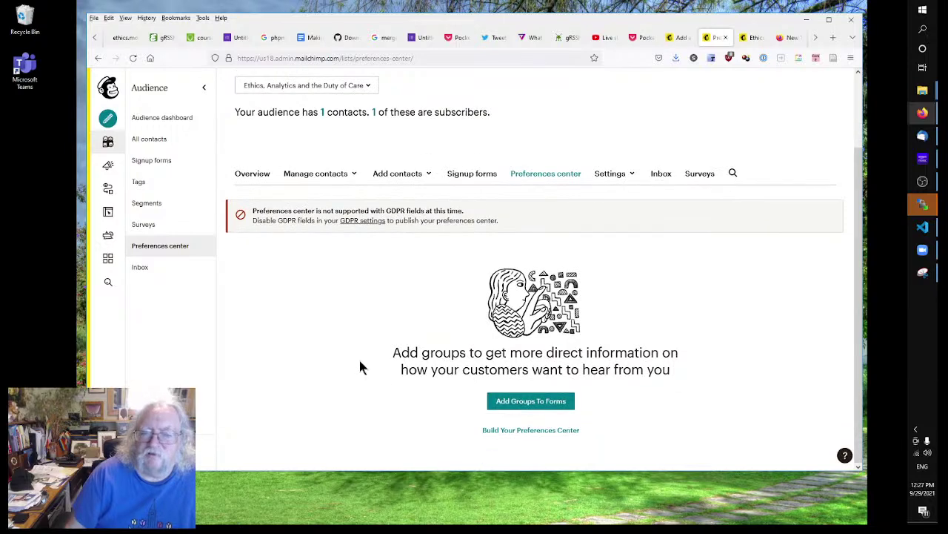
scroll(361, 366, up, 2)
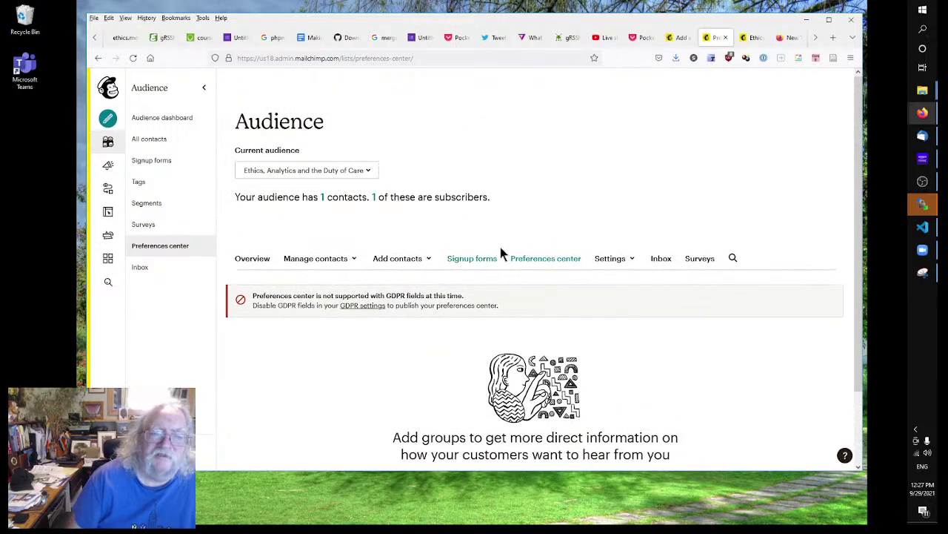
click(374, 172)
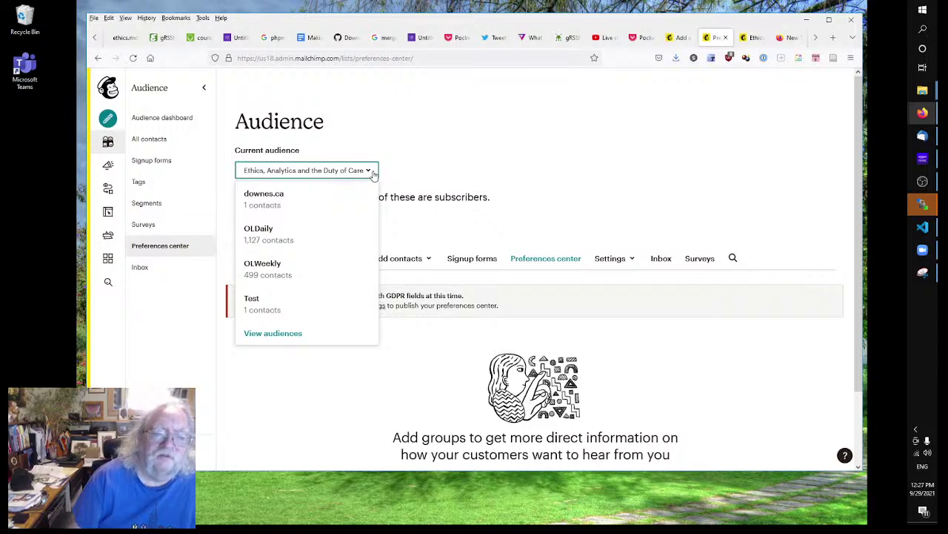
click(374, 172)
click(541, 185)
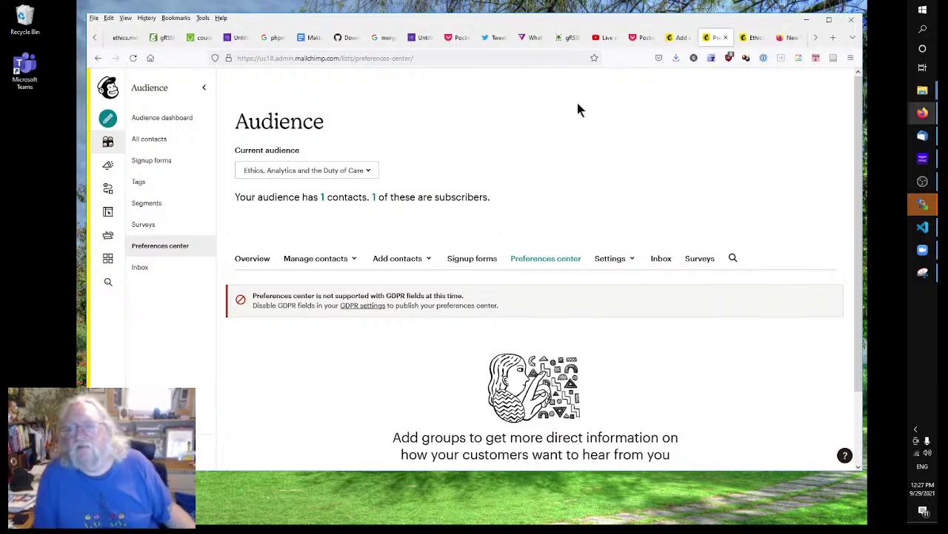
click(754, 38)
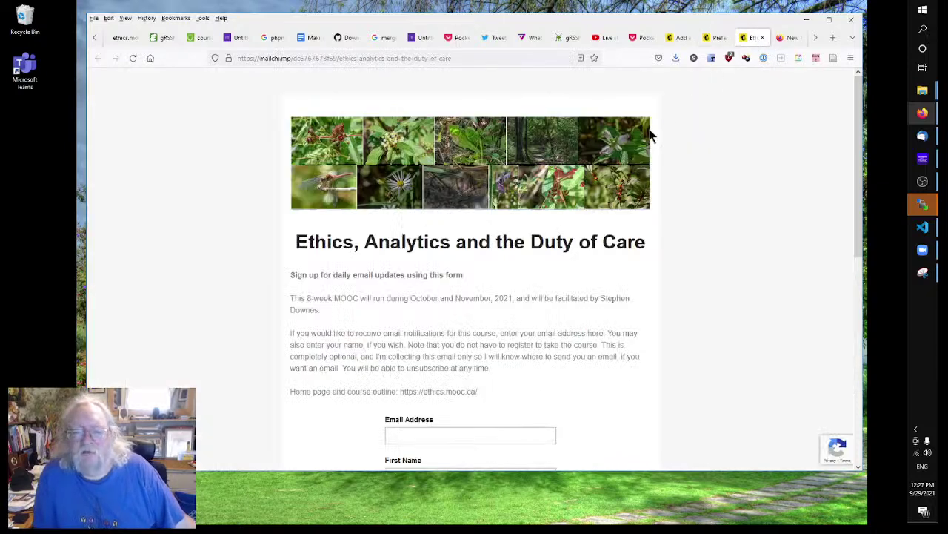
click(715, 38)
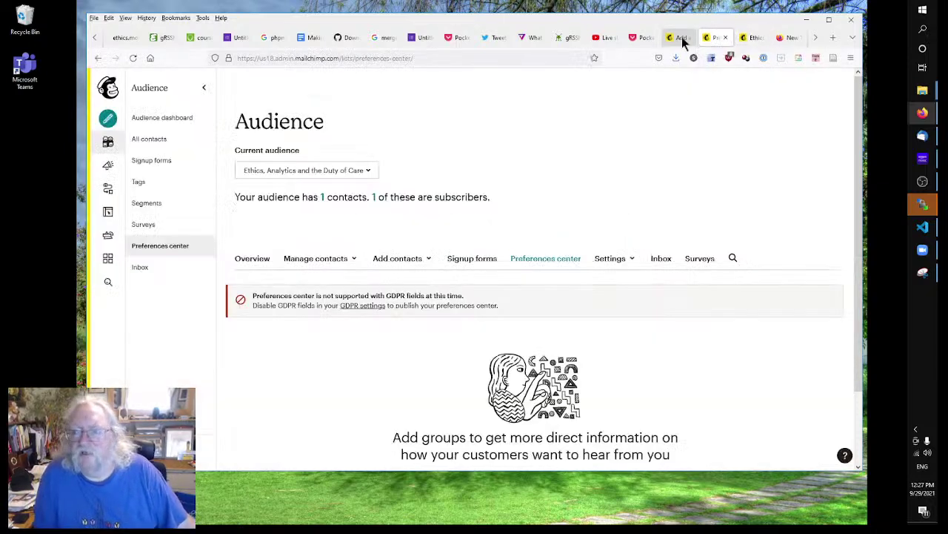
click(681, 38)
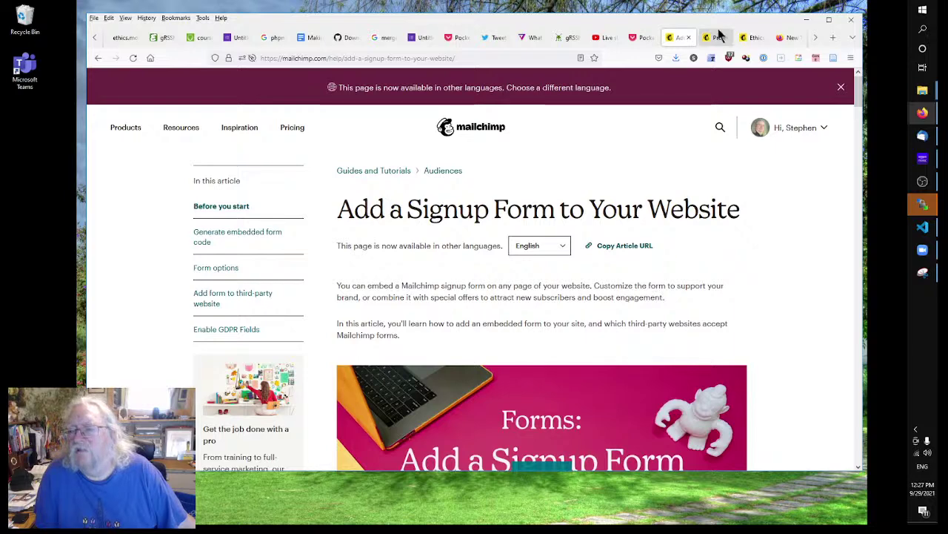
click(715, 38)
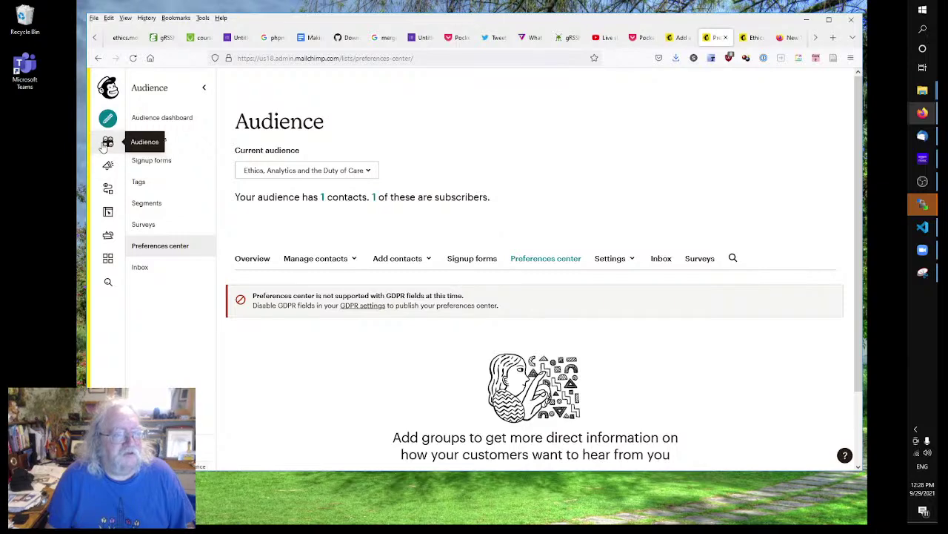
- Open the Ethics RSS campaign from the campaigns list, which brings up the pause prompt
click(108, 164)
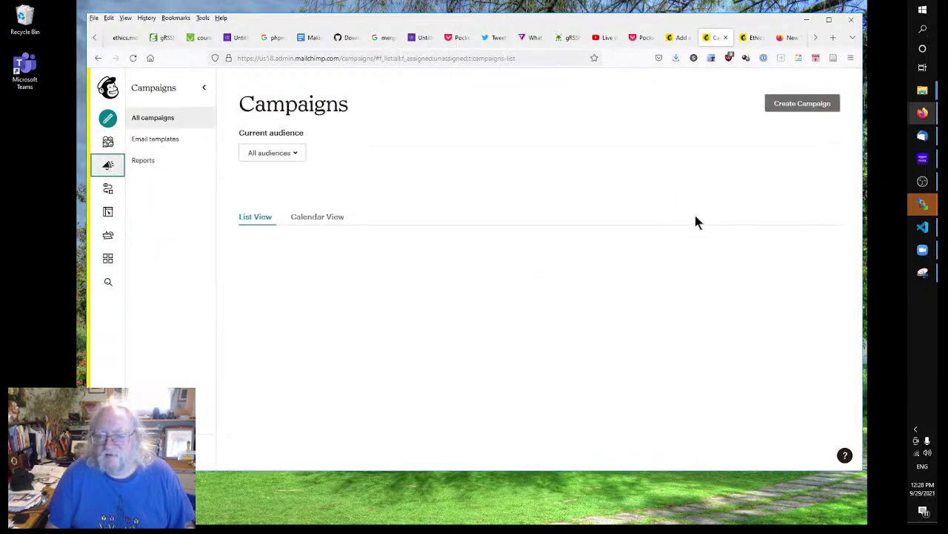
scroll(585, 310, down, 2)
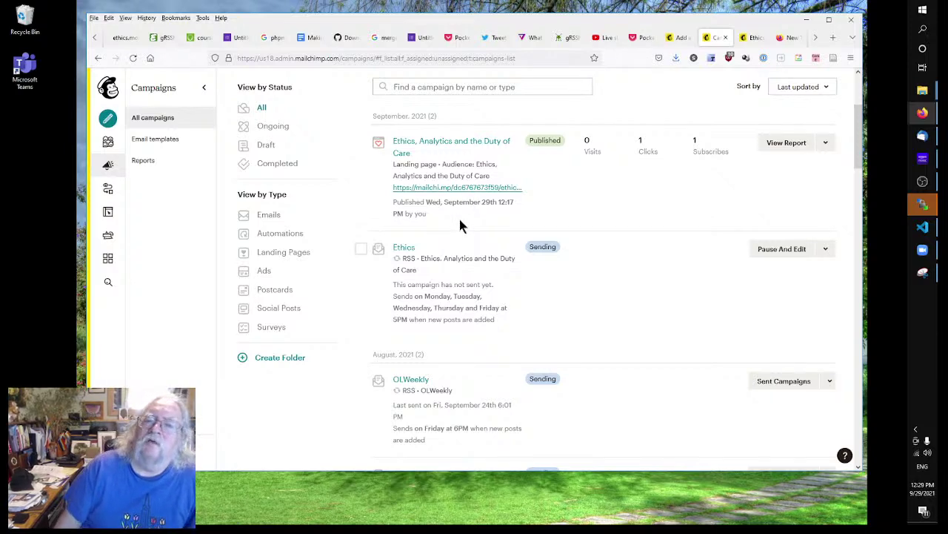
click(406, 252)
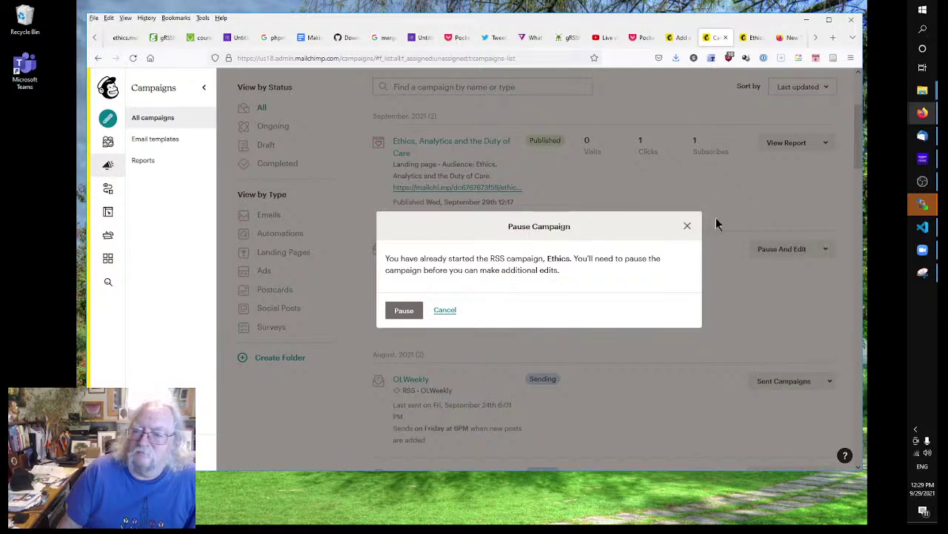
- Dismiss the pause prompt, check the Ethics landing page report, then return to All campaigns
click(686, 225)
click(437, 141)
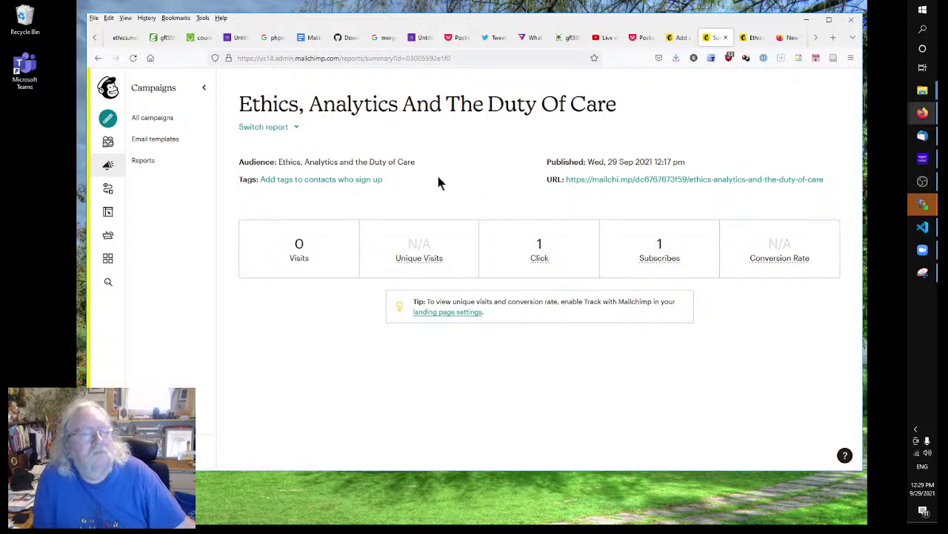
click(146, 120)
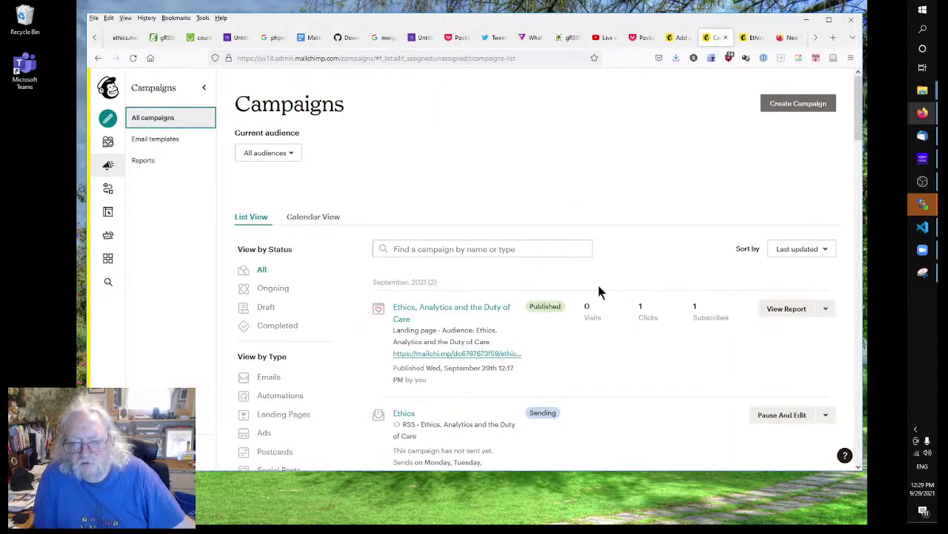
- Pause the Ethics RSS campaign for editing and confirm the pause
scroll(571, 384, down, 3)
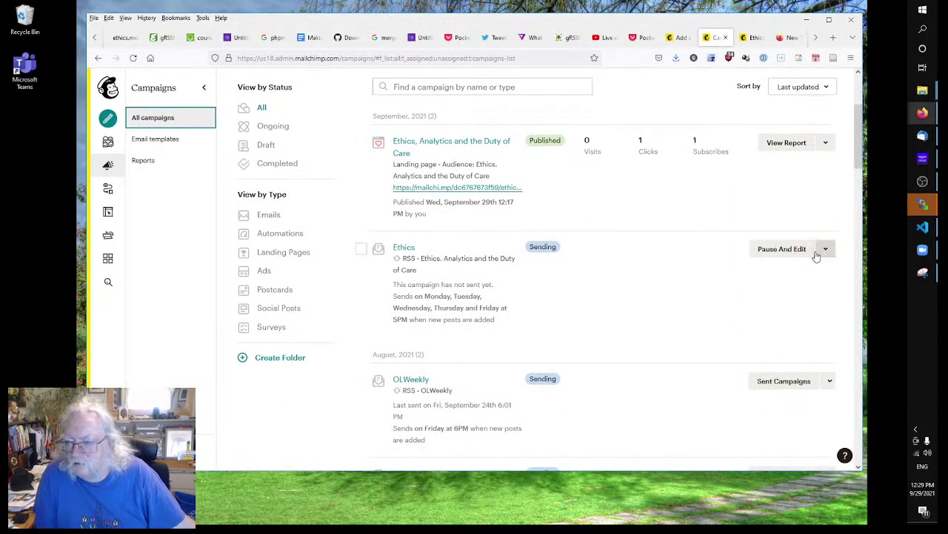
click(792, 252)
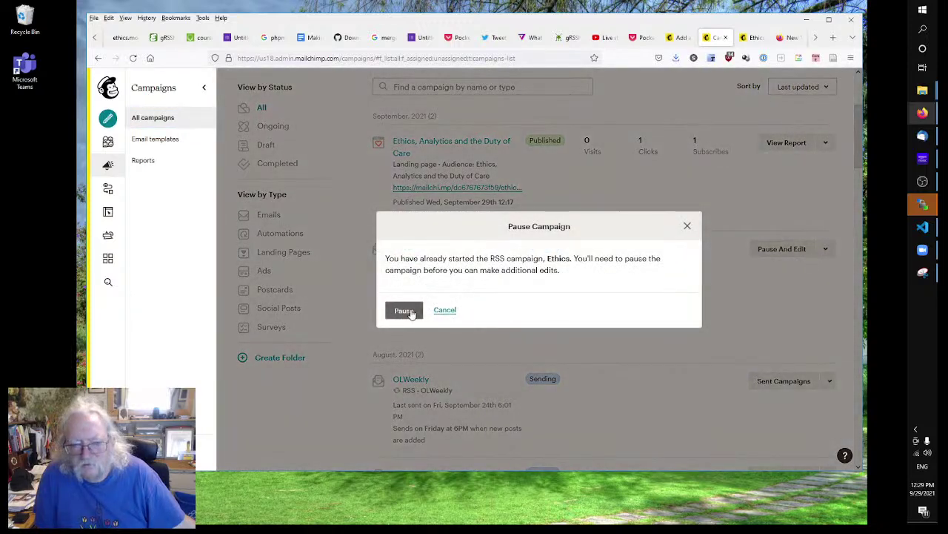
click(404, 310)
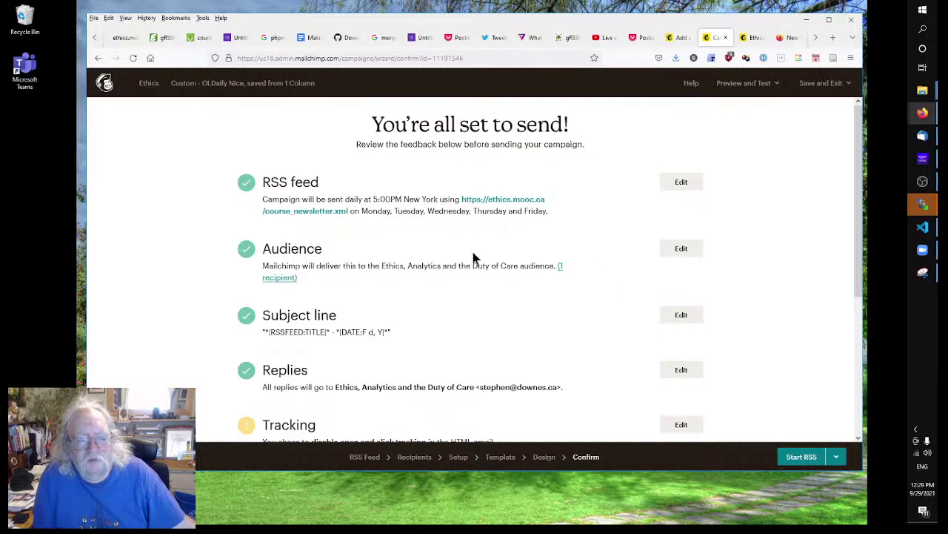
- Check the Ethics audience named in the delivery summary and view the recipient list
click(686, 249)
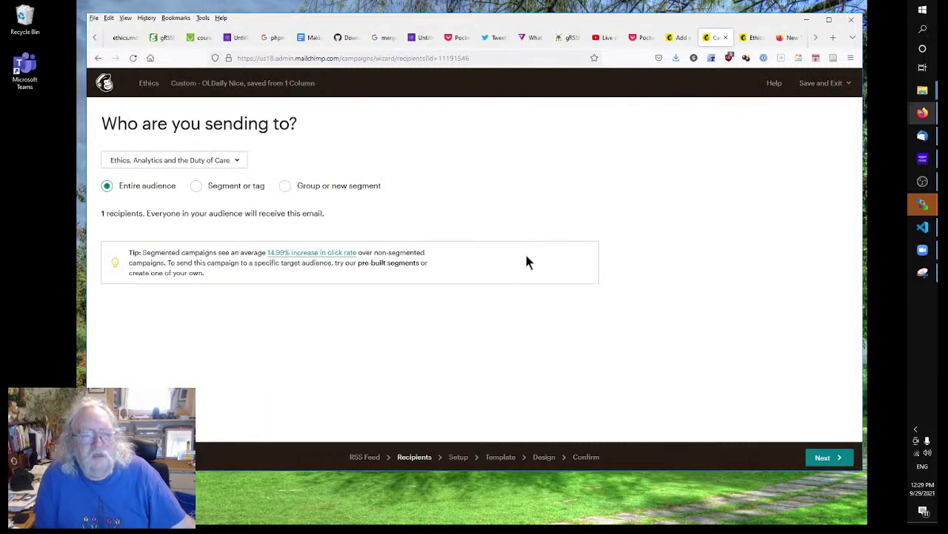
click(98, 58)
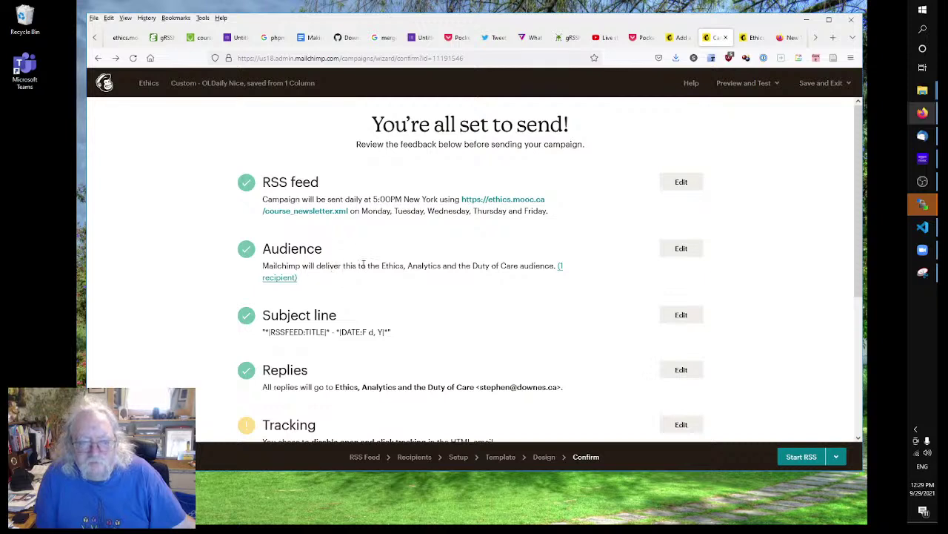
drag(369, 265, 538, 268)
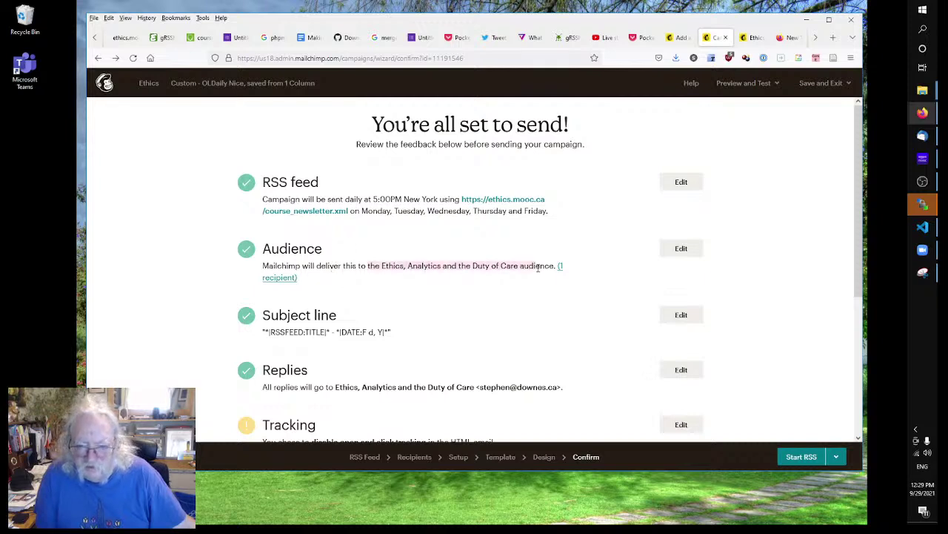
click(495, 266)
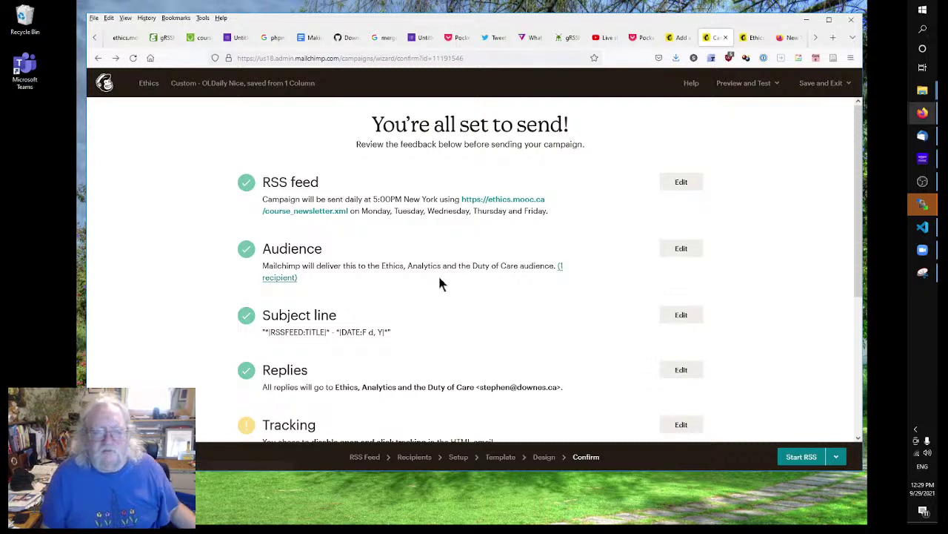
click(279, 279)
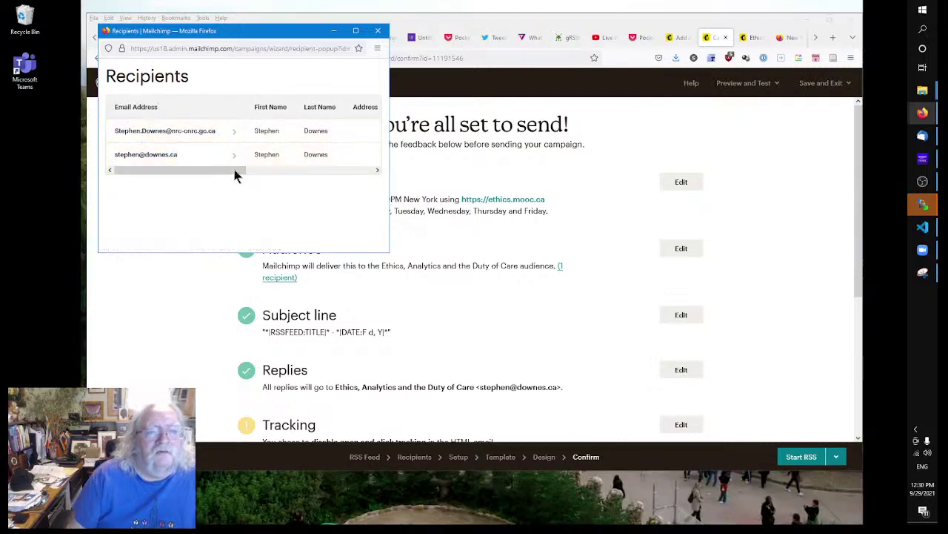
drag(207, 171, 185, 179)
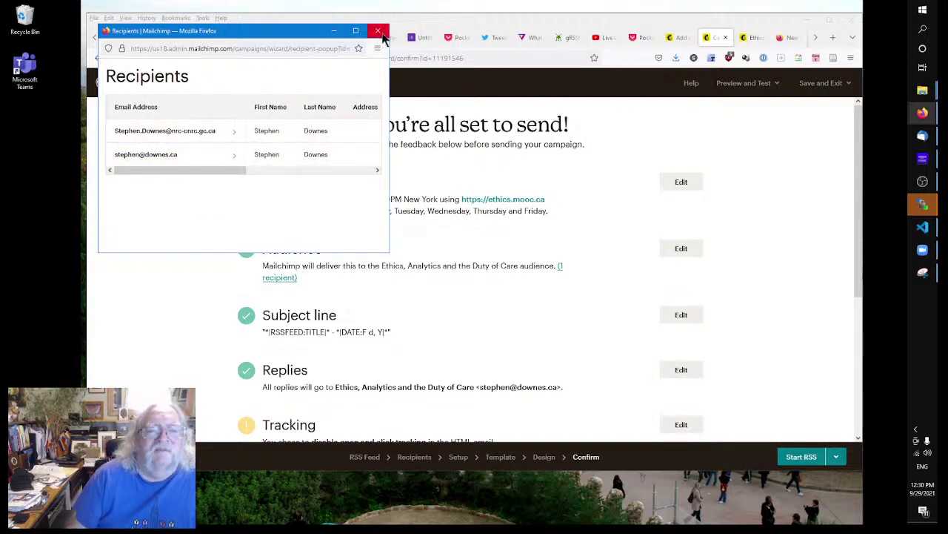
click(379, 31)
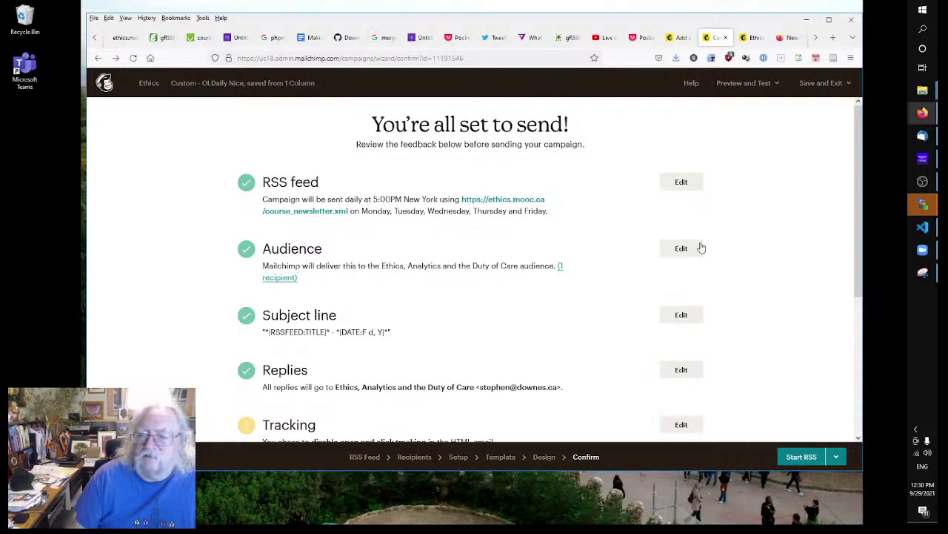
- Reopen the recipient list, widen it to show every column, then close it
click(686, 249)
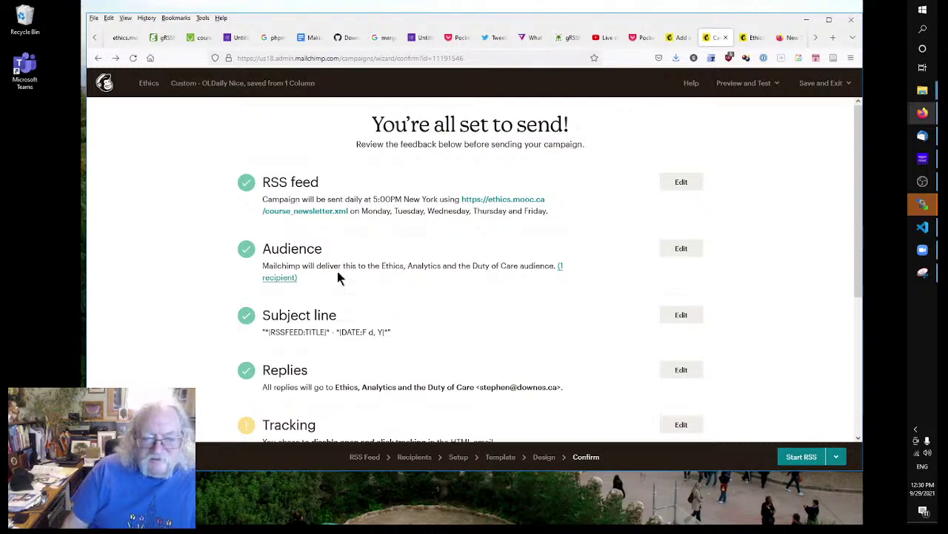
click(278, 280)
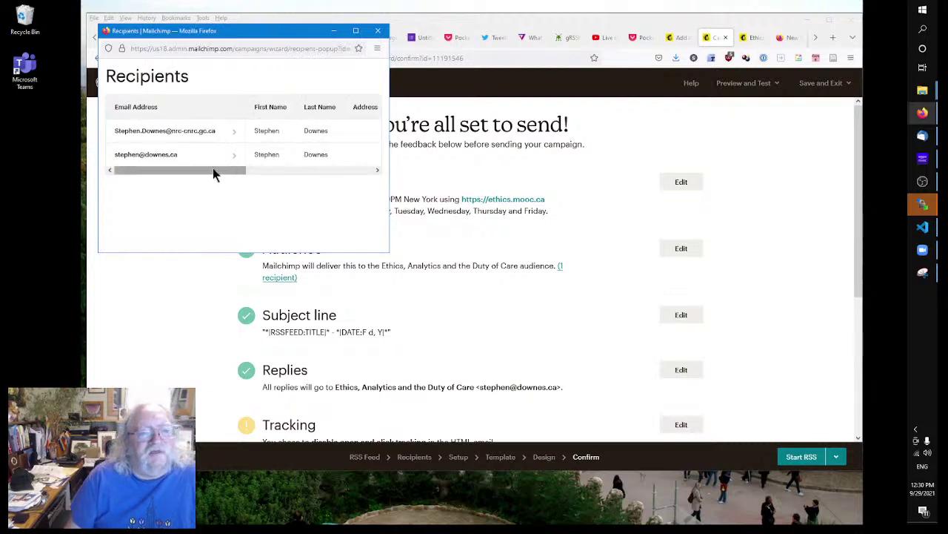
drag(214, 170, 387, 186)
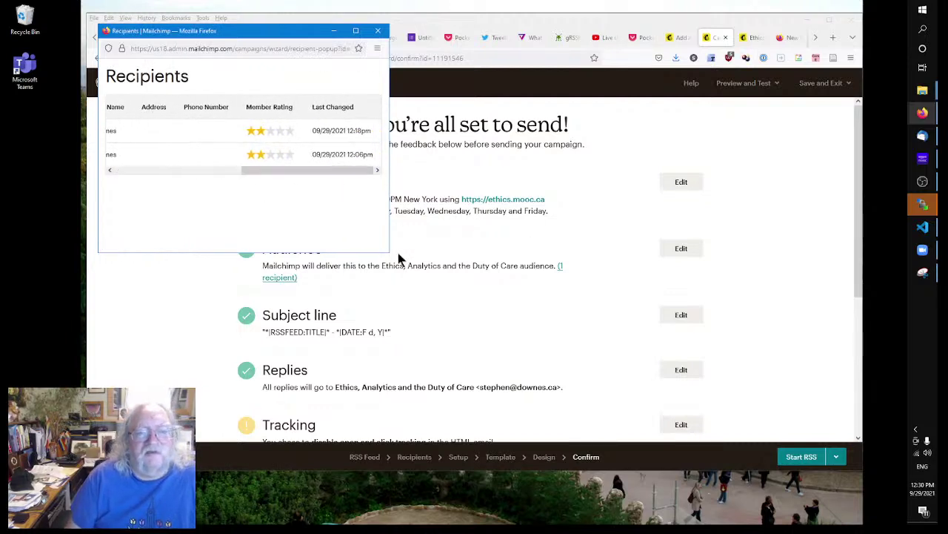
drag(389, 253, 638, 246)
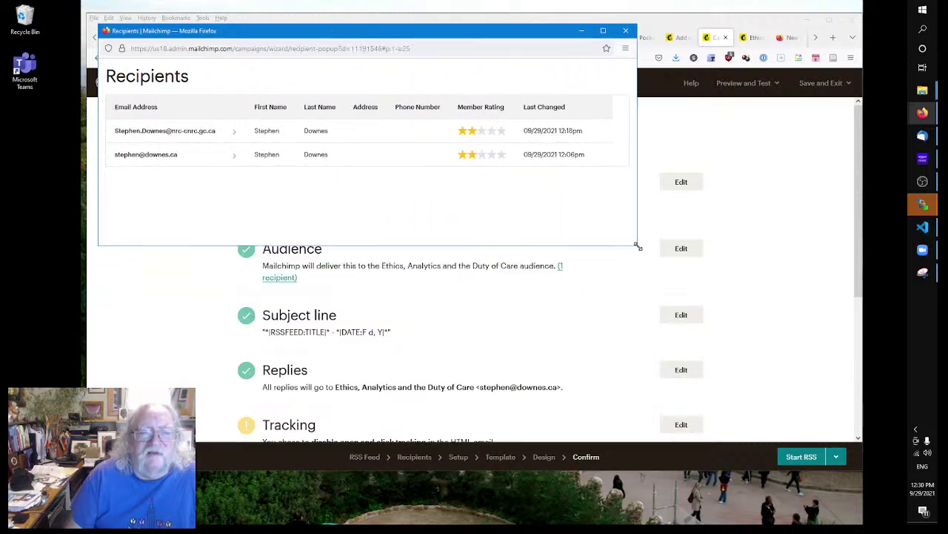
click(625, 30)
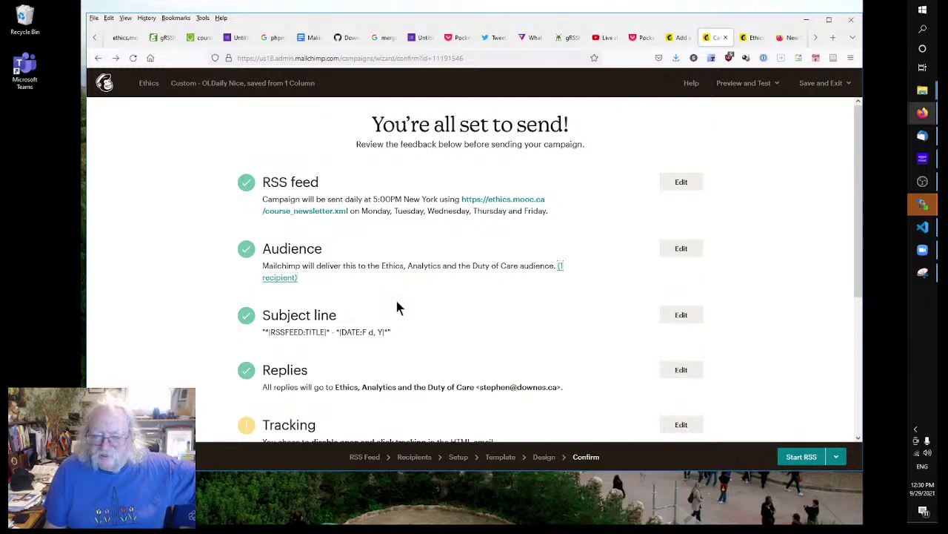
- Review the Confirm checklist and start the RSS campaign, first sending Wed, 29 Sep 2021 at 5:00 pm
scroll(398, 307, down, 3)
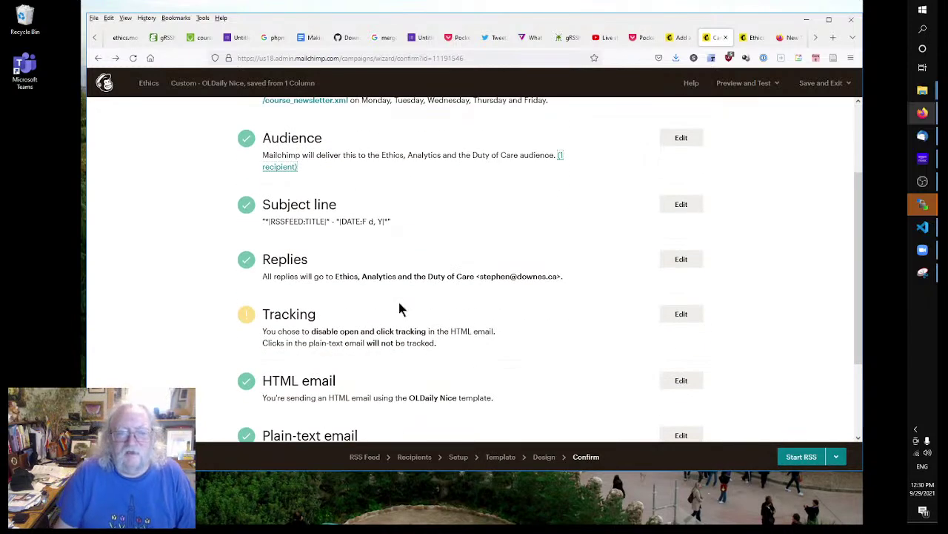
scroll(399, 304, down, 3)
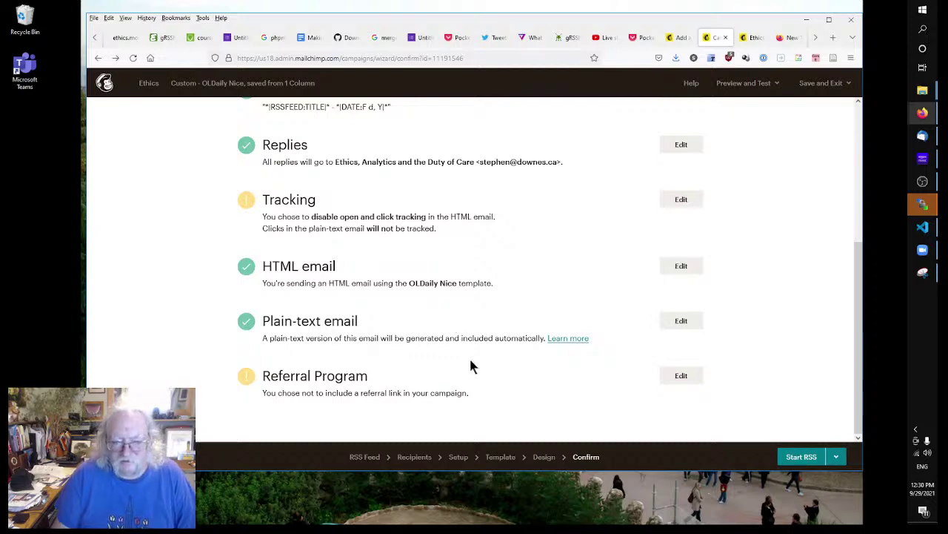
scroll(432, 333, up, 6)
scroll(432, 333, down, 6)
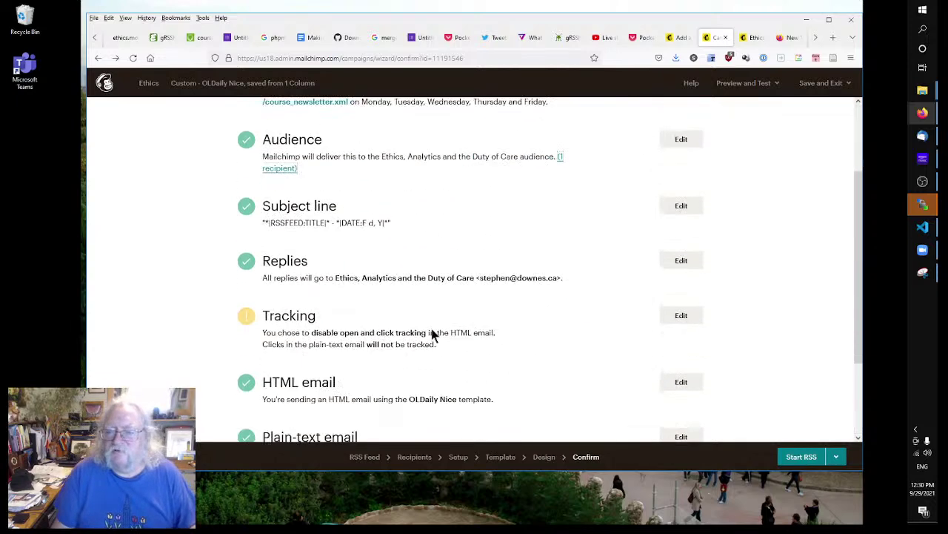
scroll(432, 333, up, 3)
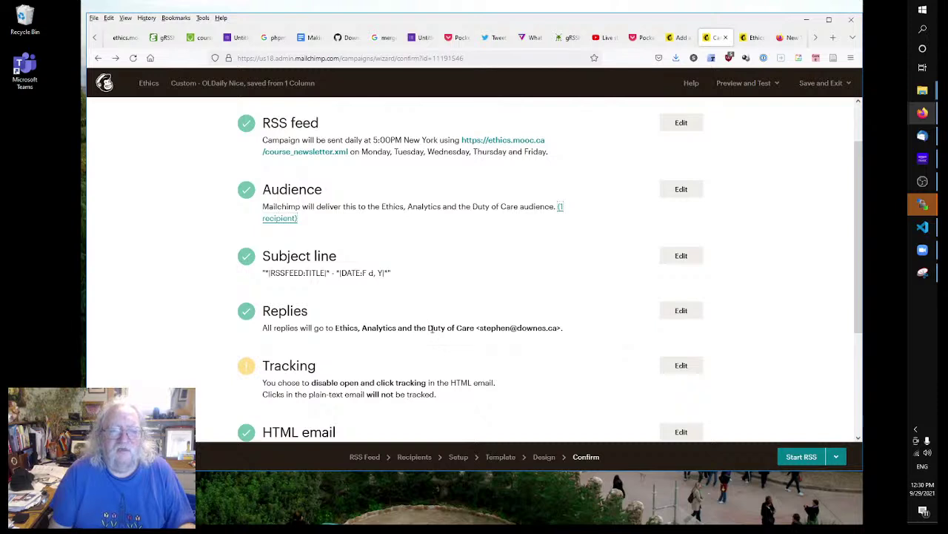
scroll(432, 329, up, 1)
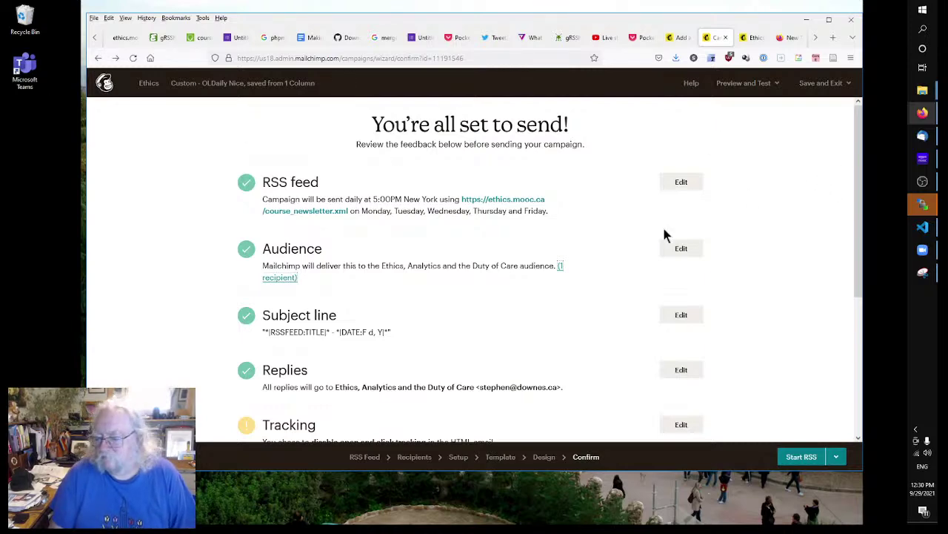
scroll(664, 235, down, 4)
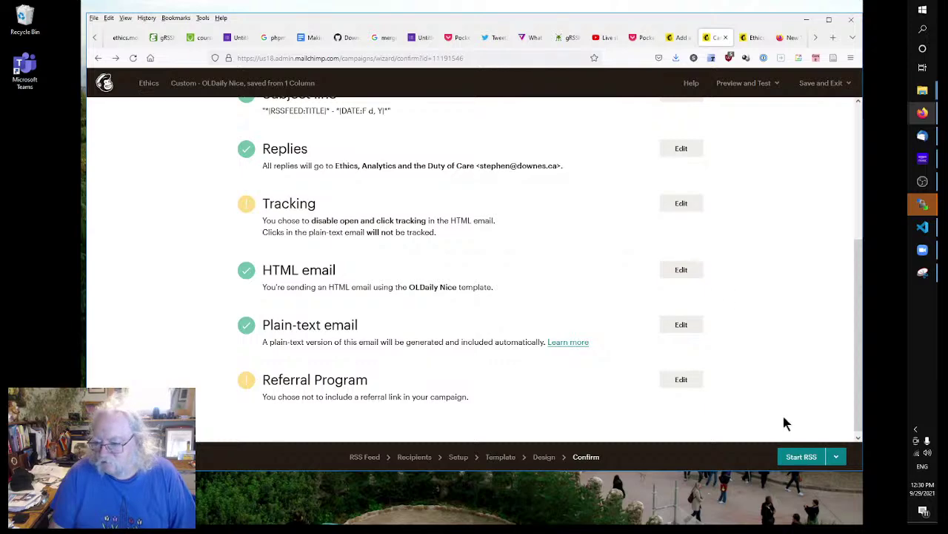
click(797, 457)
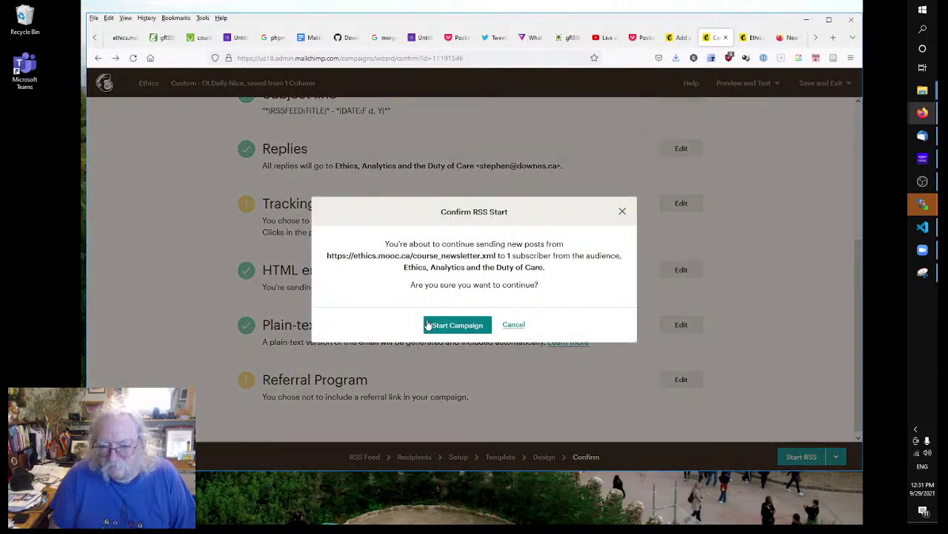
click(430, 324)
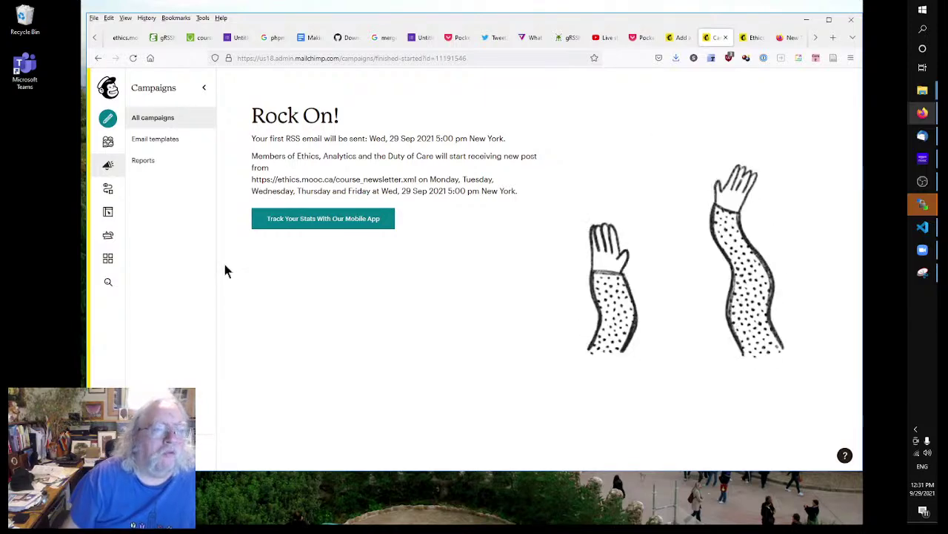
- View the contacts of the Ethics, Analytics and the Duty of Care audience
click(107, 141)
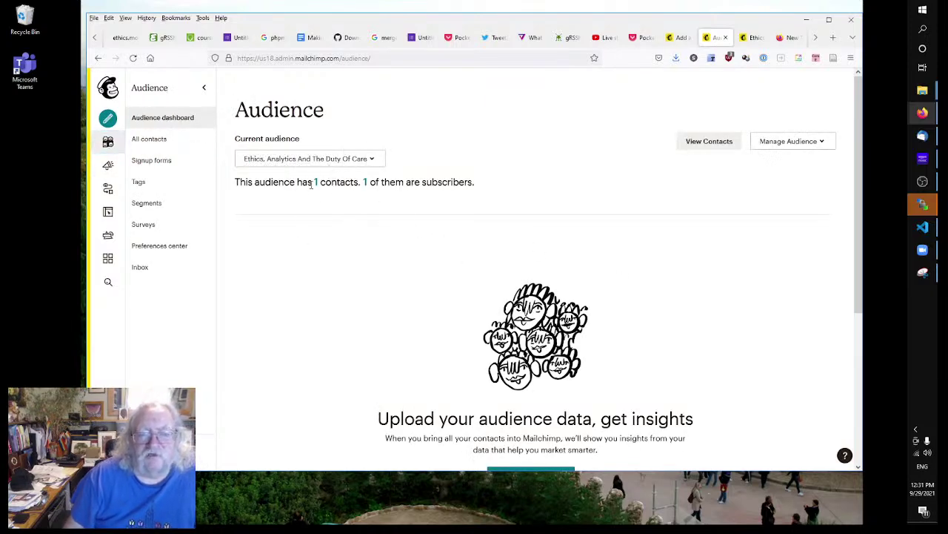
scroll(365, 251, down, 2)
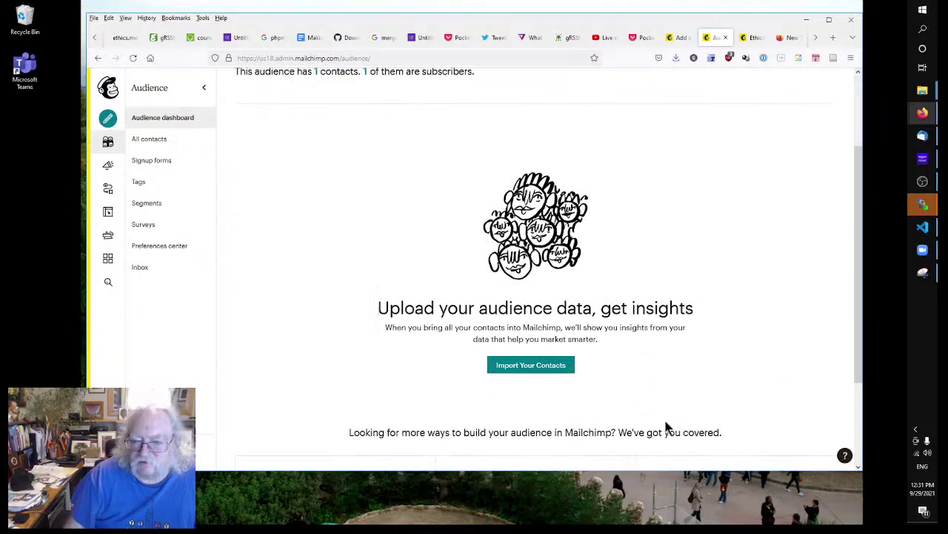
scroll(666, 426, down, 2)
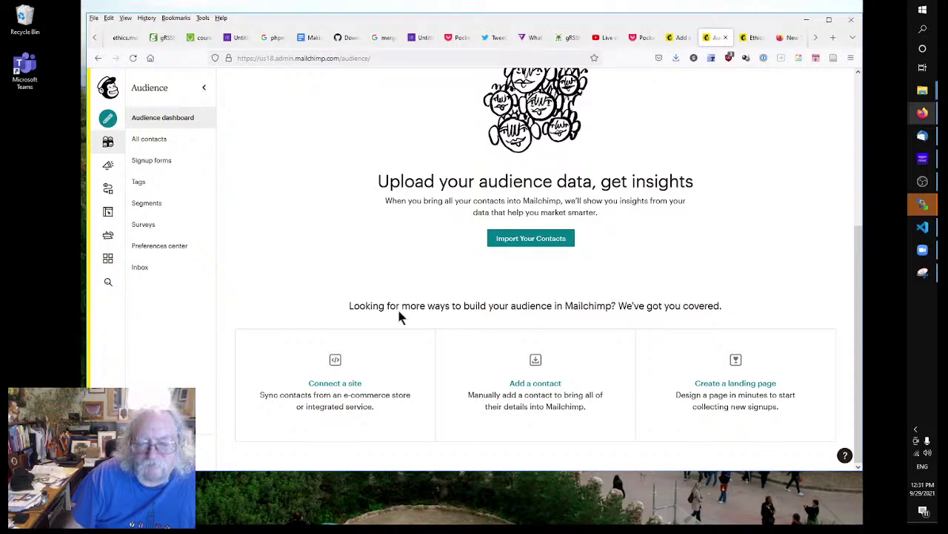
scroll(399, 317, up, 4)
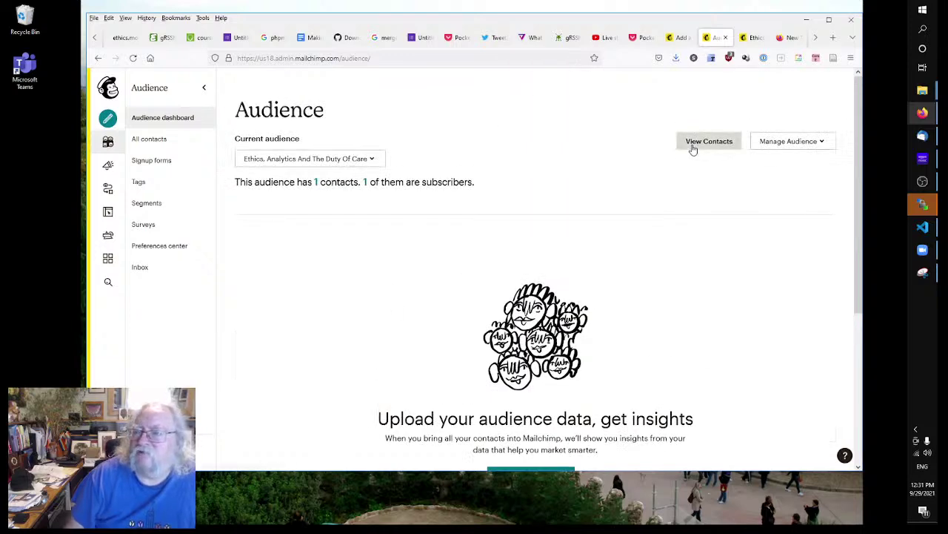
click(707, 147)
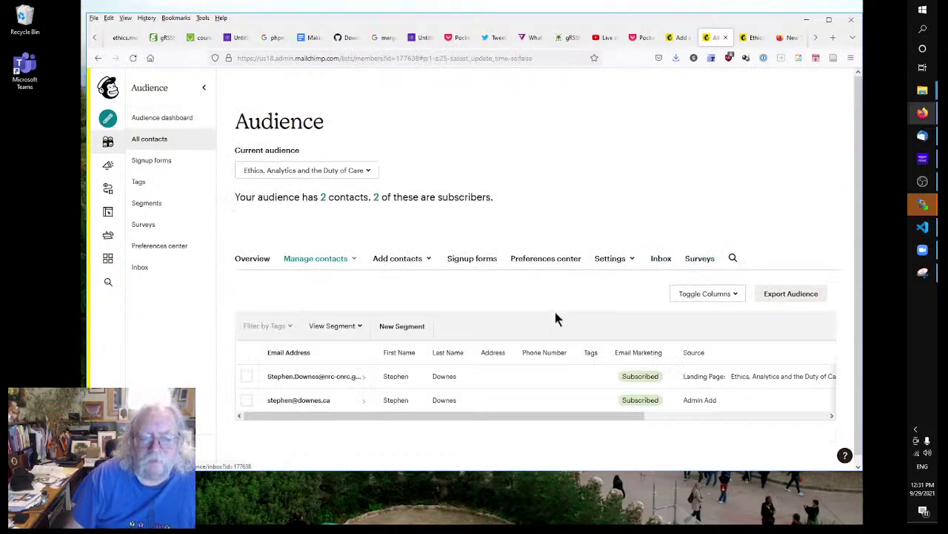
scroll(534, 333, down, 1)
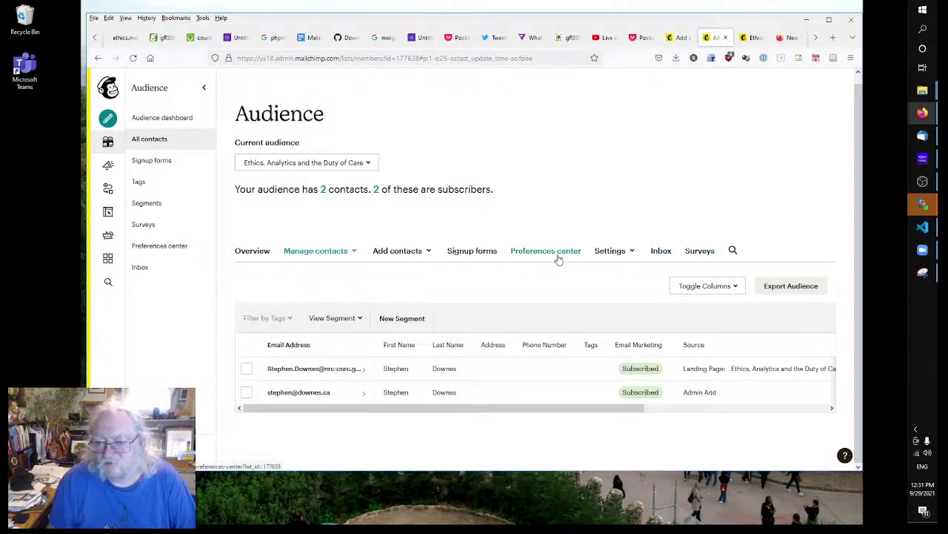
- Look over the audience's Preferences center, then go back to All contacts
click(557, 255)
scroll(598, 292, down, 2)
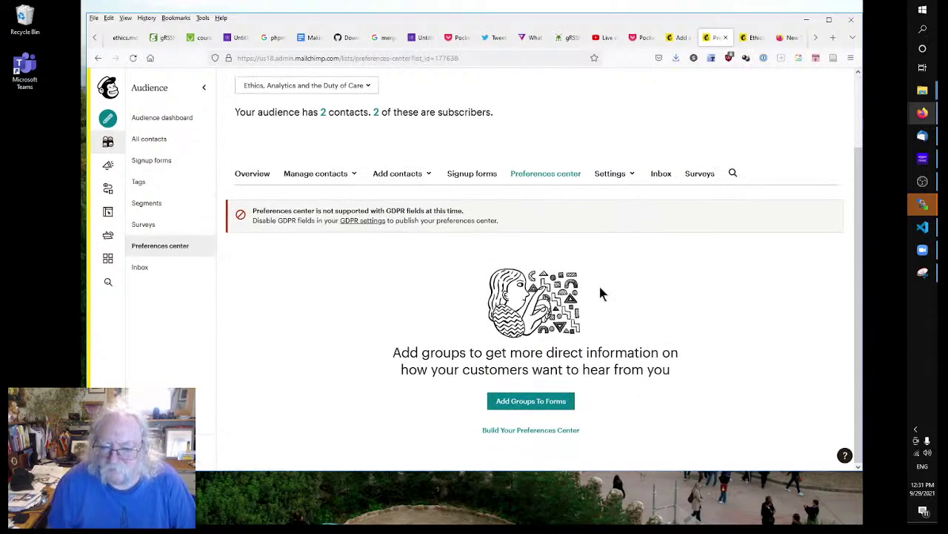
scroll(597, 286, up, 2)
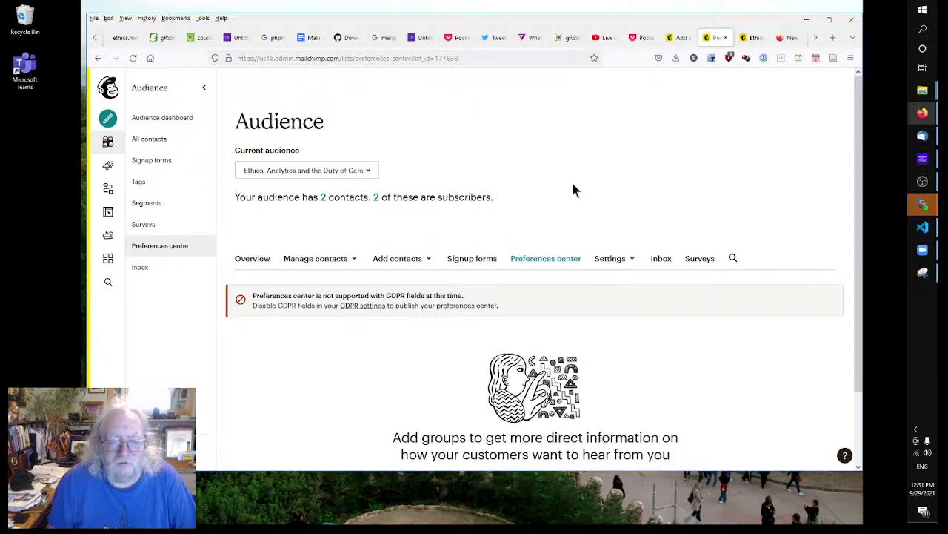
click(98, 57)
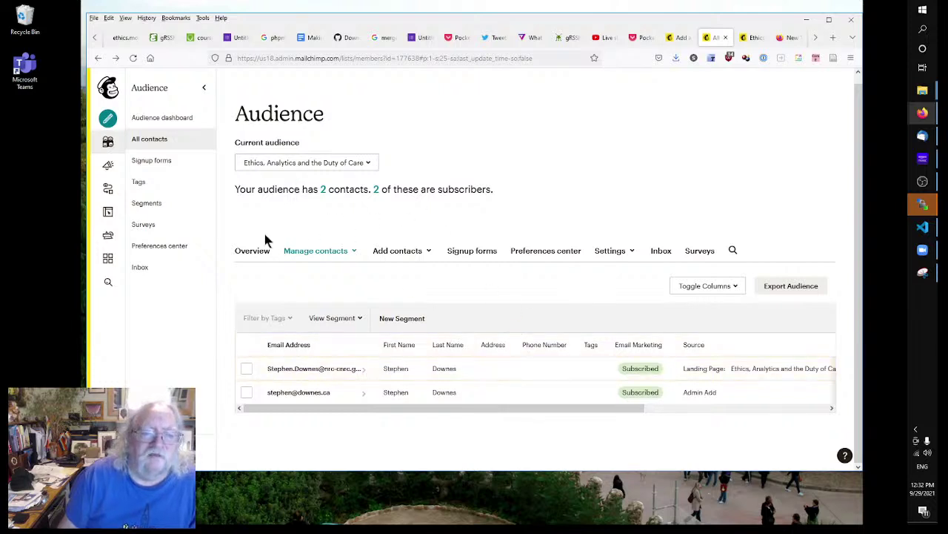
- Review the Ethics audience's Overview statistics
click(255, 252)
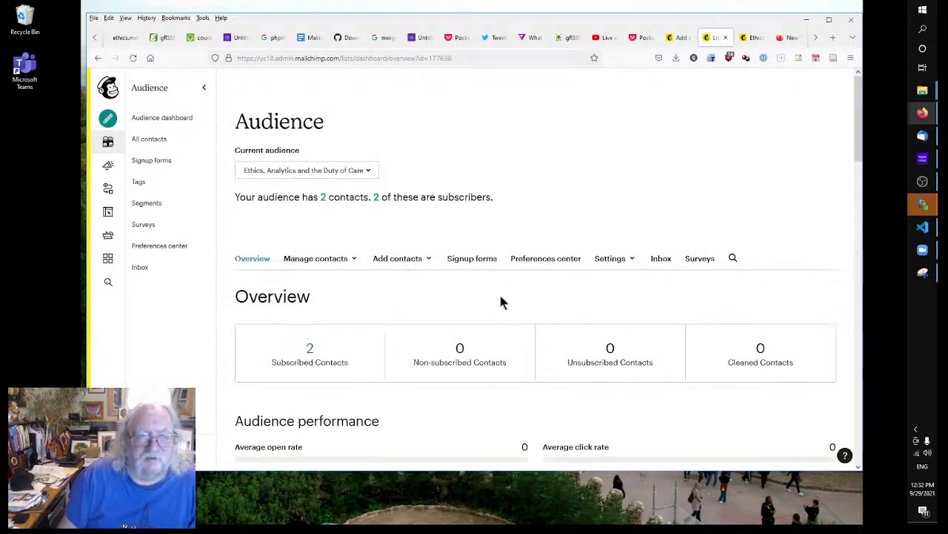
scroll(502, 301, down, 3)
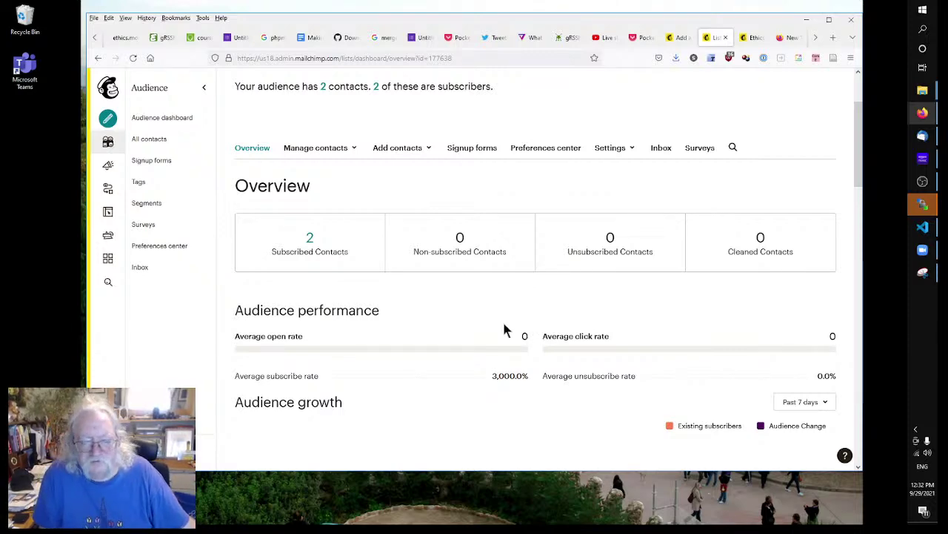
scroll(504, 330, up, 3)
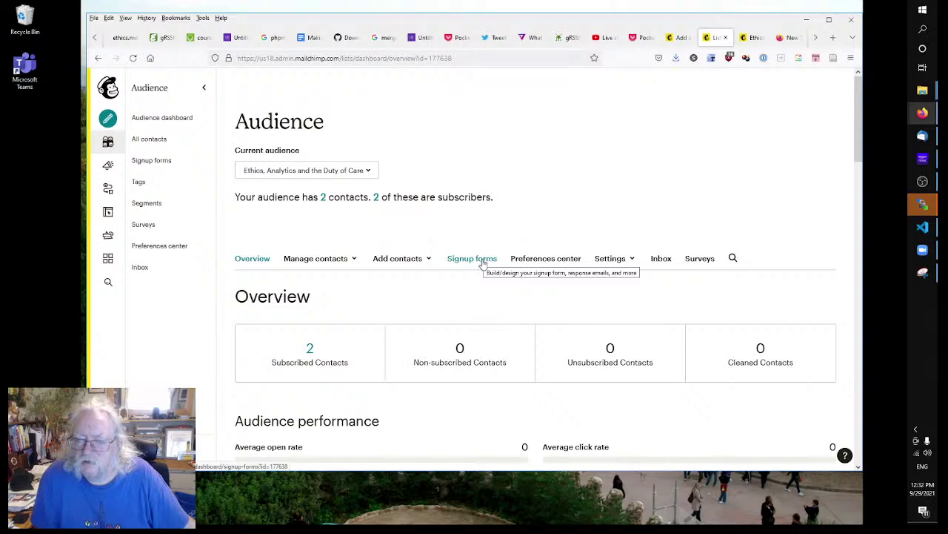
- Browse the Signup forms options: form builder, embedded forms and subscriber pop-up
click(483, 261)
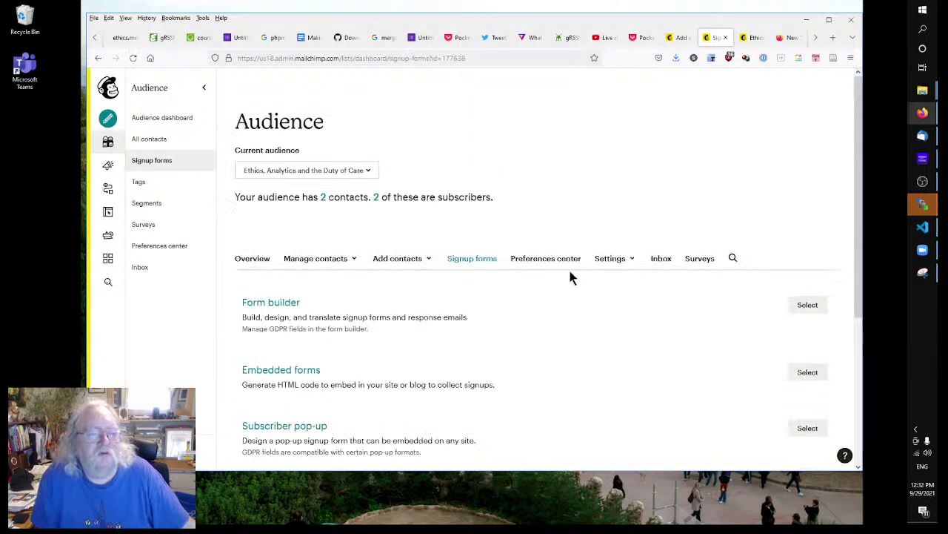
scroll(528, 314, down, 5)
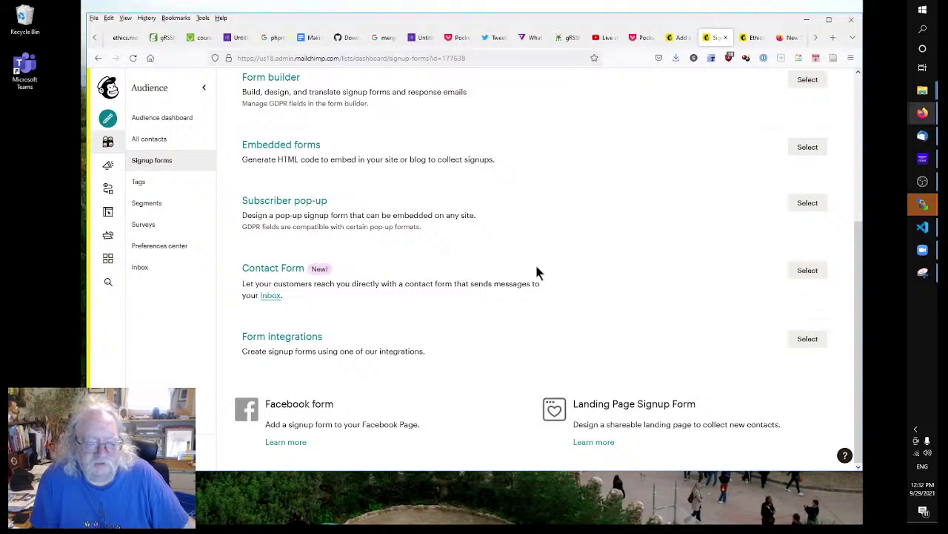
scroll(537, 270, up, 5)
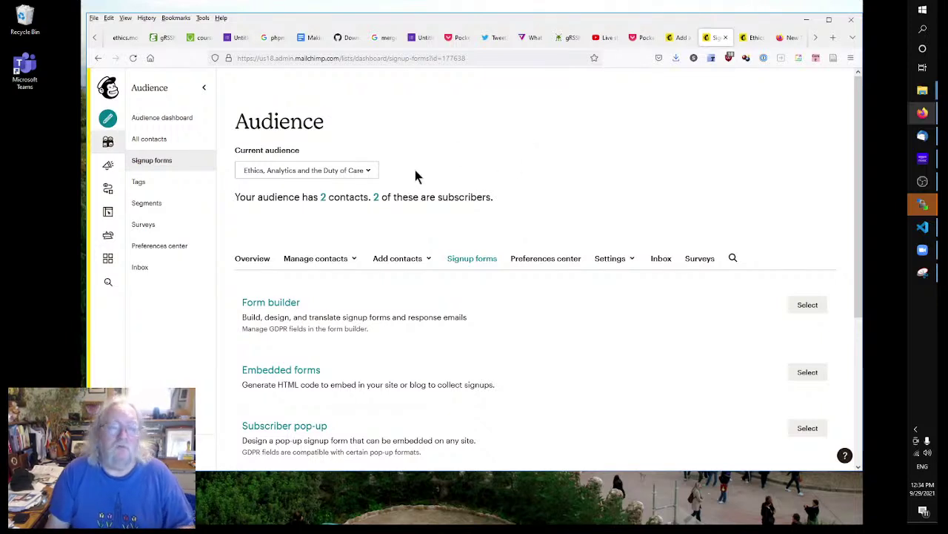
- End the 'Making a MOOC - 7 - MailChimp' live stream in YouTube Studio
click(606, 37)
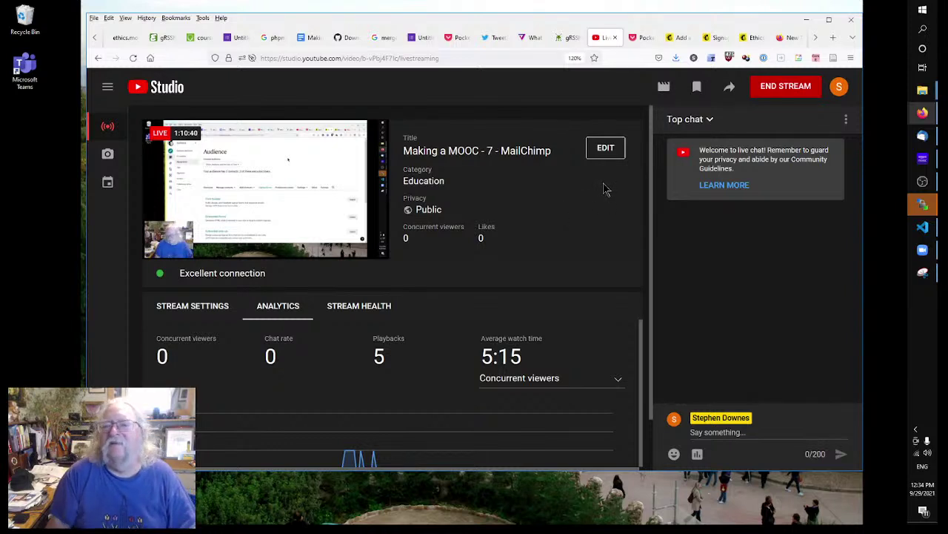
click(794, 91)
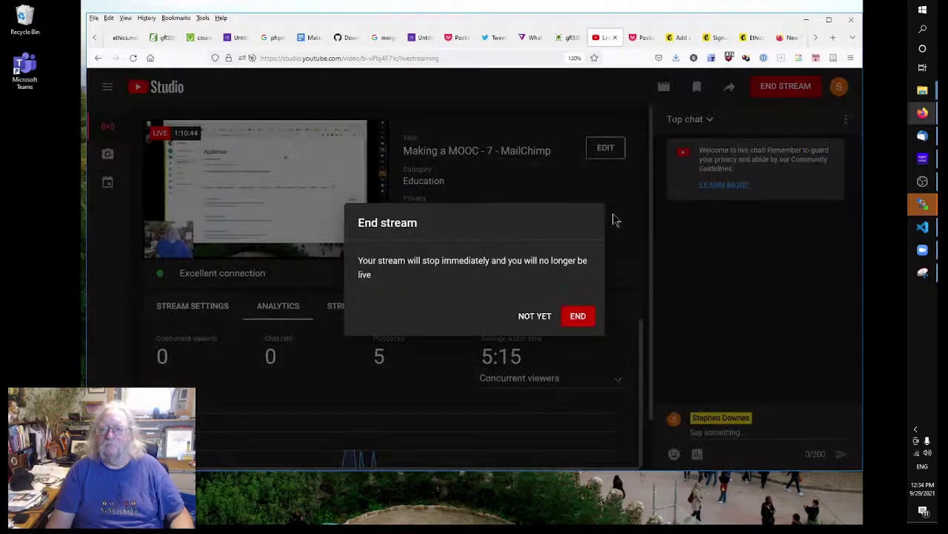
click(577, 318)
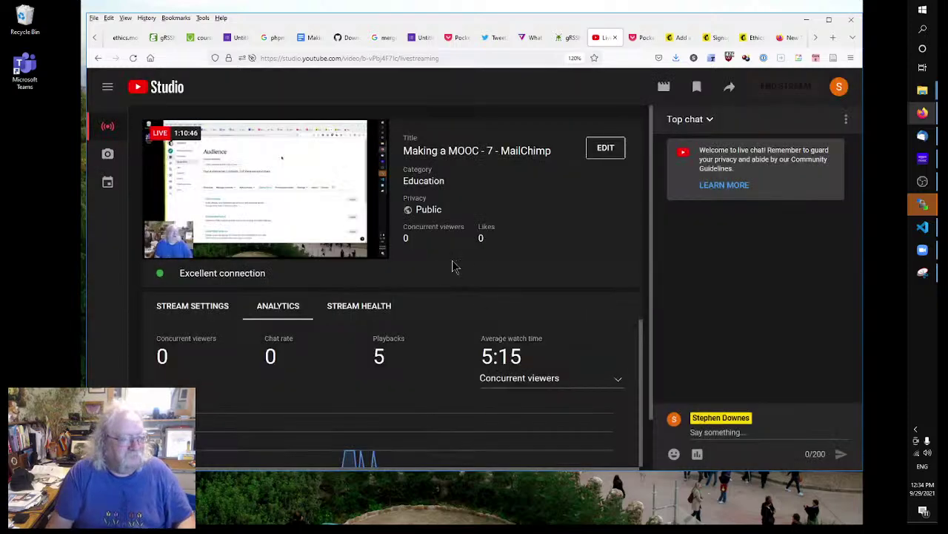